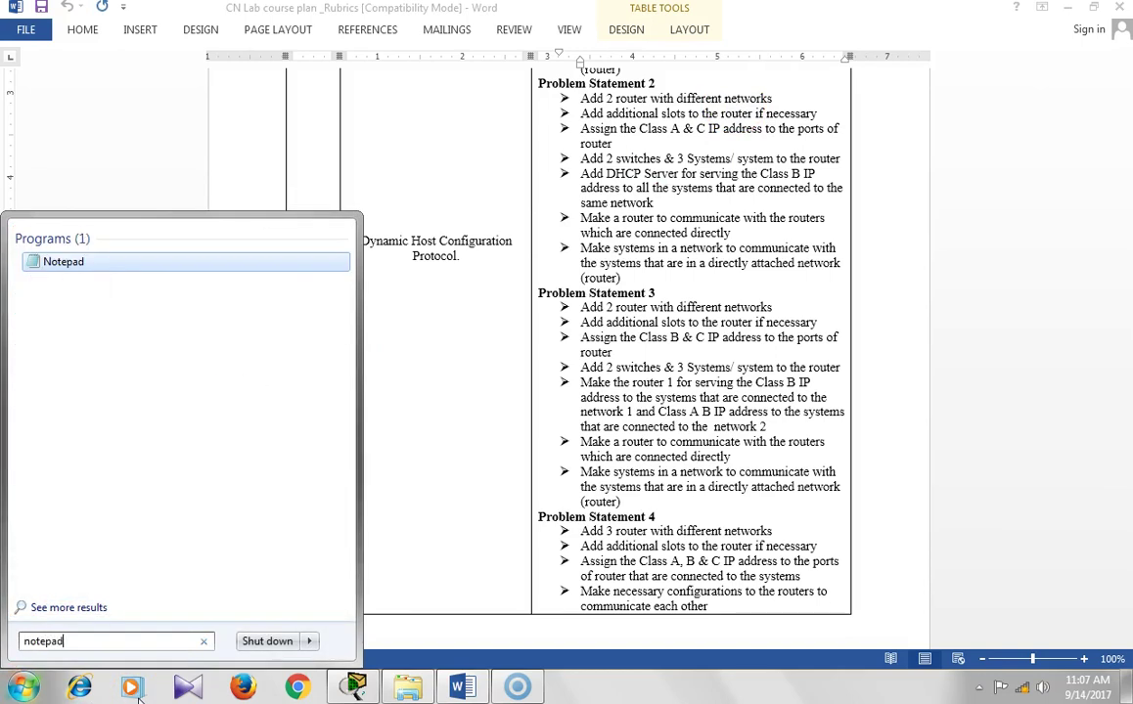
- Start a Notepad note with the line "Add 2 router with different networks" and switch to Cisco Packet Tracer
{"action": "key", "text": "Return"}
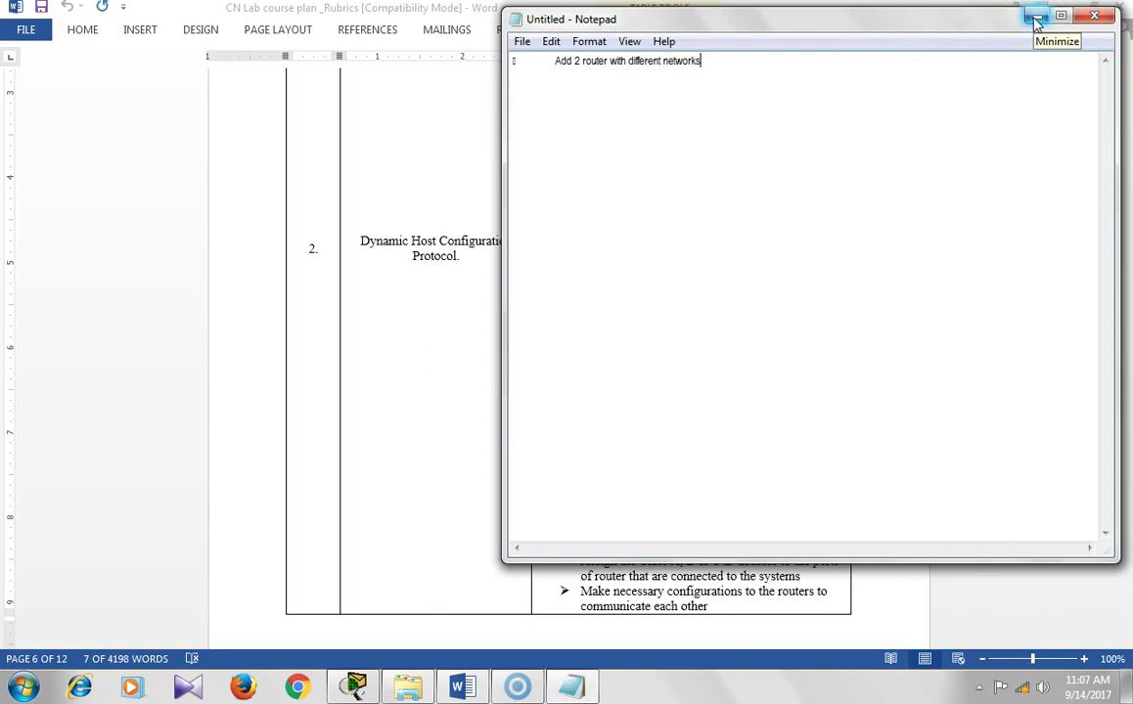
{"action": "left_click", "coordinate": [1039, 16]}
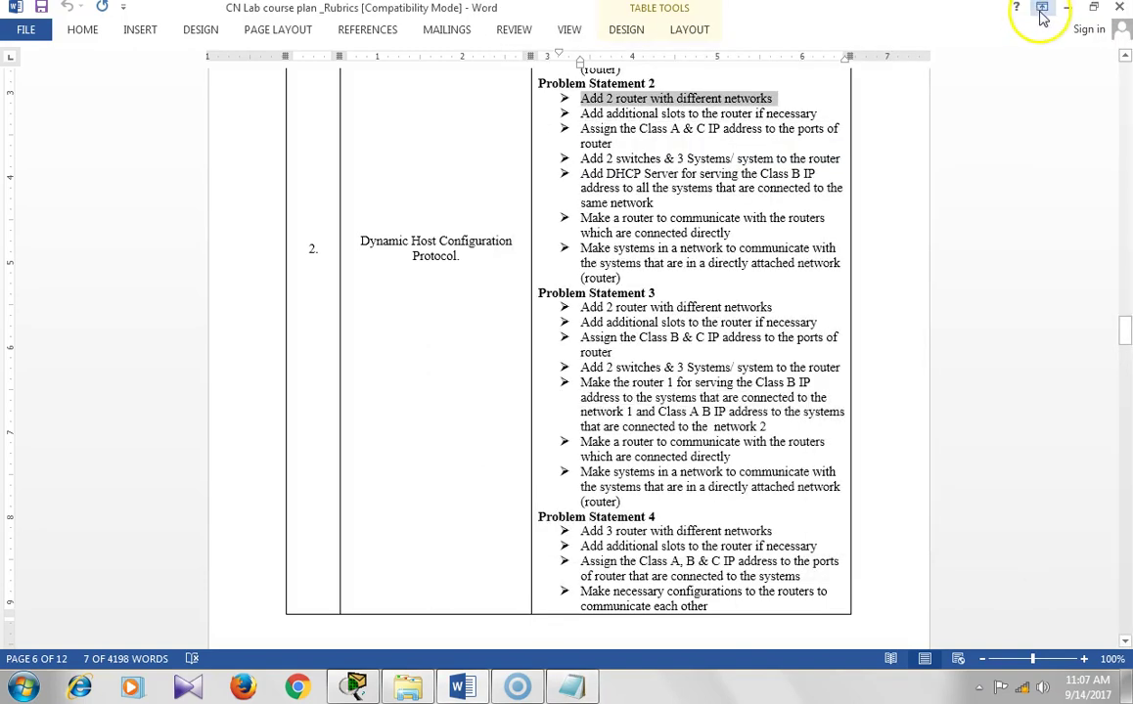
{"action": "left_click", "coordinate": [1056, 10]}
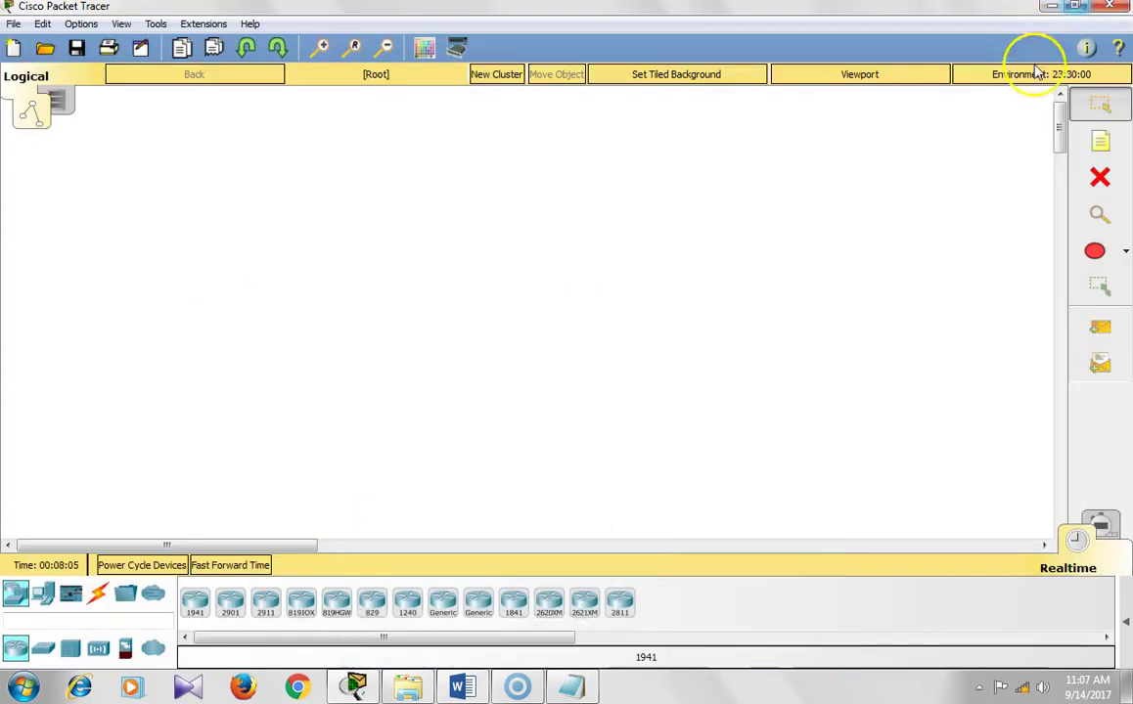
- Place two 2911 routers side by side at the same height in the logical workspace
{"action": "left_click", "coordinate": [265, 609]}
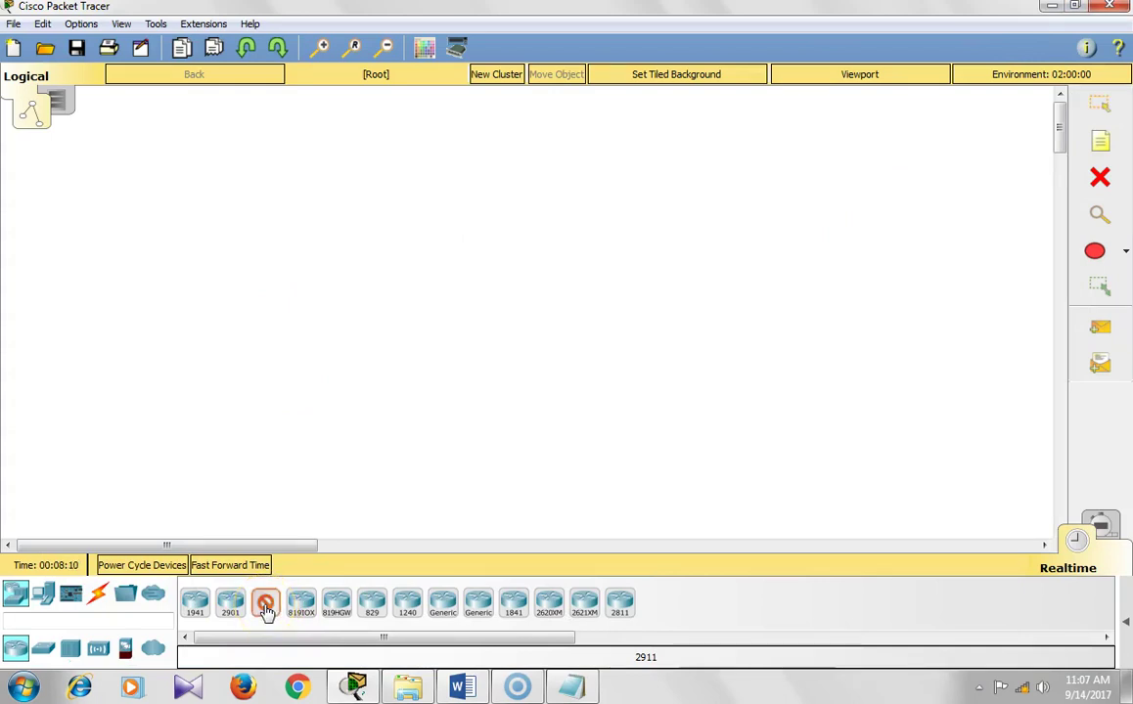
{"action": "left_click", "coordinate": [376, 233]}
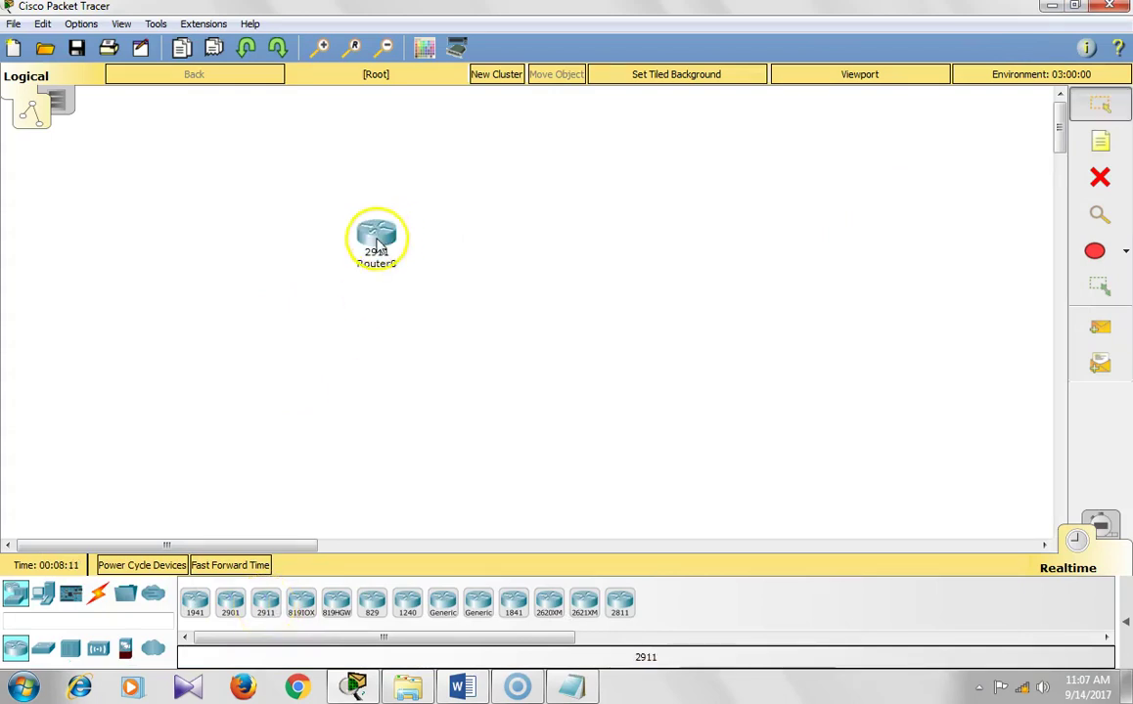
{"action": "left_click", "coordinate": [270, 605]}
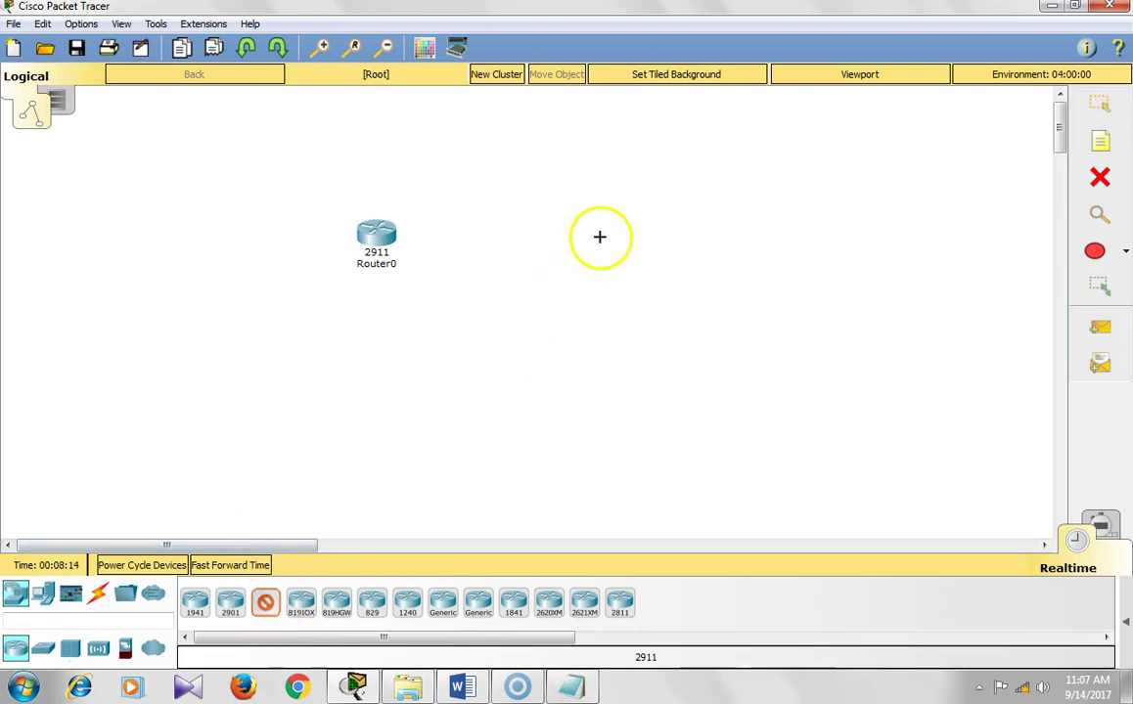
{"action": "left_click", "coordinate": [630, 235]}
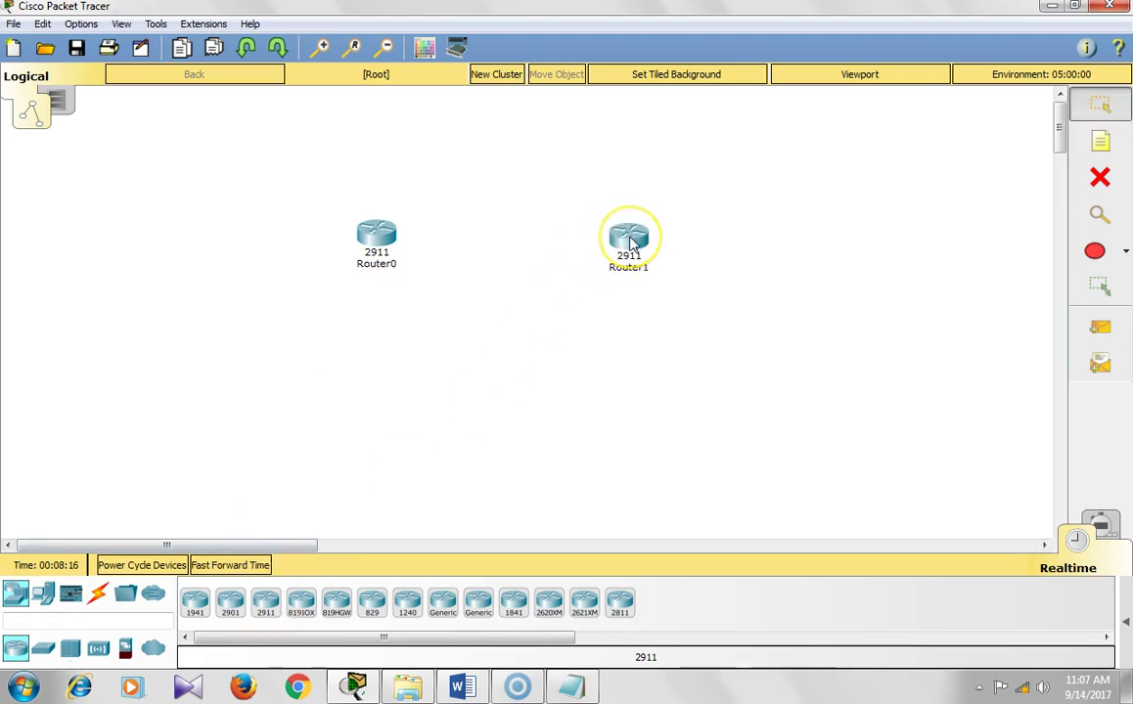
{"action": "left_click_drag", "start_coordinate": [628, 239], "coordinate": [632, 236]}
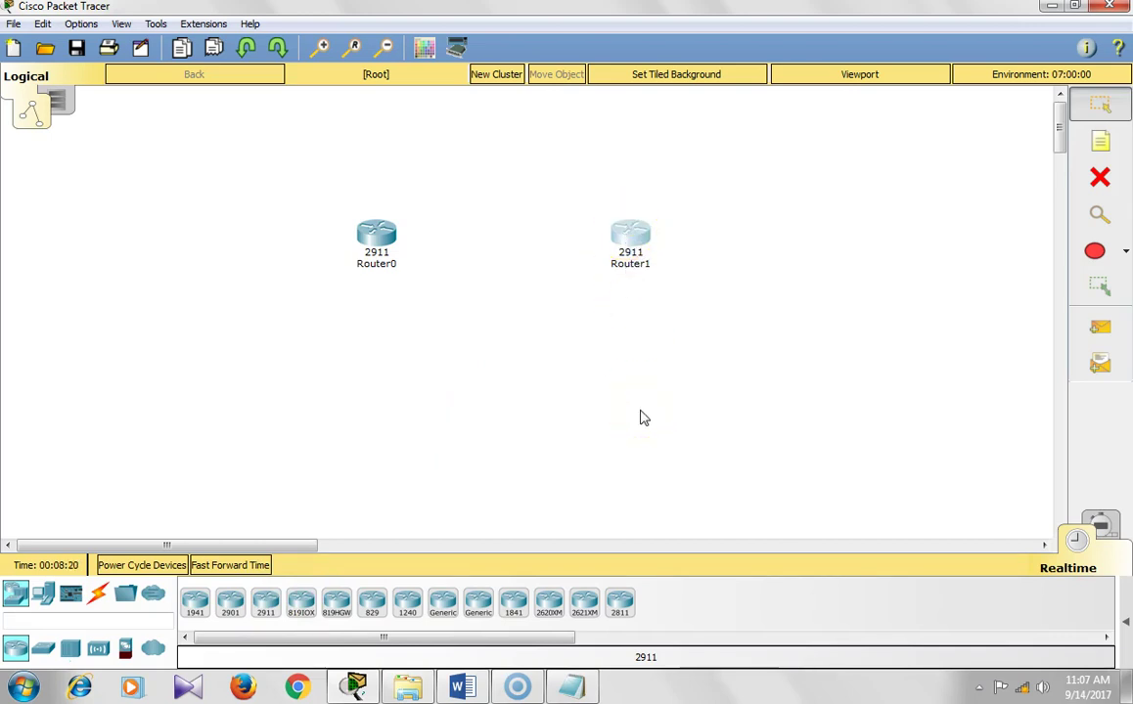
- Copy "Add additional slots to the router if necessary" from Problem Statement 2 in the Word document into the Notepad note as its second line
{"action": "key", "text": "alt+Tab"}
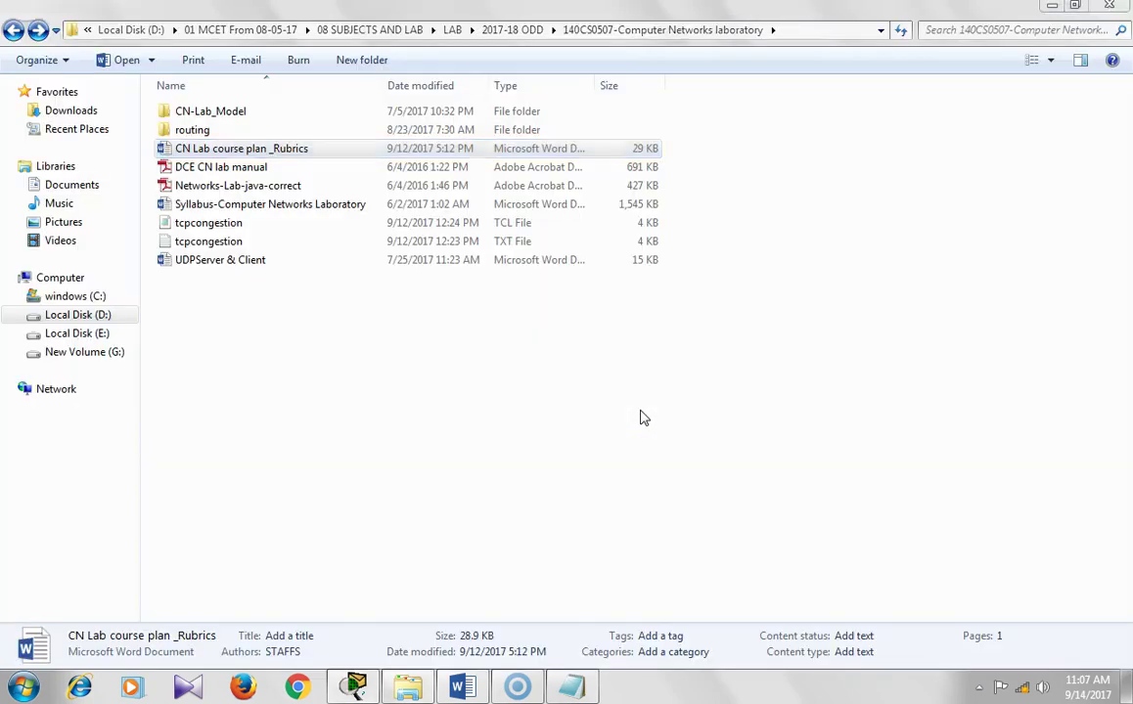
{"action": "key", "text": "alt+Tab"}
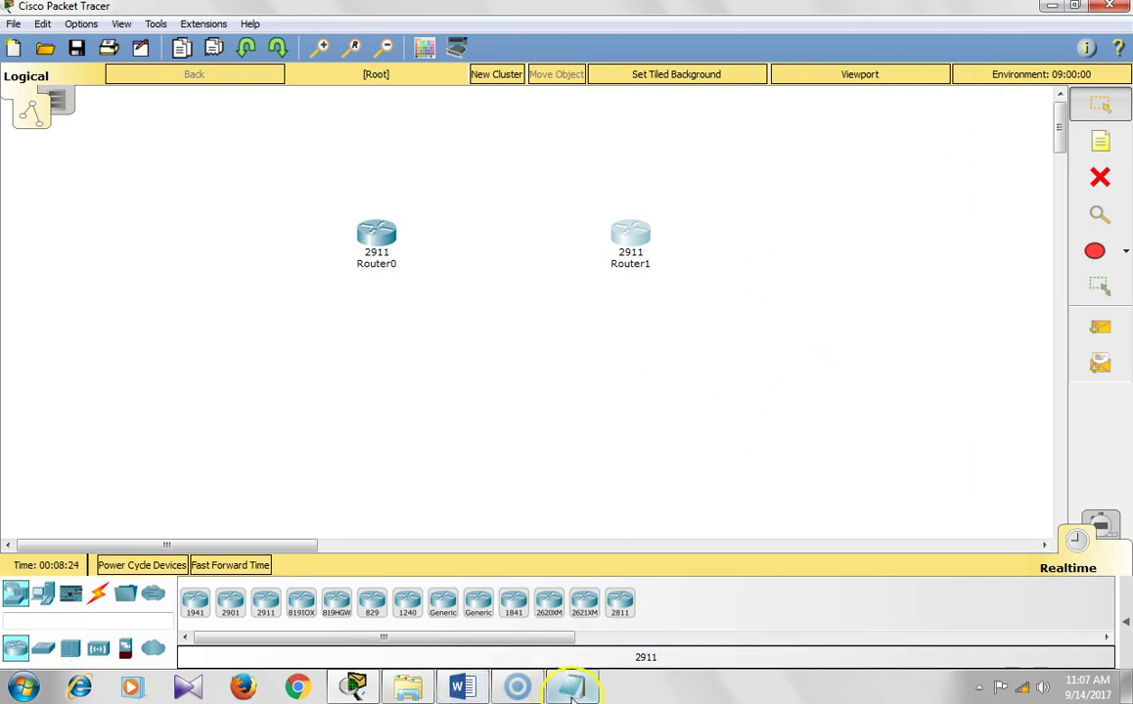
{"action": "left_click", "coordinate": [465, 690]}
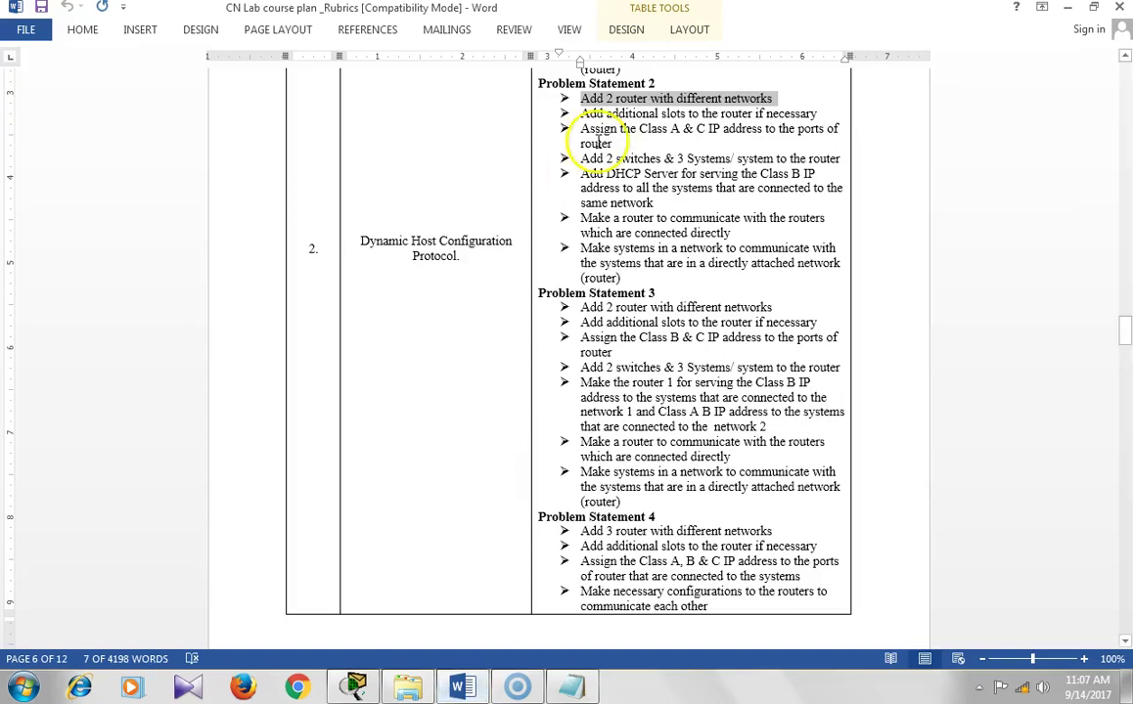
{"action": "left_click_drag", "start_coordinate": [581, 114], "coordinate": [812, 115]}
{"action": "key", "text": "ctrl+c"}
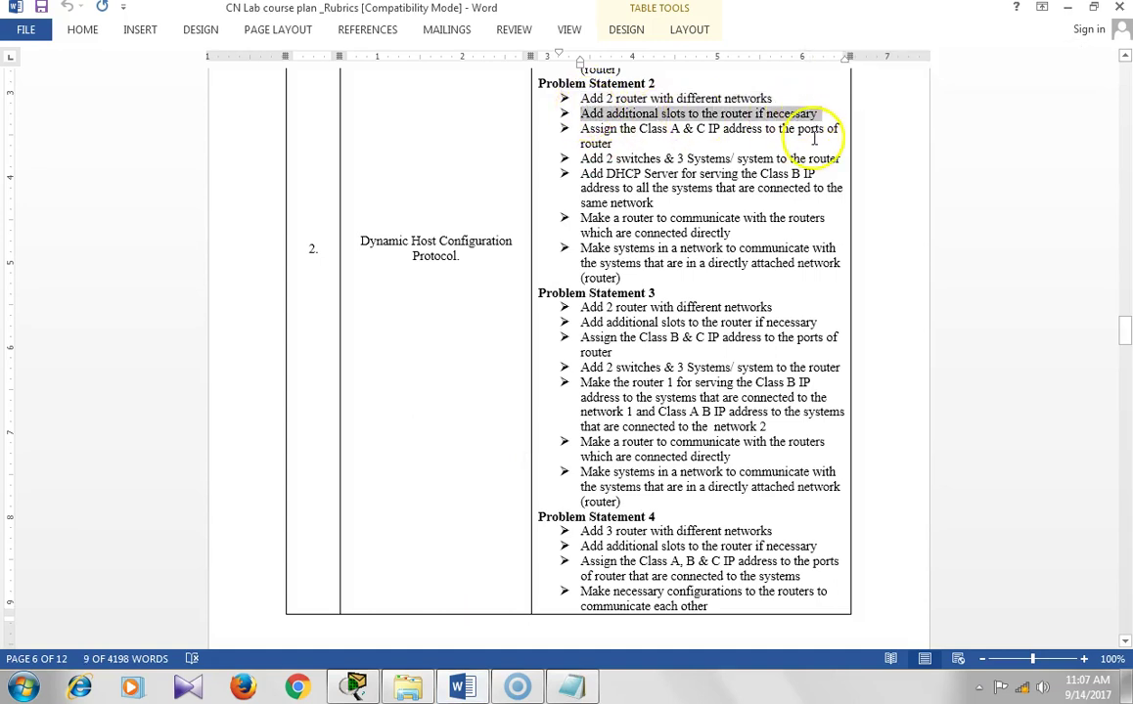
{"action": "key", "text": "alt+Tab"}
{"action": "left_click", "coordinate": [941, 361]}
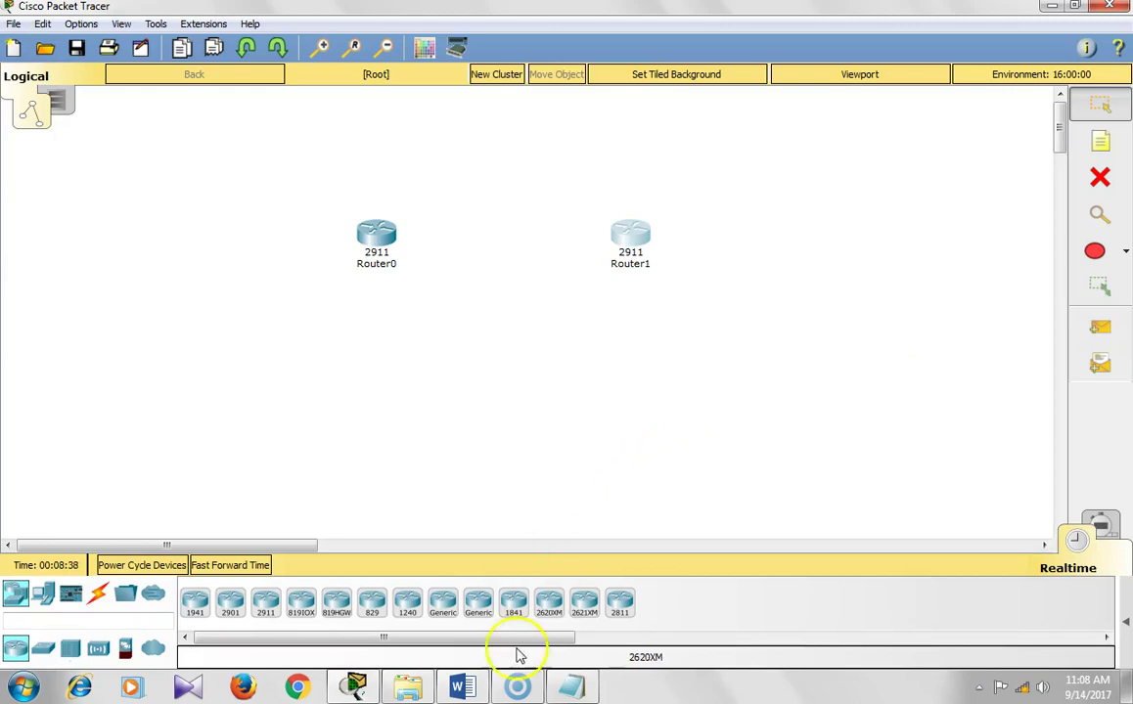
{"action": "left_click", "coordinate": [519, 686]}
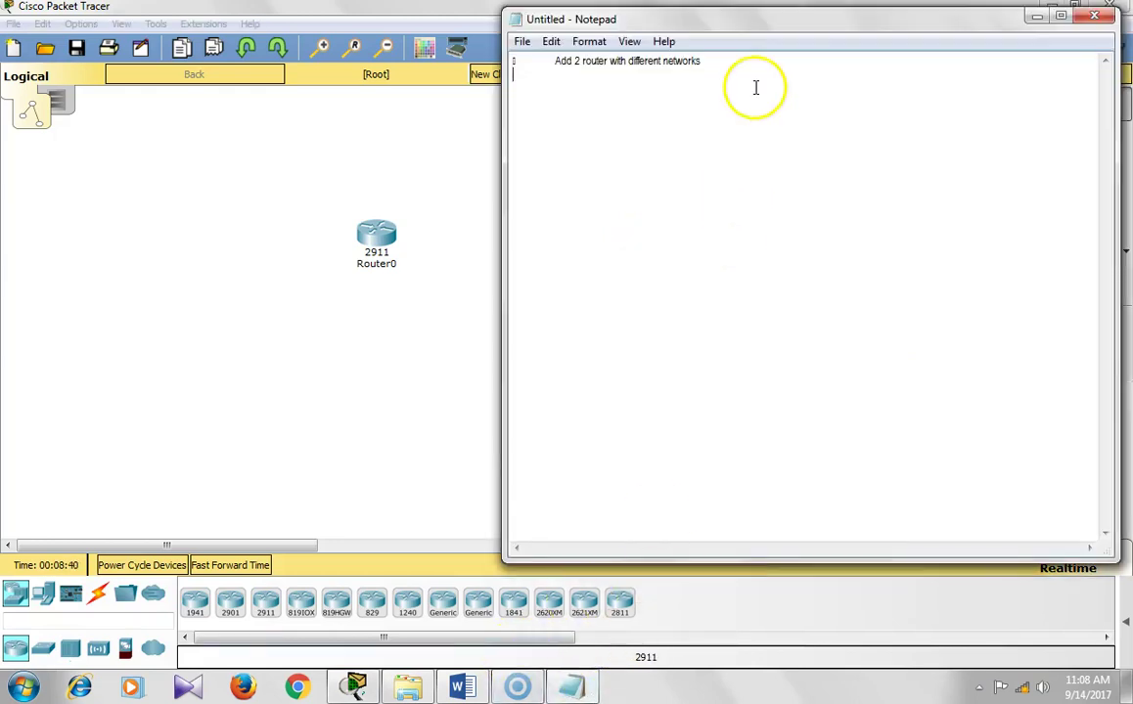
{"action": "key", "text": "ctrl+v"}
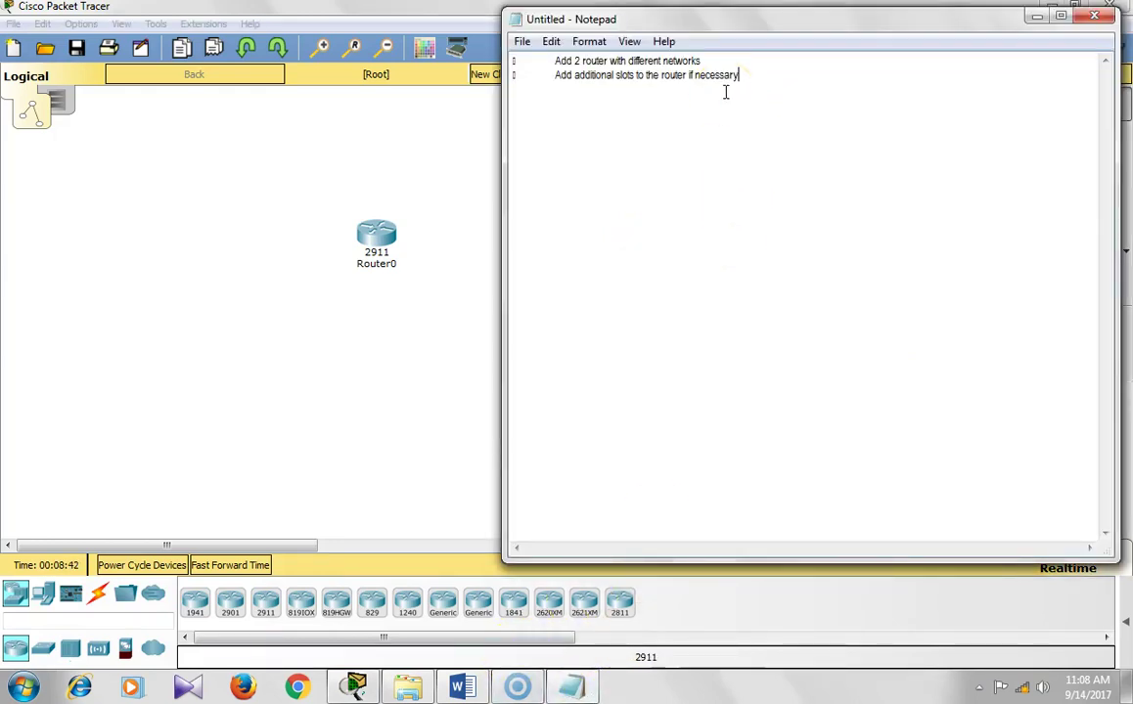
- Switch to Packet Tracer, install an HWIC-2T module in Router0's first expansion slot and close its device window
{"action": "key", "text": "alt+Tab"}
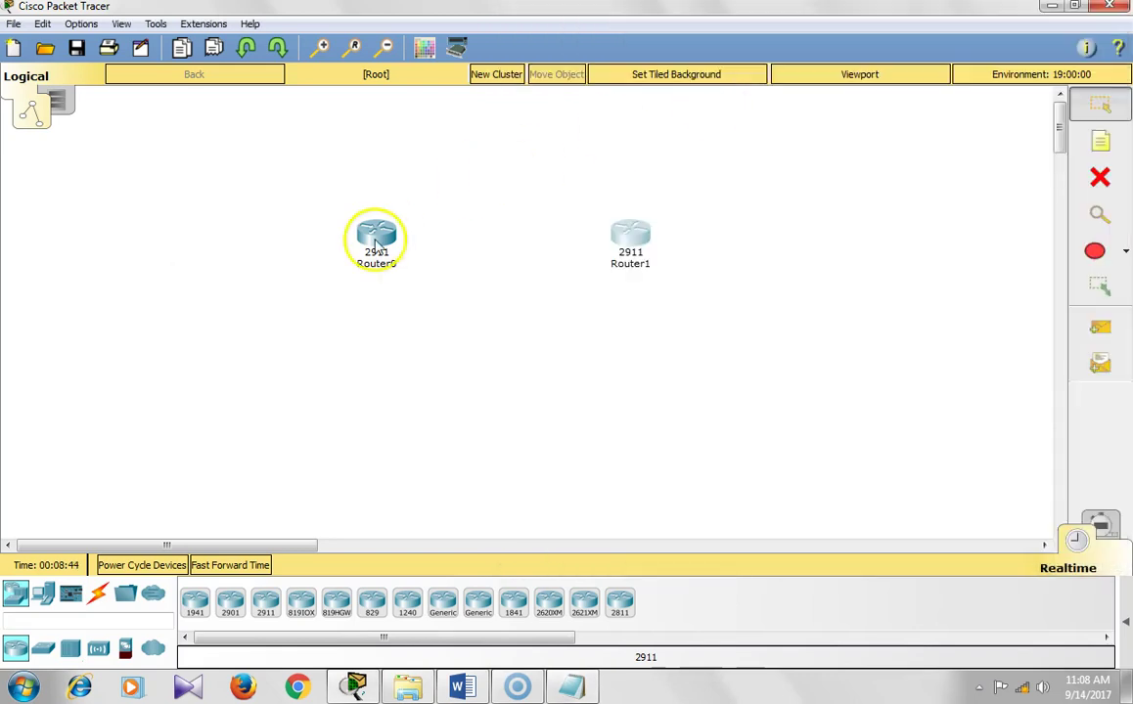
{"action": "mouse_move", "coordinate": [376, 245]}
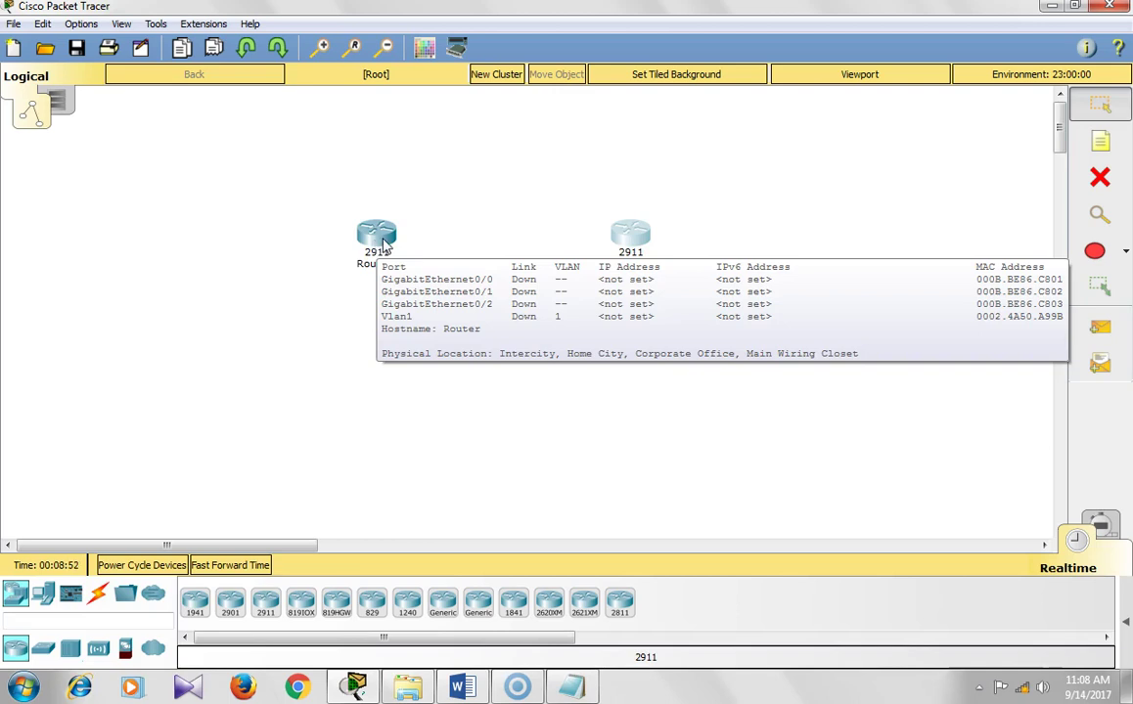
{"action": "left_click", "coordinate": [378, 237]}
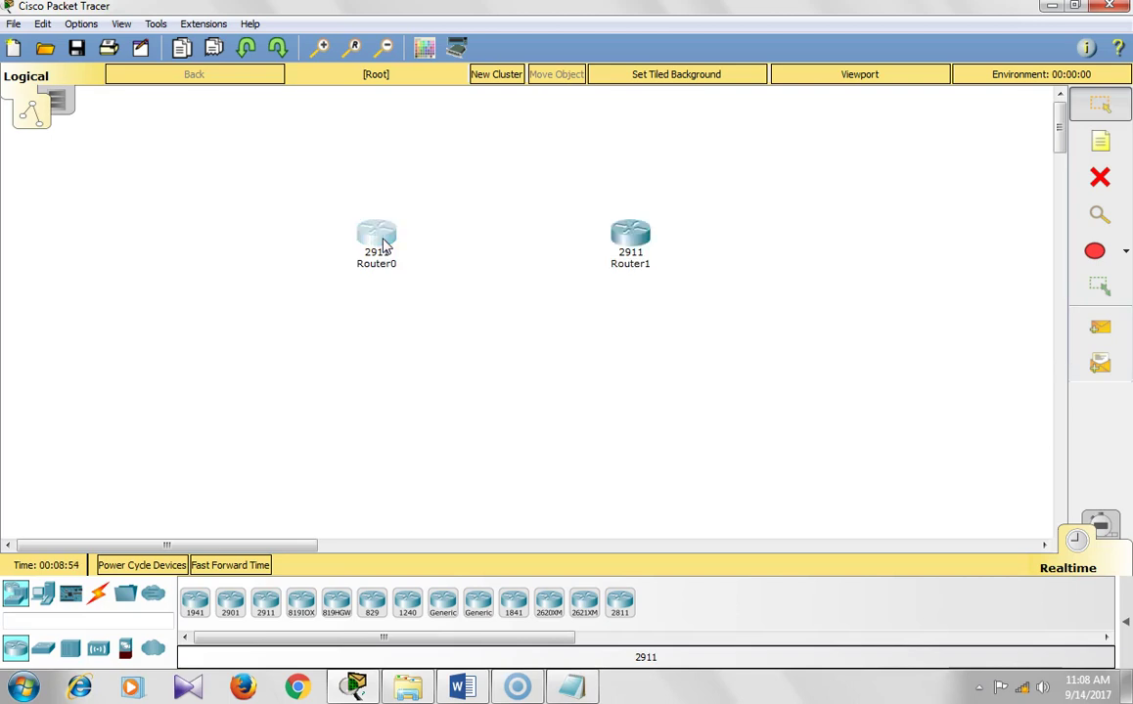
{"action": "left_click", "coordinate": [412, 169]}
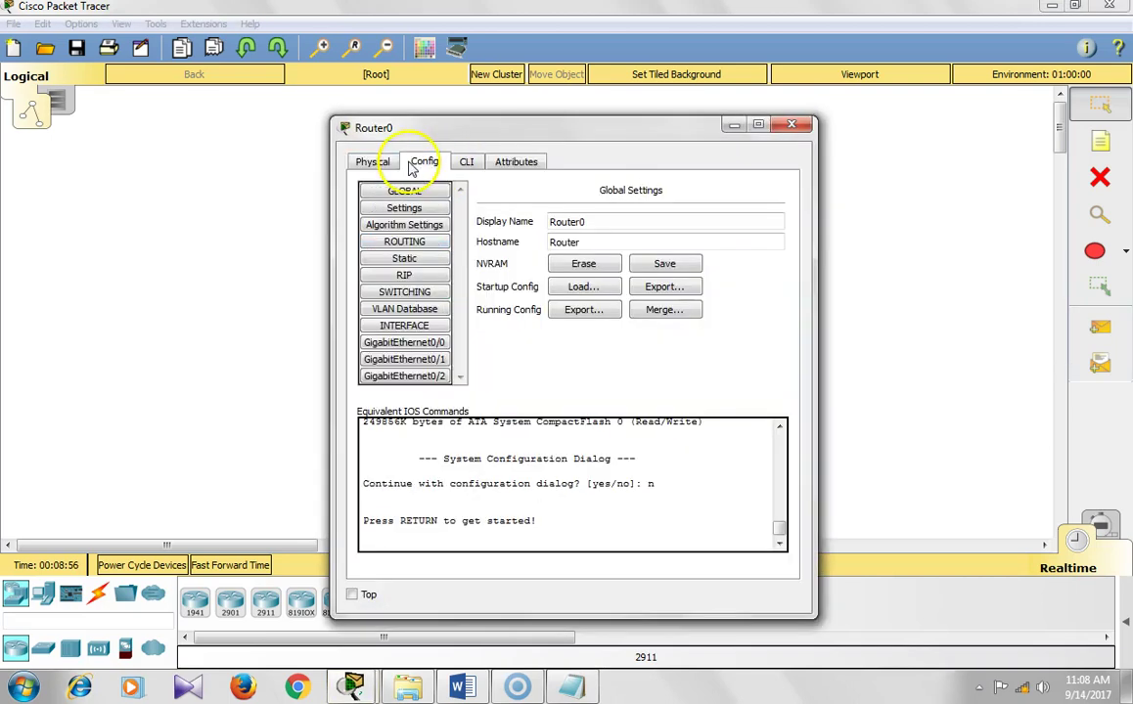
{"action": "left_click", "coordinate": [378, 164]}
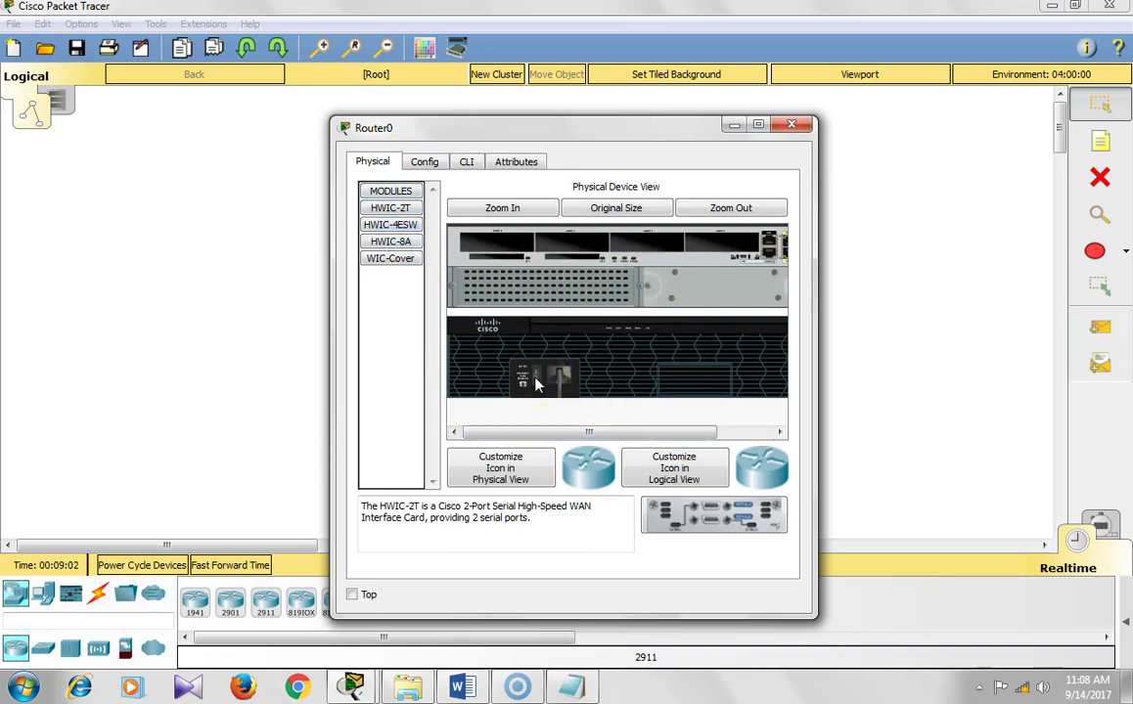
{"action": "left_click_drag", "start_coordinate": [726, 525], "coordinate": [524, 217]}
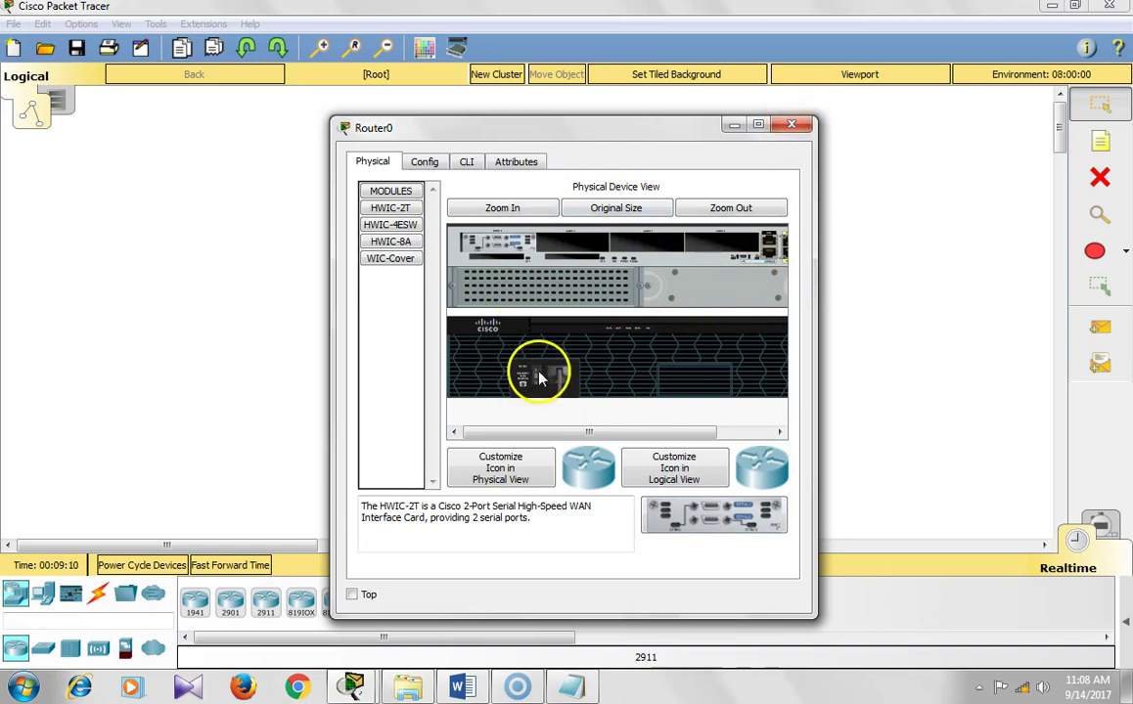
{"action": "left_click", "coordinate": [790, 125]}
- Install an HWIC-2T module in Router1's first expansion slot and close its device window
{"action": "left_click", "coordinate": [638, 262]}
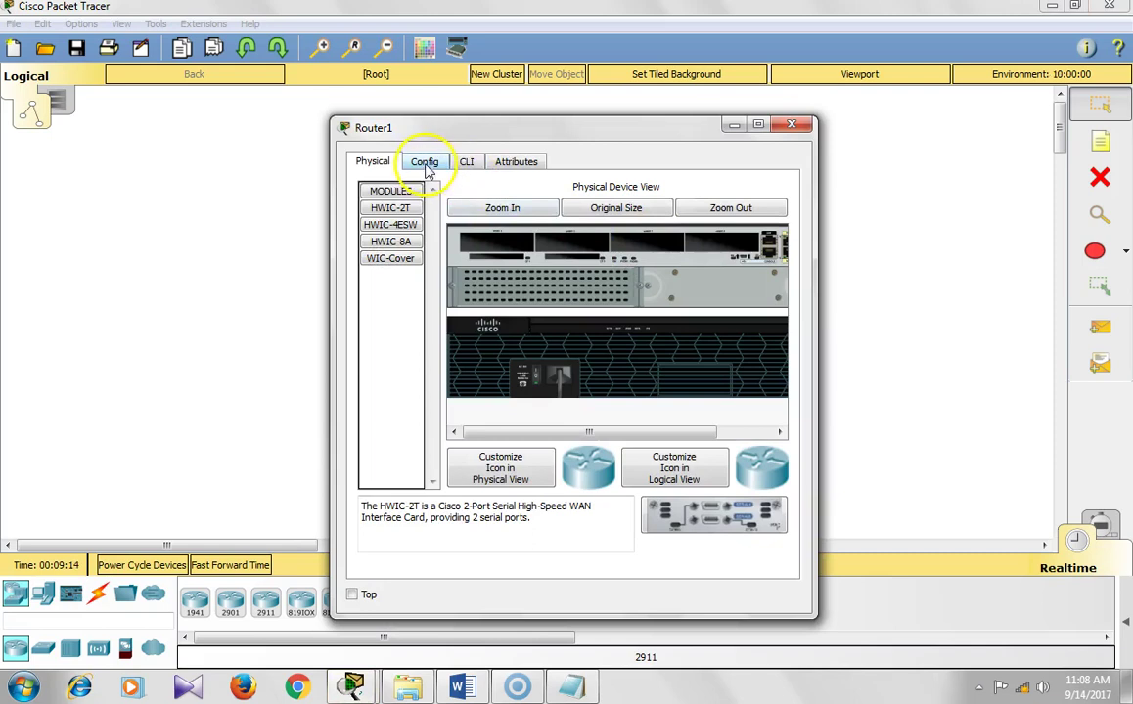
{"action": "left_click", "coordinate": [426, 166]}
{"action": "left_click", "coordinate": [376, 164]}
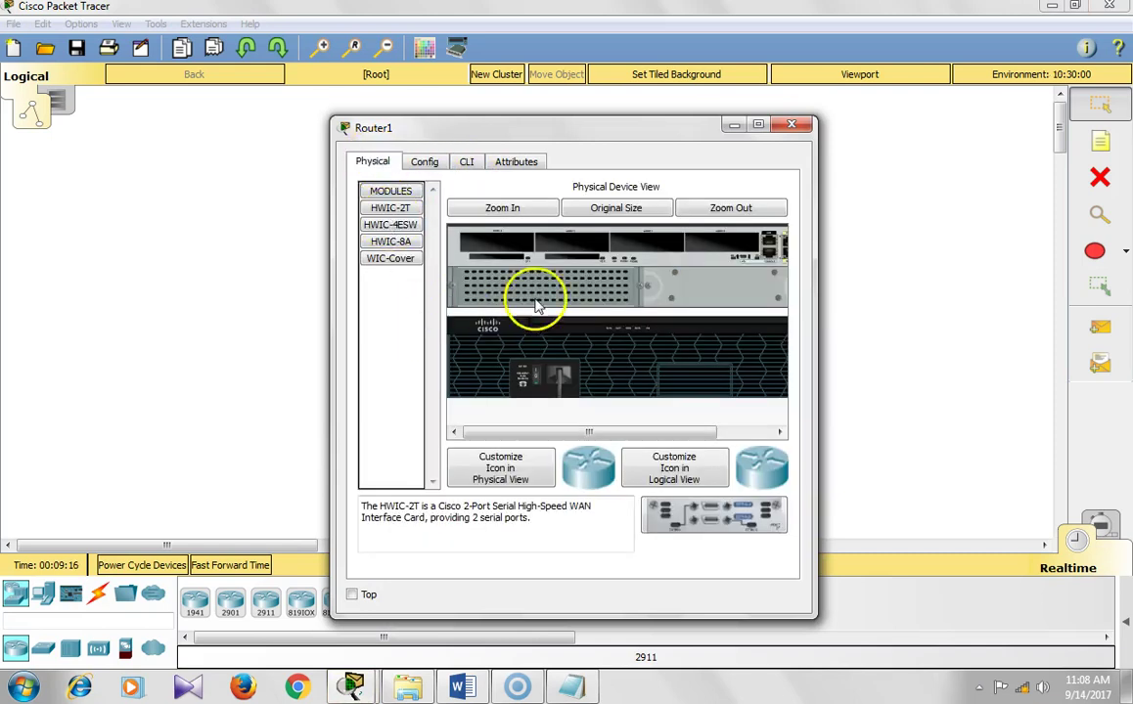
{"action": "left_click_drag", "start_coordinate": [717, 530], "coordinate": [696, 518]}
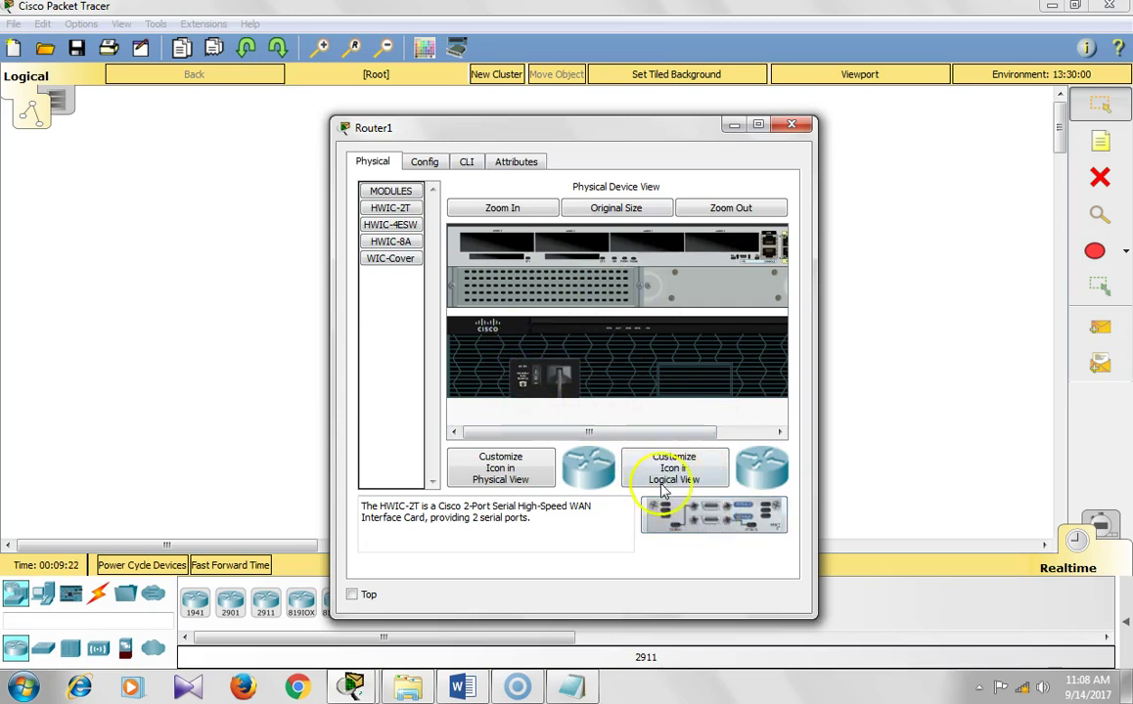
{"action": "left_click_drag", "start_coordinate": [678, 516], "coordinate": [493, 240]}
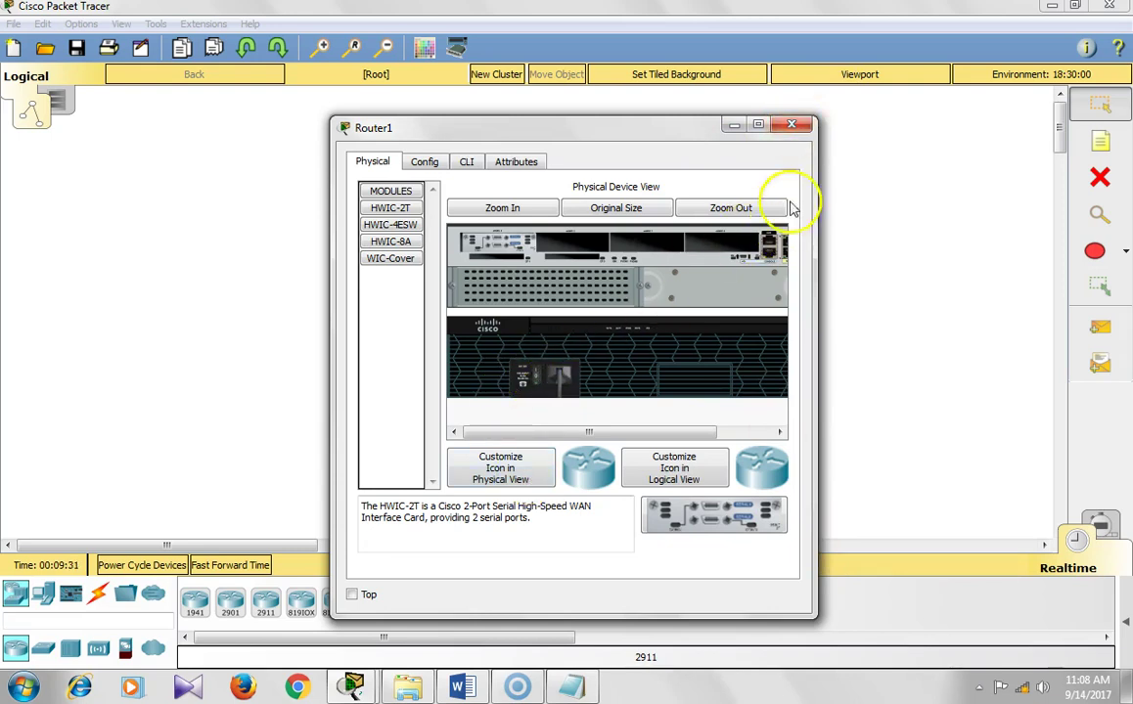
{"action": "left_click", "coordinate": [791, 124]}
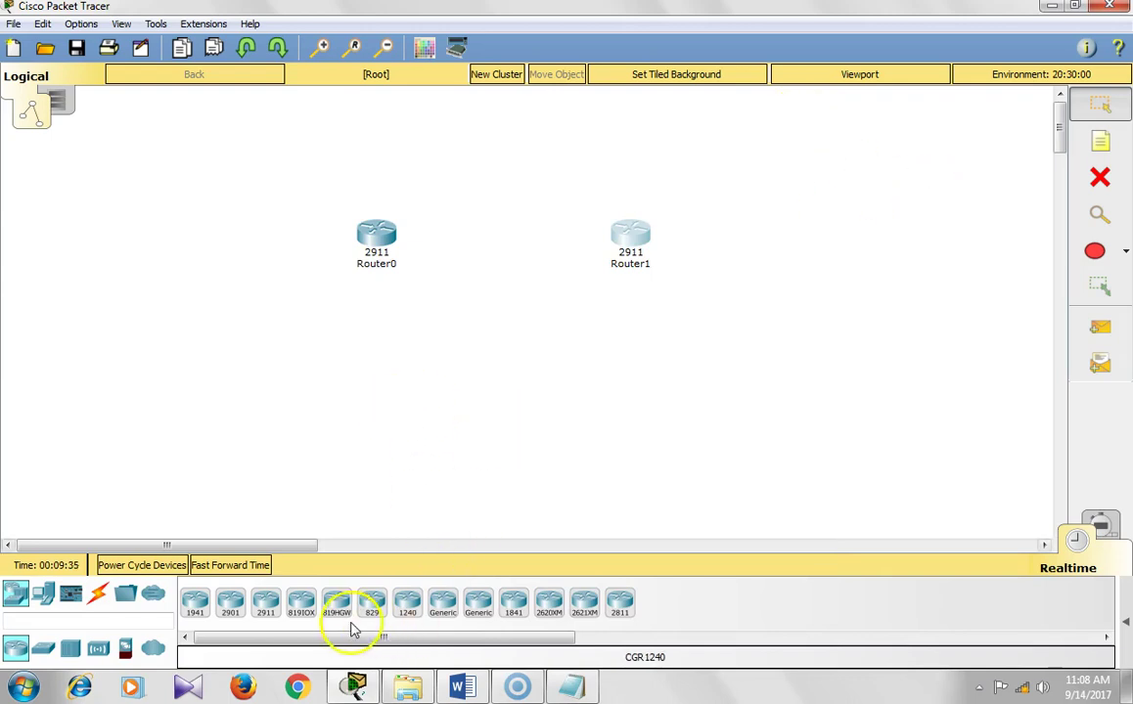
- Copy "Assign the Class A & C IP address to the ports of router" from the Word document into the Notepad note as its third line
{"action": "key", "text": "alt+Tab"}
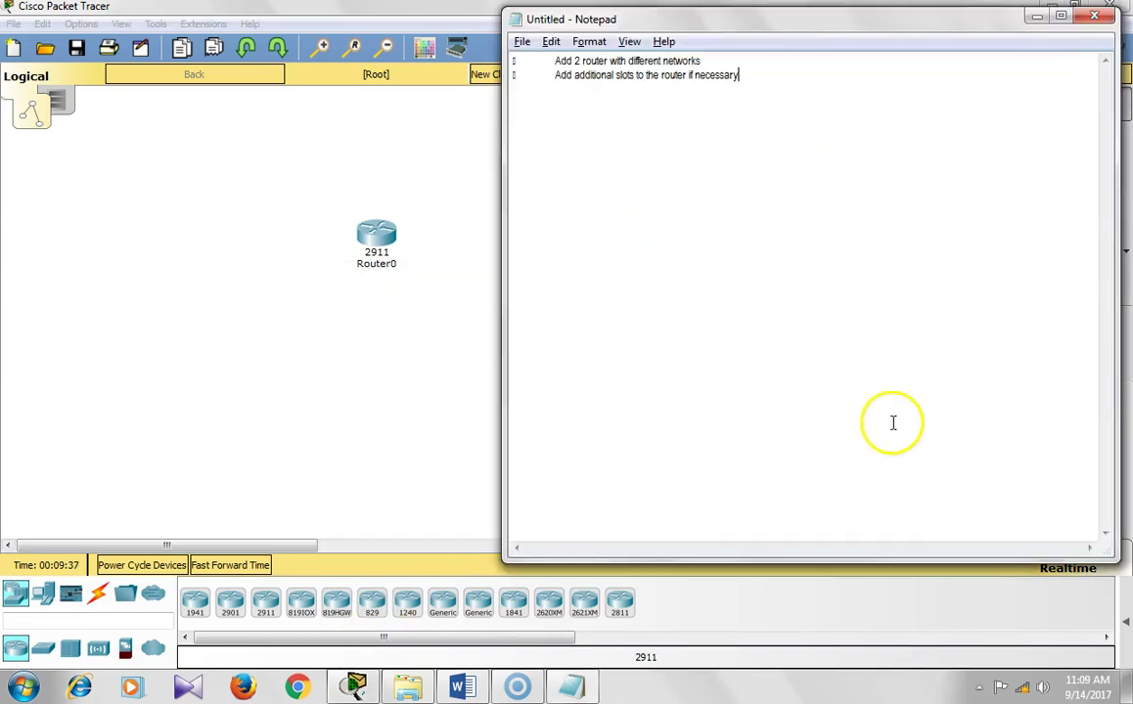
{"action": "key", "text": "alt+Tab"}
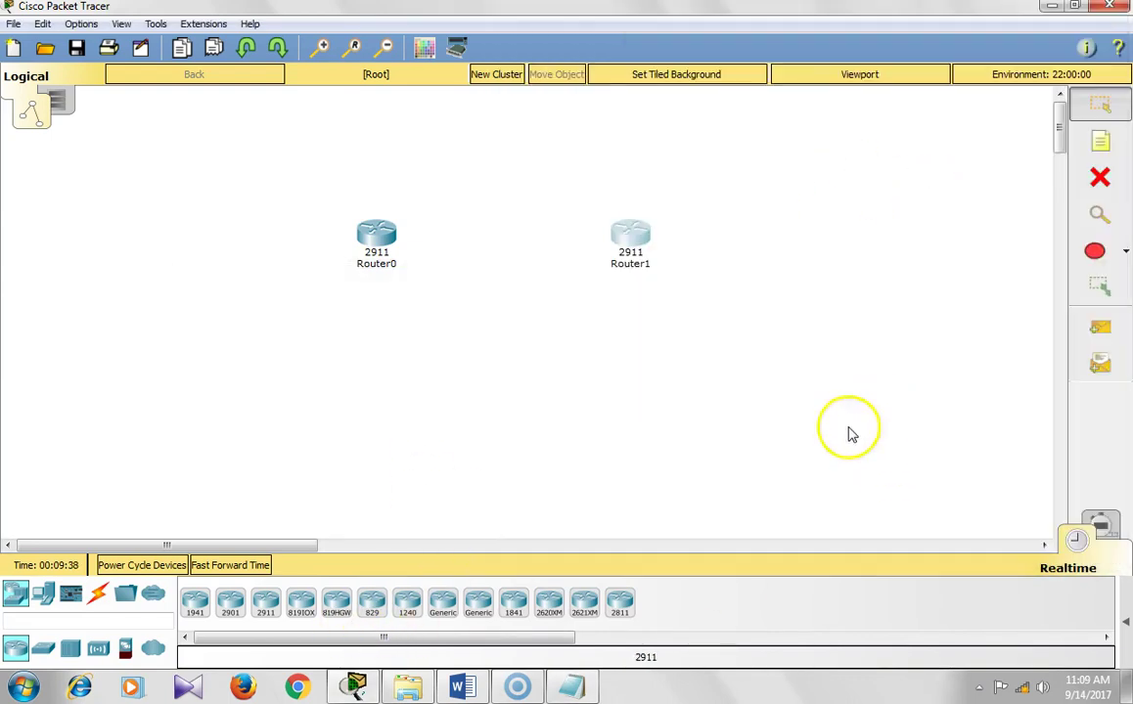
{"action": "left_click", "coordinate": [460, 688]}
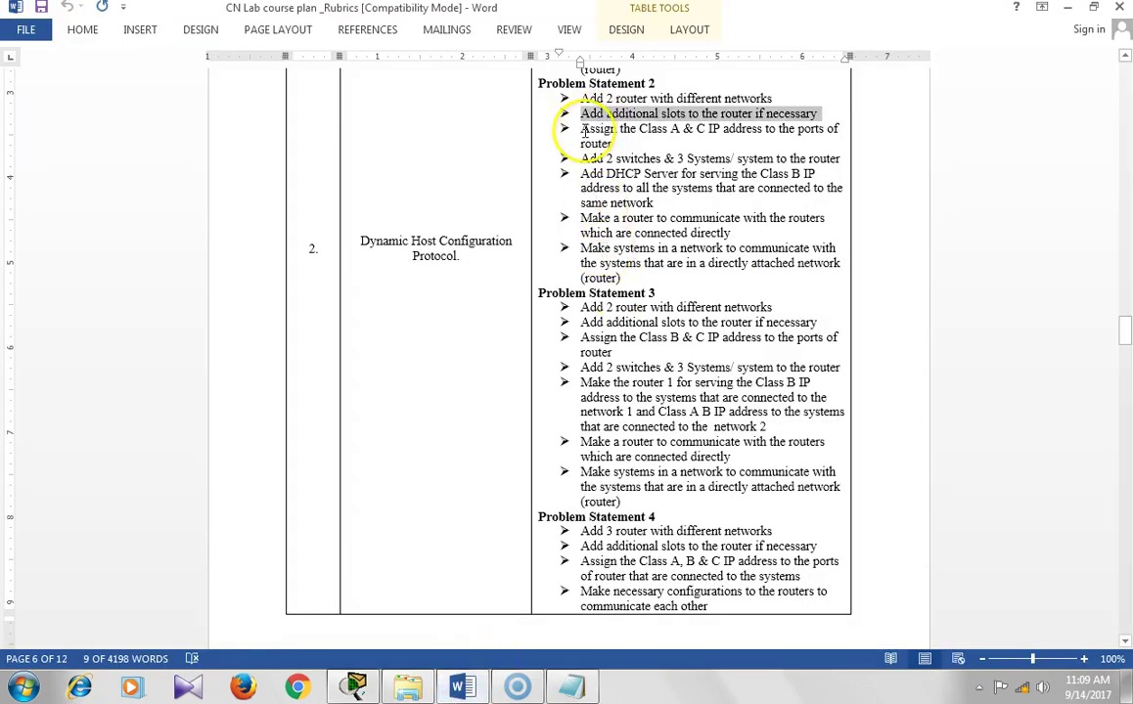
{"action": "left_click_drag", "start_coordinate": [583, 130], "coordinate": [644, 143]}
{"action": "key", "text": "ctrl+c"}
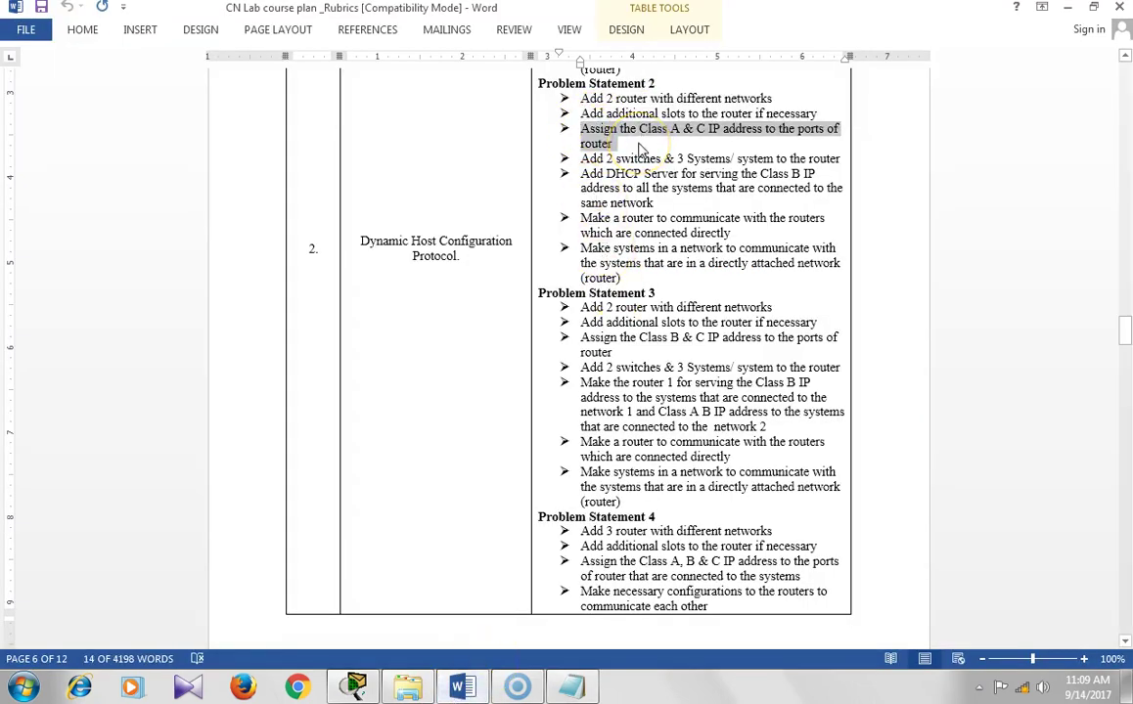
{"action": "key", "text": "alt+Tab"}
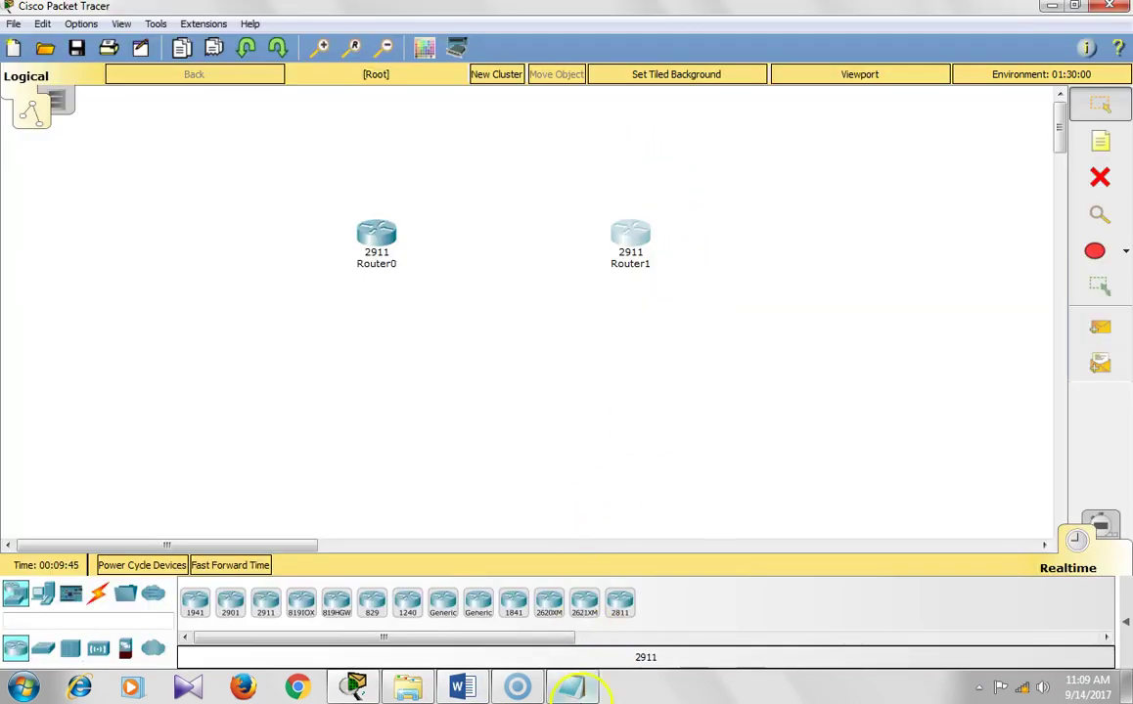
{"action": "left_click", "coordinate": [574, 689]}
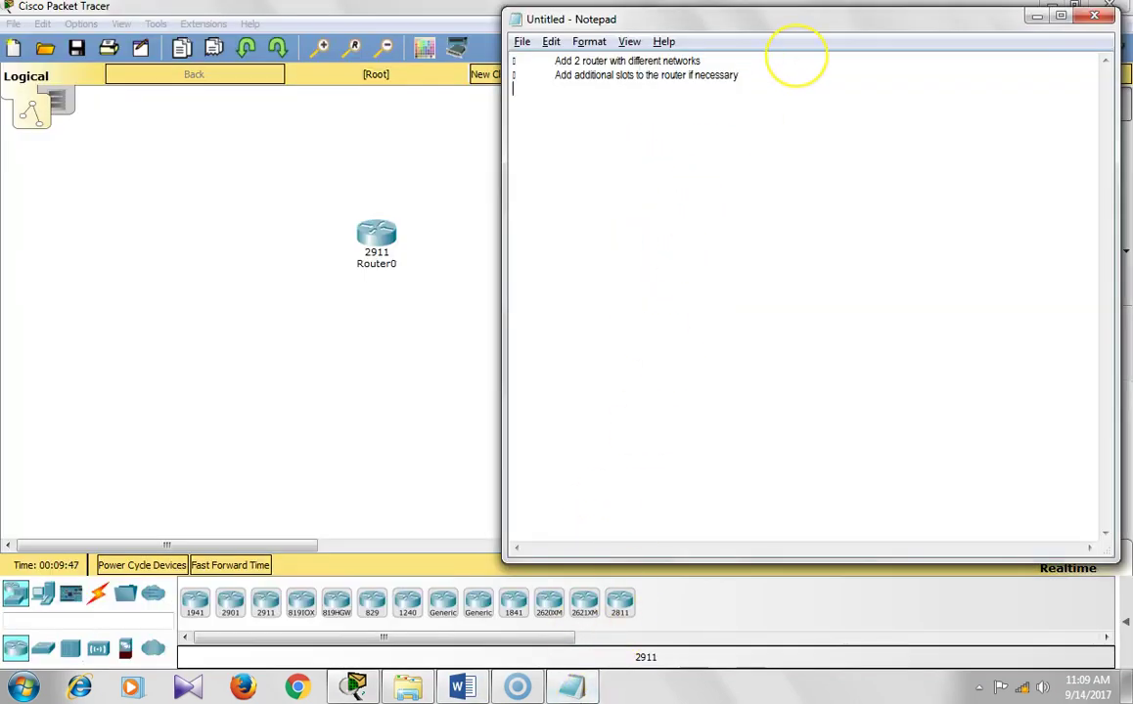
{"action": "key", "text": "ctrl+v"}
- Set the font size of the Notepad note to 18
{"action": "key", "text": "alt+Tab"}
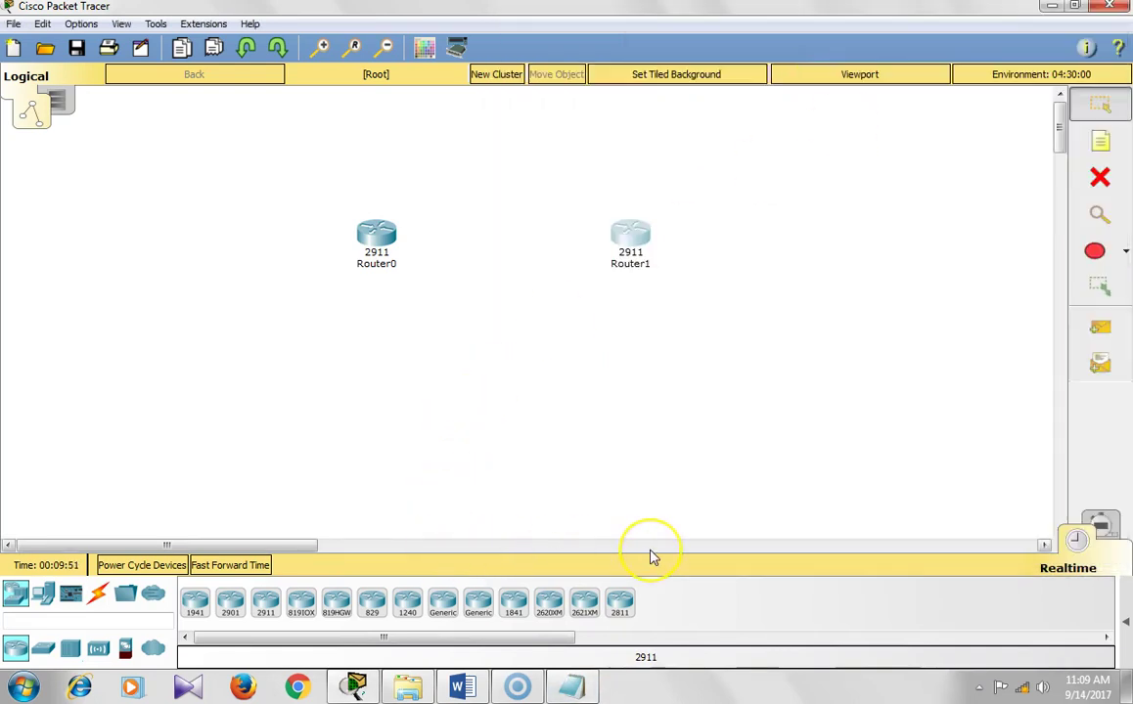
{"action": "key", "text": "alt+Tab"}
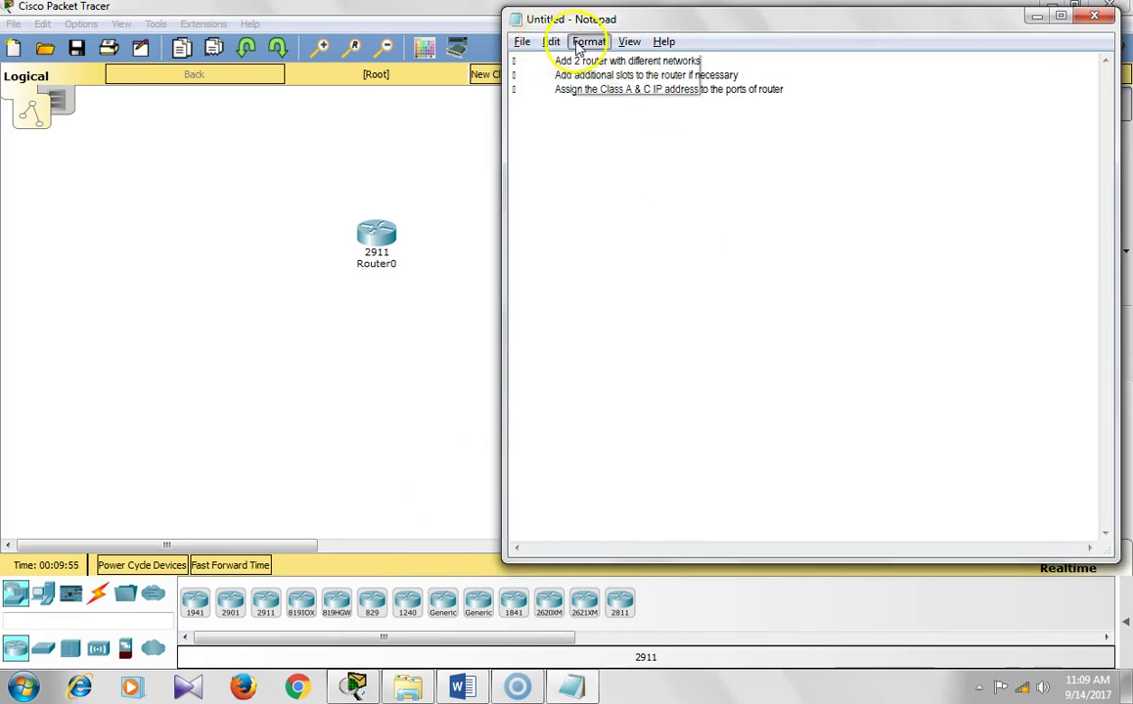
{"action": "left_click", "coordinate": [589, 43]}
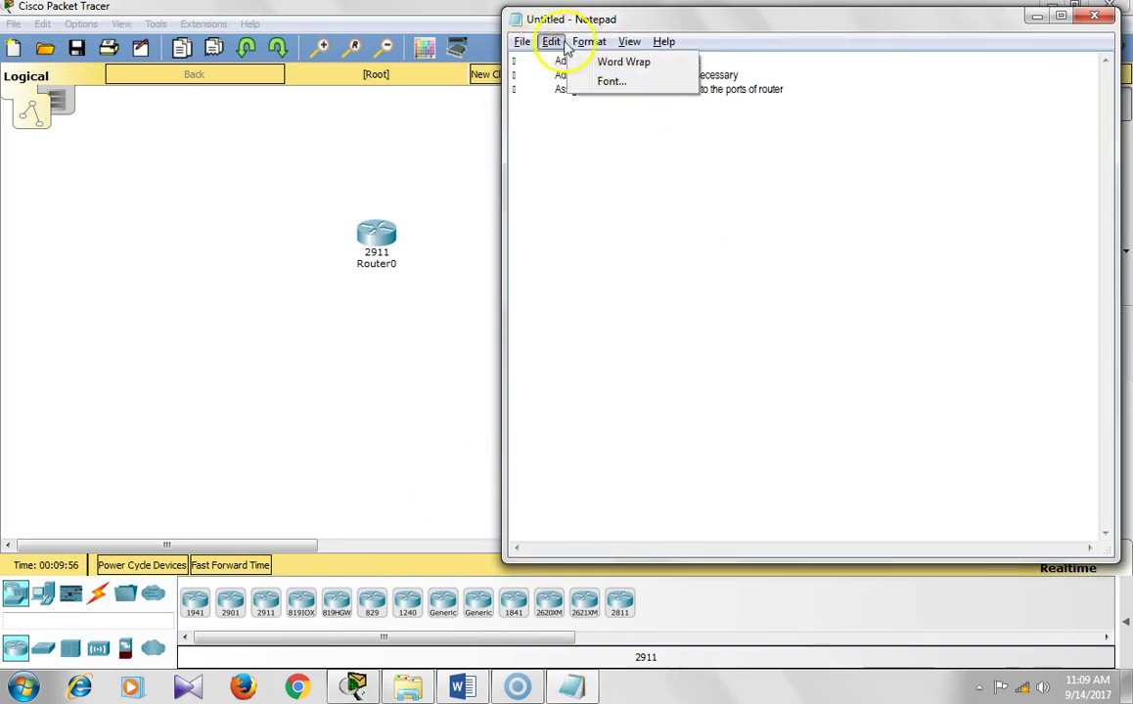
{"action": "left_click", "coordinate": [561, 109]}
{"action": "left_click_drag", "start_coordinate": [783, 90], "coordinate": [523, 55]}
{"action": "left_click", "coordinate": [590, 42]}
{"action": "left_click", "coordinate": [611, 82]}
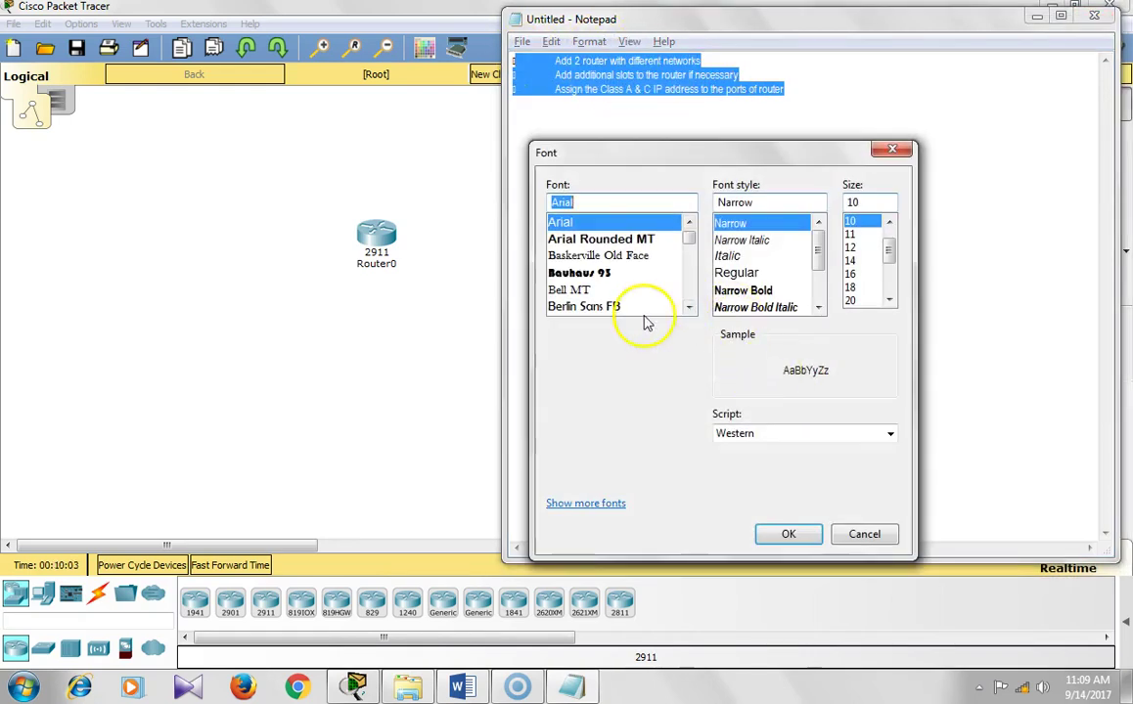
{"action": "left_click", "coordinate": [851, 274]}
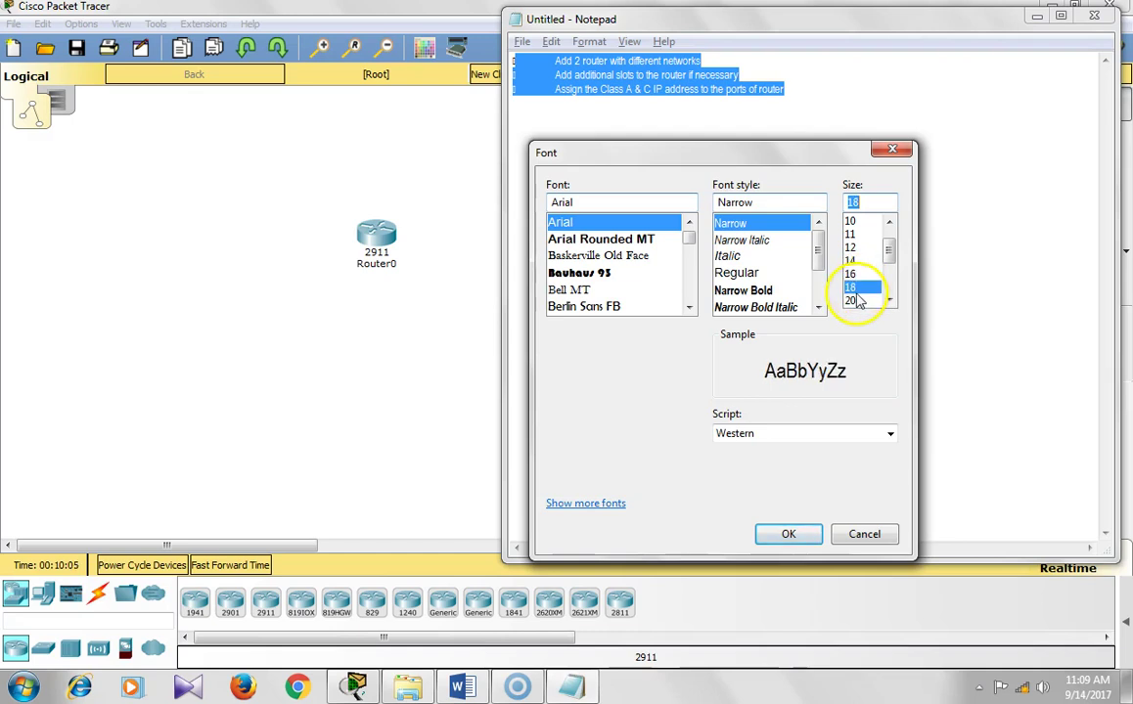
{"action": "left_click", "coordinate": [809, 530]}
{"action": "left_click", "coordinate": [821, 399]}
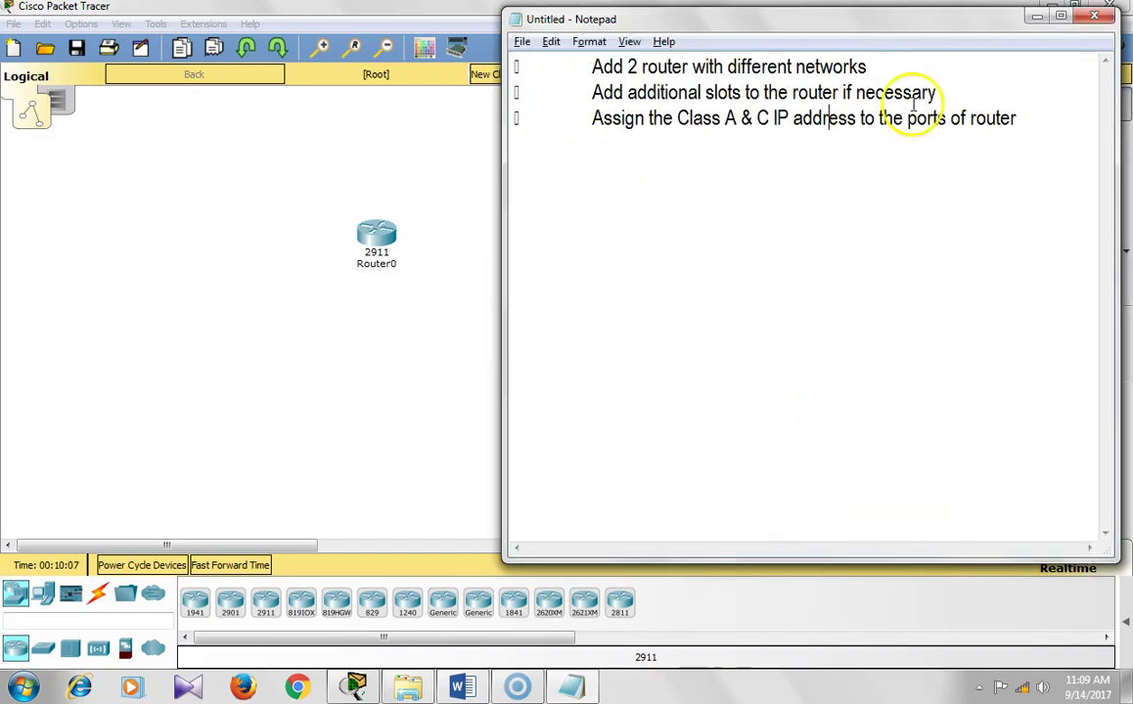
{"action": "left_click_drag", "start_coordinate": [601, 120], "coordinate": [1011, 126]}
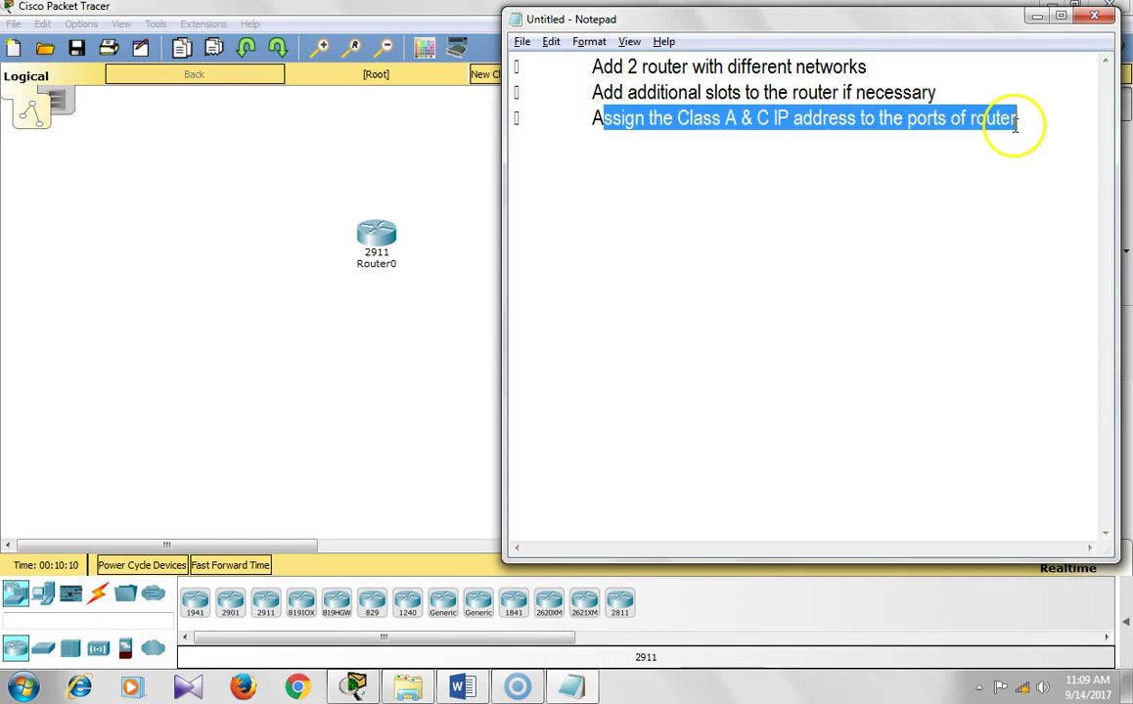
{"action": "left_click", "coordinate": [917, 196]}
- Copy "Add 2 switches & 3 Systems/ system to the router" from Problem Statement 2 in Word into the Notepad note, below a blank line
{"action": "left_click", "coordinate": [1039, 20]}
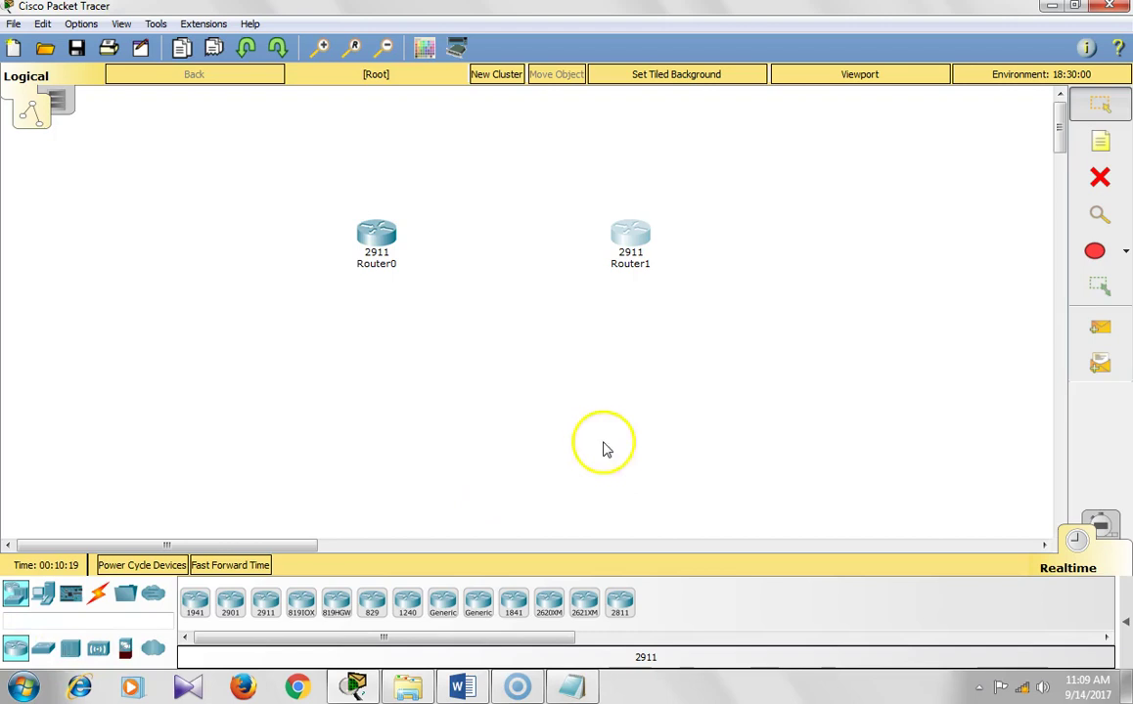
{"action": "key", "text": "alt+Tab"}
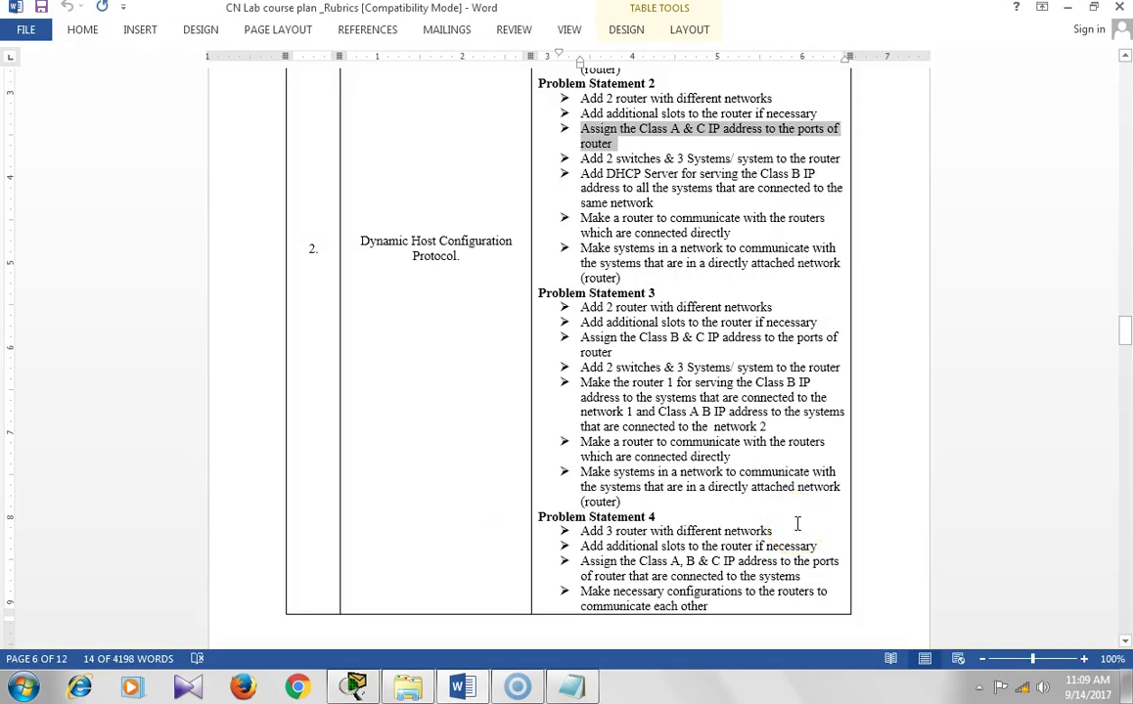
{"action": "left_click_drag", "start_coordinate": [579, 159], "coordinate": [833, 157]}
{"action": "key", "text": "ctrl+c"}
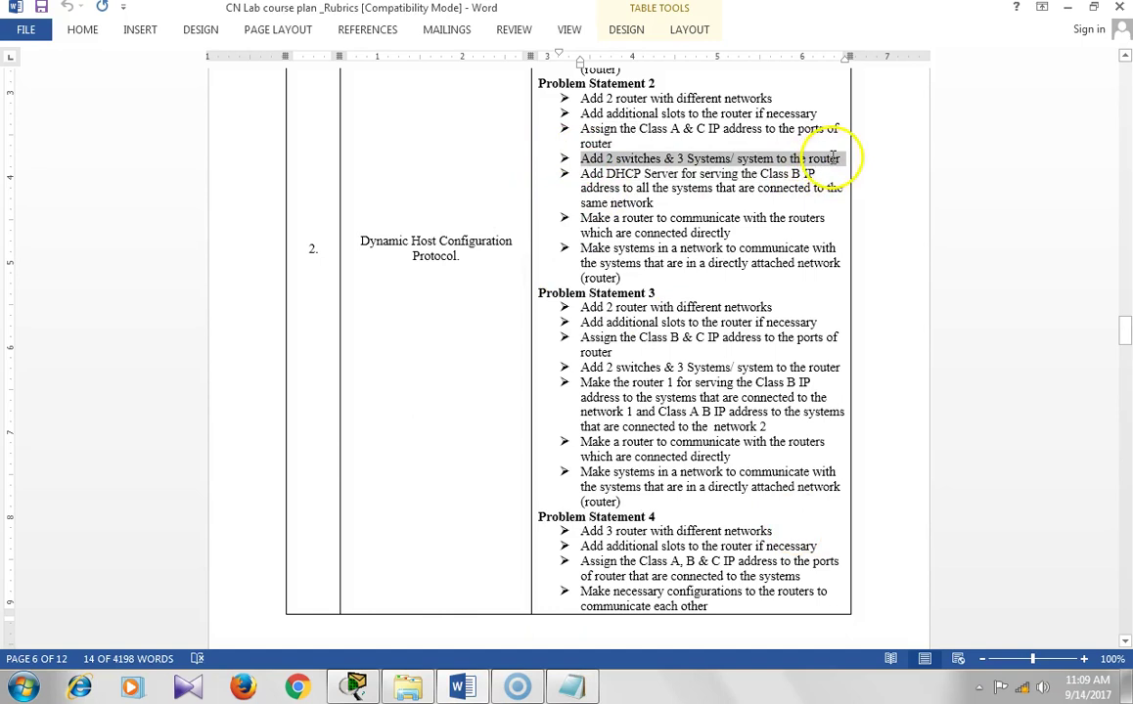
{"action": "key", "text": "alt+Tab"}
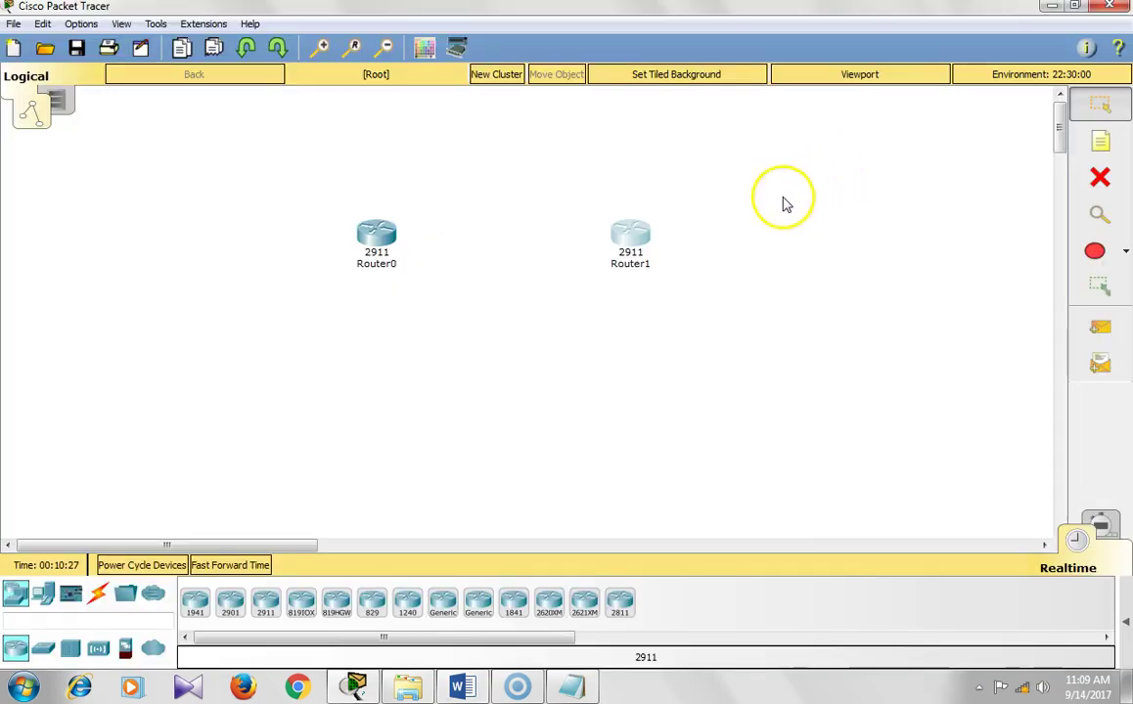
{"action": "left_click", "coordinate": [573, 685]}
{"action": "left_click", "coordinate": [1032, 125]}
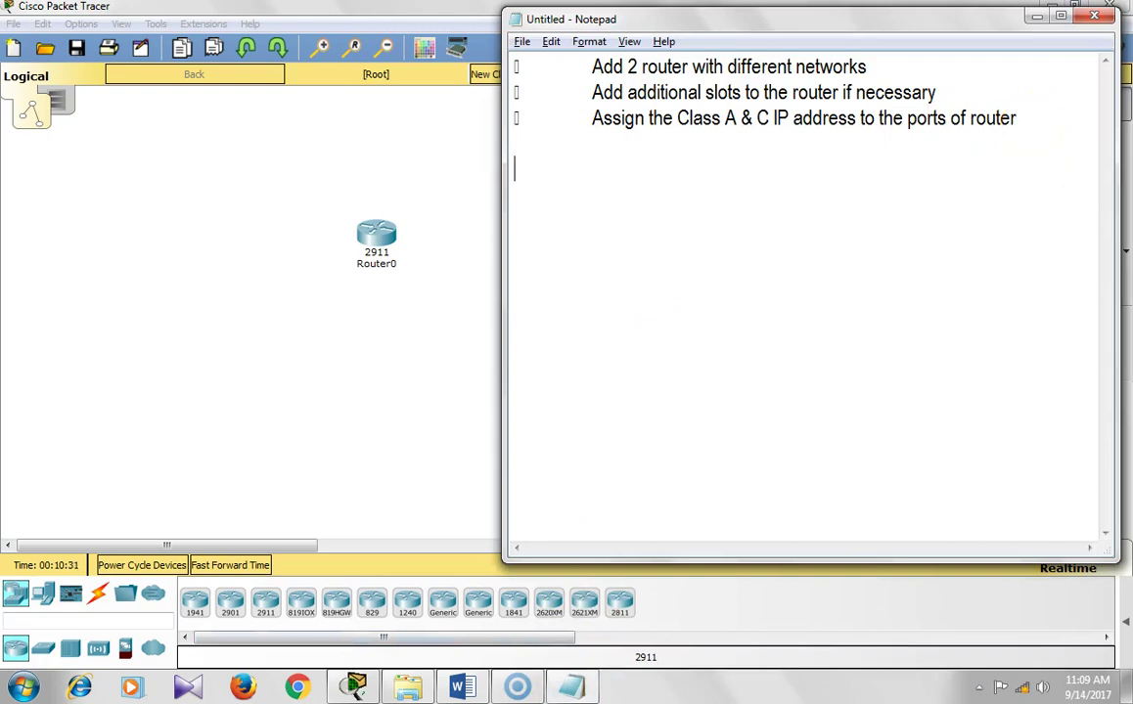
{"action": "key", "text": "Return"}
{"action": "key", "text": "Return"}
{"action": "key", "text": "ctrl+v"}
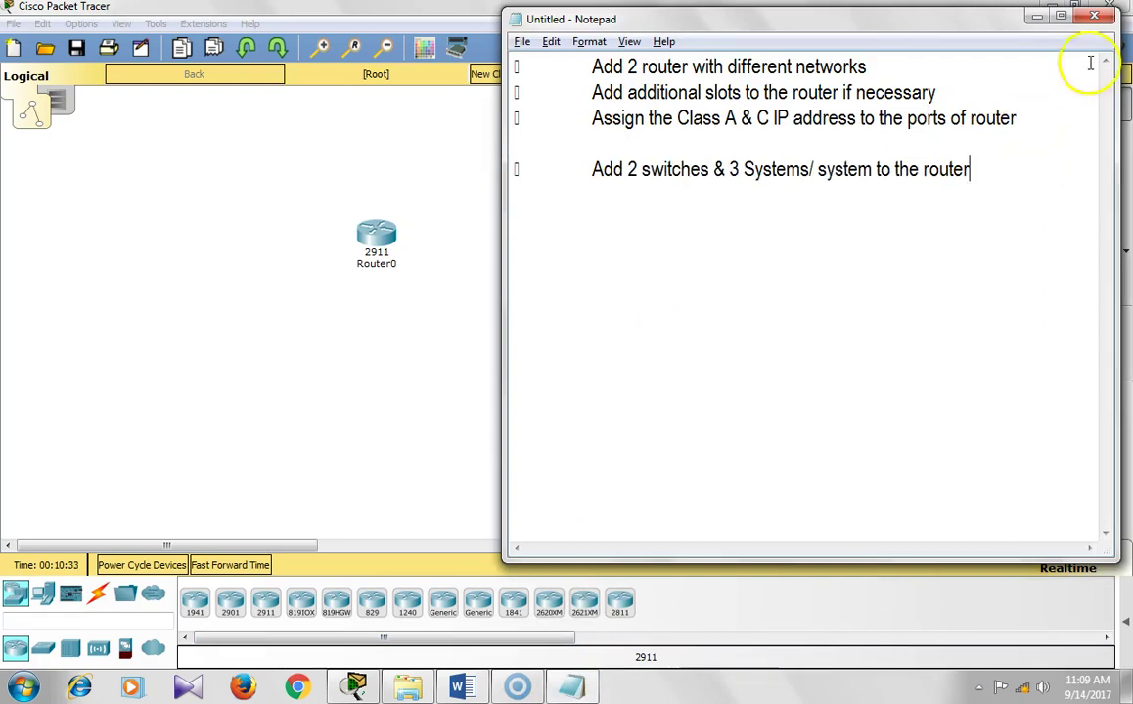
{"action": "left_click", "coordinate": [741, 171]}
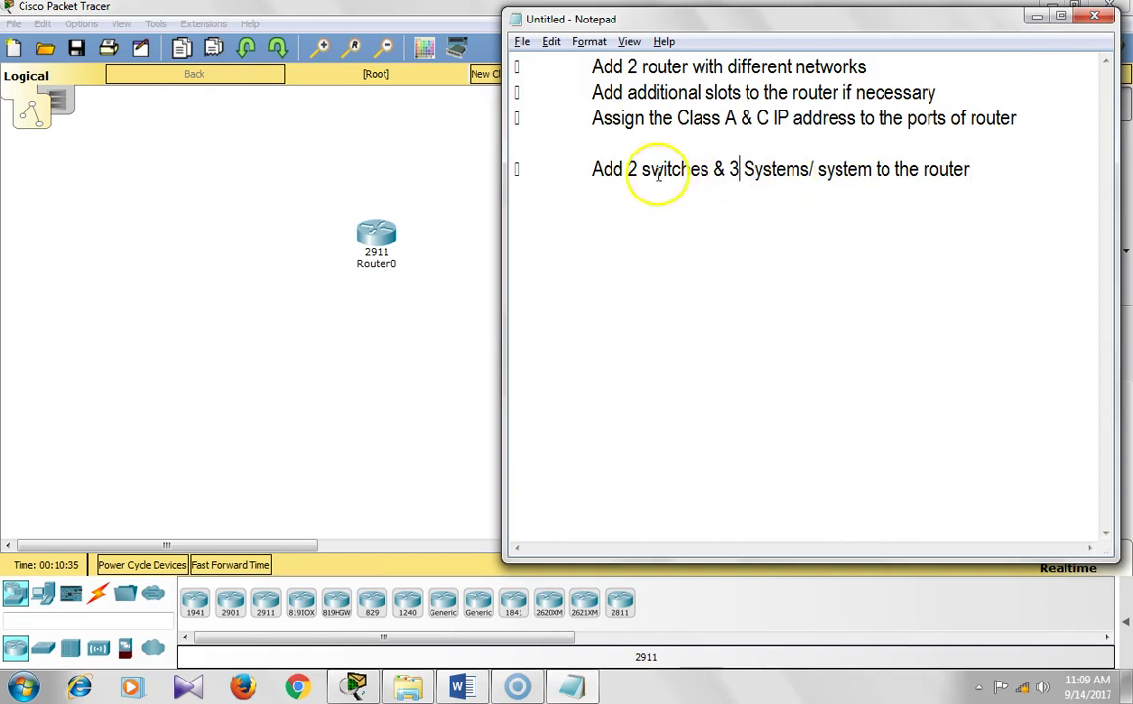
{"action": "left_click_drag", "start_coordinate": [604, 173], "coordinate": [965, 175]}
{"action": "left_click_drag", "start_coordinate": [592, 173], "coordinate": [994, 164]}
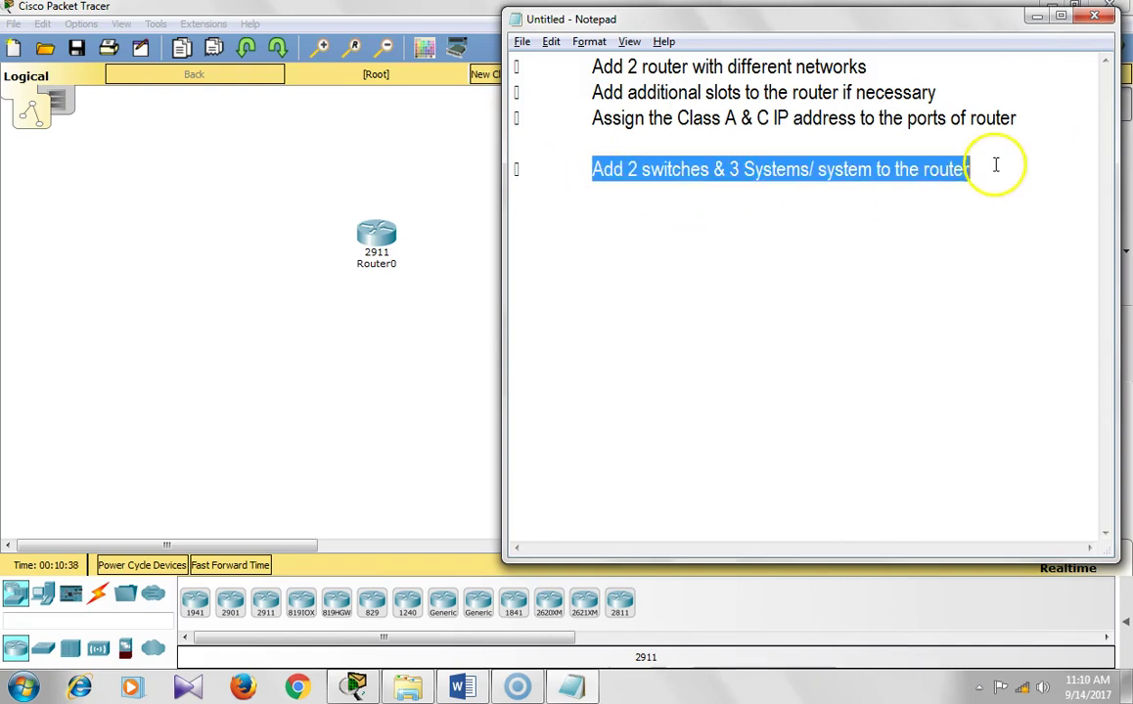
- Switch to Packet Tracer and place two 2960 switches side by side below Router0
{"action": "left_click", "coordinate": [408, 333]}
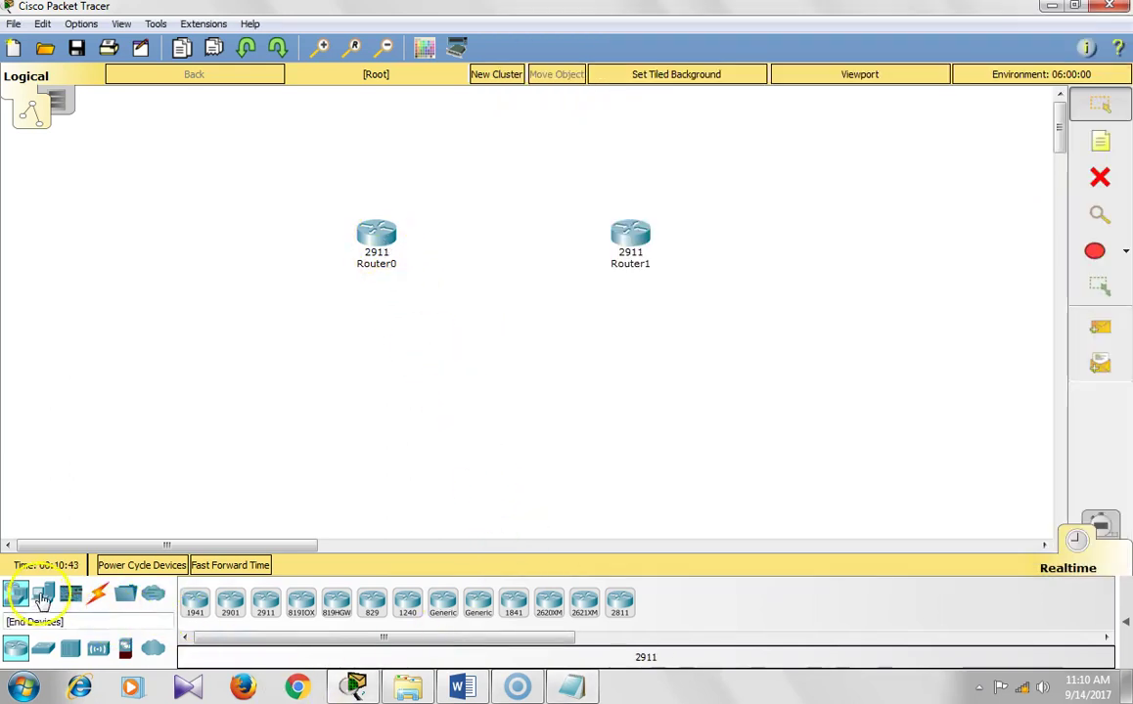
{"action": "left_click", "coordinate": [43, 649]}
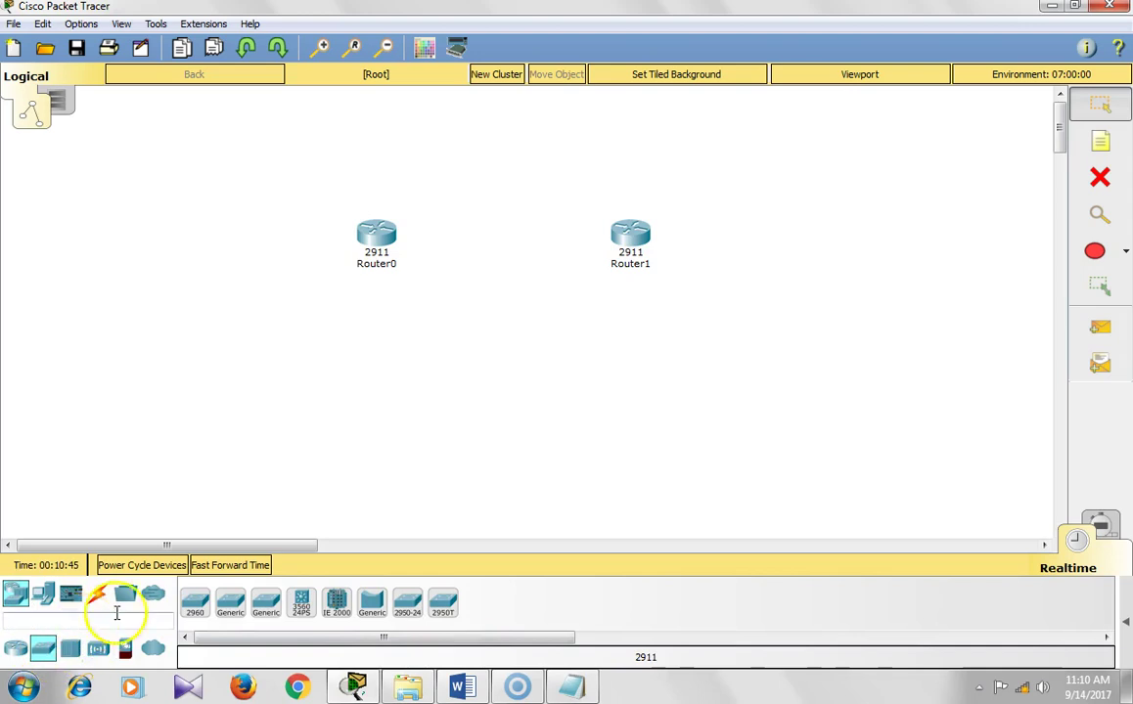
{"action": "left_click", "coordinate": [231, 612]}
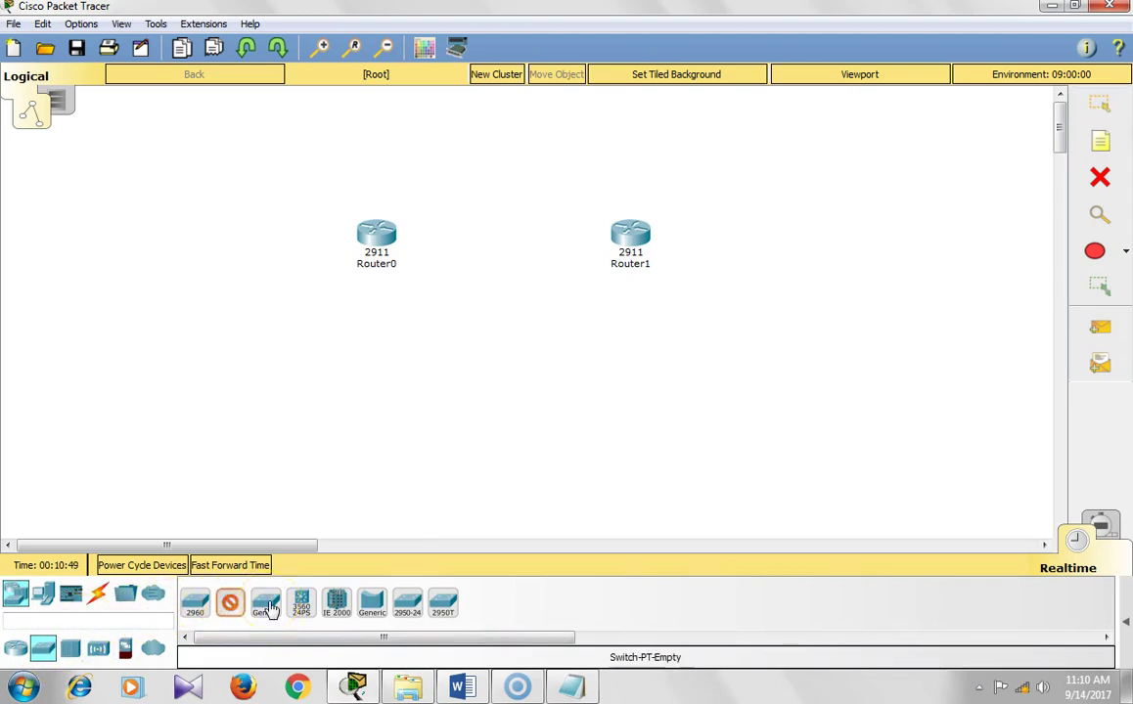
{"action": "left_click", "coordinate": [192, 607]}
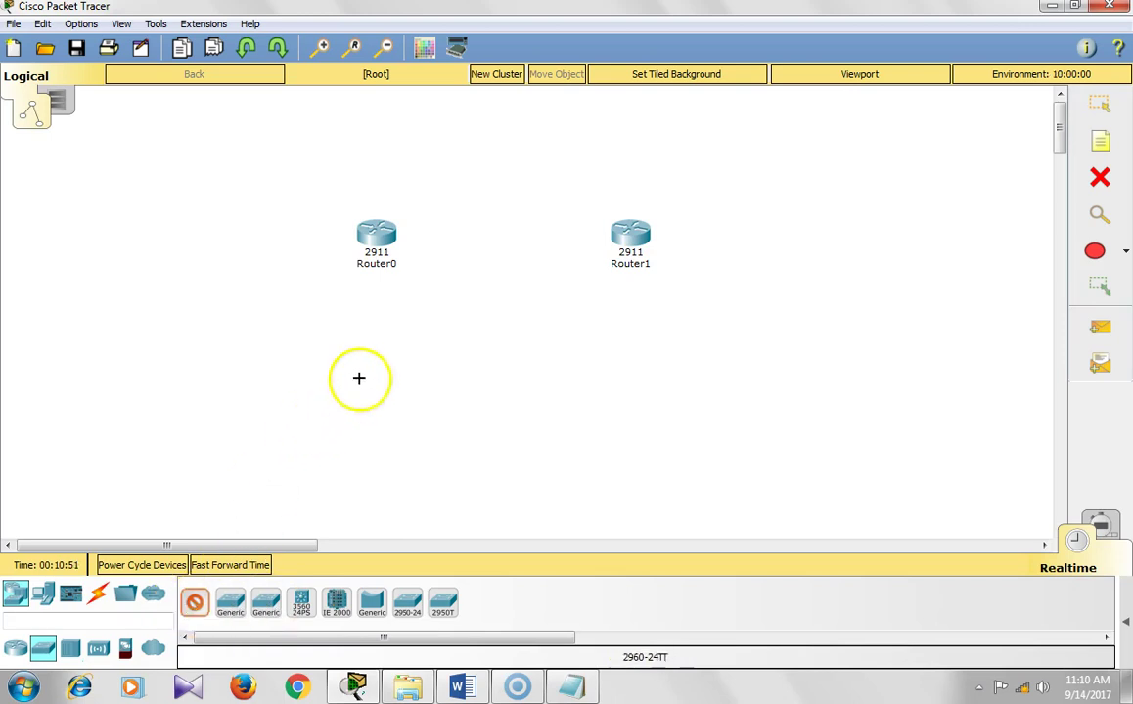
{"action": "left_click", "coordinate": [364, 344]}
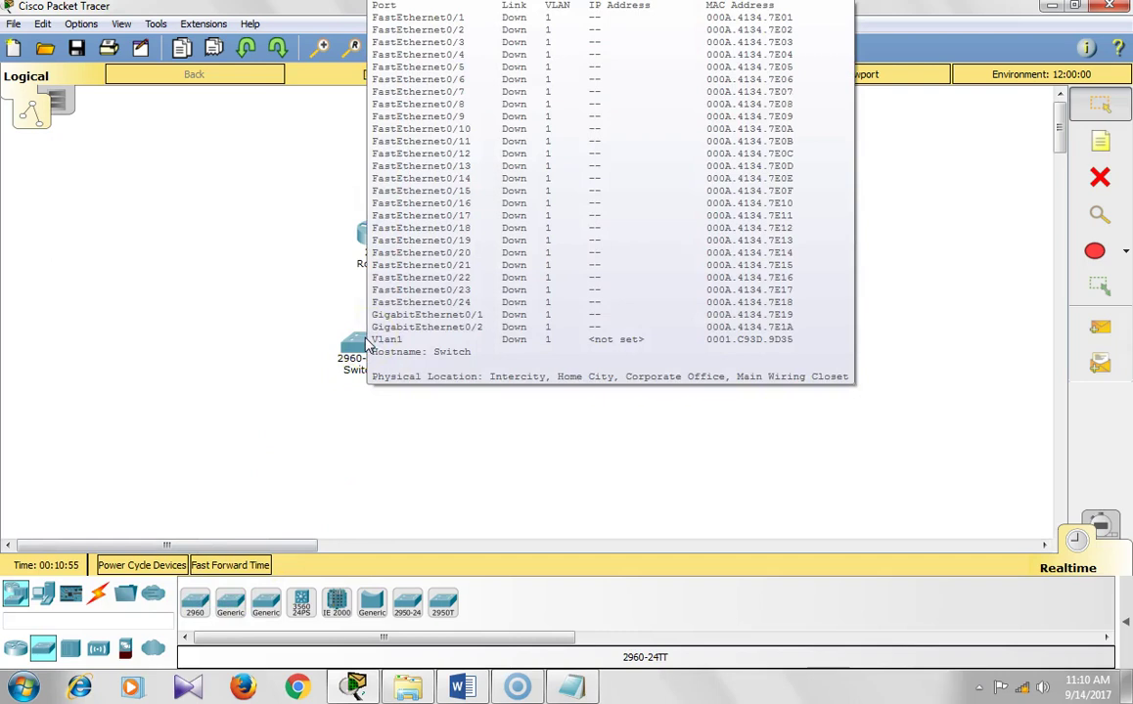
{"action": "left_click", "coordinate": [195, 606]}
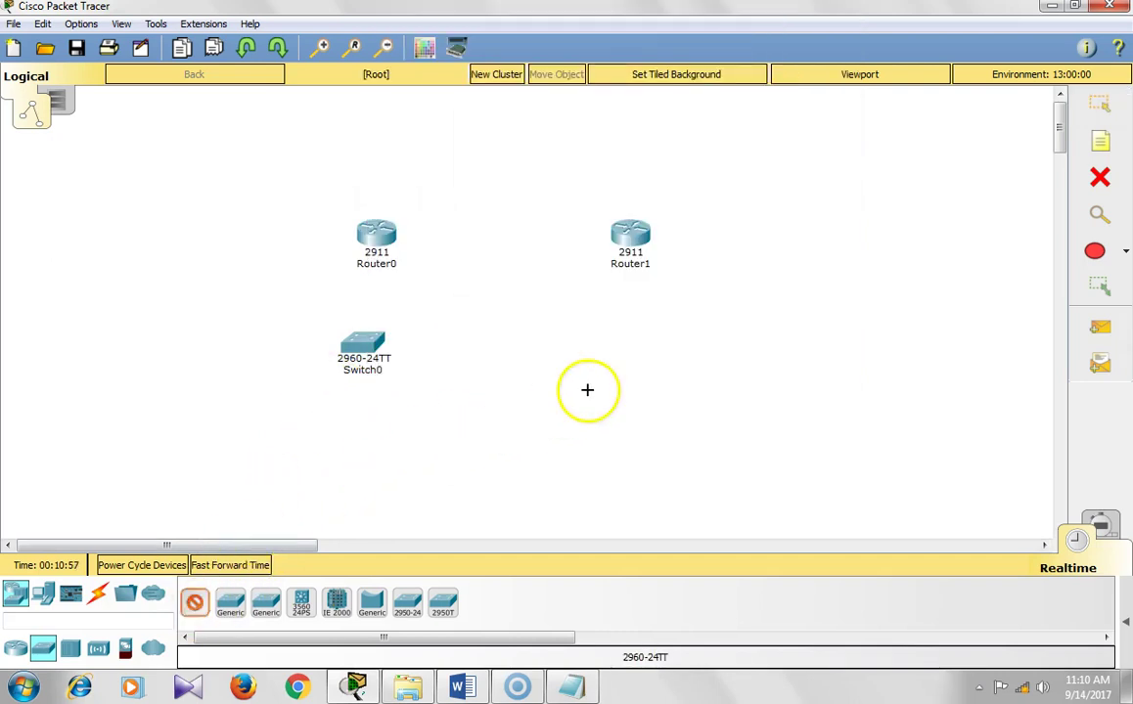
{"action": "left_click", "coordinate": [460, 356]}
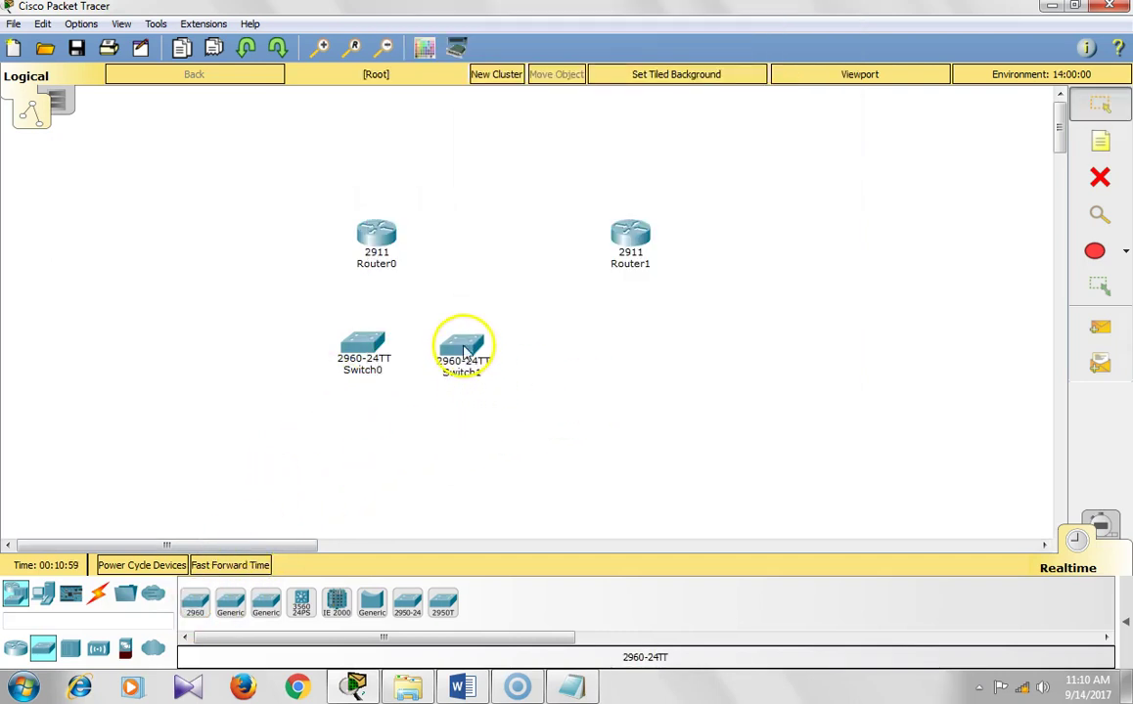
- Place two more 2960 switches below Router1, one on each side of it
{"action": "left_click", "coordinate": [198, 611]}
{"action": "left_click", "coordinate": [575, 347]}
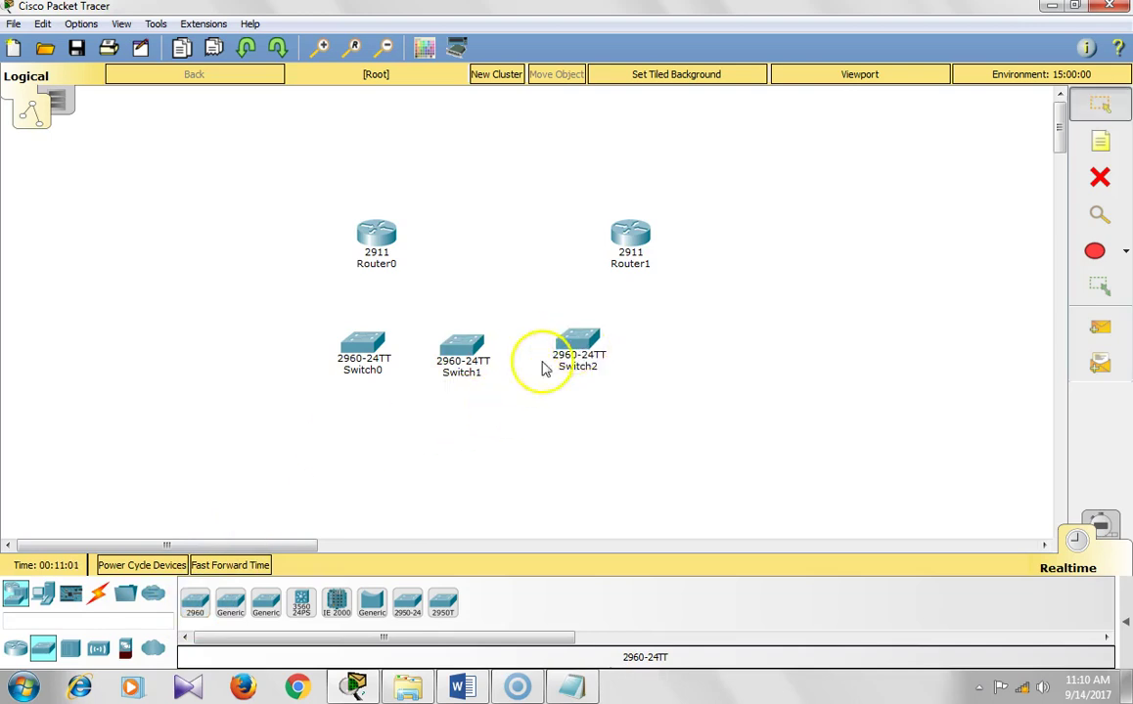
{"action": "left_click", "coordinate": [201, 615]}
{"action": "left_click", "coordinate": [704, 345]}
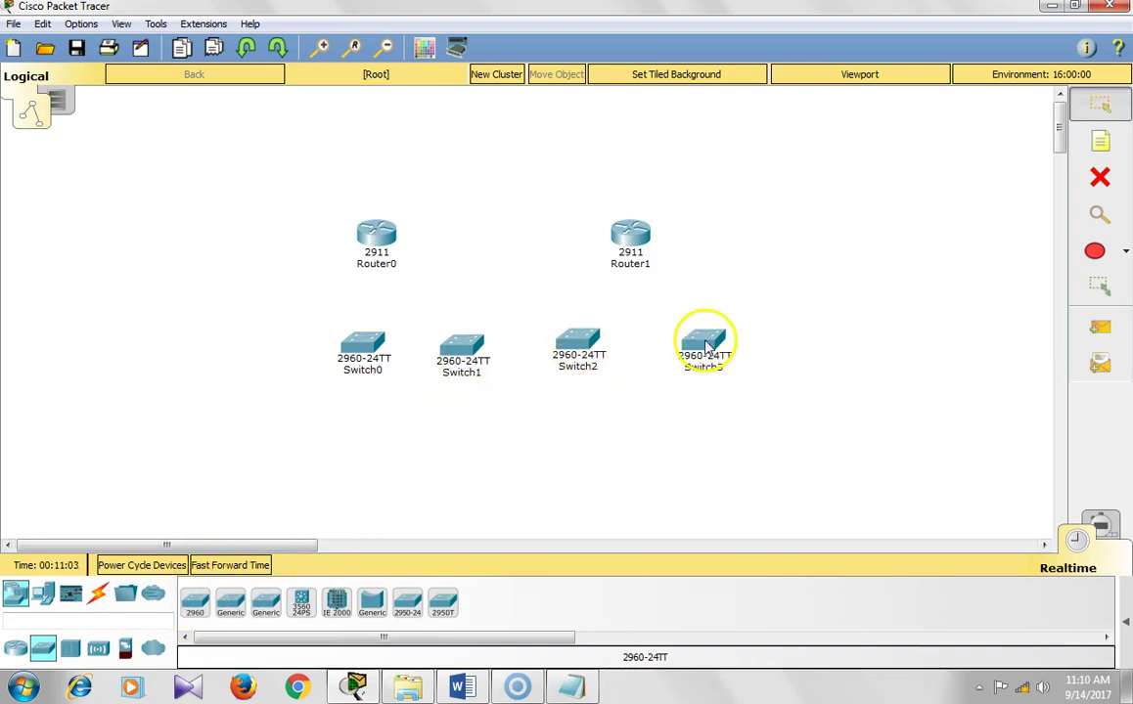
- Close Switch0's device window and shift Switch0 and Switch1 left so they sit on either side below Router0
{"action": "left_click", "coordinate": [356, 348]}
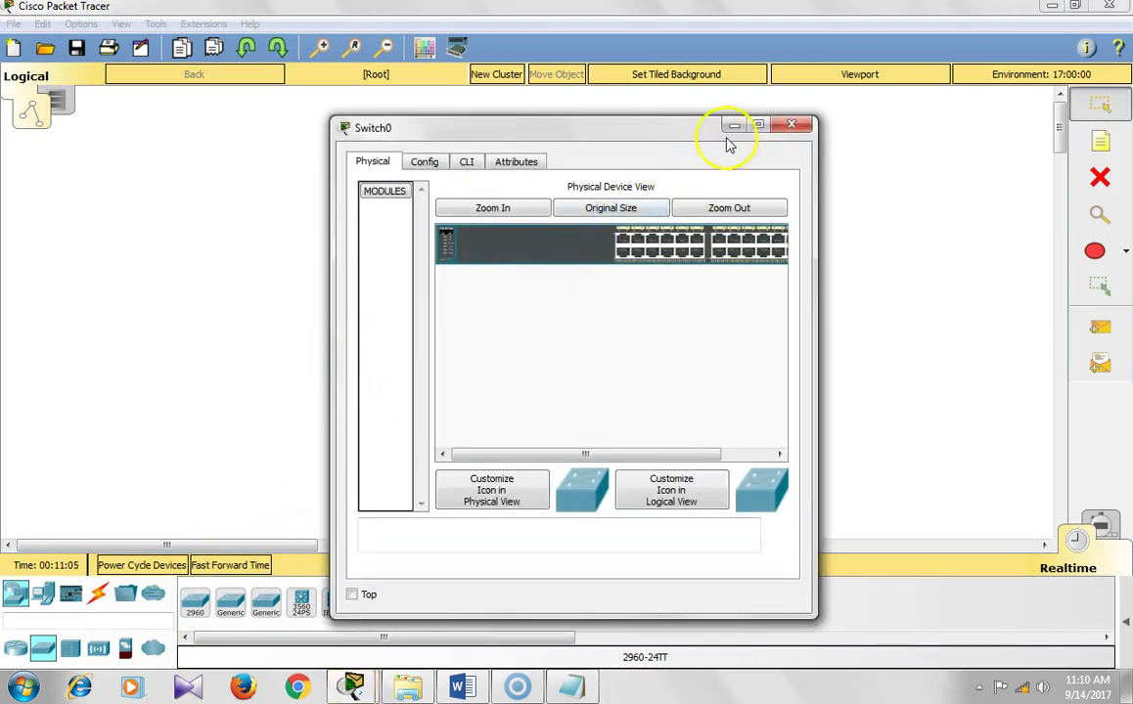
{"action": "left_click", "coordinate": [798, 130]}
{"action": "left_click_drag", "start_coordinate": [372, 353], "coordinate": [308, 352]}
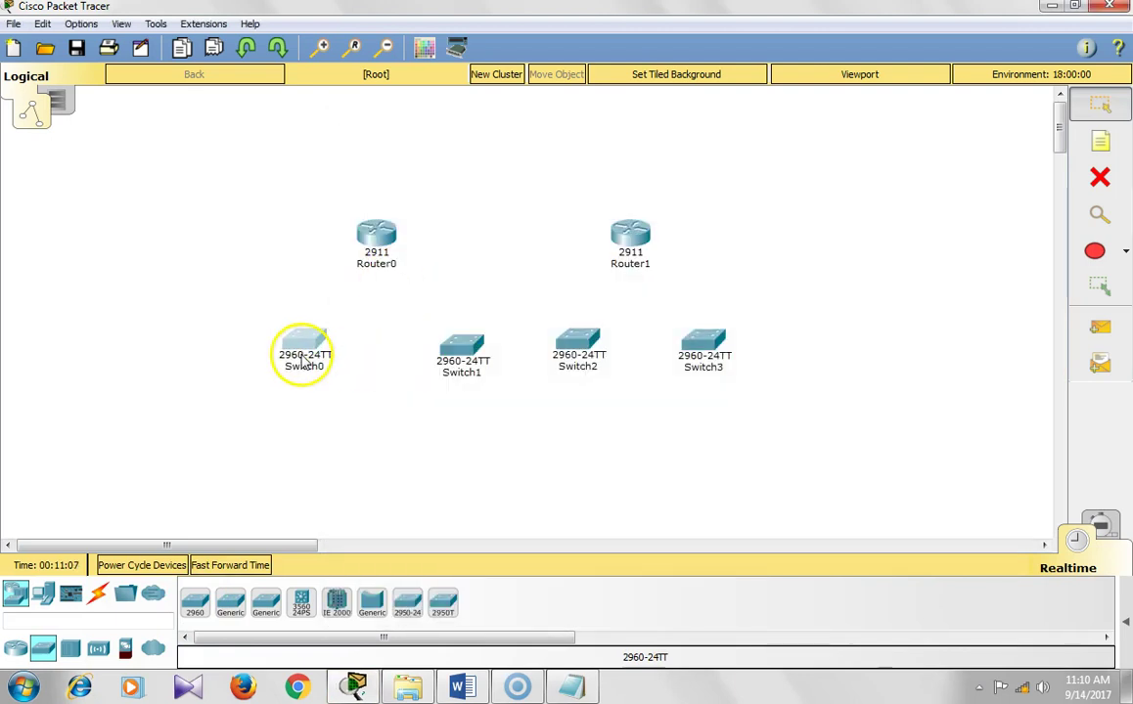
{"action": "left_click_drag", "start_coordinate": [463, 342], "coordinate": [426, 342]}
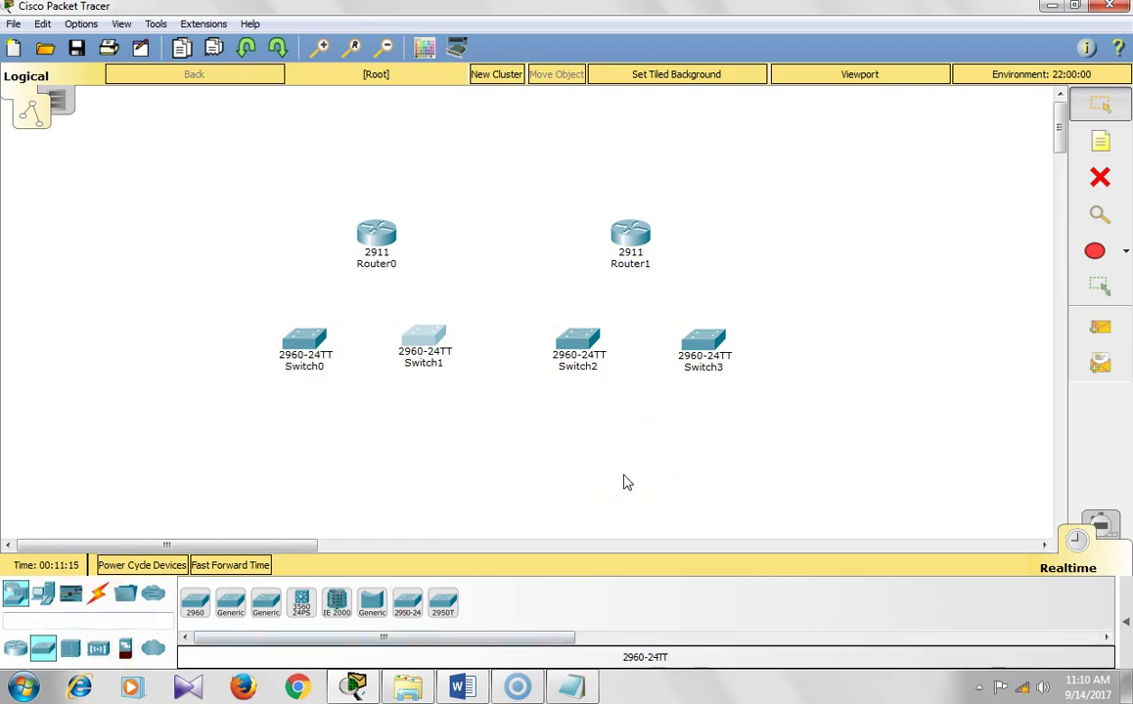
- Check the systems requirement in the Notepad note and place three generic PCs in a row below Switch0 in Packet Tracer
{"action": "key", "text": "alt+Tab"}
{"action": "left_click_drag", "start_coordinate": [728, 170], "coordinate": [777, 168]}
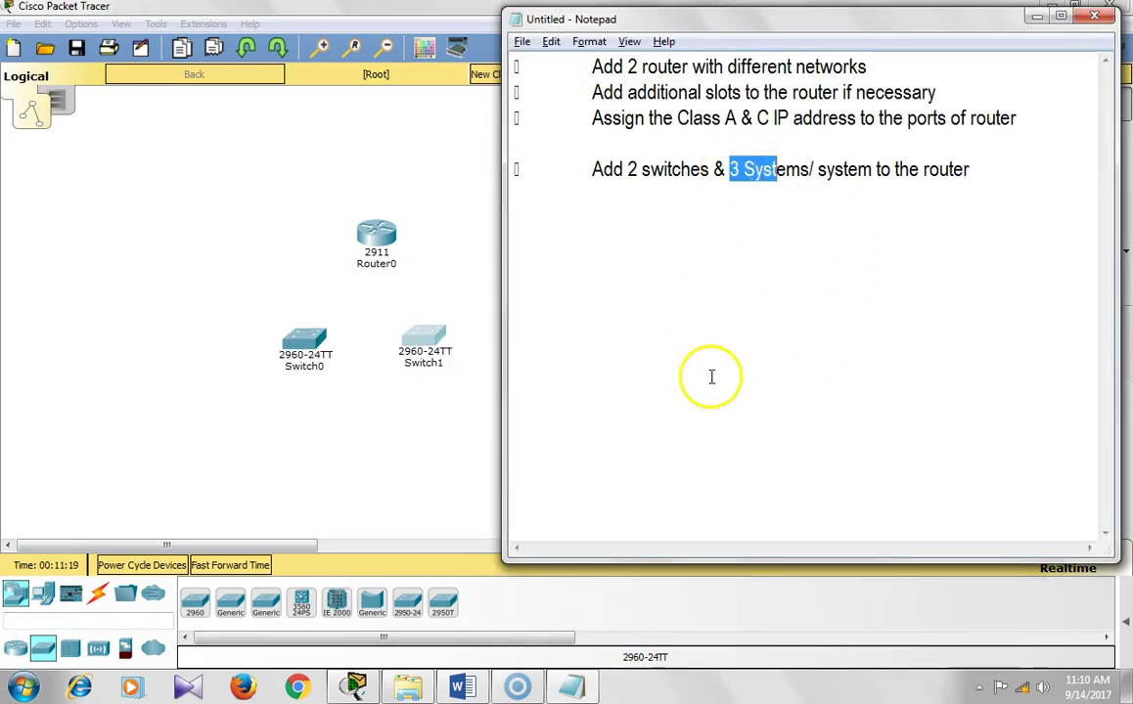
{"action": "key", "text": "alt+Tab"}
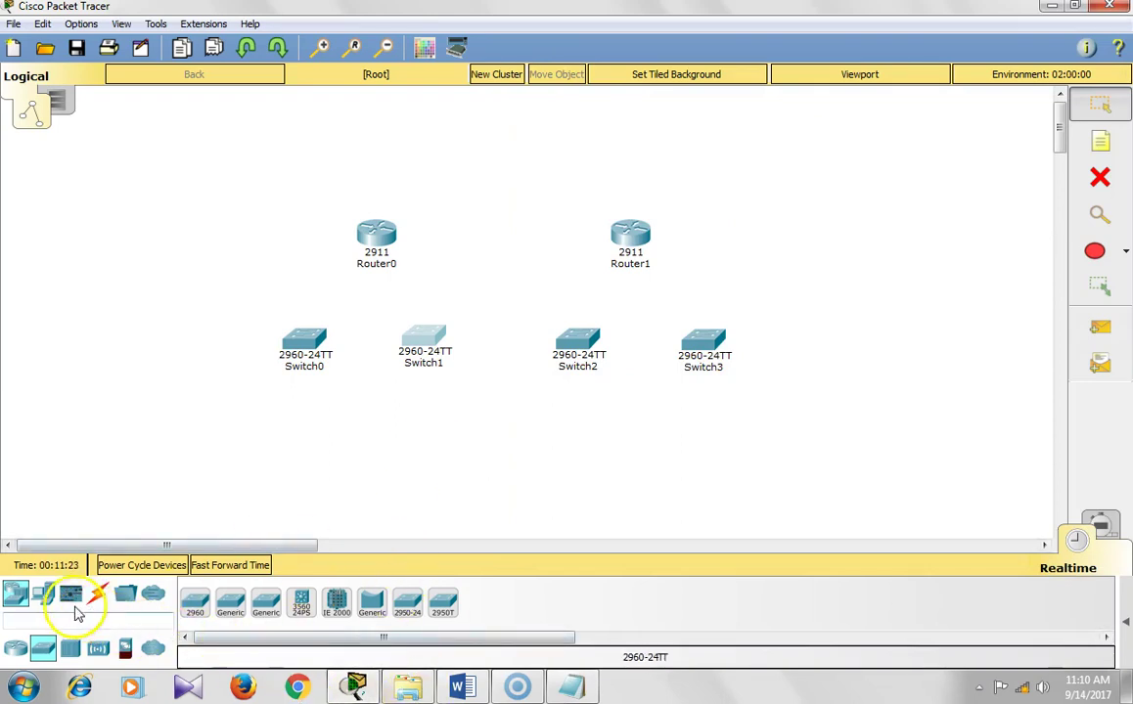
{"action": "left_click", "coordinate": [41, 599]}
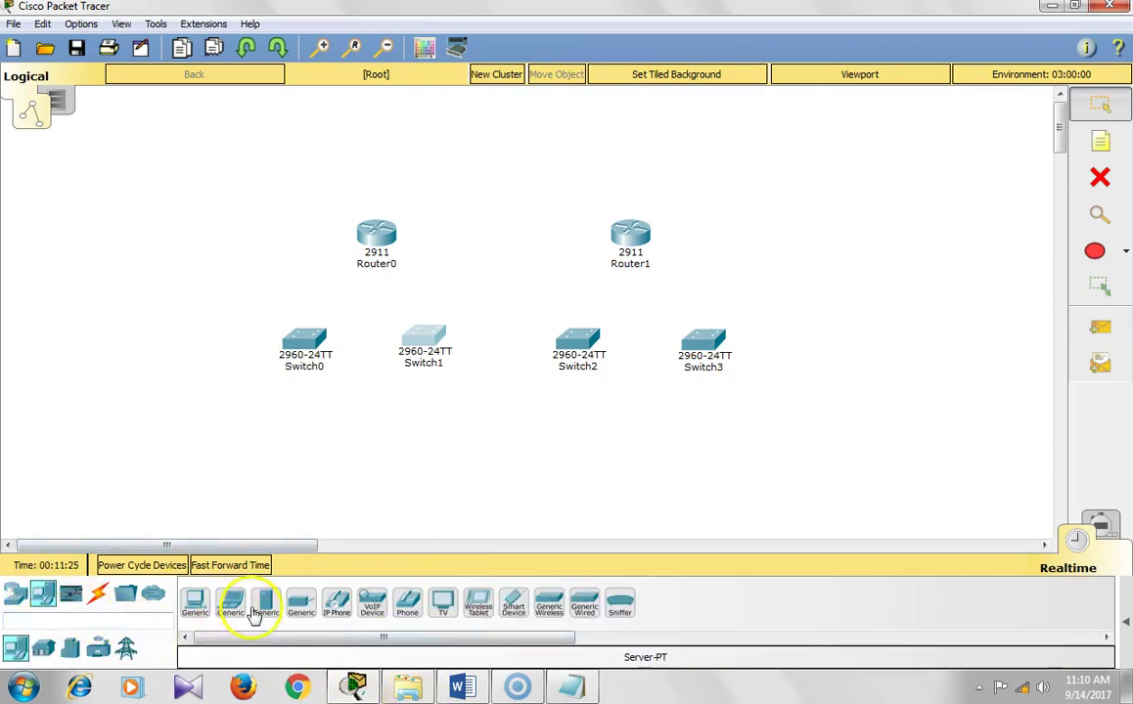
{"action": "left_click", "coordinate": [195, 604]}
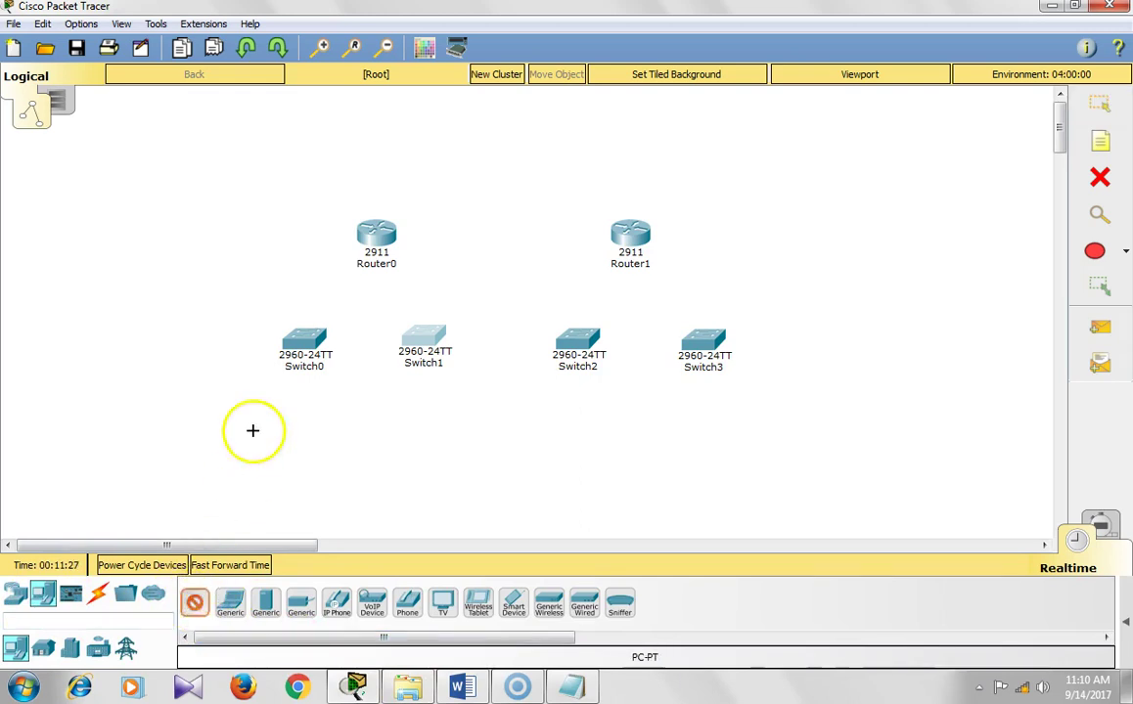
{"action": "left_click", "coordinate": [217, 445]}
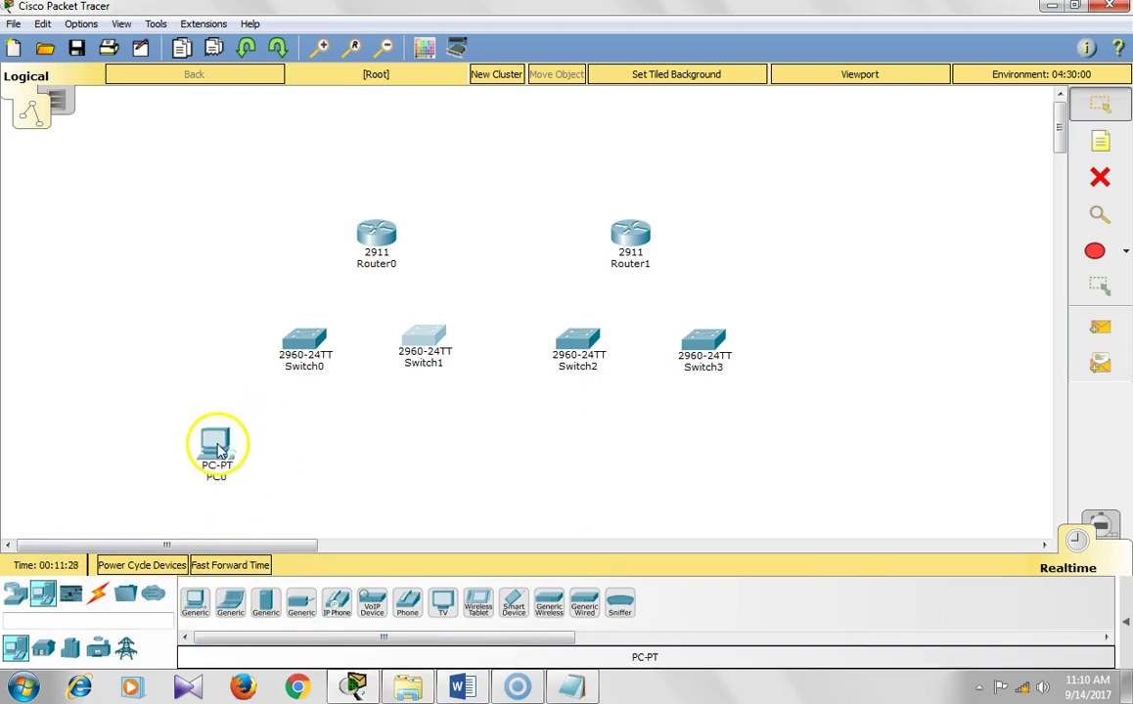
{"action": "left_click", "coordinate": [195, 603]}
{"action": "key", "text": "alt+Tab"}
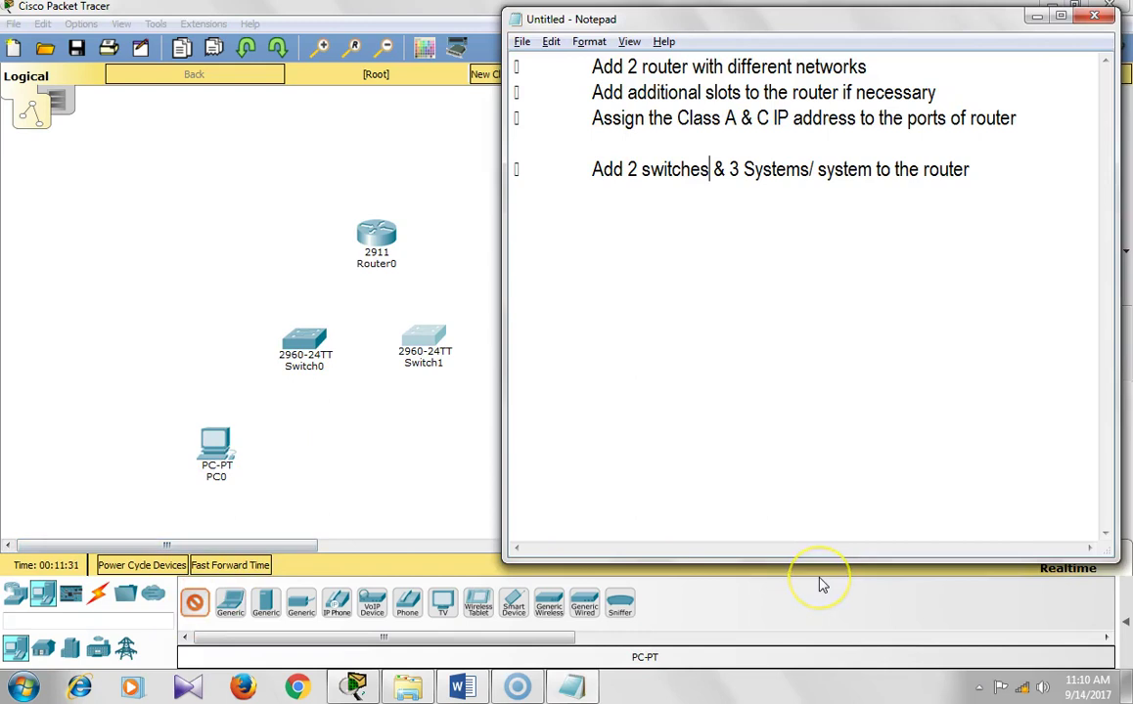
{"action": "key", "text": "alt+Tab"}
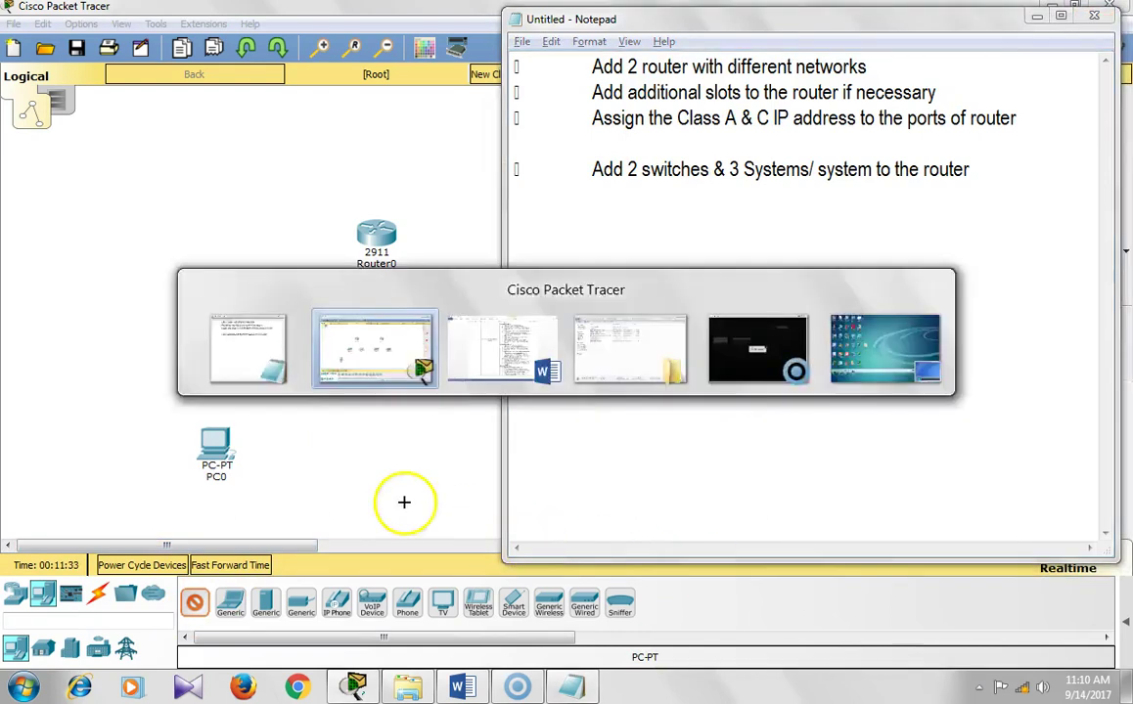
{"action": "left_click", "coordinate": [271, 446]}
{"action": "left_click", "coordinate": [194, 604]}
{"action": "left_click", "coordinate": [318, 445]}
- Place three generic PCs side by side below Switch1
{"action": "left_click", "coordinate": [195, 604]}
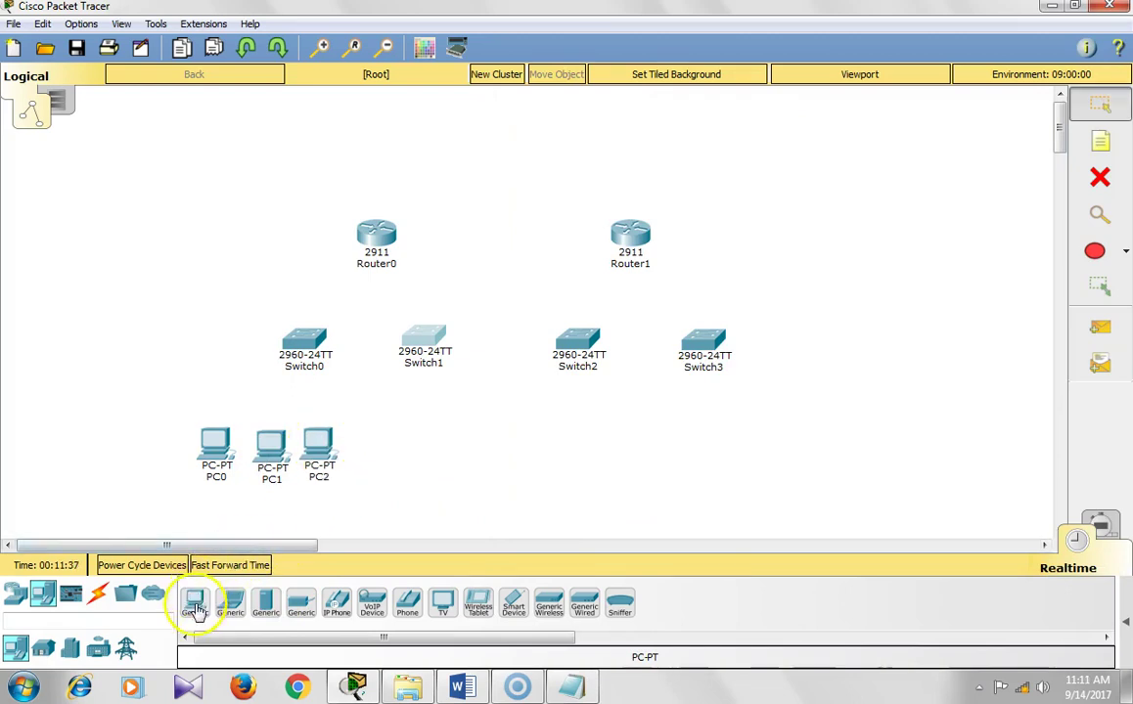
{"action": "left_click", "coordinate": [397, 432]}
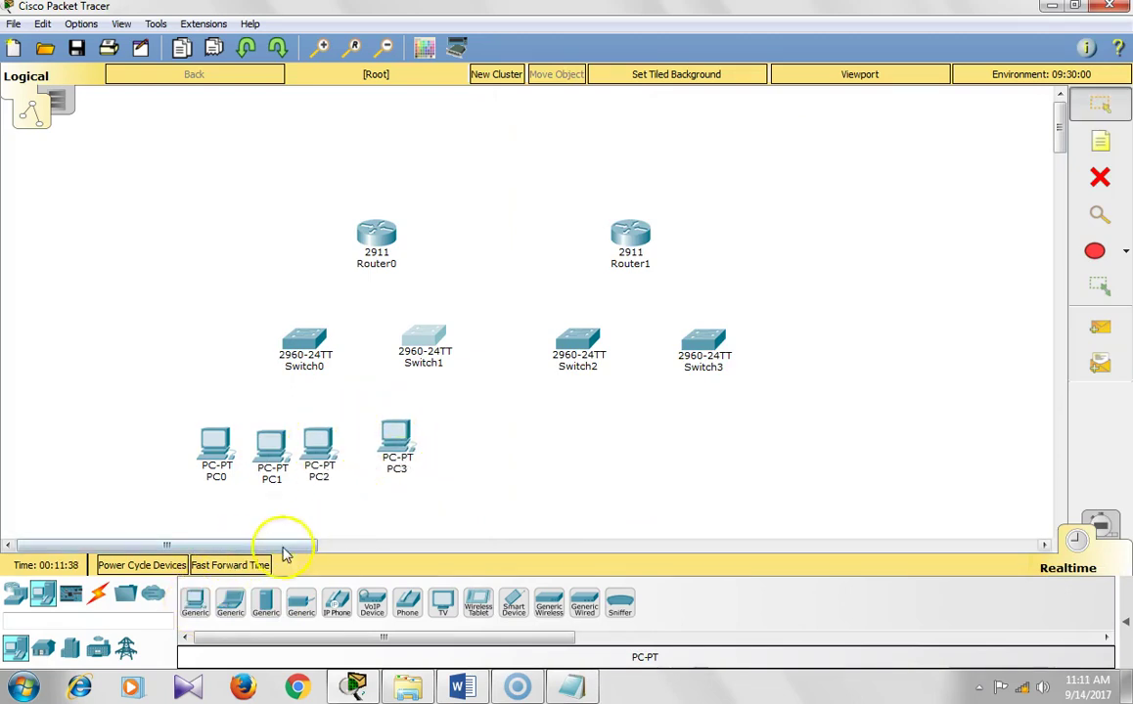
{"action": "left_click", "coordinate": [196, 599]}
{"action": "left_click", "coordinate": [447, 434]}
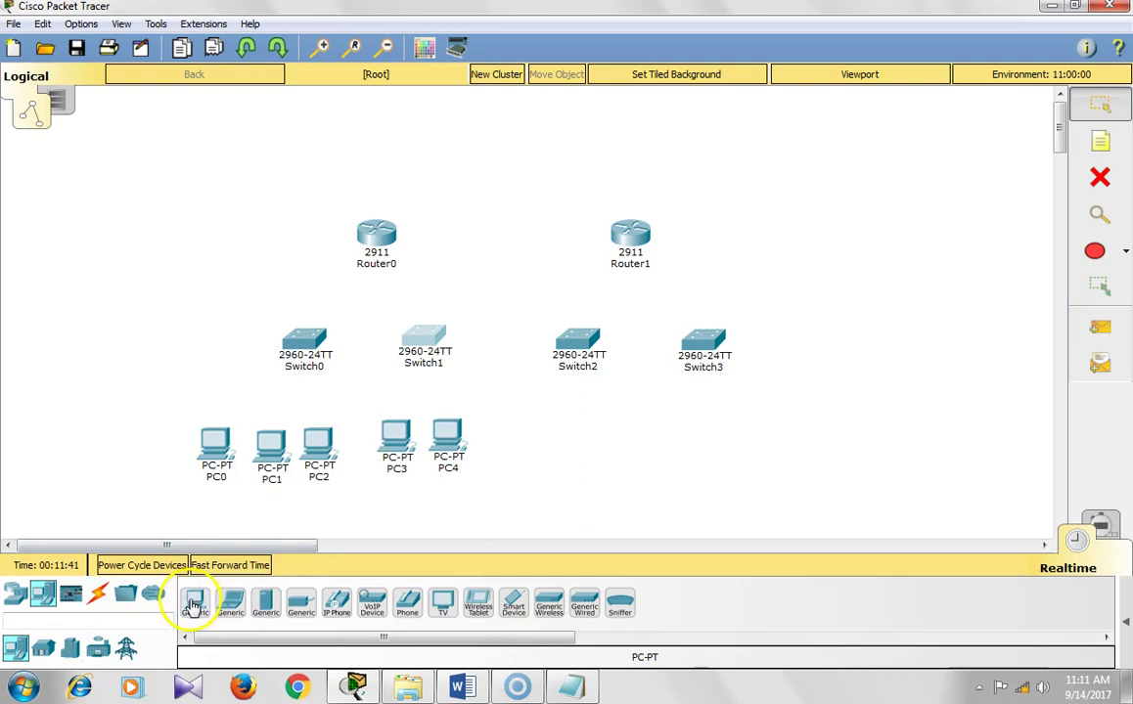
{"action": "left_click", "coordinate": [195, 604]}
{"action": "left_click", "coordinate": [495, 439]}
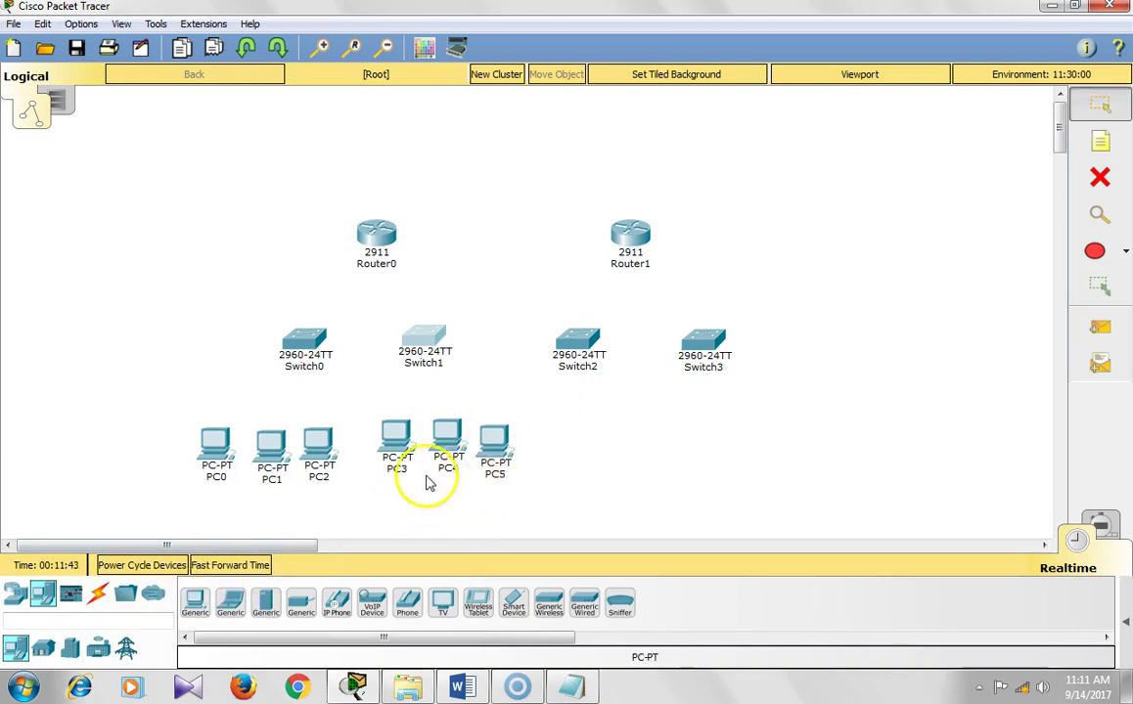
- Shift Router1, Switch2 and Switch3 further right, away from Router0's group, and space PC5 slightly away from PC4
{"action": "left_click_drag", "start_coordinate": [634, 235], "coordinate": [708, 234]}
{"action": "left_click_drag", "start_coordinate": [583, 331], "coordinate": [771, 328]}
{"action": "left_click_drag", "start_coordinate": [494, 437], "coordinate": [503, 433]}
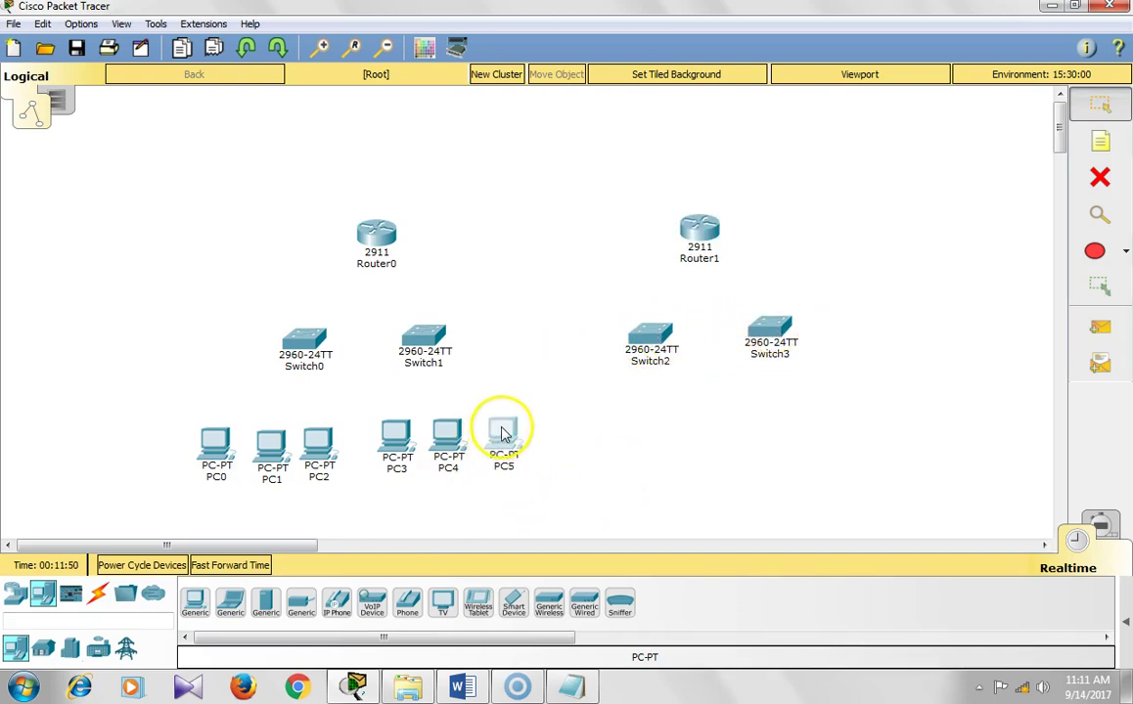
- Place three generic PCs in a row below Switch2 and space them evenly so they do not overlap
{"action": "left_click", "coordinate": [193, 602]}
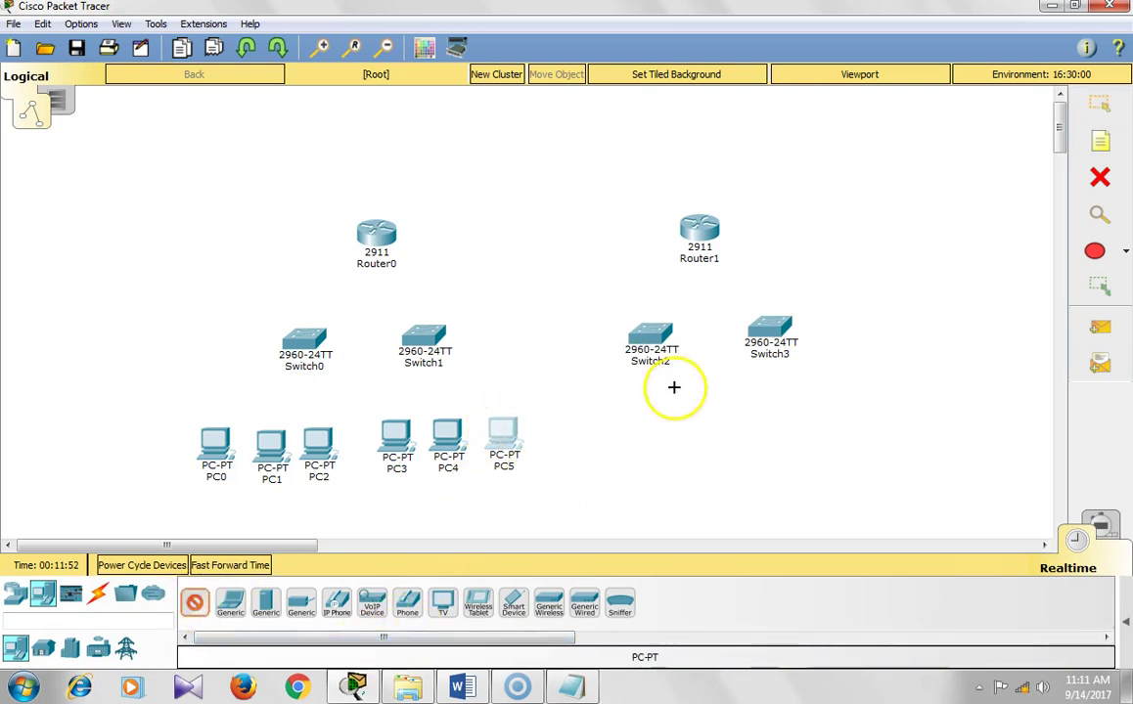
{"action": "left_click", "coordinate": [593, 421]}
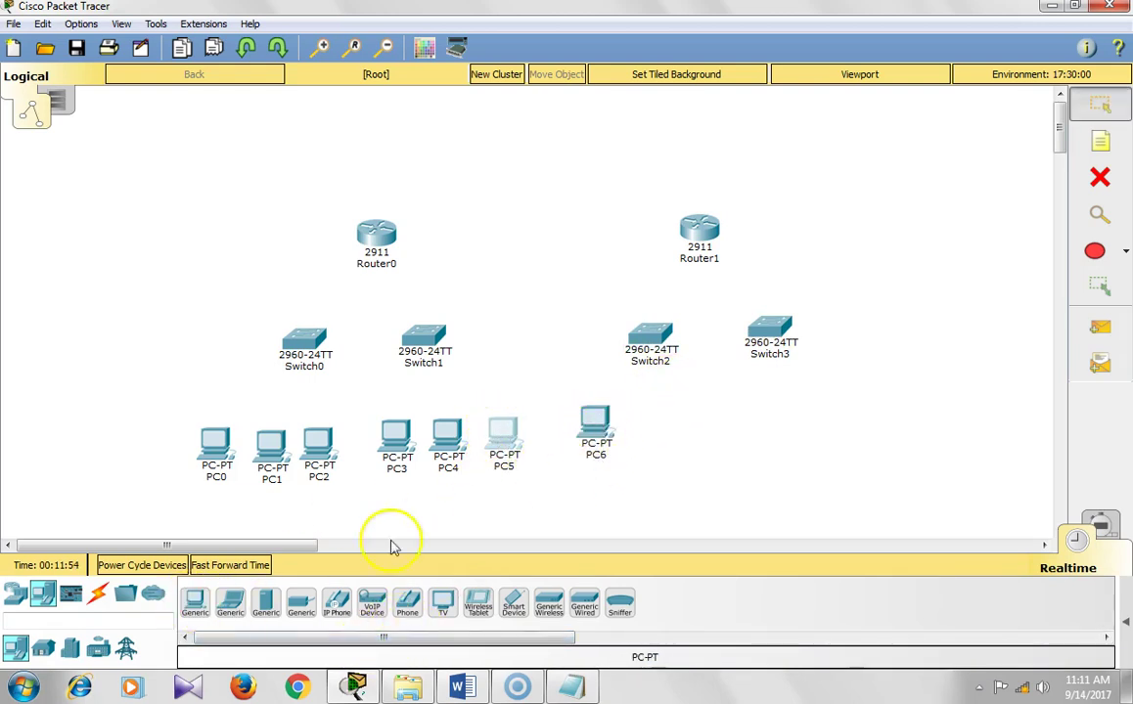
{"action": "left_click", "coordinate": [188, 600]}
{"action": "left_click", "coordinate": [644, 426]}
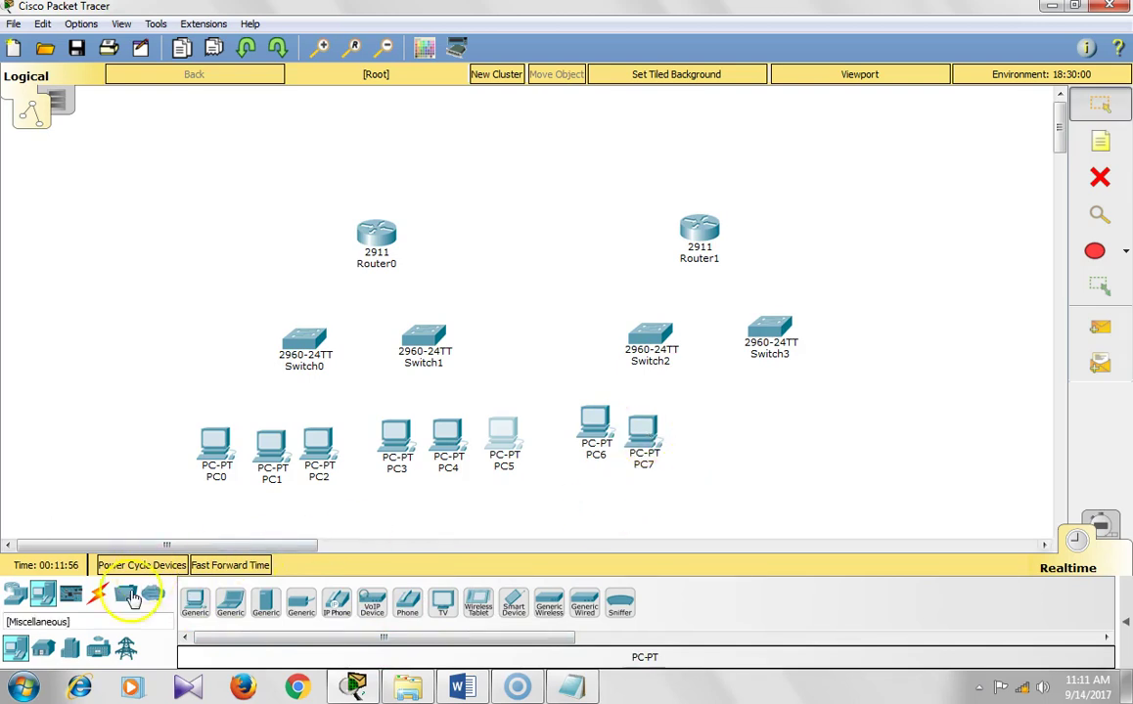
{"action": "left_click", "coordinate": [191, 601]}
{"action": "left_click", "coordinate": [680, 431]}
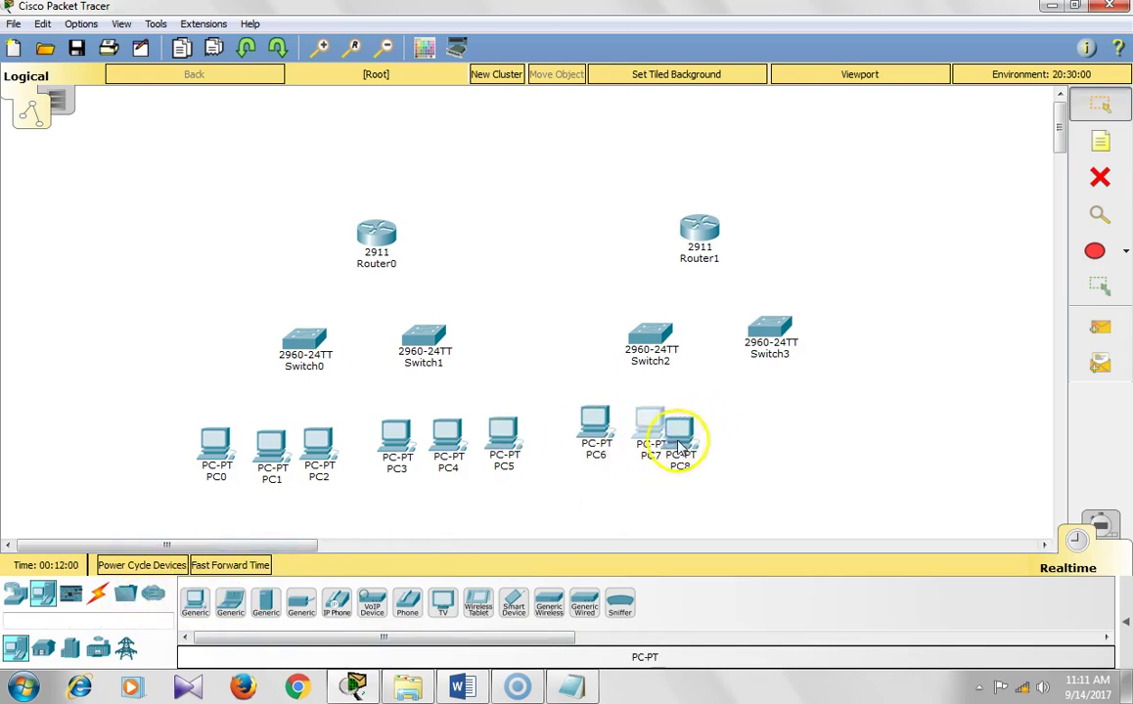
{"action": "left_click_drag", "start_coordinate": [680, 445], "coordinate": [701, 427]}
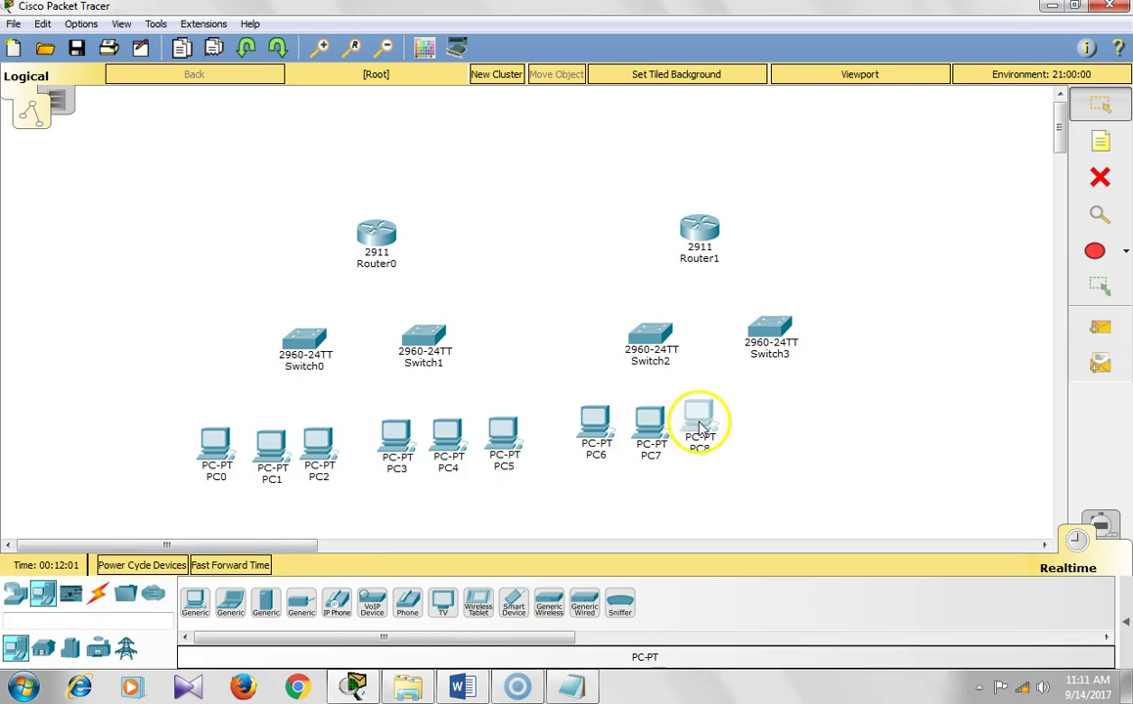
- Place three generic PCs in a row below Switch3 and nudge the middle one clear of its neighbours
{"action": "left_click", "coordinate": [194, 601]}
{"action": "left_click", "coordinate": [807, 417]}
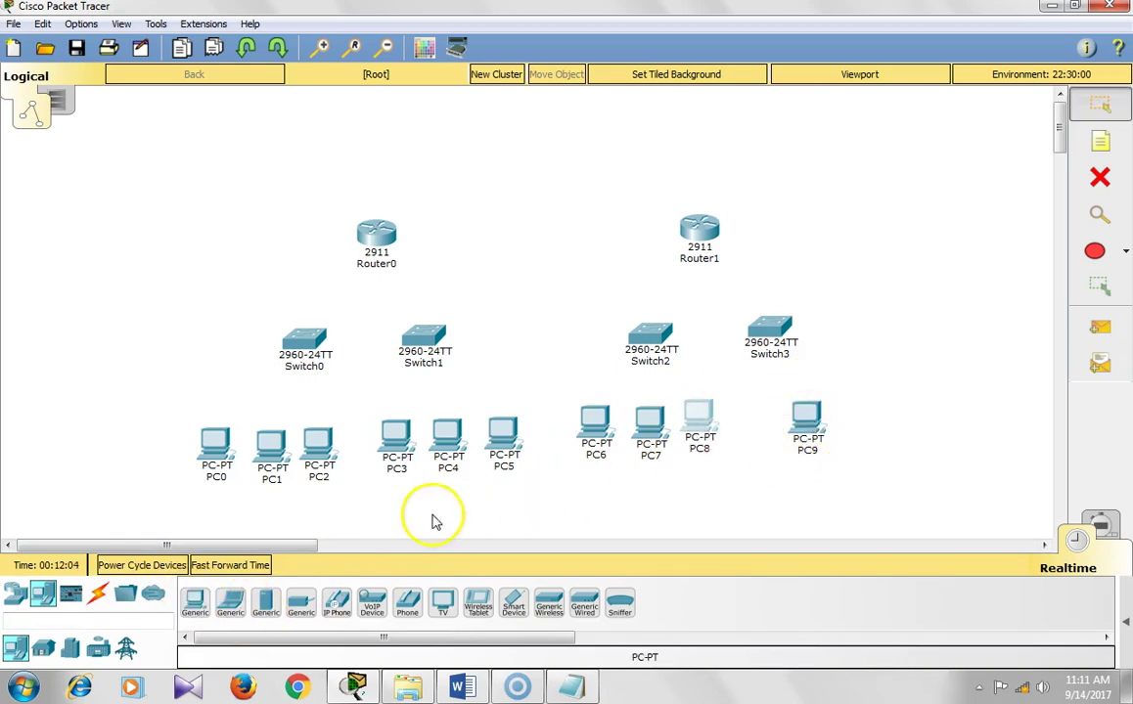
{"action": "left_click", "coordinate": [195, 599]}
{"action": "left_click", "coordinate": [847, 440]}
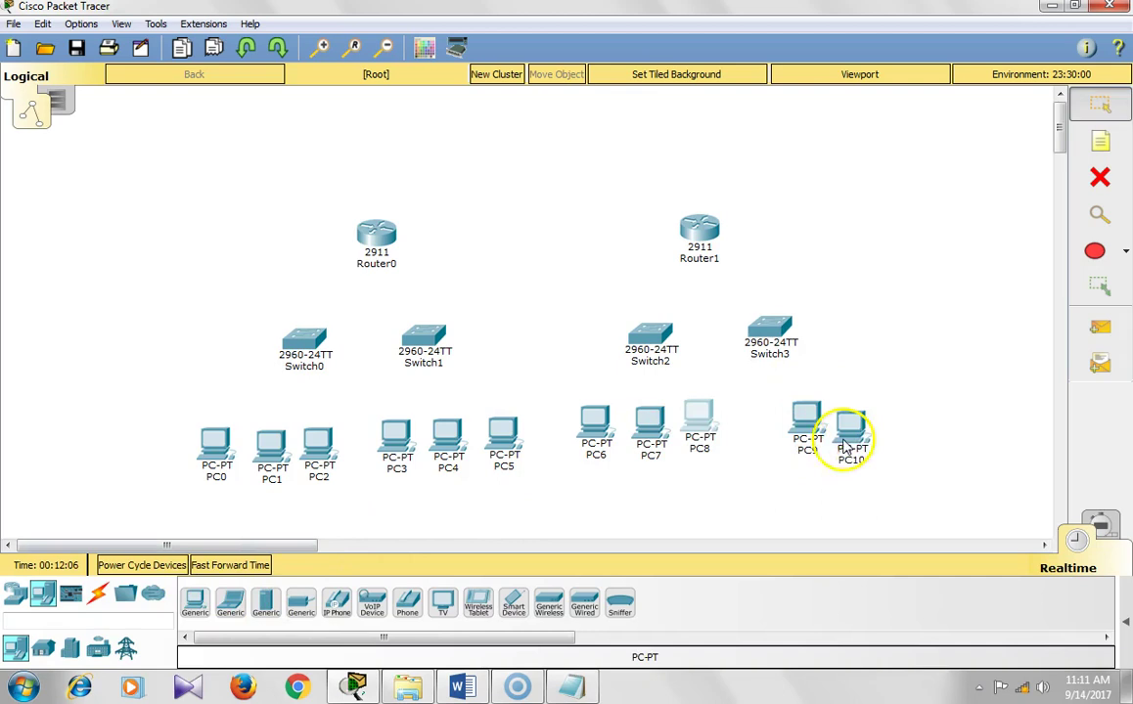
{"action": "left_click", "coordinate": [196, 600]}
{"action": "left_click", "coordinate": [905, 426]}
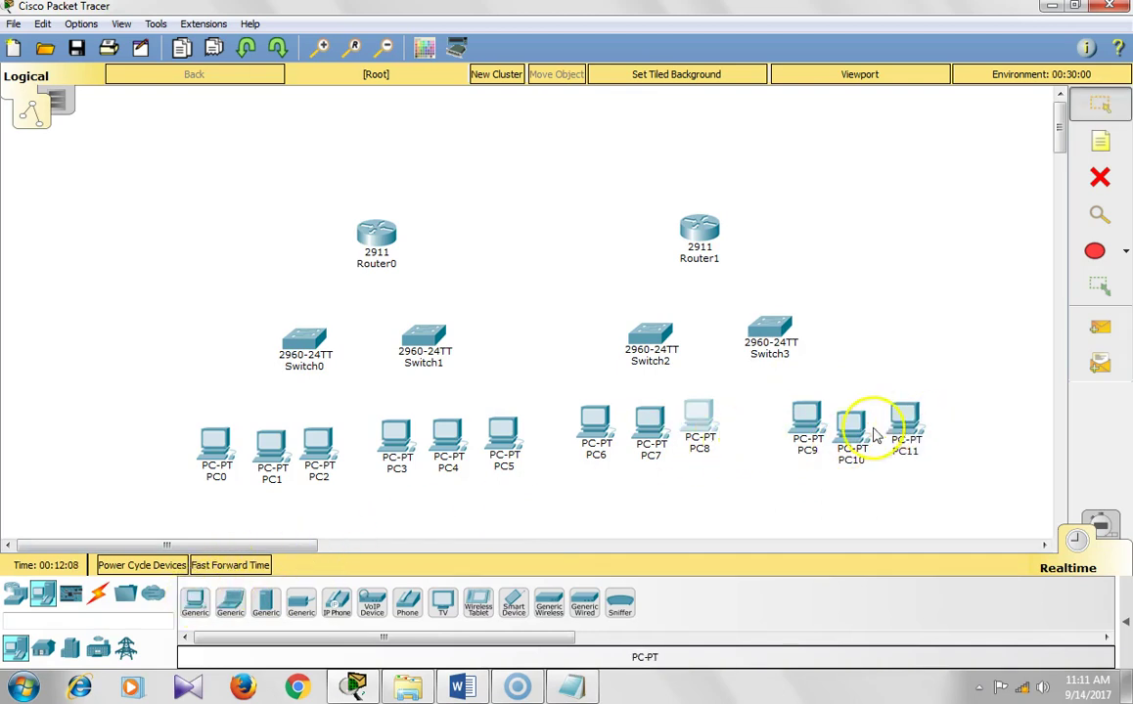
{"action": "left_click_drag", "start_coordinate": [875, 438], "coordinate": [881, 423]}
- Move Switch3 above its three PCs, centre Router1 between Switch2 and Switch3, and nudge PC8 slightly right
{"action": "left_click_drag", "start_coordinate": [769, 330], "coordinate": [845, 314]}
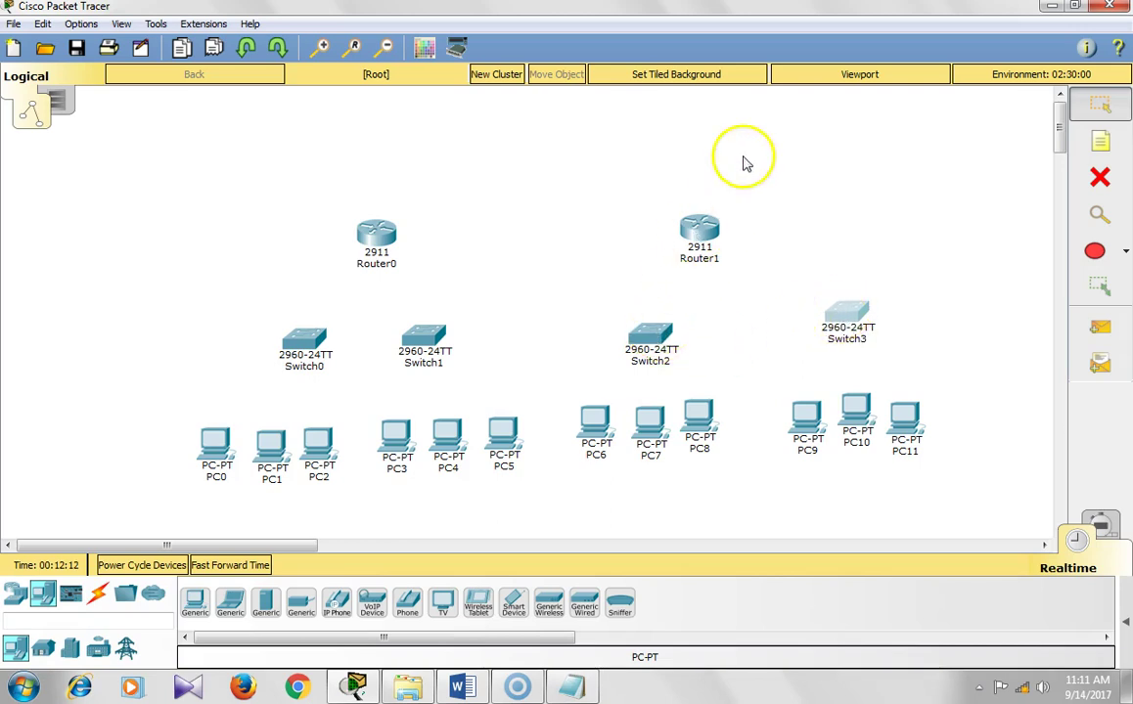
{"action": "left_click_drag", "start_coordinate": [702, 233], "coordinate": [754, 229]}
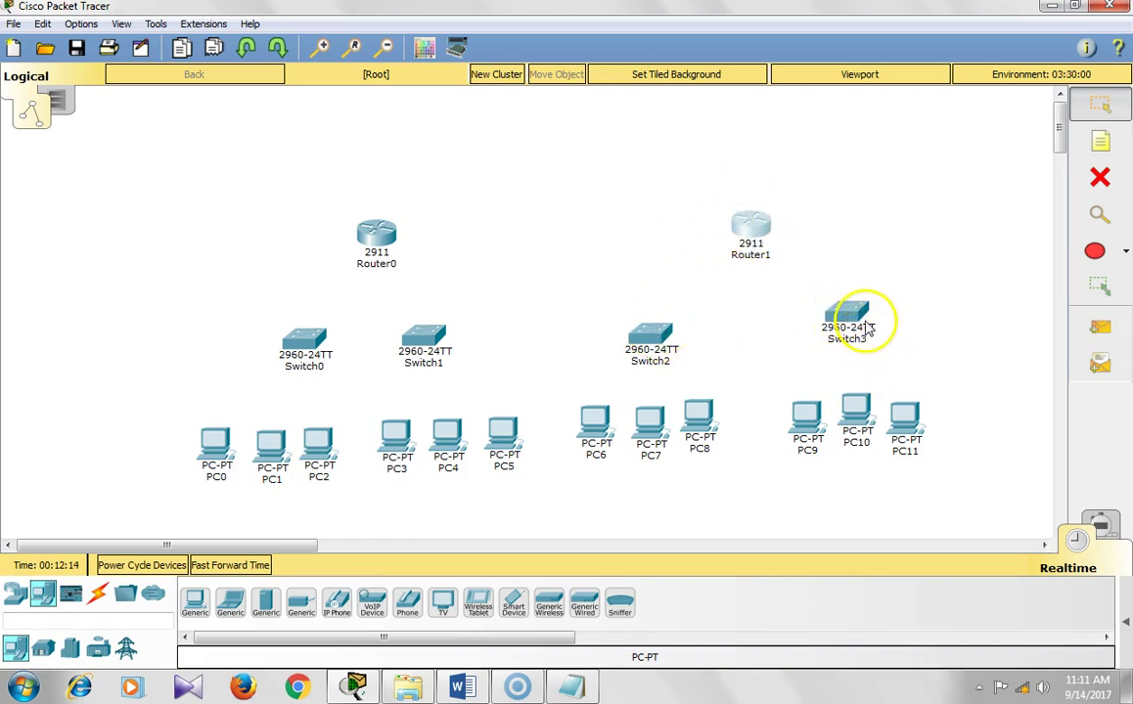
{"action": "left_click_drag", "start_coordinate": [861, 323], "coordinate": [864, 337]}
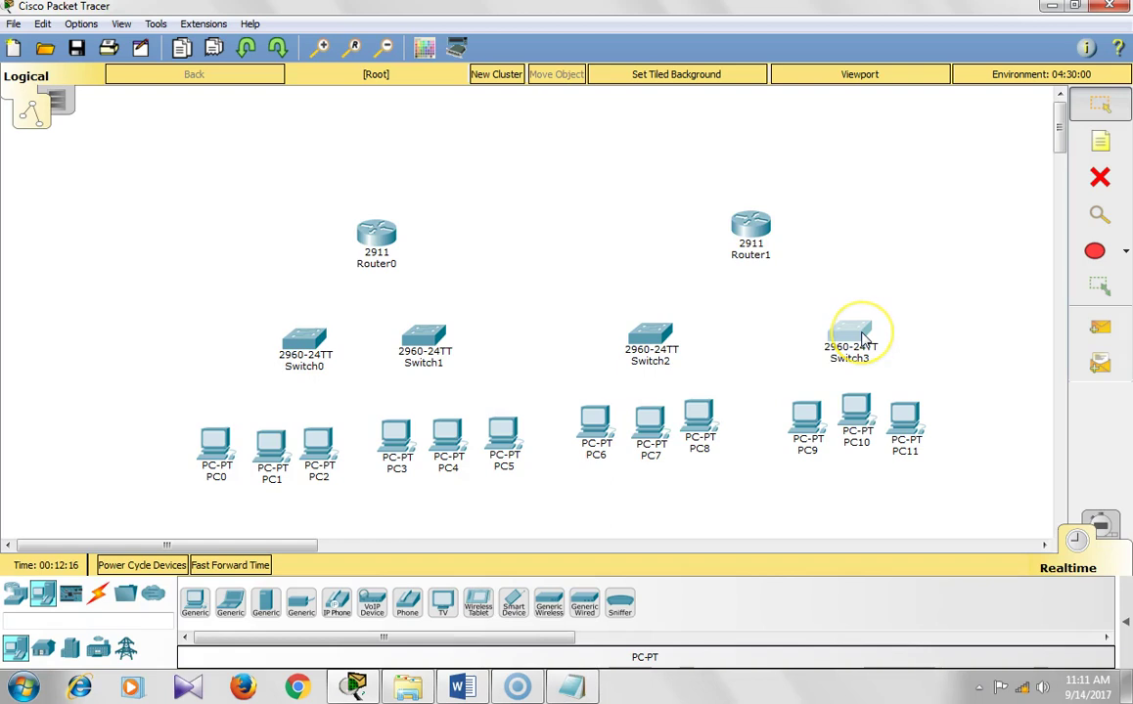
{"action": "left_click", "coordinate": [733, 425]}
{"action": "mouse_move", "coordinate": [707, 427]}
{"action": "left_mouse_down"}
{"action": "mouse_move", "coordinate": [712, 445]}
{"action": "mouse_move", "coordinate": [715, 427]}
{"action": "left_mouse_up"}
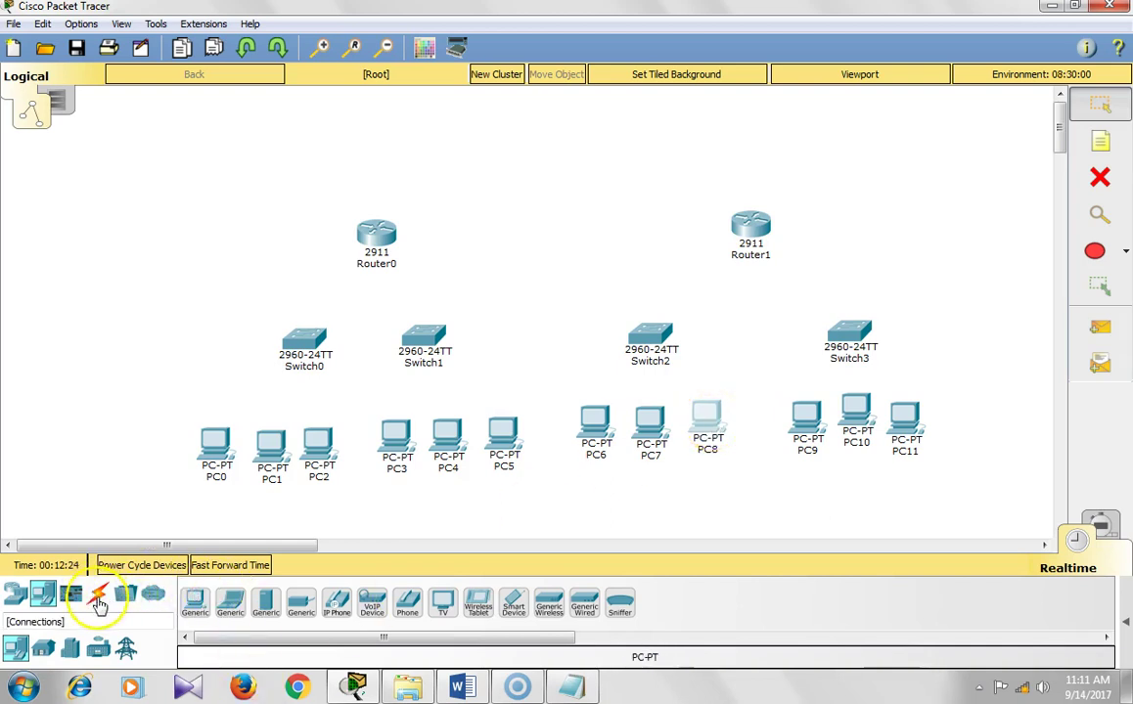
- Connect Router0's GigabitEthernet0/0 to Switch0's FastEthernet0/1 with a copper straight-through cable
{"action": "left_click", "coordinate": [99, 599]}
{"action": "left_click", "coordinate": [281, 618]}
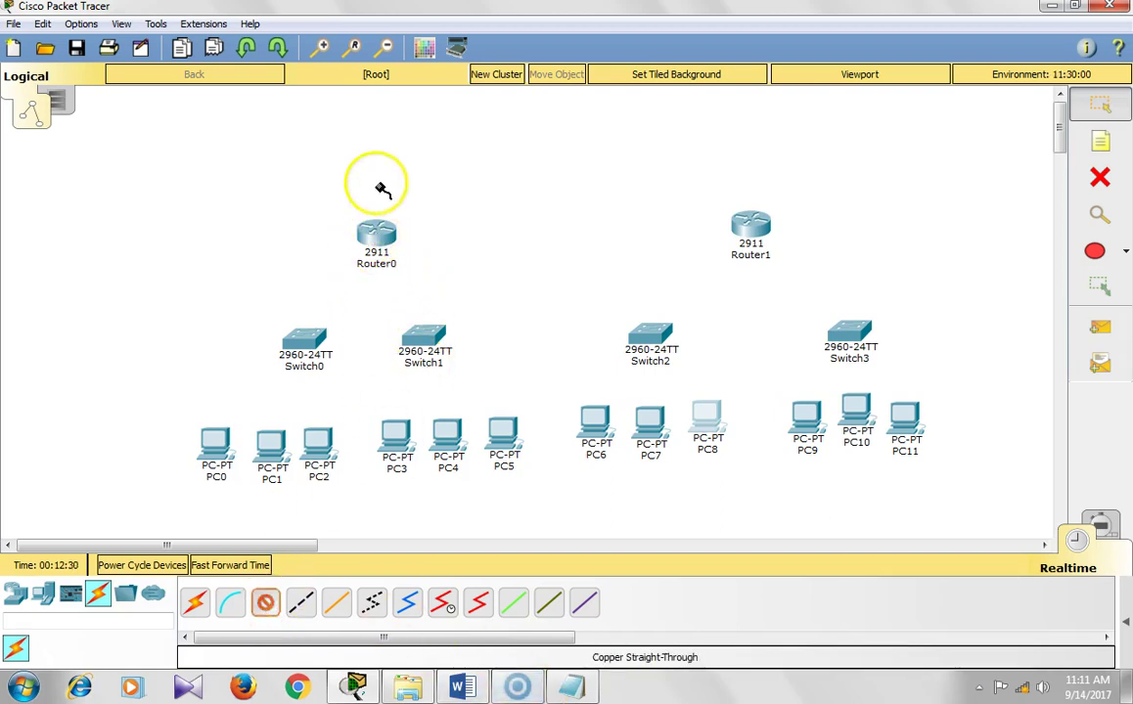
{"action": "left_click", "coordinate": [375, 234]}
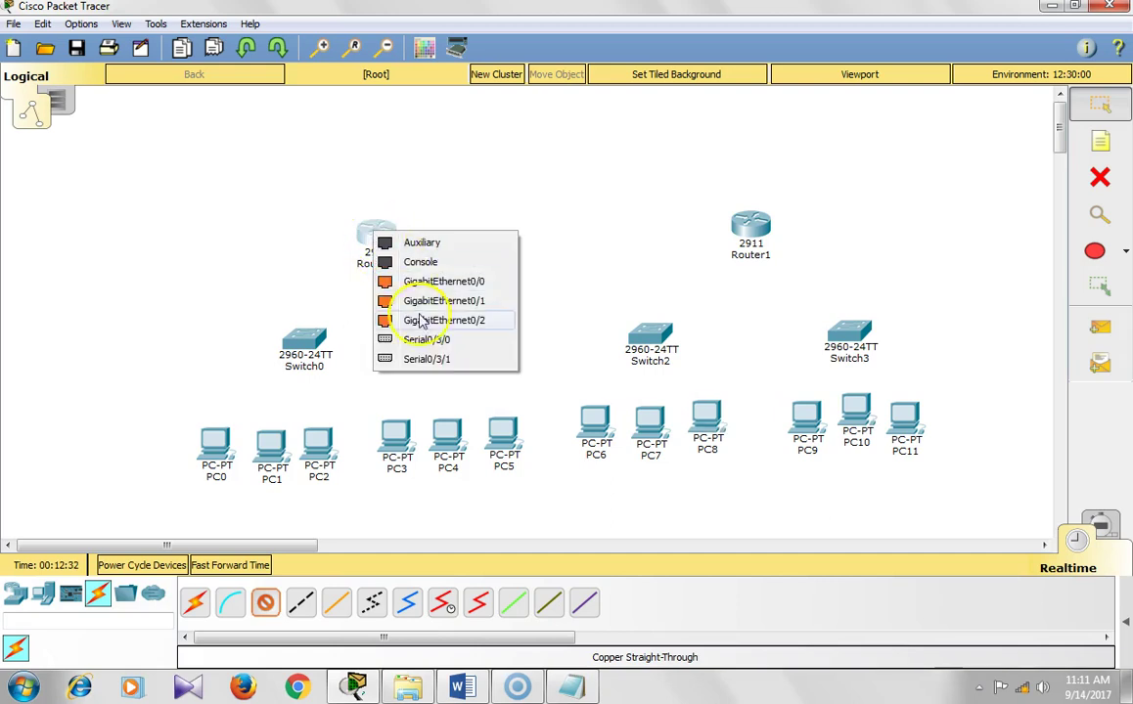
{"action": "left_click", "coordinate": [445, 282]}
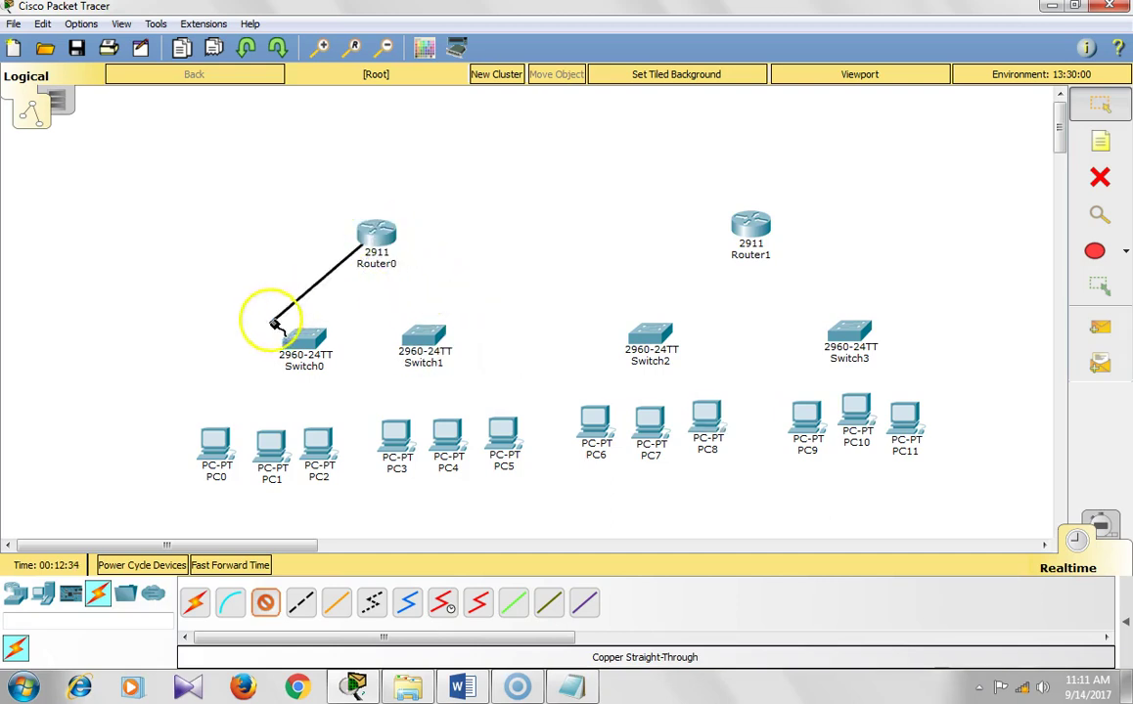
{"action": "left_click", "coordinate": [303, 331]}
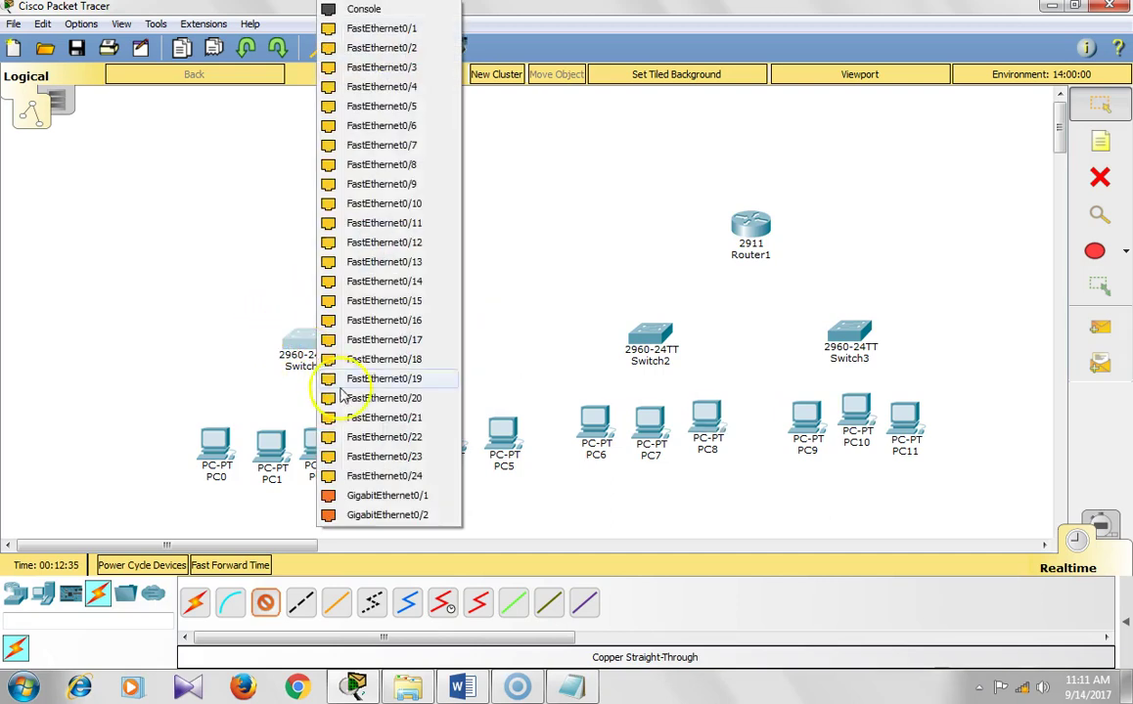
{"action": "left_click", "coordinate": [405, 31]}
- Link Router0's GigabitEthernet0/1 to Switch1's FastEthernet0/1 with a copper straight-through cable
{"action": "left_click", "coordinate": [266, 606]}
{"action": "left_click", "coordinate": [382, 233]}
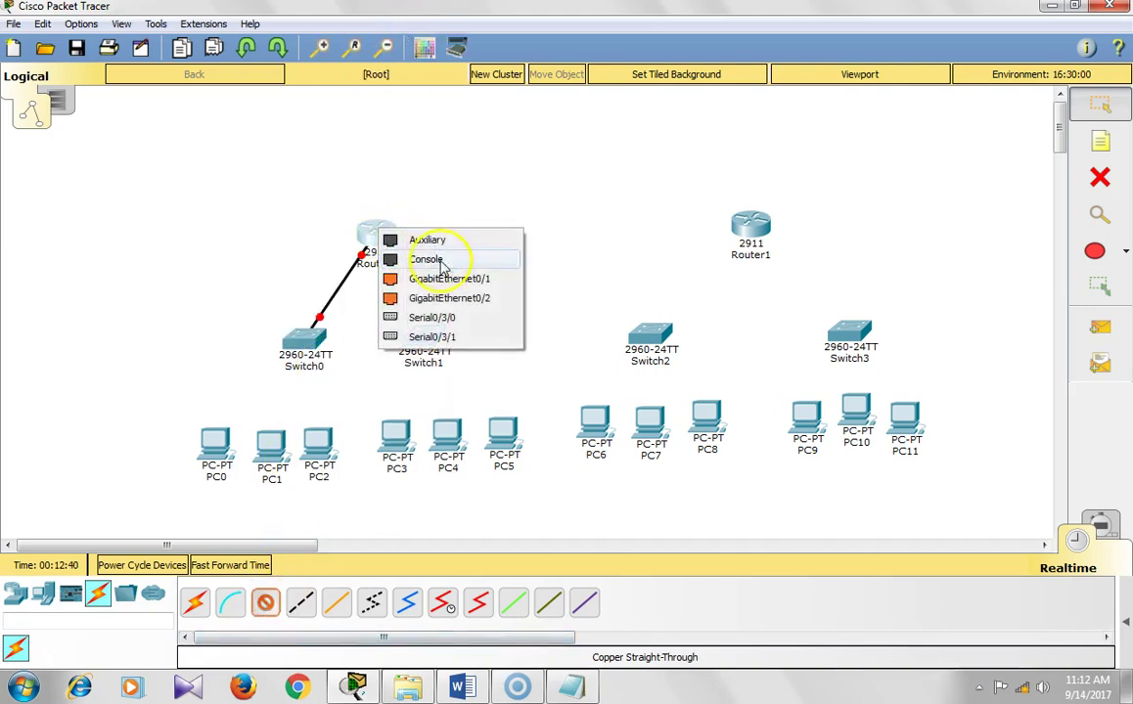
{"action": "left_click", "coordinate": [454, 282]}
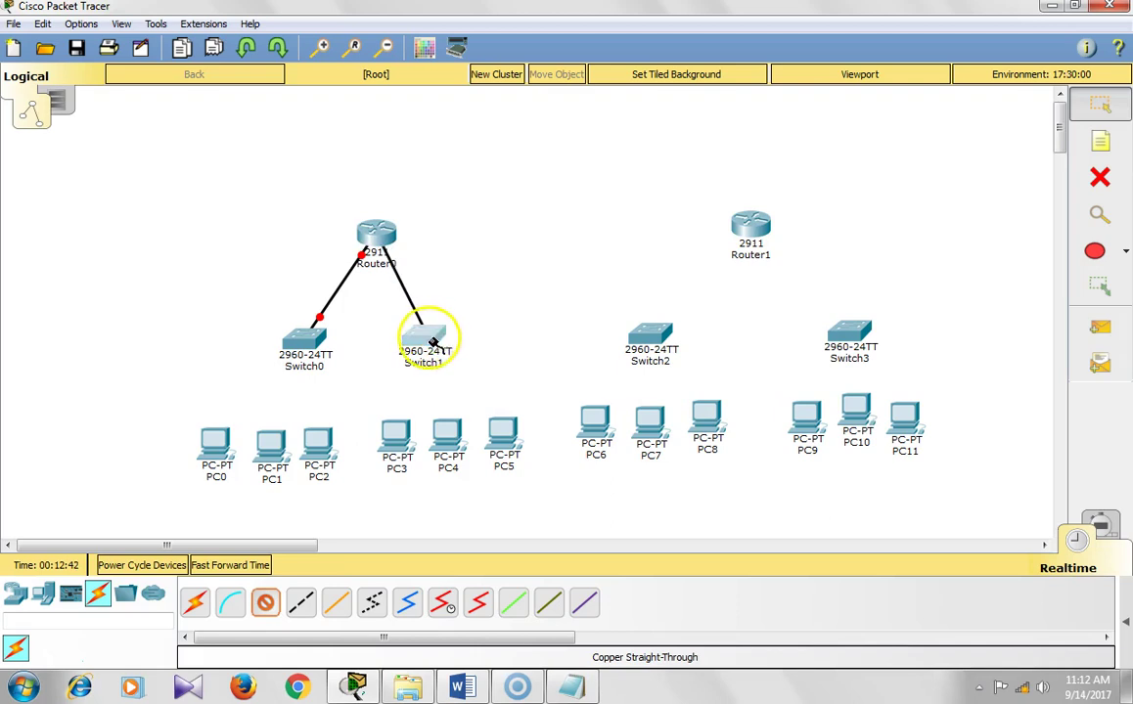
{"action": "left_click", "coordinate": [431, 331]}
{"action": "left_click", "coordinate": [514, 29]}
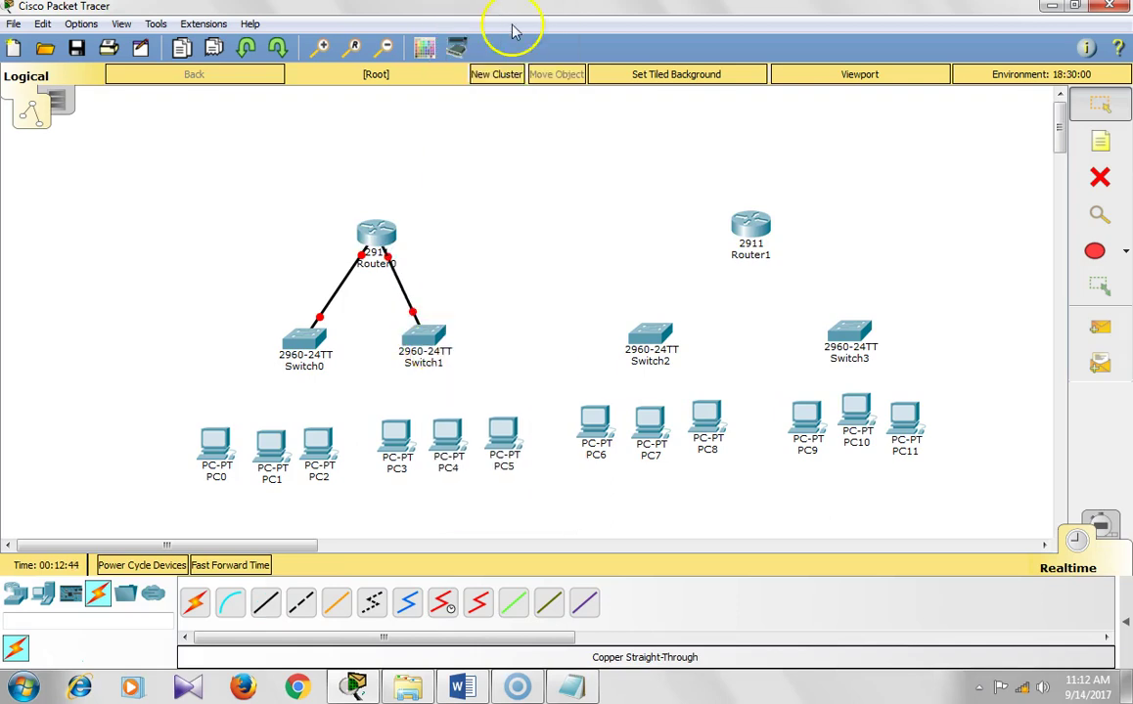
- Connect Router1's GigabitEthernet0/0 to Switch2's FastEthernet0/1 with a copper straight-through cable
{"action": "left_click", "coordinate": [283, 602]}
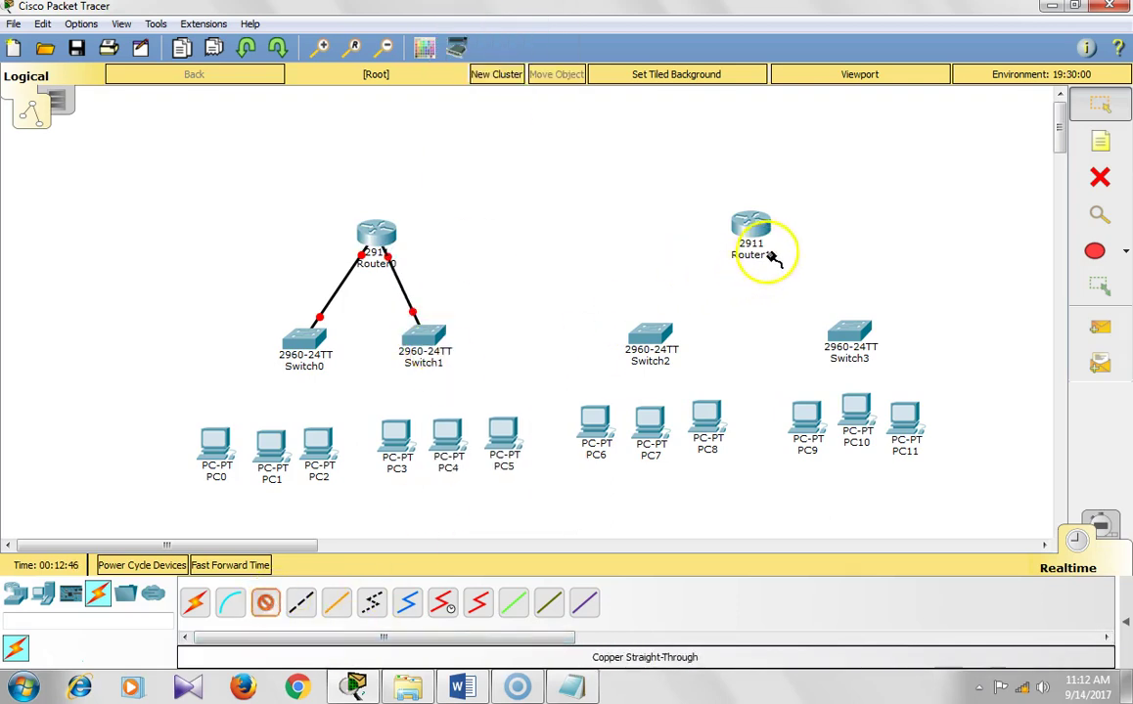
{"action": "left_click", "coordinate": [752, 235]}
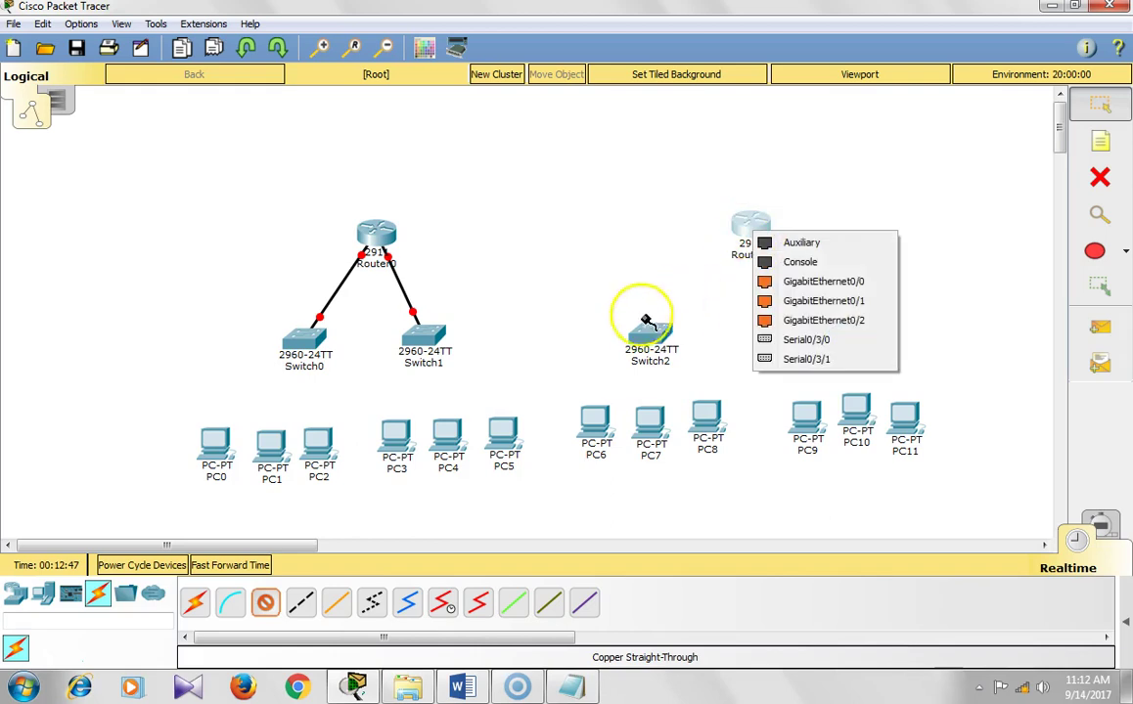
{"action": "left_click", "coordinate": [843, 284]}
{"action": "left_click", "coordinate": [653, 325]}
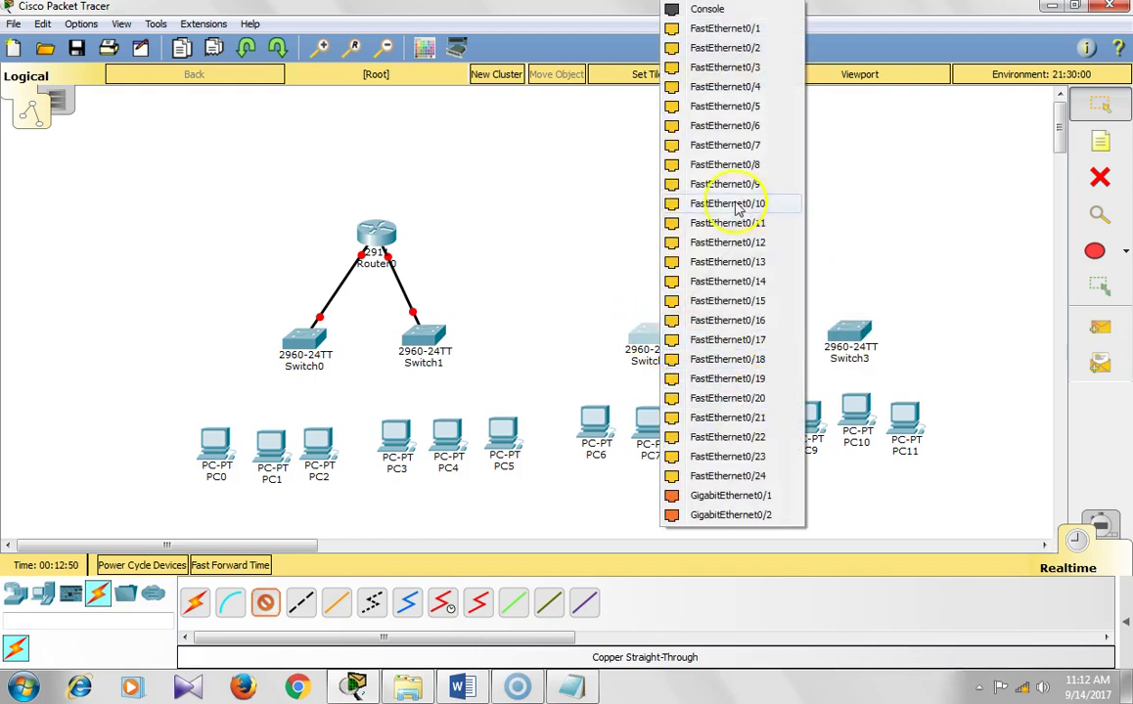
{"action": "left_click", "coordinate": [732, 29]}
- Link Router1's GigabitEthernet0/1 to Switch3's FastEthernet0/1 with a copper straight-through cable
{"action": "left_click", "coordinate": [279, 609]}
{"action": "left_click", "coordinate": [758, 228]}
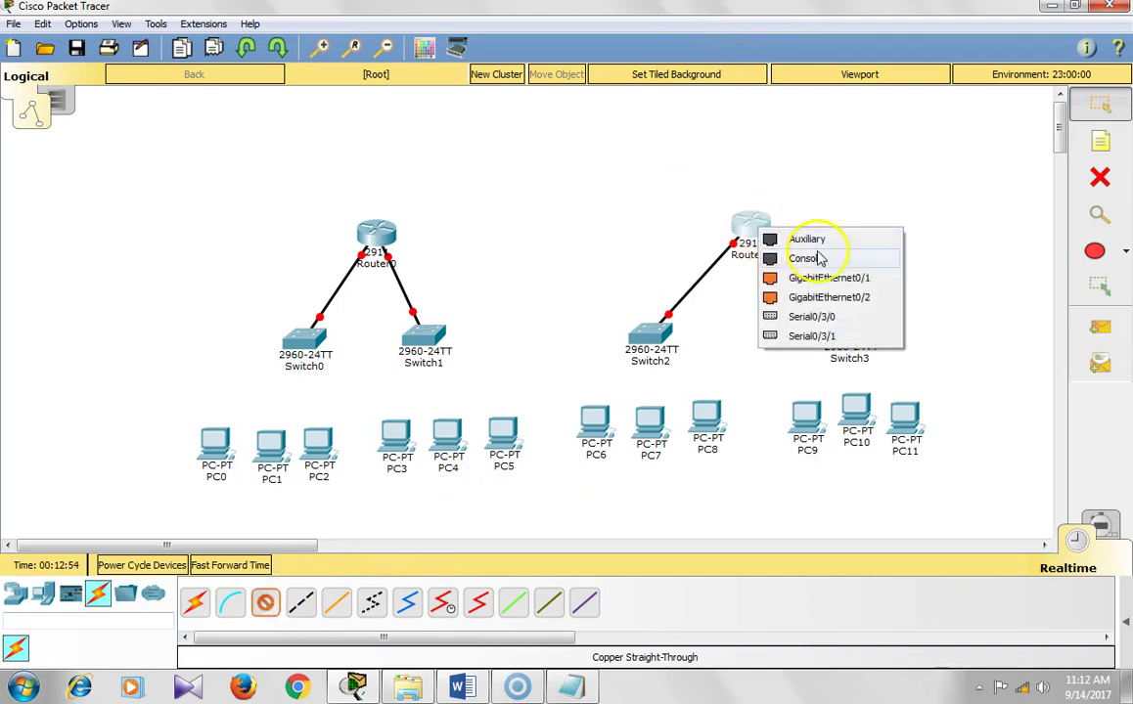
{"action": "left_click", "coordinate": [840, 278]}
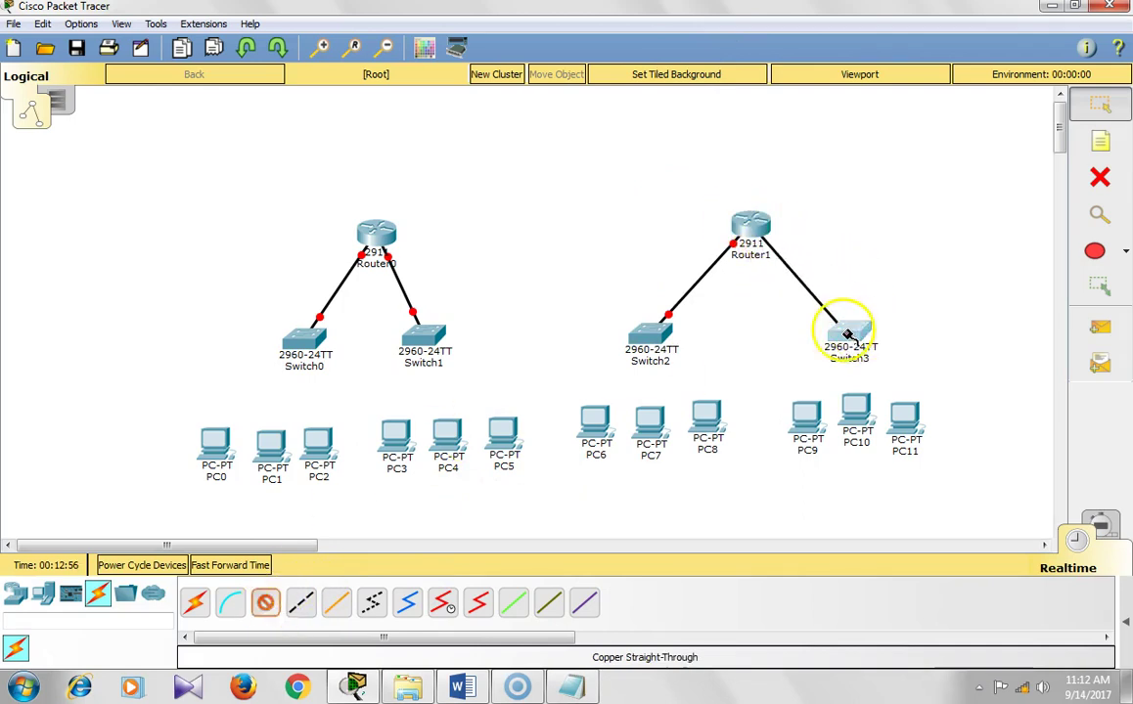
{"action": "left_click", "coordinate": [848, 324]}
{"action": "left_click", "coordinate": [910, 32]}
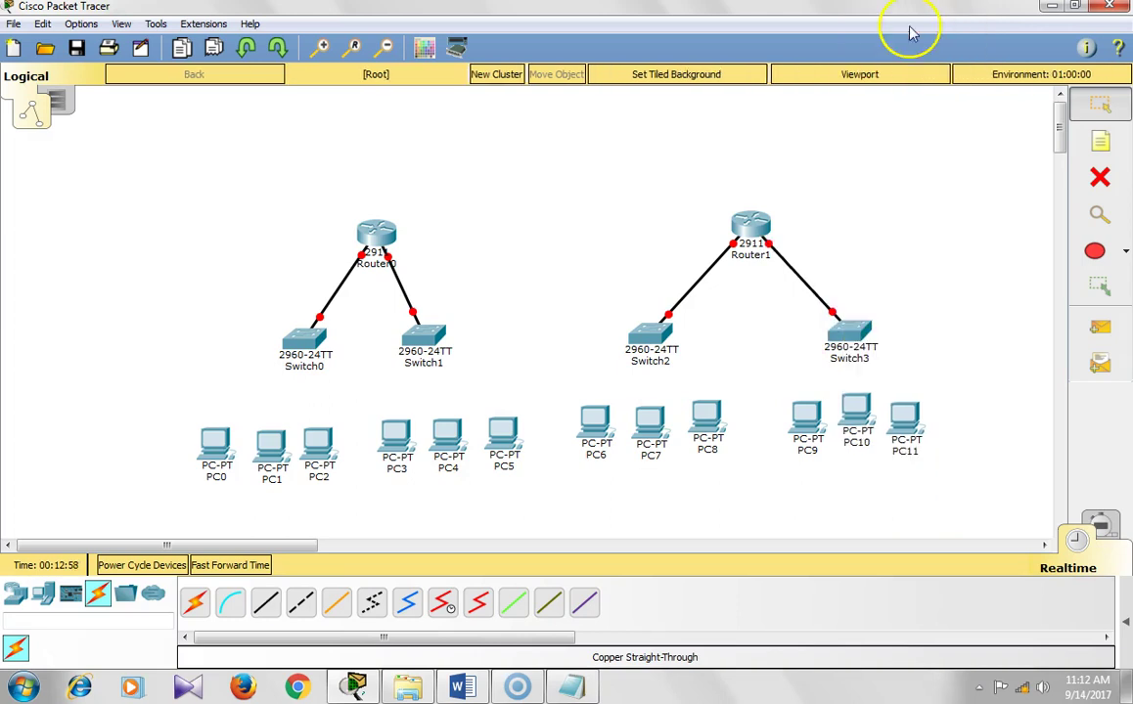
- Connect Switch0's FastEthernet0/2 to PC0's FastEthernet0 with a copper straight-through cable
{"action": "left_click", "coordinate": [268, 602]}
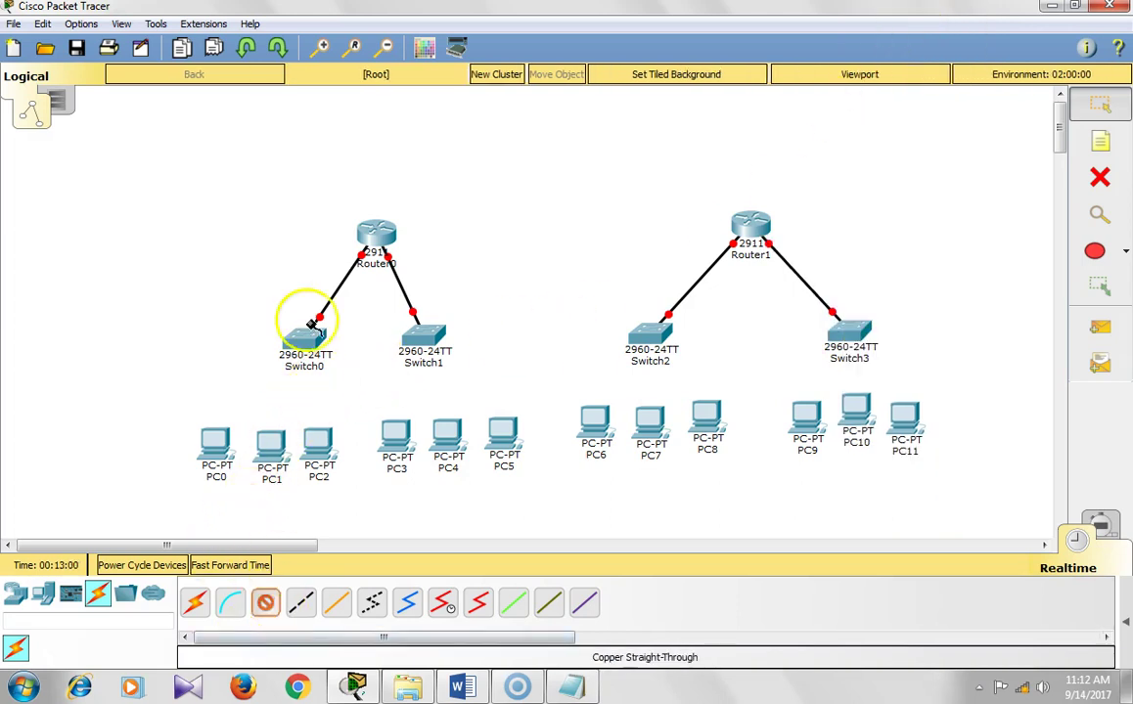
{"action": "left_click", "coordinate": [304, 335]}
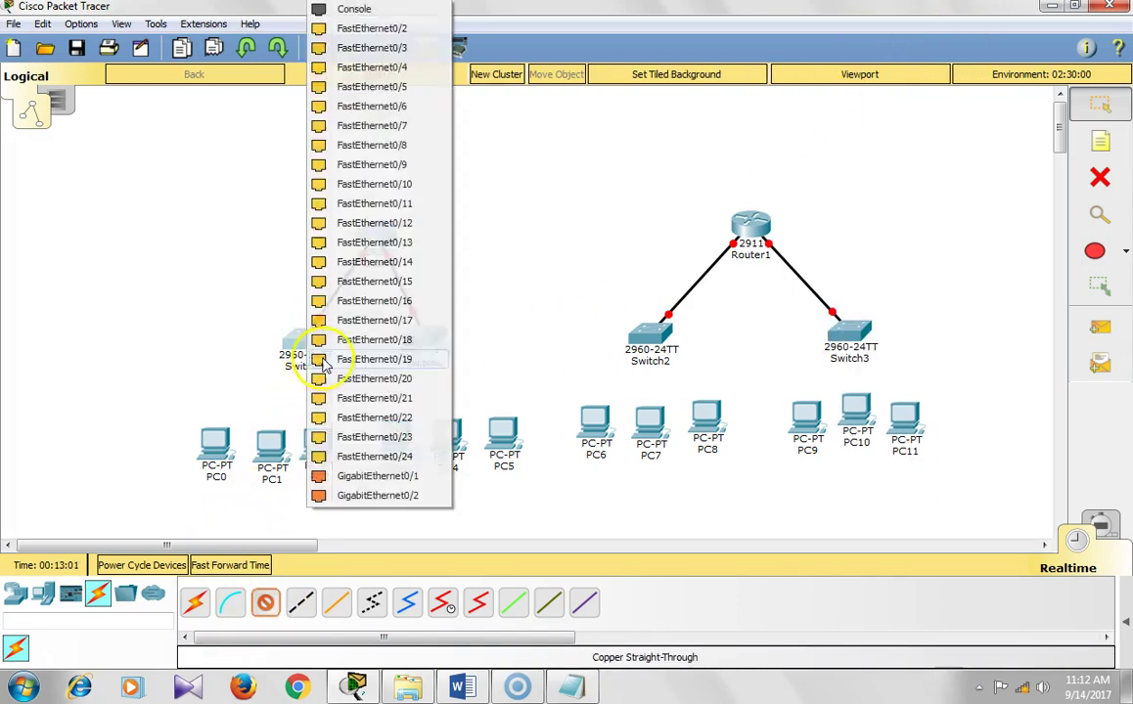
{"action": "left_click", "coordinate": [386, 17]}
{"action": "left_click", "coordinate": [217, 448]}
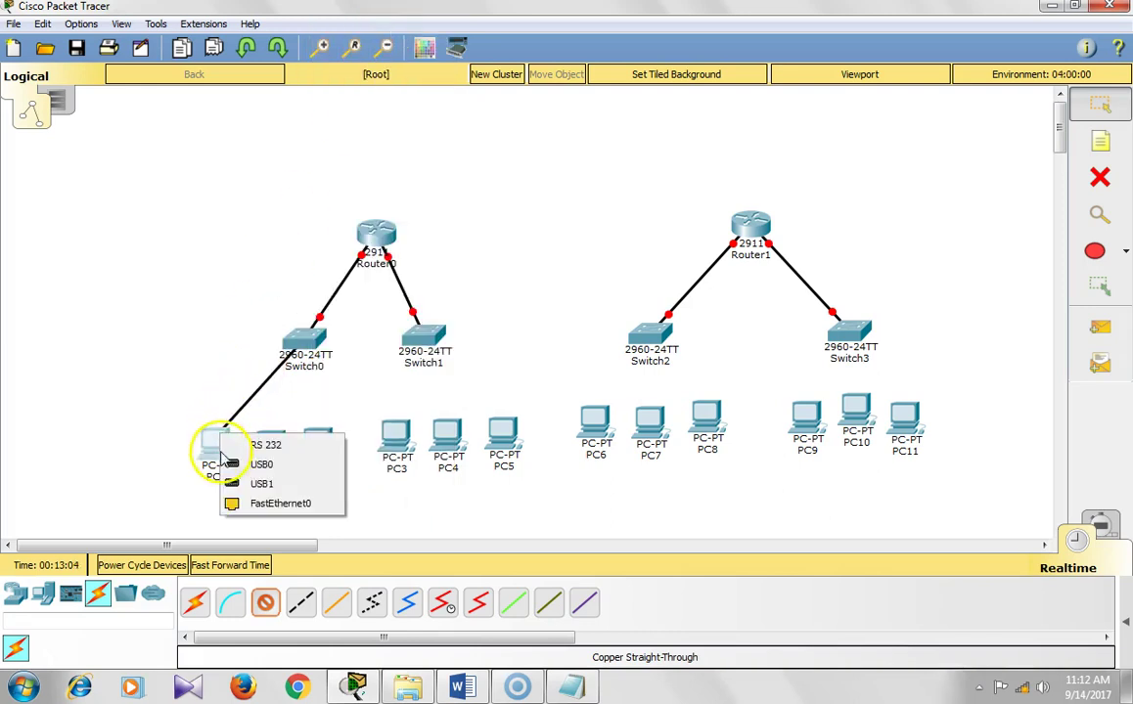
{"action": "left_click", "coordinate": [304, 504]}
- Connect Switch0's FastEthernet0/3 to PC1's FastEthernet0 with a copper straight-through cable
{"action": "left_click", "coordinate": [265, 603]}
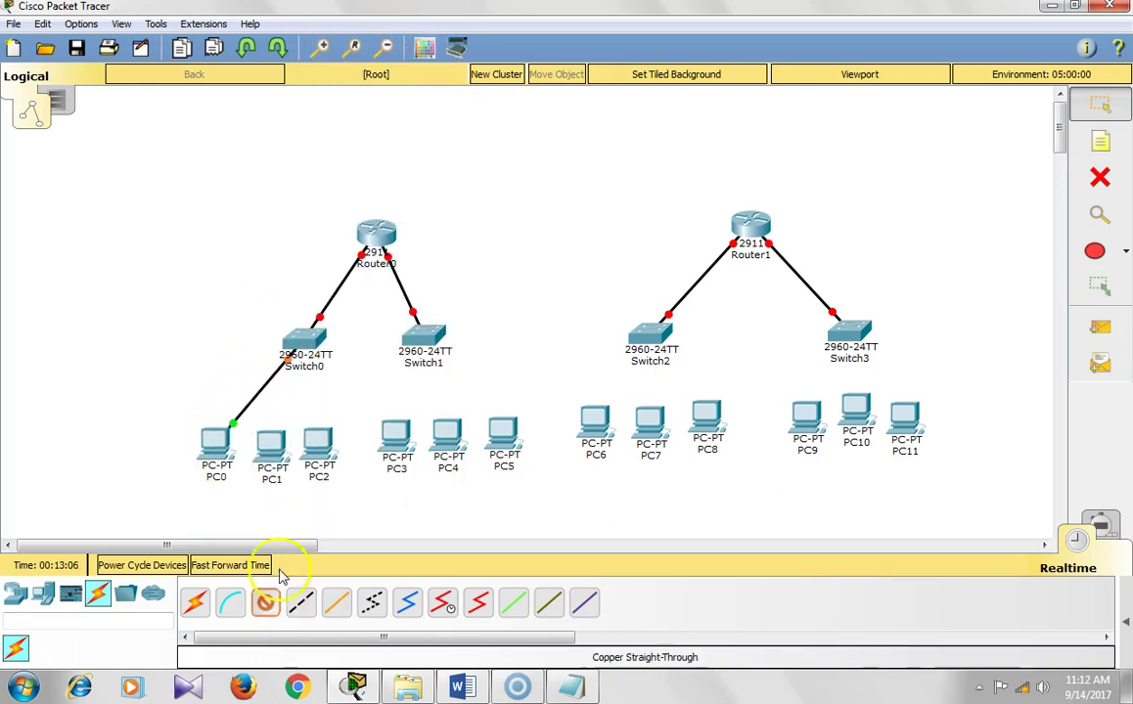
{"action": "left_click", "coordinate": [303, 354]}
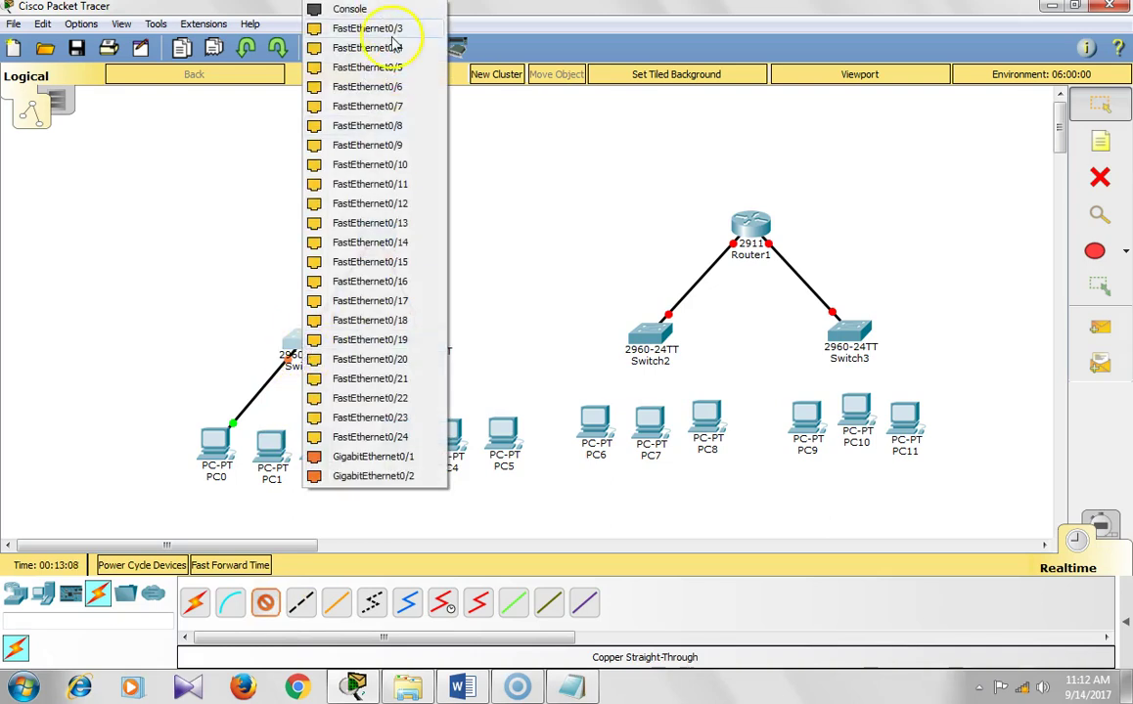
{"action": "left_click", "coordinate": [394, 45]}
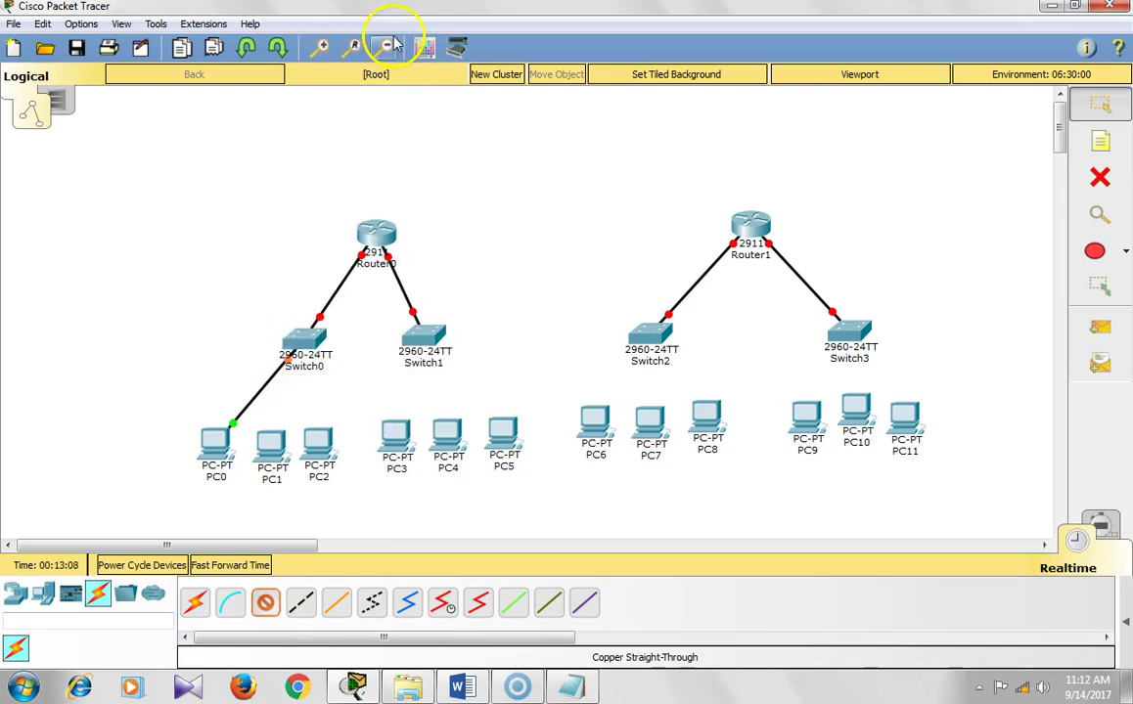
{"action": "left_click", "coordinate": [280, 440]}
{"action": "left_click", "coordinate": [319, 506]}
- Connect Switch0's FastEthernet0/4 to PC2's FastEthernet0 with a copper straight-through cable
{"action": "left_click", "coordinate": [273, 609]}
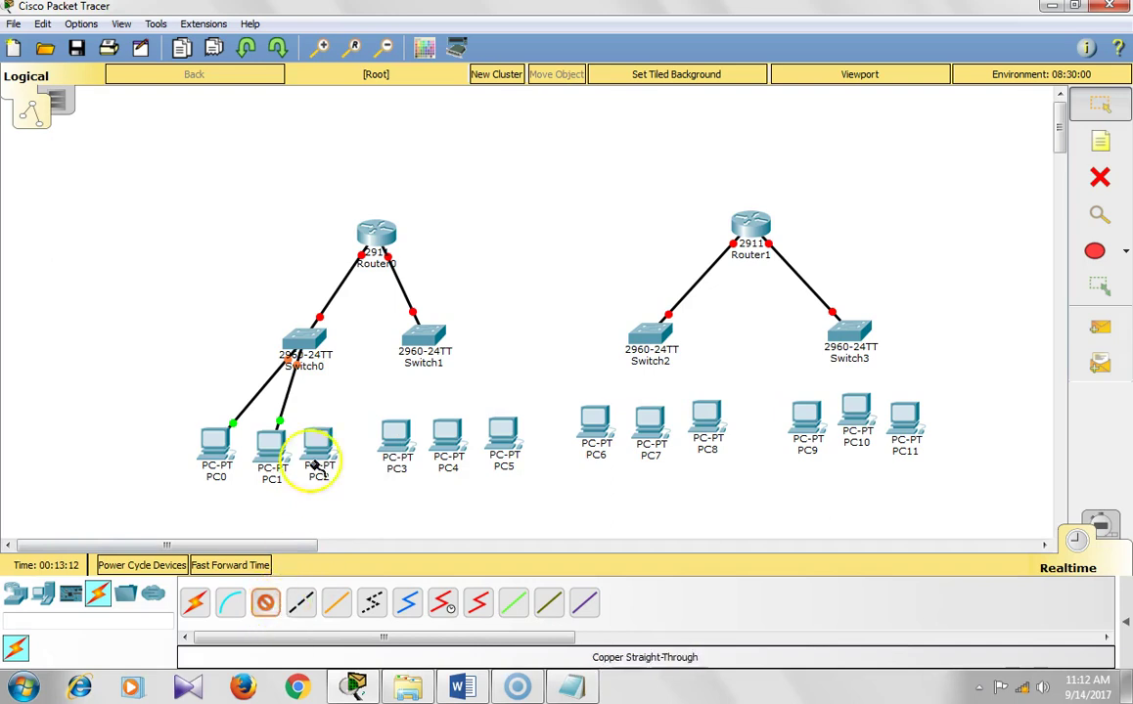
{"action": "left_click", "coordinate": [309, 344]}
{"action": "left_click", "coordinate": [372, 26]}
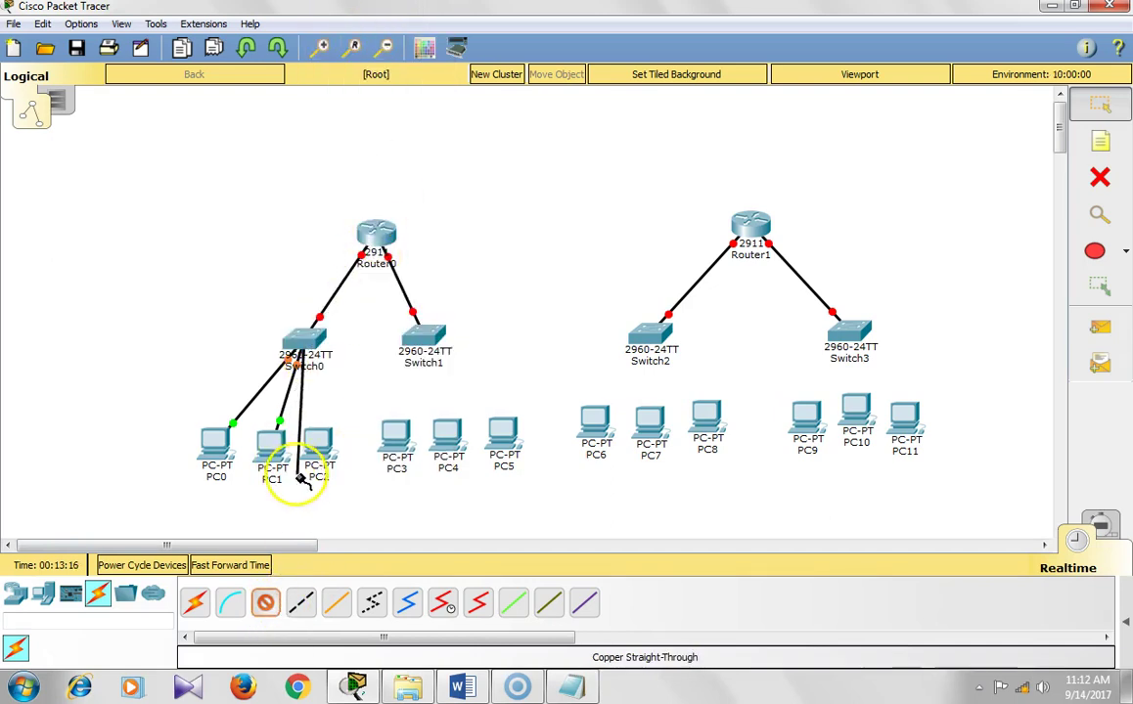
{"action": "left_click", "coordinate": [321, 445]}
{"action": "left_click", "coordinate": [370, 509]}
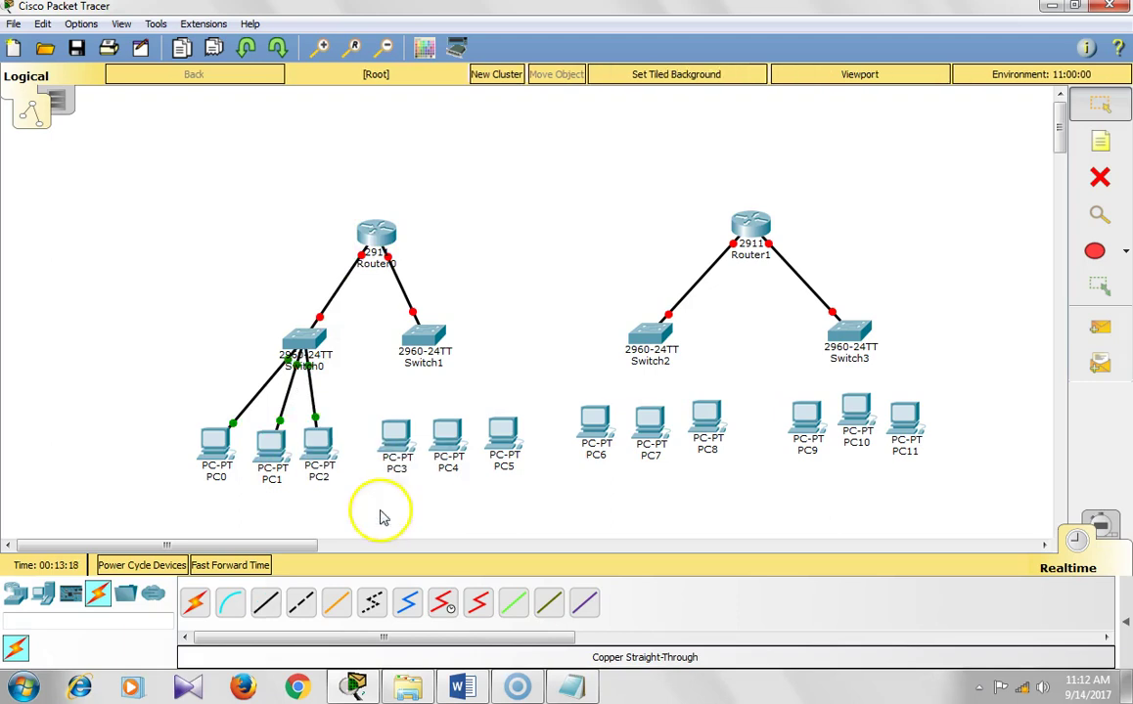
- Link Switch1's FastEthernet0/2 to PC3's FastEthernet0 with a copper straight-through cable
{"action": "left_click", "coordinate": [423, 337]}
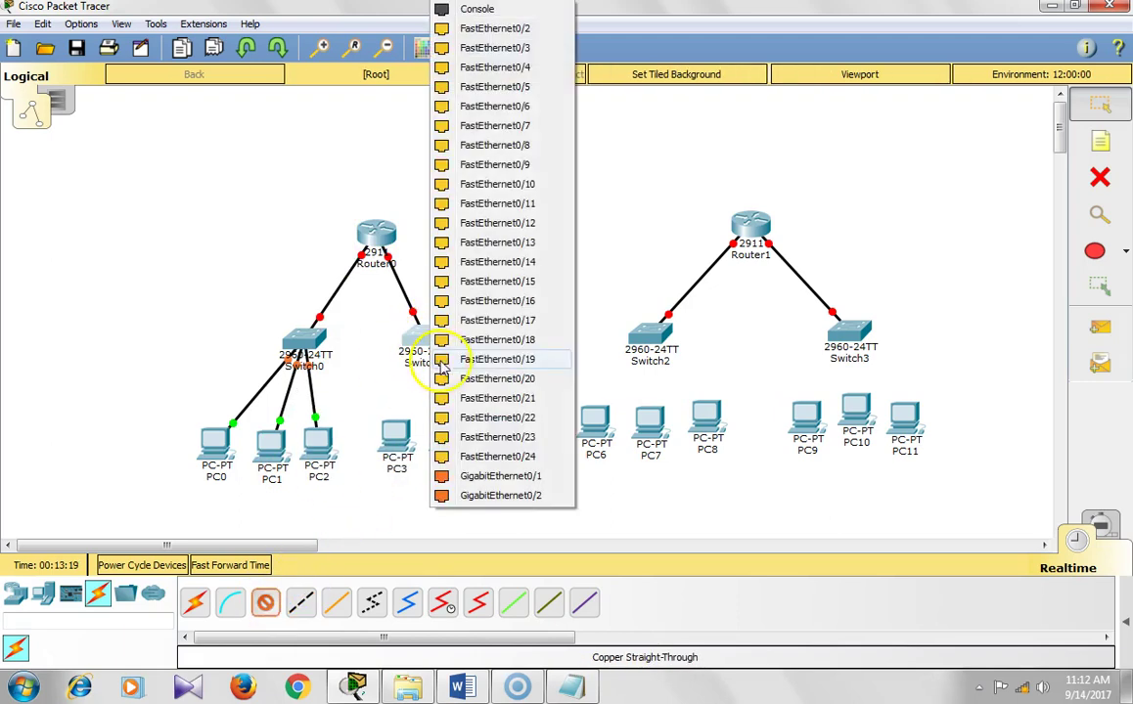
{"action": "left_click", "coordinate": [516, 30]}
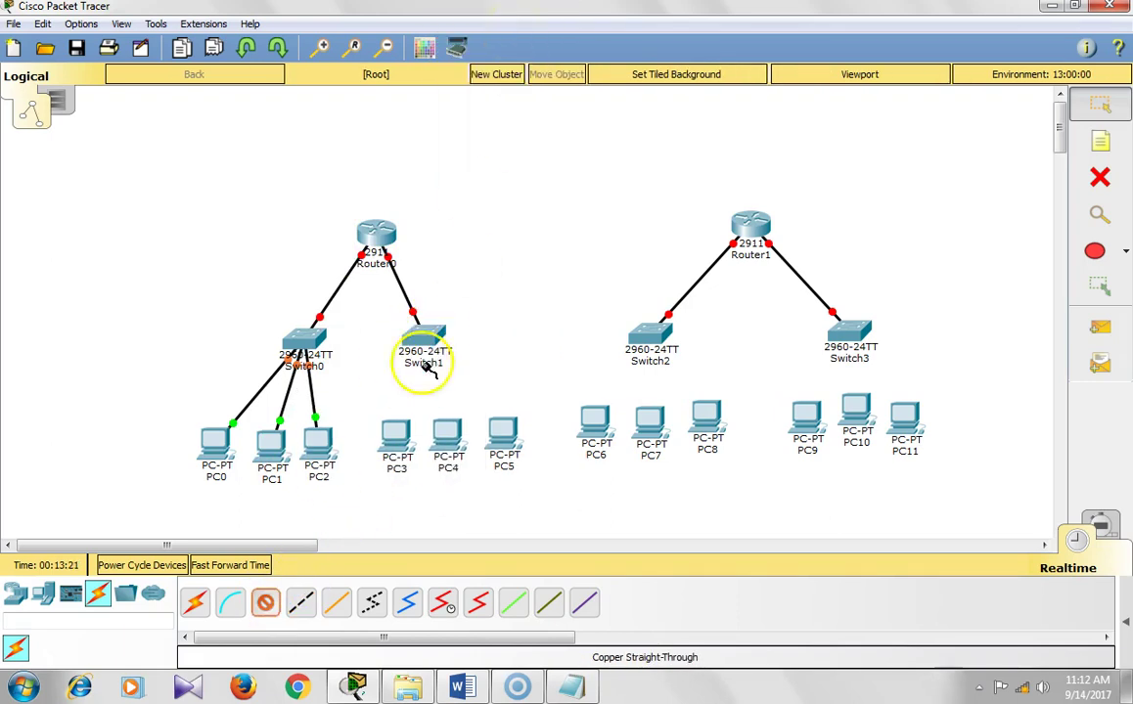
{"action": "left_click", "coordinate": [396, 436]}
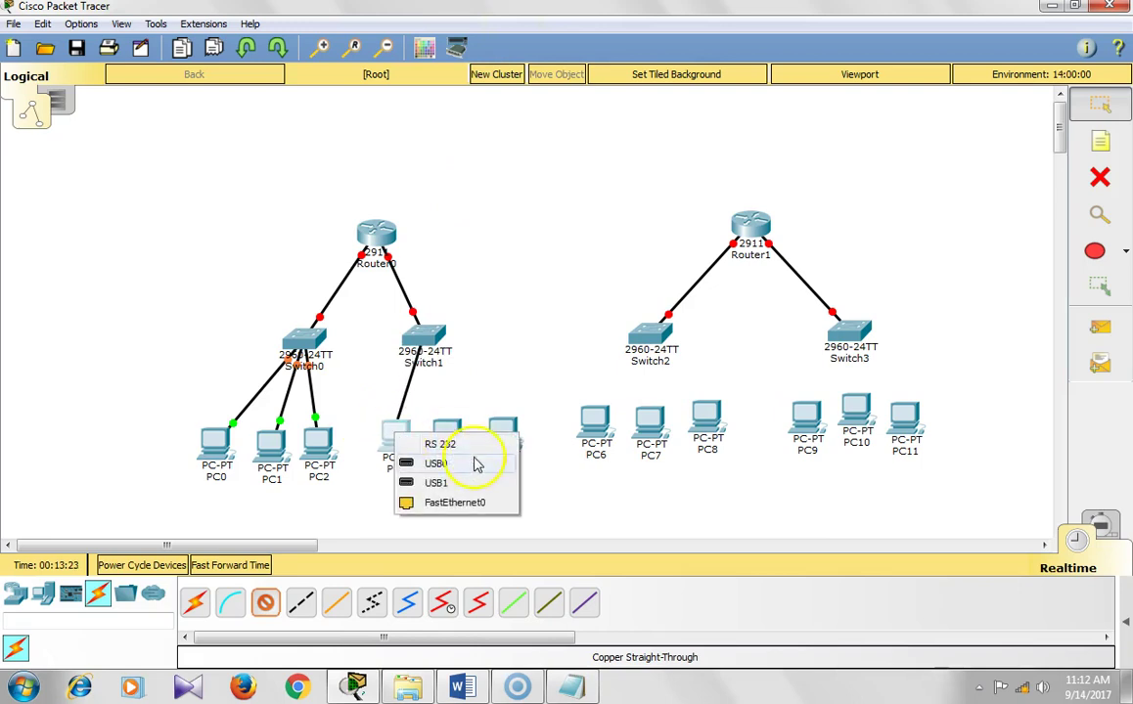
{"action": "left_click", "coordinate": [456, 503]}
- Link Switch1's FastEthernet0/3 to PC4's FastEthernet0 with a copper straight-through cable
{"action": "left_click", "coordinate": [263, 606]}
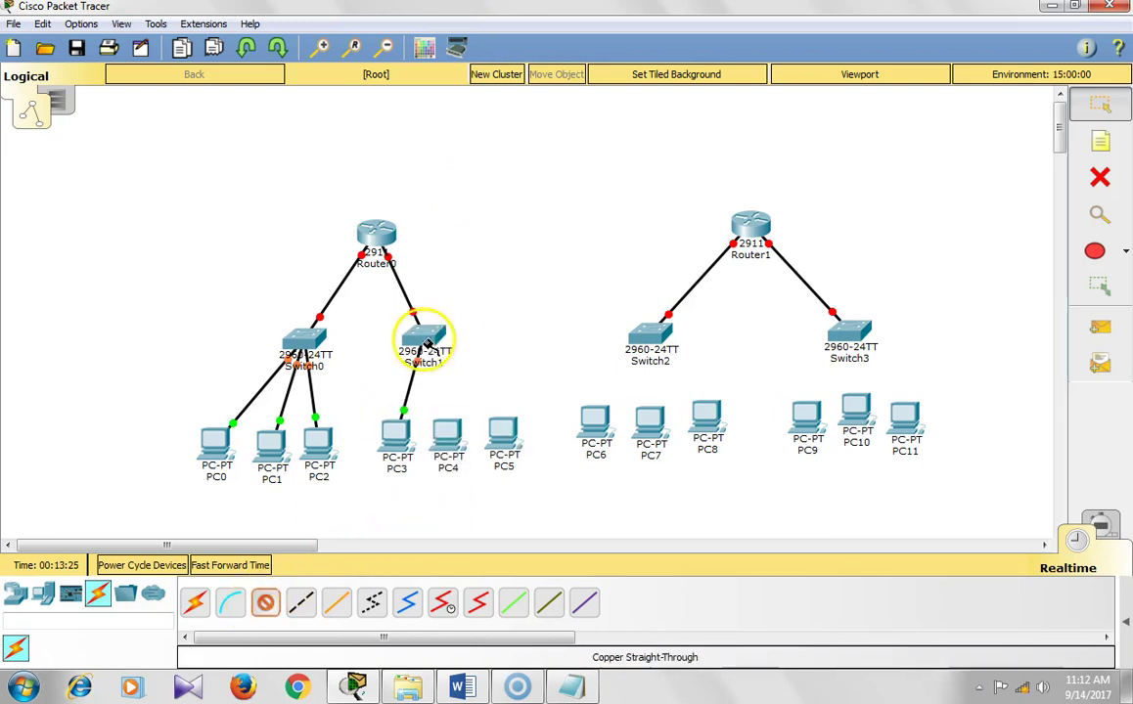
{"action": "left_click", "coordinate": [423, 335]}
{"action": "left_click", "coordinate": [494, 29]}
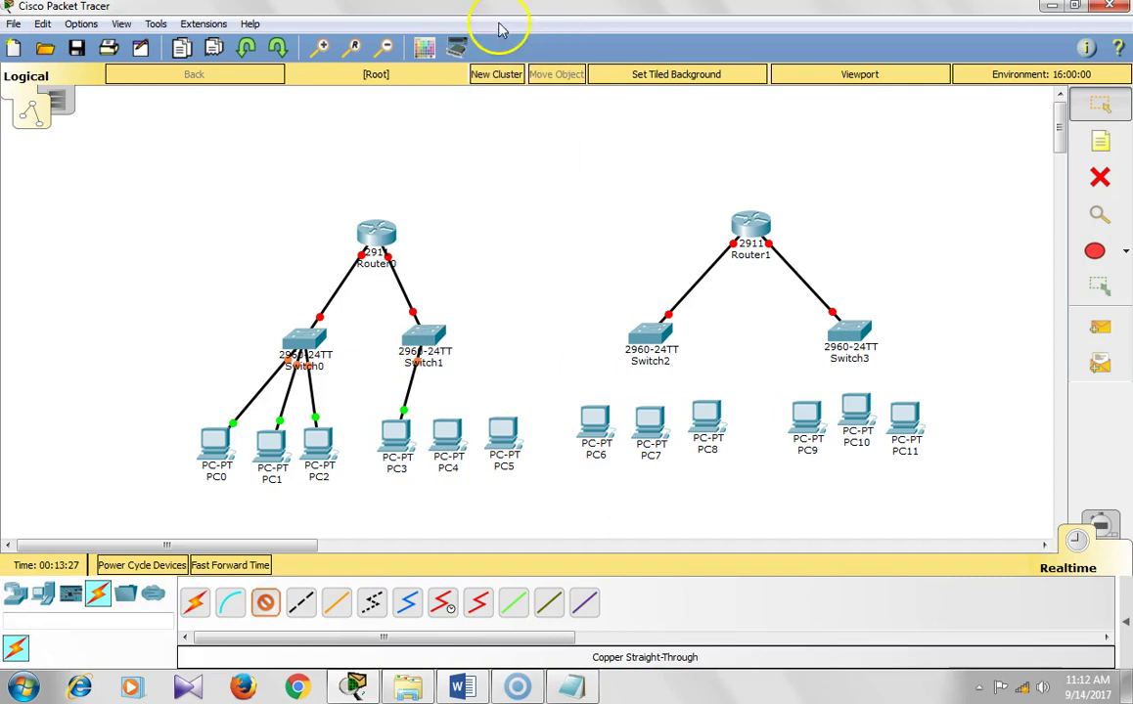
{"action": "left_click", "coordinate": [448, 436]}
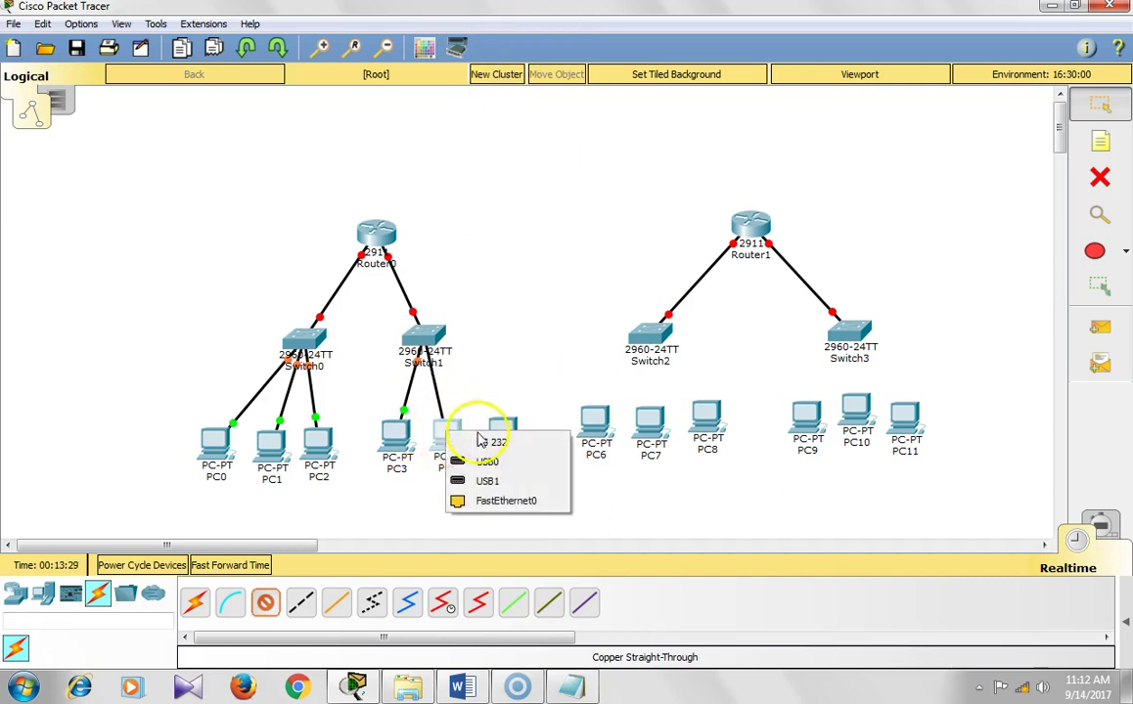
{"action": "left_click", "coordinate": [474, 501]}
- Link Switch1's FastEthernet0/4 to PC5's FastEthernet0 with a copper straight-through cable
{"action": "left_click", "coordinate": [266, 604]}
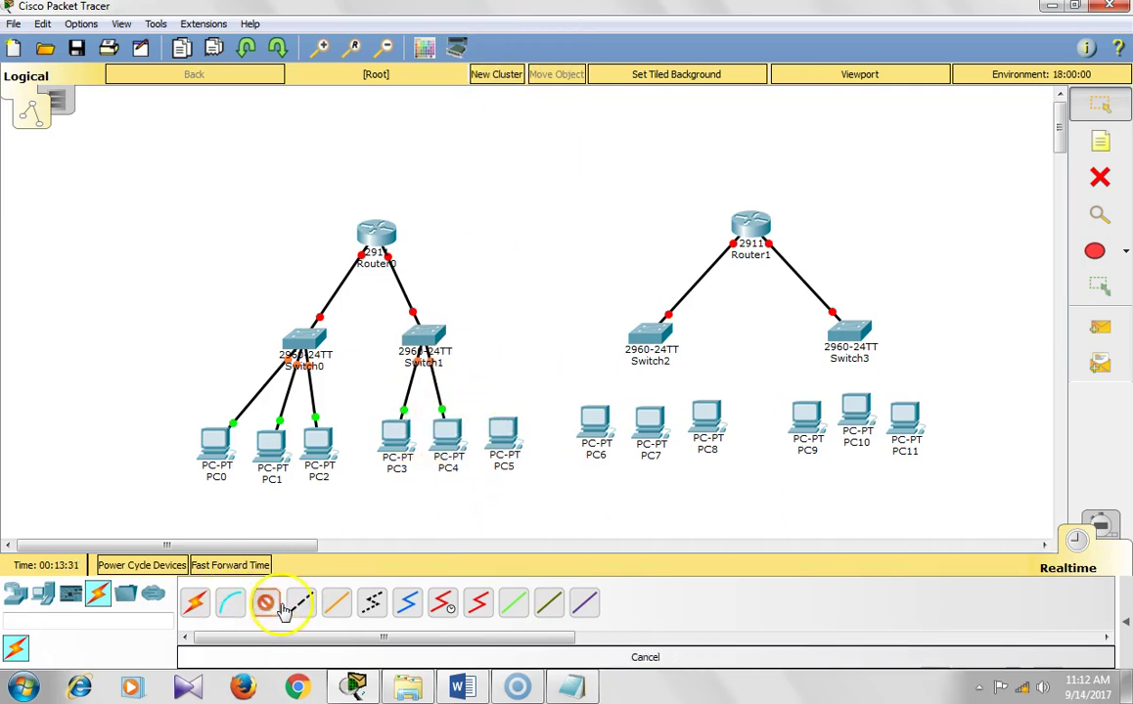
{"action": "left_click", "coordinate": [440, 348]}
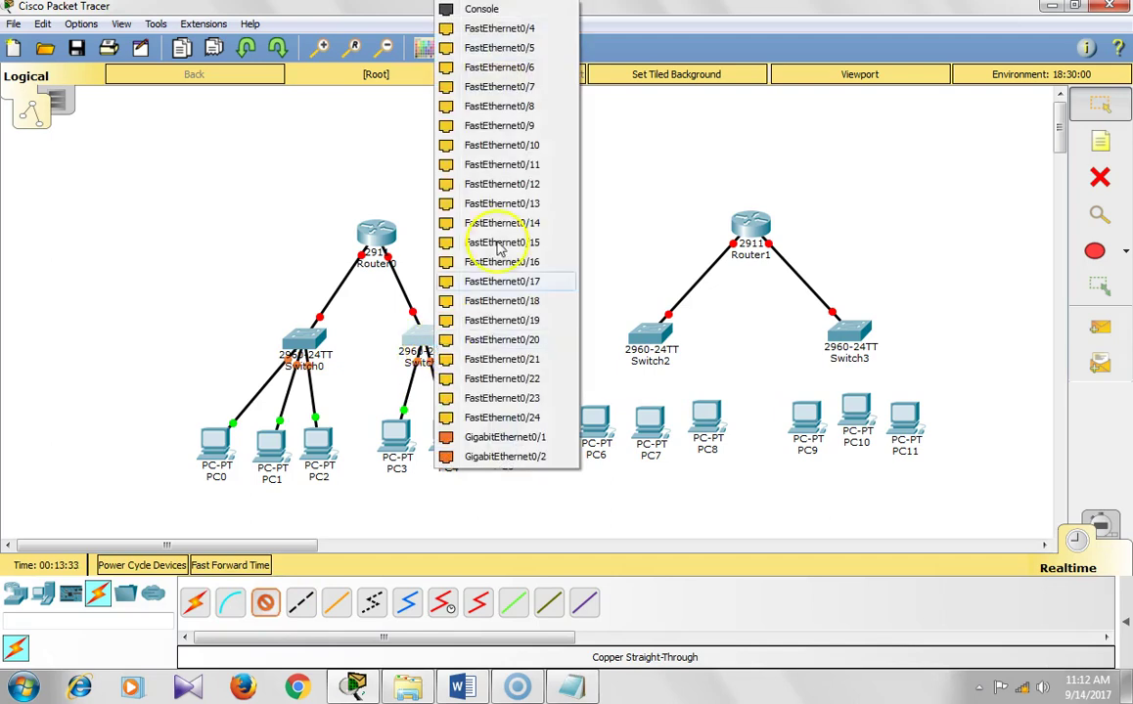
{"action": "left_click", "coordinate": [500, 33]}
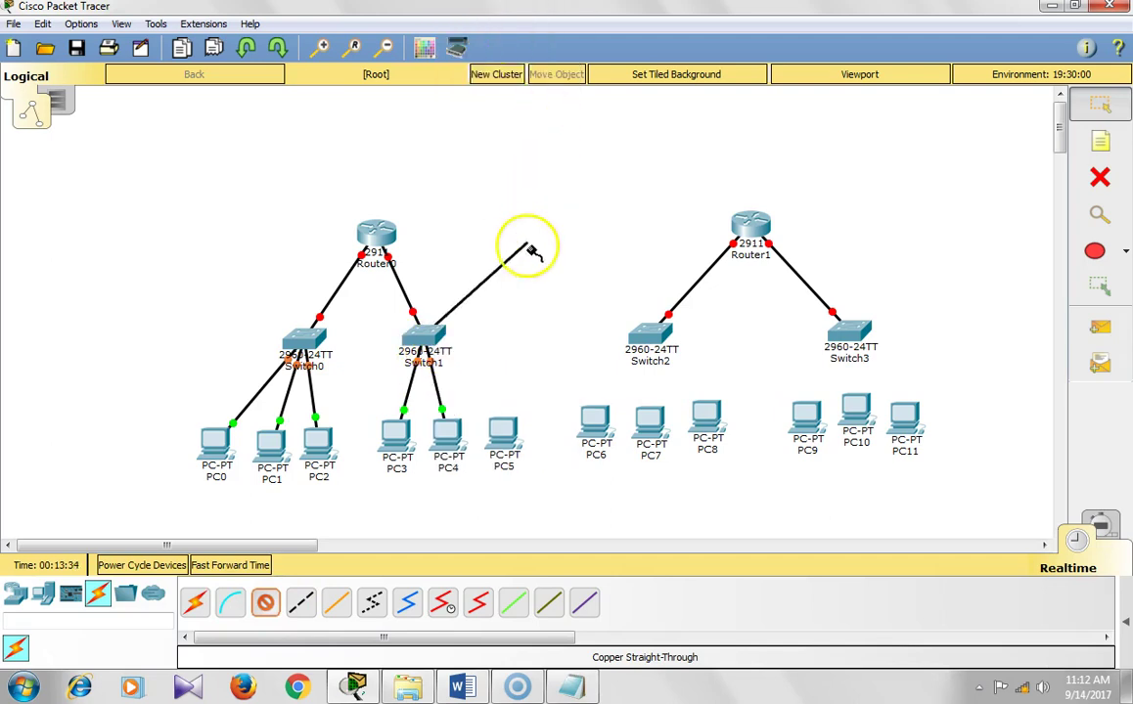
{"action": "left_click", "coordinate": [501, 426]}
{"action": "left_click", "coordinate": [530, 490]}
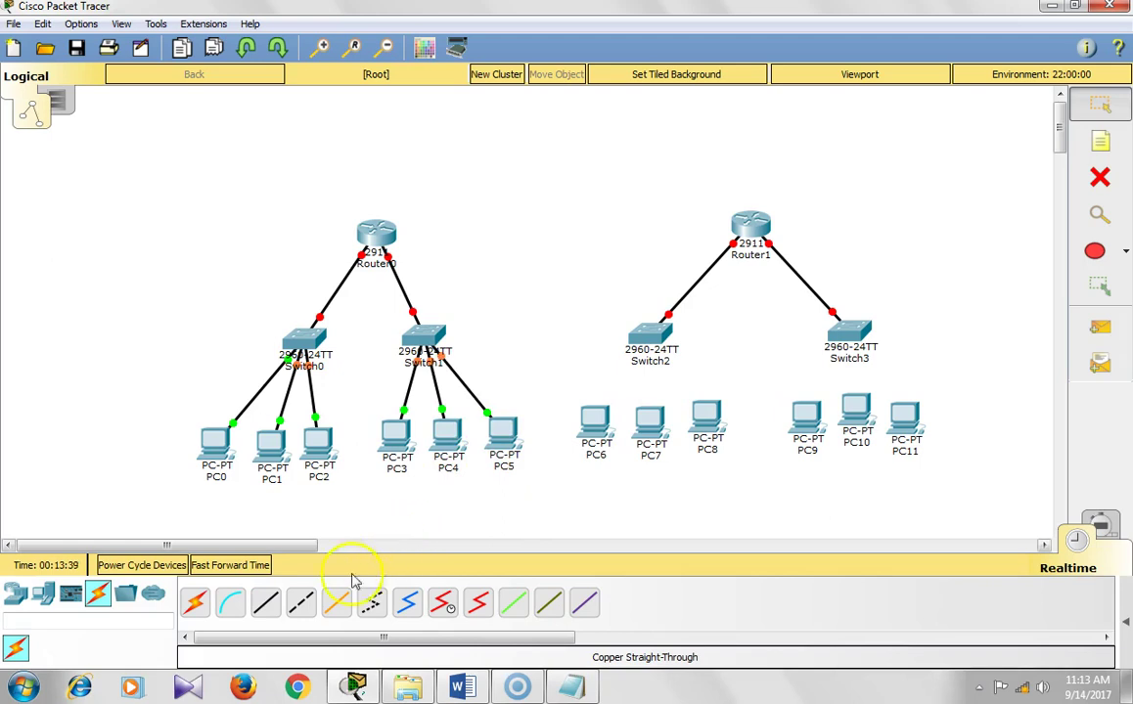
- Connect Switch2's FastEthernet0/2 to PC6's FastEthernet0 with a copper straight-through cable
{"action": "left_click", "coordinate": [661, 340]}
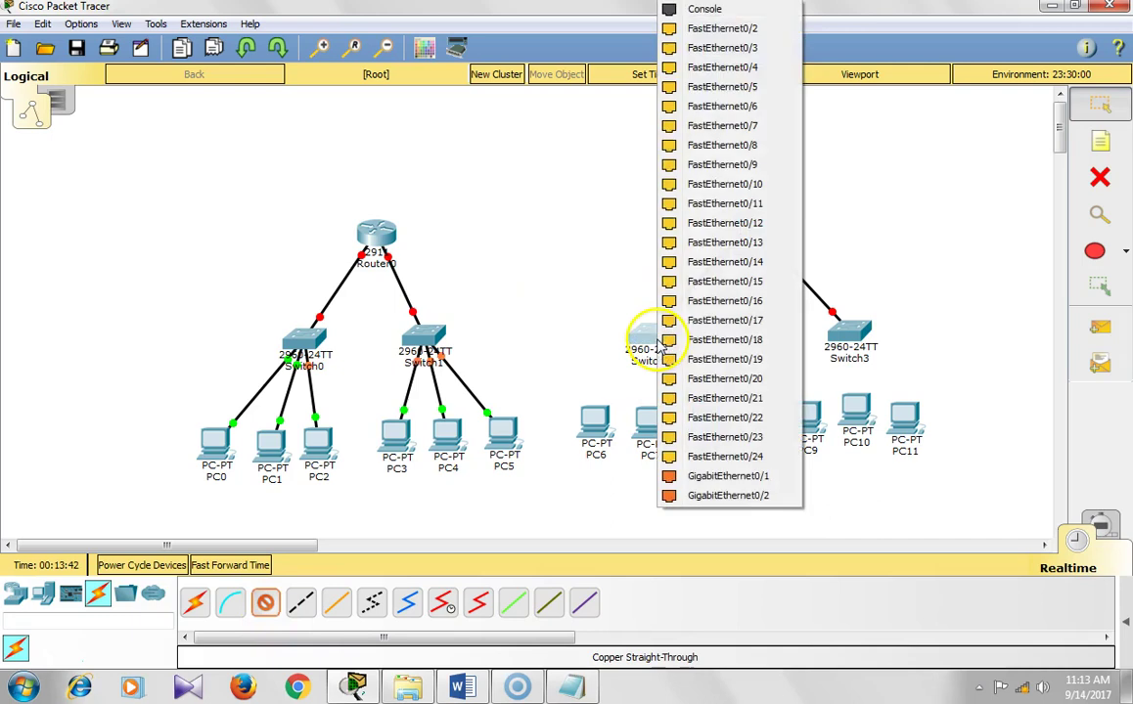
{"action": "left_click", "coordinate": [724, 29]}
{"action": "left_click", "coordinate": [597, 419]}
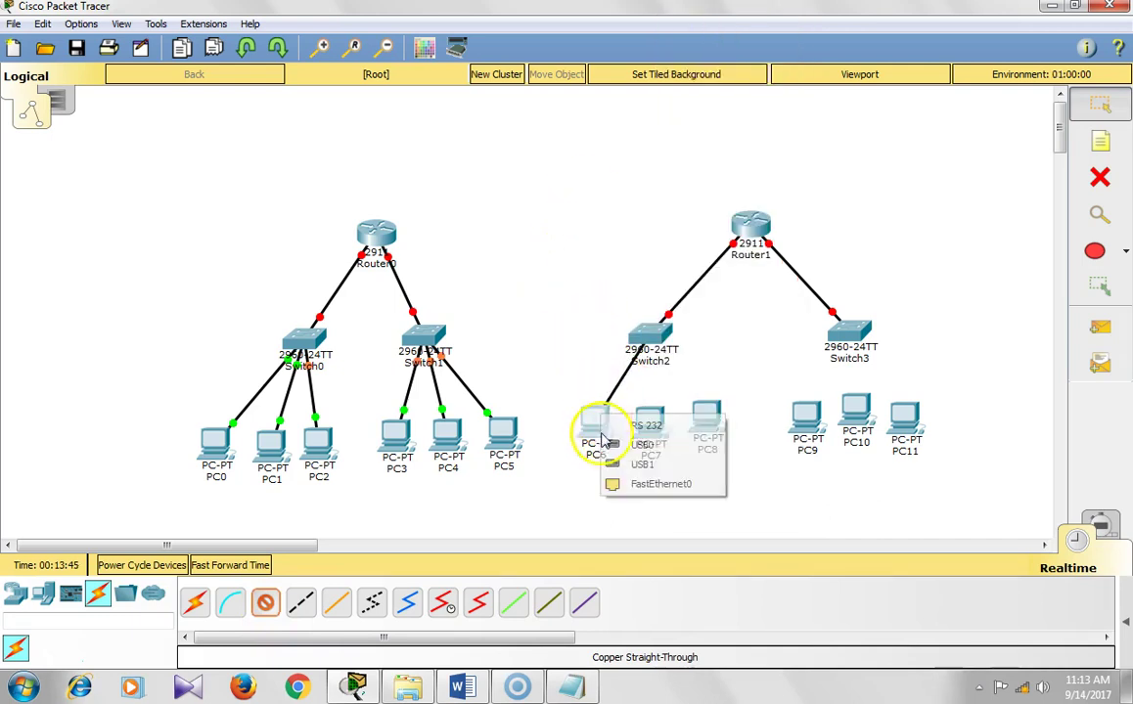
{"action": "left_click", "coordinate": [655, 485]}
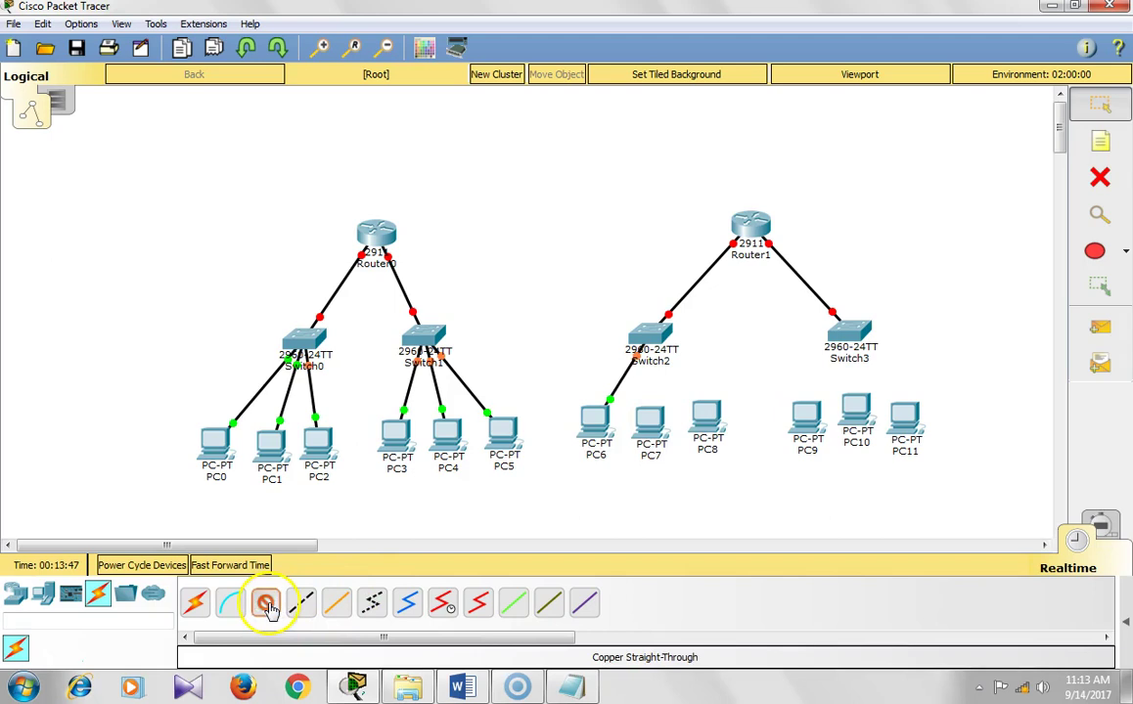
- Connect Switch2's FastEthernet0/3 to PC7's FastEthernet0 with a copper straight-through cable
{"action": "left_click", "coordinate": [662, 341]}
{"action": "left_click", "coordinate": [755, 28]}
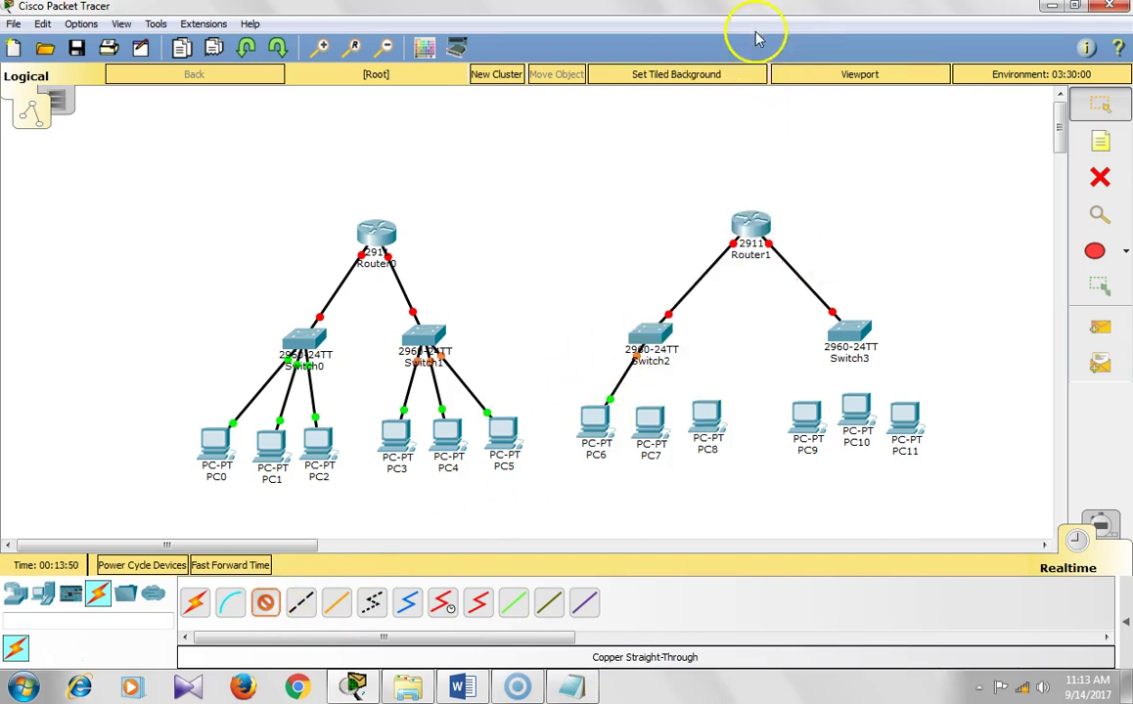
{"action": "left_click", "coordinate": [650, 425]}
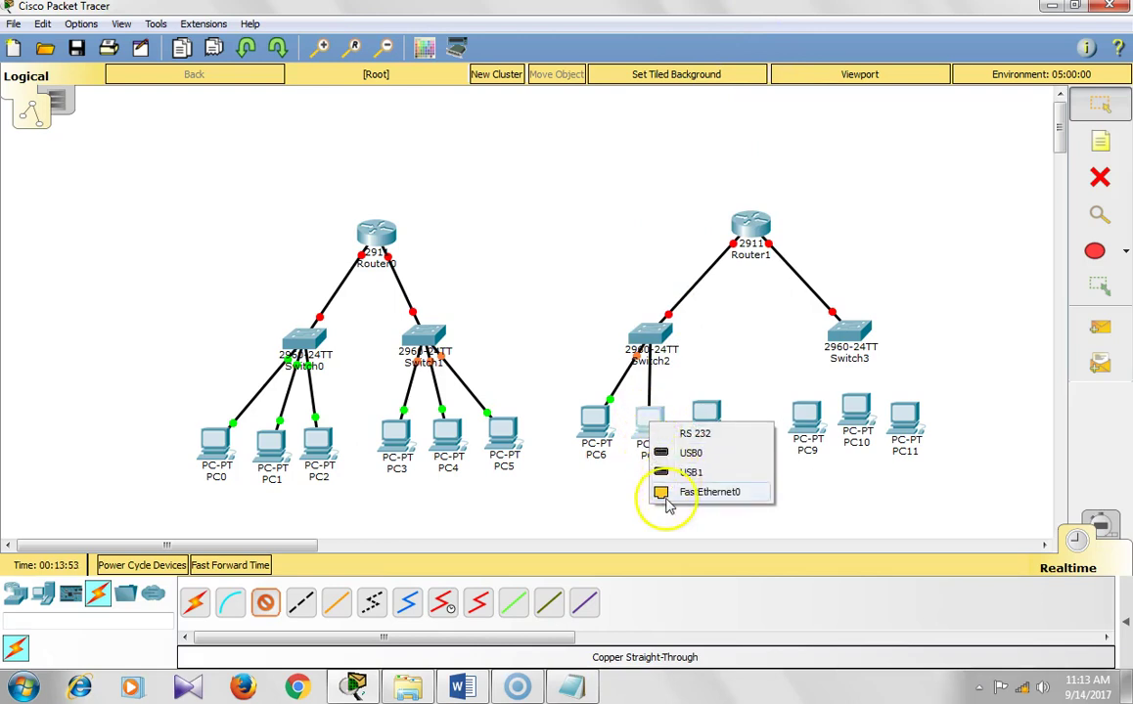
{"action": "left_click", "coordinate": [666, 493]}
- Connect Switch2's FastEthernet0/4 to PC8's FastEthernet0 with a copper straight-through cable
{"action": "left_click", "coordinate": [263, 604]}
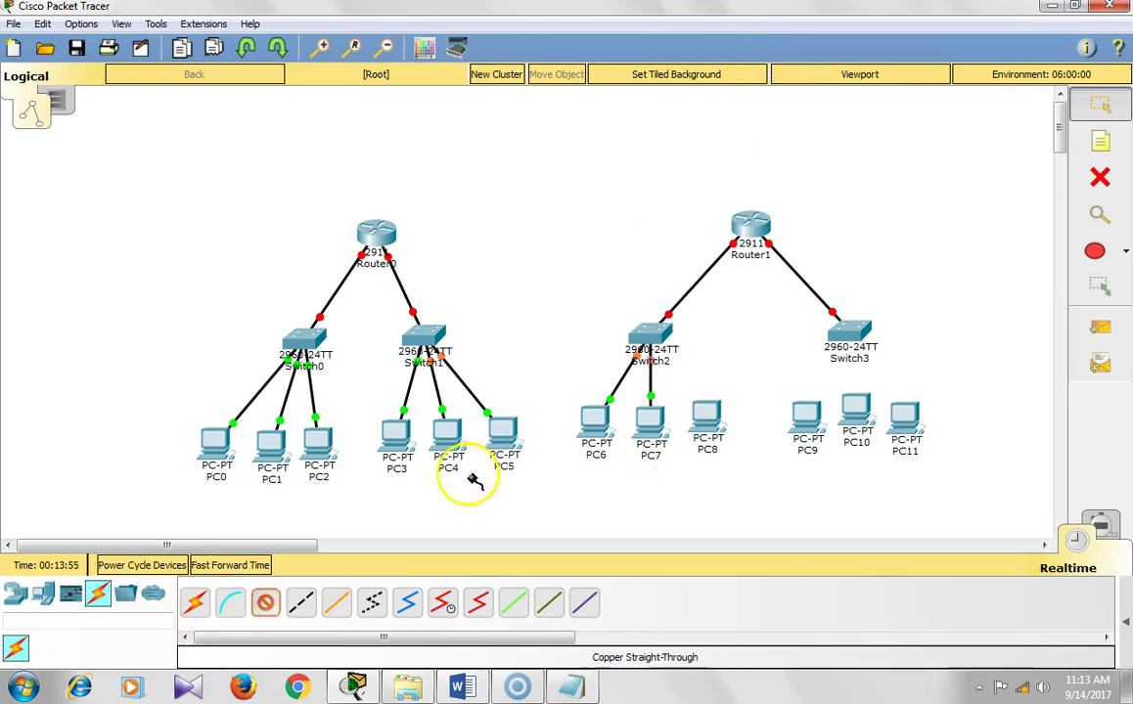
{"action": "left_click", "coordinate": [651, 333]}
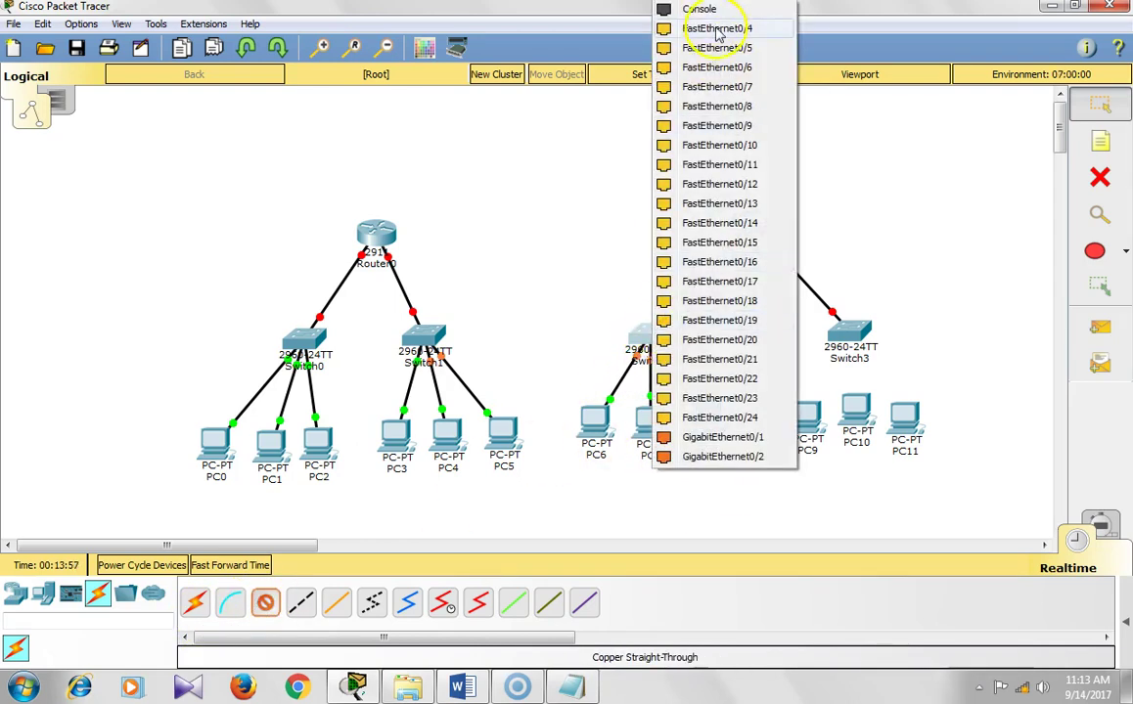
{"action": "left_click", "coordinate": [717, 29]}
{"action": "left_click", "coordinate": [703, 421]}
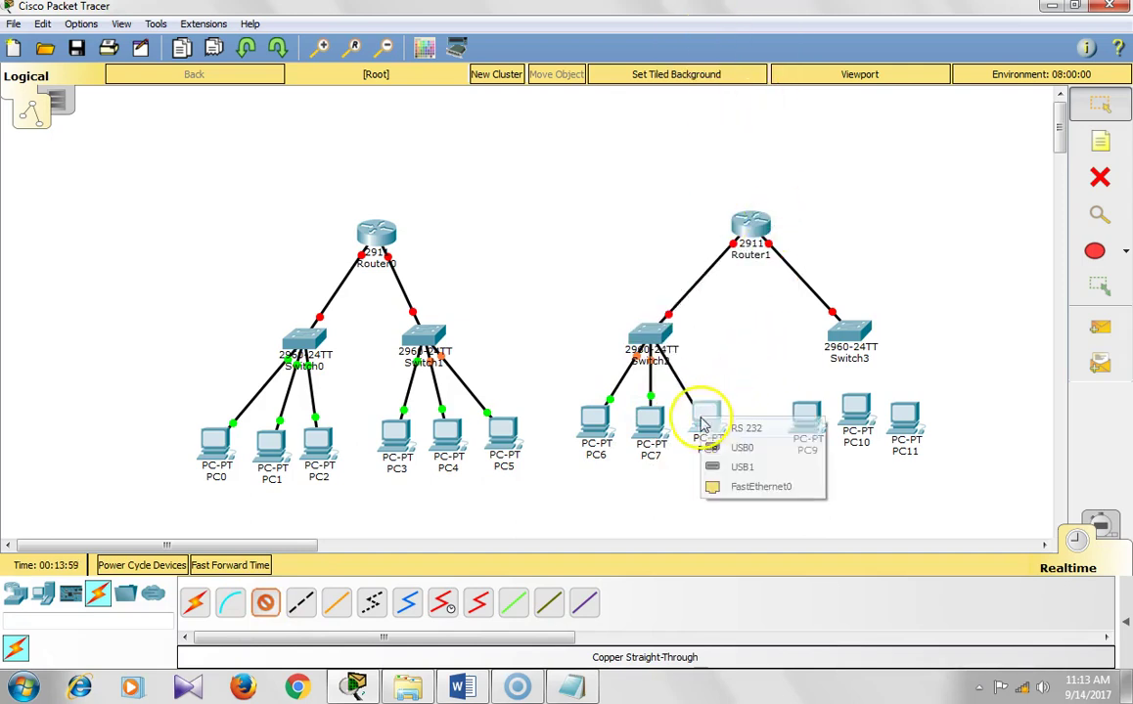
{"action": "left_click", "coordinate": [714, 486]}
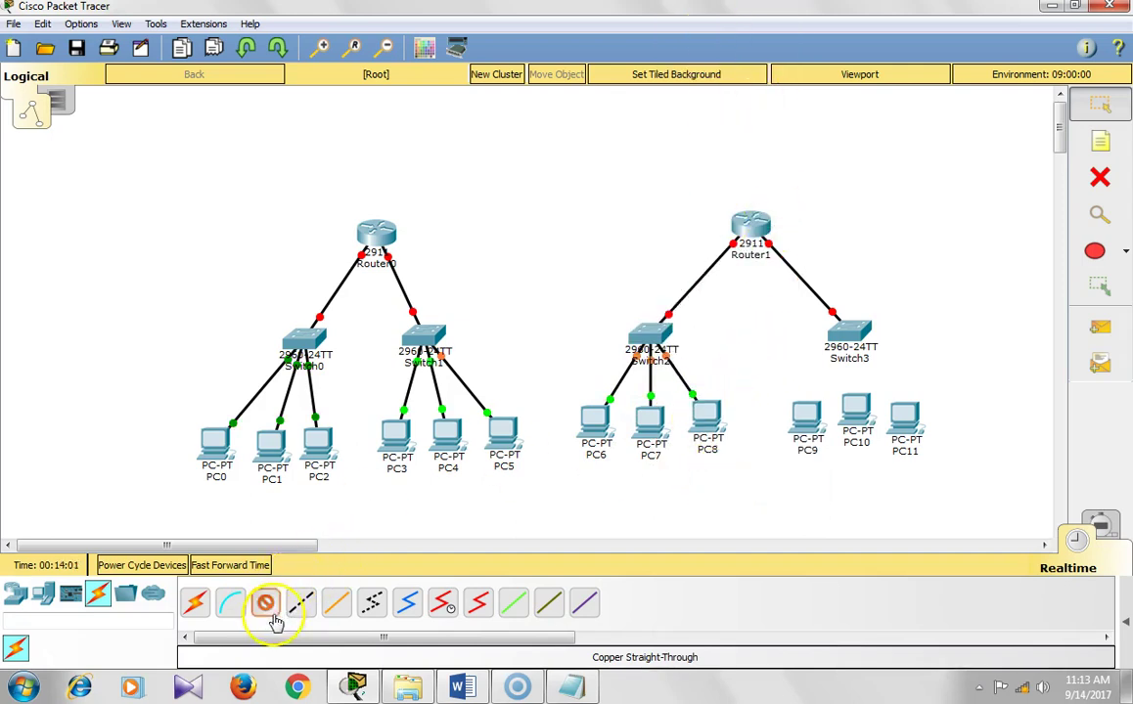
- Link Switch3's FastEthernet0/2 to PC9's FastEthernet0 with a copper straight-through cable
{"action": "left_click", "coordinate": [841, 326]}
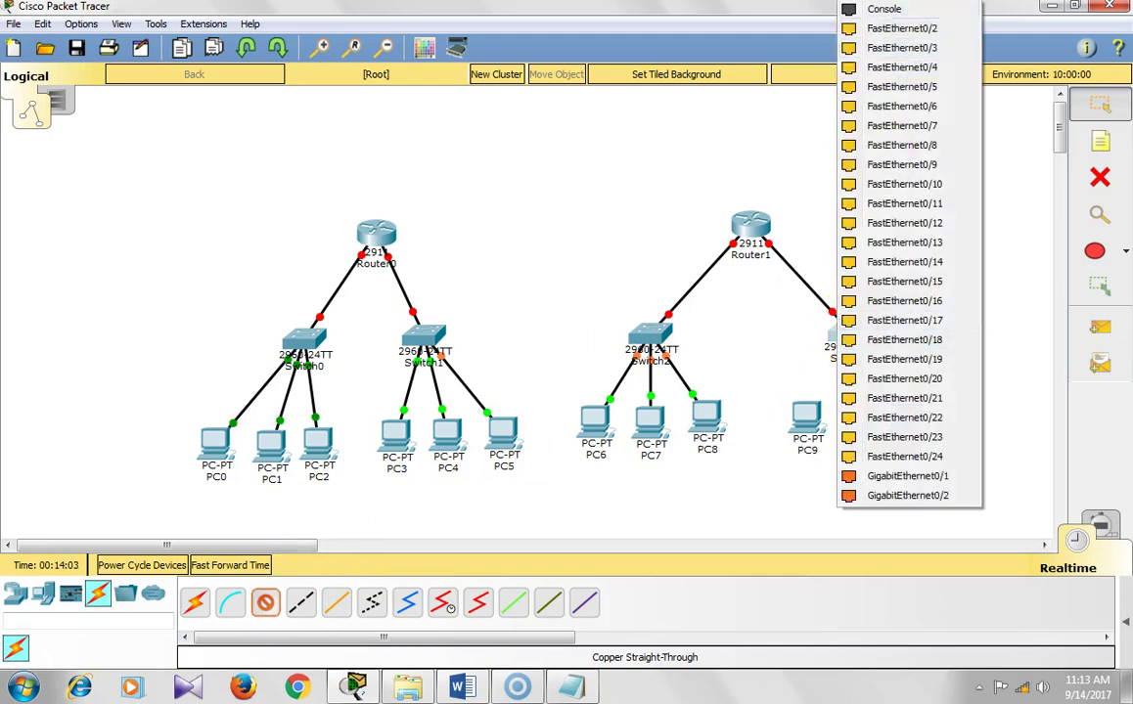
{"action": "left_click", "coordinate": [883, 32]}
{"action": "left_click", "coordinate": [804, 418]}
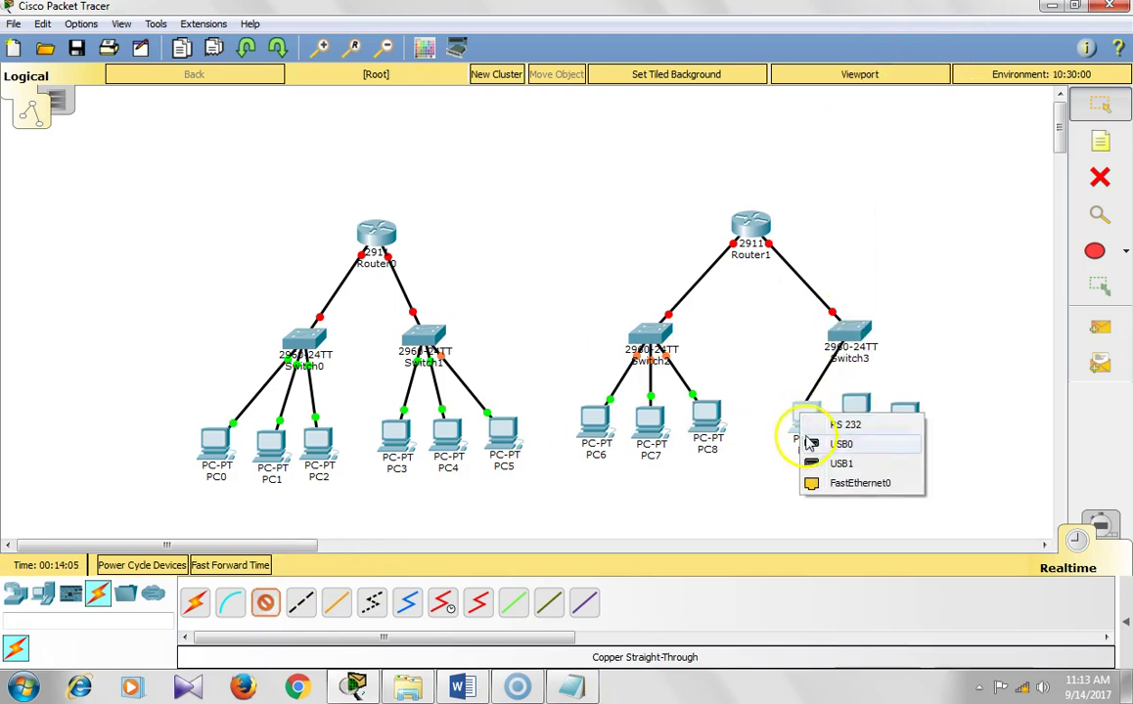
{"action": "left_click", "coordinate": [818, 485]}
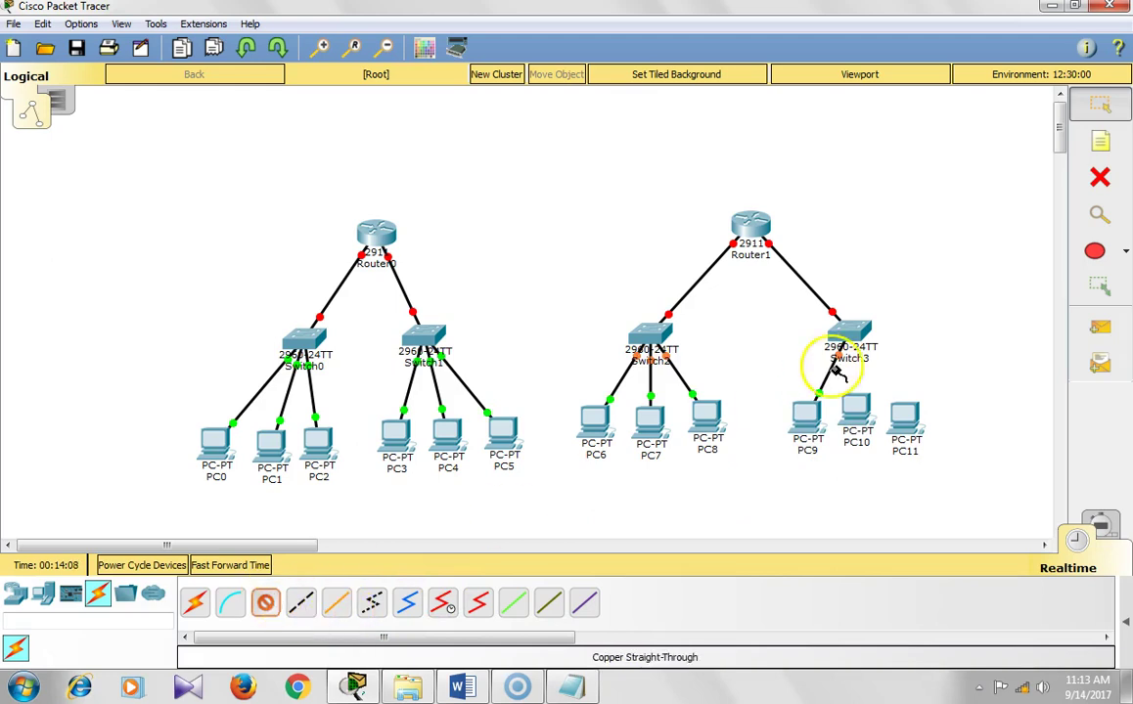
- Link Switch3's FastEthernet0/3 to PC10's FastEthernet0 with a copper straight-through cable
{"action": "left_click", "coordinate": [844, 332]}
{"action": "left_click", "coordinate": [946, 31]}
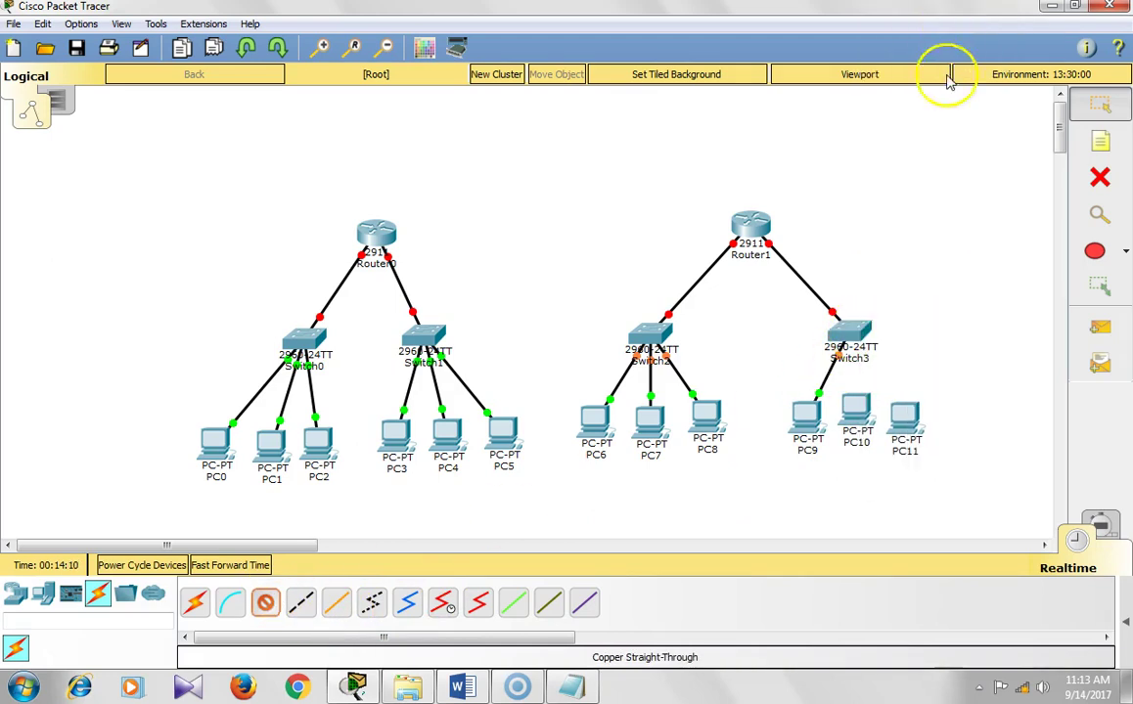
{"action": "left_click", "coordinate": [862, 405]}
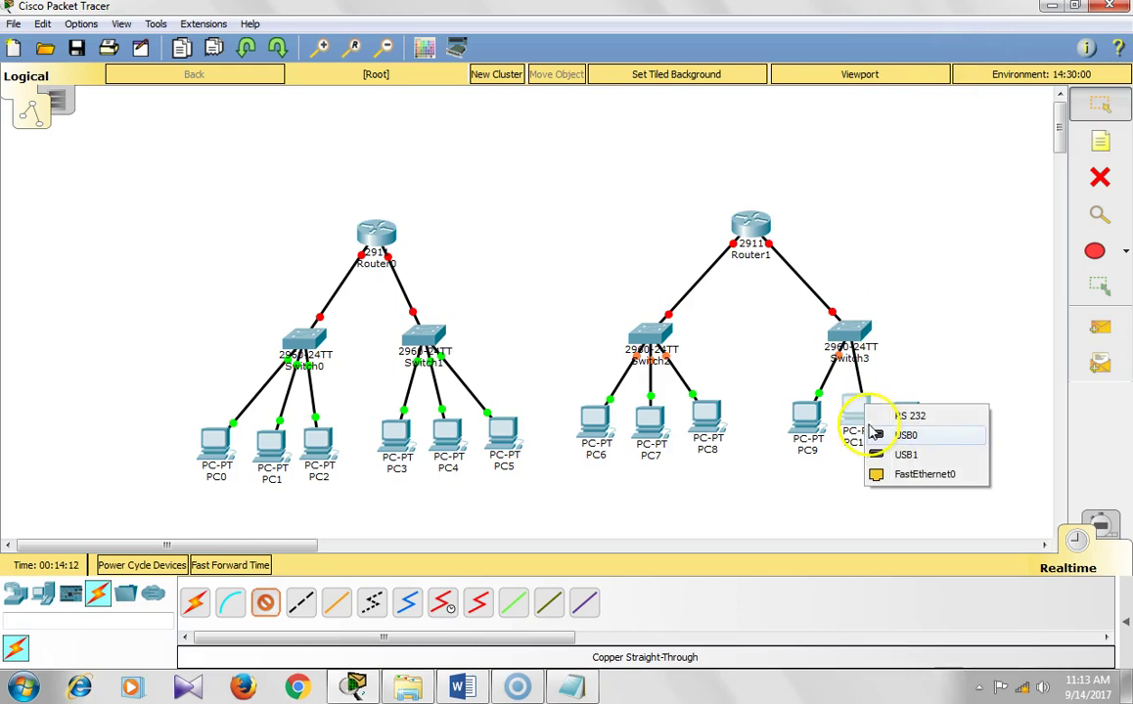
{"action": "left_click", "coordinate": [928, 475]}
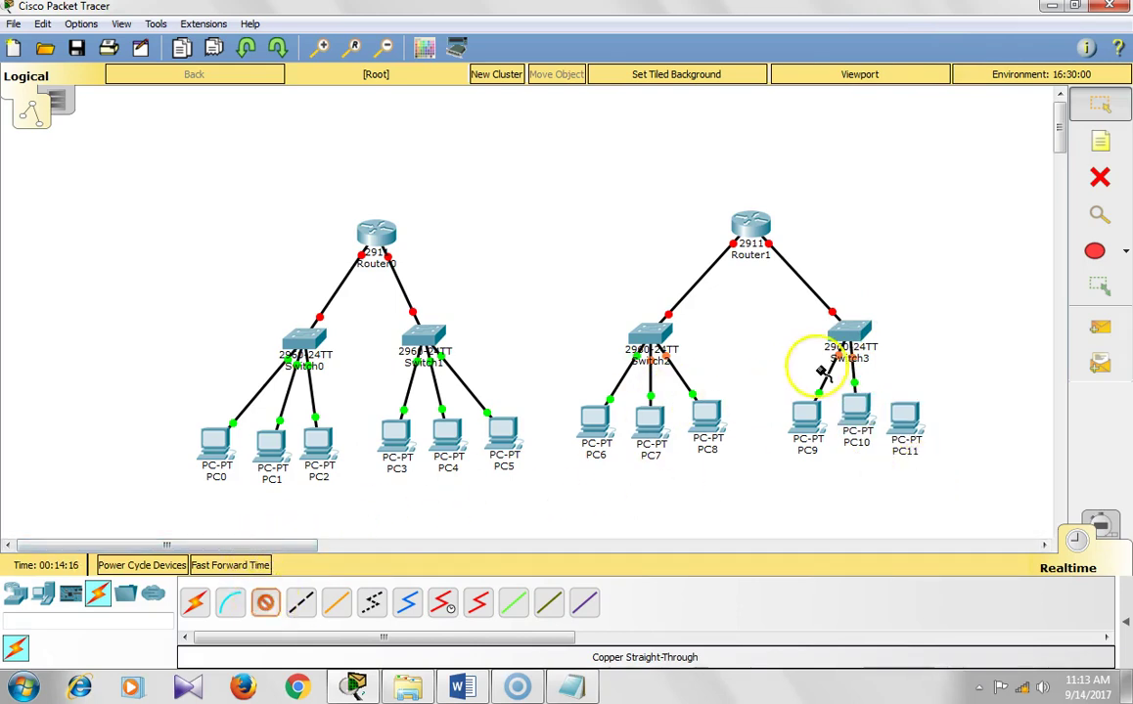
- Link Switch3's FastEthernet0/4 to PC11's FastEthernet0 with a copper straight-through cable
{"action": "left_click", "coordinate": [857, 333]}
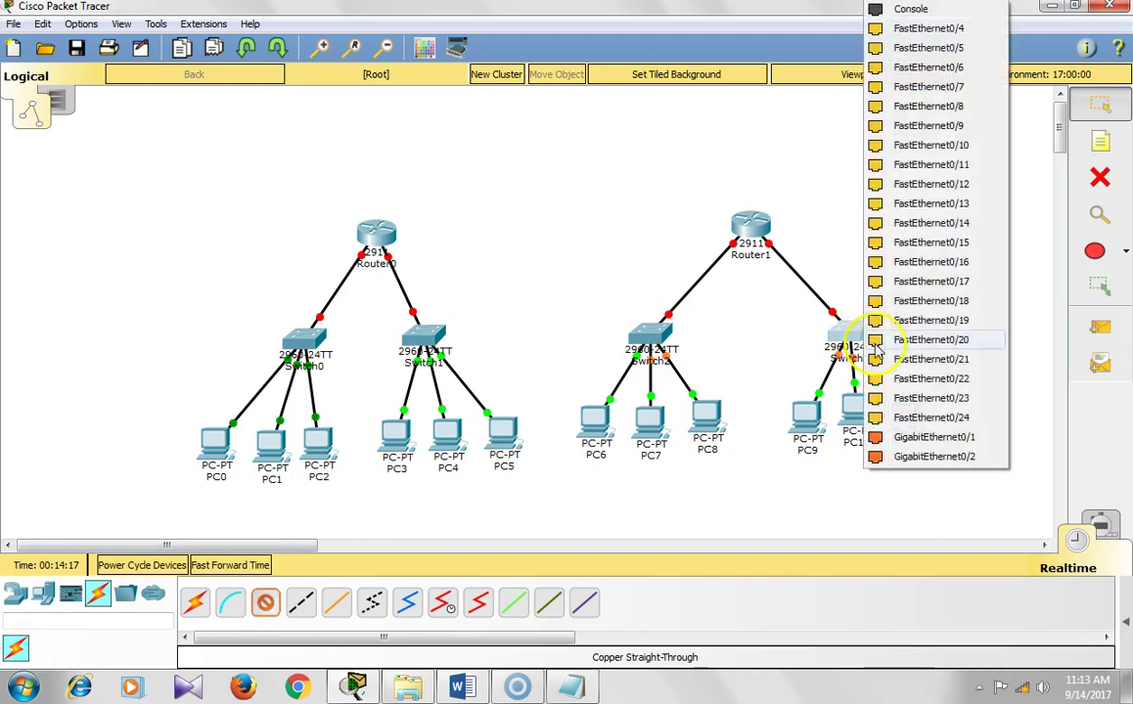
{"action": "left_click", "coordinate": [929, 29]}
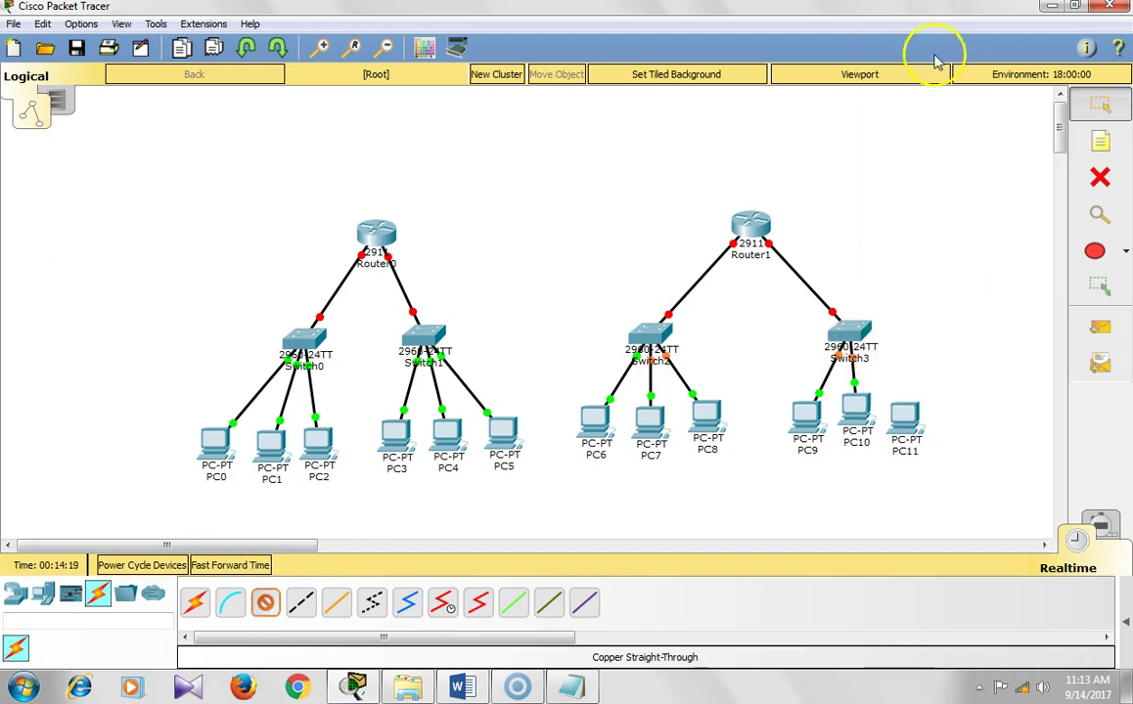
{"action": "left_click", "coordinate": [908, 421]}
{"action": "left_click", "coordinate": [954, 485]}
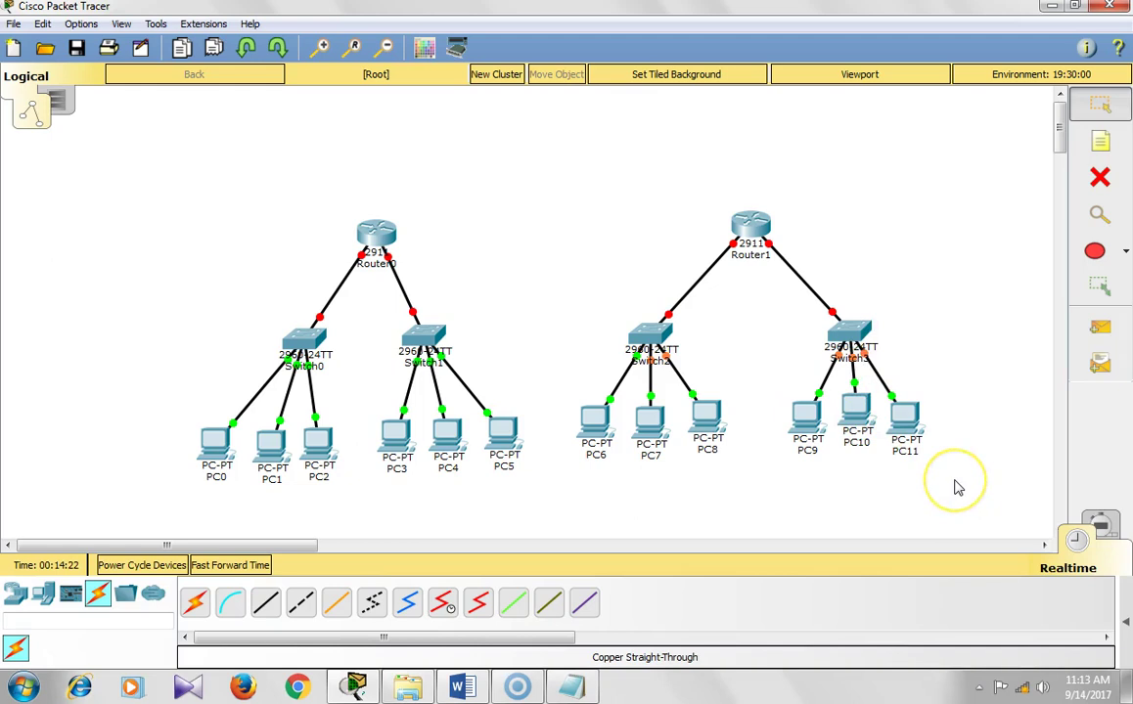
{"action": "left_click", "coordinate": [453, 613]}
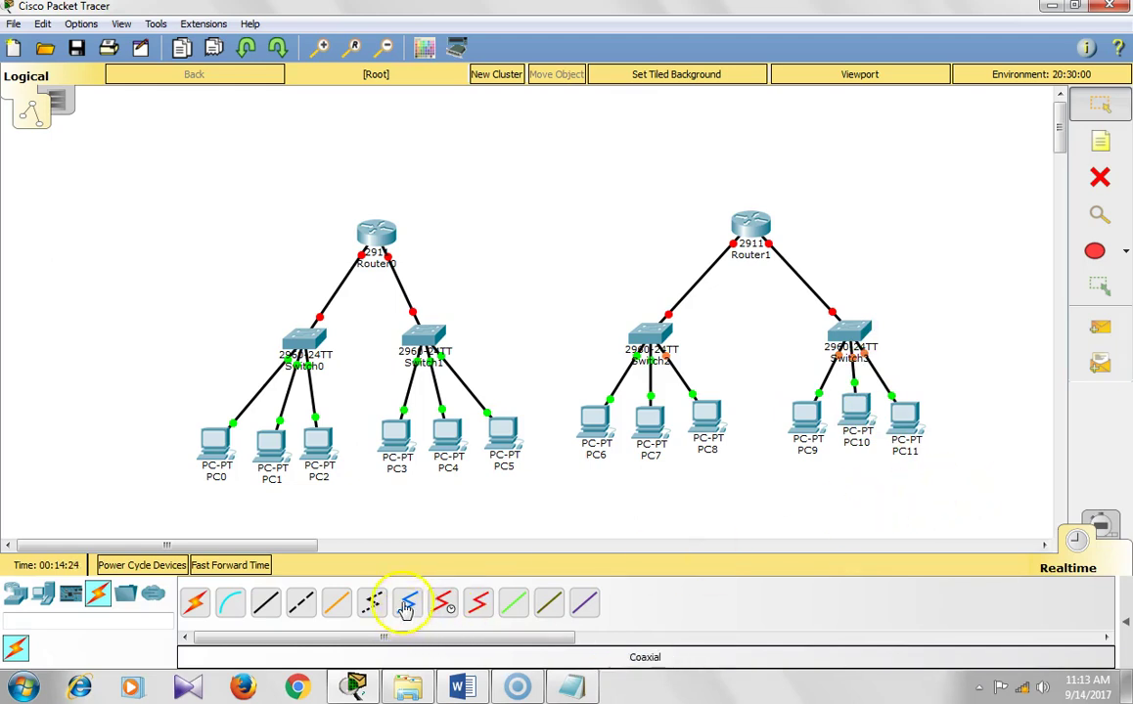
- Connect Router0's serial port to Router1's serial port with a Serial DTE cable
{"action": "left_click", "coordinate": [470, 612]}
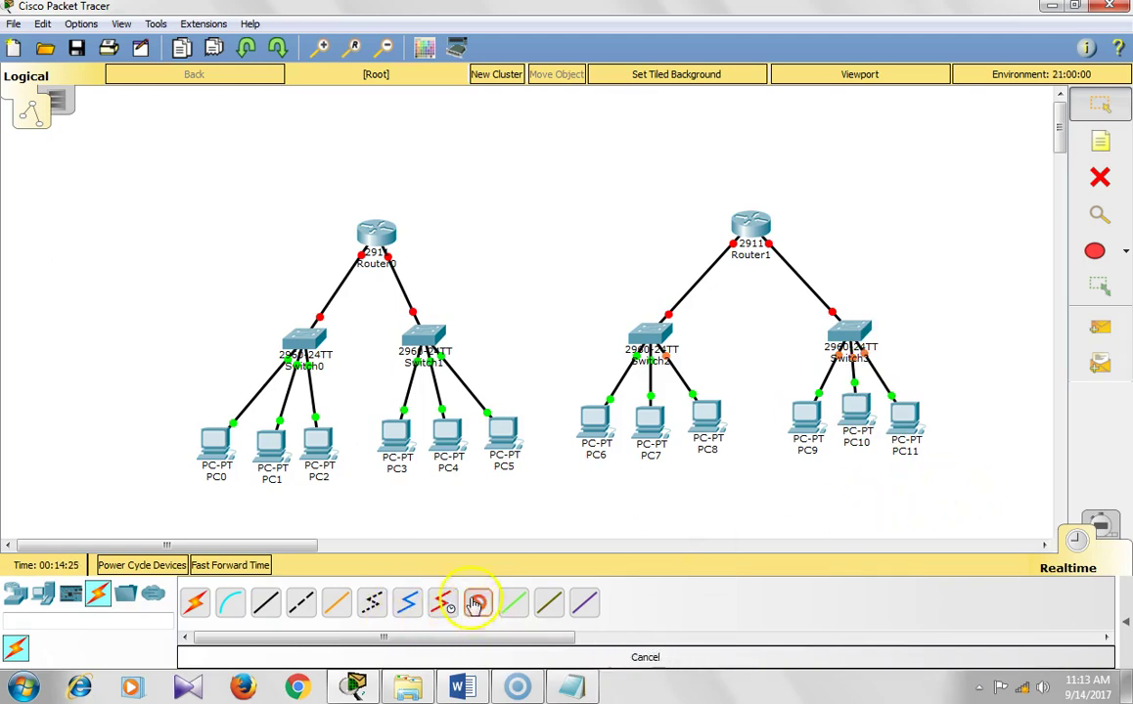
{"action": "left_click", "coordinate": [377, 233]}
{"action": "left_click", "coordinate": [455, 303]}
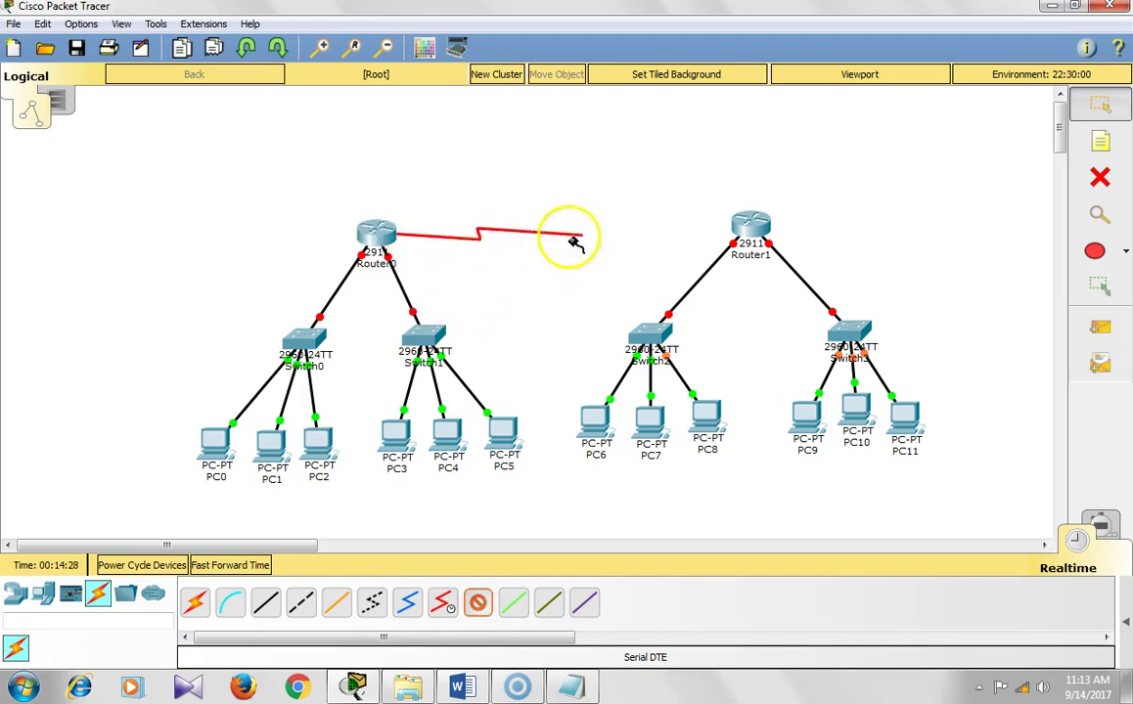
{"action": "left_click", "coordinate": [748, 224]}
{"action": "left_click", "coordinate": [806, 296]}
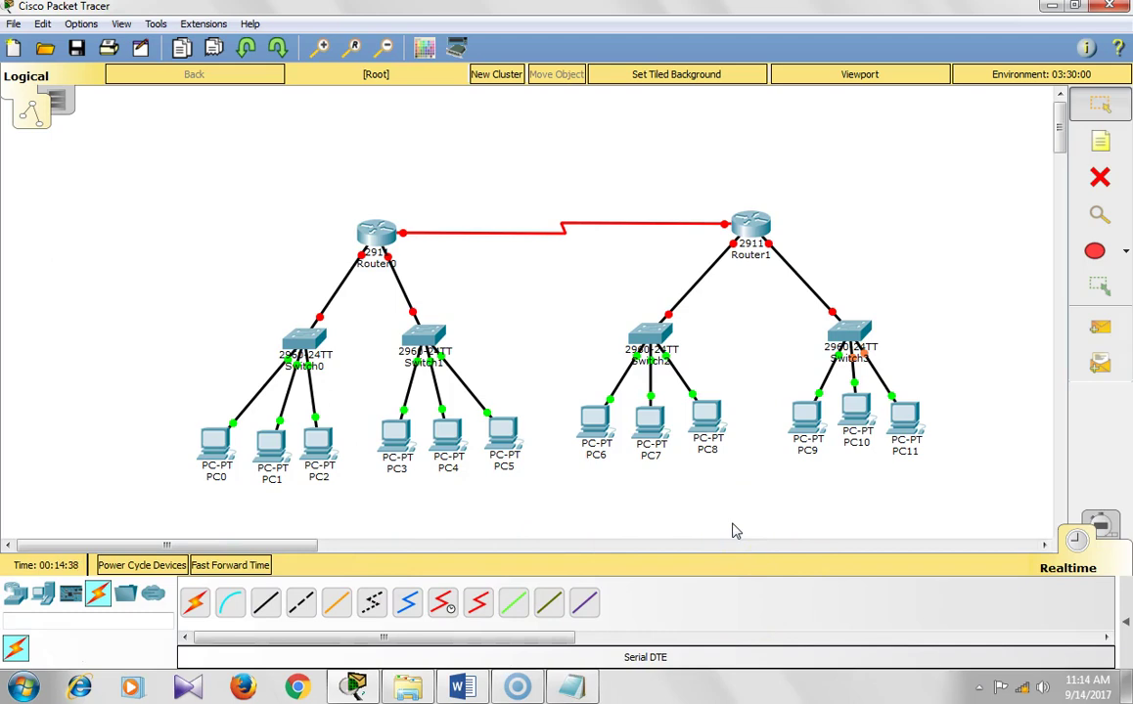
- Check the requirements in Notepad, and add the notes "class A IP" below Router0's PCs and "Class B IP" above the router link
{"action": "key", "text": "alt+Tab"}
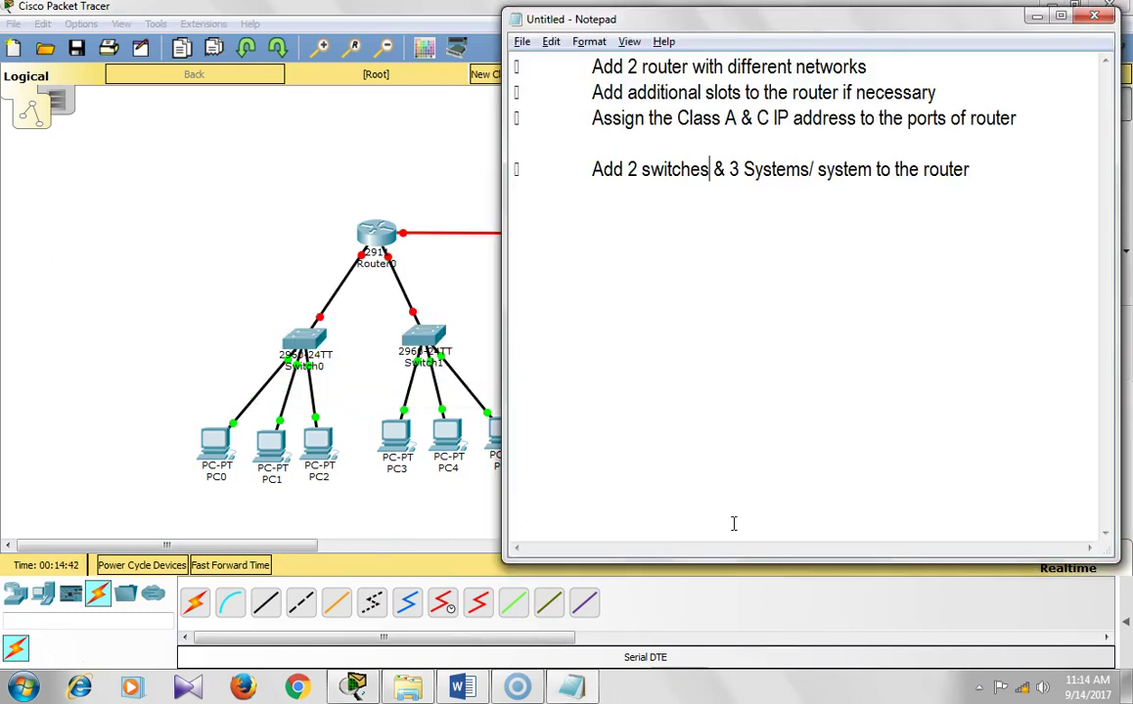
{"action": "key", "text": "alt+Tab"}
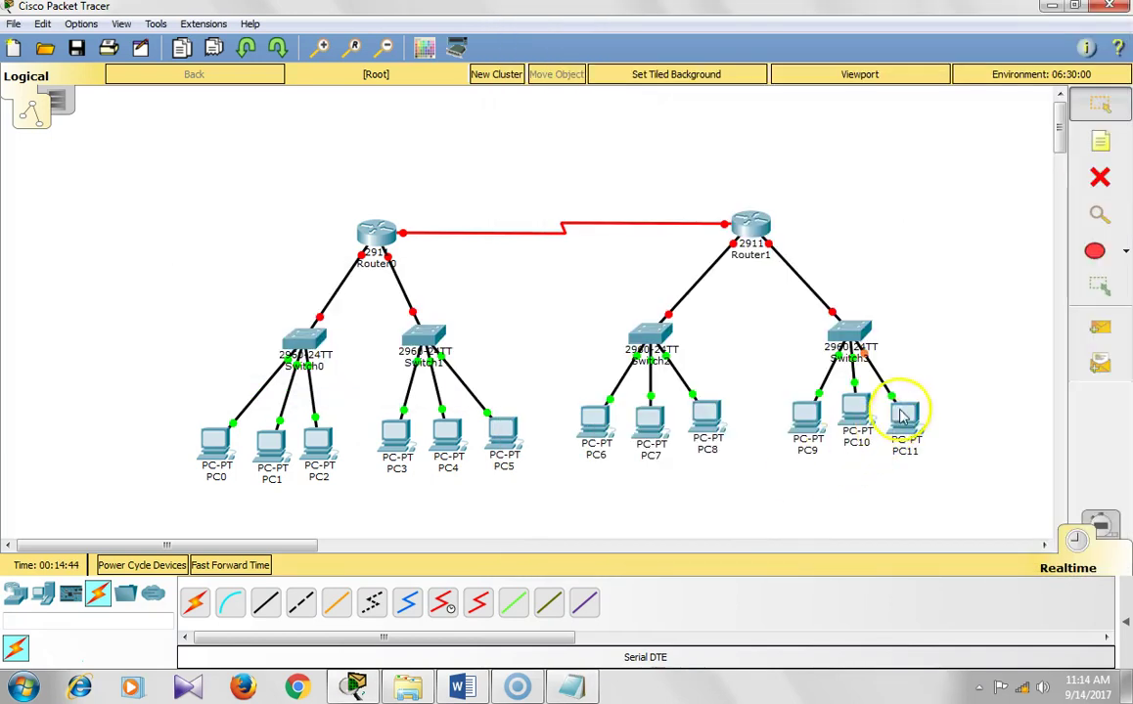
{"action": "left_click", "coordinate": [1110, 146]}
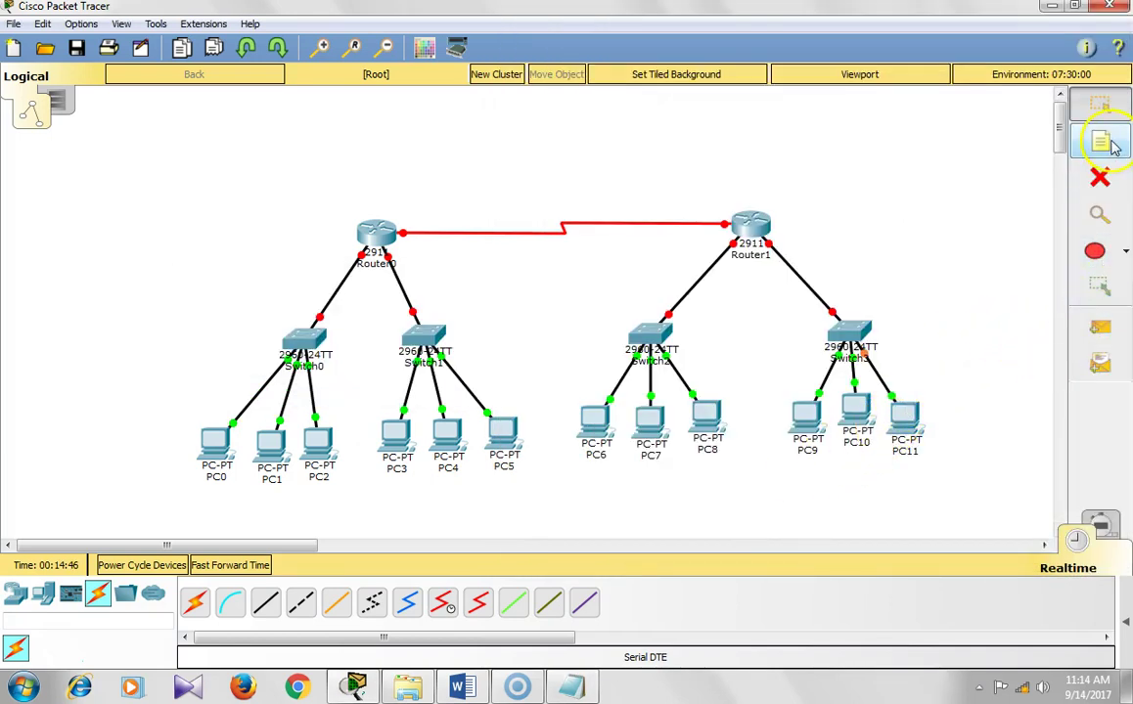
{"action": "left_click", "coordinate": [350, 522]}
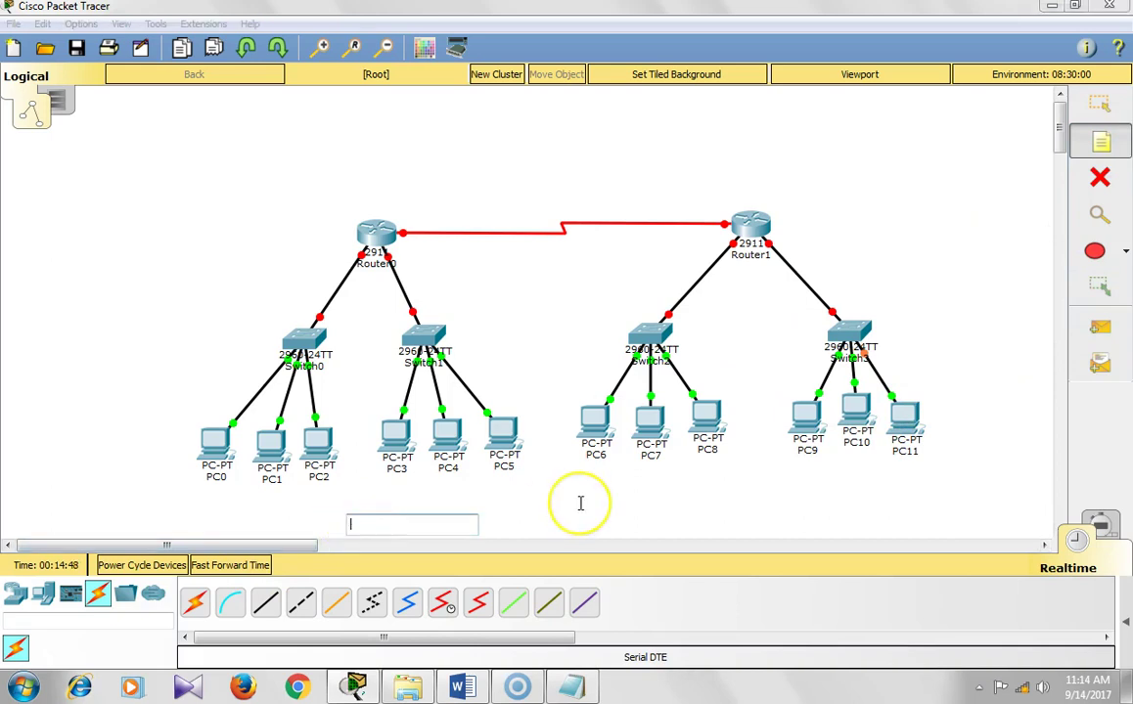
{"action": "type", "text": "dlass A IP"}
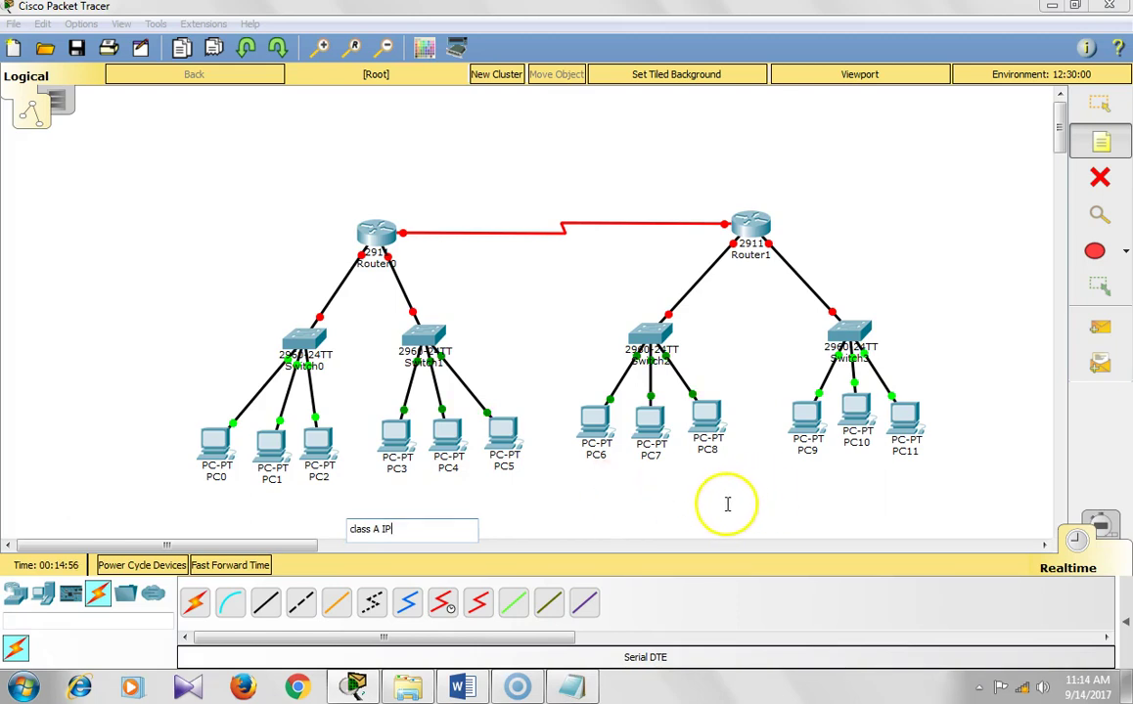
{"action": "left_click", "coordinate": [541, 188]}
{"action": "type", "text": "Class B IP"}
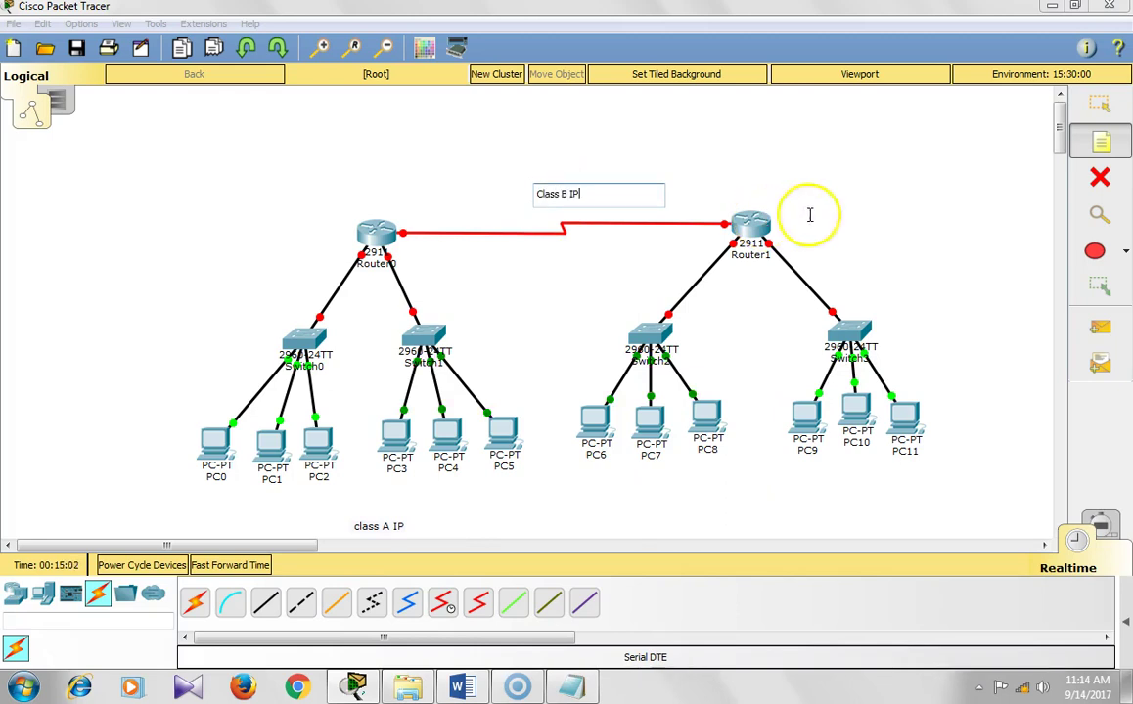
- Add a note reading "CLASS" below PC9 and recheck the IP class requirement in Notepad
{"action": "left_click", "coordinate": [763, 486]}
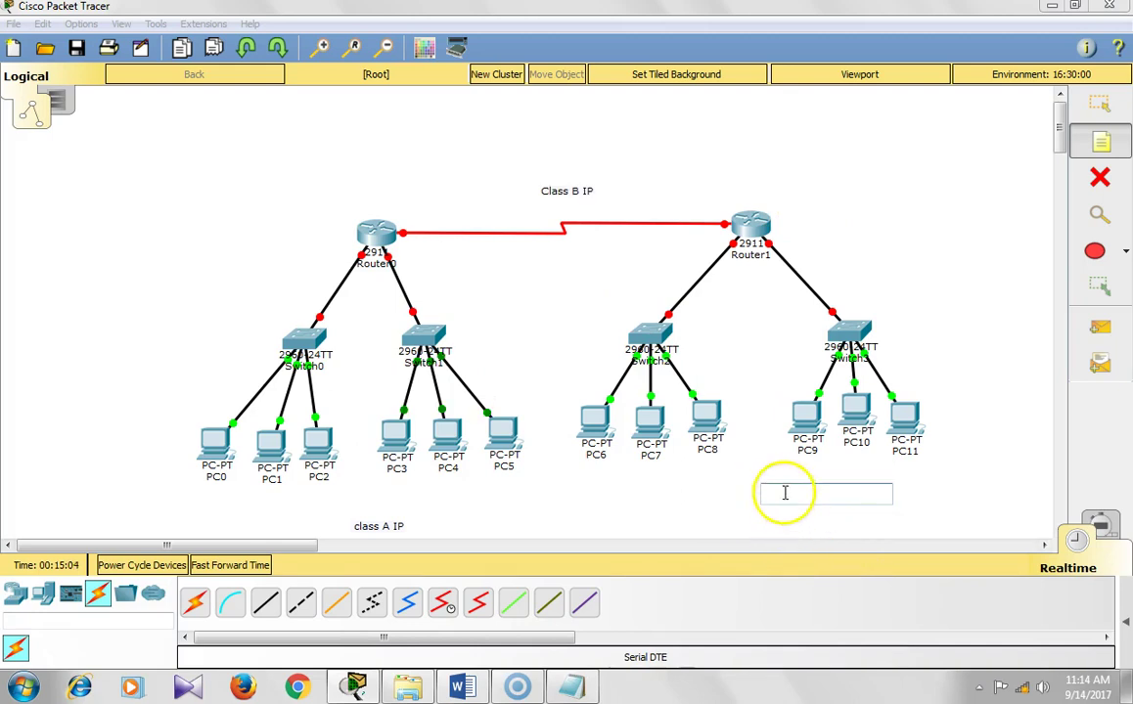
{"action": "type", "text": "CLASS"}
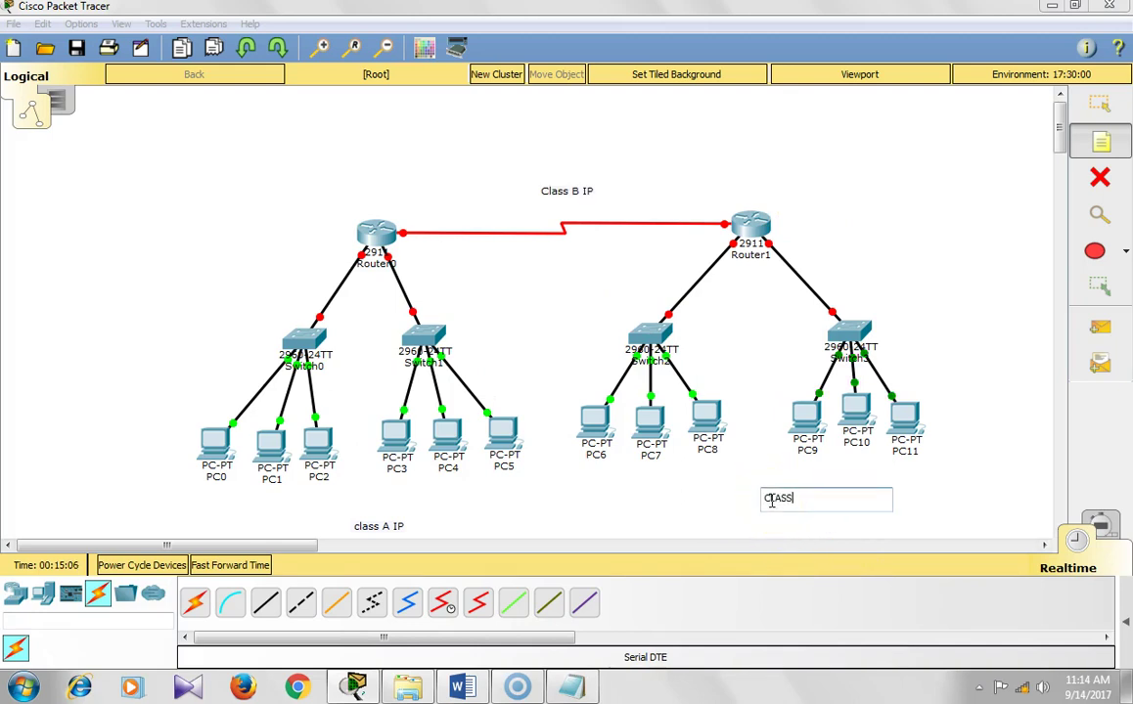
{"action": "type", "text": " C"}
{"action": "key", "text": "alt+Tab"}
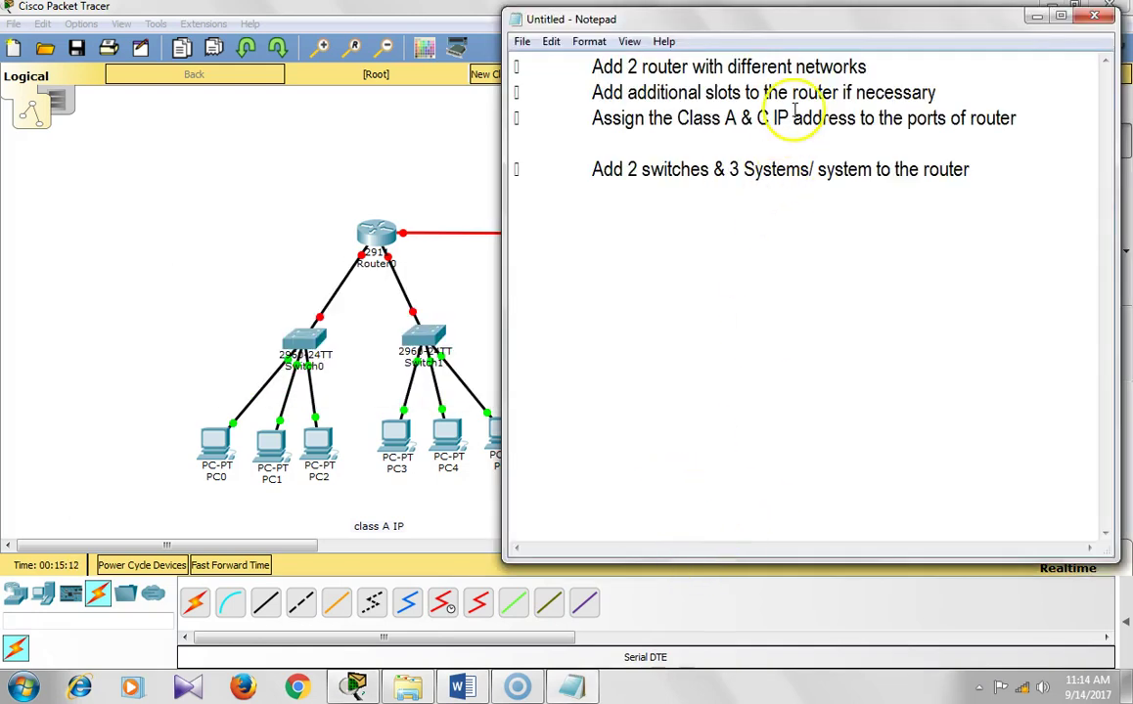
{"action": "key", "text": "alt+Tab"}
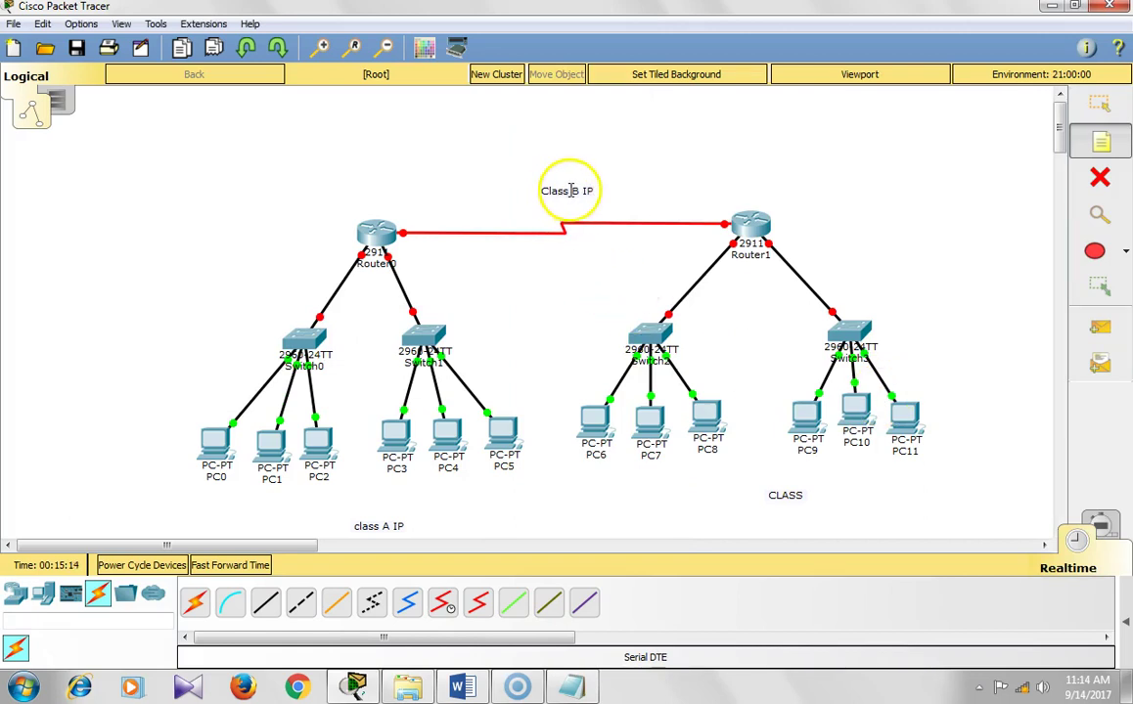
- Change the note above the router-to-router link to "Class C IP"
{"action": "double_click", "coordinate": [572, 192]}
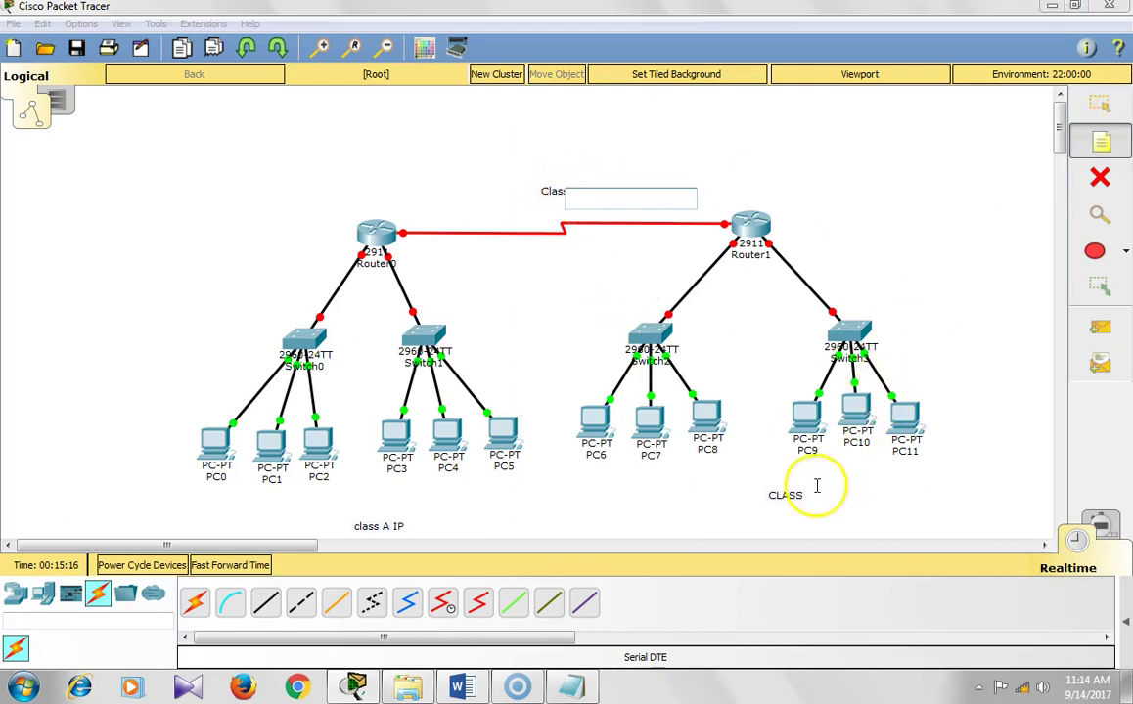
{"action": "left_click", "coordinate": [1087, 120]}
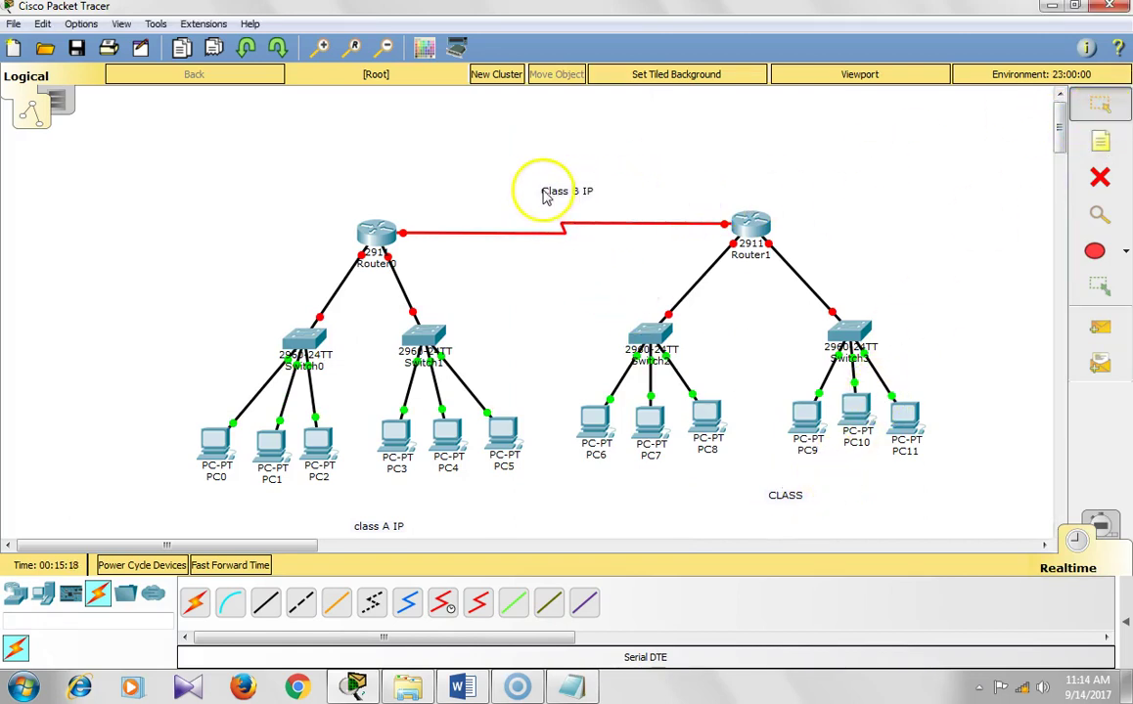
{"action": "double_click", "coordinate": [582, 193]}
{"action": "key", "text": "Right"}
{"action": "key", "text": "Right"}
{"action": "key", "text": "Right"}
{"action": "key", "text": "Right"}
{"action": "key", "text": "Right"}
{"action": "key", "text": "Right"}
{"action": "key", "text": "Right"}
{"action": "key", "text": "Right"}
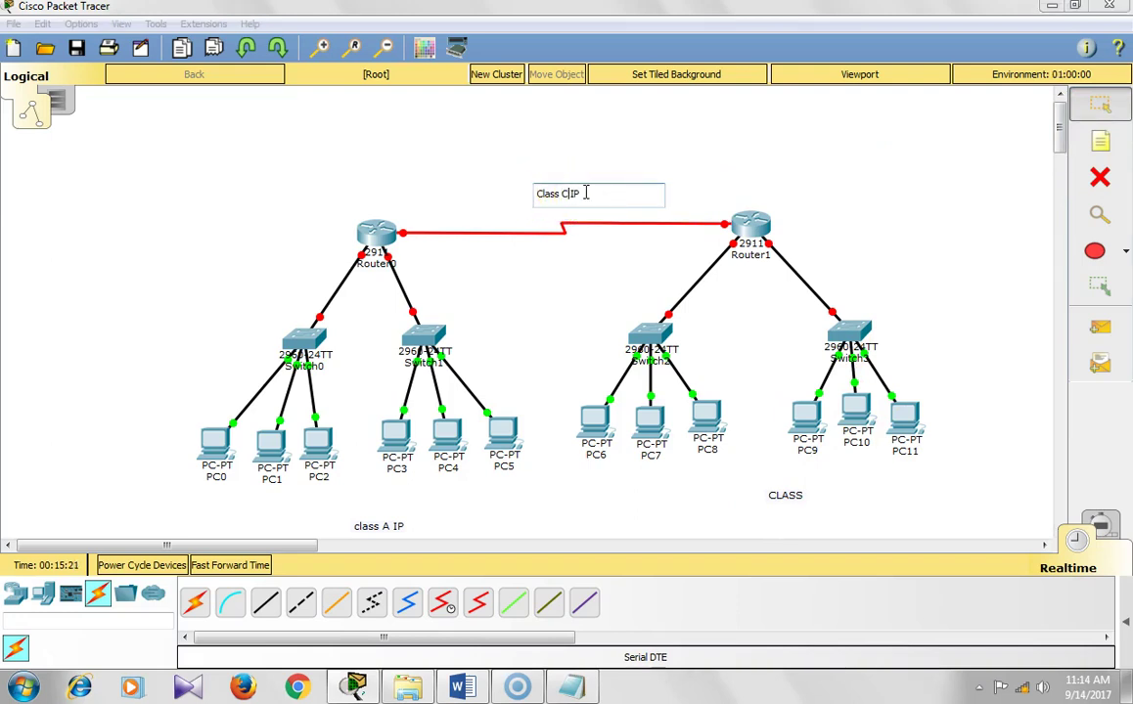
- Complete the unfinished note below Router1's PCs so it reads "CLASS B IP"
{"action": "left_click", "coordinate": [1100, 109]}
{"action": "double_click", "coordinate": [794, 496]}
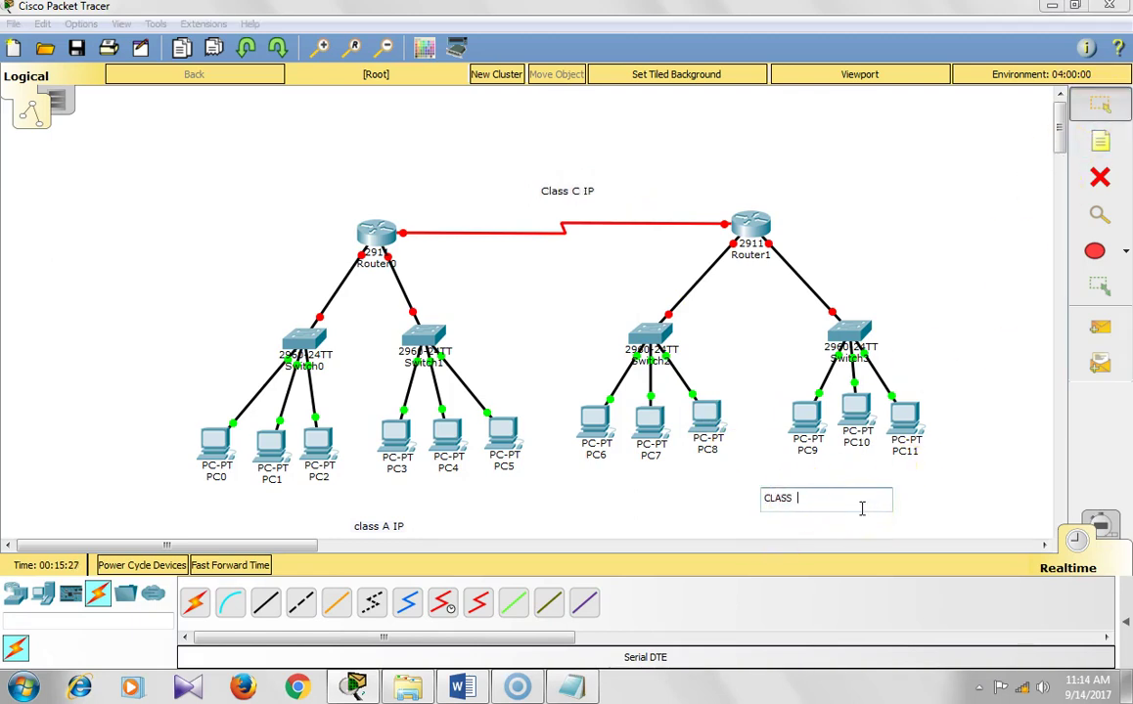
{"action": "left_click", "coordinate": [805, 499]}
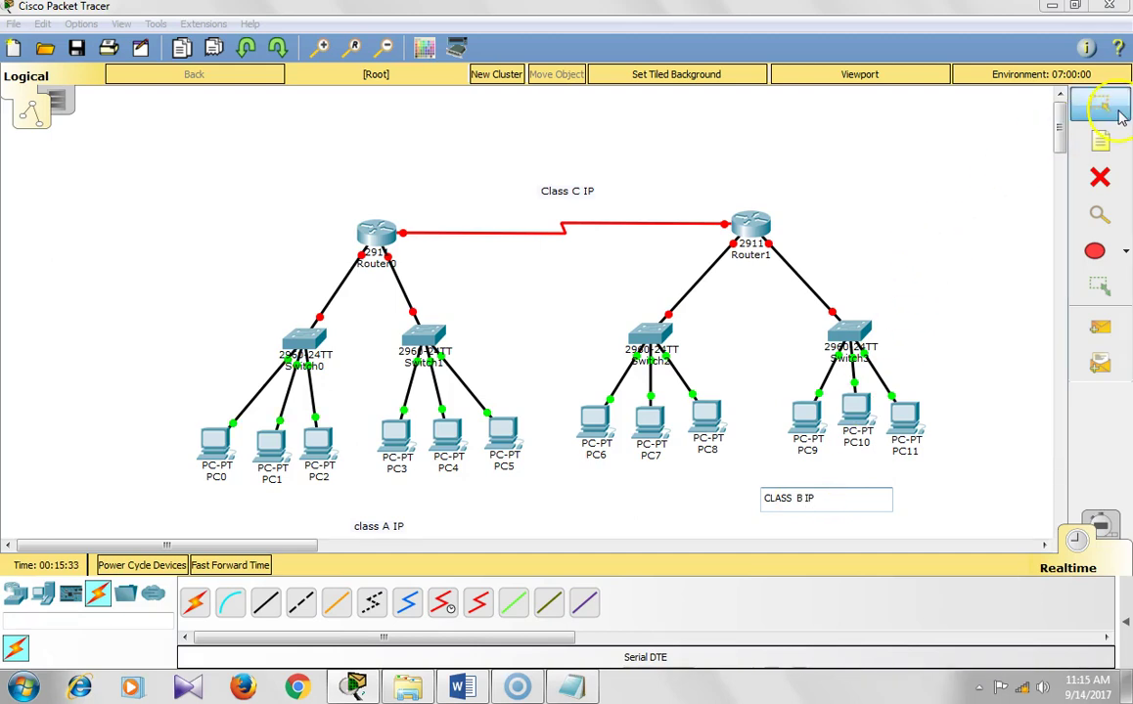
{"action": "left_click", "coordinate": [1094, 208]}
- Recheck the requirements in Notepad, and give Router0's GigabitEthernet0/0 the IP address 10.1.1.1 with mask 255.0.0.0 and the port on
{"action": "key", "text": "alt+Tab"}
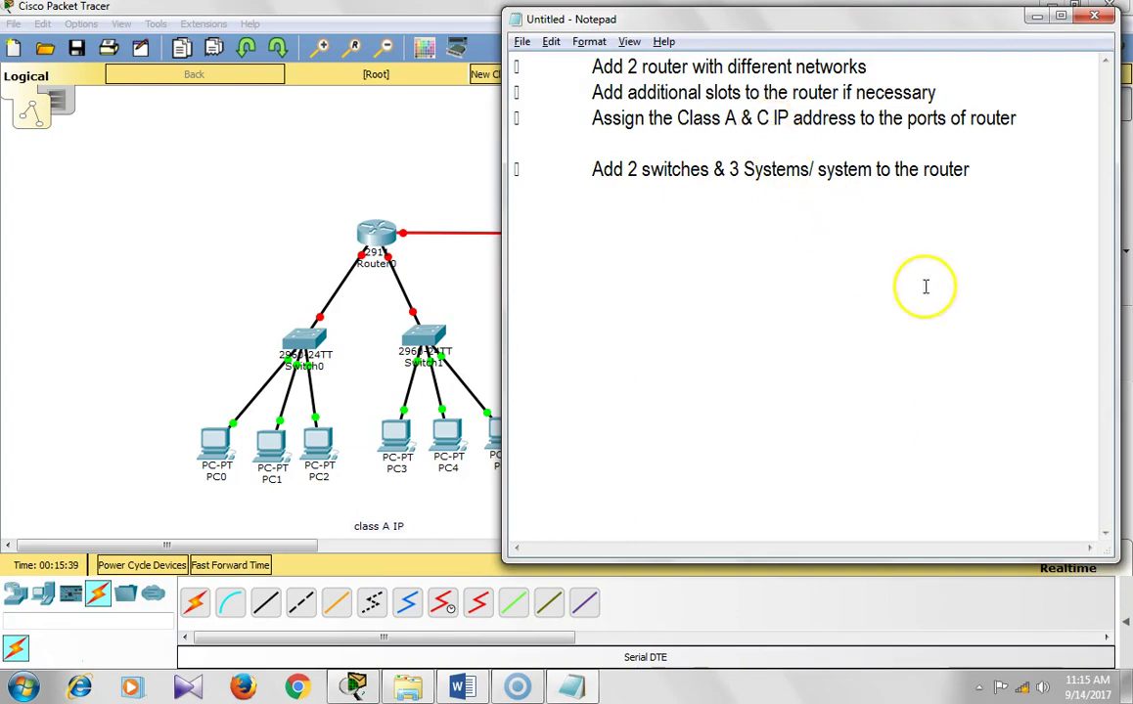
{"action": "left_click", "coordinate": [712, 220]}
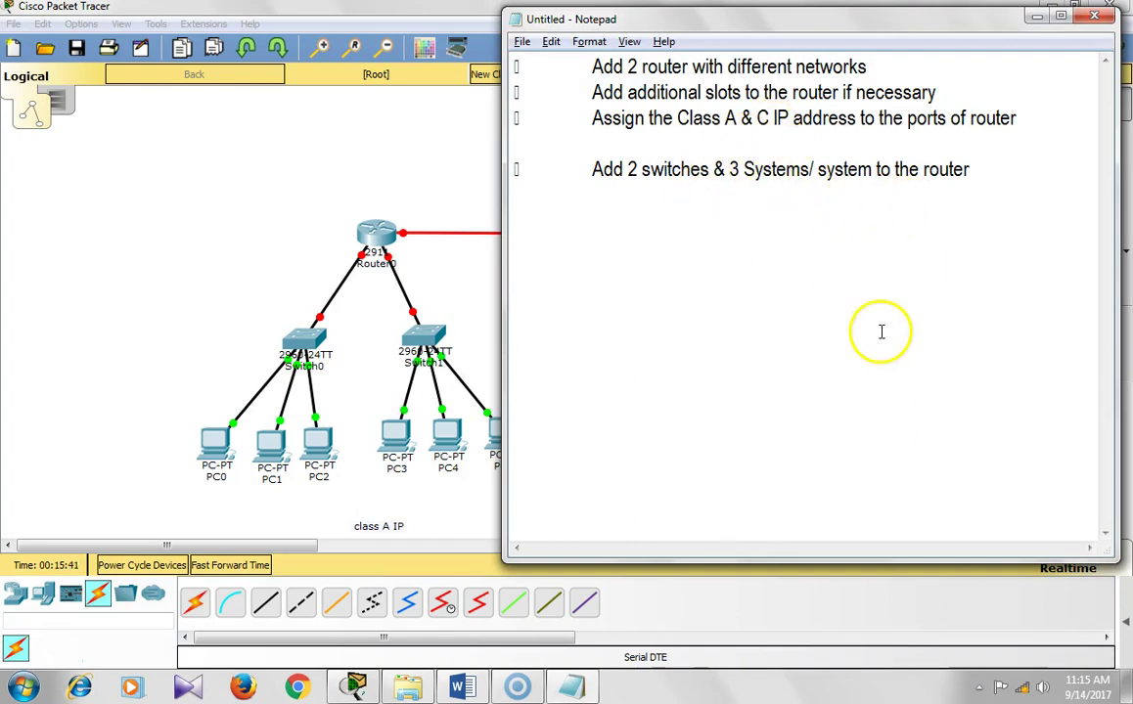
{"action": "key", "text": "alt+Tab"}
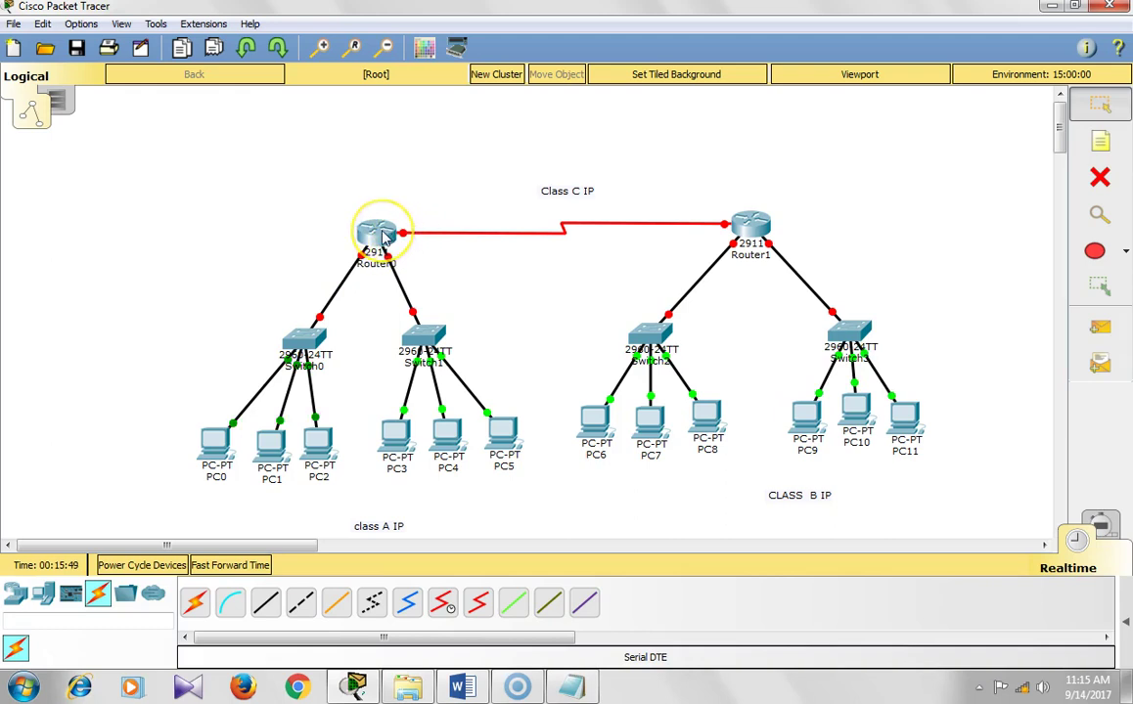
{"action": "mouse_move", "coordinate": [385, 238]}
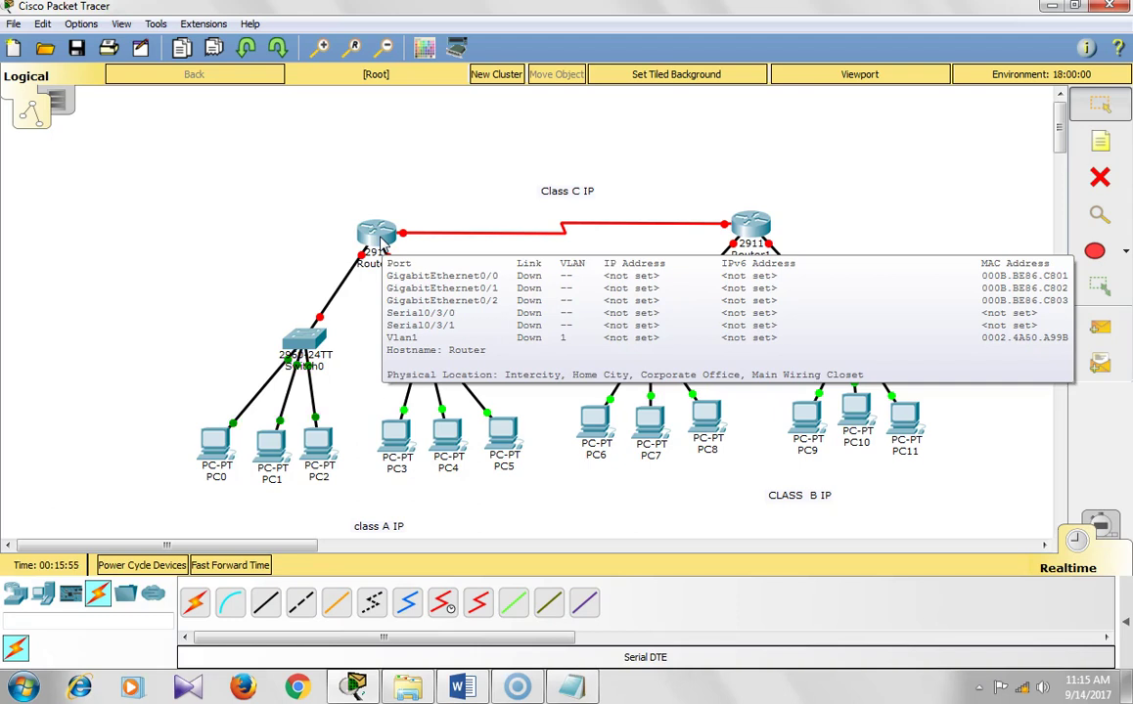
{"action": "left_click", "coordinate": [383, 243]}
{"action": "left_click", "coordinate": [423, 163]}
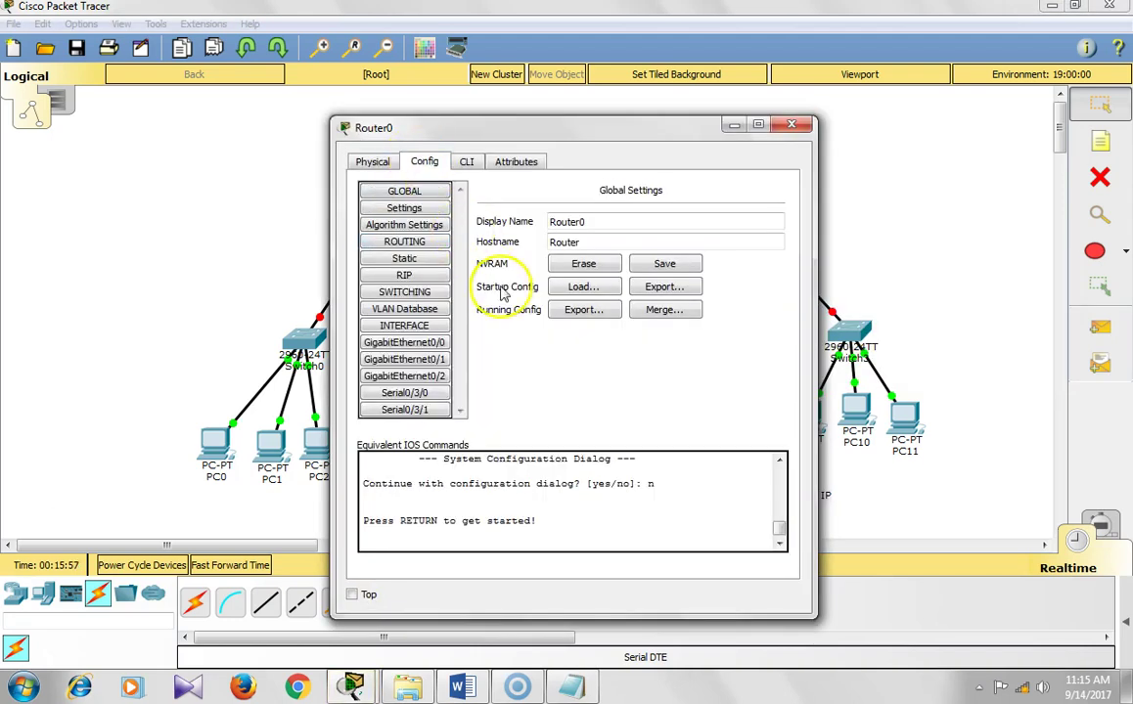
{"action": "left_click", "coordinate": [438, 343]}
{"action": "left_click", "coordinate": [694, 295]}
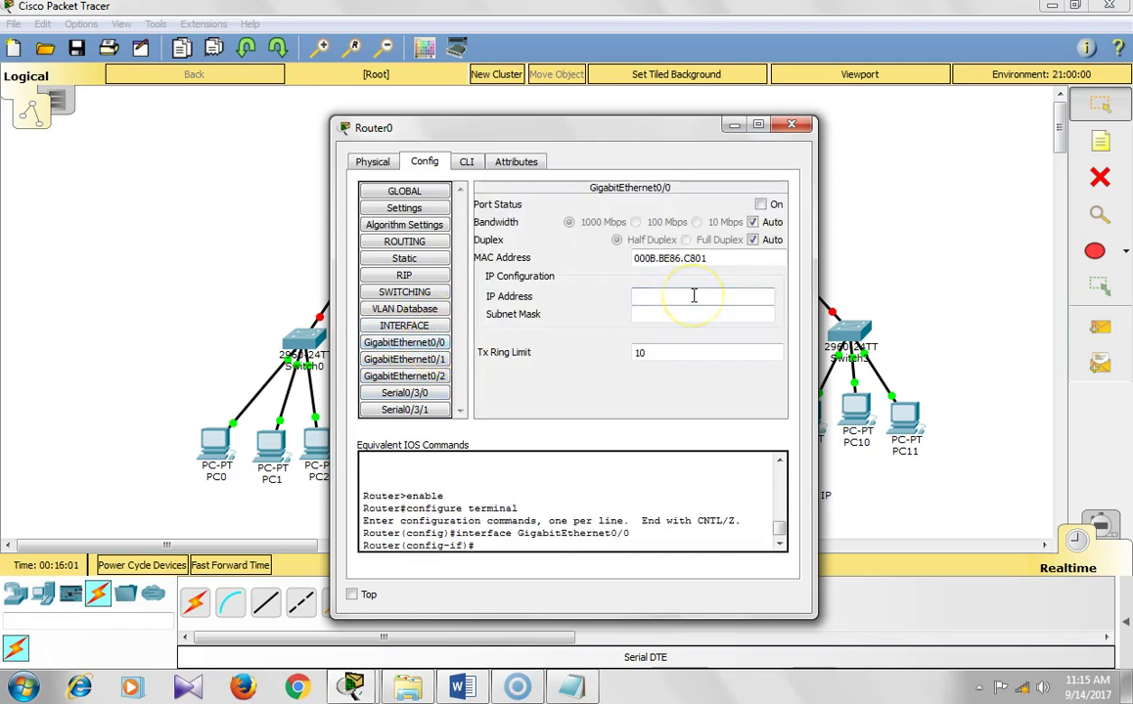
{"action": "type", "text": "10.1.1.1"}
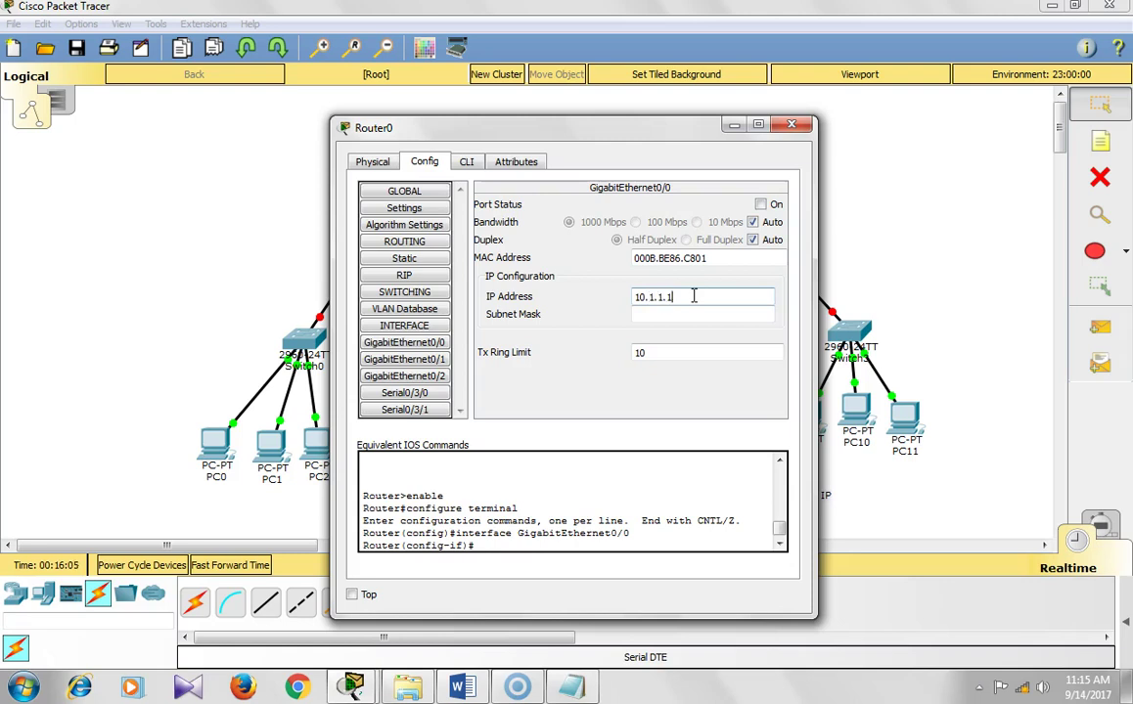
{"action": "left_click", "coordinate": [686, 314]}
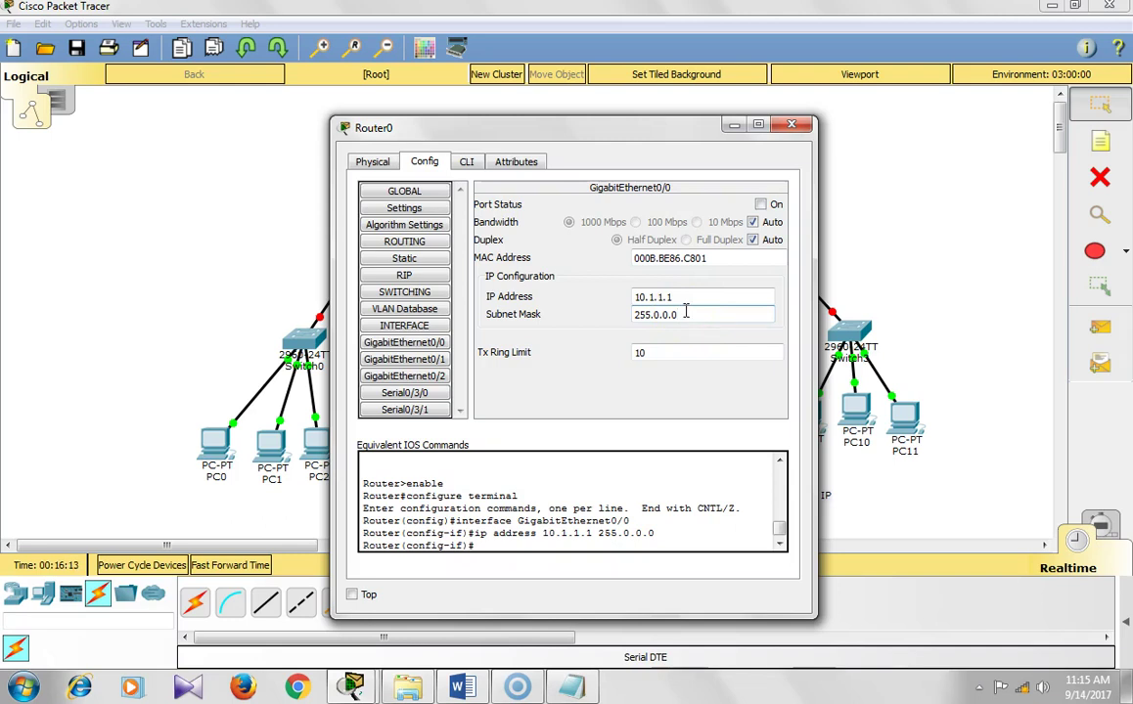
{"action": "left_click_drag", "start_coordinate": [591, 140], "coordinate": [638, 167]}
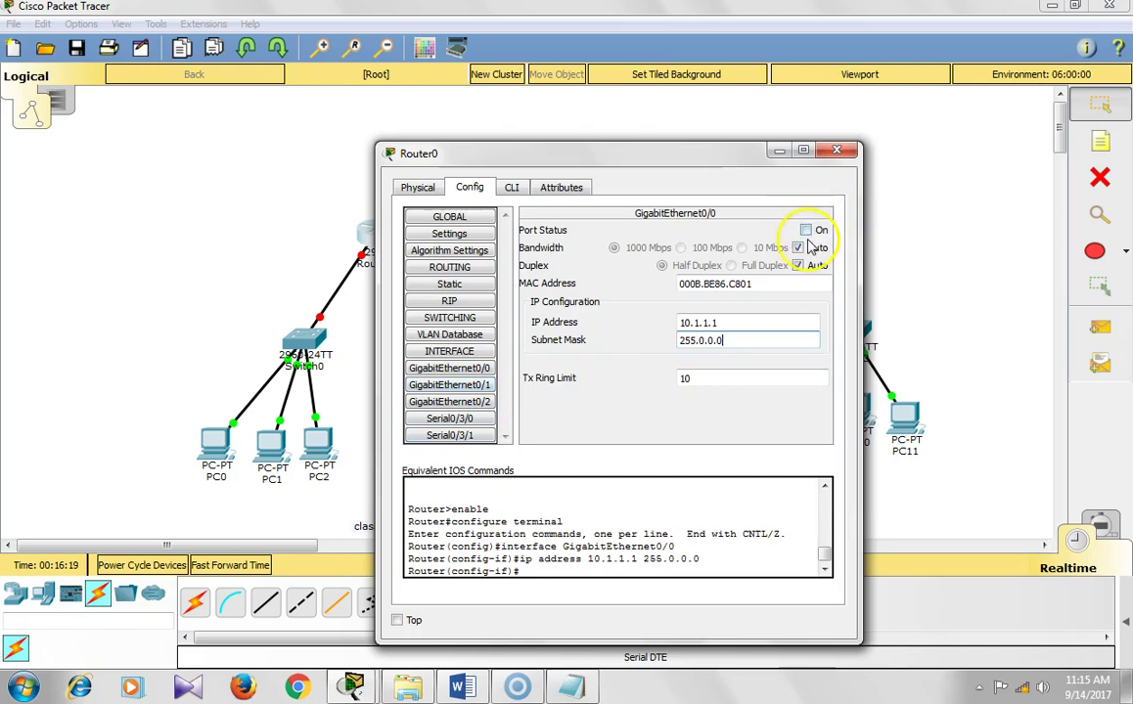
{"action": "left_click", "coordinate": [806, 230]}
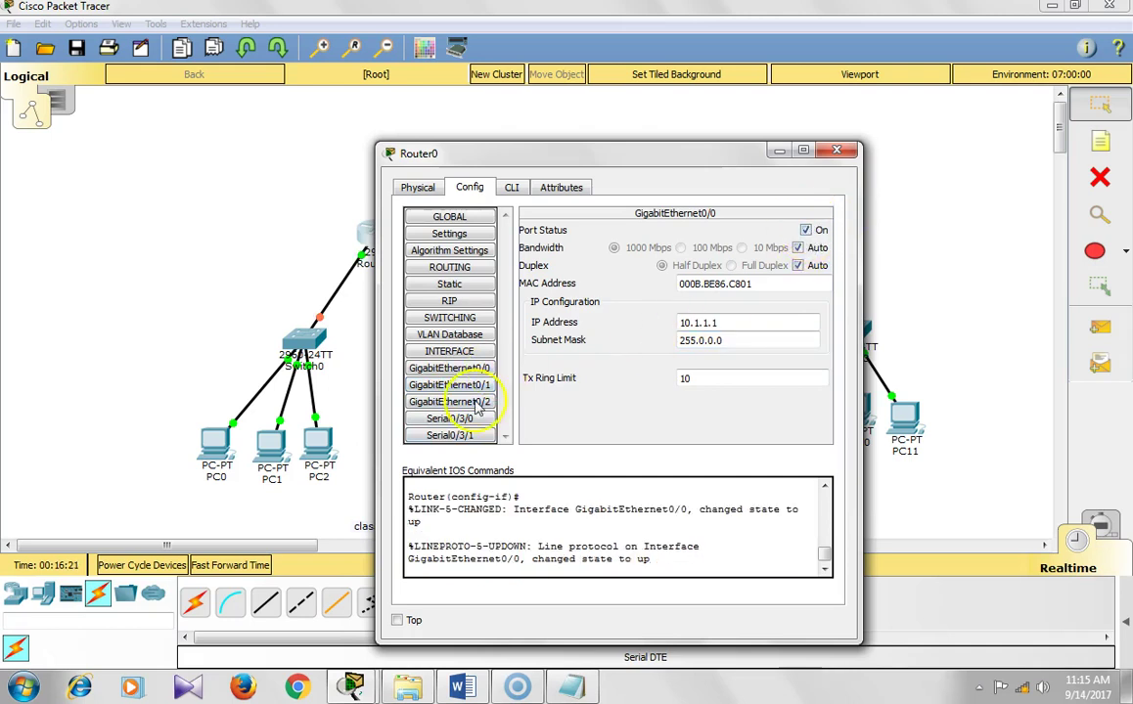
- Configure Router0's GigabitEthernet0/1 with IP address 11.1.1.1 and subnet mask 255.0.0.0, and turn the port on
{"action": "left_click", "coordinate": [449, 384]}
{"action": "left_click", "coordinate": [687, 322]}
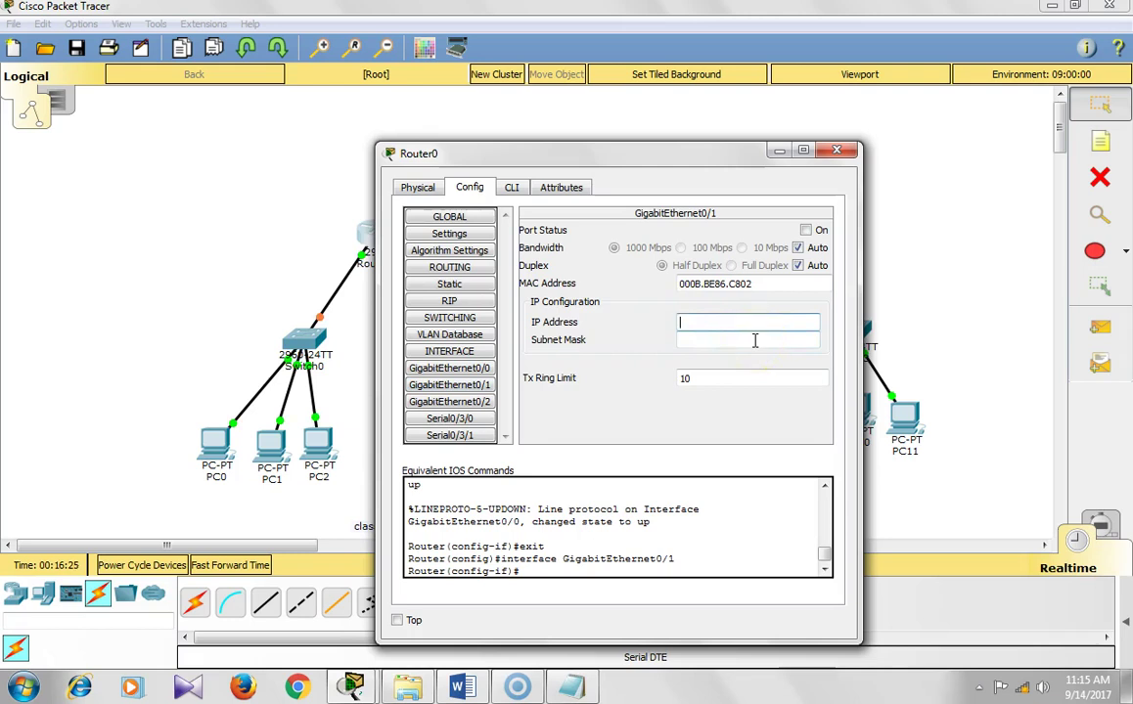
{"action": "type", "text": "11.1.1.1"}
{"action": "left_click", "coordinate": [755, 340]}
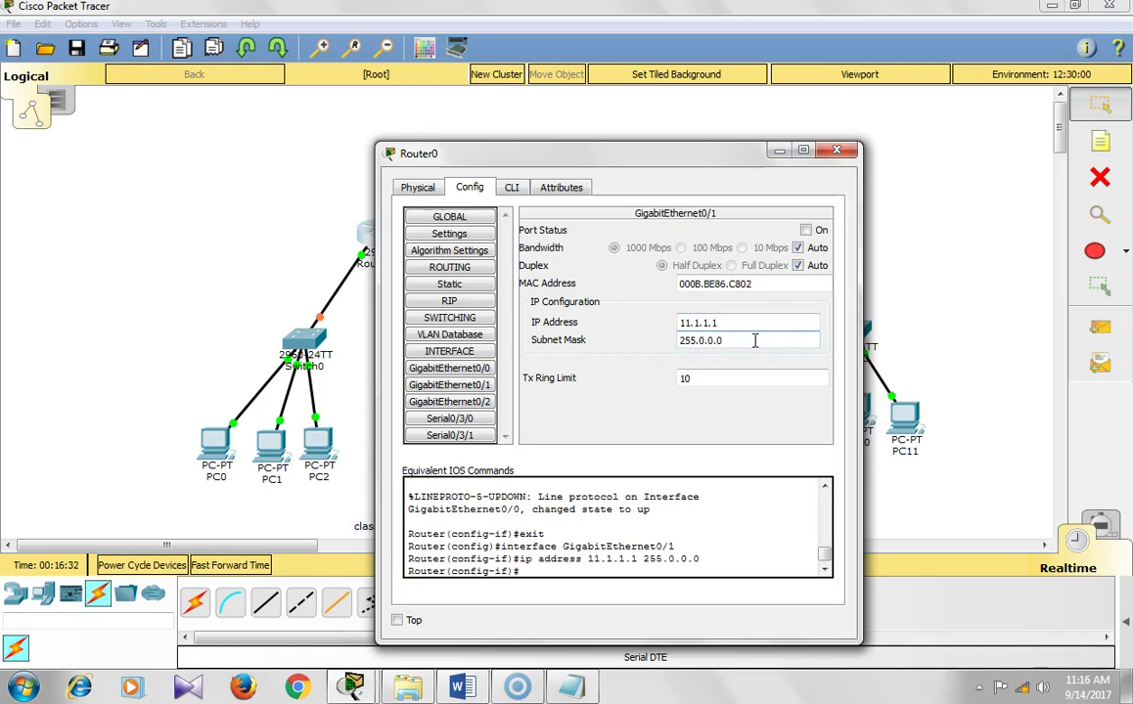
{"action": "left_click", "coordinate": [805, 230]}
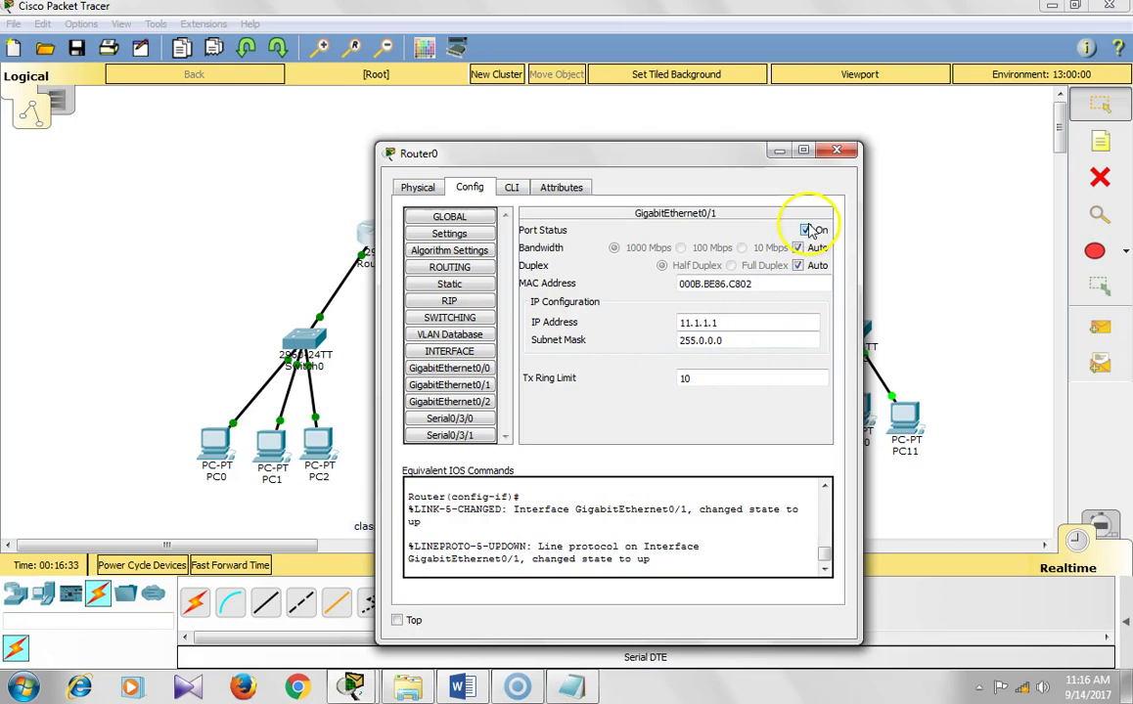
- Configure Router0's Serial0/3/0 with IP address 192.168.2.1 and subnet mask 255.255.255.0, and turn the port on
{"action": "left_click", "coordinate": [467, 420]}
{"action": "left_click", "coordinate": [701, 301]}
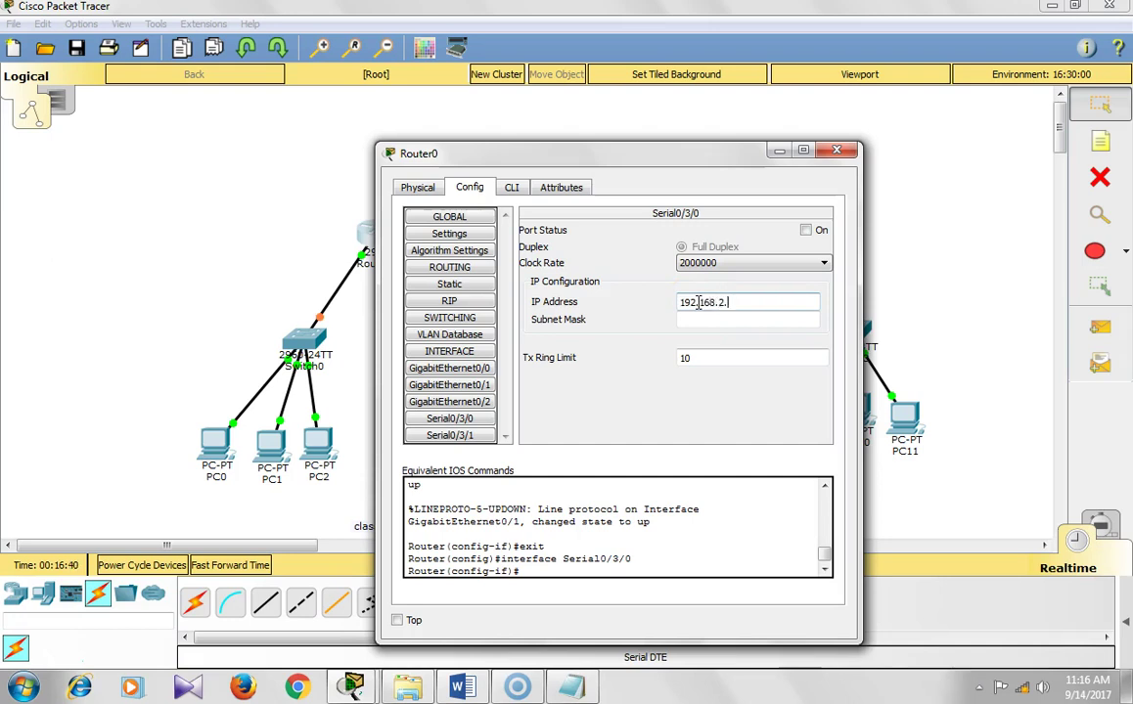
{"action": "left_click", "coordinate": [693, 325]}
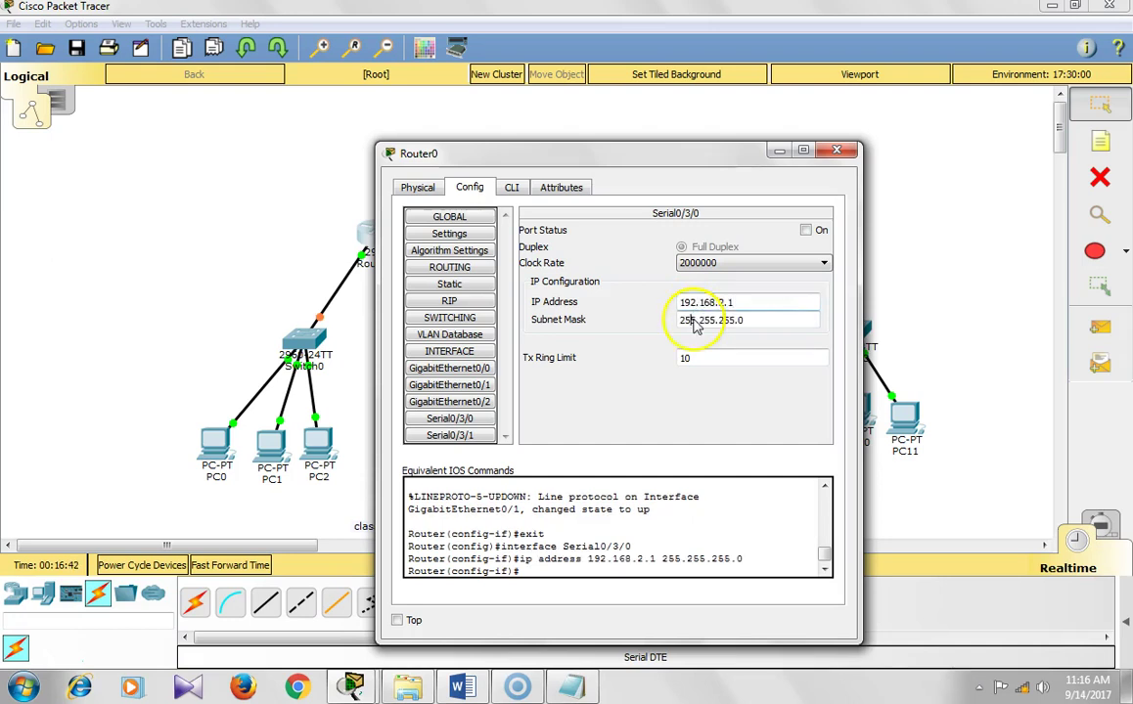
{"action": "left_click", "coordinate": [808, 231]}
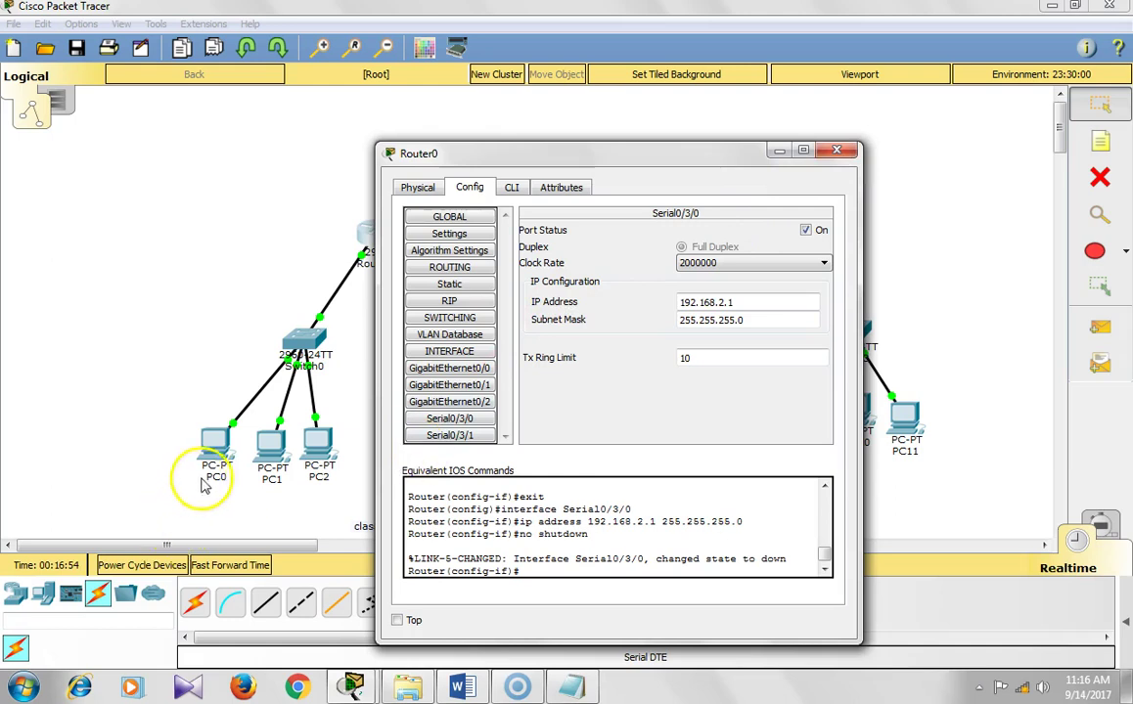
{"action": "left_click_drag", "start_coordinate": [582, 162], "coordinate": [741, 159]}
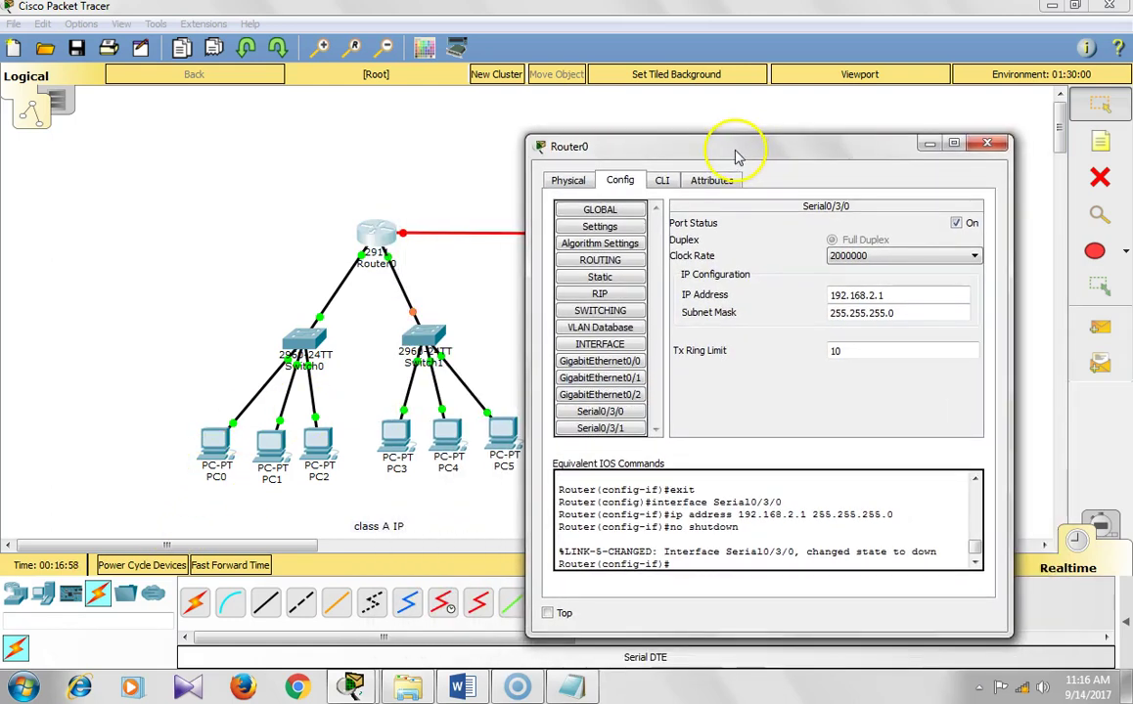
- Give PC0 the static IP address 10.1.1.2, subnet mask 255.0.0.0 and default gateway 10.1.1.1
{"action": "left_click", "coordinate": [223, 460]}
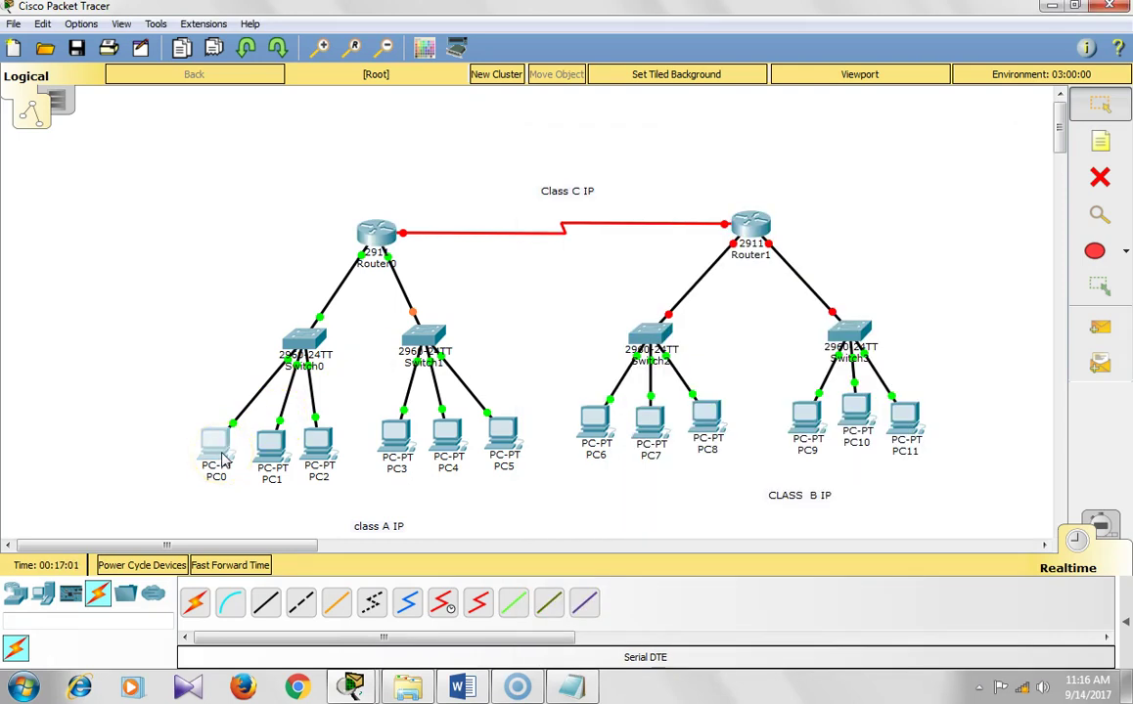
{"action": "left_click", "coordinate": [223, 459]}
{"action": "left_click", "coordinate": [291, 163]}
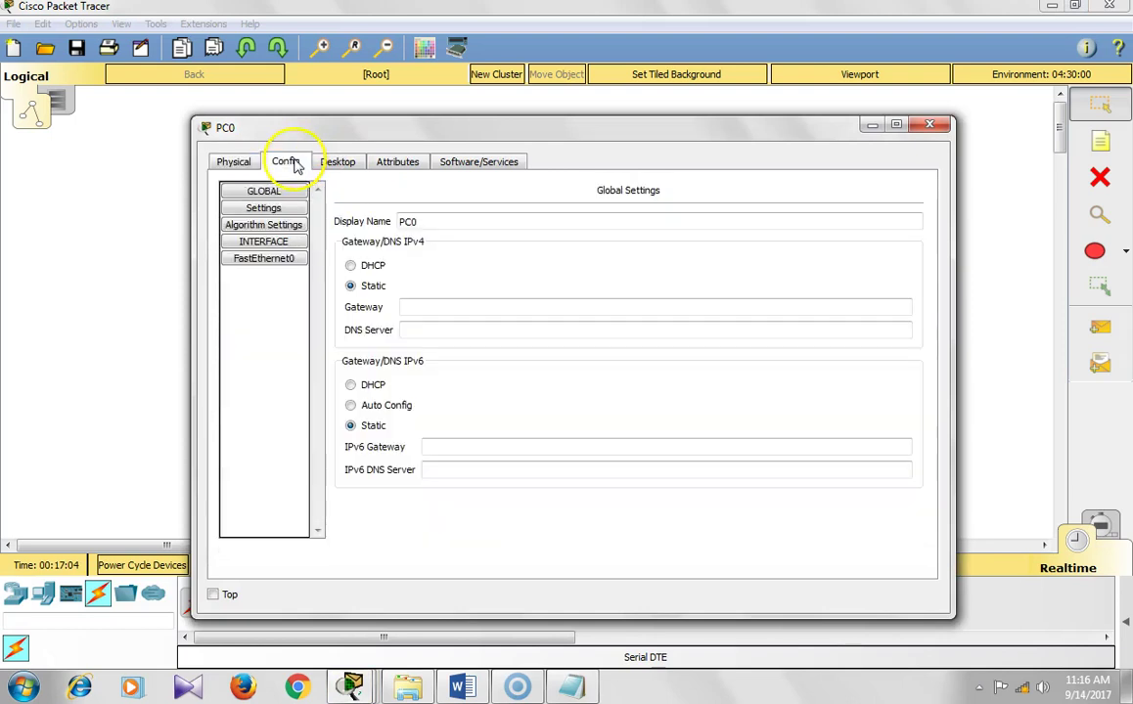
{"action": "left_click", "coordinate": [343, 169]}
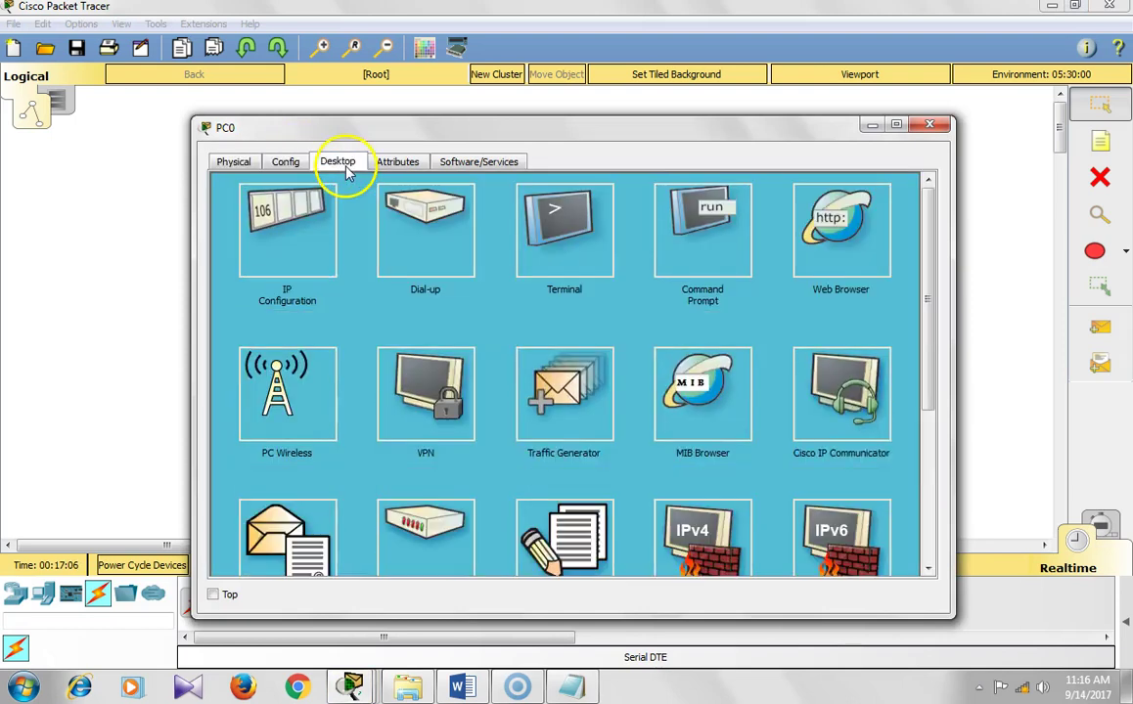
{"action": "left_click", "coordinate": [289, 231]}
{"action": "left_click", "coordinate": [492, 257]}
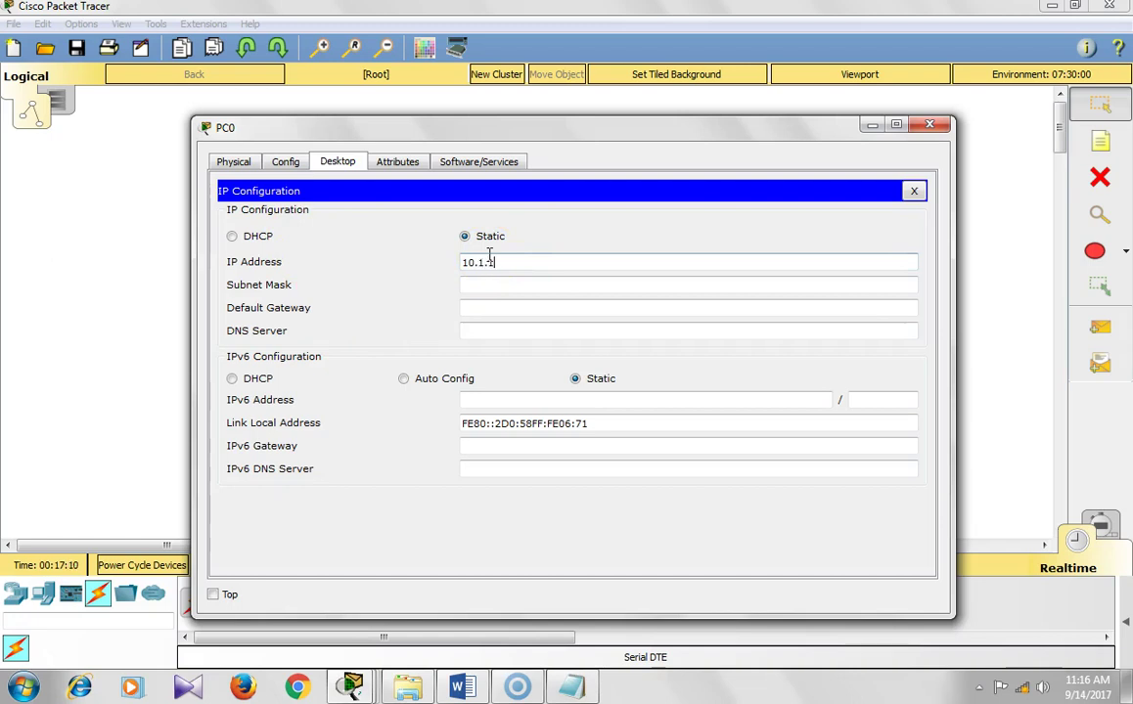
{"action": "type", "text": "10.1.1.2"}
{"action": "left_click", "coordinate": [482, 284]}
{"action": "left_click", "coordinate": [499, 307]}
{"action": "type", "text": "10.1.1.1"}
{"action": "left_click_drag", "start_coordinate": [505, 309], "coordinate": [409, 313]}
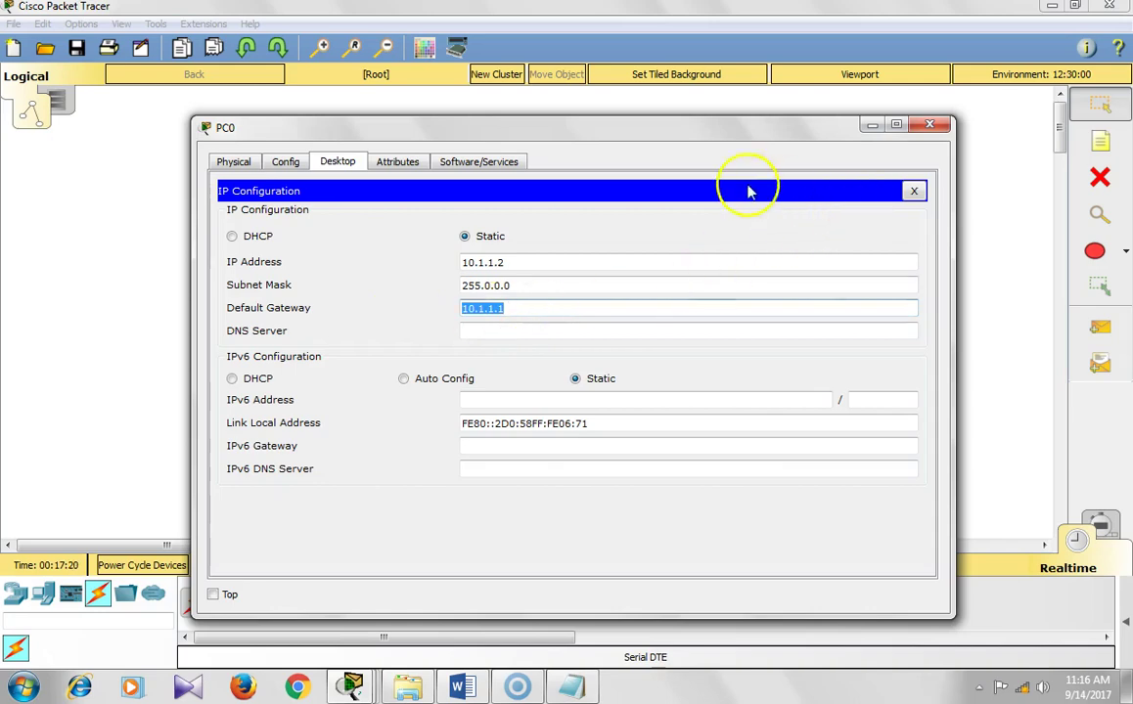
{"action": "left_click", "coordinate": [929, 127]}
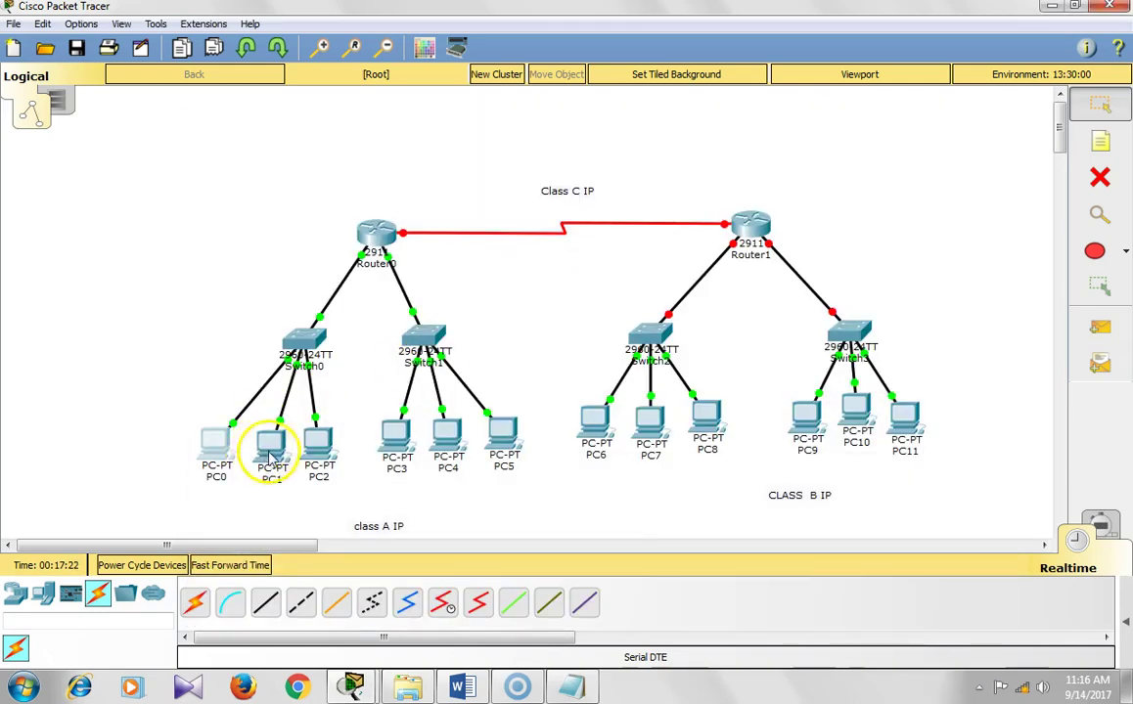
- Configure PC1 with static IP address 10.1.1.3, subnet mask 255.0.0.0 and default gateway 10.1.1.1
{"action": "left_click", "coordinate": [271, 453]}
{"action": "left_click", "coordinate": [337, 159]}
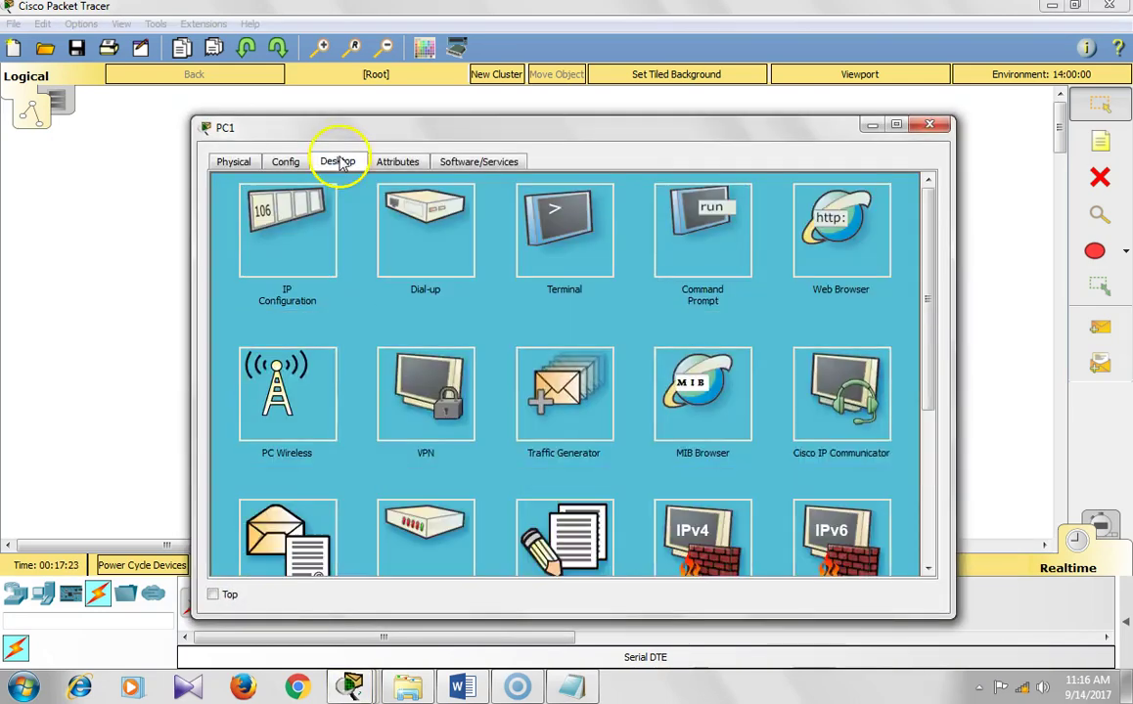
{"action": "left_click", "coordinate": [309, 235]}
{"action": "left_click", "coordinate": [498, 266]}
{"action": "type", "text": "10.1.1.5"}
{"action": "left_click", "coordinate": [492, 289]}
{"action": "left_click", "coordinate": [496, 268]}
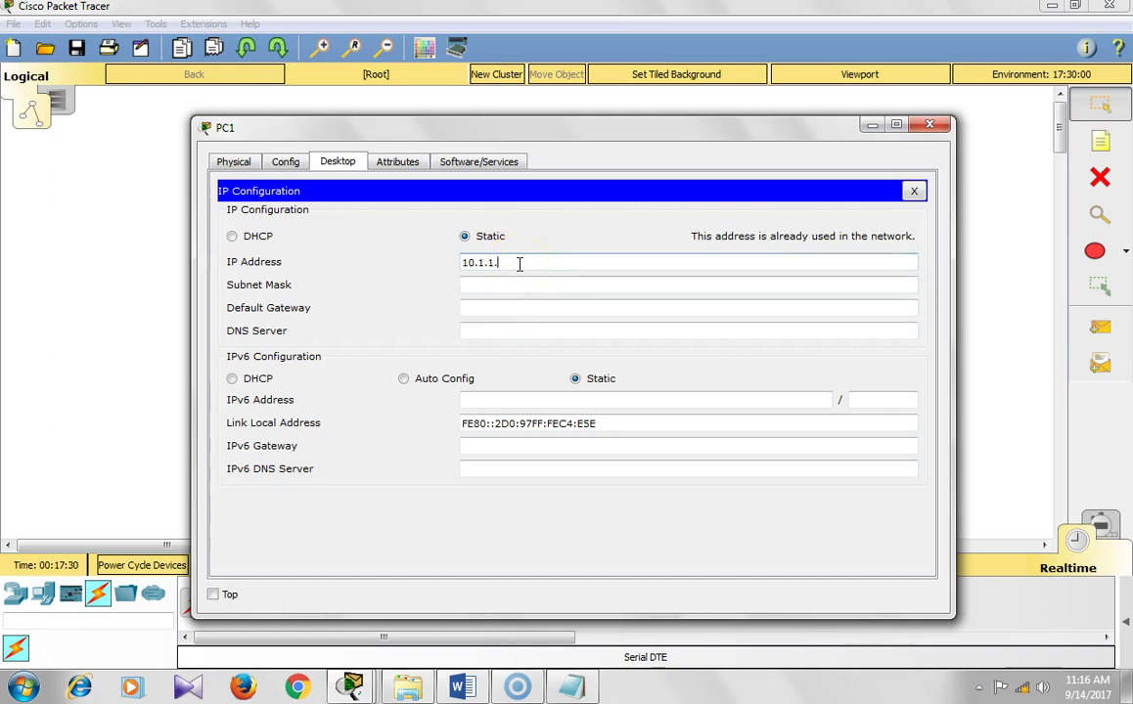
{"action": "left_click", "coordinate": [523, 281]}
{"action": "left_click", "coordinate": [506, 308]}
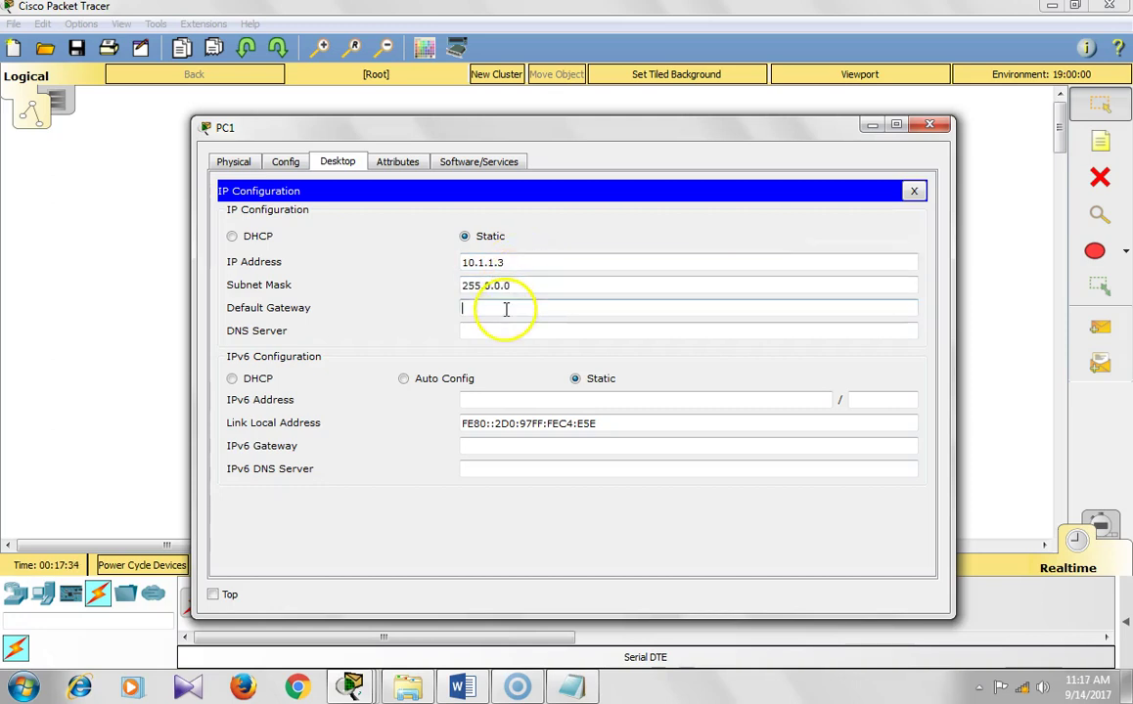
{"action": "type", "text": "10.1.1.1"}
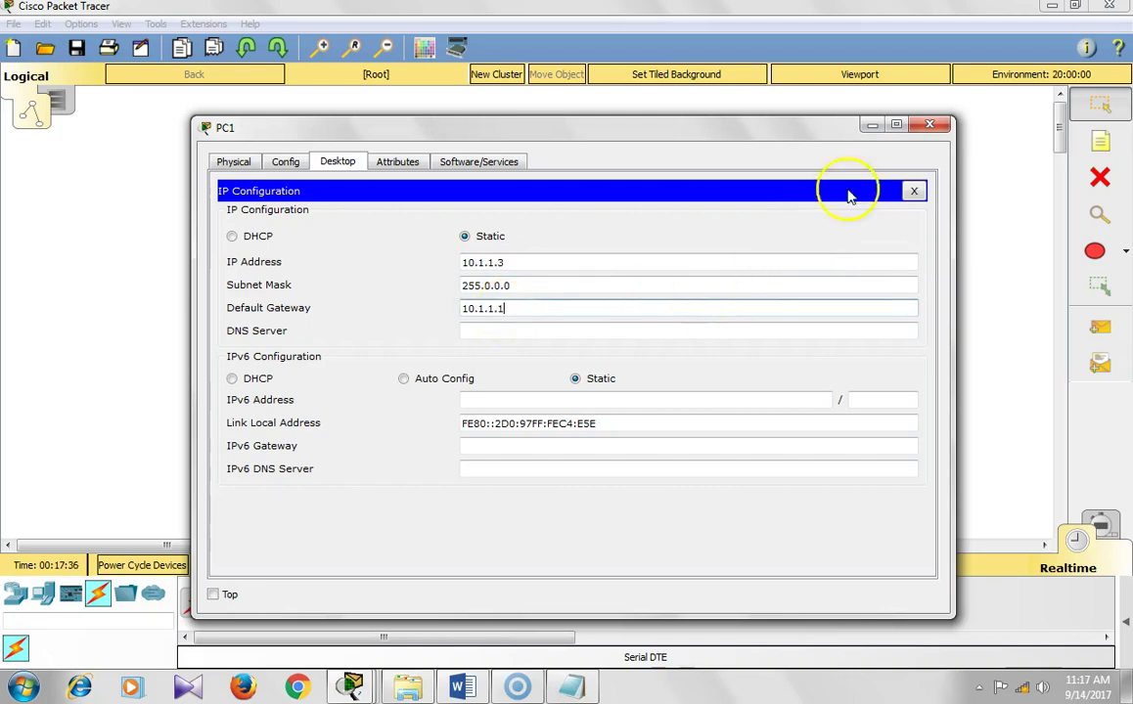
{"action": "left_click", "coordinate": [931, 127]}
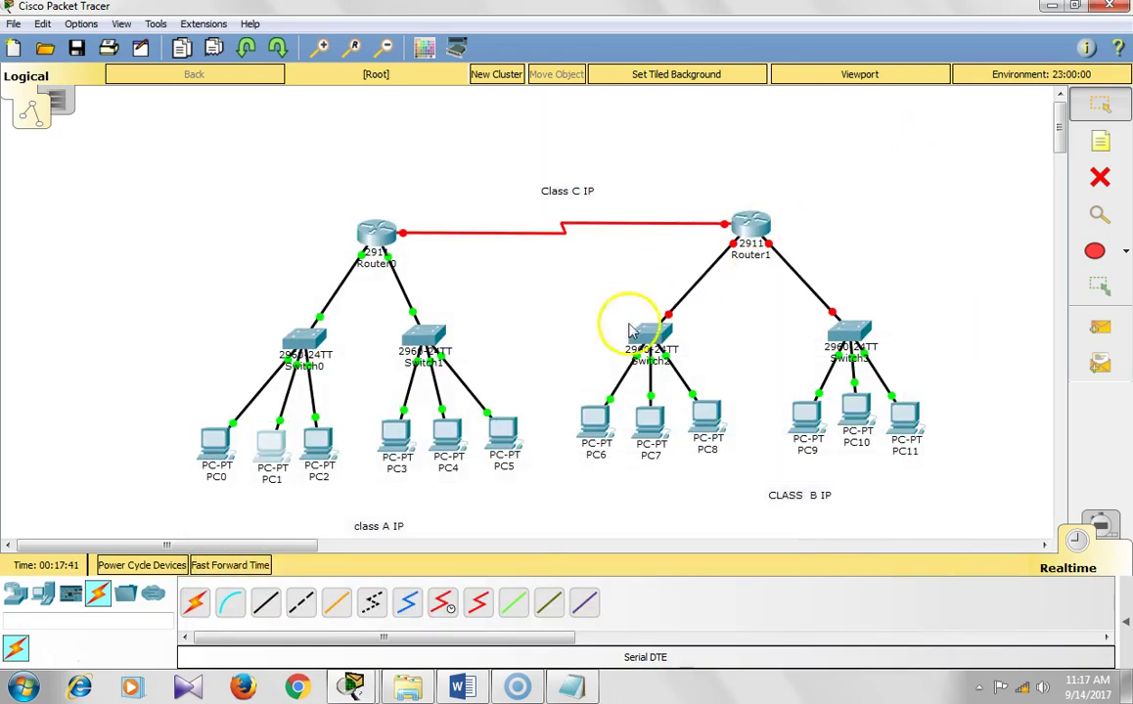
- Assign PC2 the static IP address 10.1.1.4 with subnet mask 255.0.0.0
{"action": "left_click", "coordinate": [323, 441]}
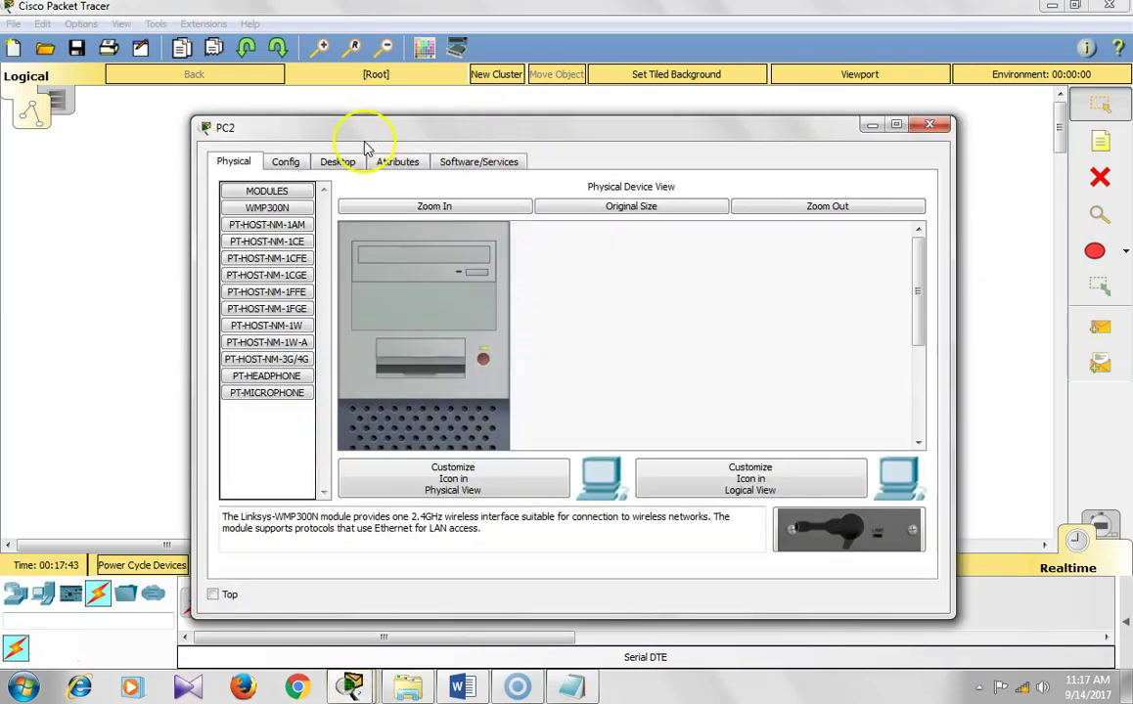
{"action": "left_click", "coordinate": [337, 163]}
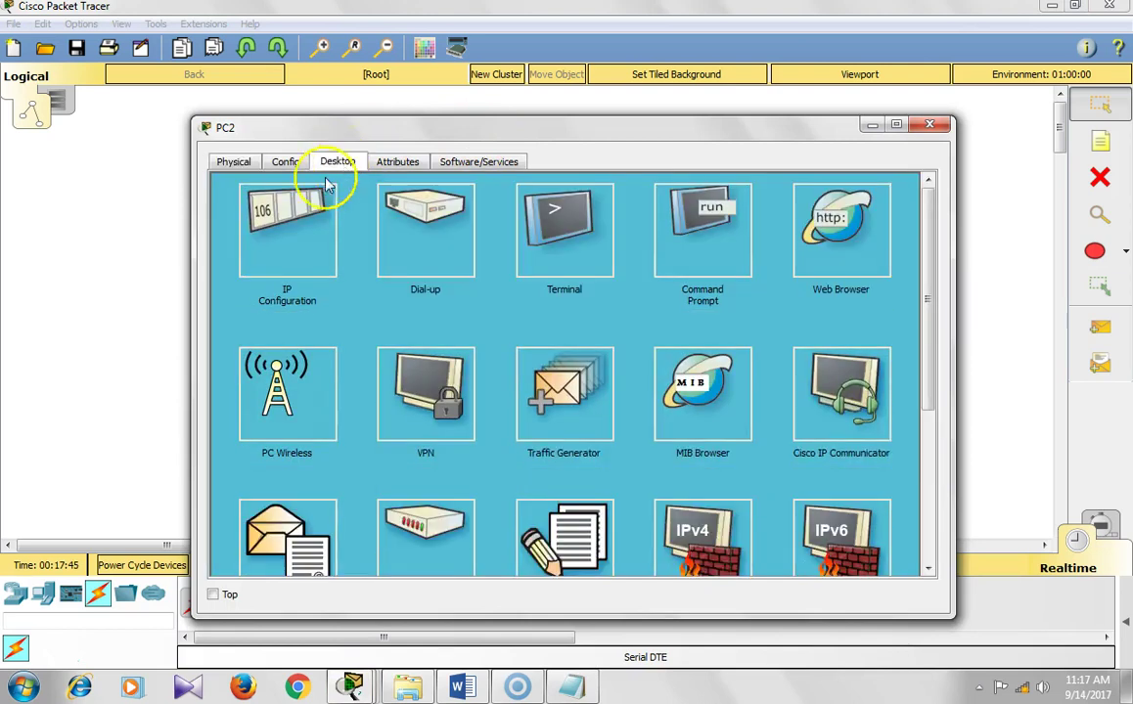
{"action": "left_click", "coordinate": [285, 220]}
{"action": "left_click", "coordinate": [524, 262]}
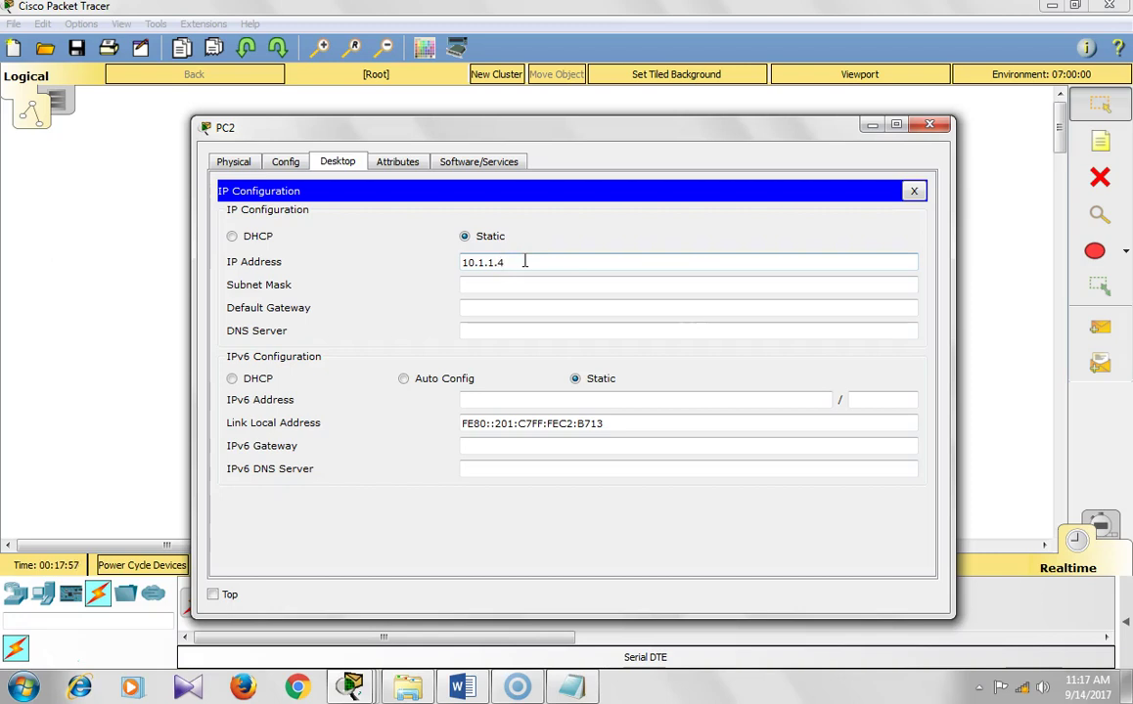
{"action": "left_click", "coordinate": [525, 284]}
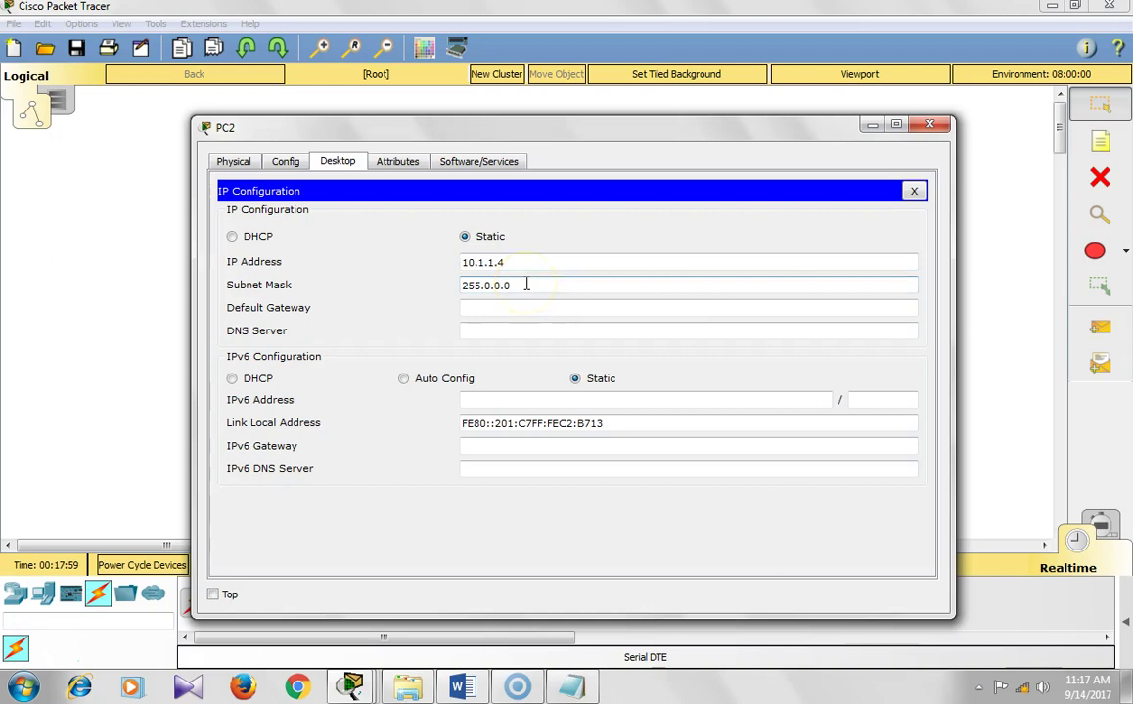
{"action": "left_click", "coordinate": [523, 308]}
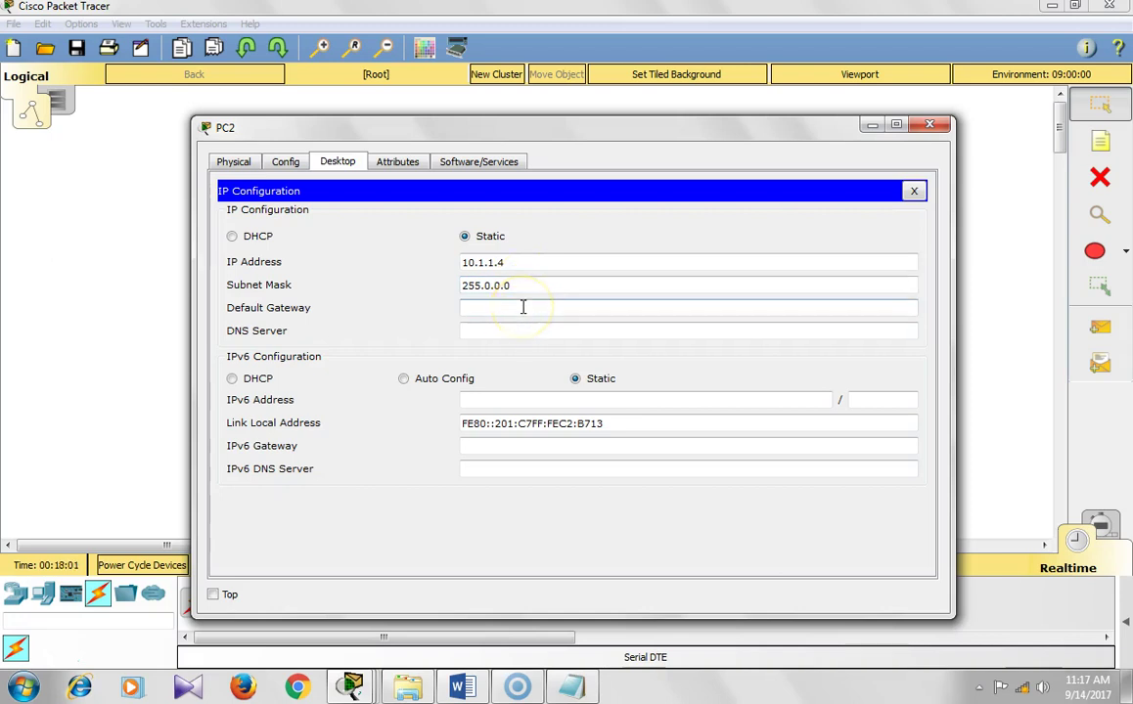
{"action": "left_click", "coordinate": [930, 125]}
- Configure PC3 with static IP address 11.1.1.2, subnet mask 255.0.0.0 and default gateway 11.1.1.1
{"action": "left_click", "coordinate": [395, 445]}
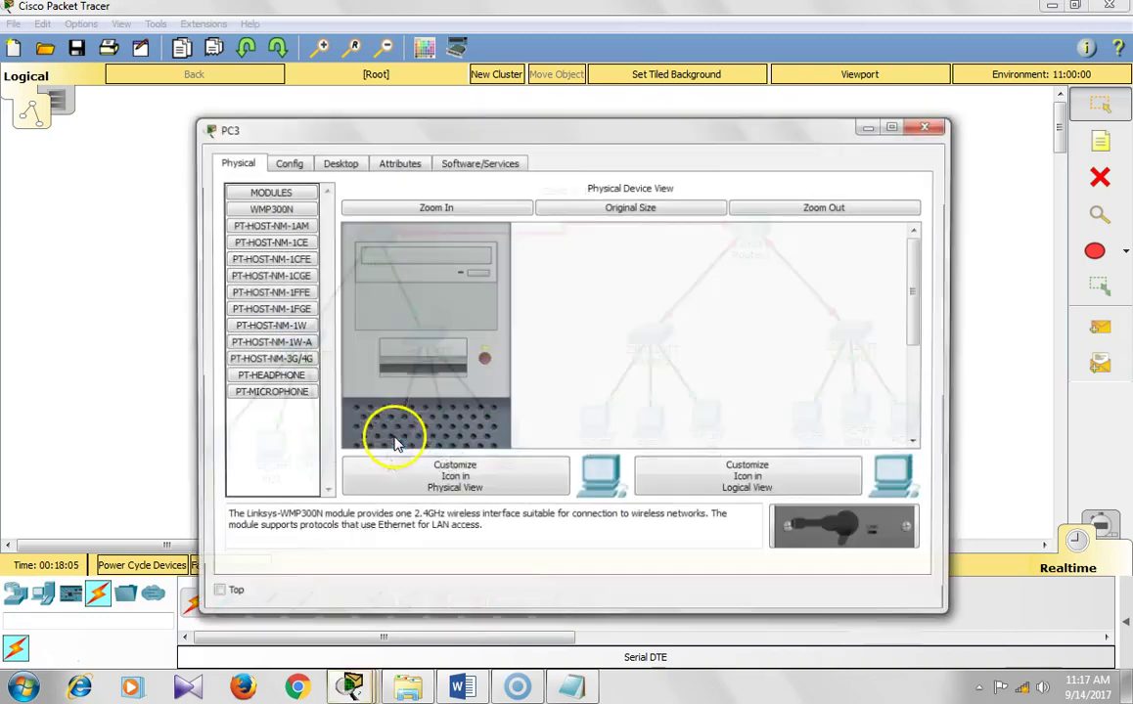
{"action": "left_click", "coordinate": [327, 164]}
{"action": "left_click", "coordinate": [321, 222]}
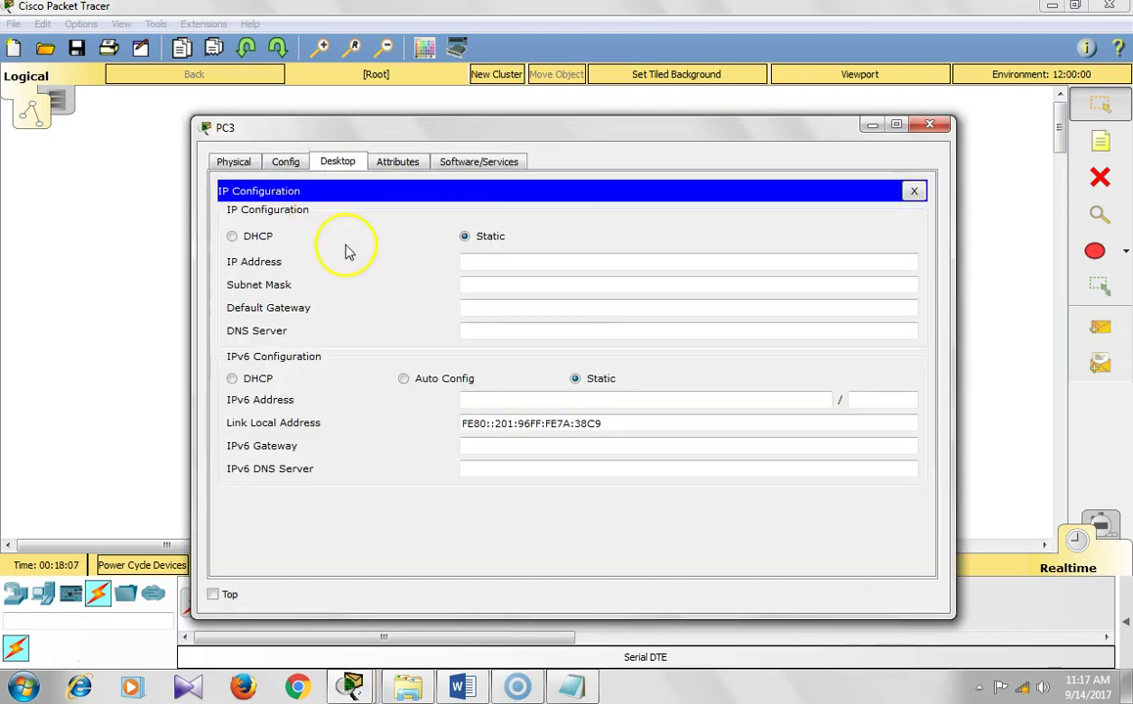
{"action": "left_click", "coordinate": [481, 263]}
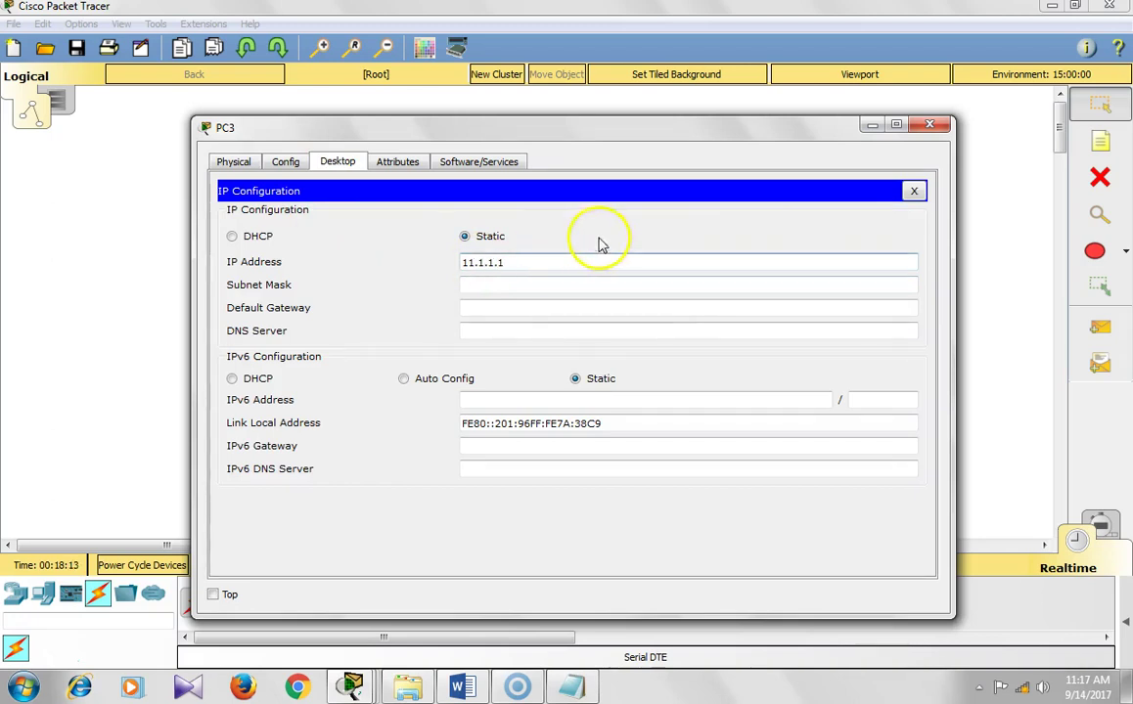
{"action": "left_click_drag", "start_coordinate": [519, 262], "coordinate": [401, 255]}
{"action": "key", "text": "ctrl+c"}
{"action": "left_click", "coordinate": [511, 286]}
{"action": "left_click", "coordinate": [491, 311]}
{"action": "key", "text": "ctrl+v"}
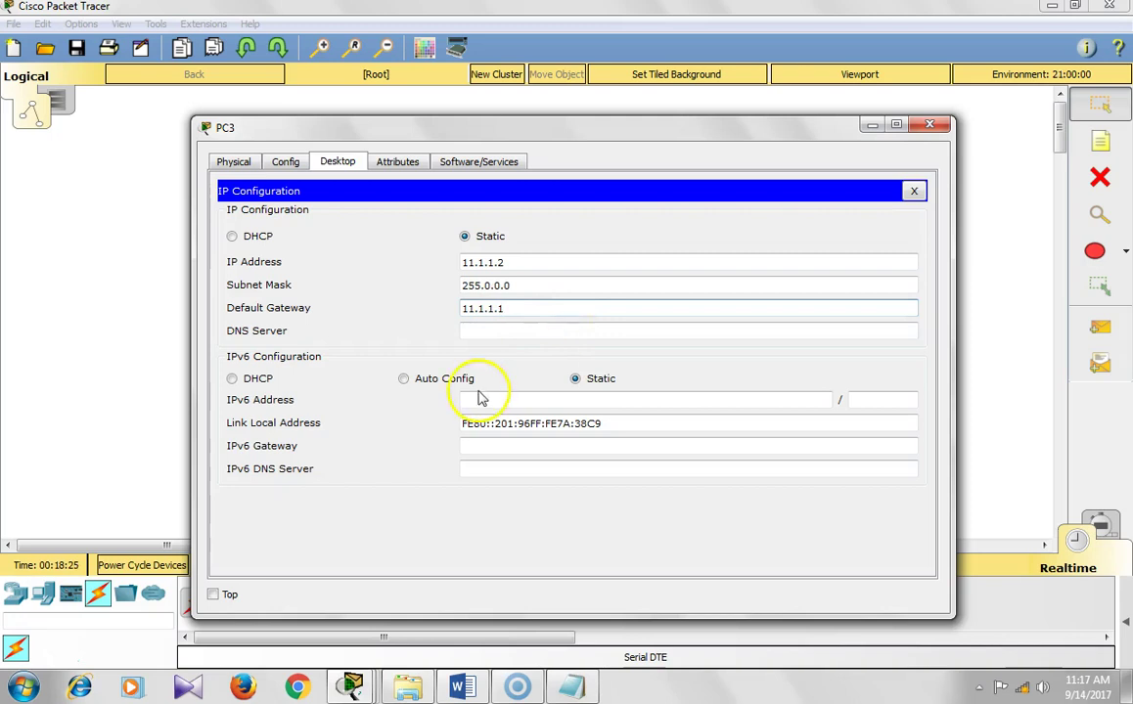
{"action": "left_click_drag", "start_coordinate": [519, 308], "coordinate": [433, 299]}
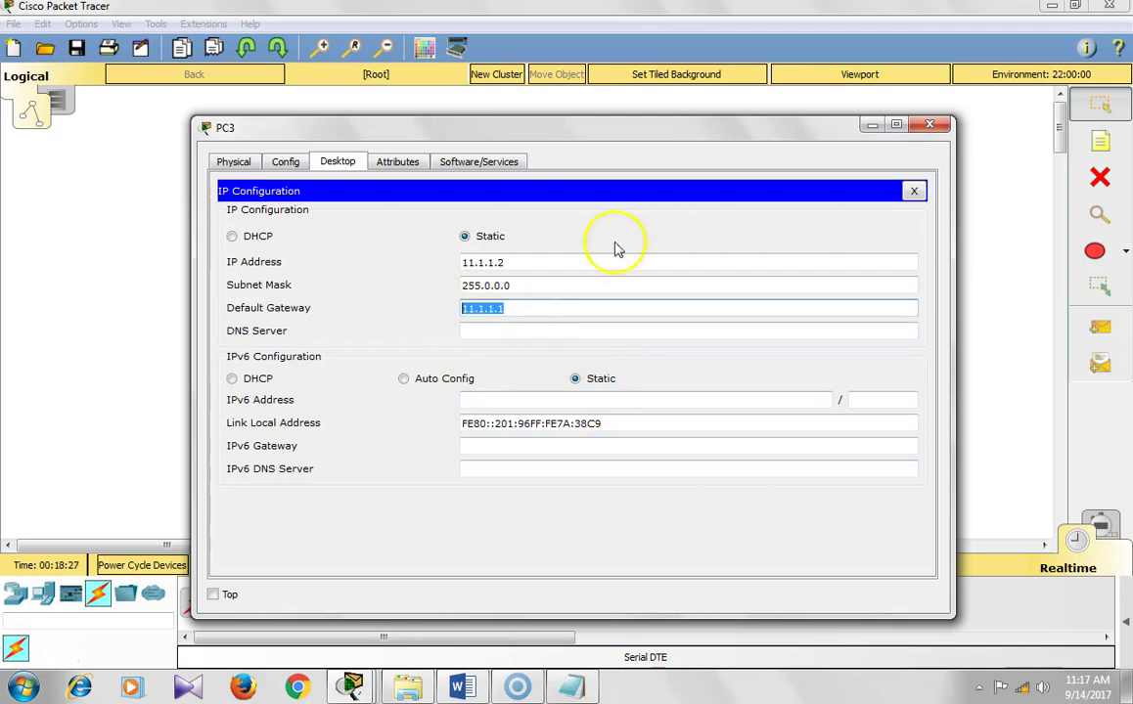
{"action": "left_click", "coordinate": [930, 124]}
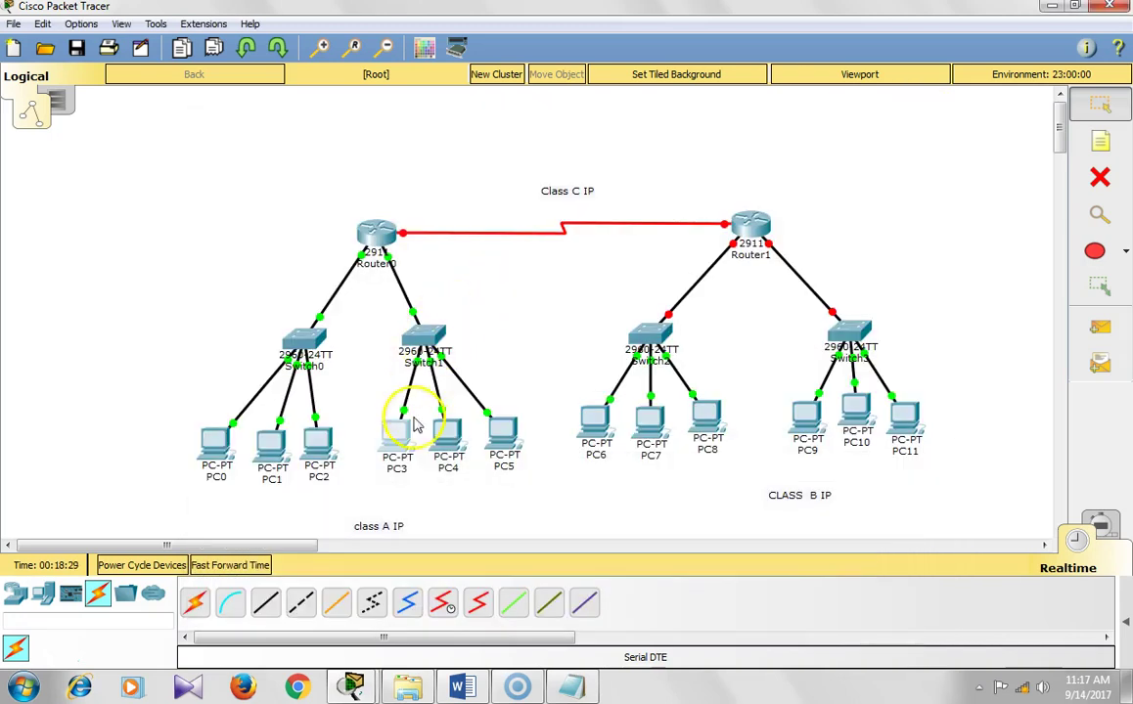
- Give PC4 the static IP address 11.1.1.3, subnet mask 255.0.0.0 and default gateway 11.1.1.1
{"action": "left_click", "coordinate": [446, 433]}
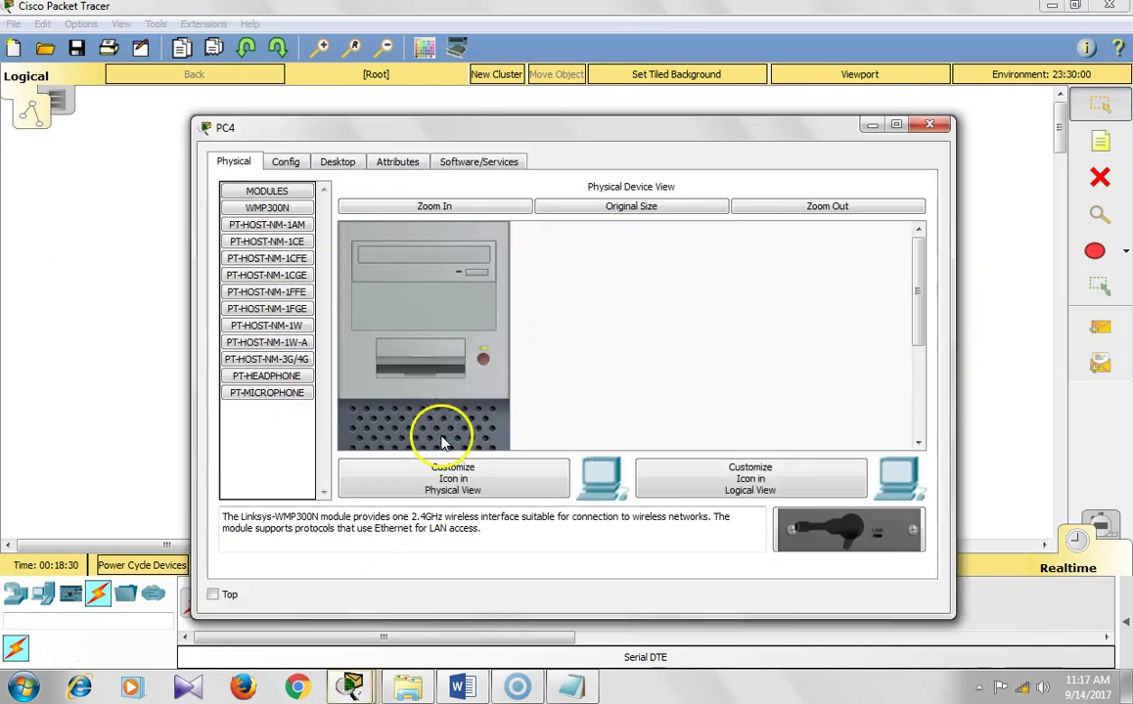
{"action": "left_click", "coordinate": [344, 161]}
{"action": "left_click", "coordinate": [283, 245]}
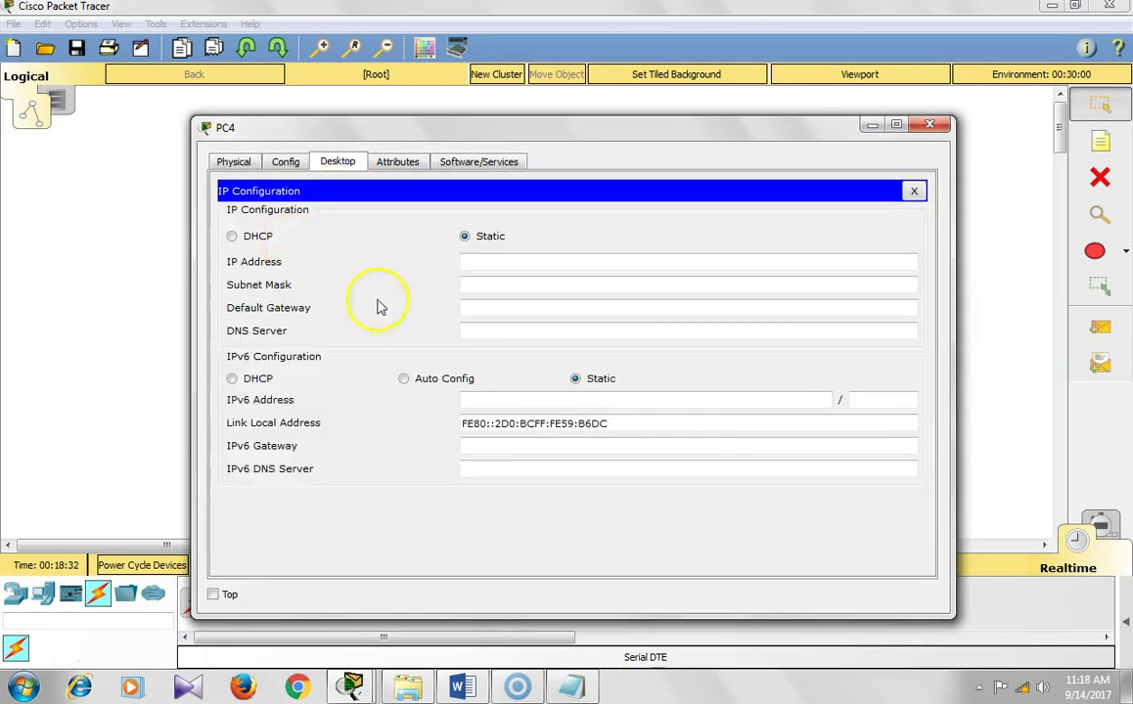
{"action": "left_click", "coordinate": [537, 257]}
{"action": "type", "text": "11.1.1.1"}
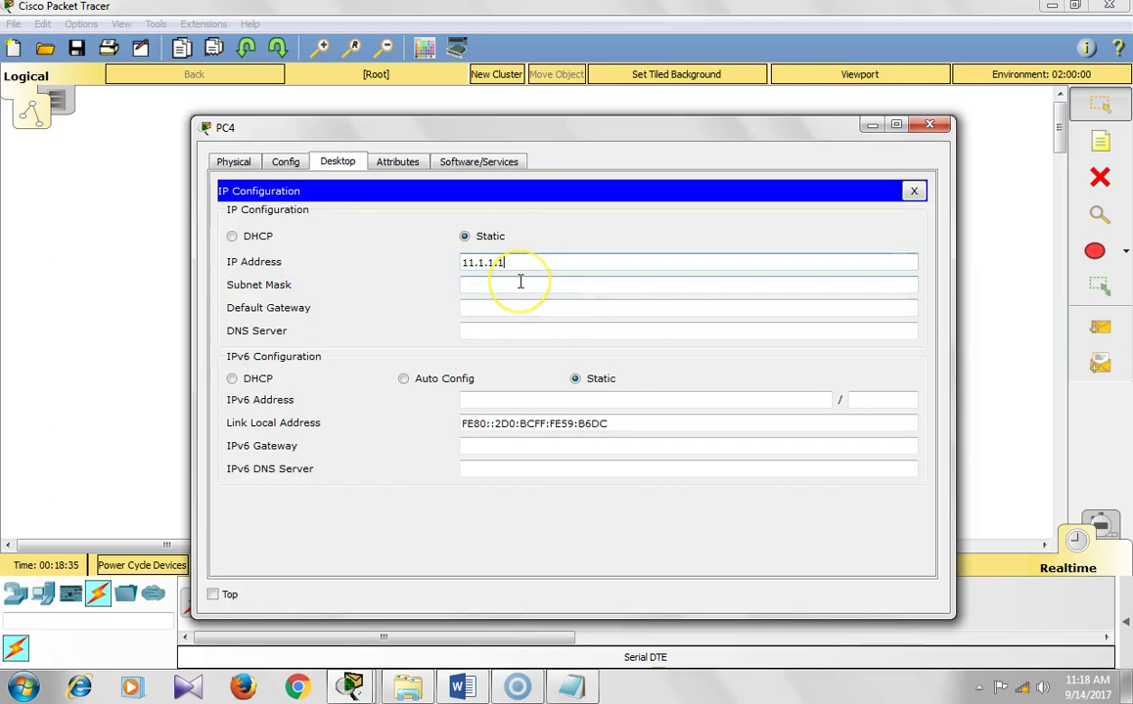
{"action": "key", "text": "Tab"}
{"action": "left_click", "coordinate": [506, 304]}
{"action": "type", "text": "11.1.1.1"}
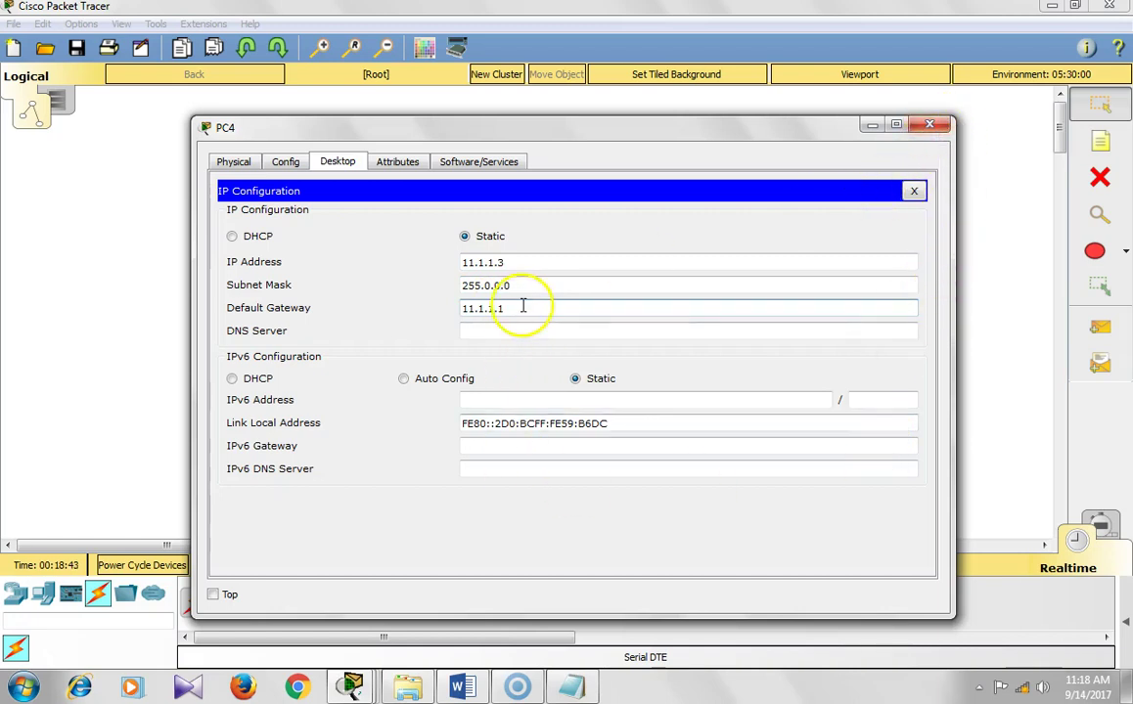
{"action": "left_click", "coordinate": [929, 125]}
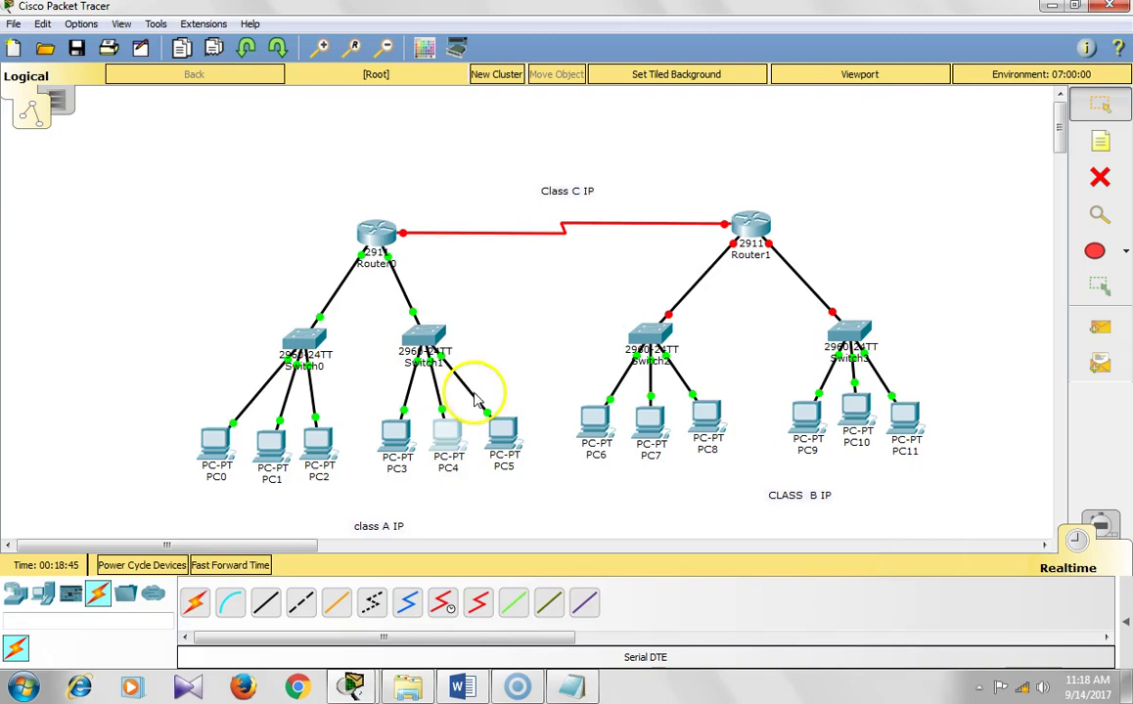
- Configure PC5 with static IP address 11.1.1.4, subnet mask 255.0.0.0 and default gateway 11.1.1.1
{"action": "left_click", "coordinate": [499, 441]}
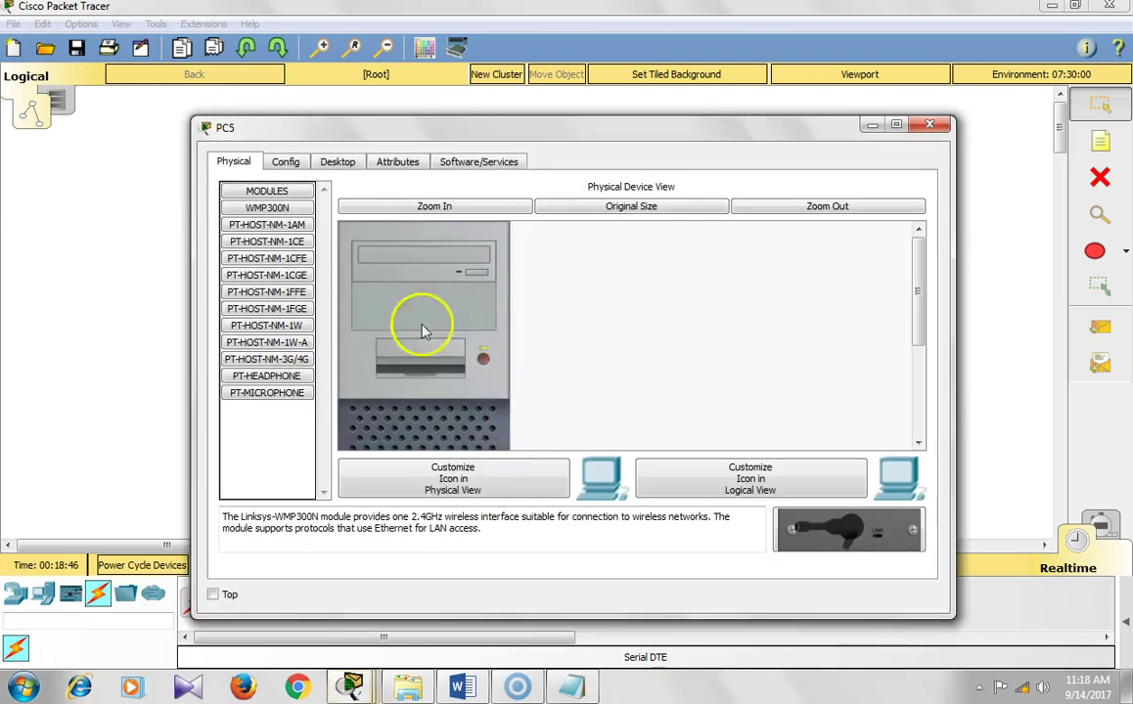
{"action": "left_click", "coordinate": [348, 162]}
{"action": "left_click", "coordinate": [303, 258]}
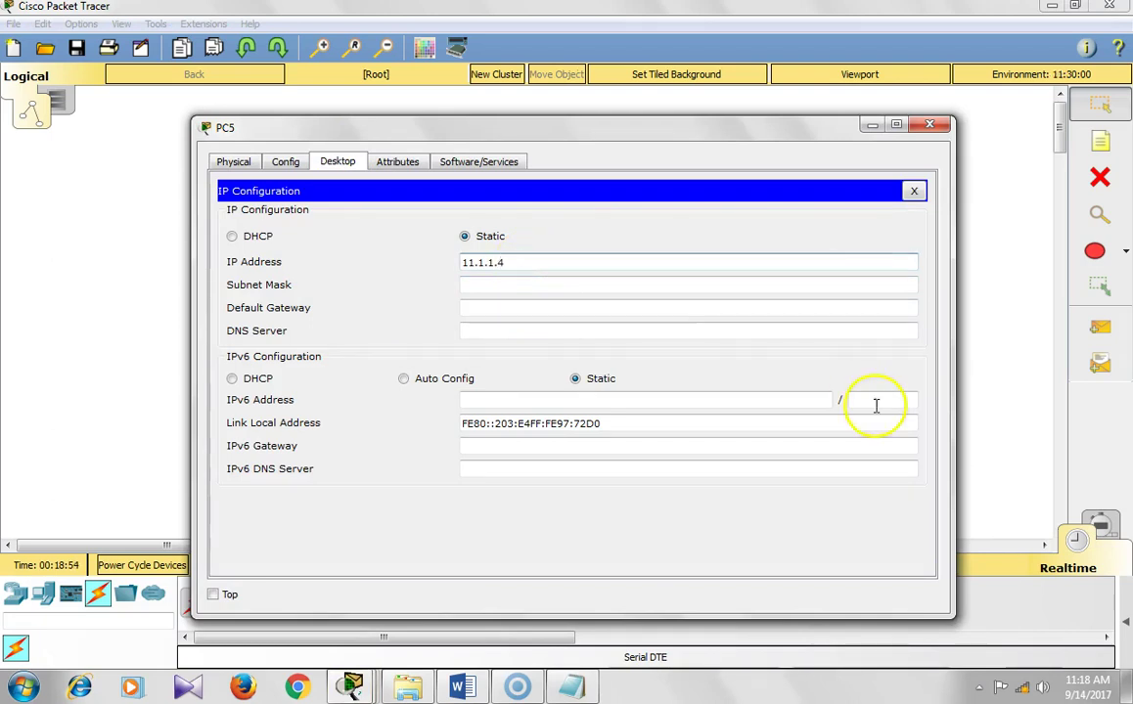
{"action": "left_click", "coordinate": [566, 284]}
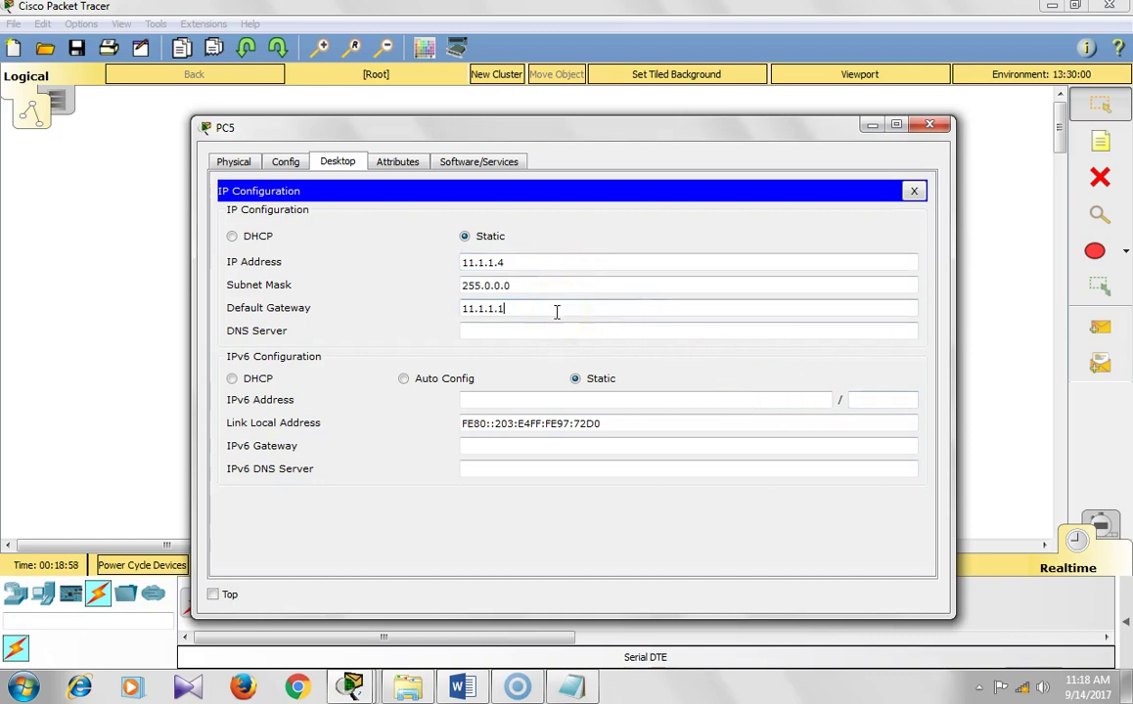
{"action": "left_click", "coordinate": [930, 126]}
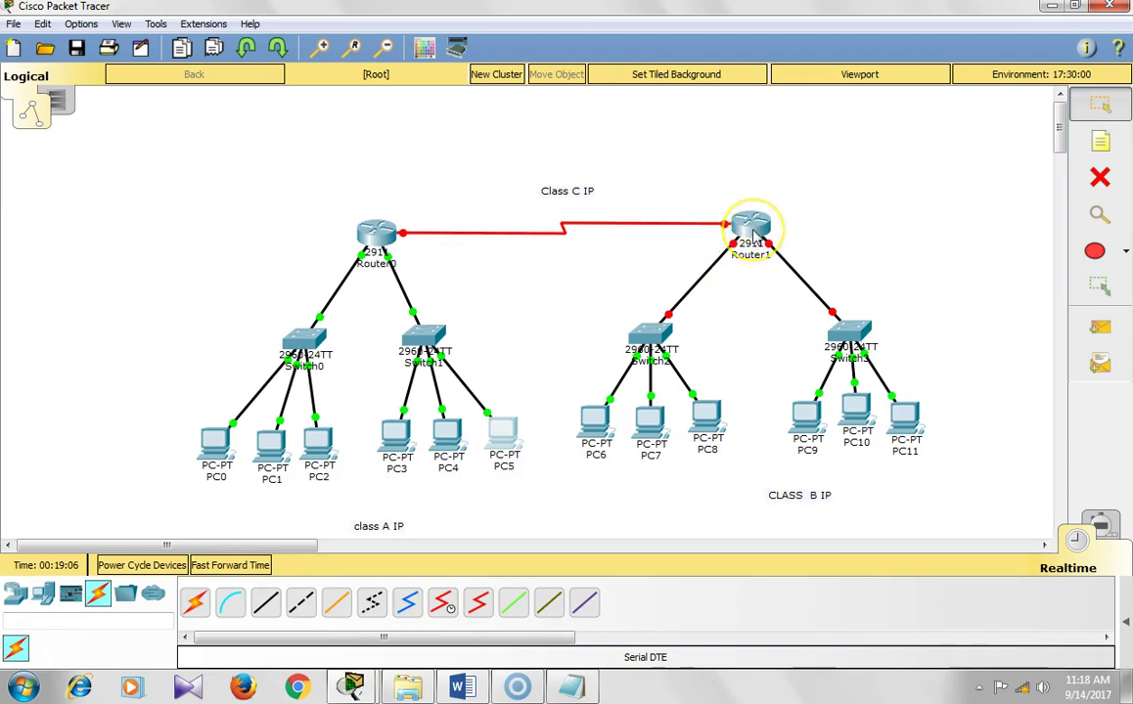
- Configure Router1's GigabitEthernet0/0 with IP address 172.16.2.1 and subnet mask 255.255.0.0, and switch the port on
{"action": "mouse_move", "coordinate": [754, 232]}
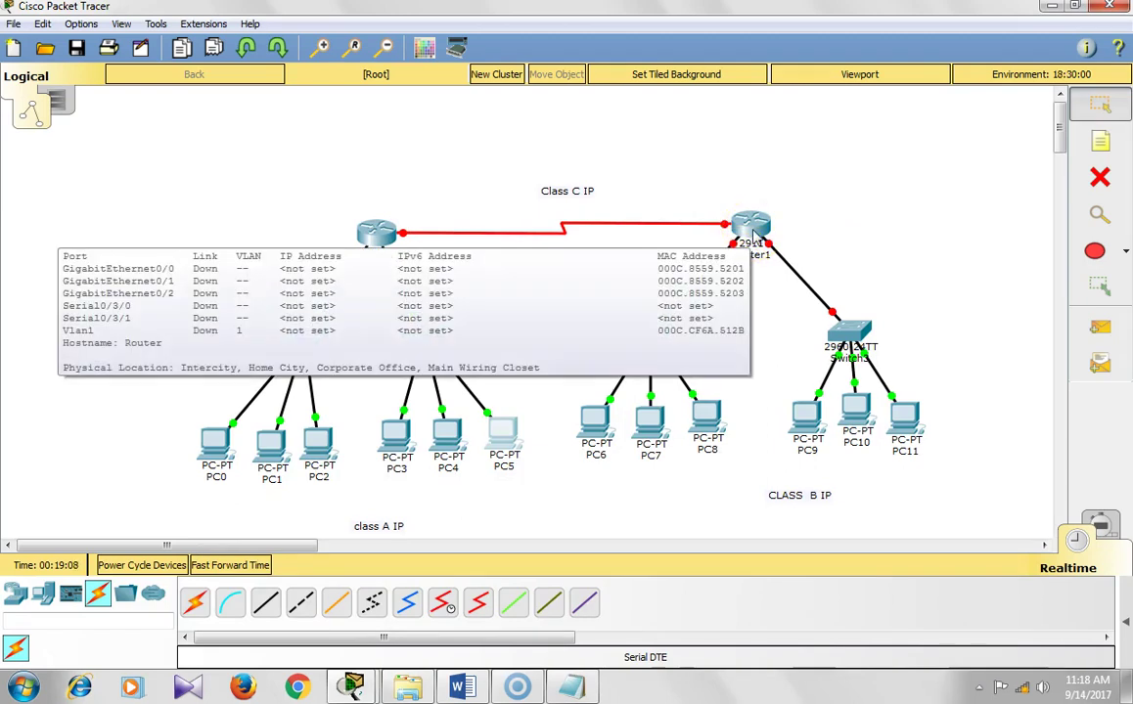
{"action": "left_click", "coordinate": [753, 235]}
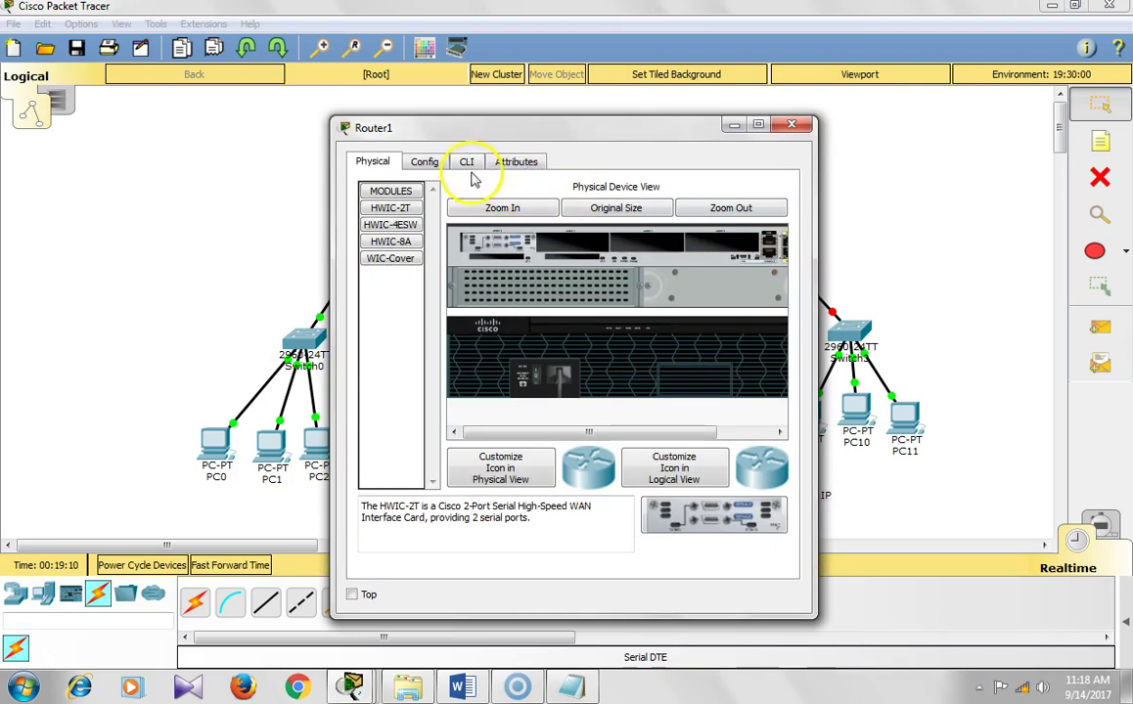
{"action": "left_click", "coordinate": [426, 164]}
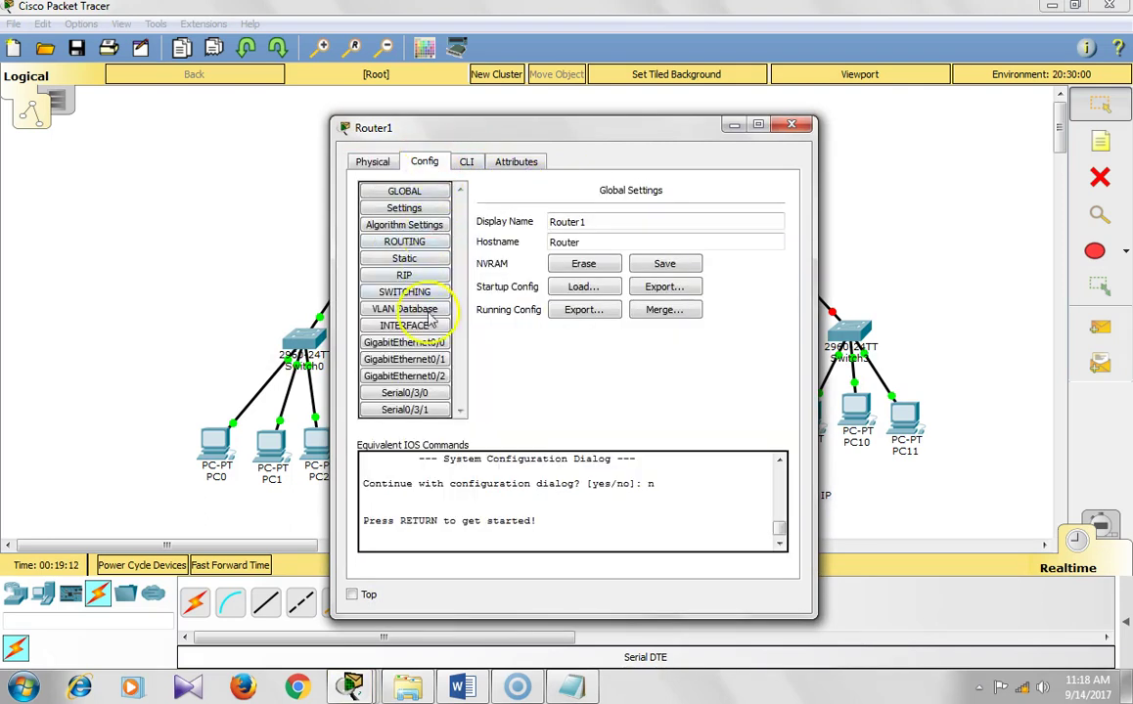
{"action": "left_click", "coordinate": [443, 345]}
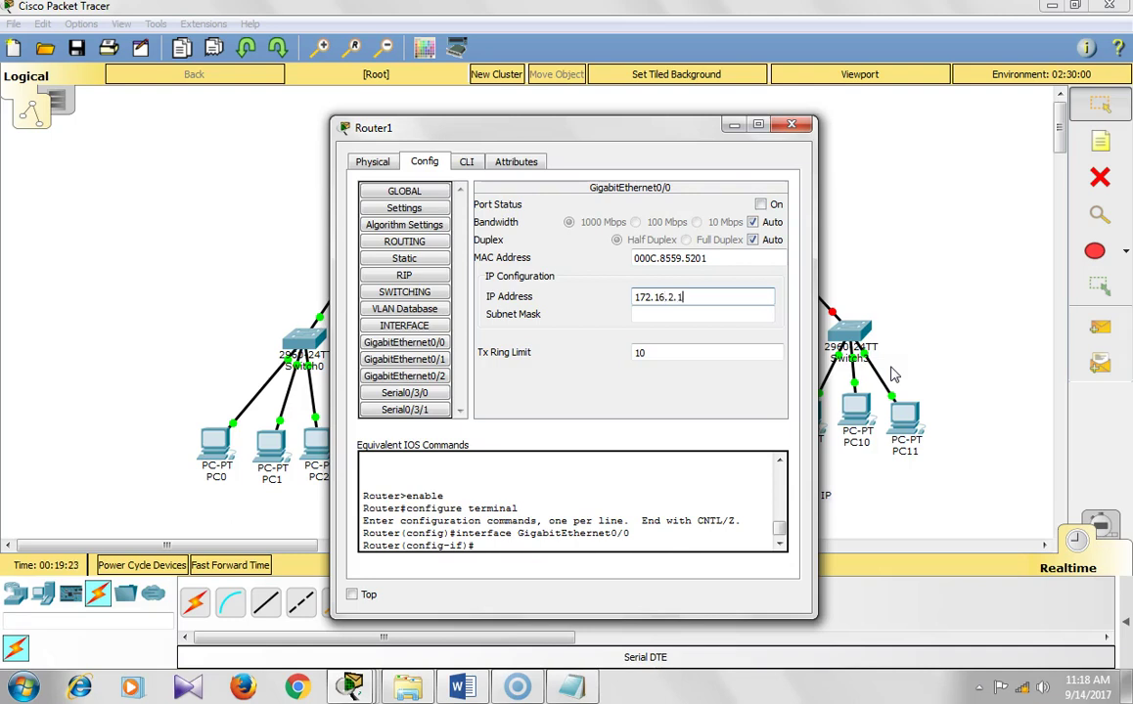
{"action": "left_click", "coordinate": [740, 315]}
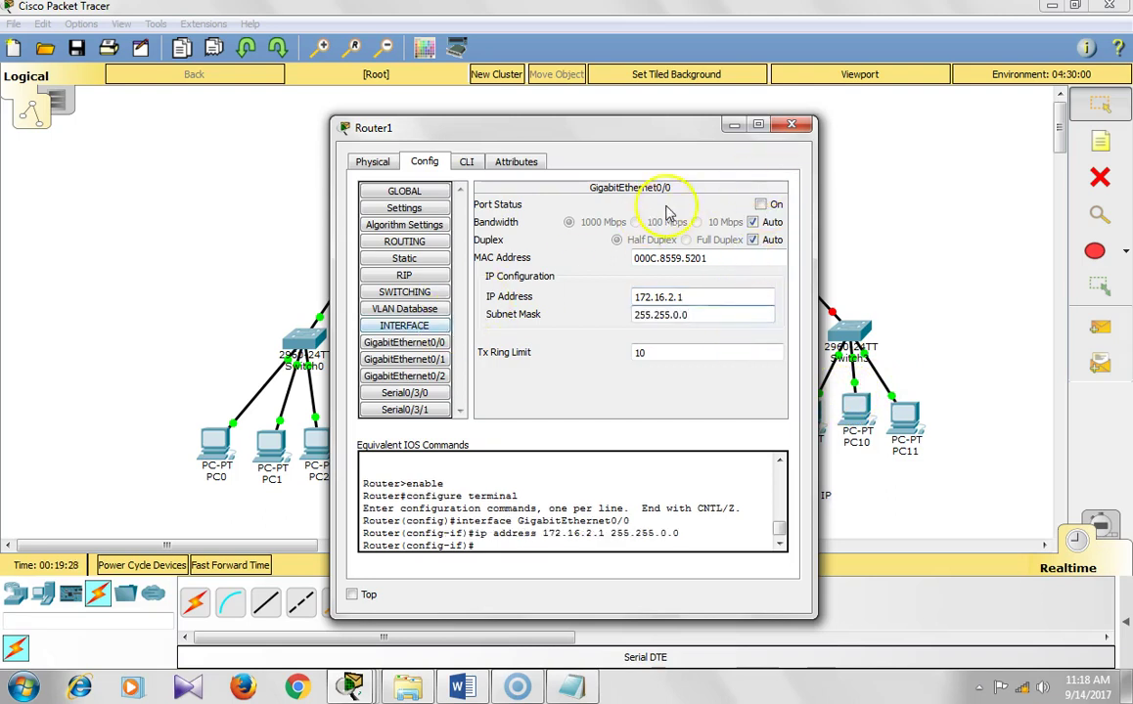
{"action": "left_click", "coordinate": [760, 205]}
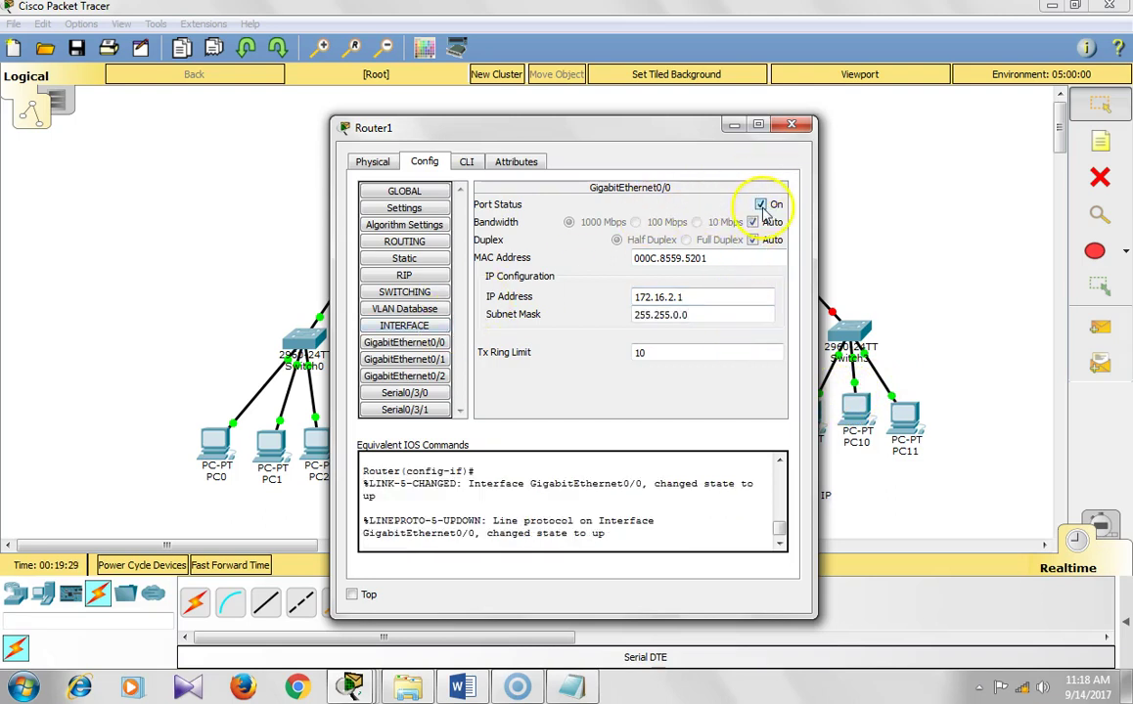
- Give Router1's GigabitEthernet0/1 the IP address 172.17.2.1 with subnet mask 255.255.0.0, and enable the port
{"action": "left_click", "coordinate": [434, 362]}
{"action": "left_click", "coordinate": [440, 364]}
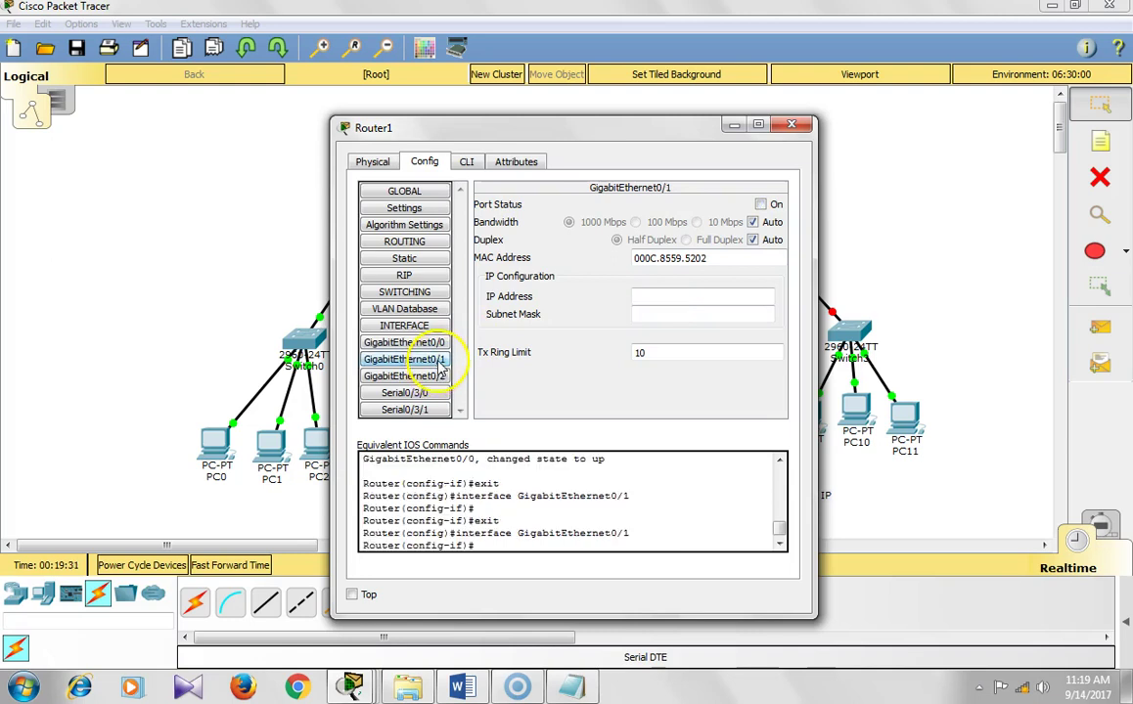
{"action": "left_click", "coordinate": [677, 298]}
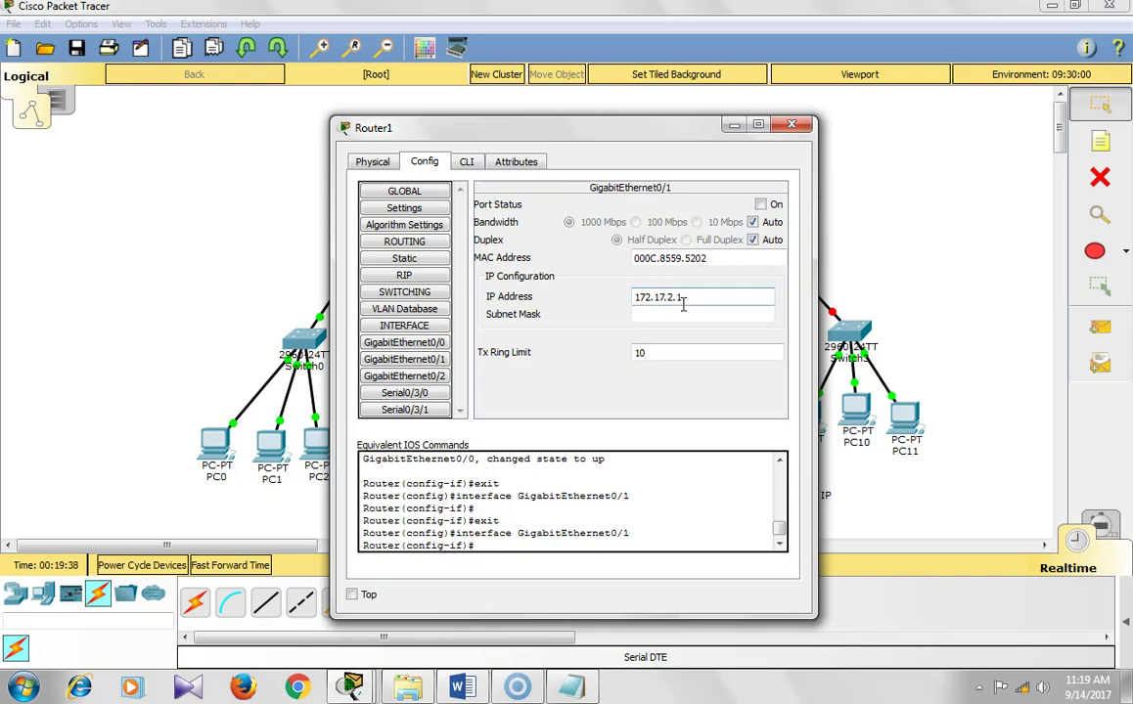
{"action": "left_click", "coordinate": [678, 313]}
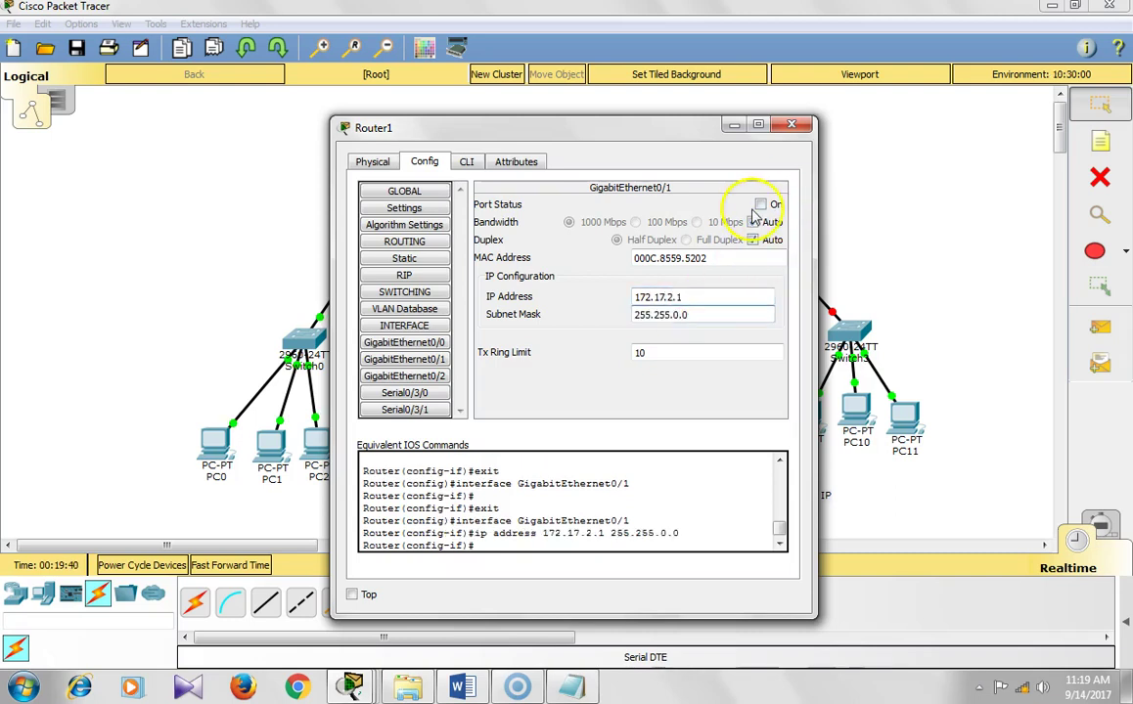
{"action": "left_click", "coordinate": [760, 204]}
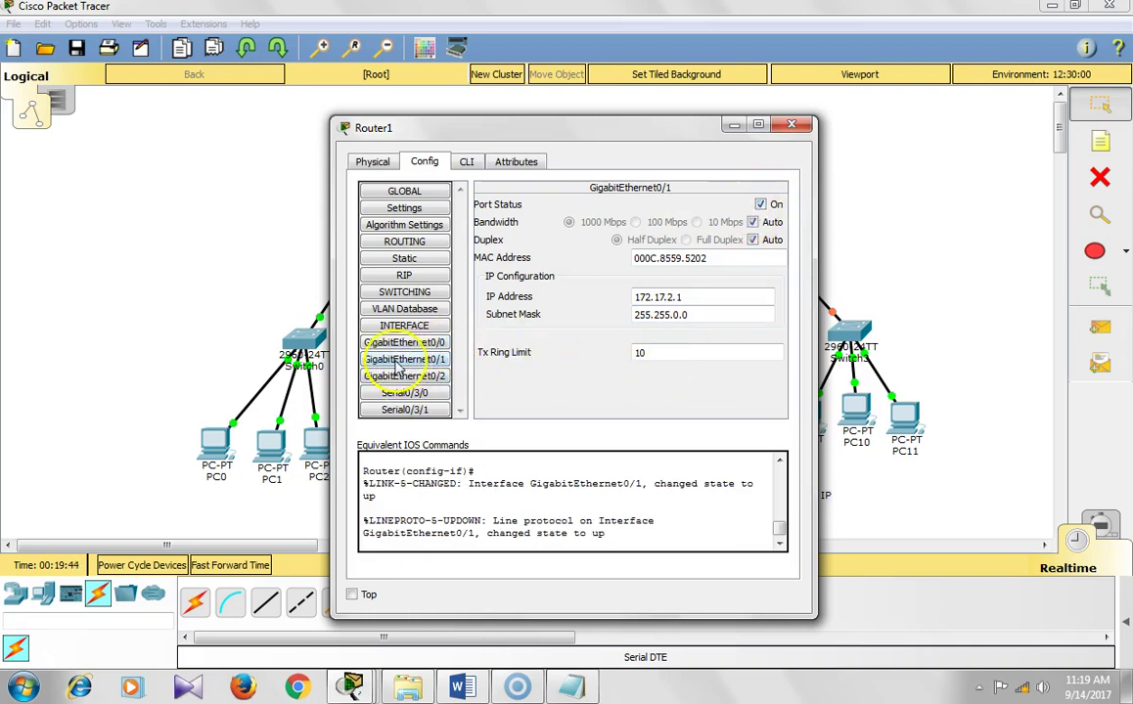
- Set Router1's Serial0/3/0 to IP address 192.168.2.2 with subnet mask 255.255.255.0 and turn the port on
{"action": "left_click", "coordinate": [442, 396]}
{"action": "left_click", "coordinate": [675, 276]}
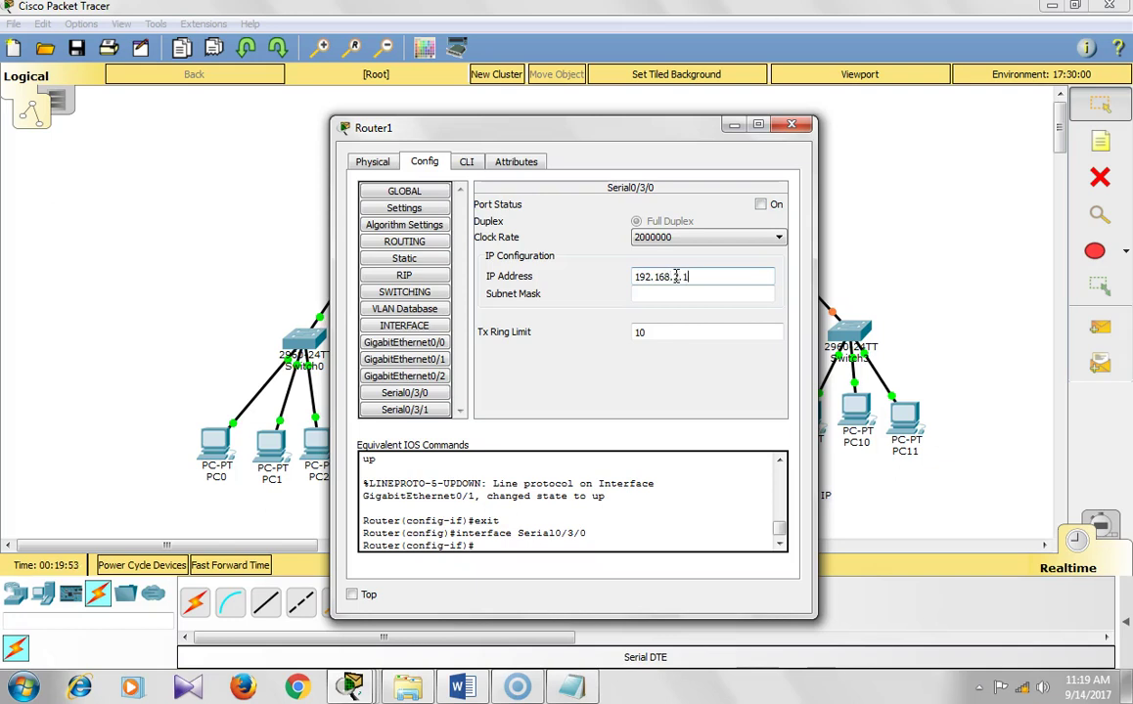
{"action": "type", "text": "192.168.2.2"}
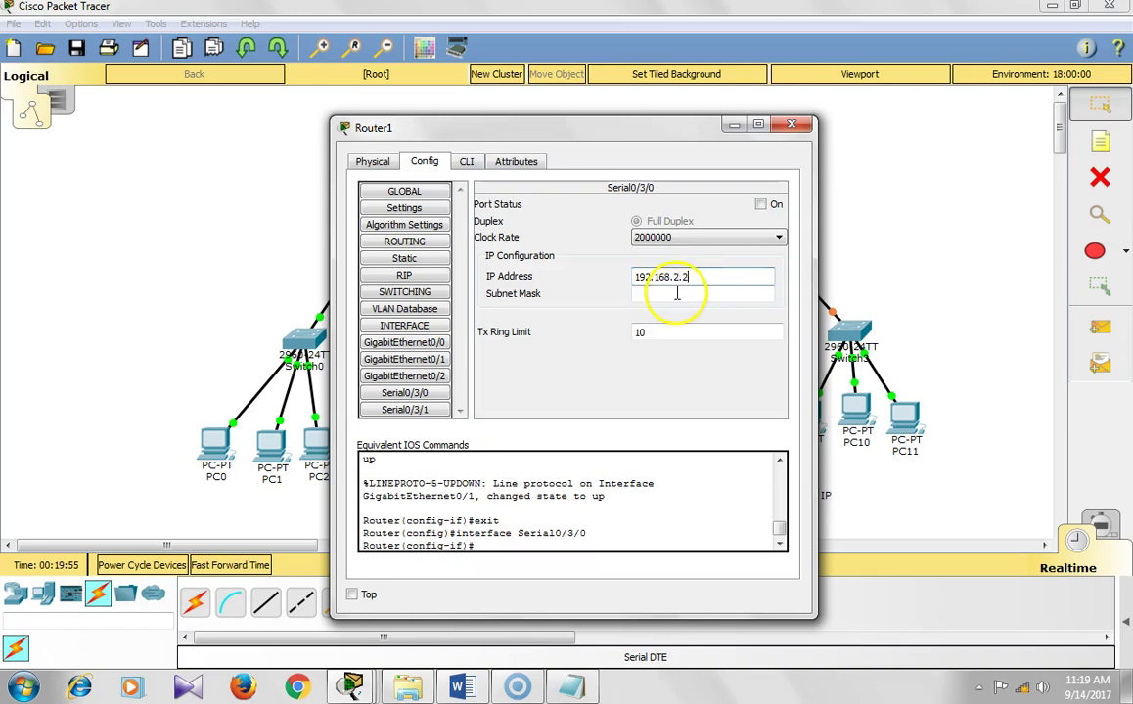
{"action": "left_click", "coordinate": [680, 294]}
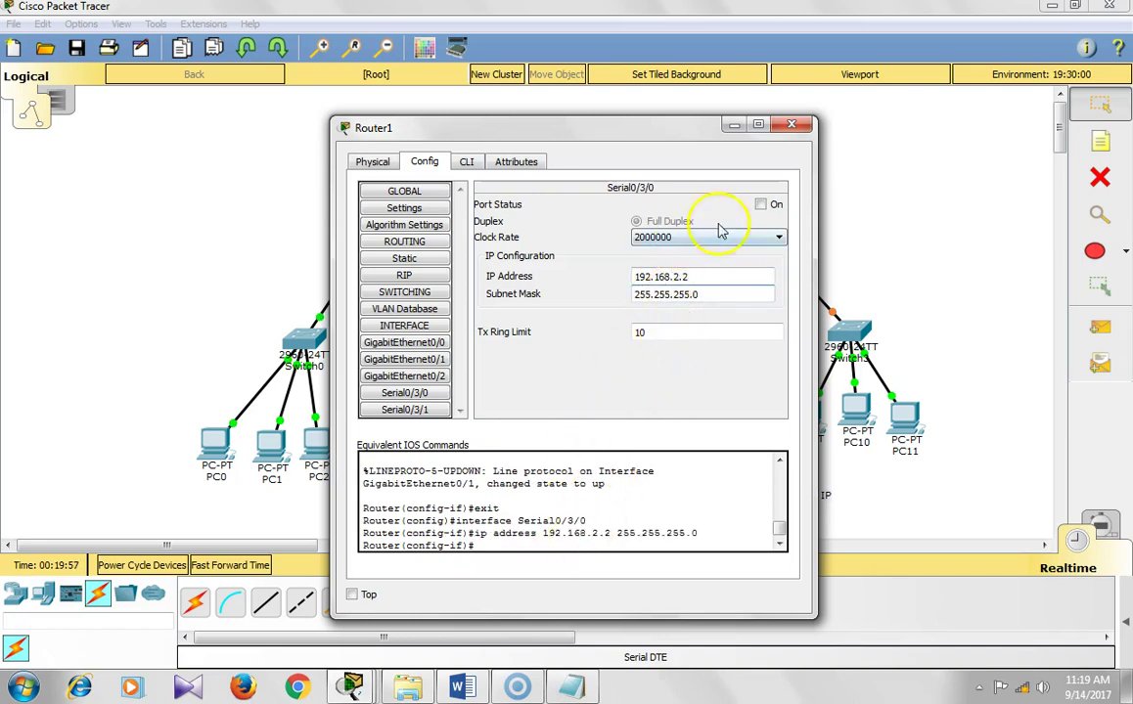
{"action": "left_click", "coordinate": [761, 206]}
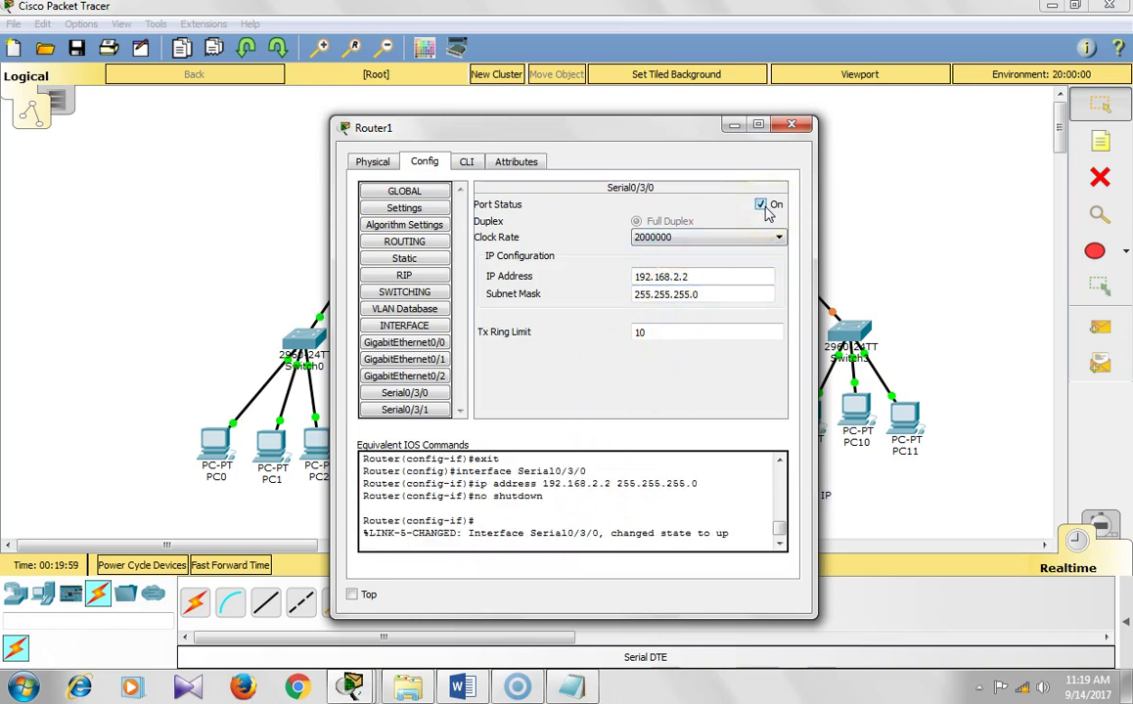
{"action": "left_click", "coordinate": [808, 124]}
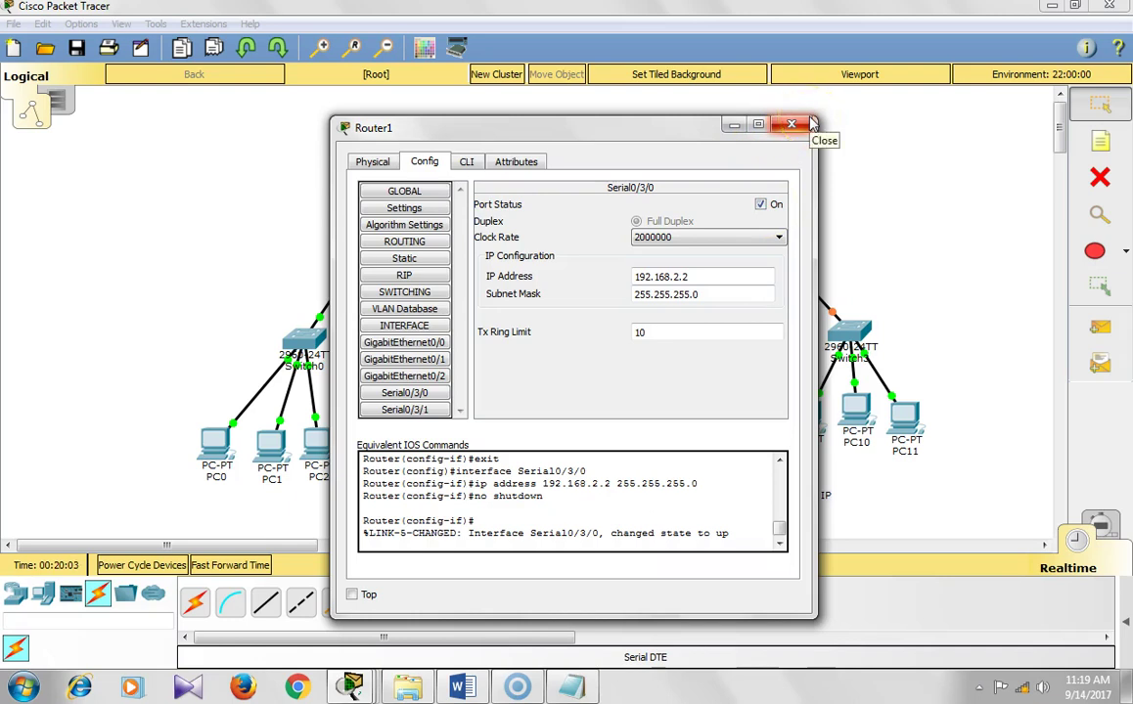
{"action": "left_click", "coordinate": [808, 123]}
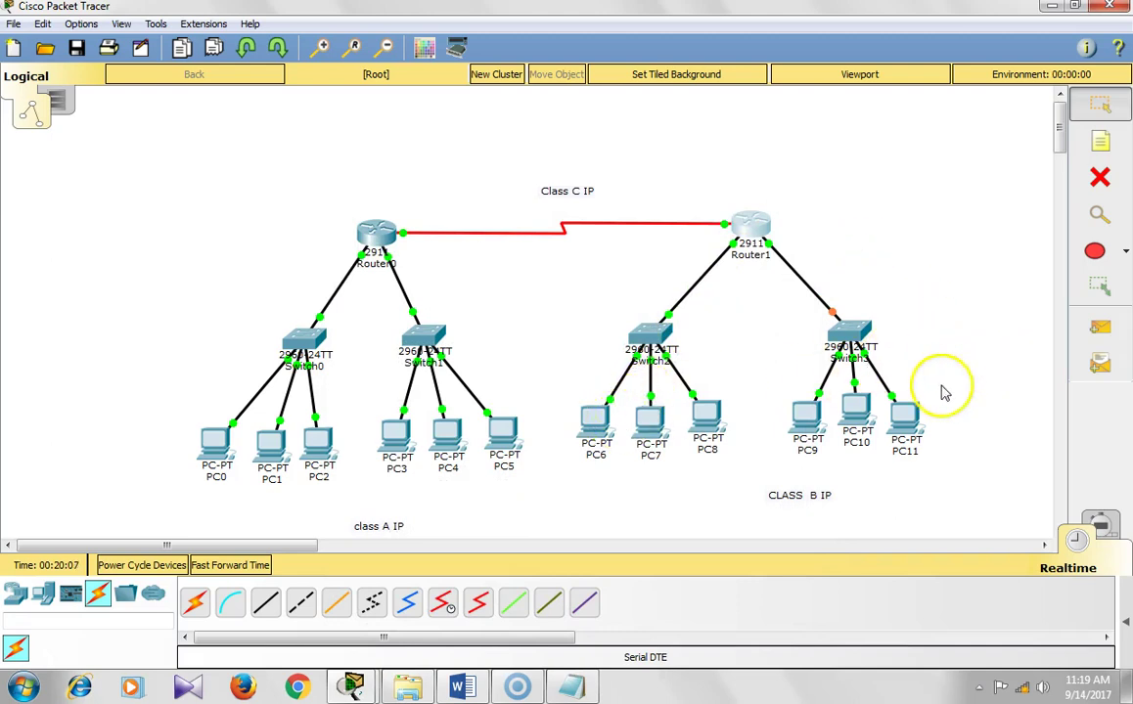
{"action": "left_click", "coordinate": [590, 419]}
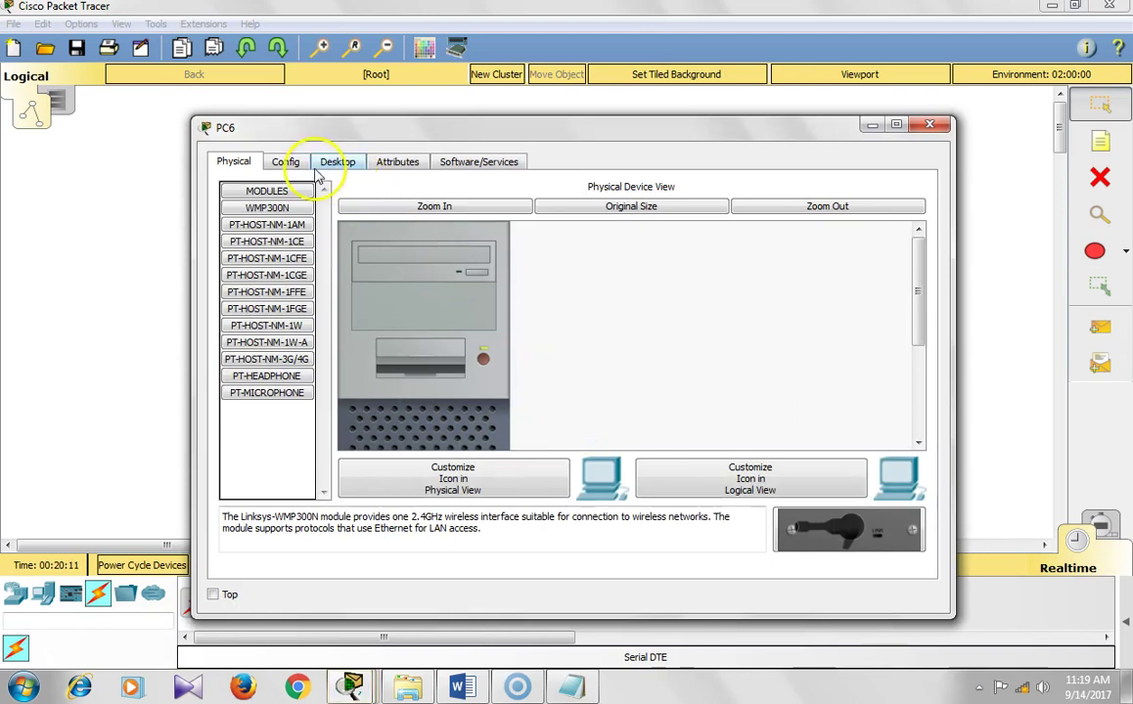
{"action": "left_click", "coordinate": [328, 164]}
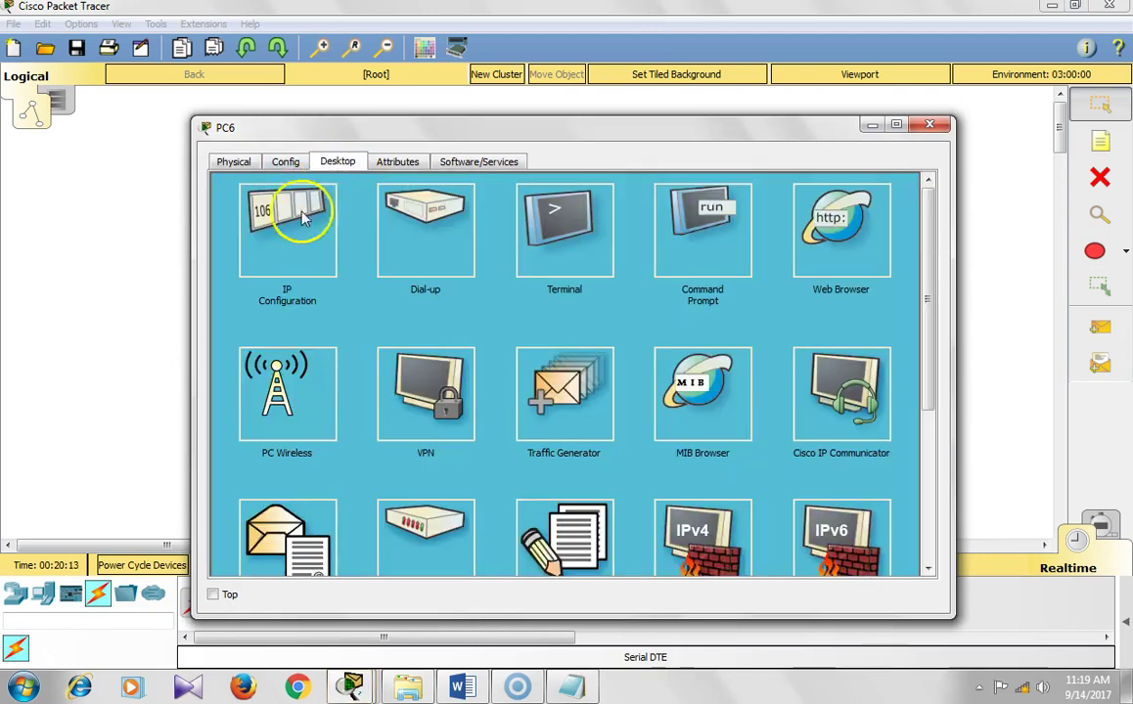
{"action": "left_click", "coordinate": [287, 217]}
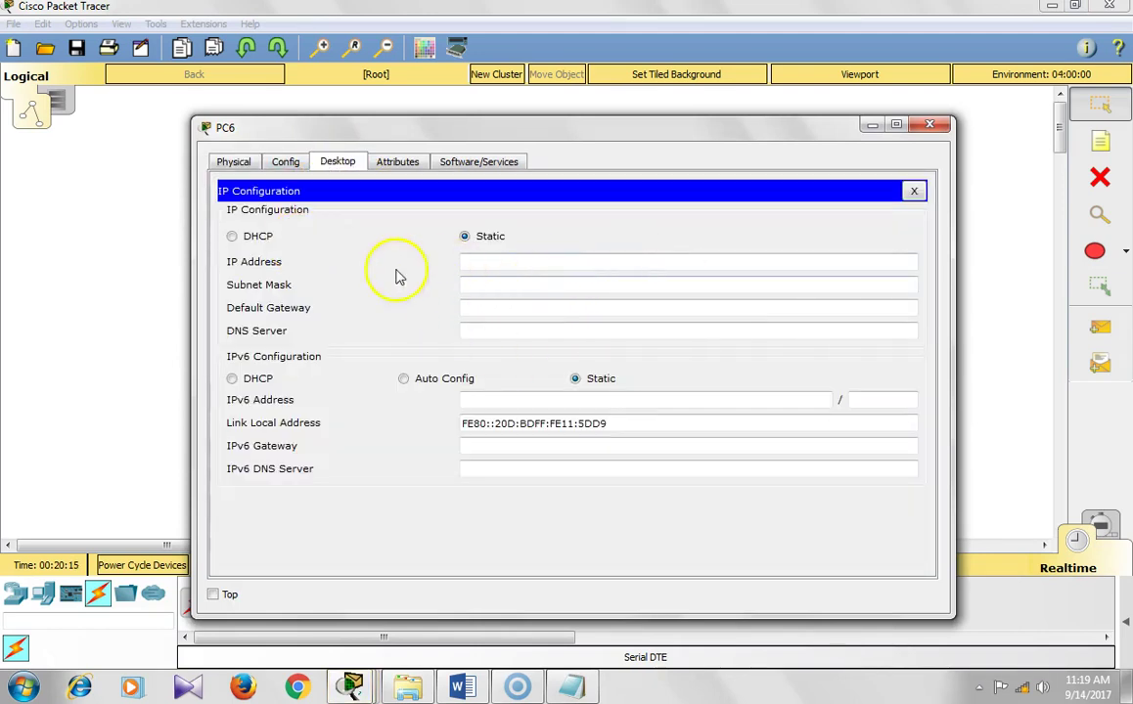
{"action": "left_click", "coordinate": [930, 124]}
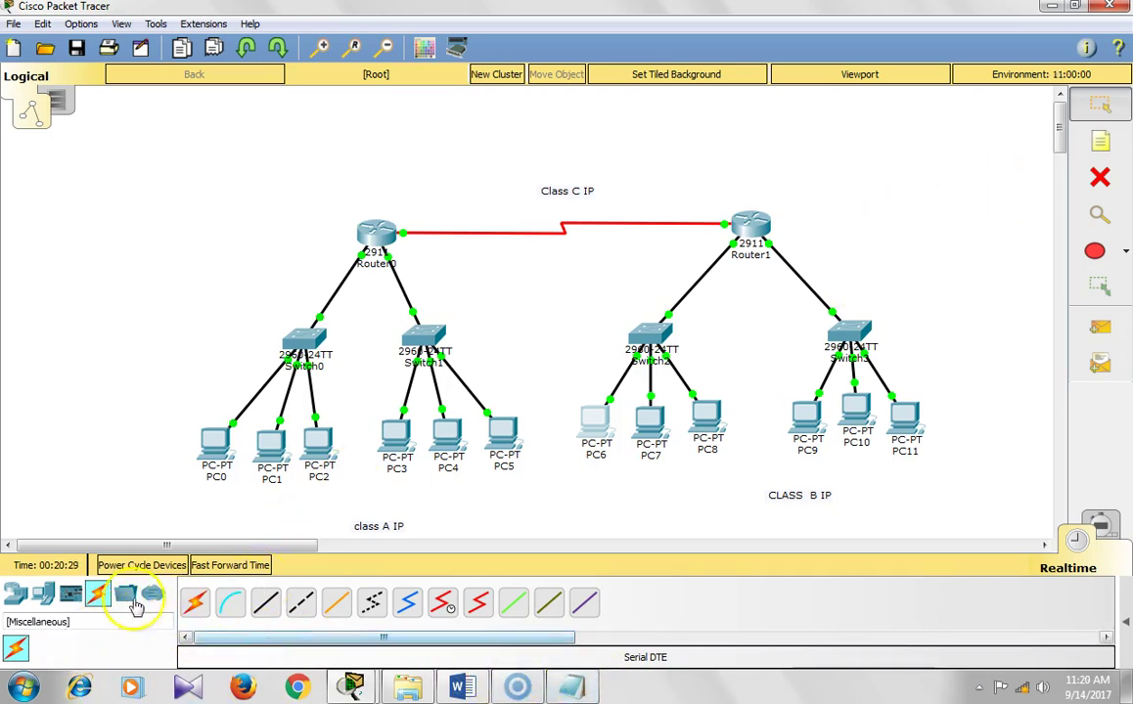
- Add two generic servers to the workspace, one beside Switch3 and one between Switch1 and Switch2
{"action": "left_click", "coordinate": [51, 597]}
{"action": "left_click", "coordinate": [265, 602]}
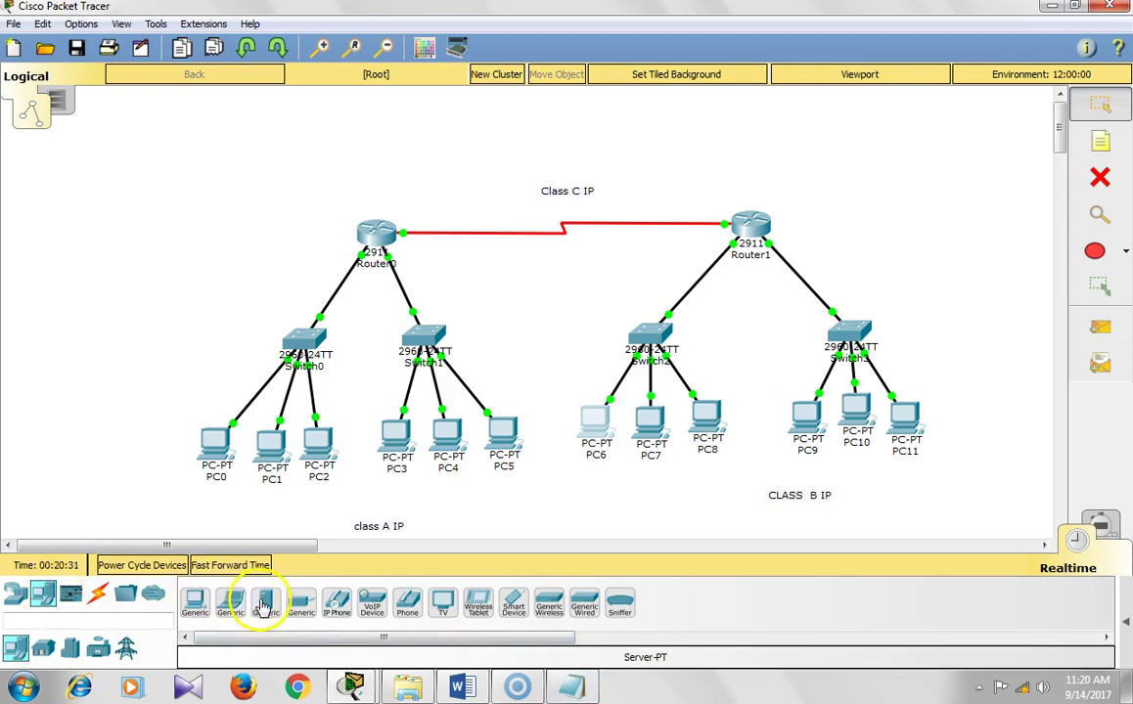
{"action": "left_click", "coordinate": [966, 339]}
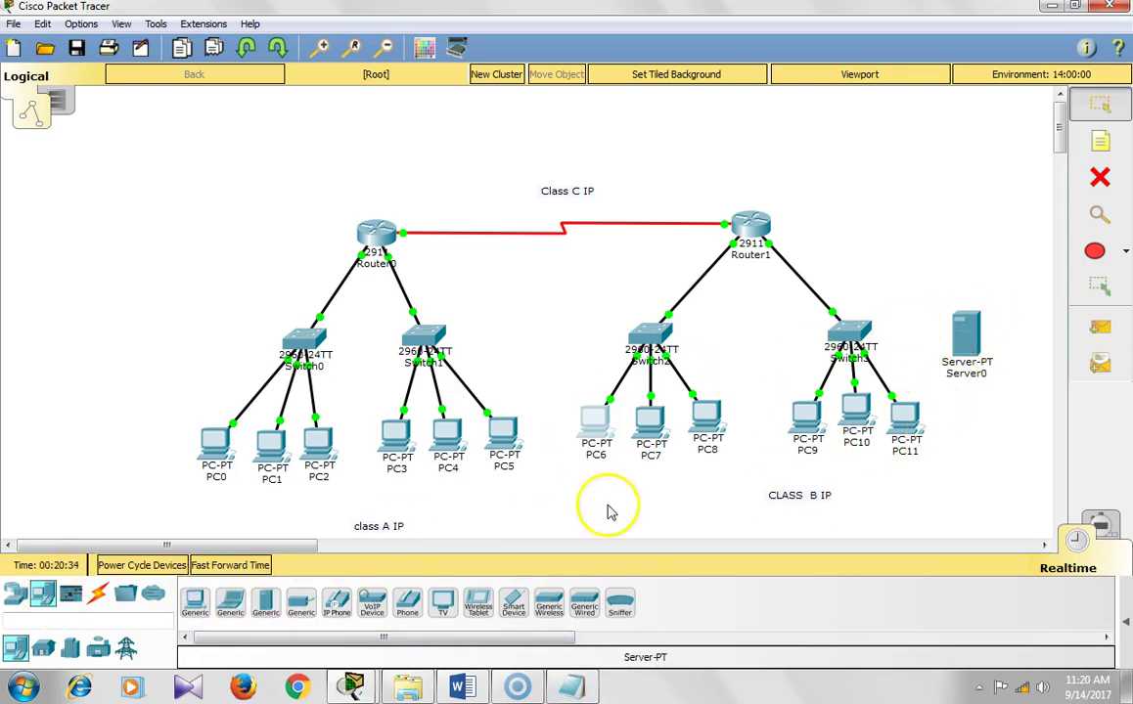
{"action": "left_click", "coordinate": [265, 602]}
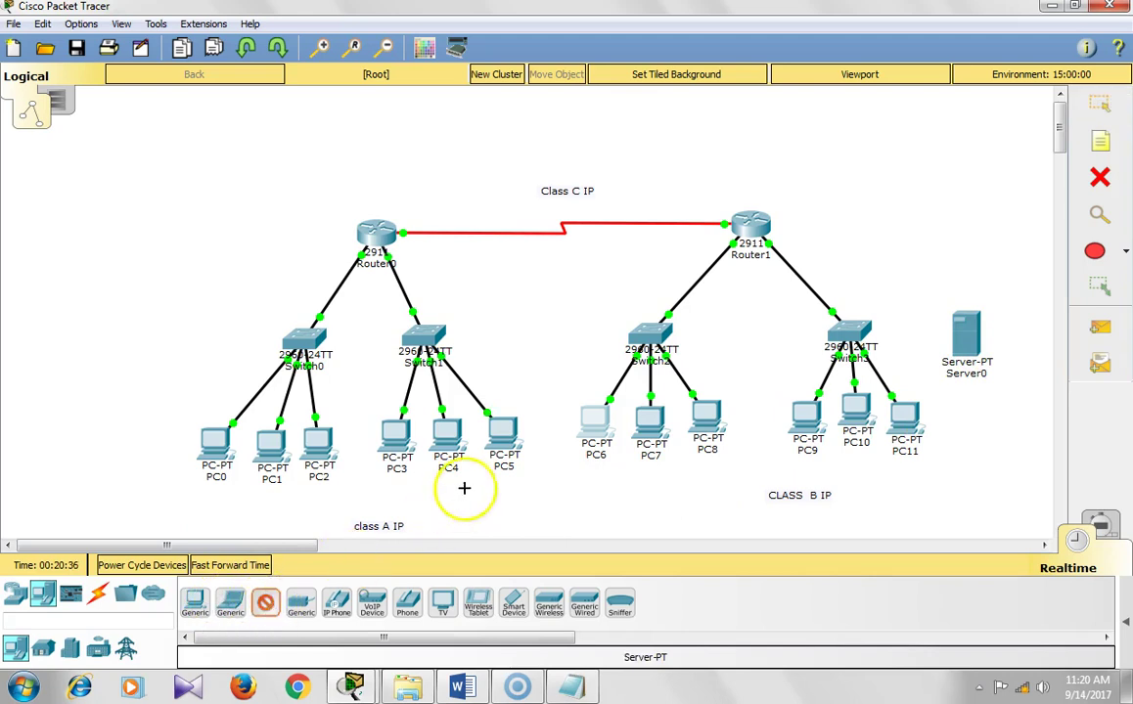
{"action": "left_click", "coordinate": [553, 349]}
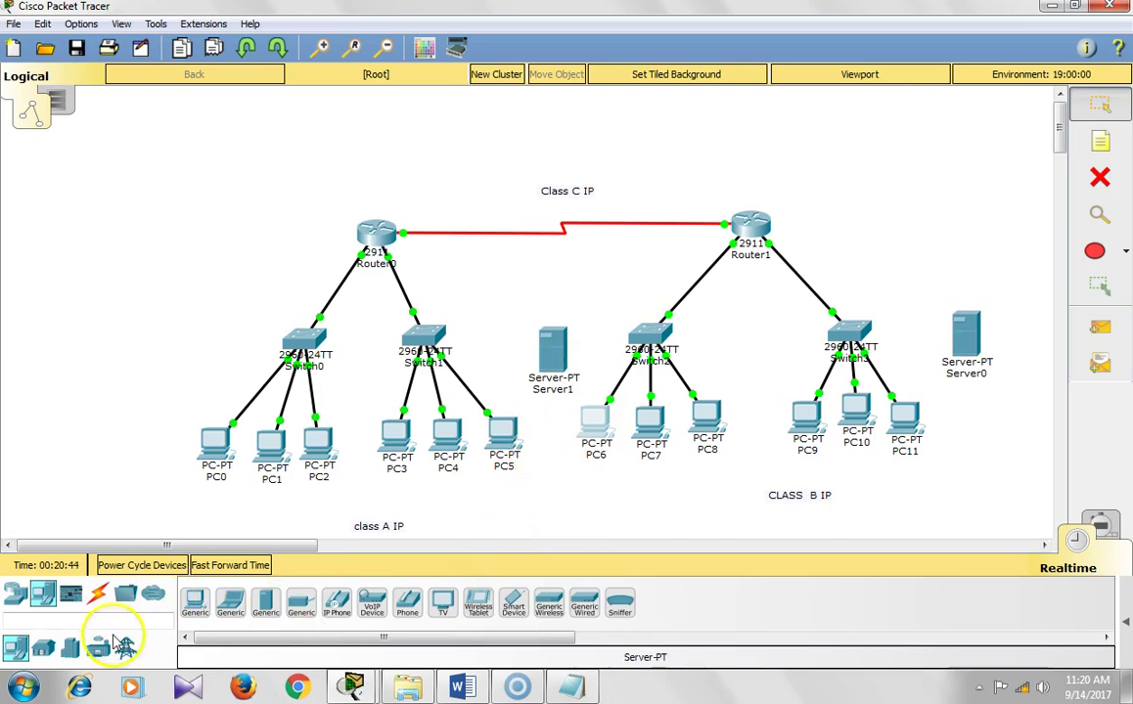
- Connect Switch3's FastEthernet0/5 to Server0's FastEthernet0 with a copper straight-through cable
{"action": "left_click", "coordinate": [99, 605]}
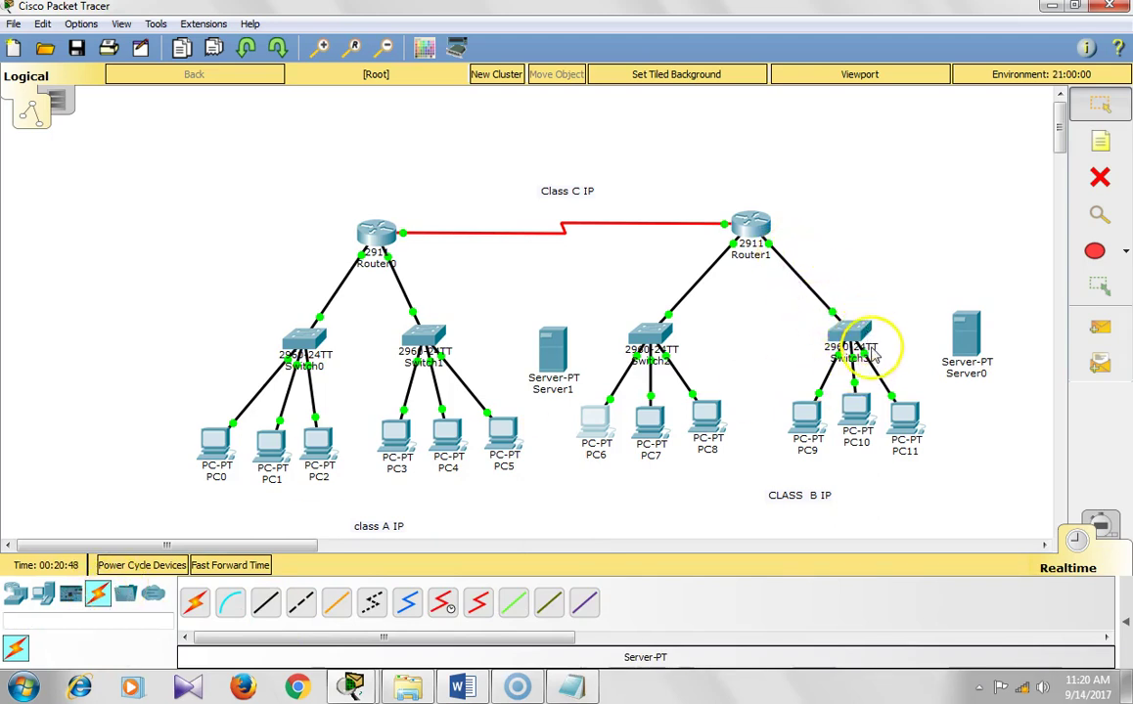
{"action": "left_click", "coordinate": [265, 601]}
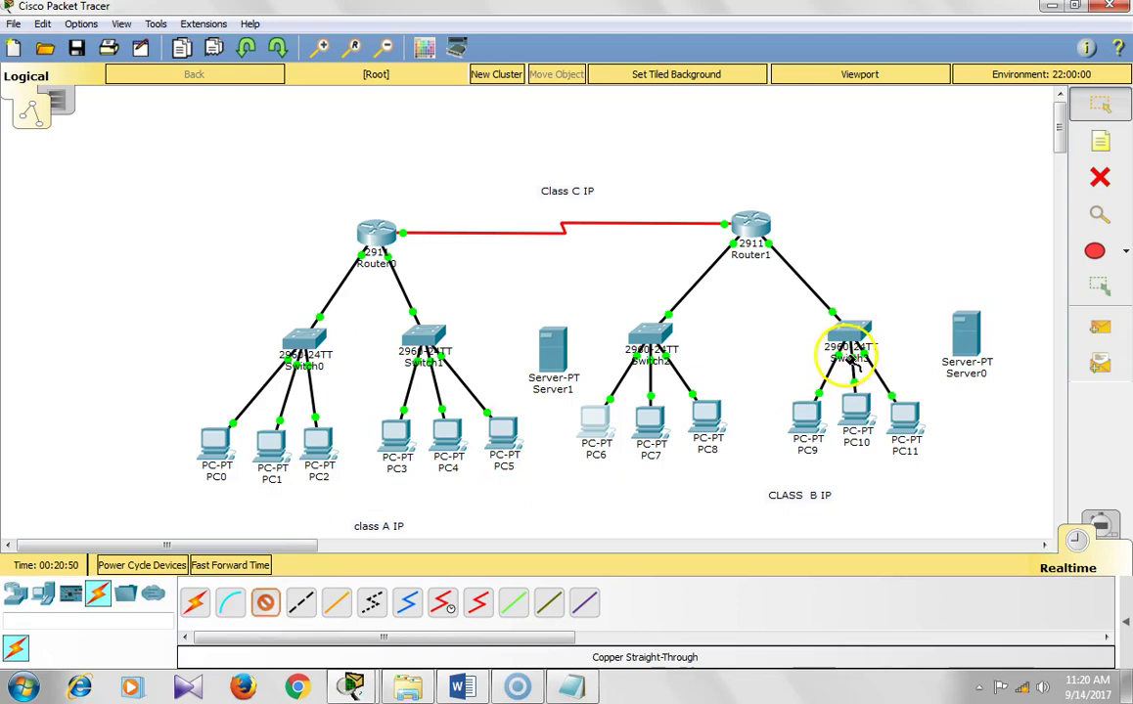
{"action": "left_click", "coordinate": [852, 331]}
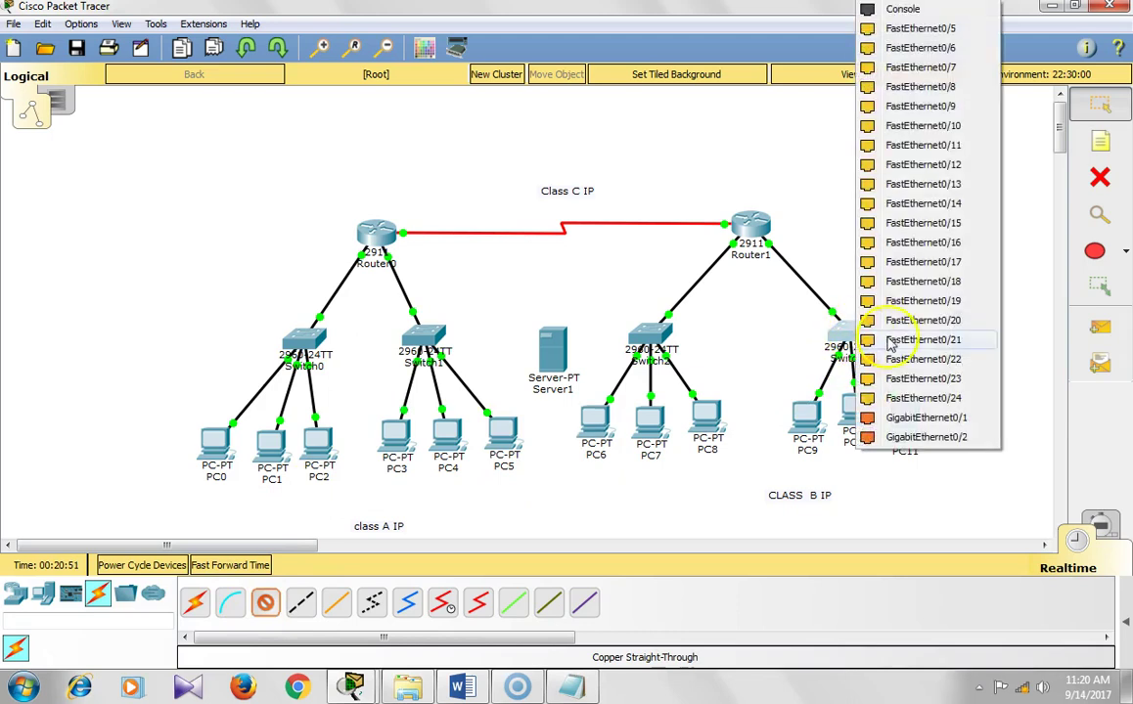
{"action": "left_click", "coordinate": [920, 27]}
{"action": "left_click", "coordinate": [969, 341]}
{"action": "left_click", "coordinate": [969, 340]}
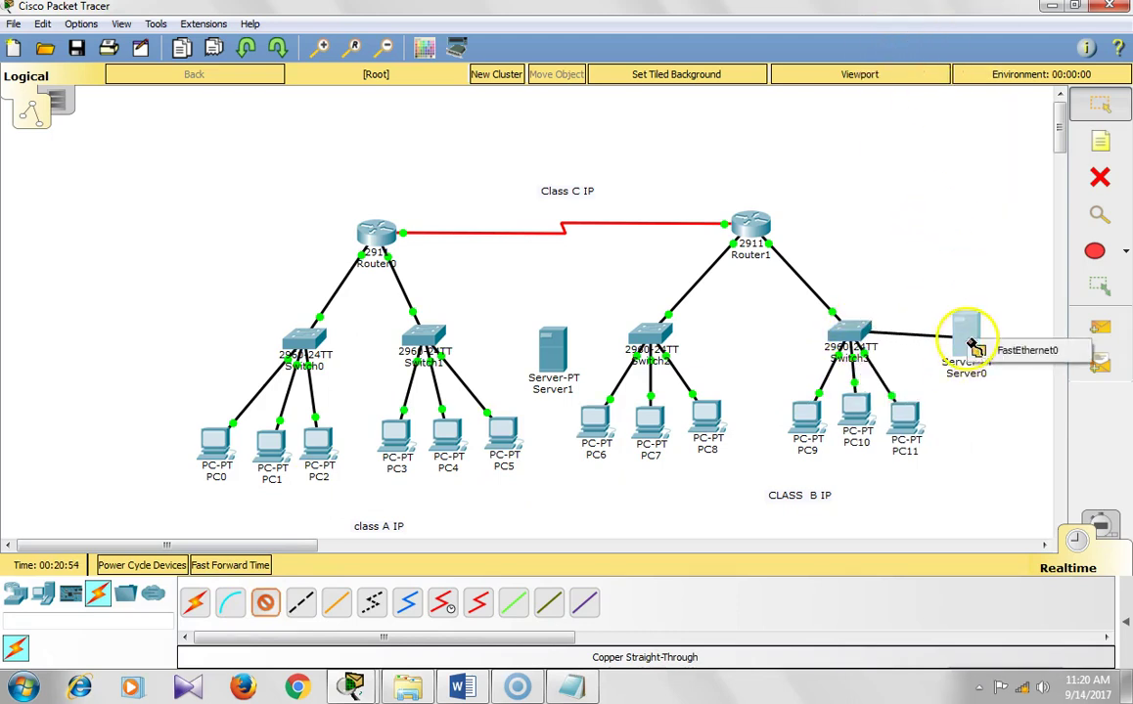
{"action": "left_click", "coordinate": [1008, 346]}
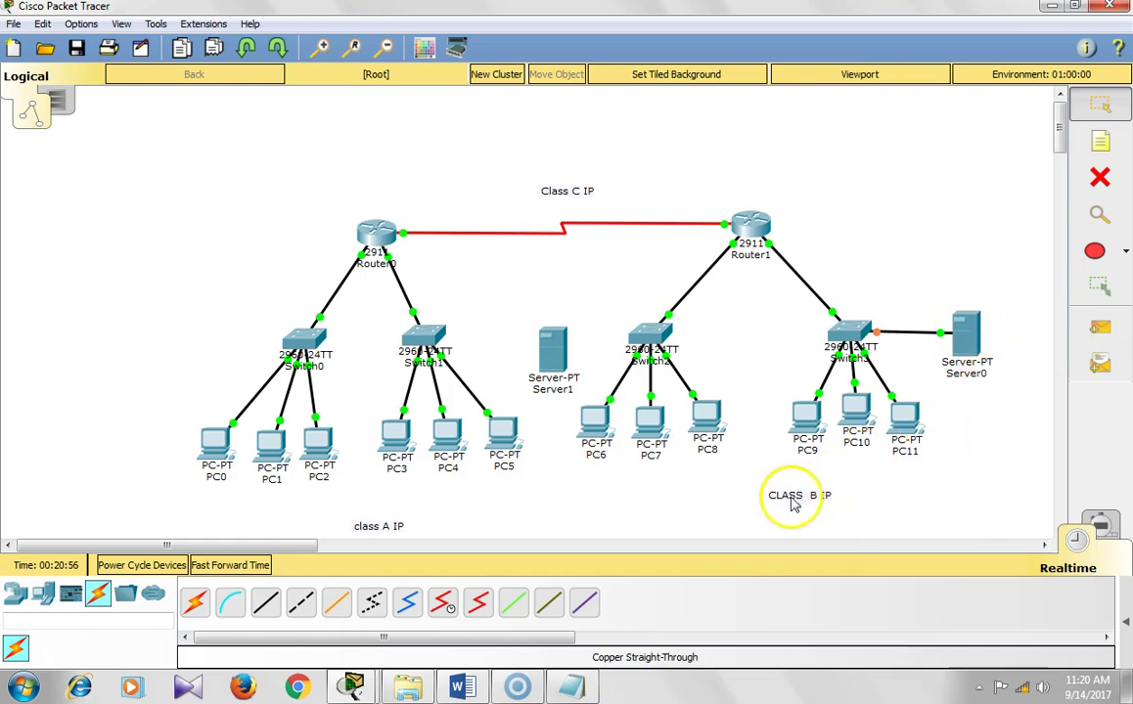
- Link Switch2's FastEthernet0/5 to Server1's FastEthernet0 using a copper straight-through cable
{"action": "left_click", "coordinate": [267, 605]}
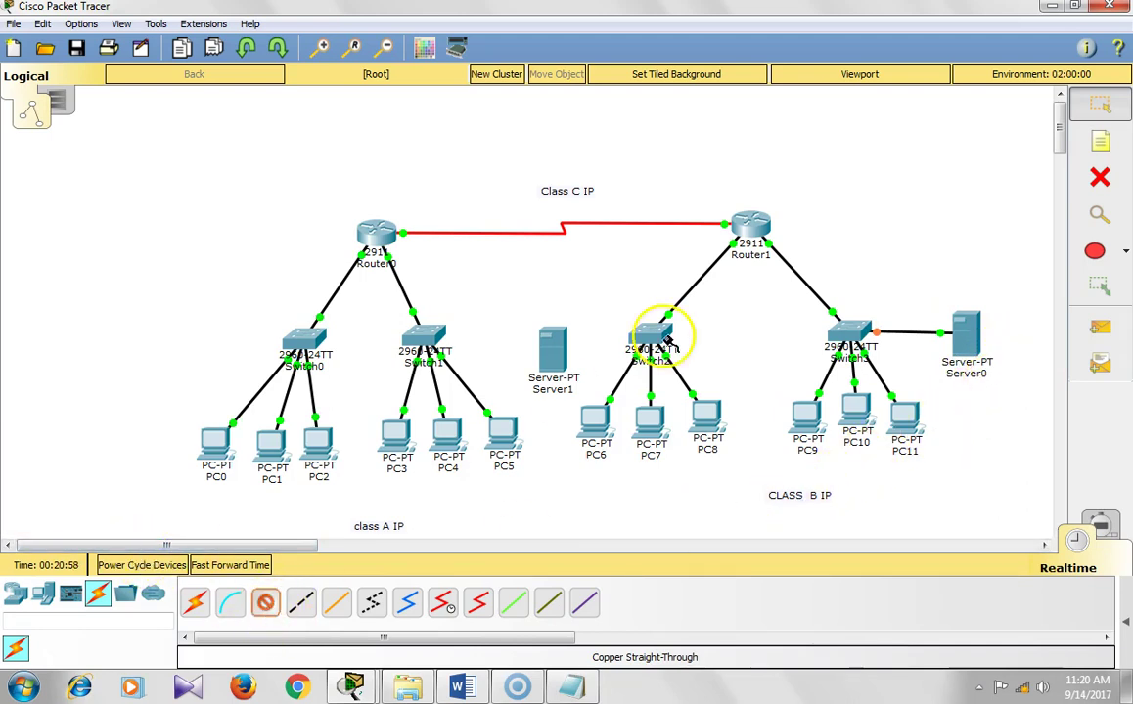
{"action": "left_click", "coordinate": [647, 336]}
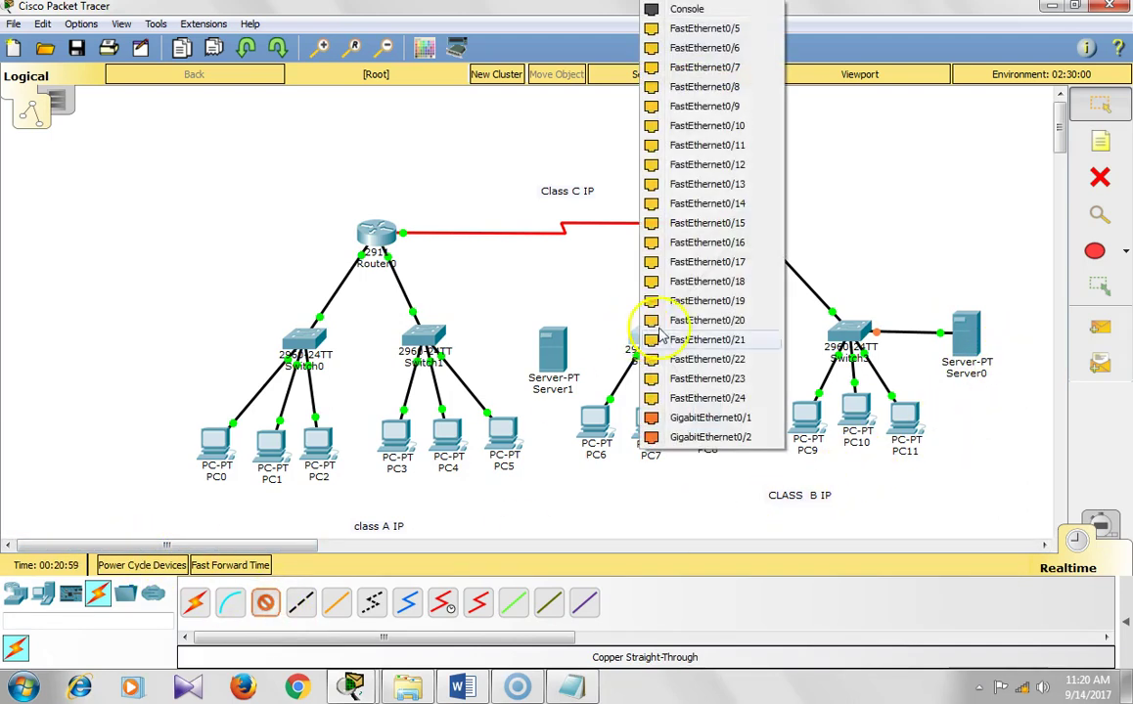
{"action": "left_click", "coordinate": [706, 30]}
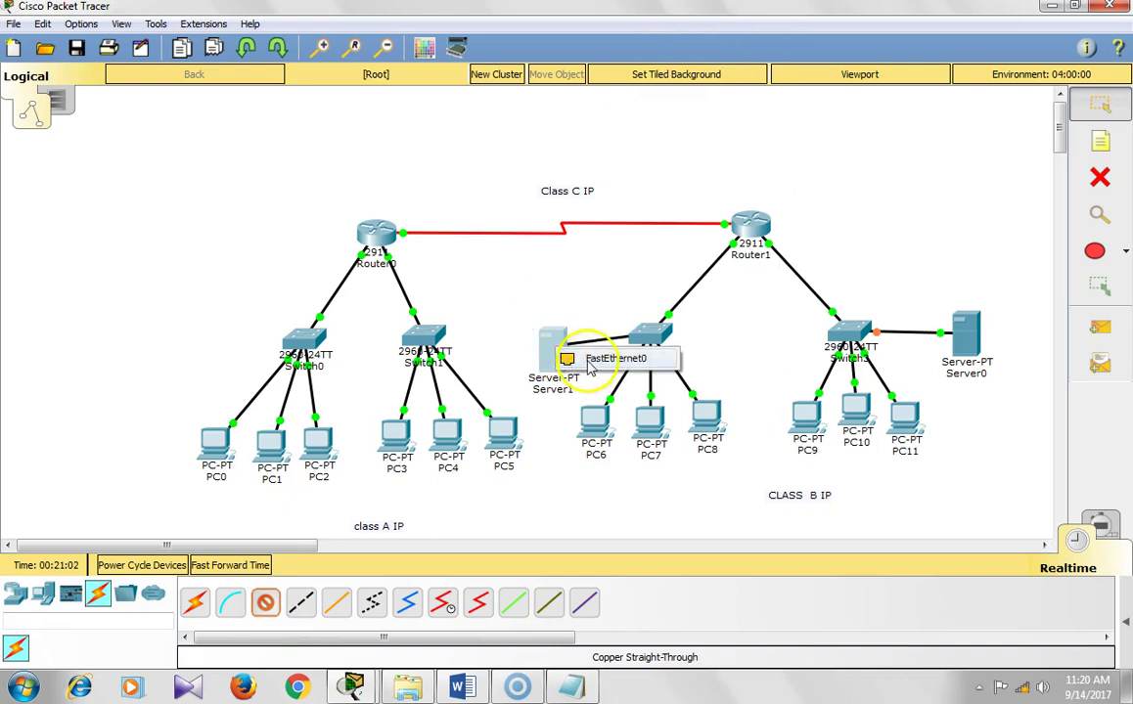
{"action": "left_click", "coordinate": [591, 359]}
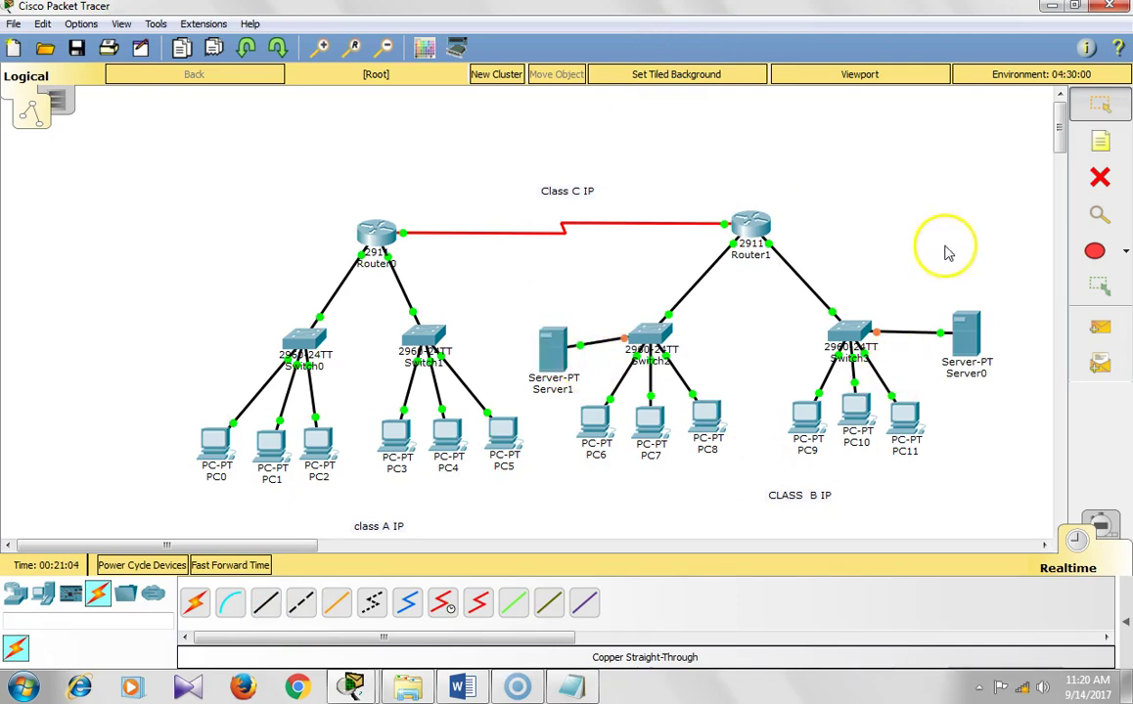
- Assign Server0's FastEthernet0 the static IP address 172.17.2.2 with subnet mask 255.255.0.0
{"action": "left_click", "coordinate": [969, 325]}
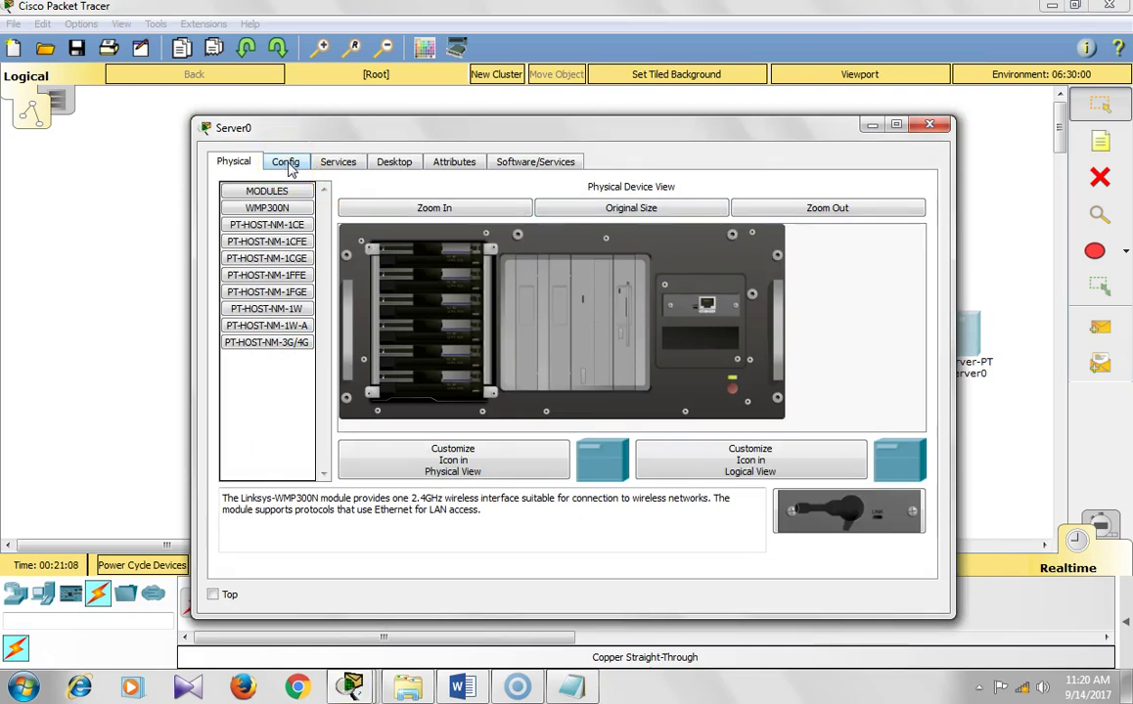
{"action": "left_click", "coordinate": [394, 162]}
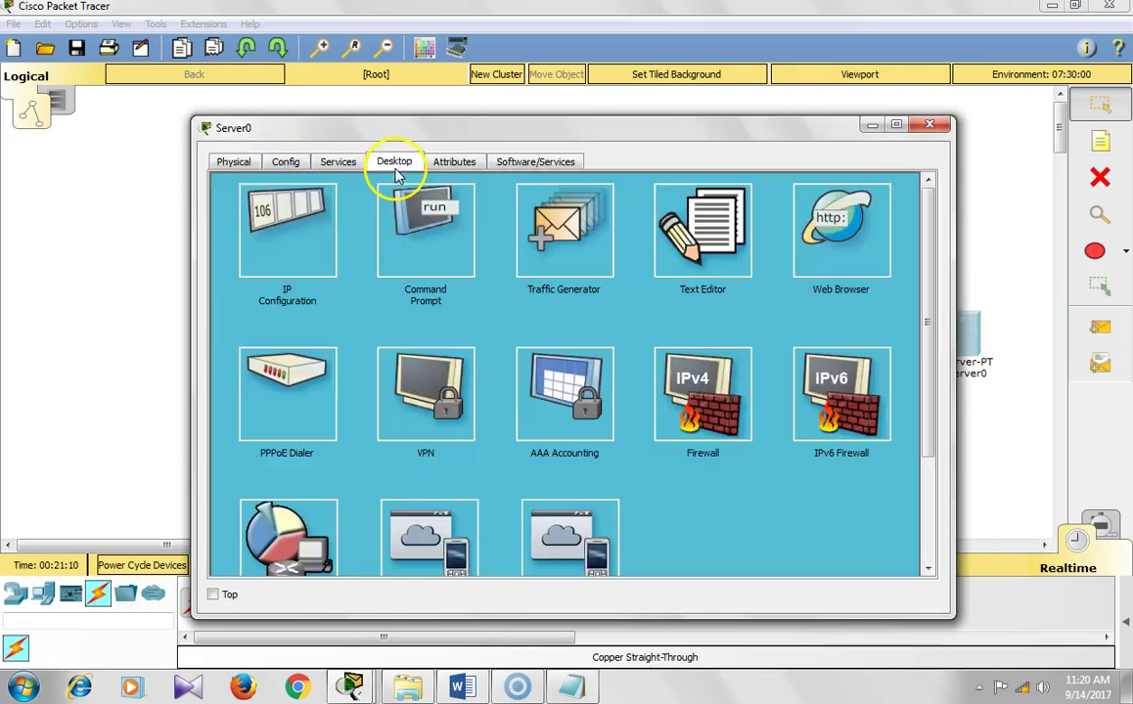
{"action": "left_click", "coordinate": [286, 210]}
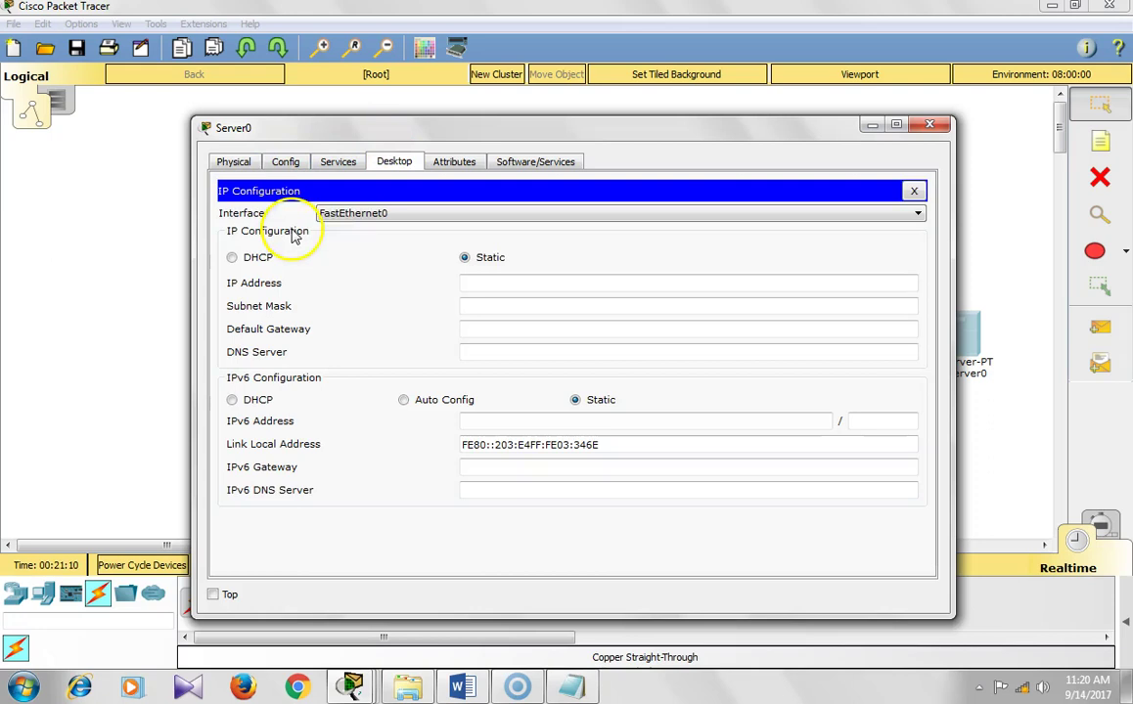
{"action": "left_click", "coordinate": [500, 285]}
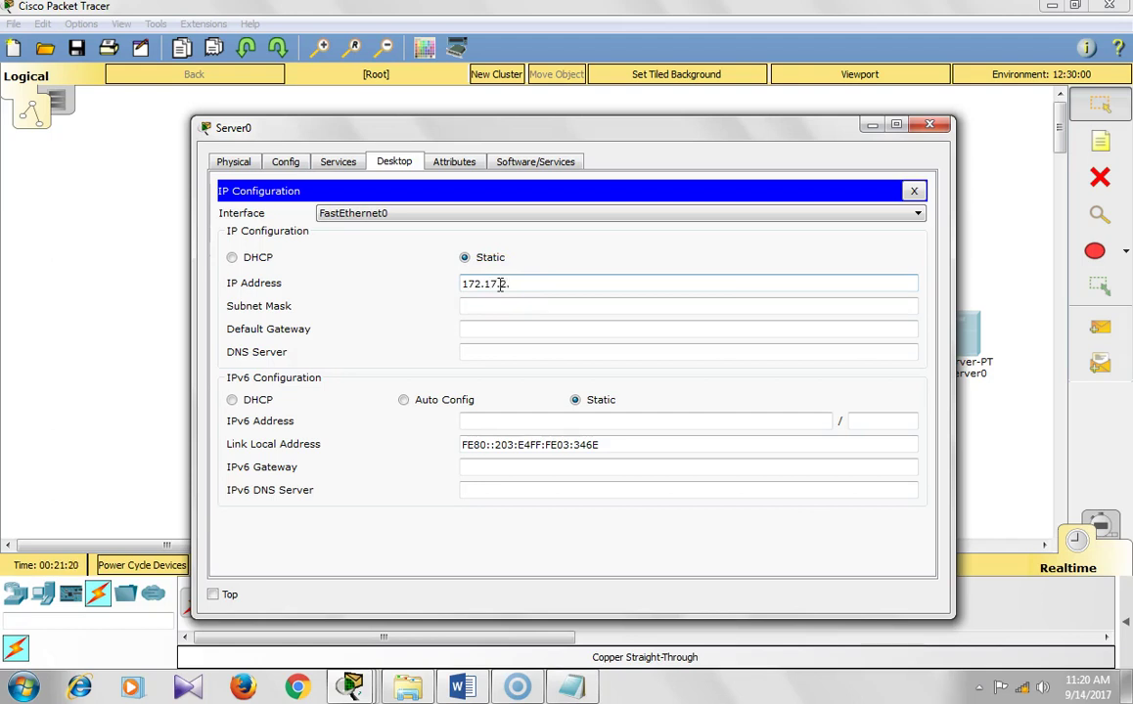
{"action": "type", "text": "172.17.2."}
{"action": "left_click", "coordinate": [609, 306]}
{"action": "left_click", "coordinate": [557, 307]}
- Set Server0's default gateway to 172.17.2.1 and its DNS server to 172.17.2.3, reusing the copied IP address
{"action": "left_click", "coordinate": [541, 334]}
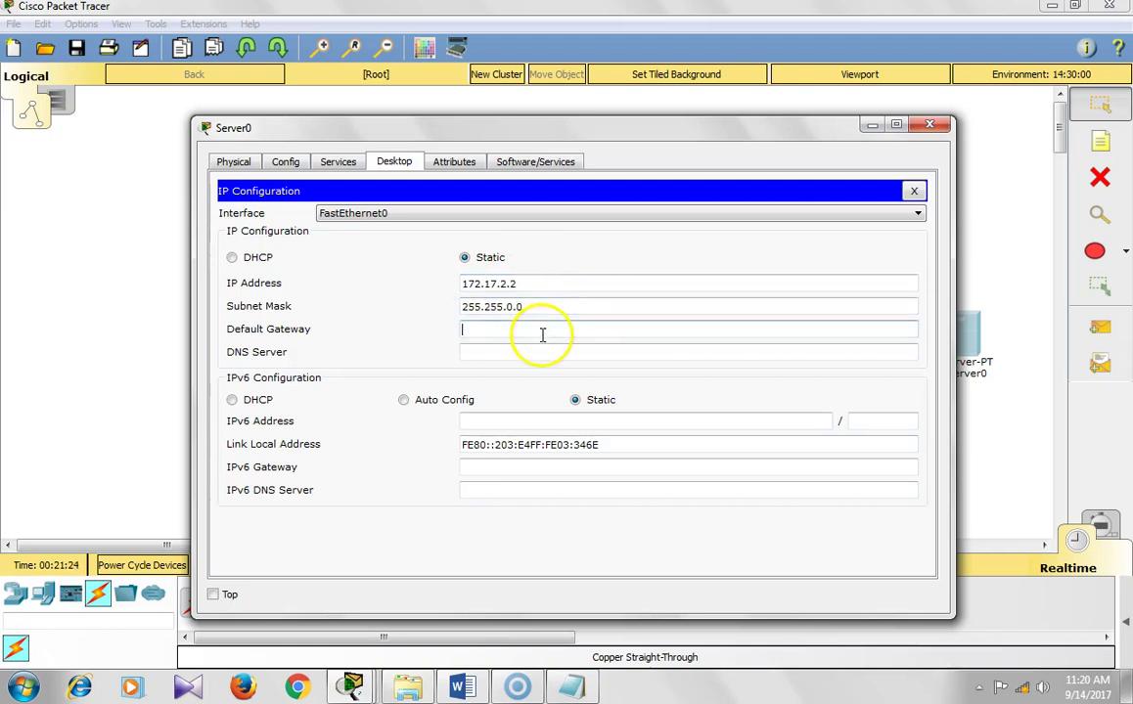
{"action": "left_click_drag", "start_coordinate": [524, 284], "coordinate": [460, 294]}
{"action": "key", "text": "ctrl+c"}
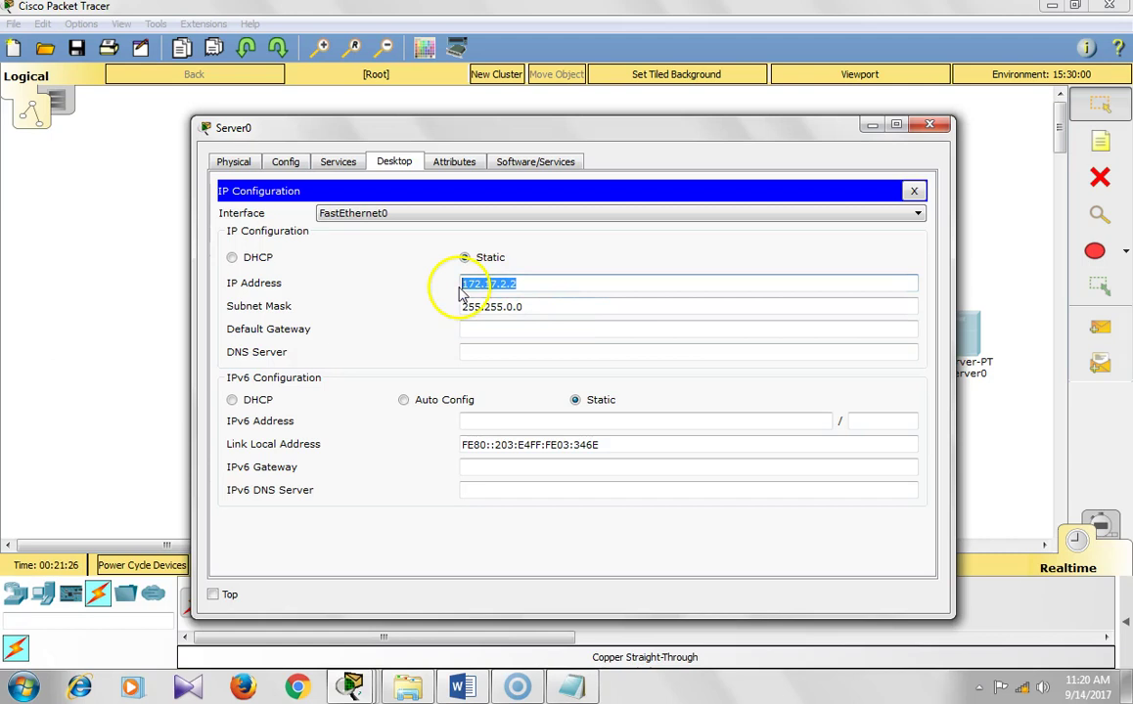
{"action": "left_click", "coordinate": [487, 330]}
{"action": "key", "text": "ctrl+v"}
{"action": "left_click", "coordinate": [536, 354]}
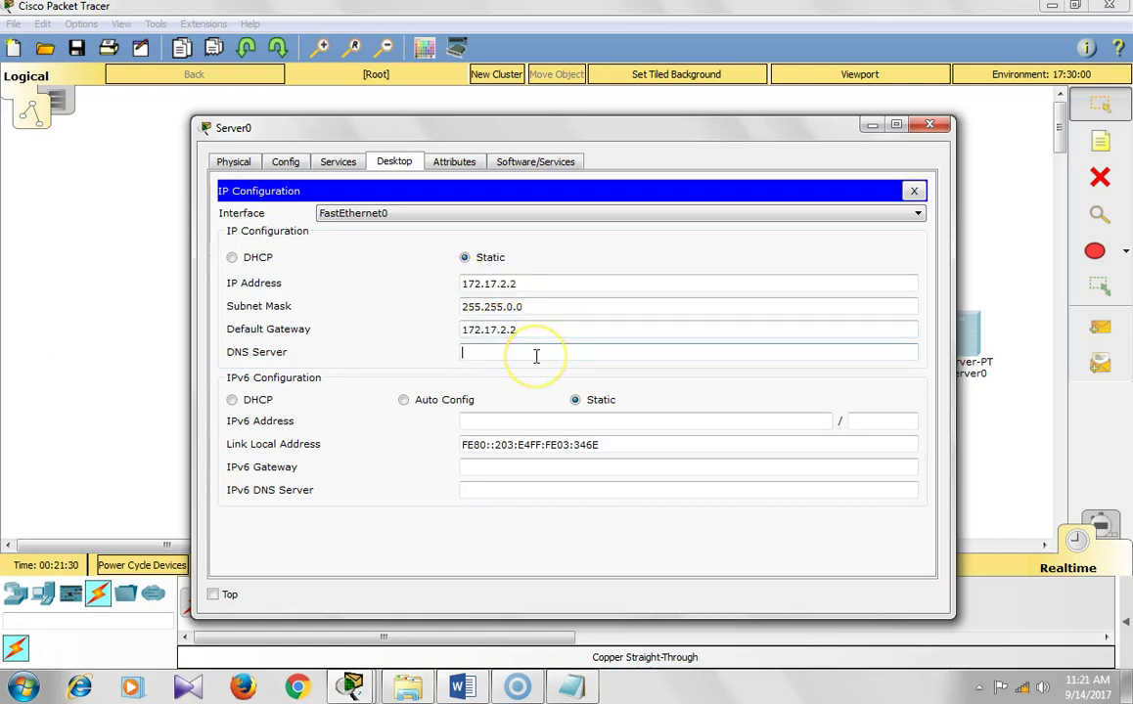
{"action": "left_click", "coordinate": [544, 355]}
{"action": "key", "text": "ctrl+v"}
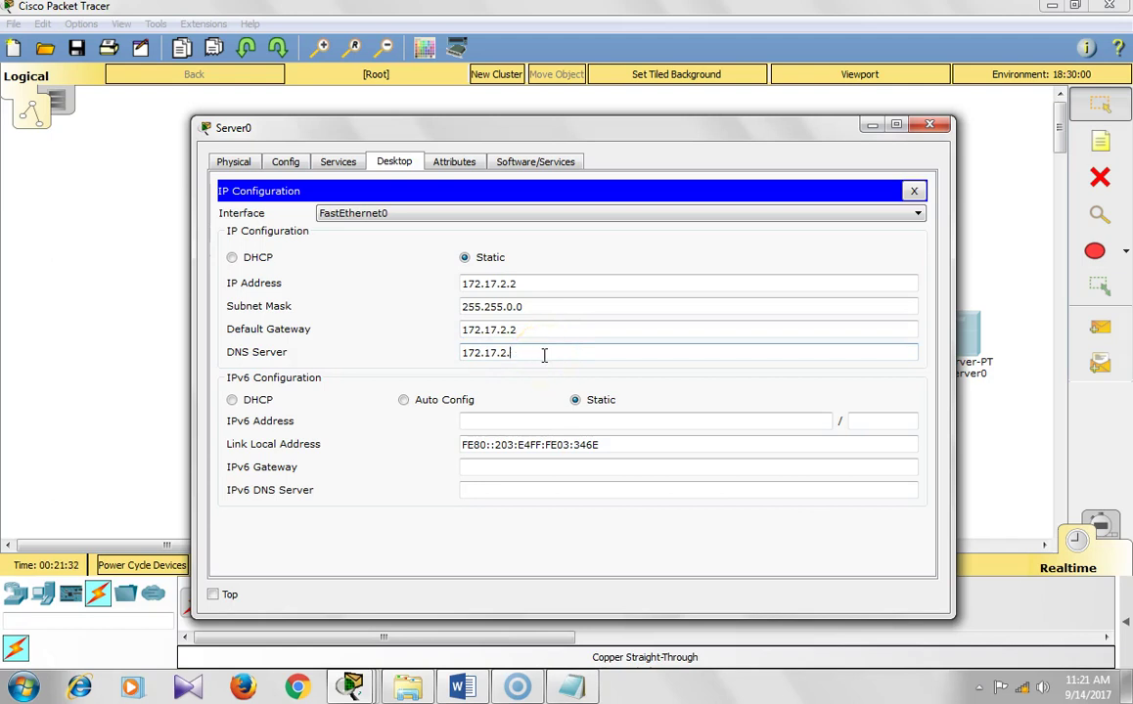
{"action": "left_click", "coordinate": [543, 325]}
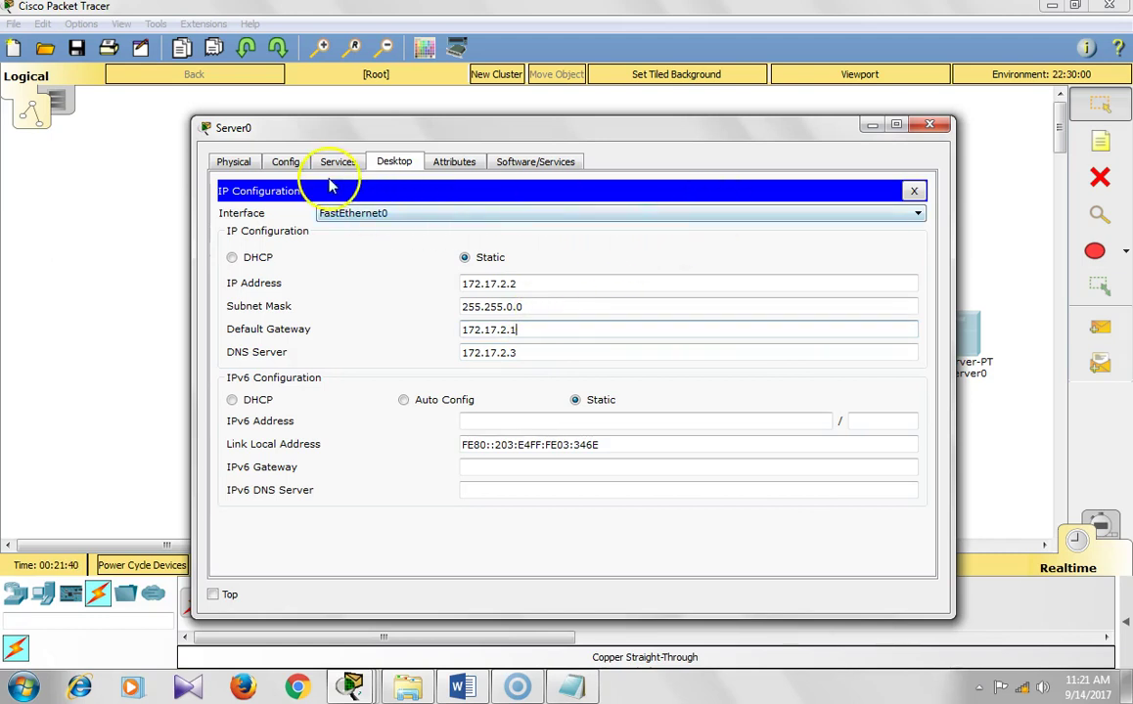
- Turn on Server0's DHCP service and set the serverPool default gateway to 172.17.2.1
{"action": "left_click", "coordinate": [286, 162]}
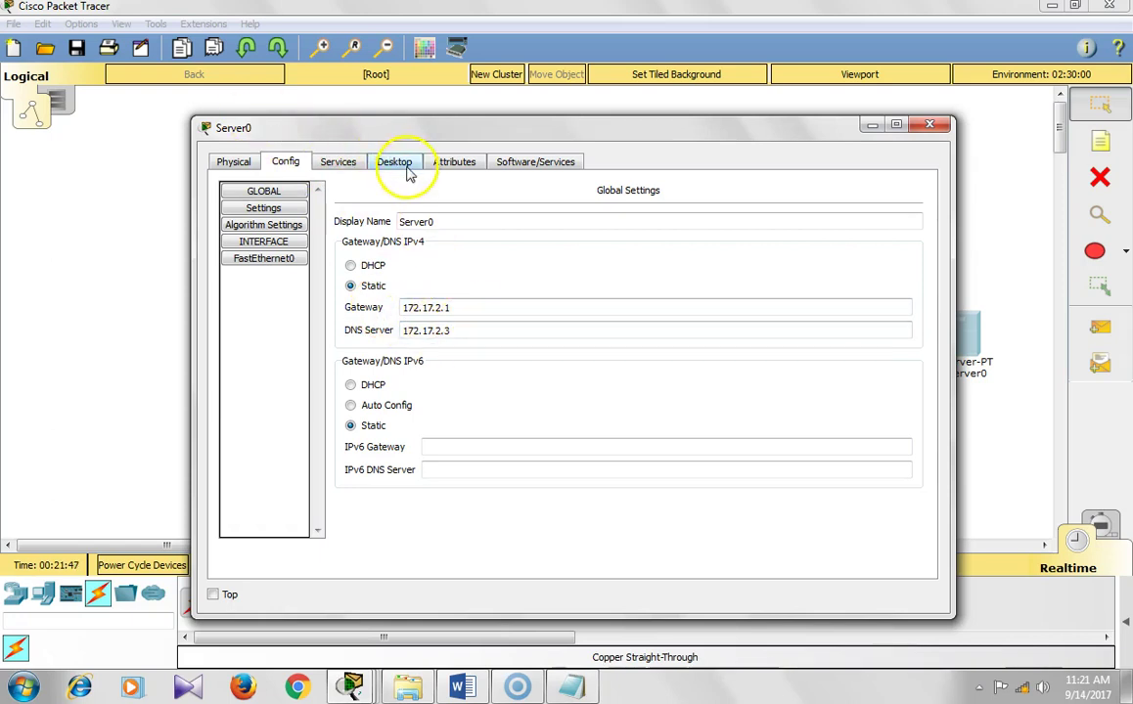
{"action": "left_click", "coordinate": [349, 168]}
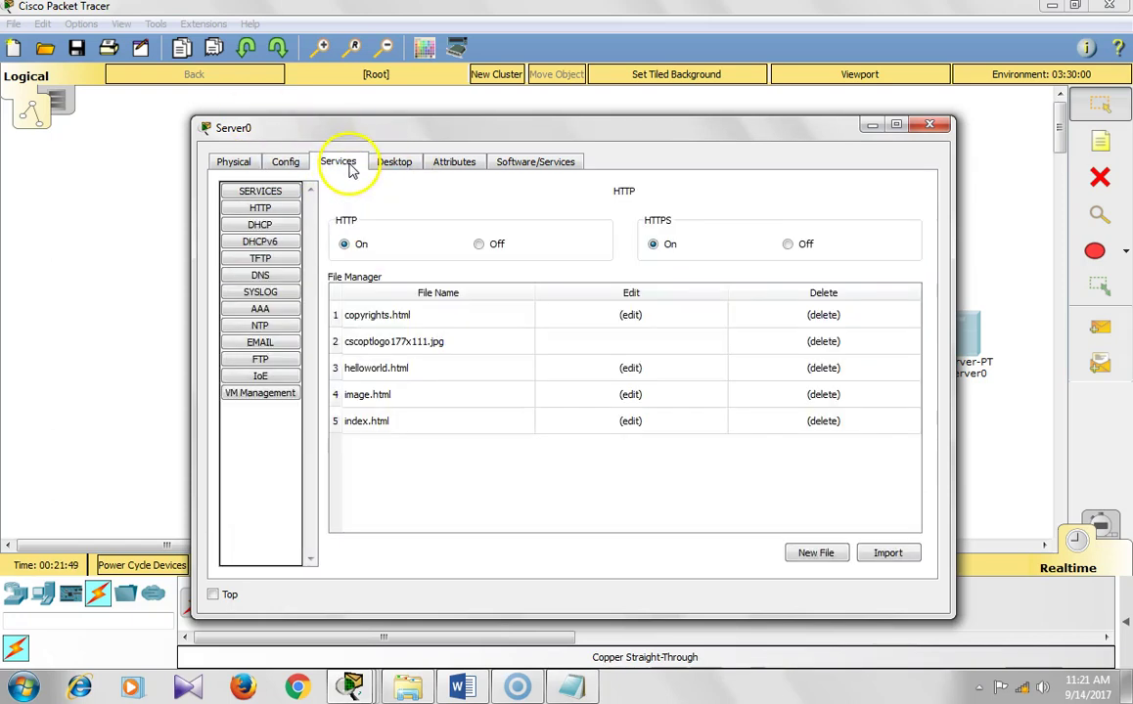
{"action": "left_click", "coordinate": [265, 225]}
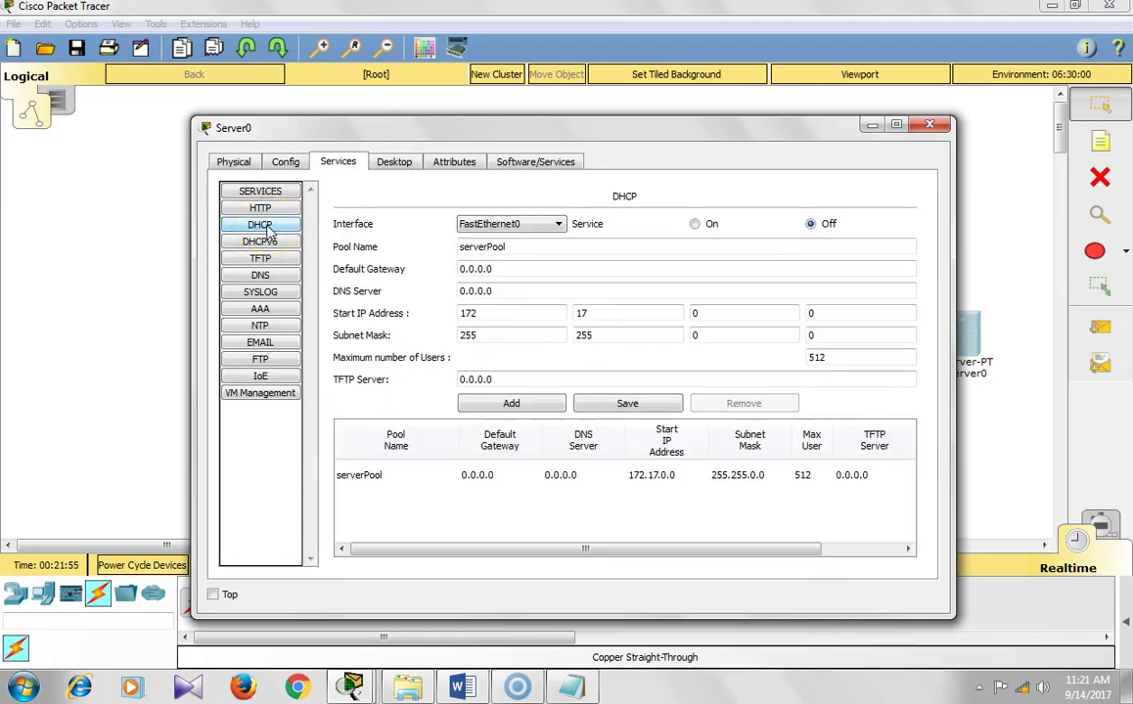
{"action": "left_click", "coordinate": [694, 226]}
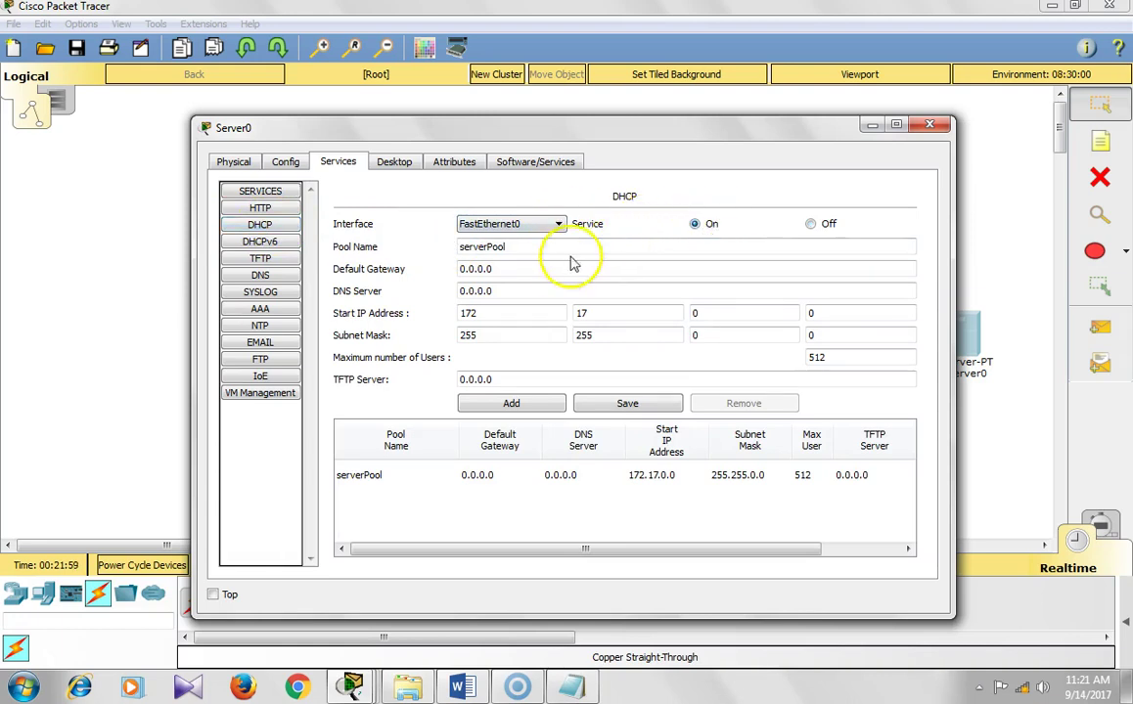
{"action": "left_click_drag", "start_coordinate": [536, 271], "coordinate": [450, 277]}
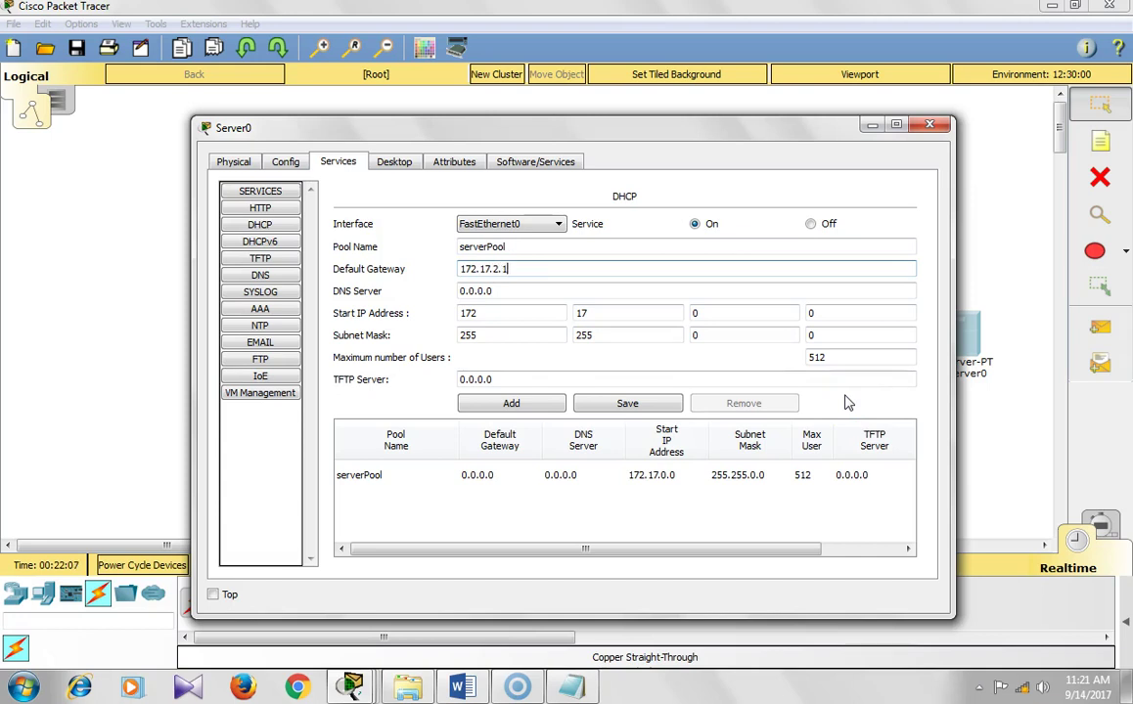
- Copy the serverPool default gateway address for reuse in the pool's DNS server setting
{"action": "left_click", "coordinate": [522, 288]}
{"action": "left_click_drag", "start_coordinate": [513, 270], "coordinate": [437, 266]}
{"action": "key", "text": "ctrl+c"}
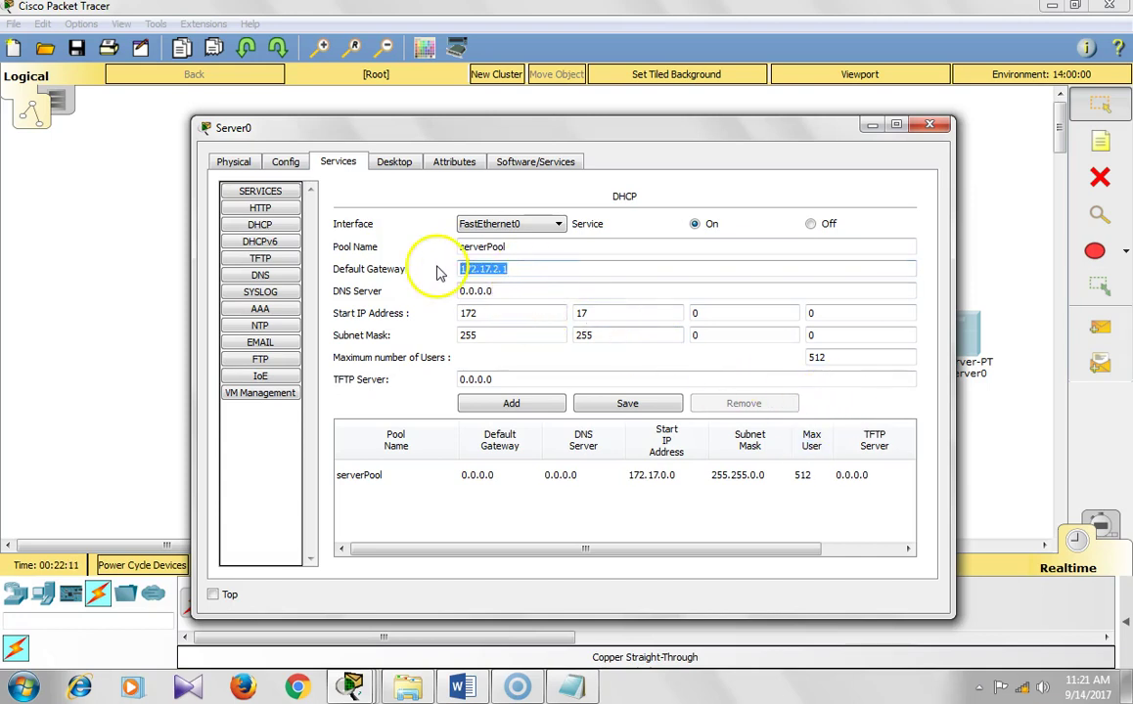
- Set the DNS server of Server0's DHCP pool serverPool to 172.17.2.3
{"action": "left_click", "coordinate": [499, 292]}
{"action": "left_click_drag", "start_coordinate": [509, 294], "coordinate": [450, 284]}
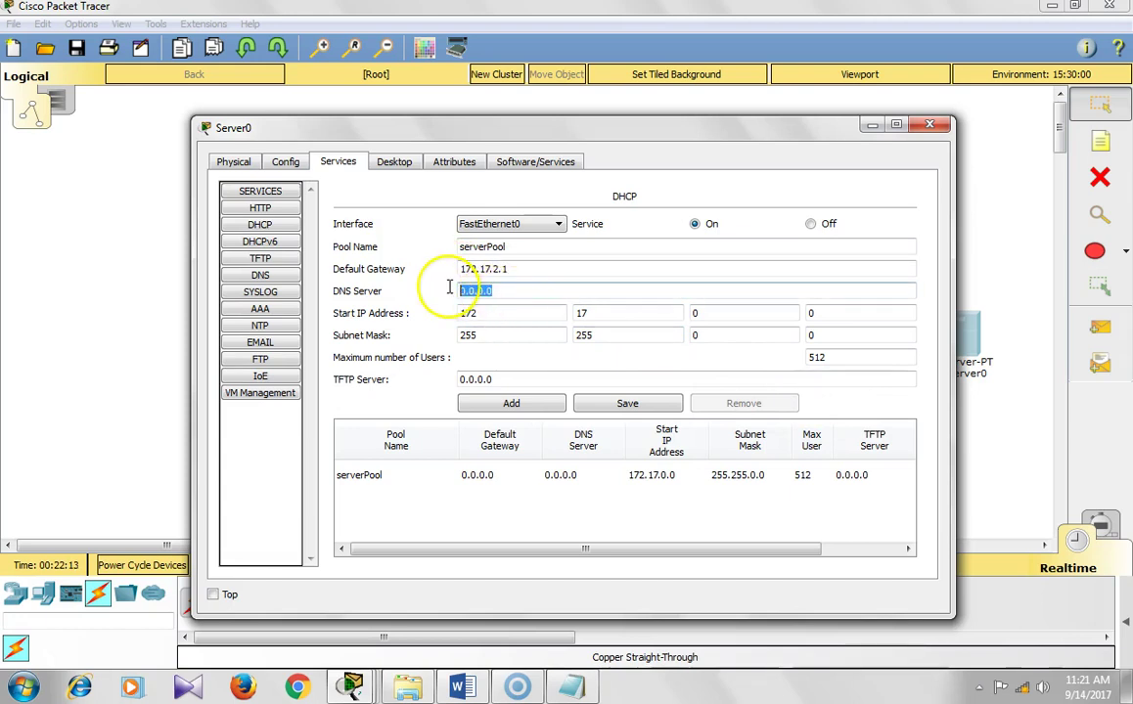
{"action": "key", "text": "ctrl+v"}
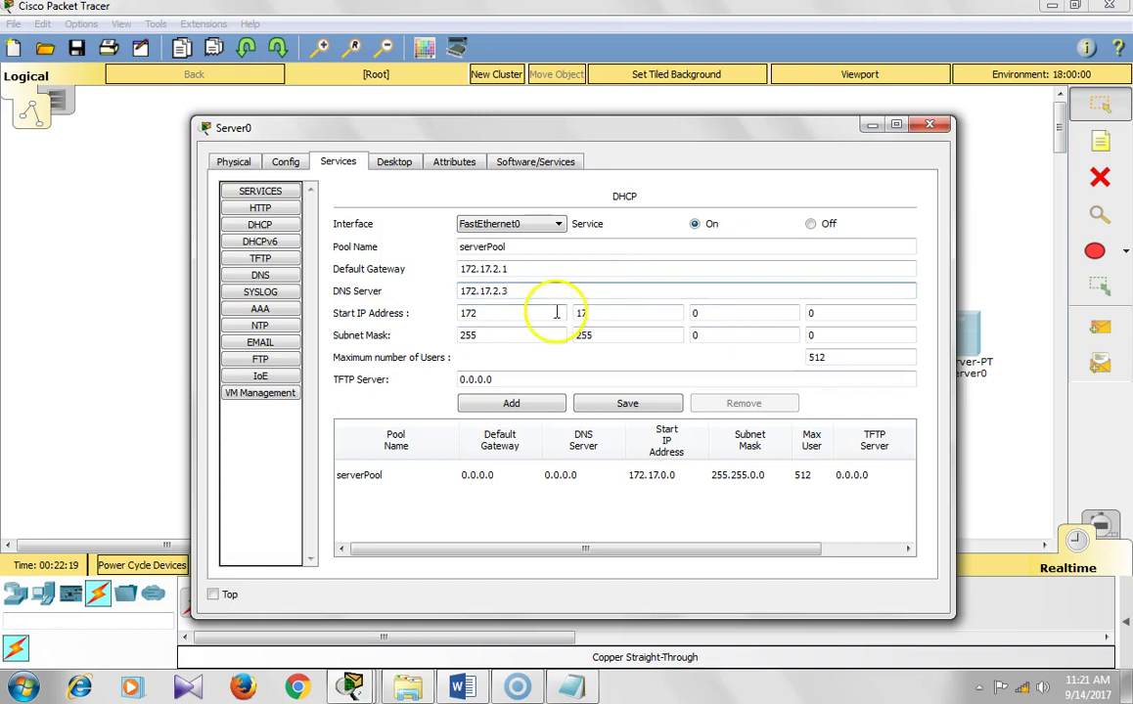
- Set serverPool's start IP address to 172.17.2.4, save the pool with the DHCP service on, and close Server0
{"action": "left_click", "coordinate": [705, 314]}
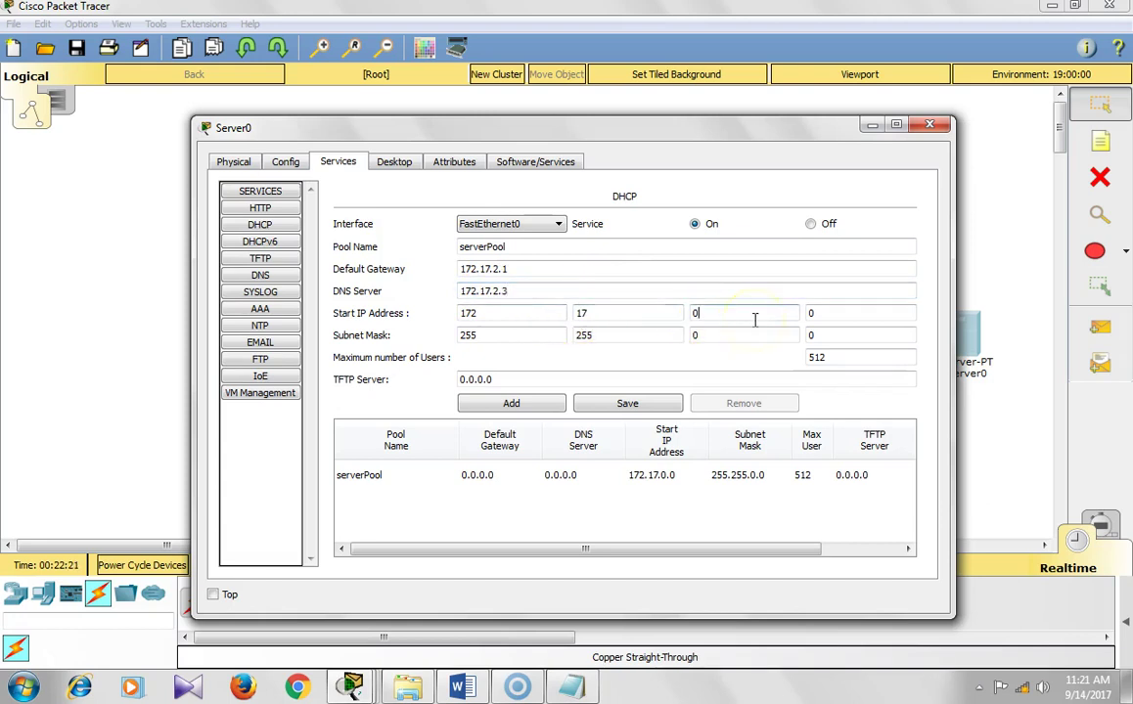
{"action": "type", "text": "2"}
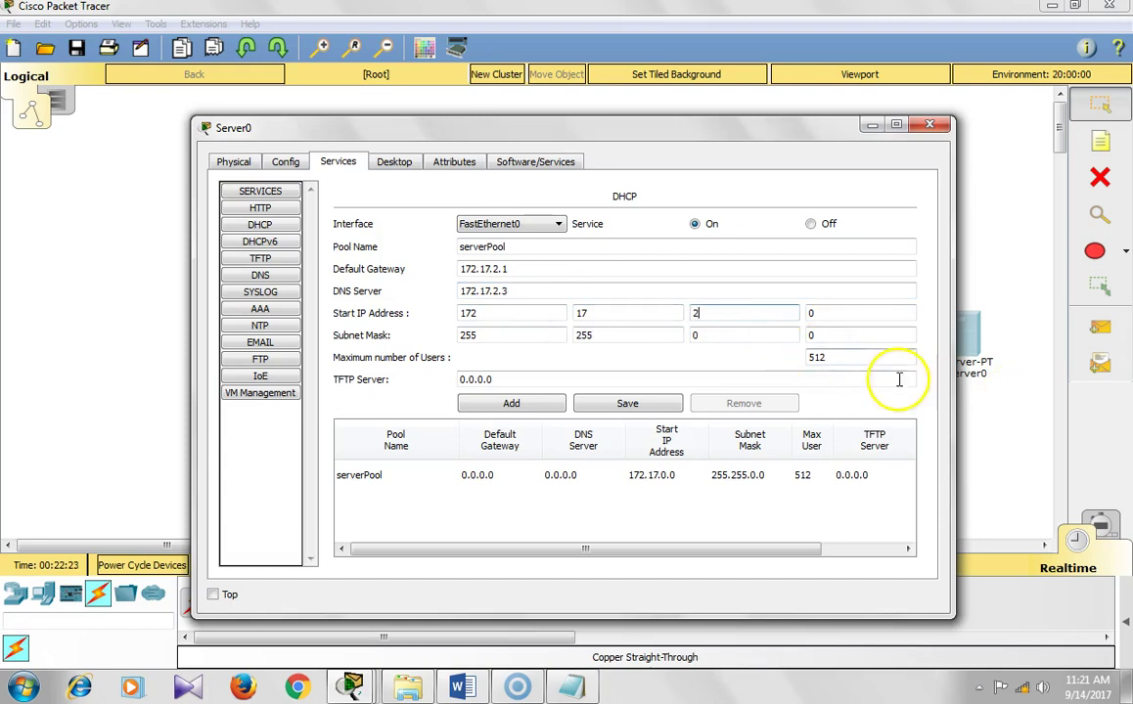
{"action": "left_click", "coordinate": [847, 314]}
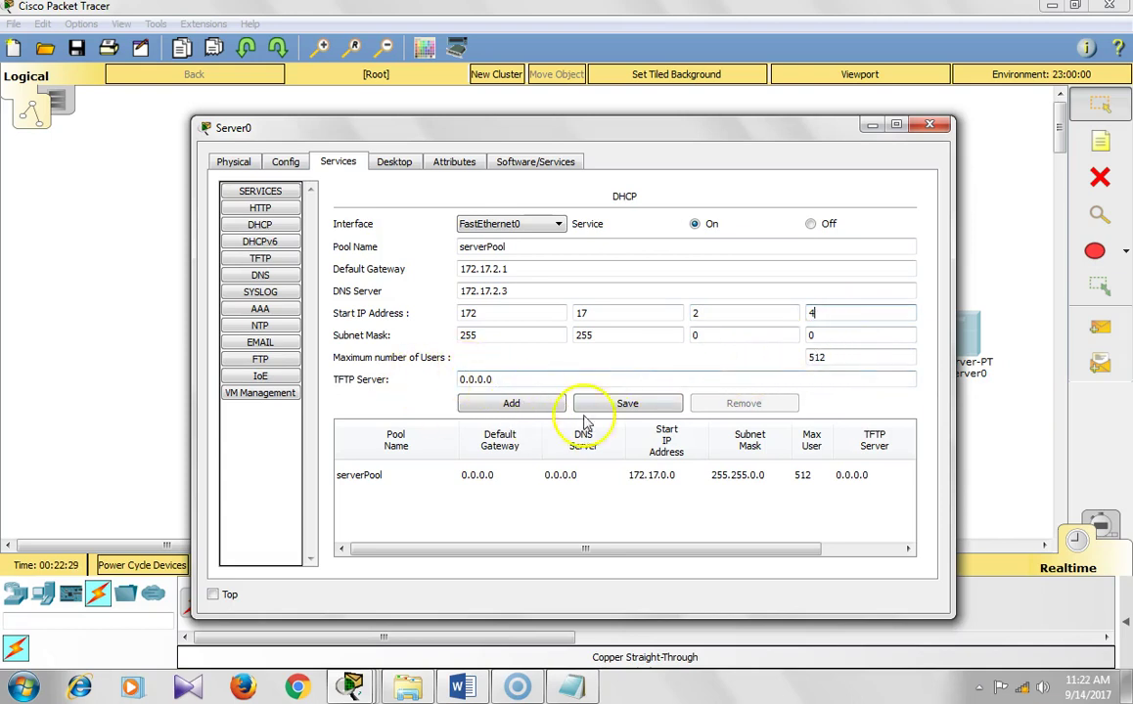
{"action": "left_click", "coordinate": [653, 409]}
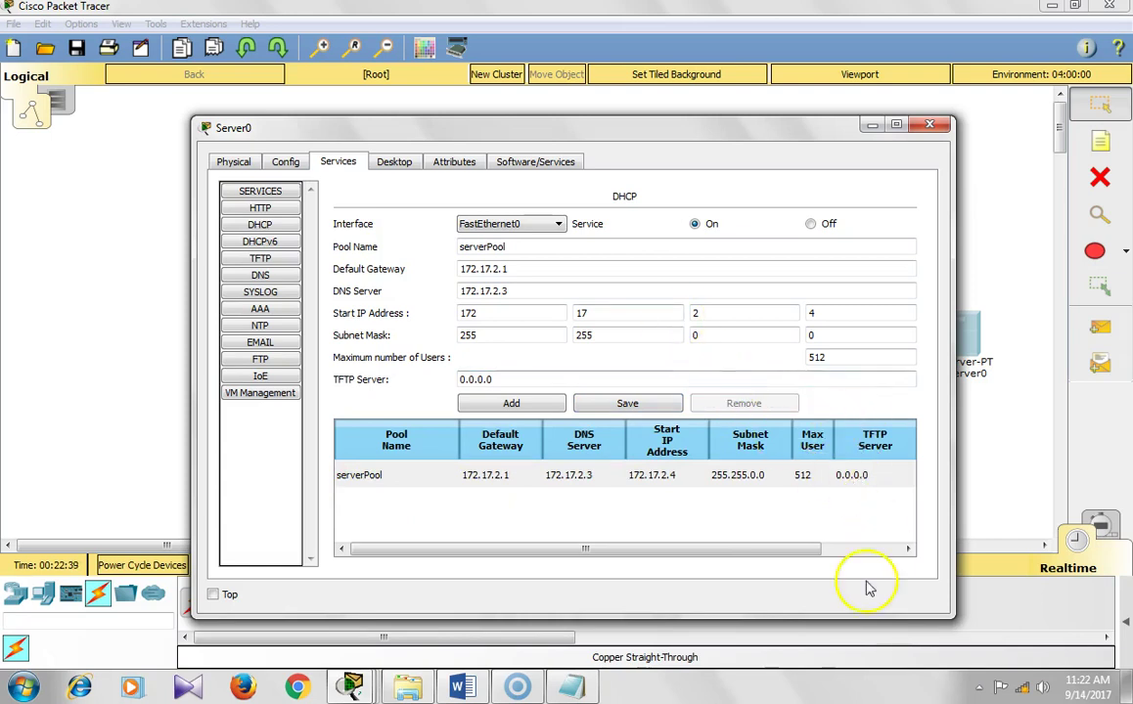
{"action": "left_click", "coordinate": [510, 404]}
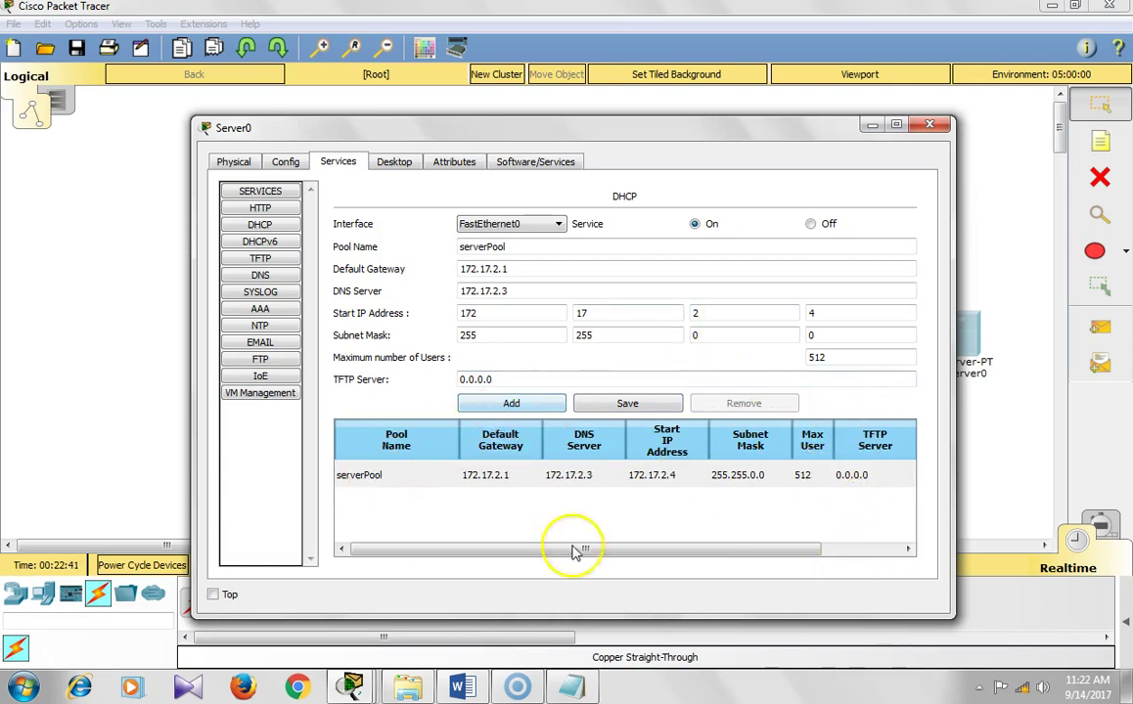
{"action": "left_click", "coordinate": [697, 223]}
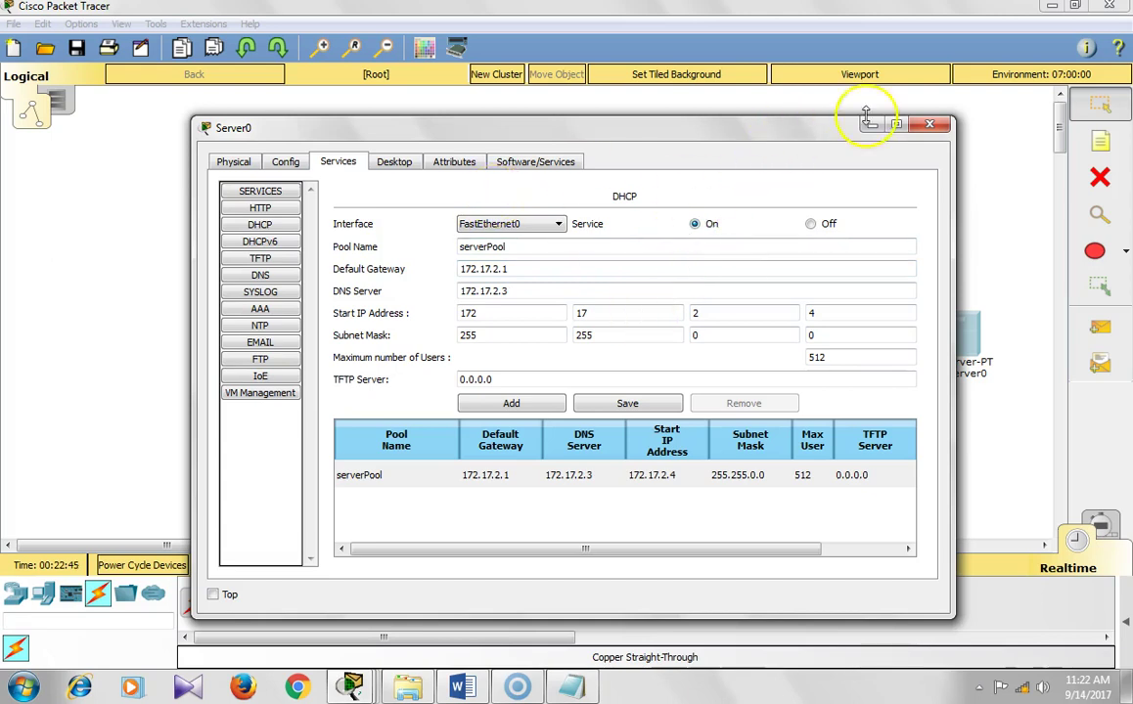
{"action": "left_click", "coordinate": [931, 125]}
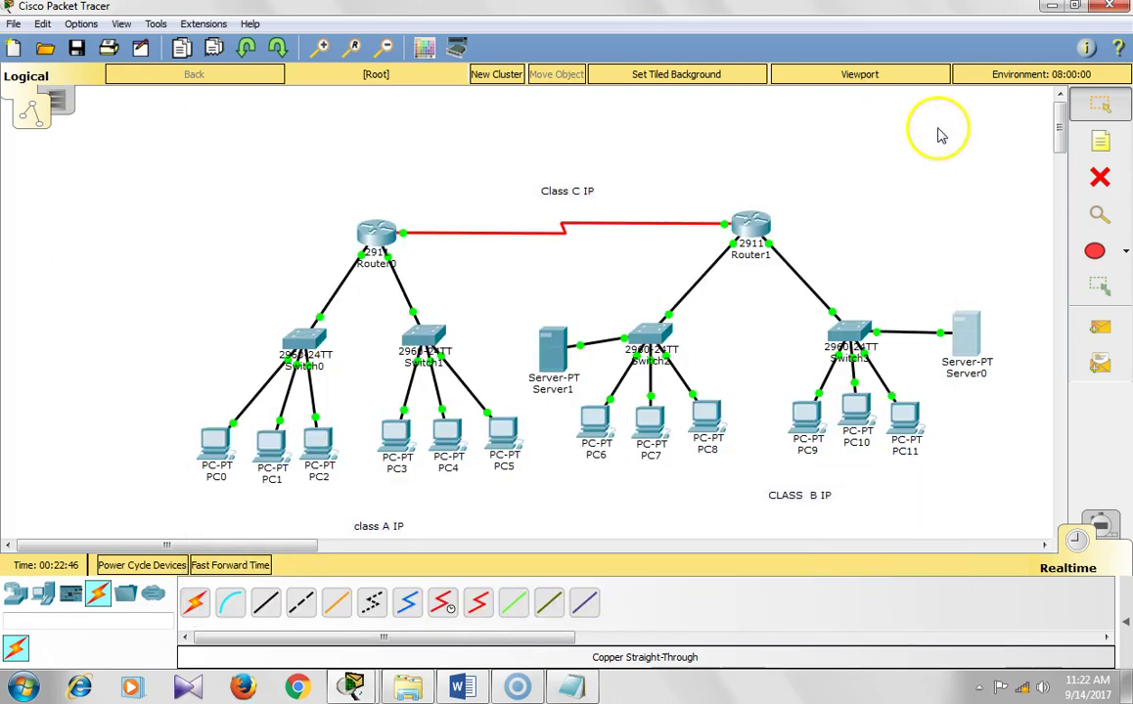
- Switch PC9's IPv4 configuration to DHCP and close its window
{"action": "left_click", "coordinate": [808, 415]}
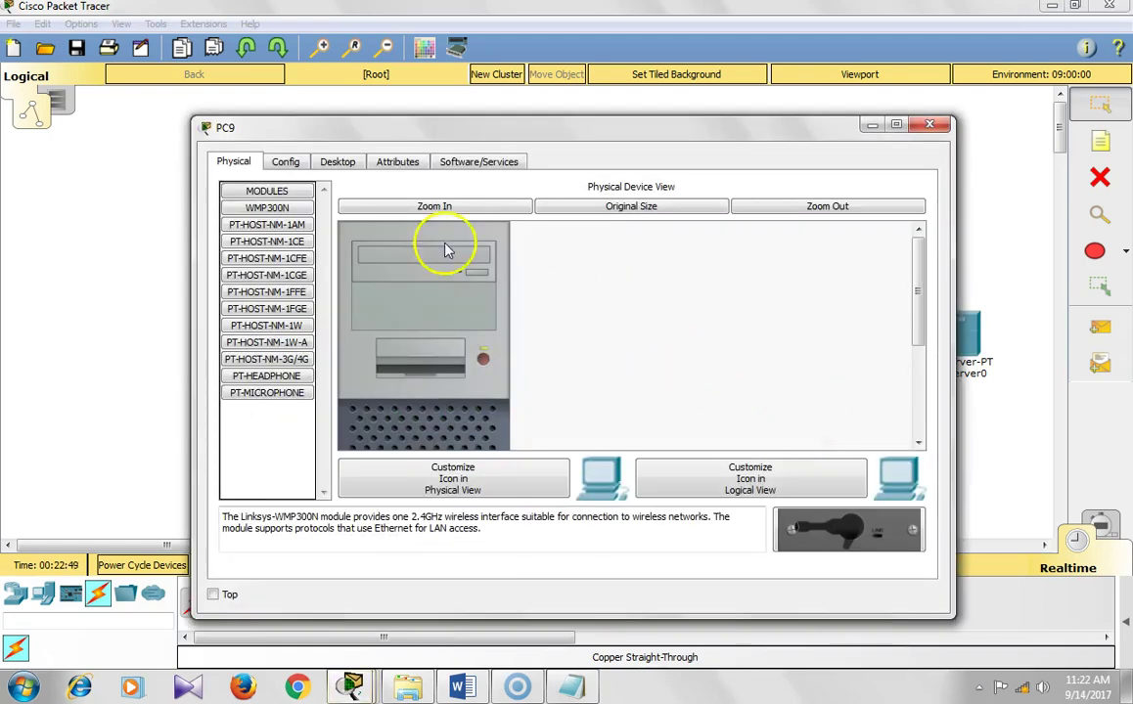
{"action": "left_click", "coordinate": [337, 167]}
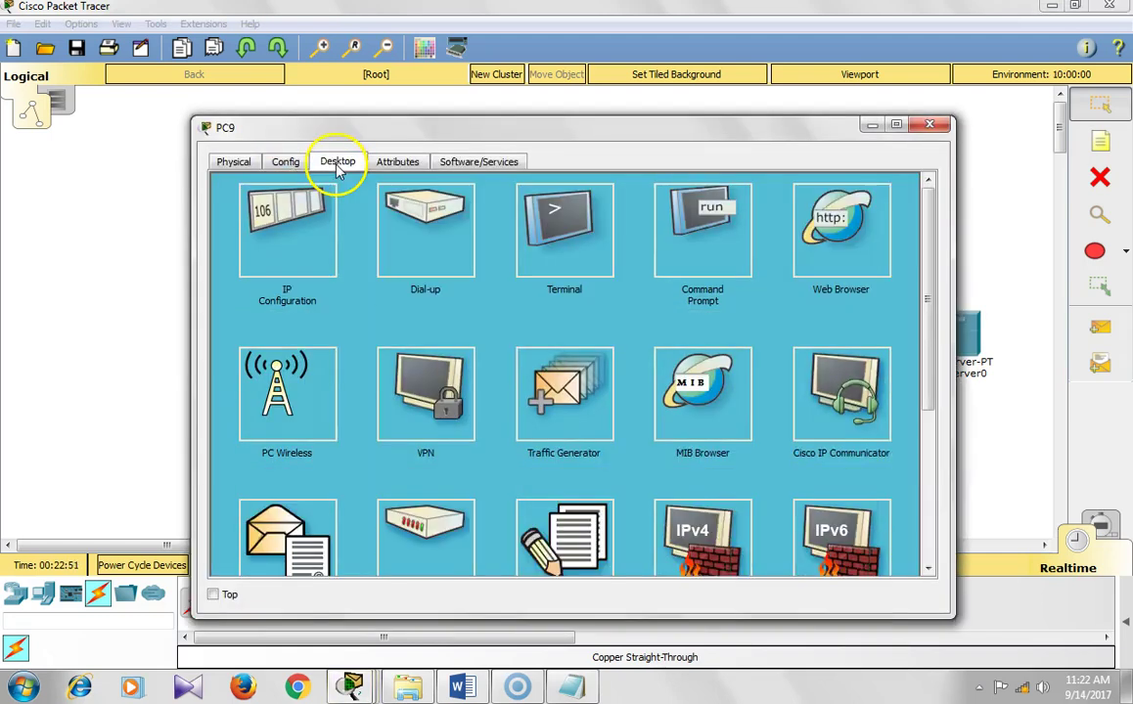
{"action": "left_click", "coordinate": [301, 245]}
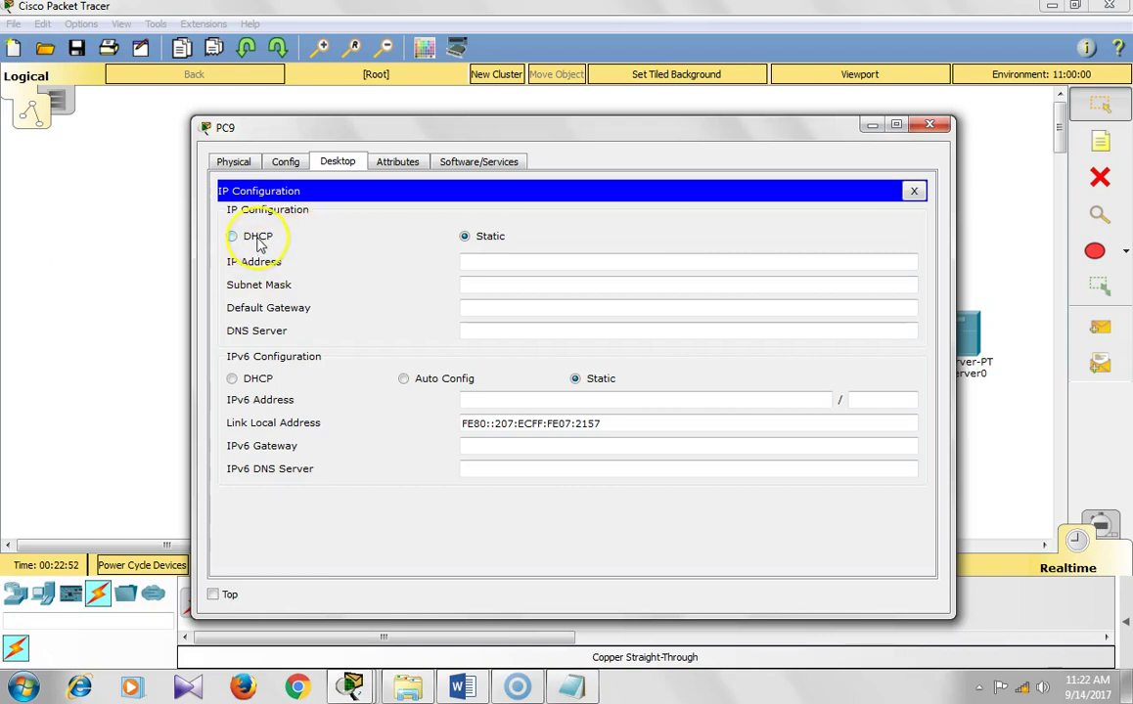
{"action": "left_click", "coordinate": [261, 246]}
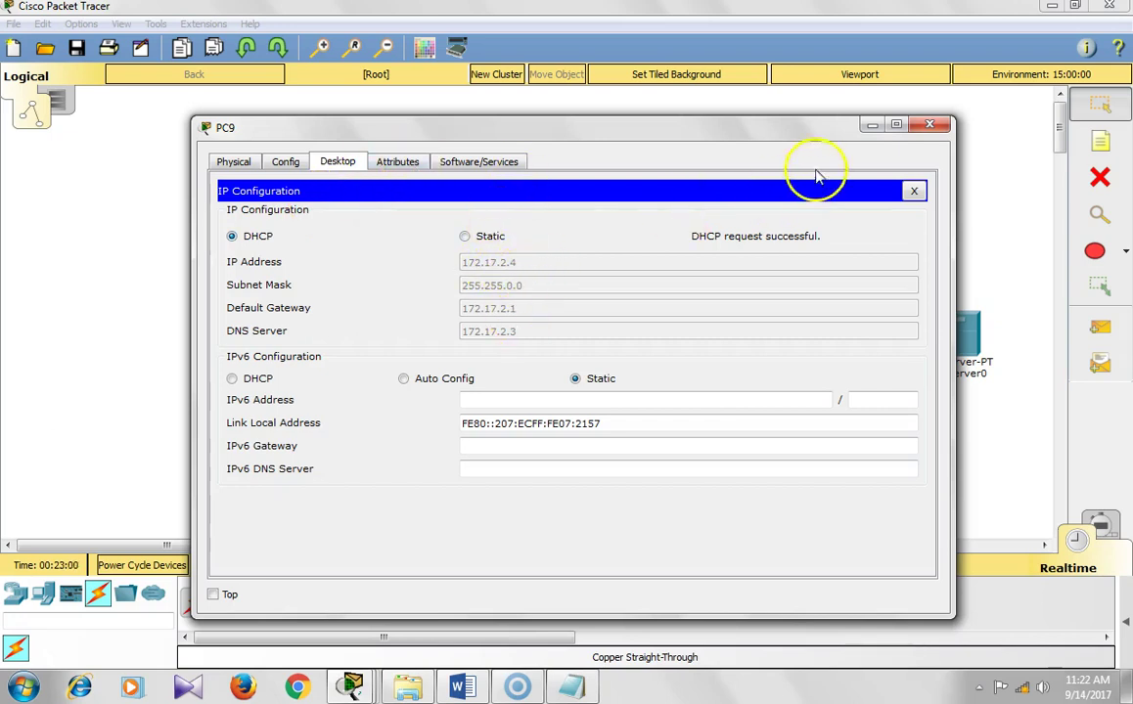
{"action": "left_click", "coordinate": [930, 124]}
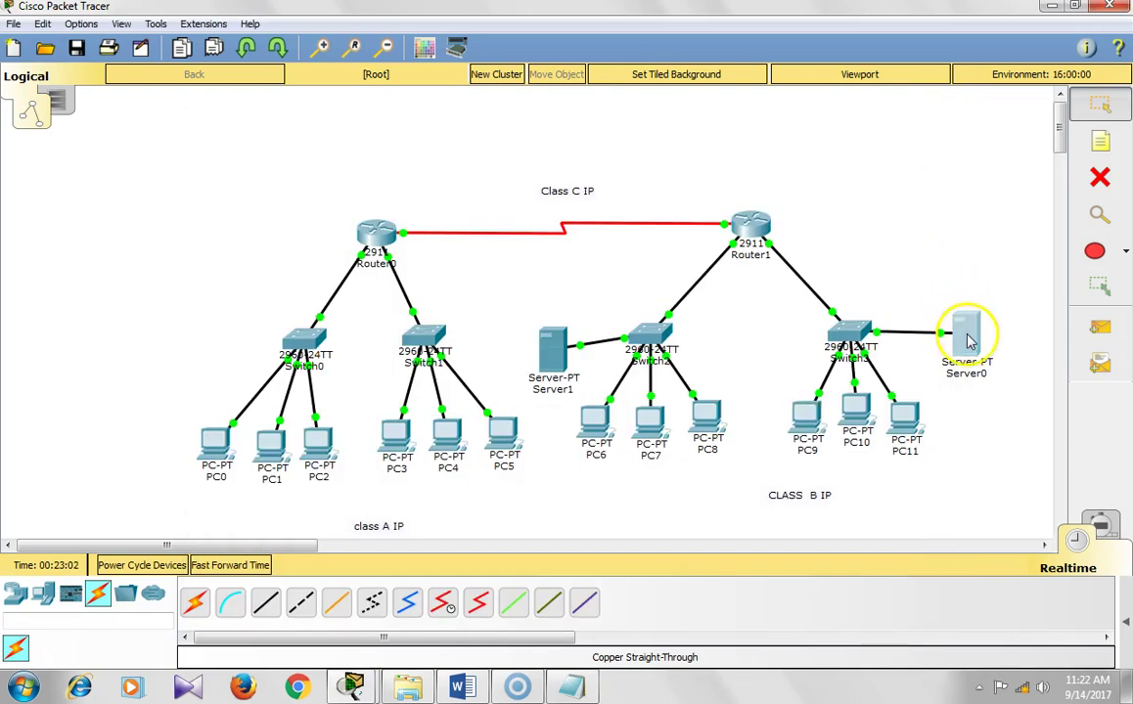
- Review the DHCP pool settings on Server0
{"action": "left_click", "coordinate": [969, 330]}
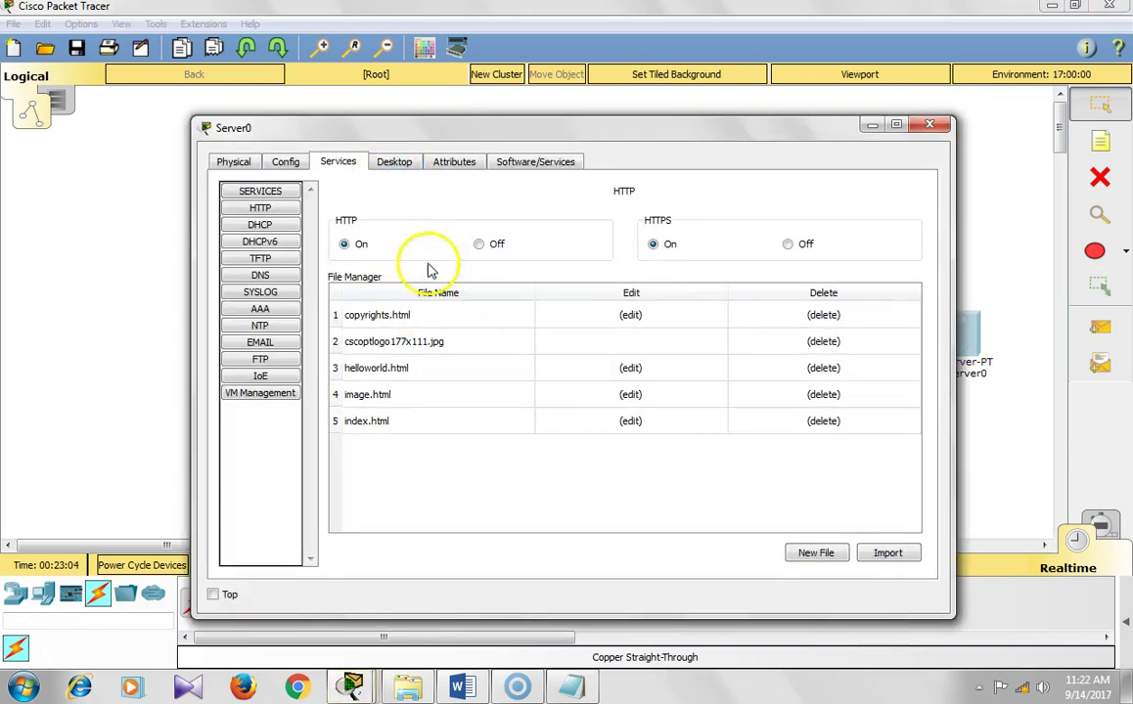
{"action": "left_click", "coordinate": [282, 225]}
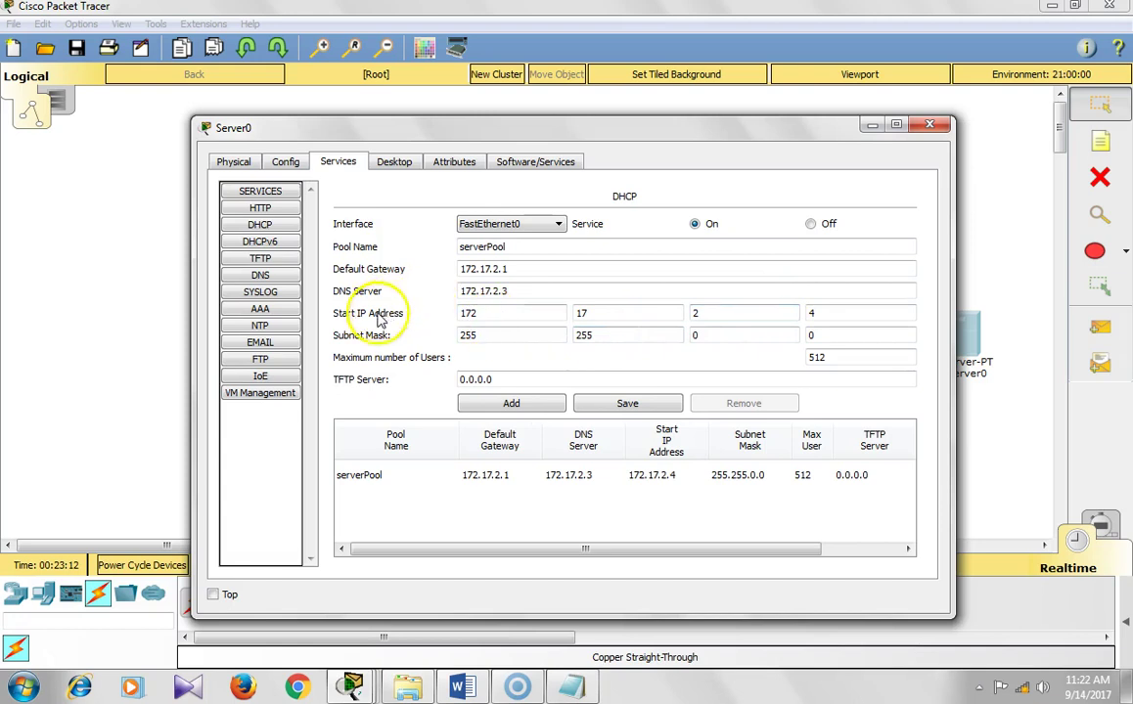
{"action": "left_click", "coordinate": [870, 125]}
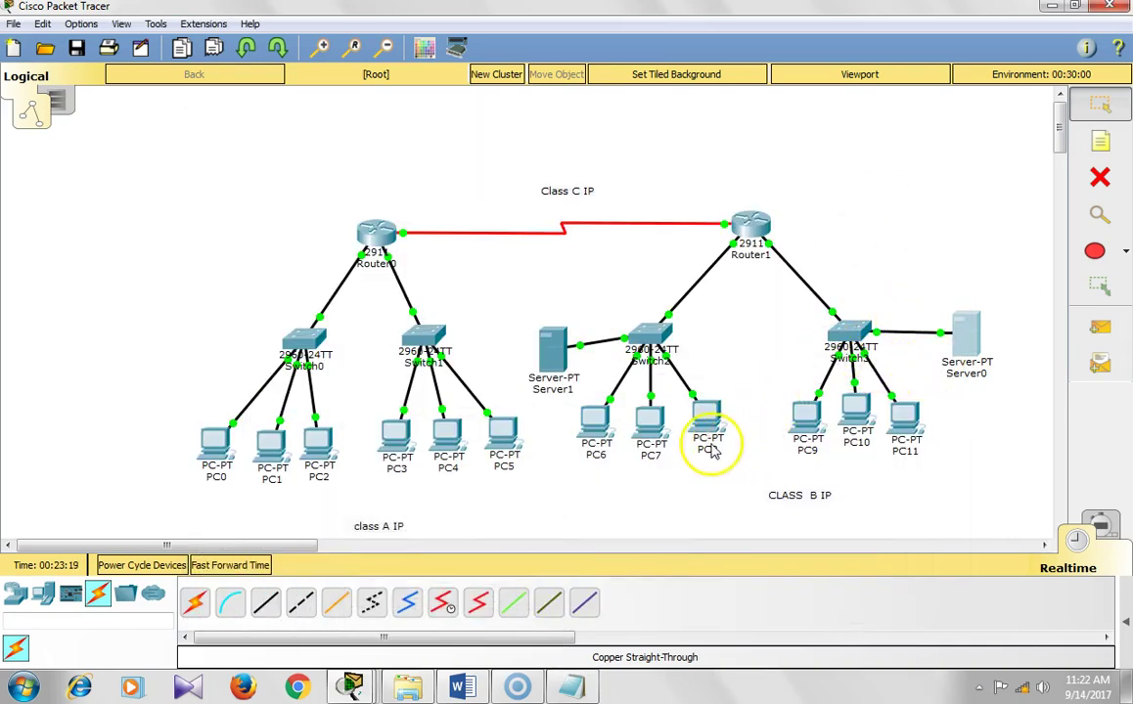
- Switch PC10's IPv4 configuration to DHCP and close its window
{"action": "left_click", "coordinate": [855, 409]}
{"action": "left_click", "coordinate": [338, 163]}
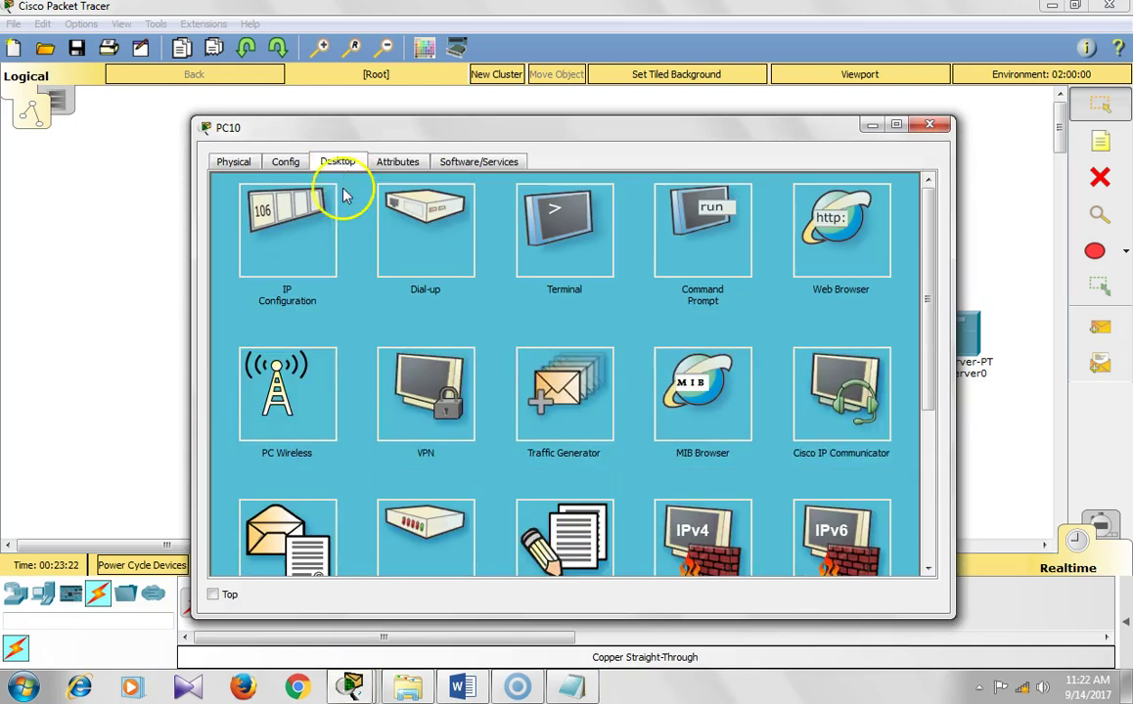
{"action": "left_click", "coordinate": [284, 217]}
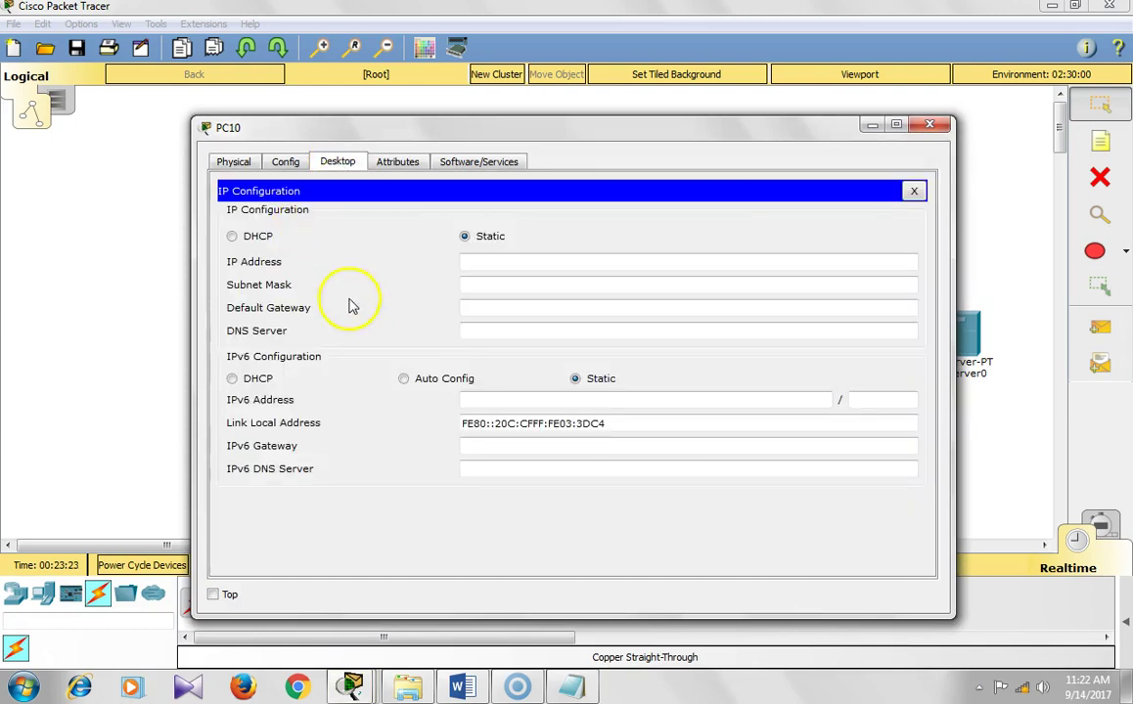
{"action": "left_click", "coordinate": [257, 237]}
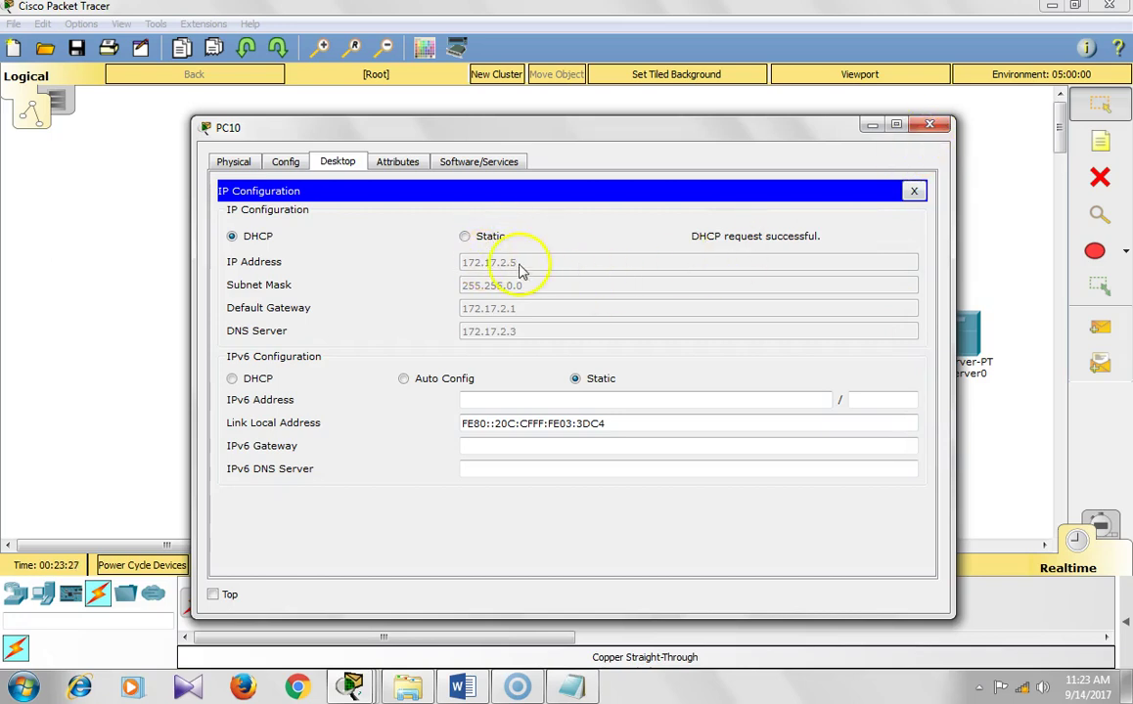
{"action": "left_click", "coordinate": [930, 124]}
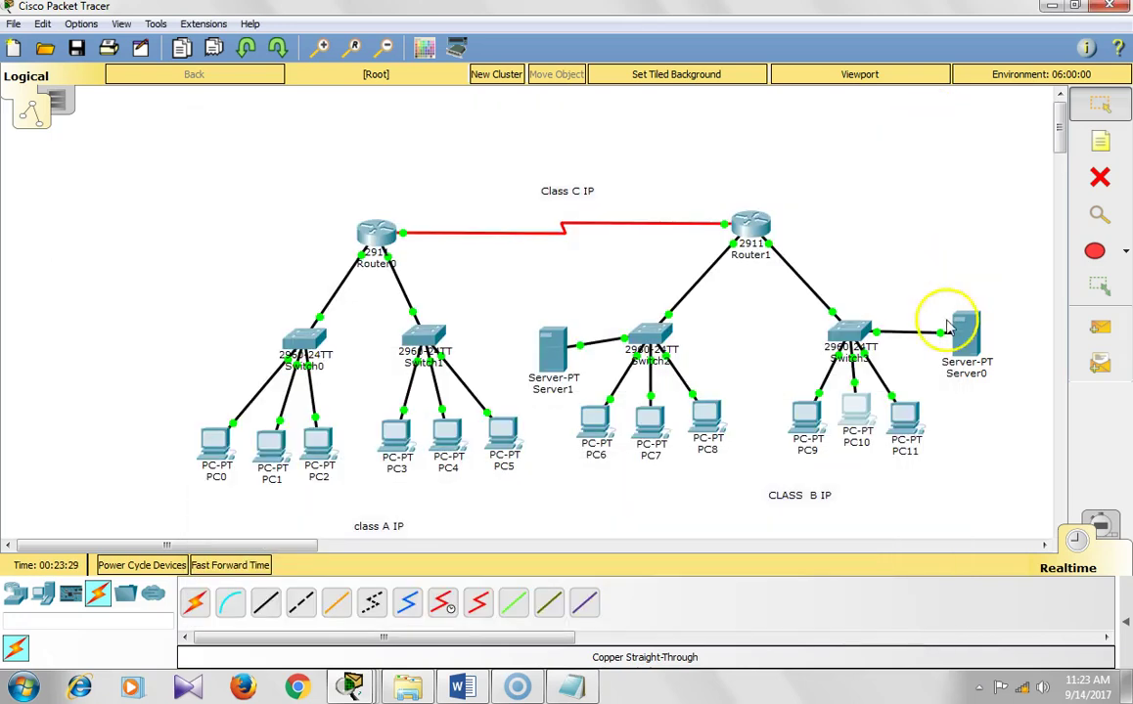
- Switch PC11's IPv4 configuration to DHCP and close its window
{"action": "left_click", "coordinate": [905, 415]}
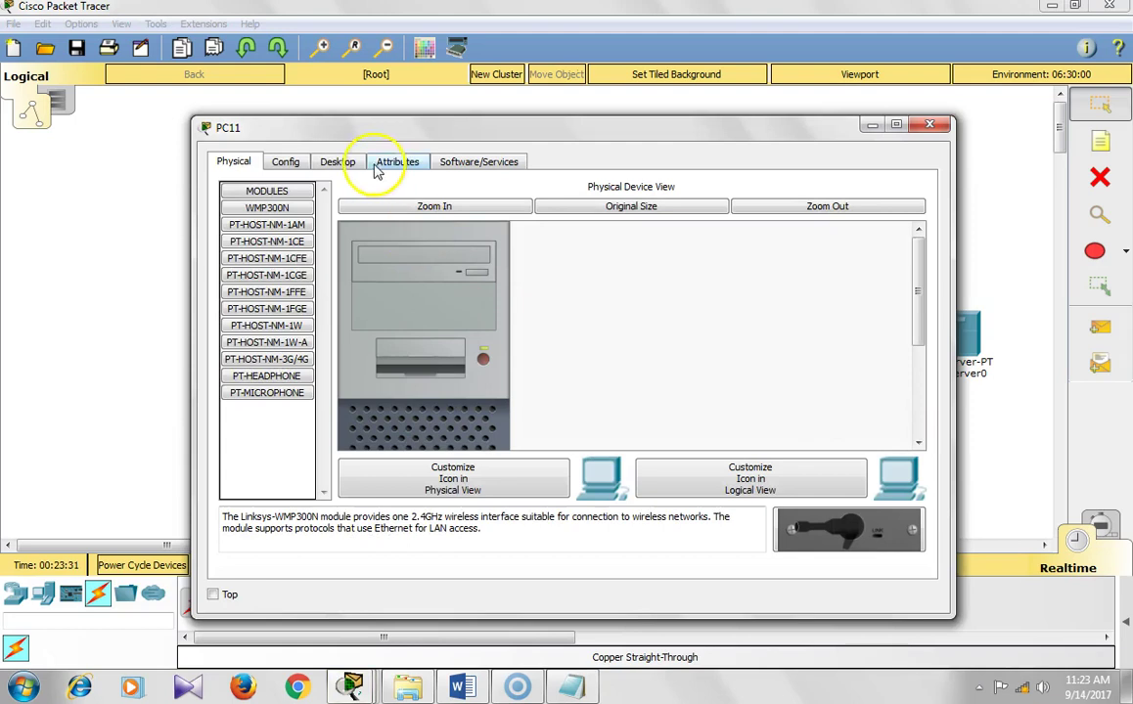
{"action": "left_click", "coordinate": [287, 165]}
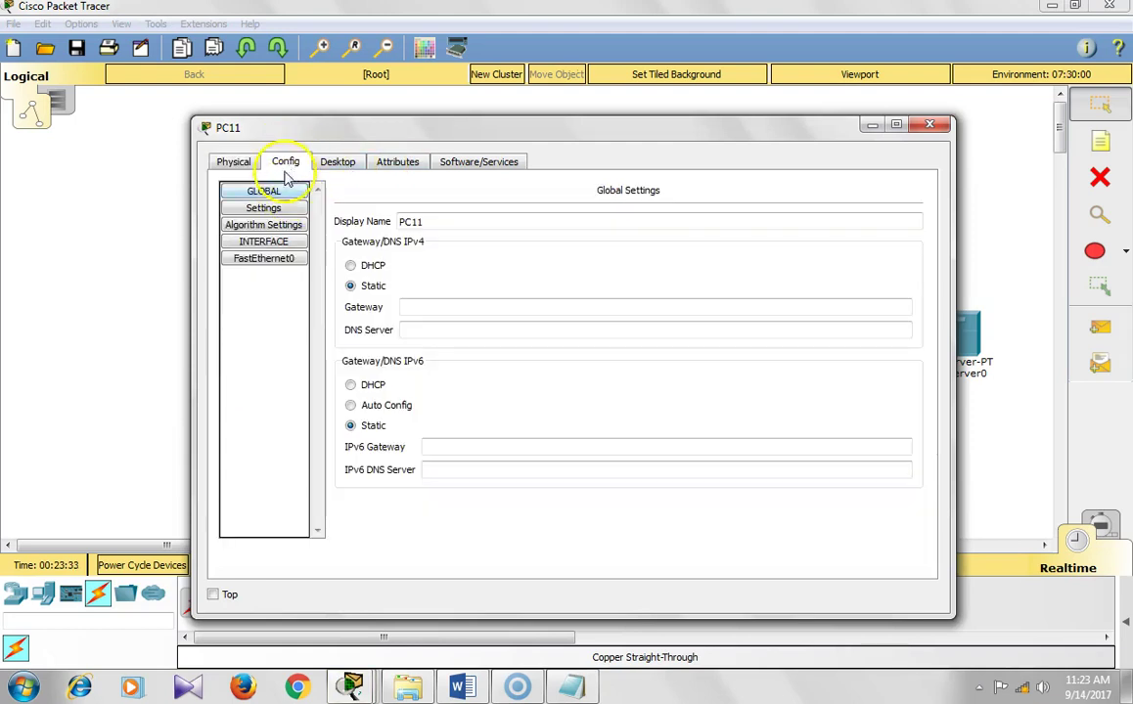
{"action": "left_click", "coordinate": [337, 163]}
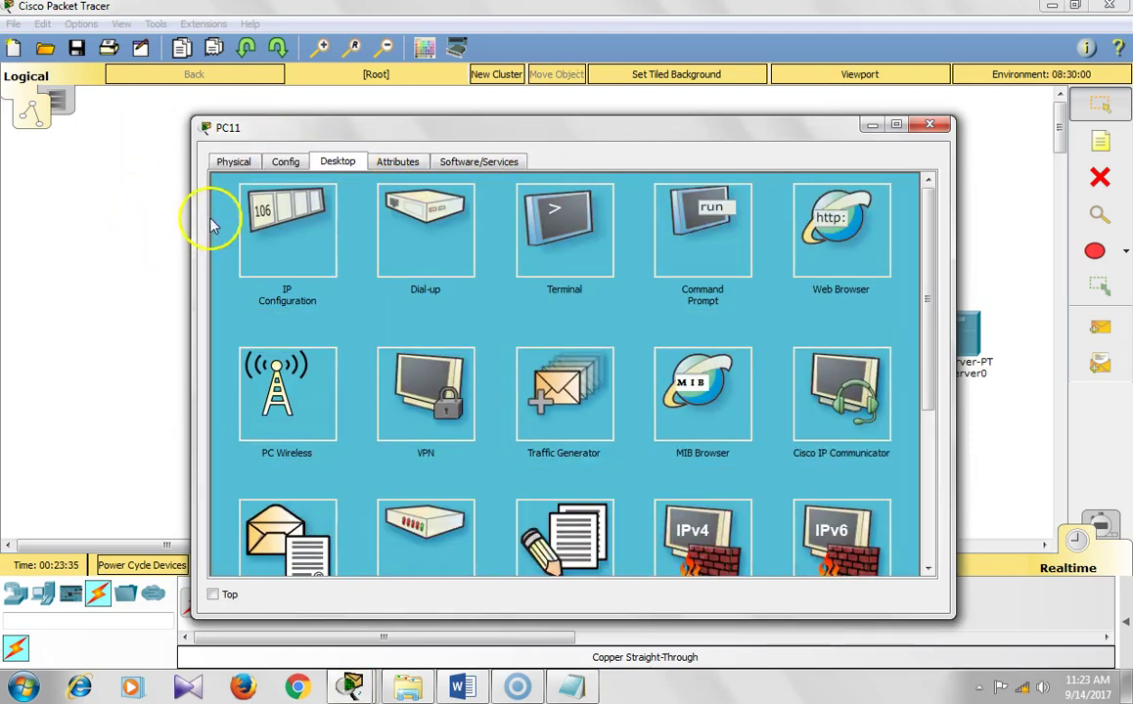
{"action": "left_click", "coordinate": [256, 220]}
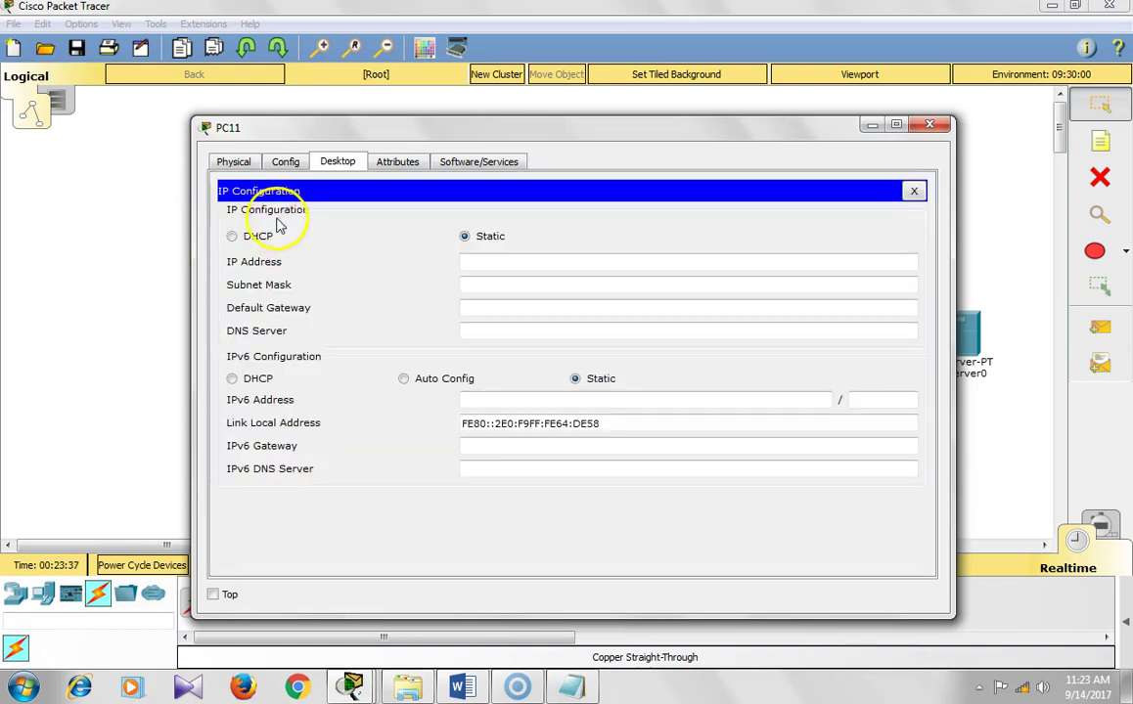
{"action": "left_click", "coordinate": [233, 237]}
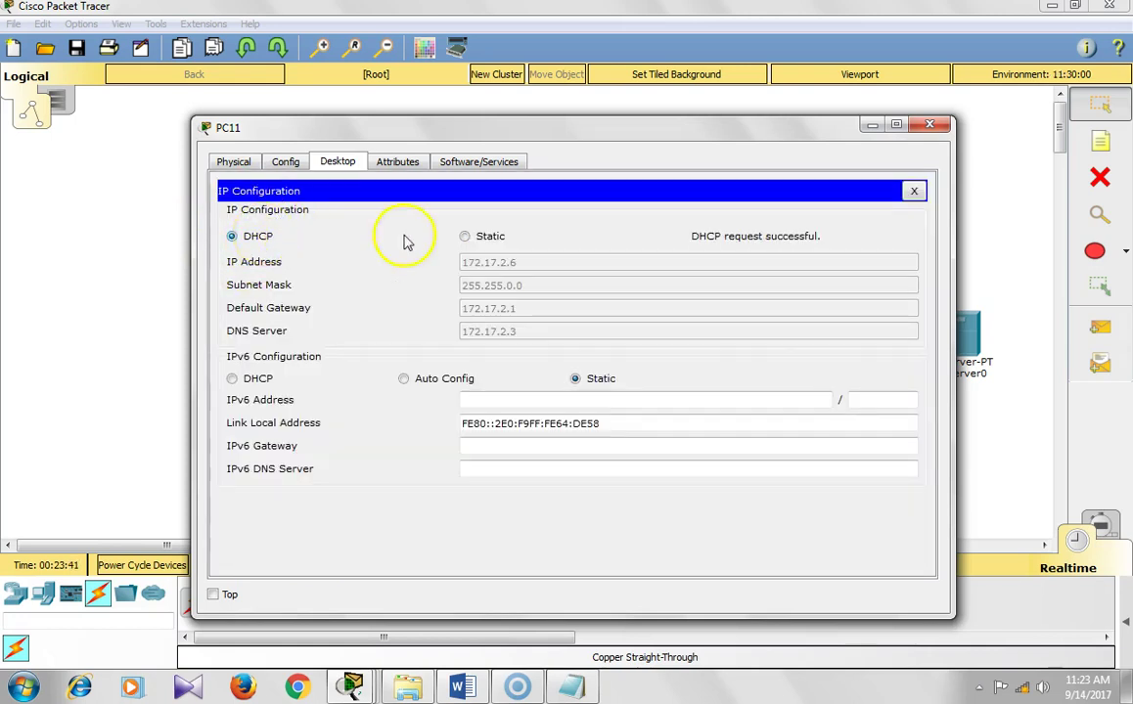
{"action": "left_click", "coordinate": [931, 126]}
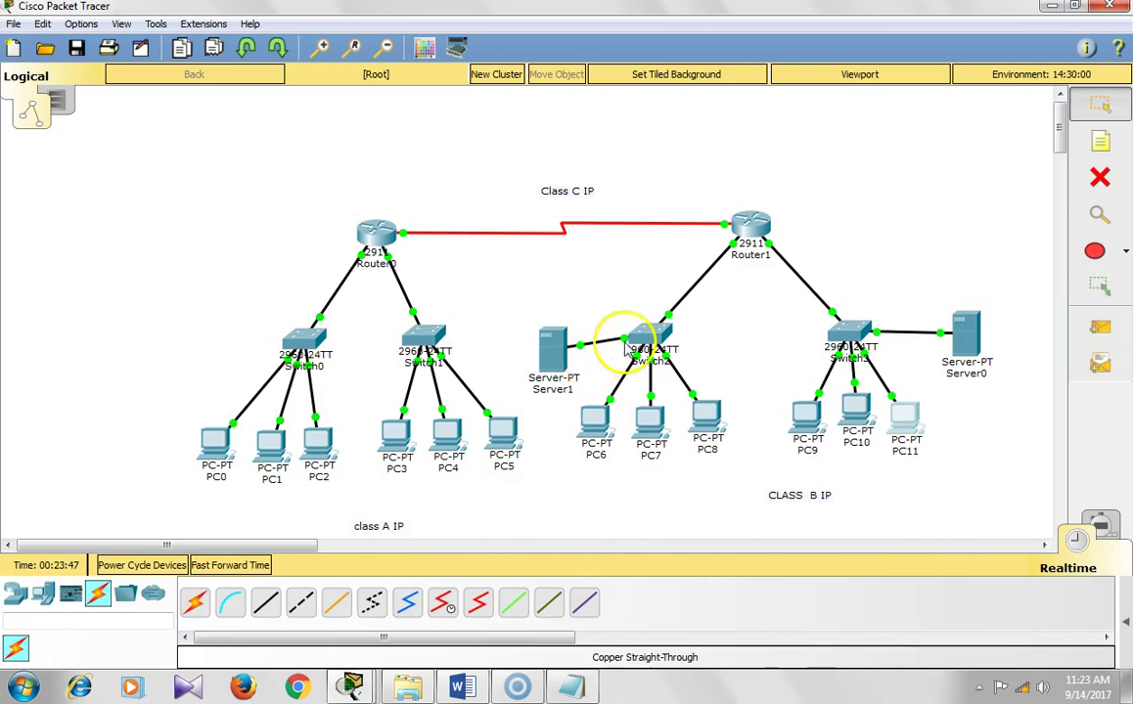
- Give Server1 the static IP address 172.16.2.2, subnet mask 255.255.0.0 and default gateway 172.16.2.1
{"action": "left_click", "coordinate": [563, 355]}
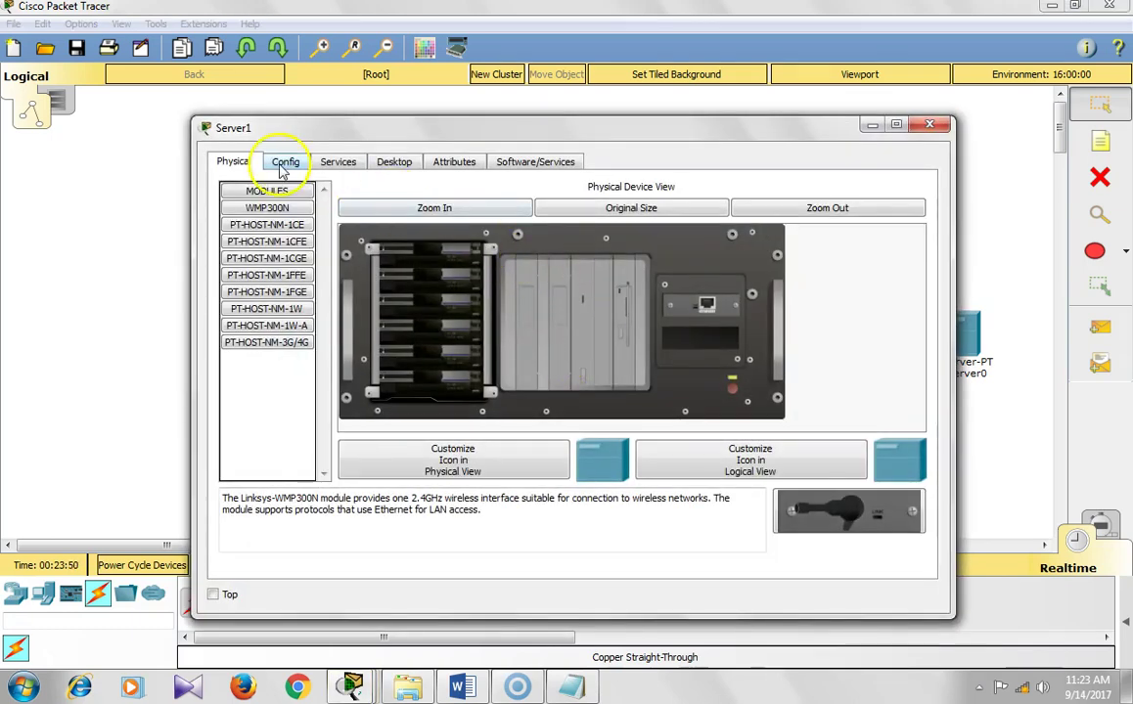
{"action": "left_click", "coordinate": [392, 163]}
{"action": "left_click", "coordinate": [298, 201]}
{"action": "left_click", "coordinate": [471, 284]}
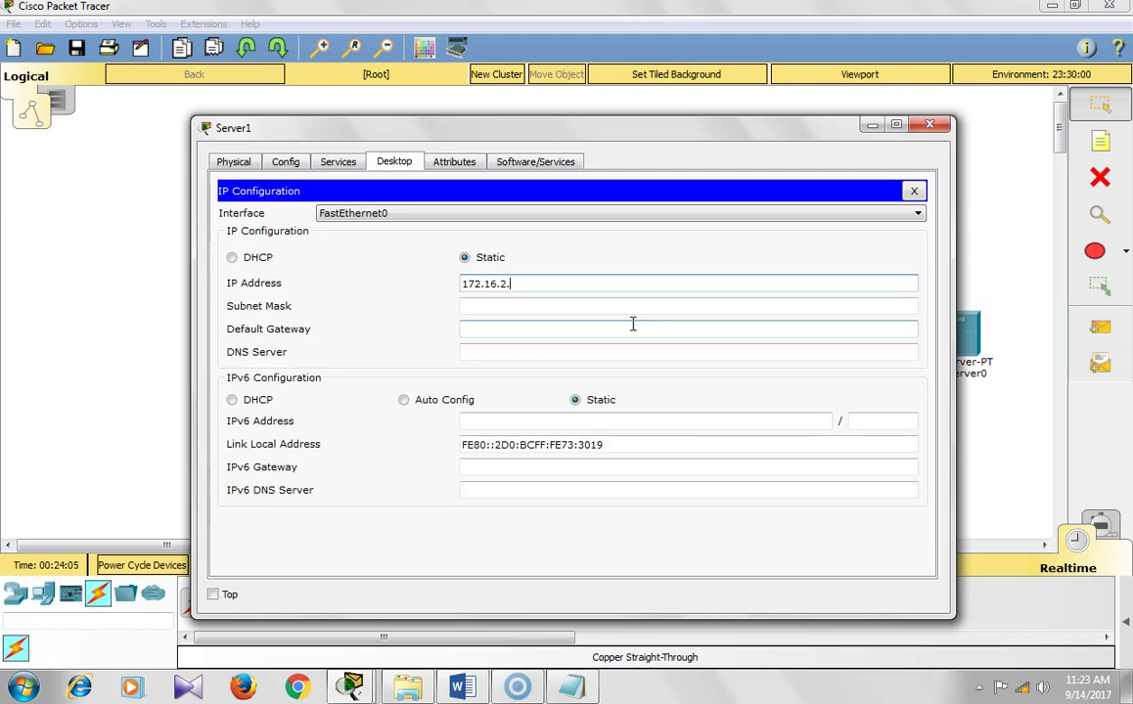
{"action": "left_click", "coordinate": [576, 309]}
{"action": "left_click", "coordinate": [562, 334]}
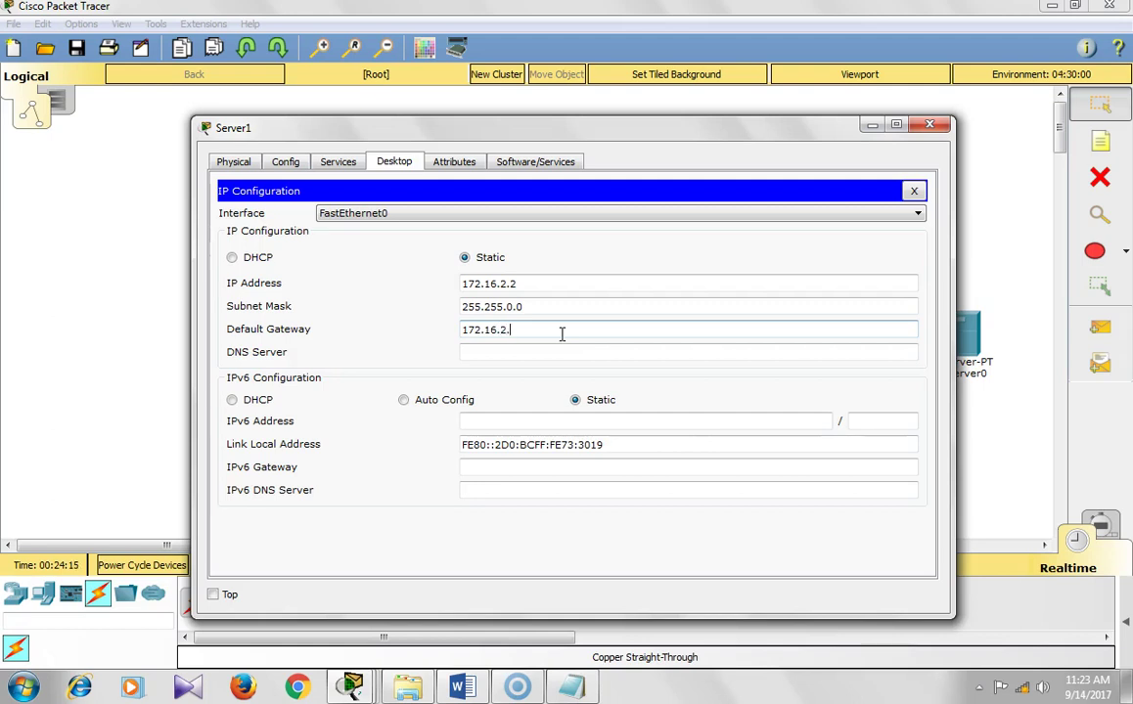
- Set Server1's DNS server to 172.16.2.3 by reusing the gateway address, and open its global settings
{"action": "left_click_drag", "start_coordinate": [549, 330], "coordinate": [393, 329]}
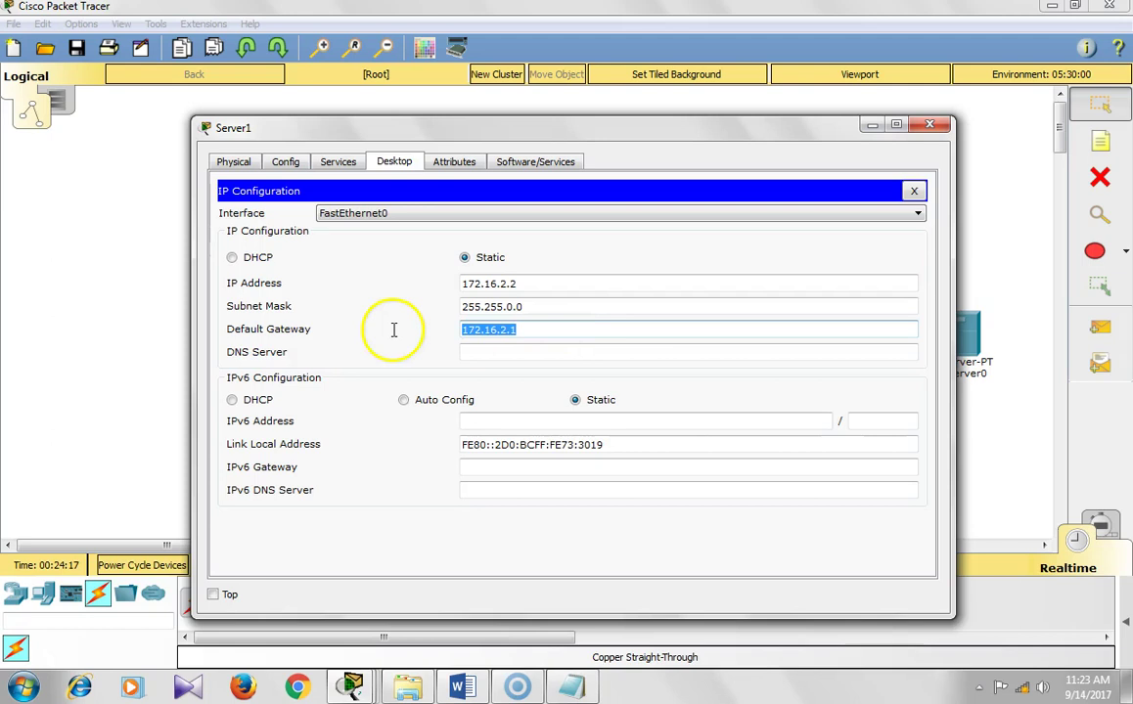
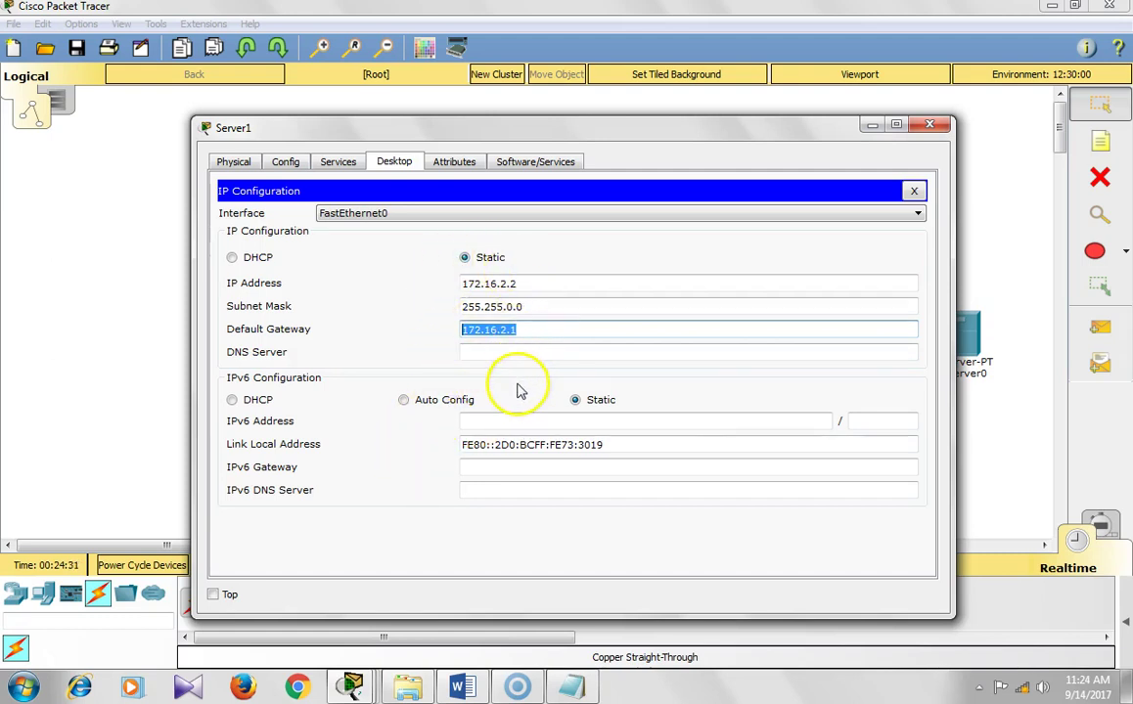
{"action": "left_click", "coordinate": [486, 545]}
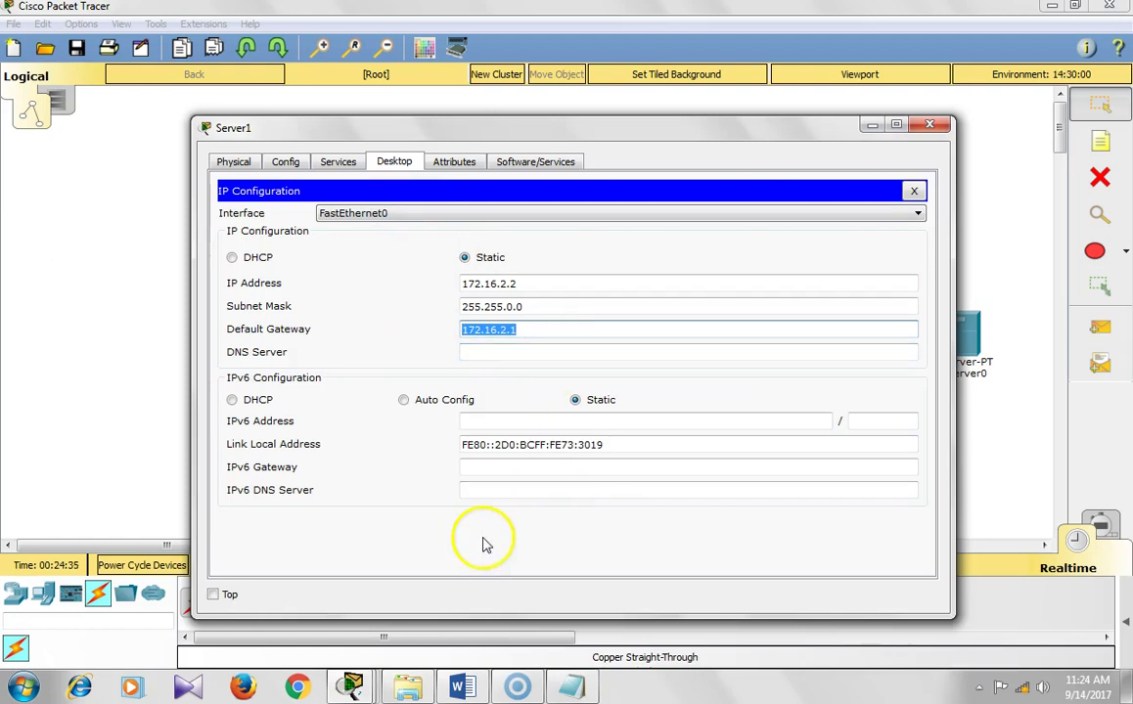
{"action": "left_click", "coordinate": [486, 354]}
{"action": "type", "text": "172.16.2.1"}
{"action": "left_click", "coordinate": [506, 354]}
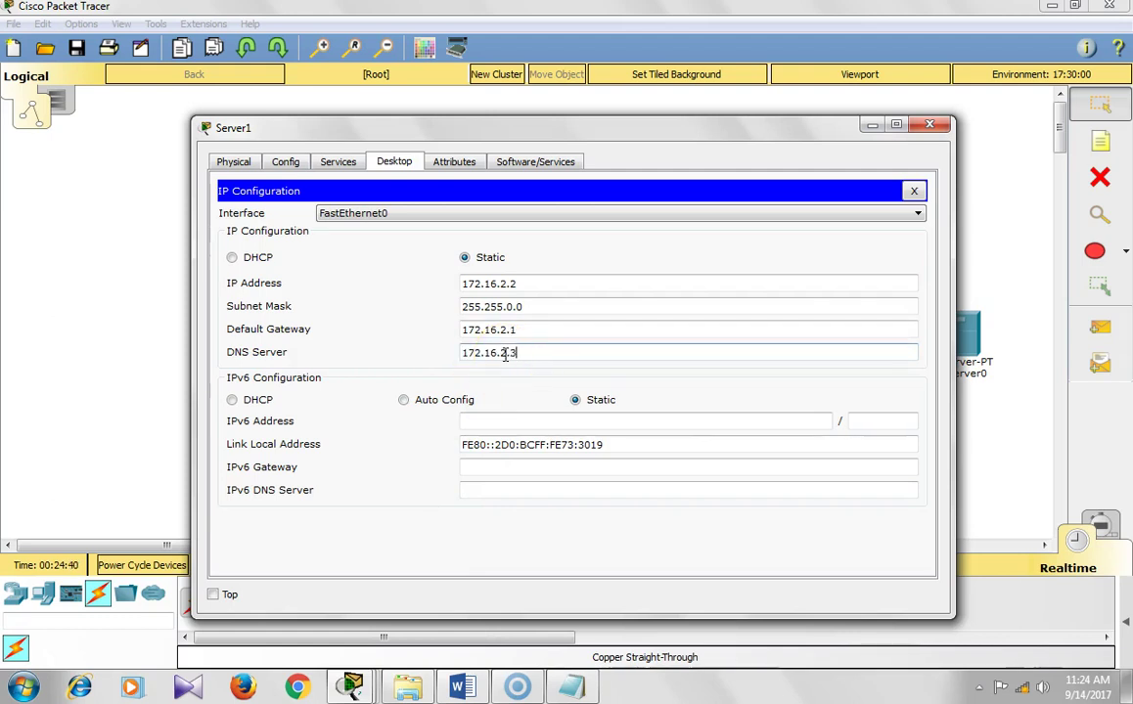
{"action": "left_click", "coordinate": [285, 164]}
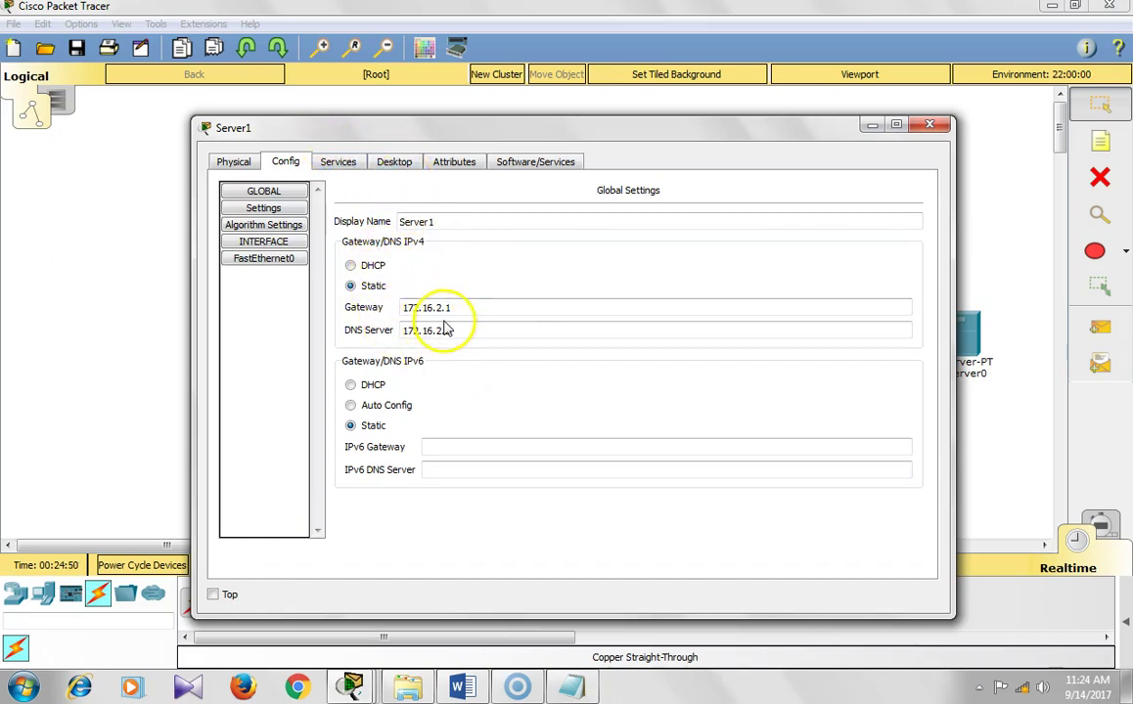
- Turn on Server1's DHCP service and set its pool's default gateway to 172.16.2.1 and DNS server to 172.16.2.3
{"action": "left_click", "coordinate": [334, 168]}
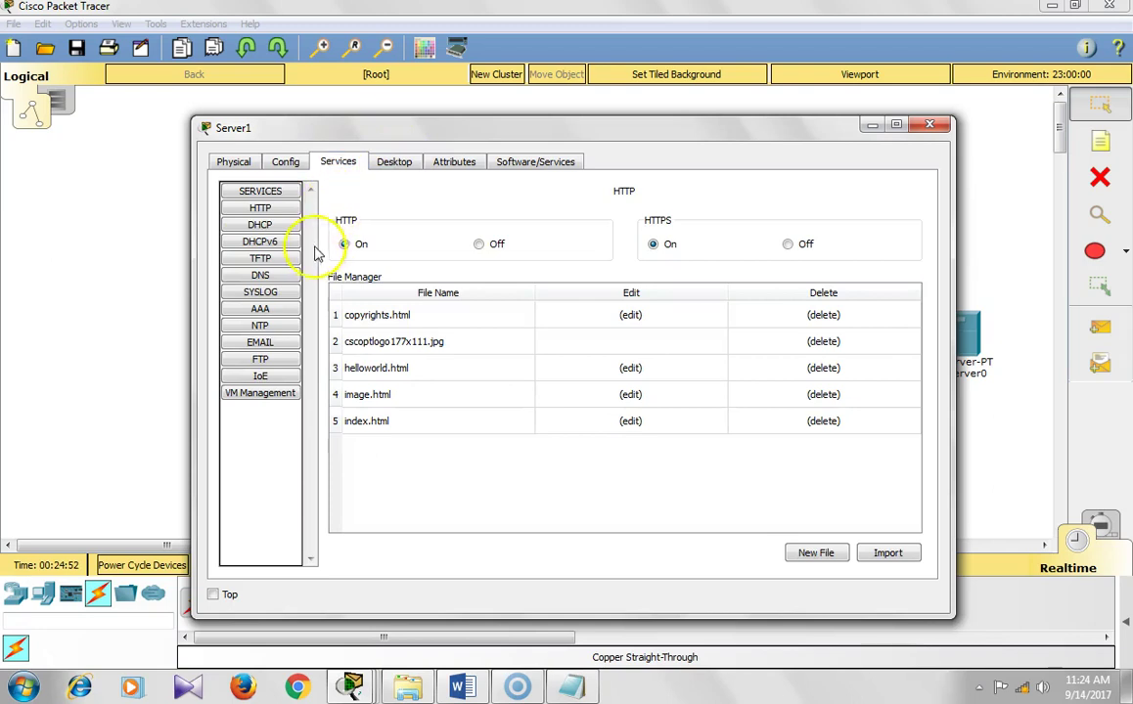
{"action": "left_click", "coordinate": [262, 225]}
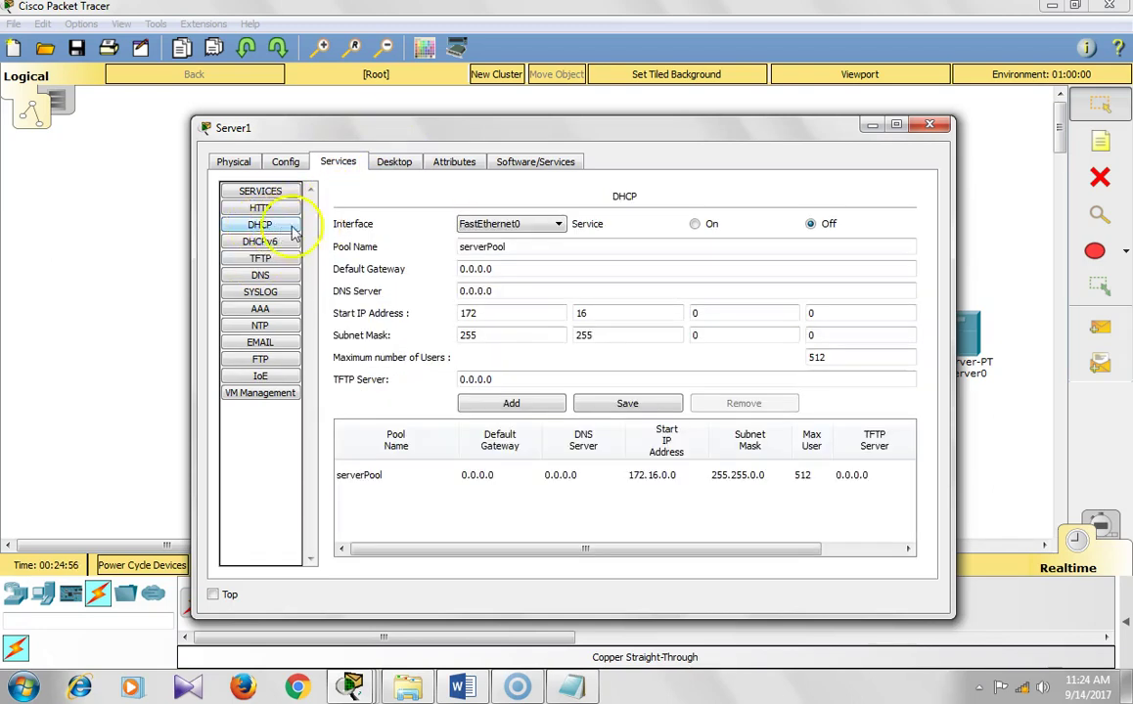
{"action": "left_click", "coordinate": [695, 224]}
{"action": "left_click", "coordinate": [531, 268]}
{"action": "left_click_drag", "start_coordinate": [531, 268], "coordinate": [449, 258]}
{"action": "type", "text": "172.16.2.1"}
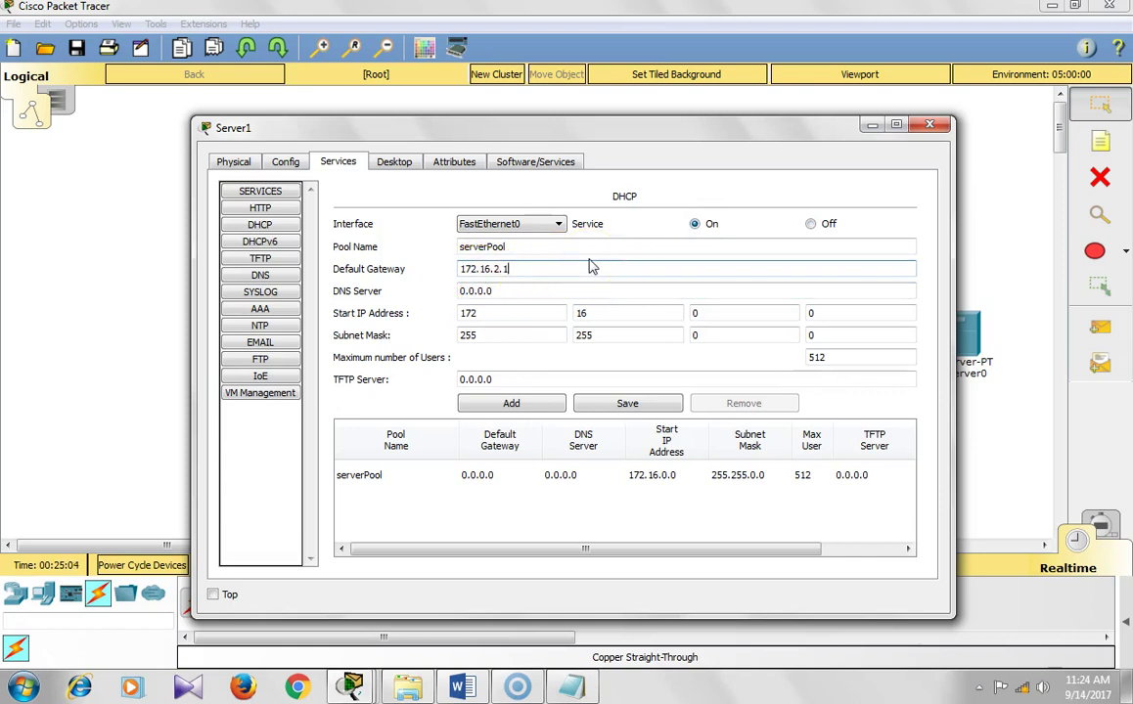
{"action": "left_click_drag", "start_coordinate": [536, 292], "coordinate": [444, 294]}
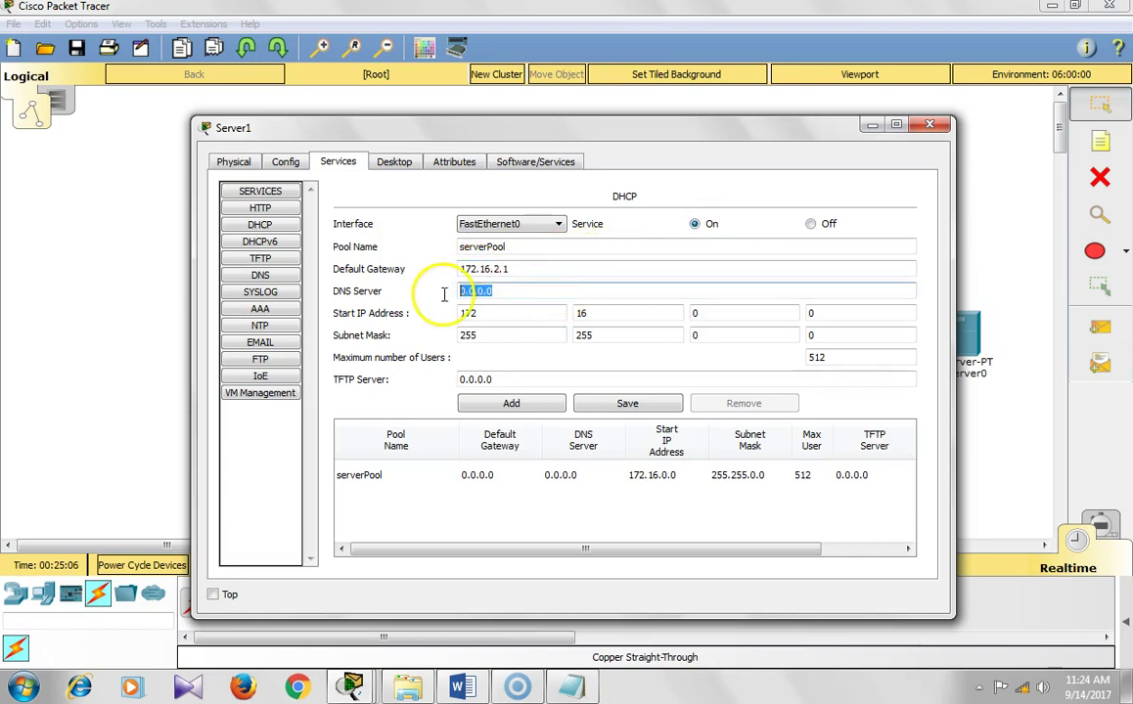
{"action": "type", "text": "172.16.2.1"}
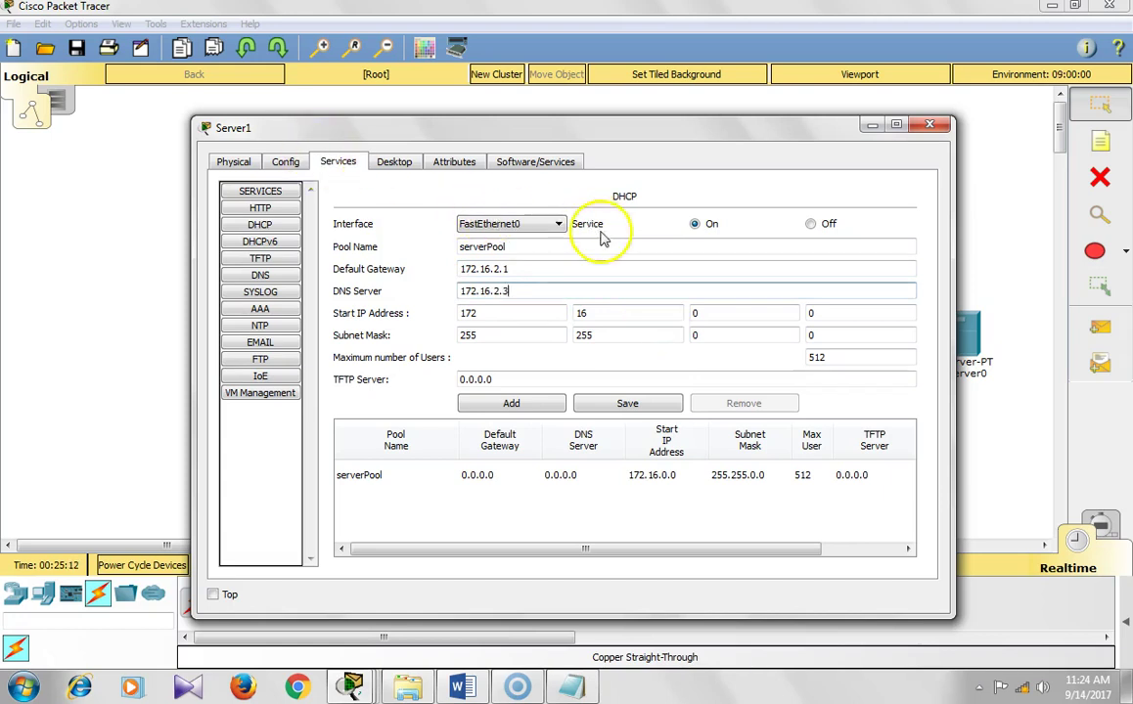
- Set the start IP address of Server1's DHCP pool to 172.16.2.4 and save the pool
{"action": "left_click", "coordinate": [716, 315]}
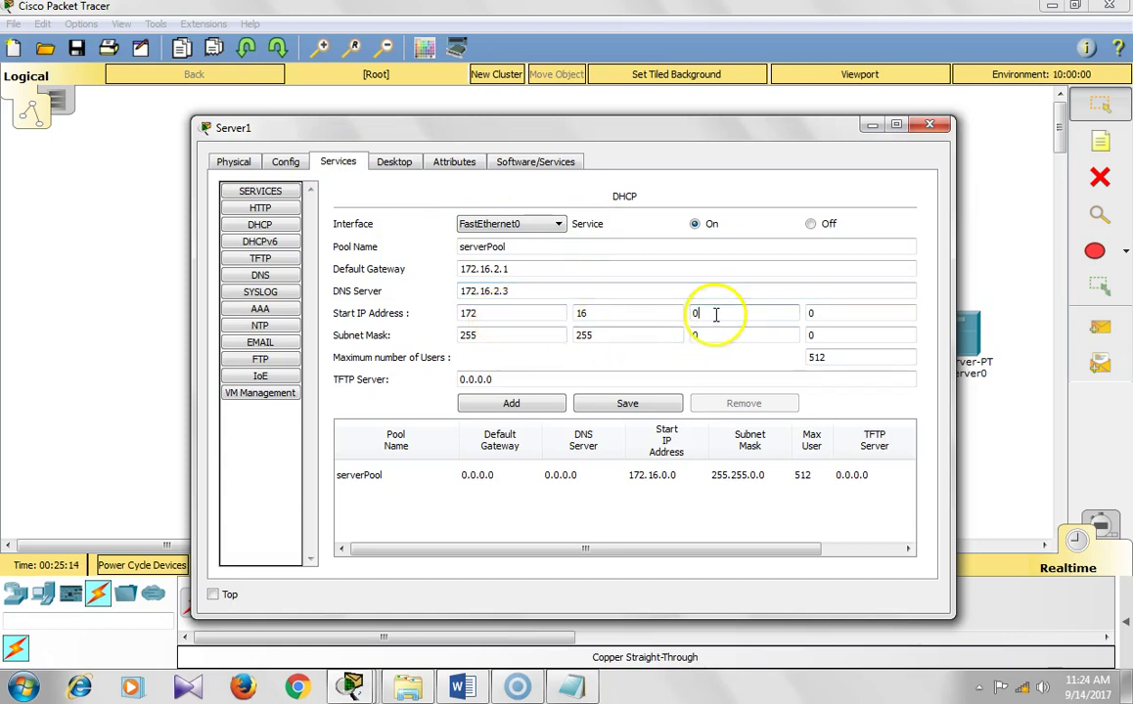
{"action": "type", "text": "2"}
{"action": "left_click", "coordinate": [843, 315]}
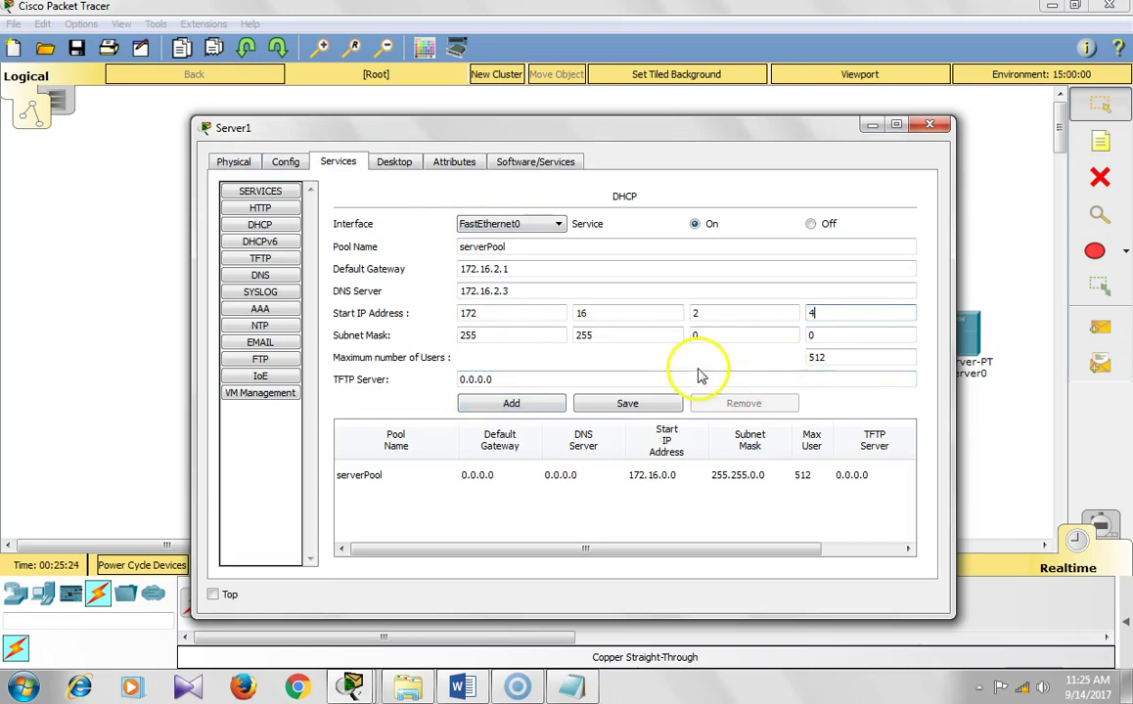
{"action": "left_click", "coordinate": [627, 412]}
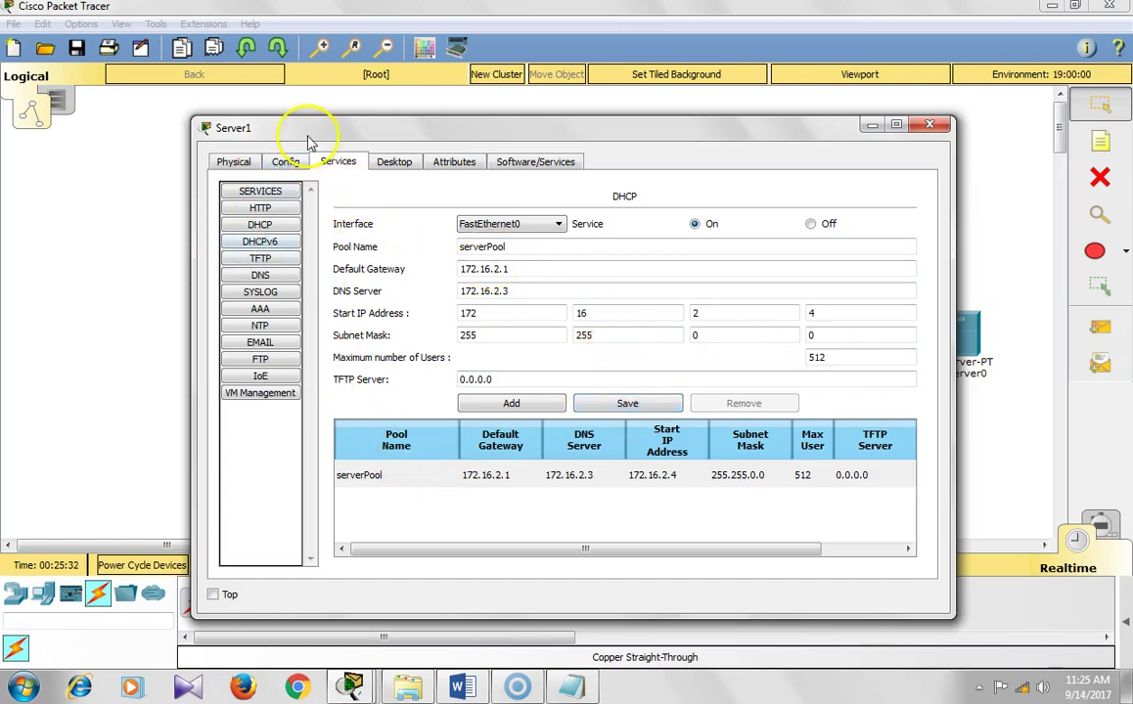
- Check Server1's static IP configuration against its DHCP pool settings, and close the server's window
{"action": "left_click", "coordinate": [390, 163]}
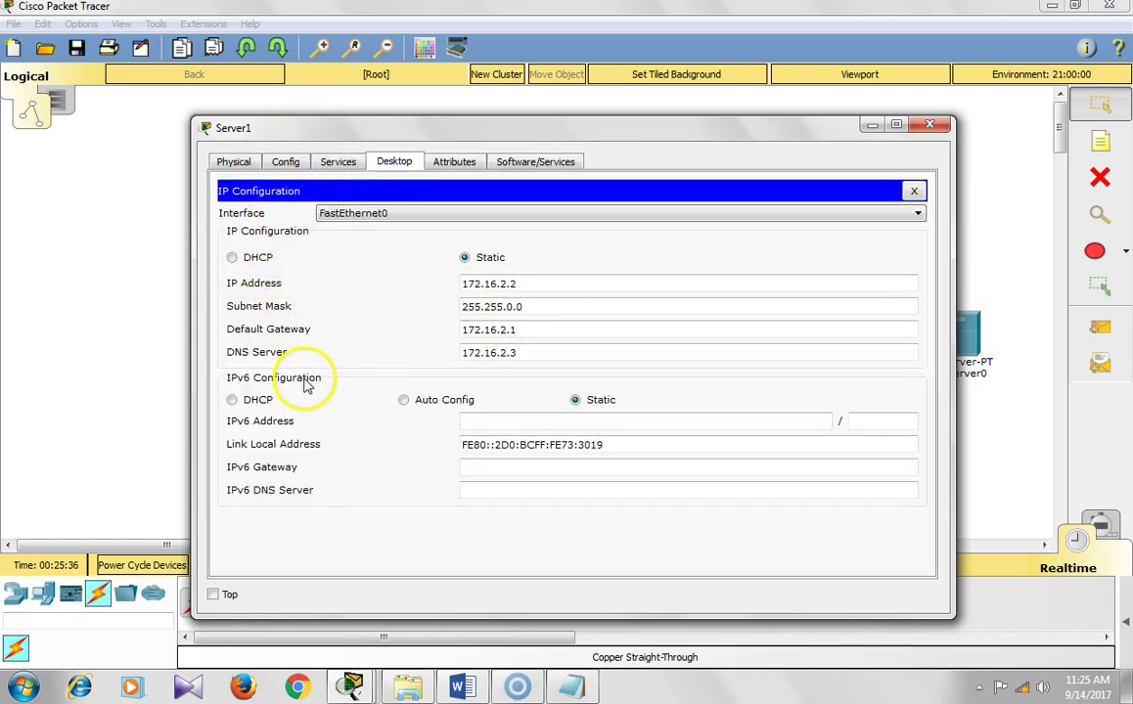
{"action": "left_click", "coordinate": [333, 167]}
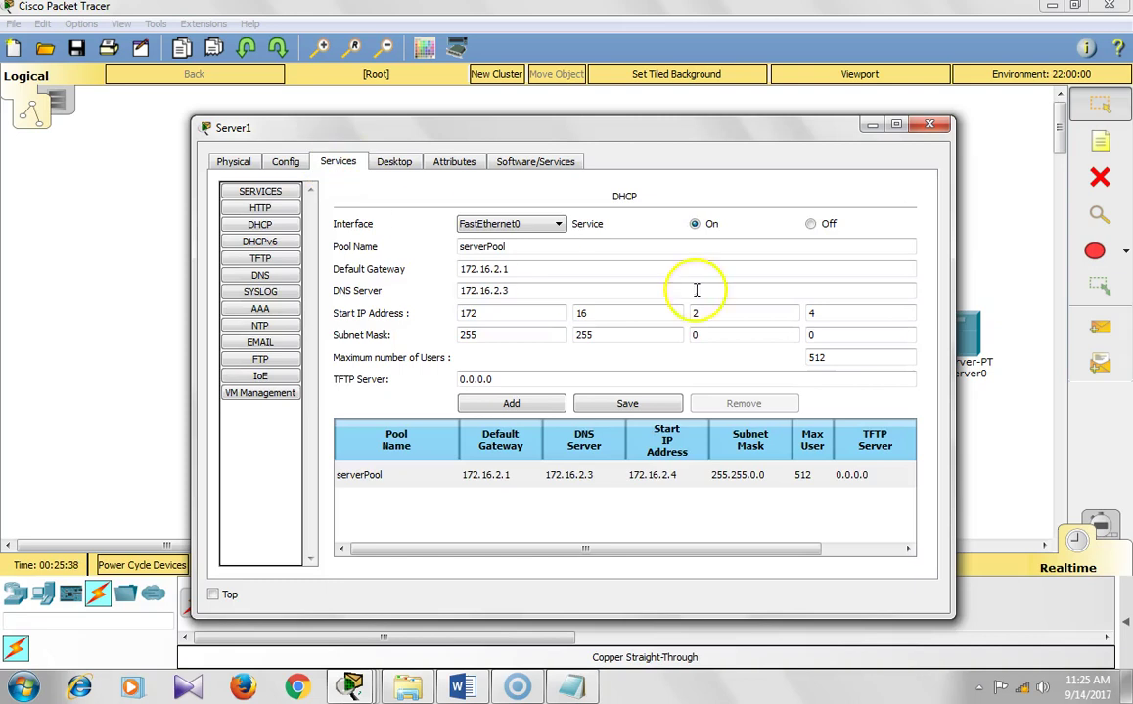
{"action": "left_click", "coordinate": [695, 224]}
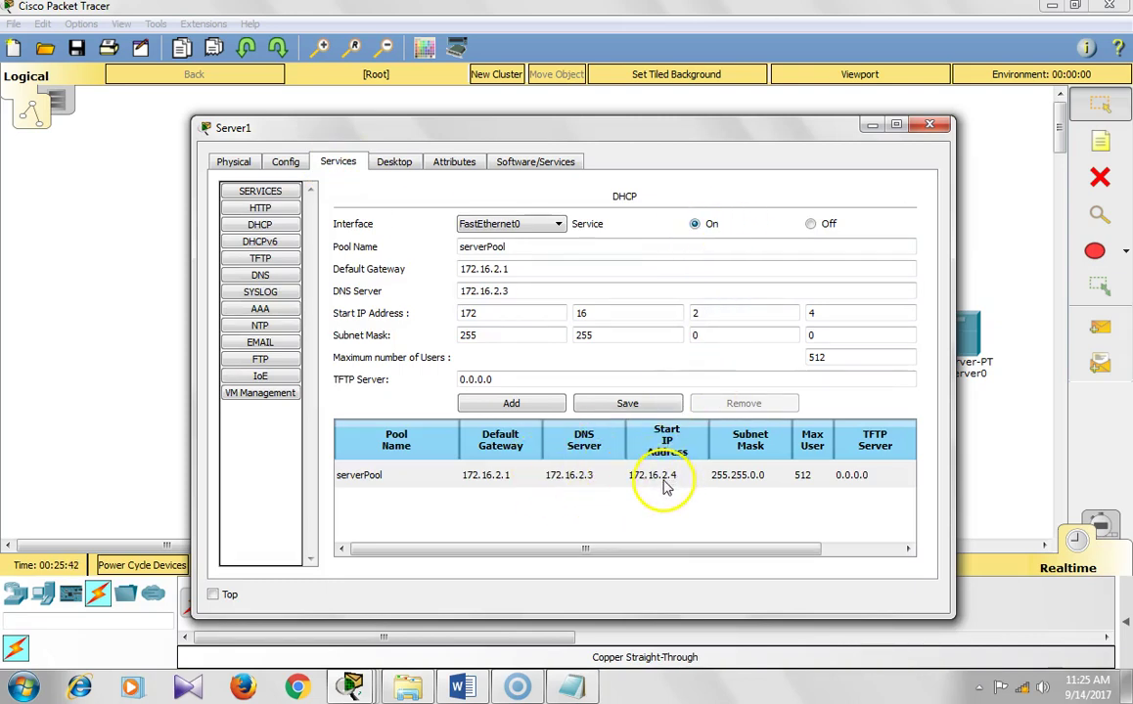
{"action": "left_click", "coordinate": [930, 125]}
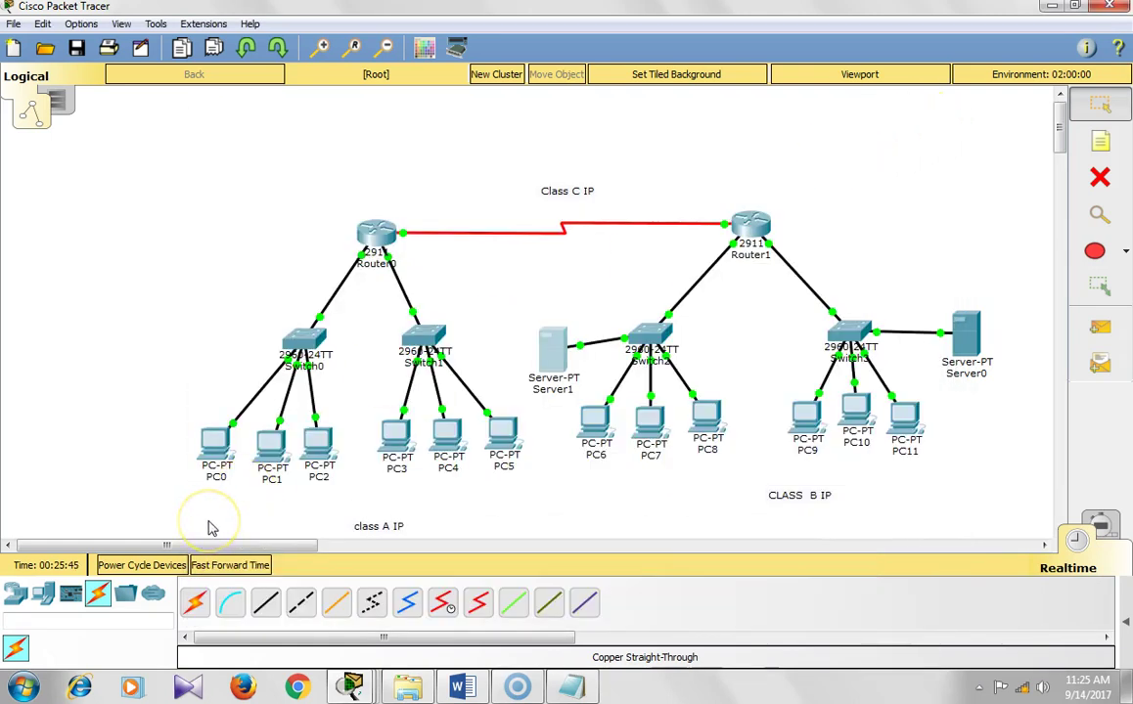
- Switch PC6's IPv4 configuration to DHCP and close its window
{"action": "left_click", "coordinate": [597, 423]}
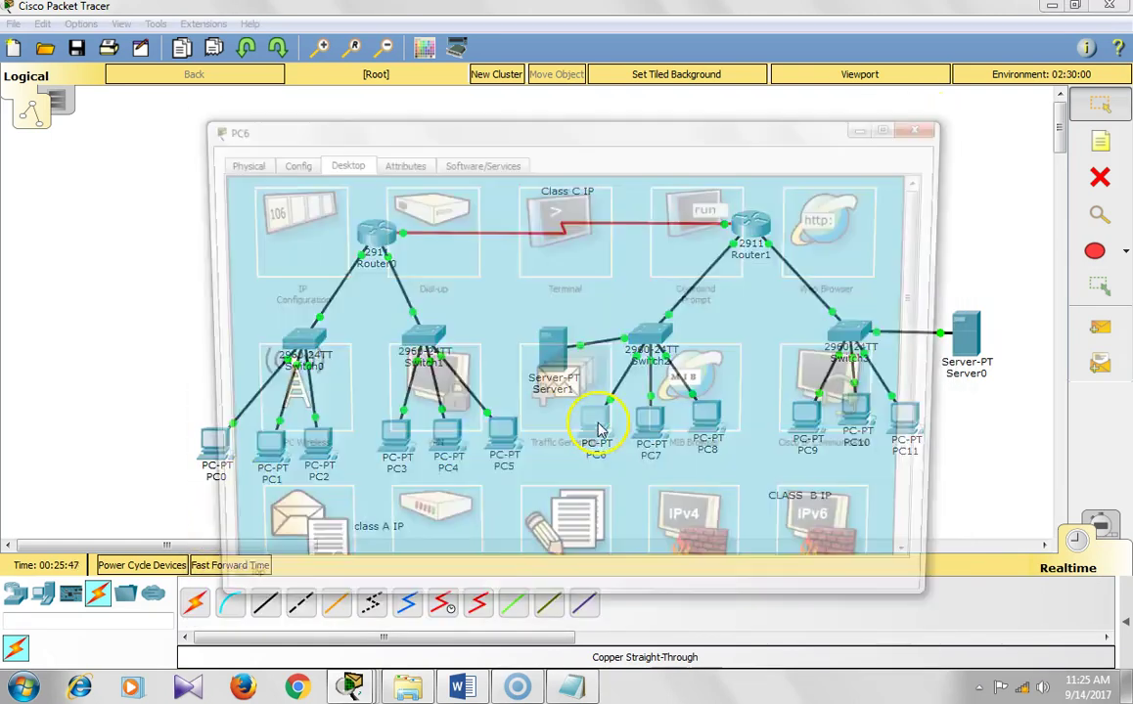
{"action": "left_click", "coordinate": [282, 257]}
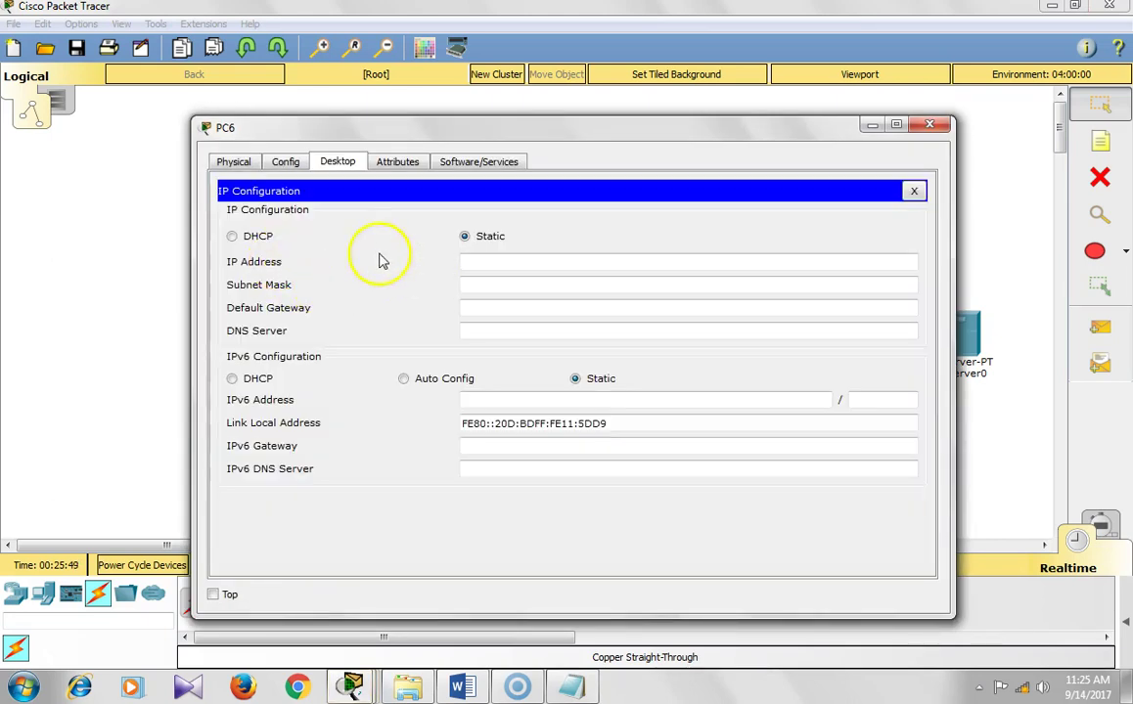
{"action": "left_click", "coordinate": [233, 237]}
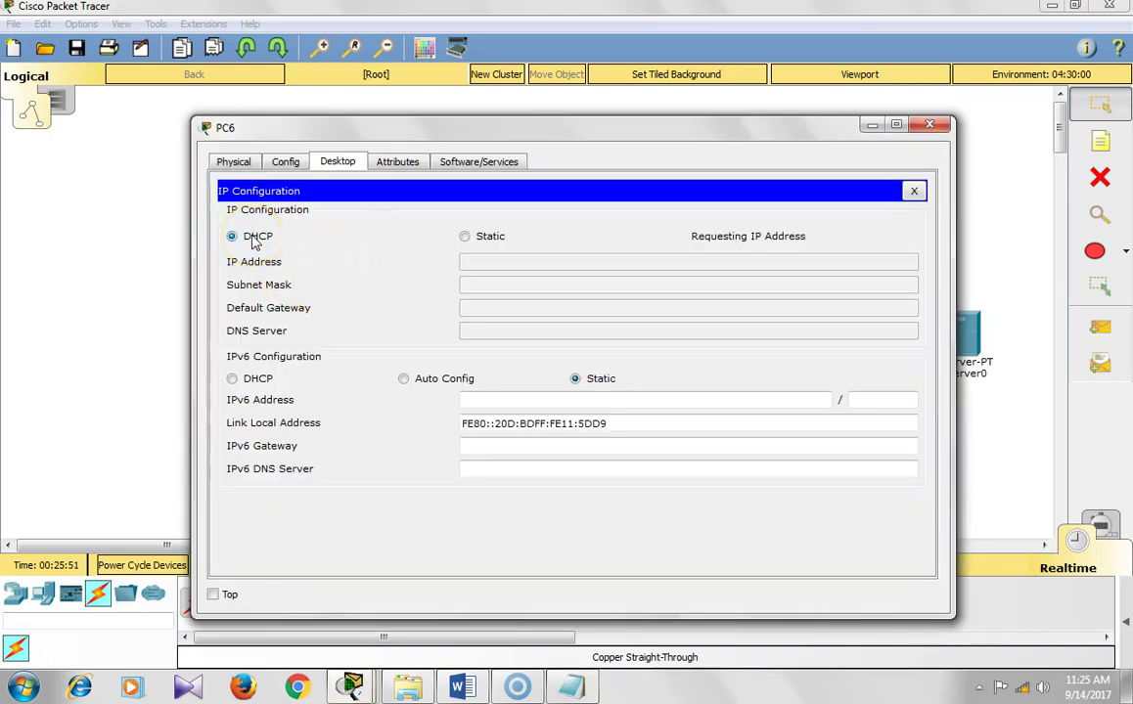
{"action": "left_click", "coordinate": [942, 127]}
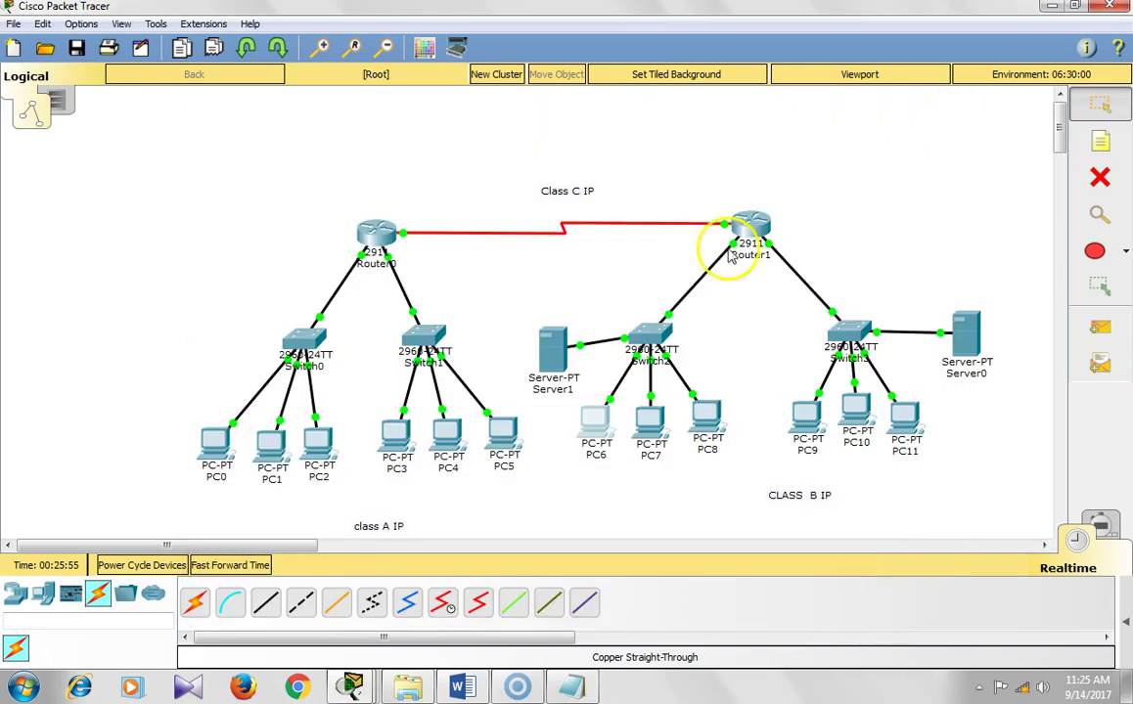
- Switch PC7's IPv4 configuration to DHCP and close its window
{"action": "left_click", "coordinate": [653, 419]}
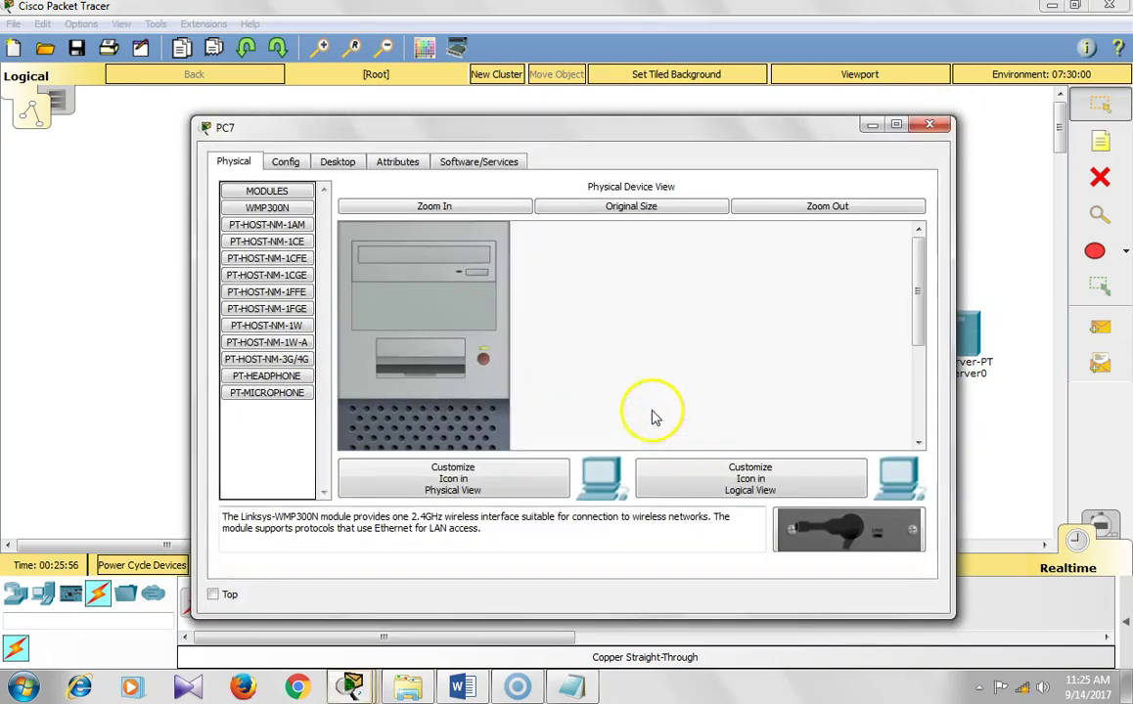
{"action": "left_click", "coordinate": [342, 163]}
{"action": "left_click", "coordinate": [328, 227]}
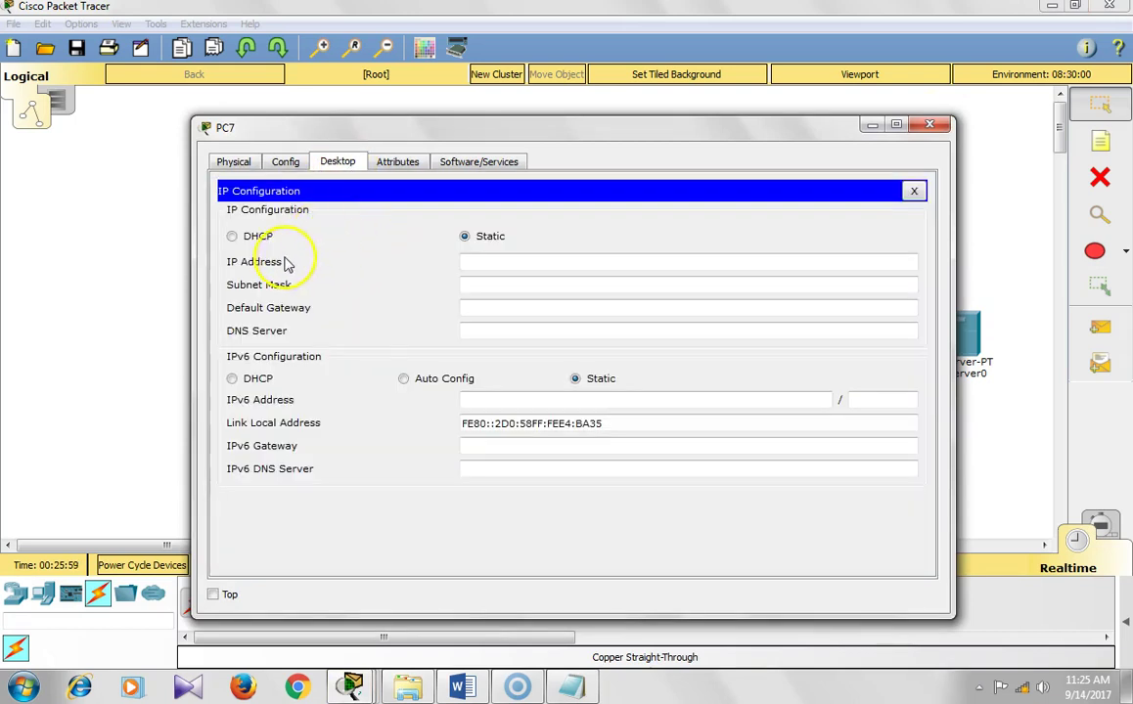
{"action": "left_click", "coordinate": [262, 239]}
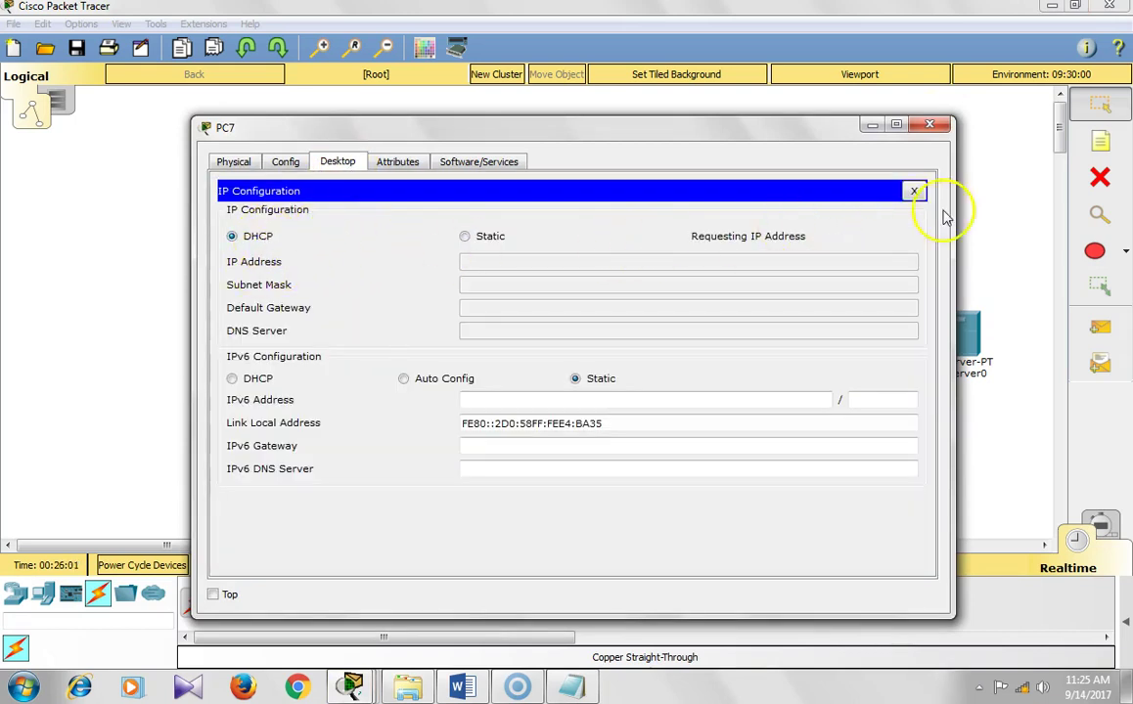
{"action": "left_click", "coordinate": [934, 125]}
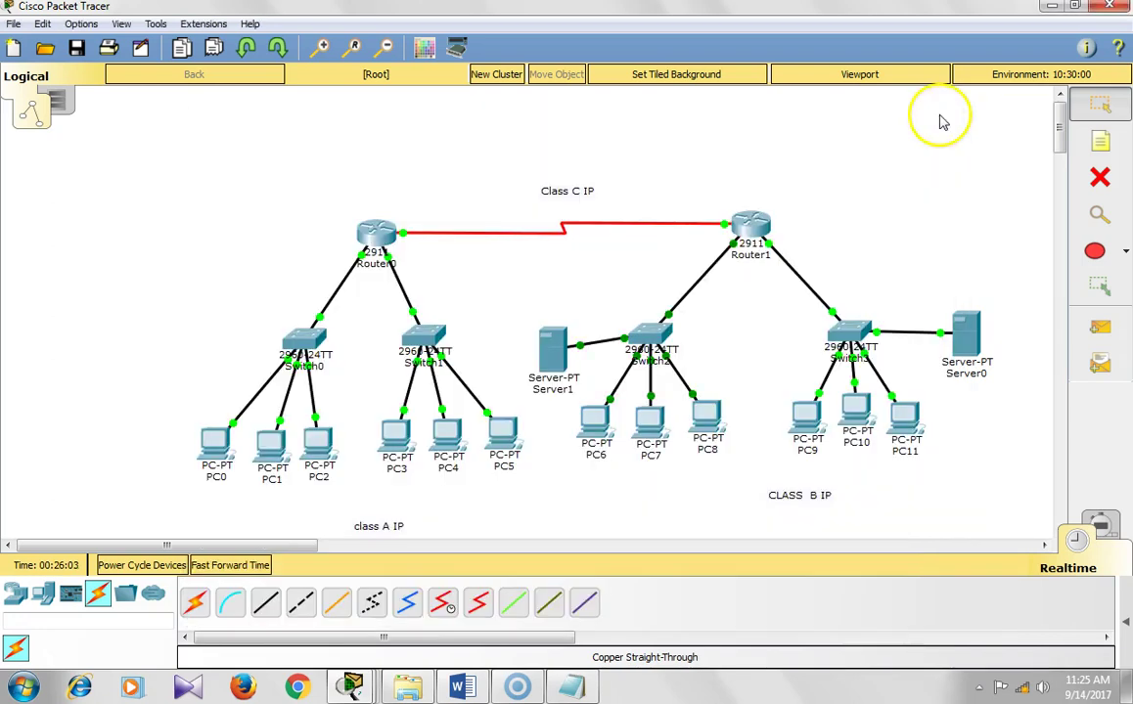
- Switch PC8's IPv4 configuration to DHCP and close its window
{"action": "left_click", "coordinate": [708, 414]}
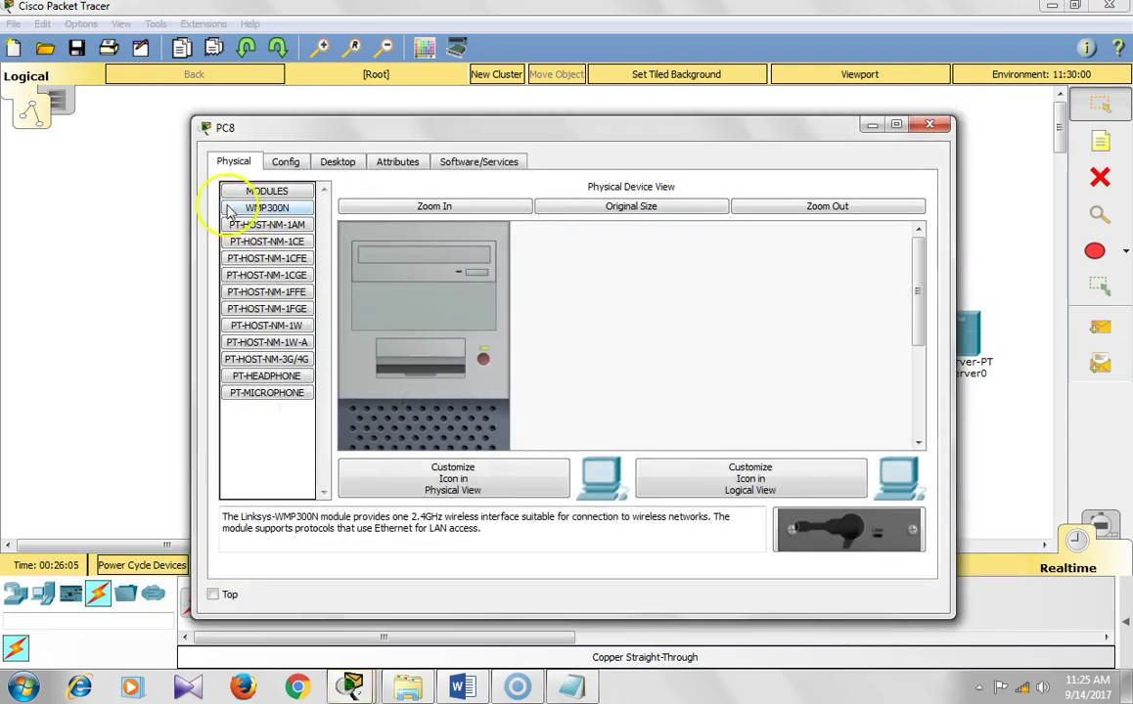
{"action": "left_click", "coordinate": [336, 163]}
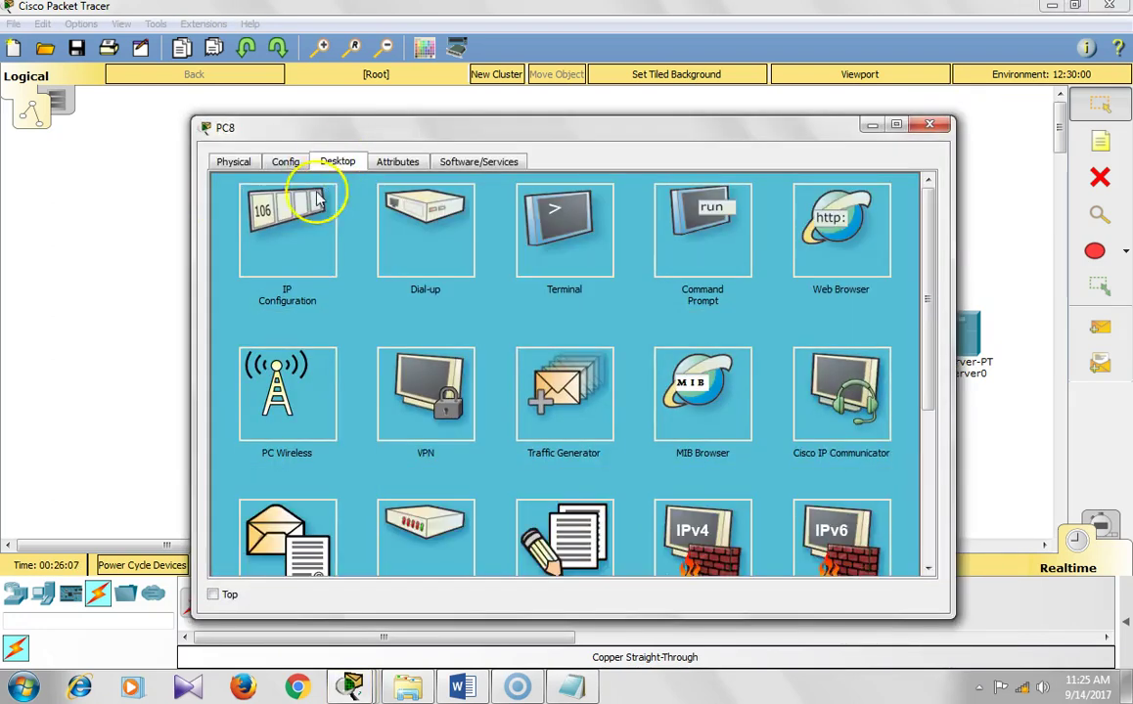
{"action": "left_click", "coordinate": [301, 245]}
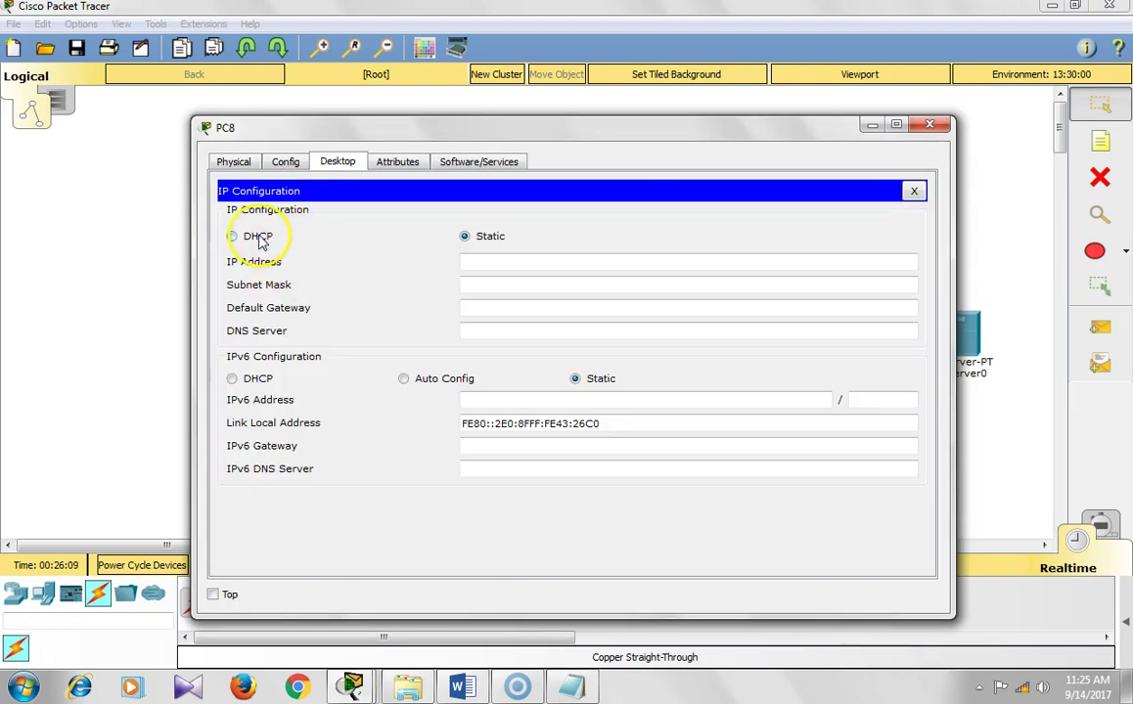
{"action": "left_click", "coordinate": [260, 238]}
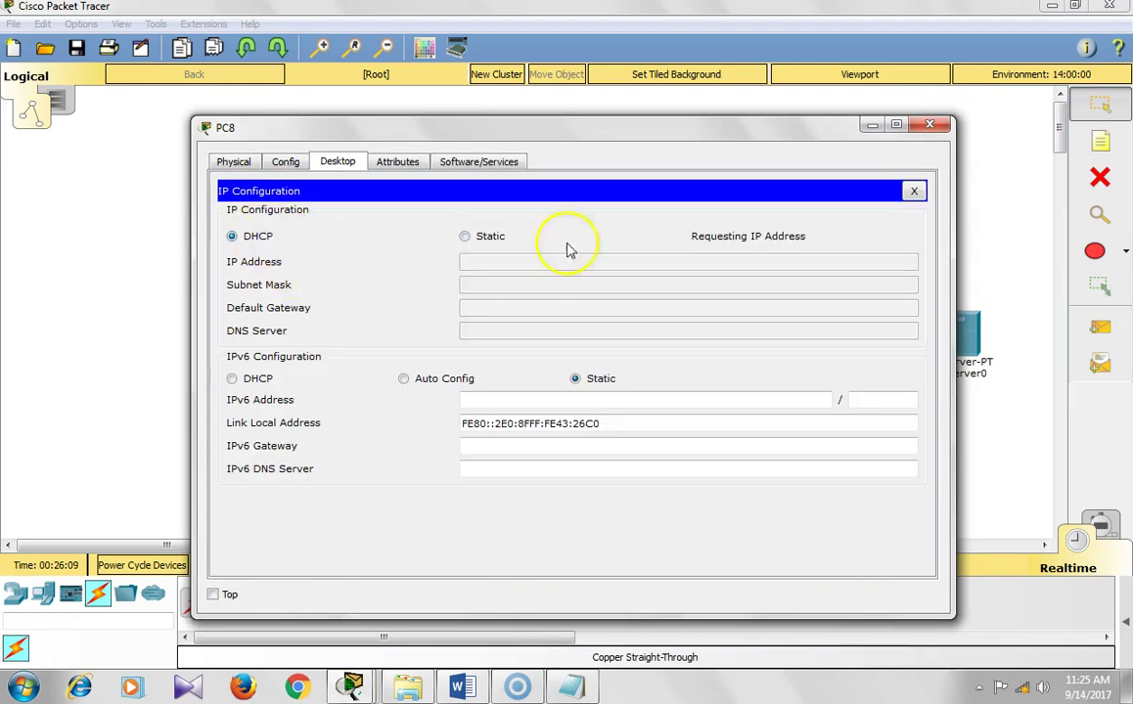
{"action": "left_click", "coordinate": [934, 129]}
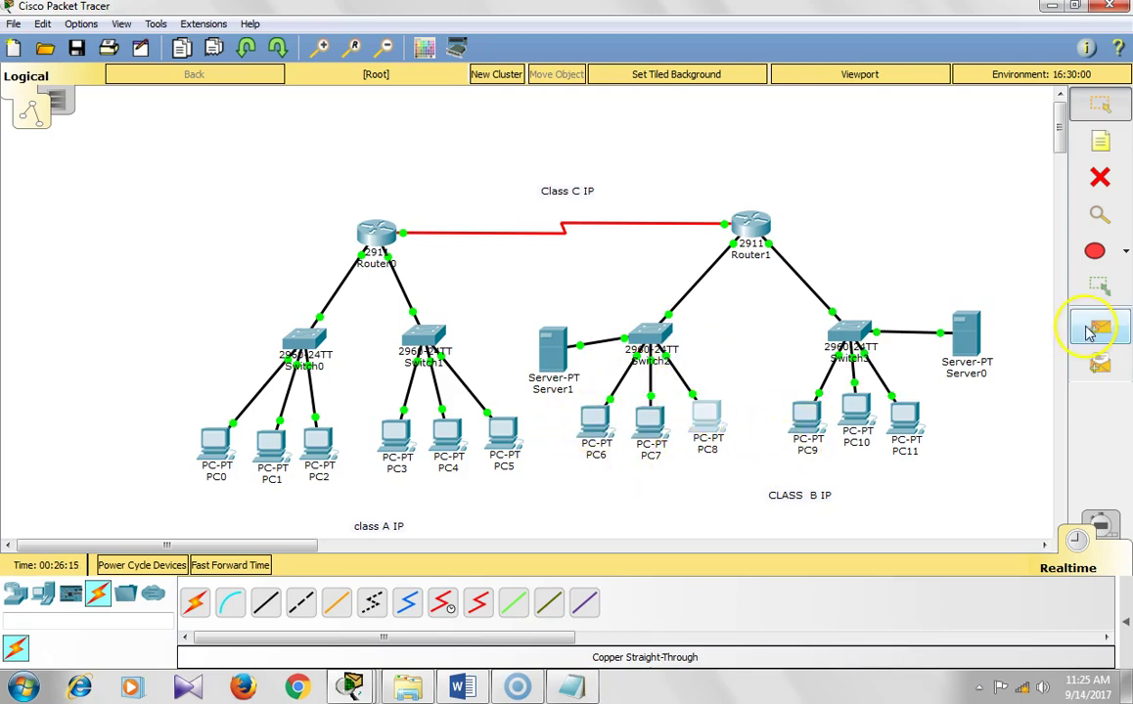
- Check PC6's assigned address, send a simple PDU from PC6 to PC7 and show the PDU results list
{"action": "mouse_move", "coordinate": [612, 452]}
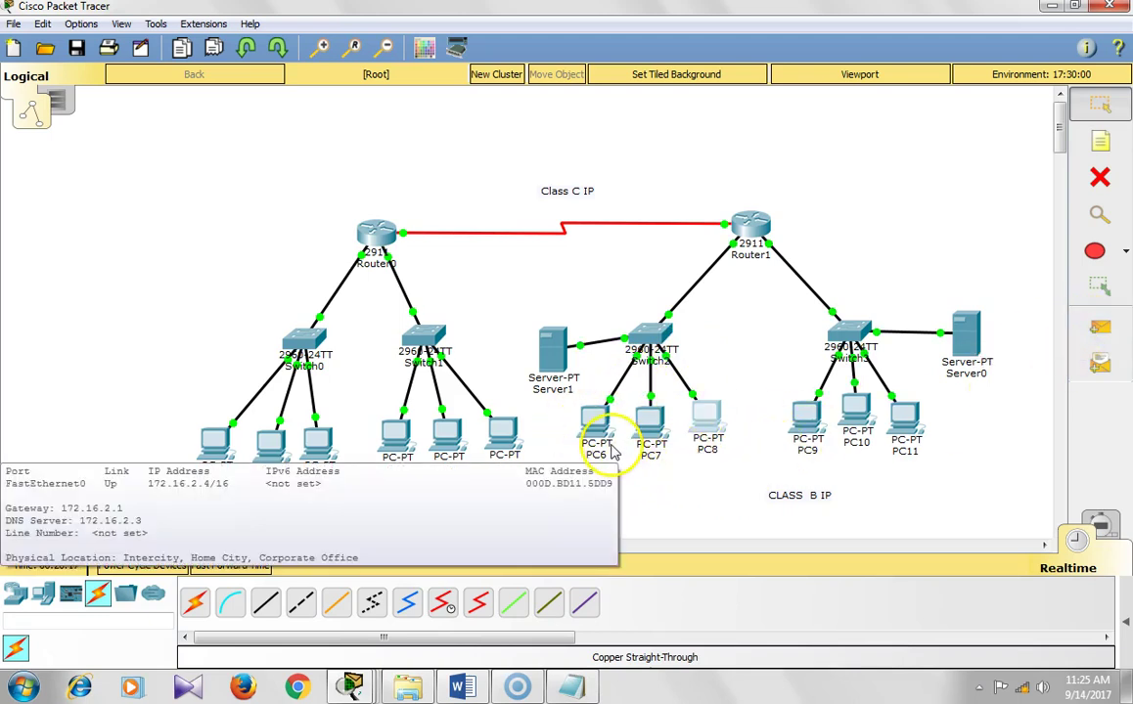
{"action": "left_click", "coordinate": [1096, 335]}
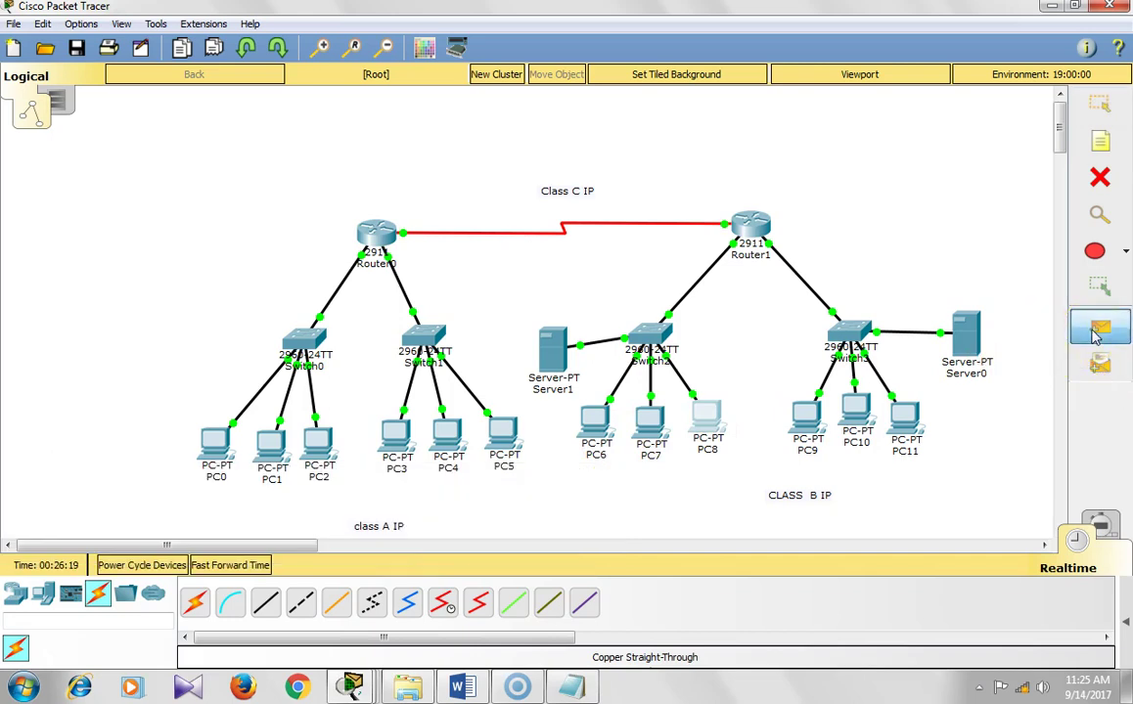
{"action": "left_click", "coordinate": [595, 428]}
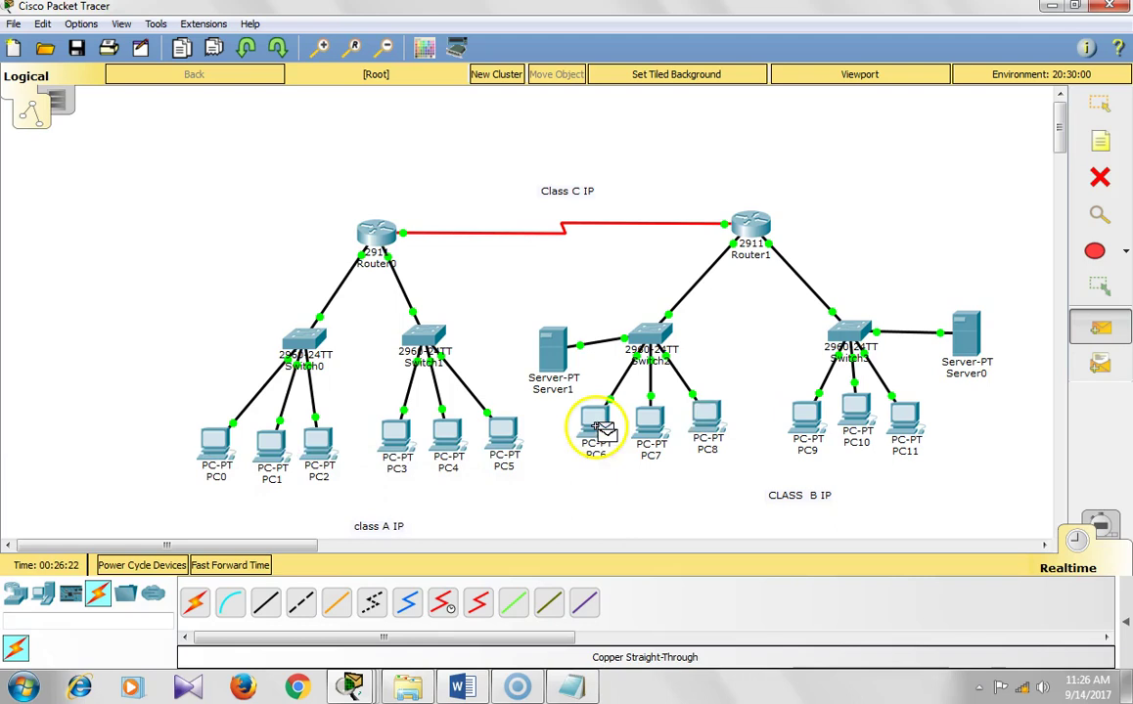
{"action": "left_click", "coordinate": [651, 425]}
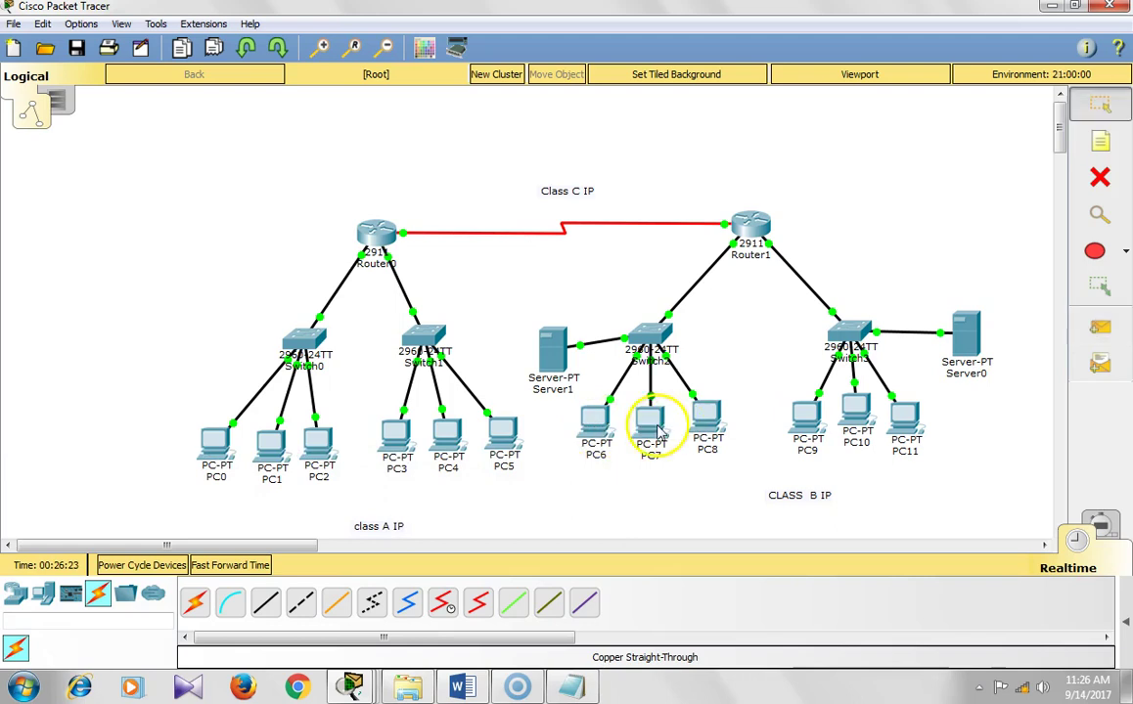
{"action": "left_click", "coordinate": [1125, 626]}
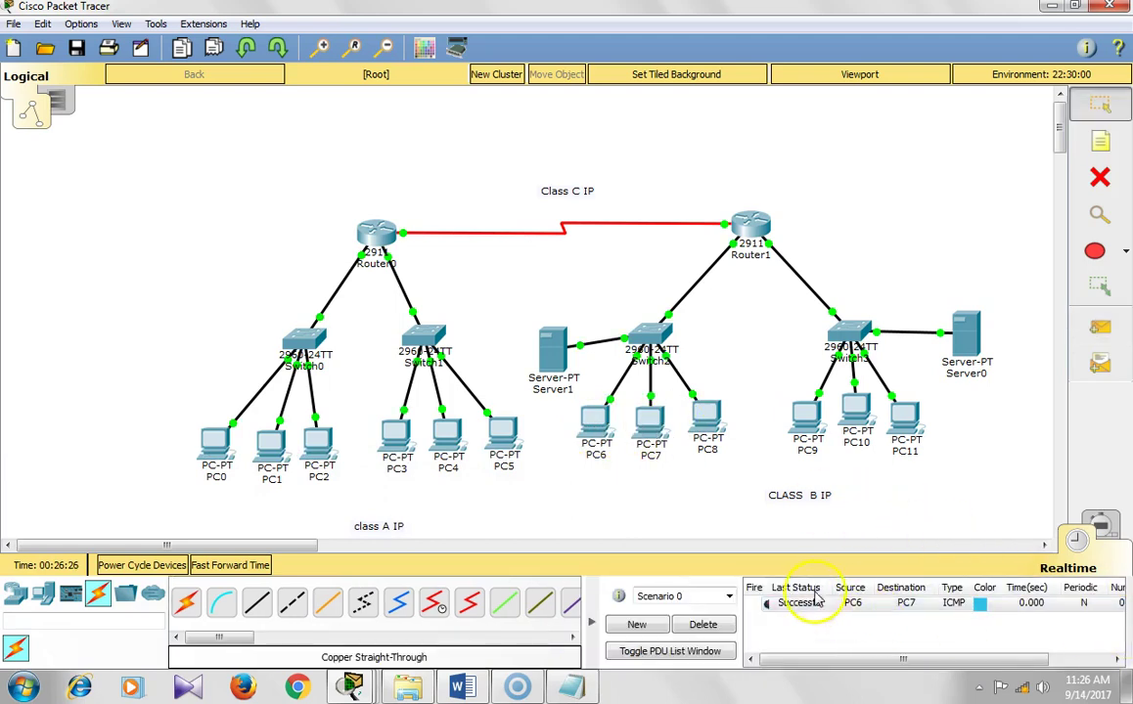
- Test connectivity by sending a simple PDU from PC7 to PC8
{"action": "left_click", "coordinate": [1100, 328]}
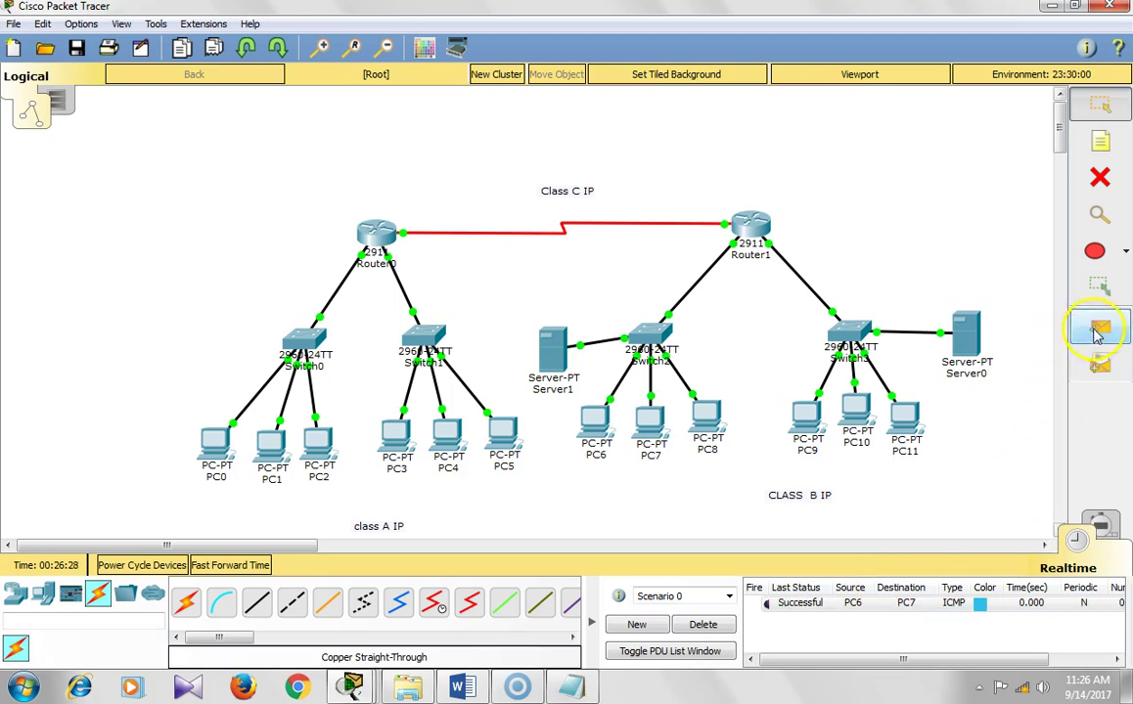
{"action": "left_click", "coordinate": [651, 422]}
{"action": "left_click", "coordinate": [706, 423]}
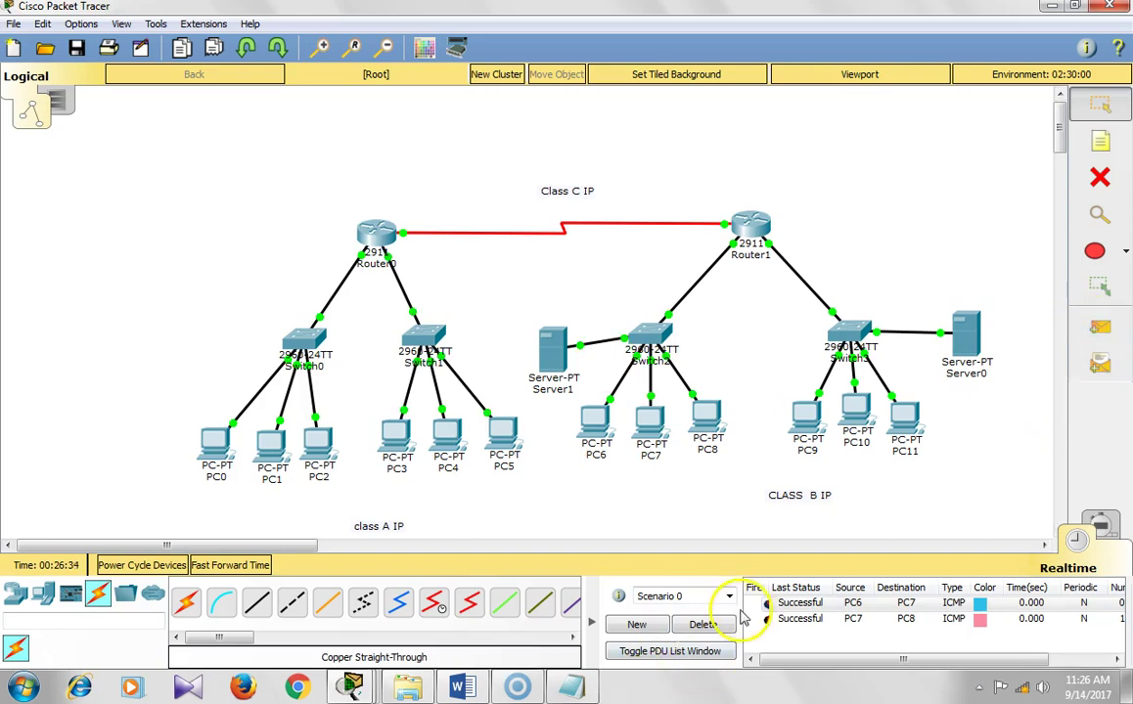
- Delete the current PDU test scenario and send a simple PDU from PC9 to PC10
{"action": "left_click", "coordinate": [702, 624]}
{"action": "left_click", "coordinate": [1098, 326]}
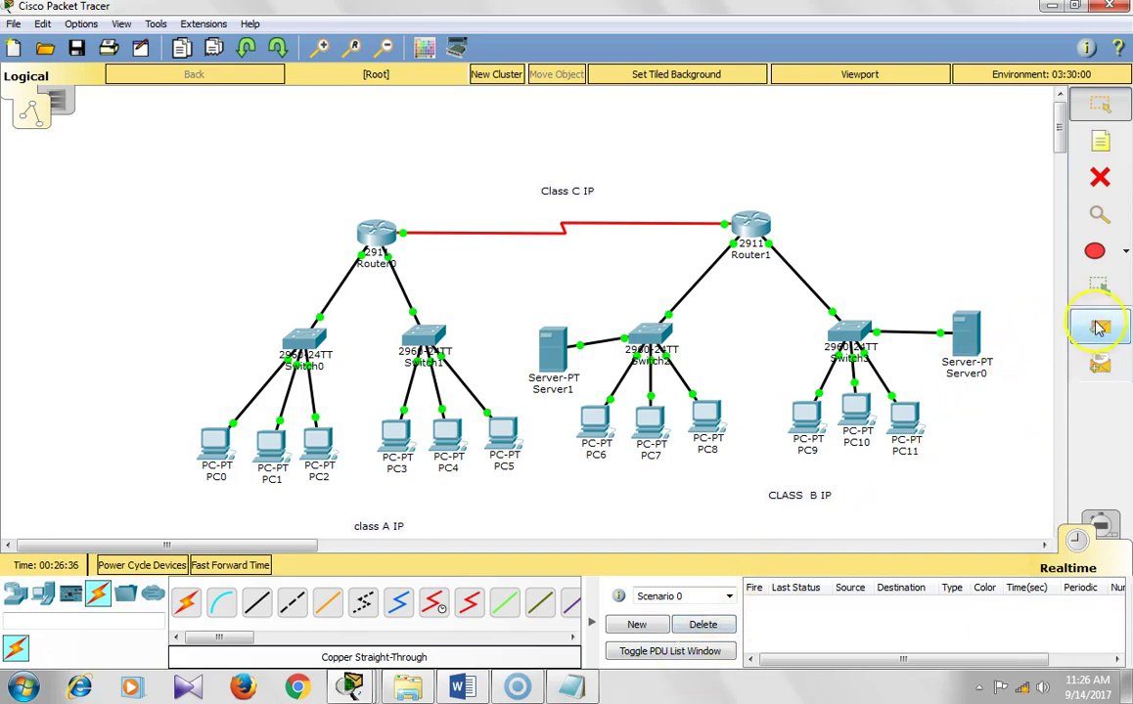
{"action": "left_click", "coordinate": [818, 416]}
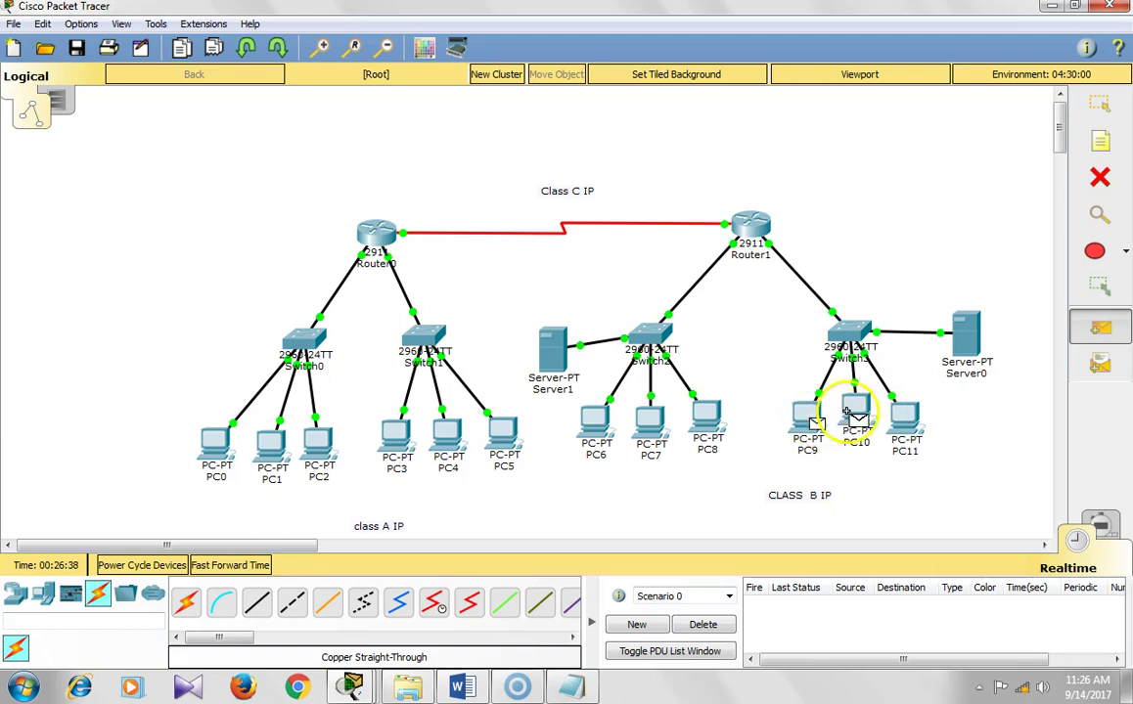
{"action": "left_click", "coordinate": [854, 411]}
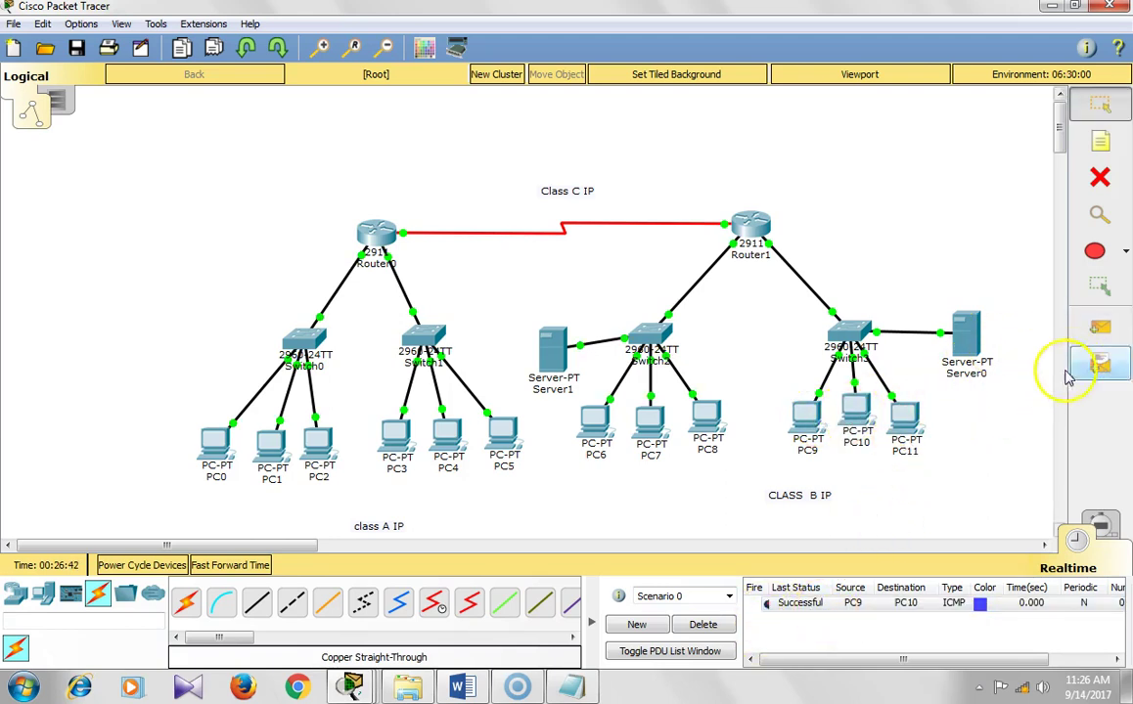
- Test connectivity by sending a simple PDU from PC10 to PC11
{"action": "left_click", "coordinate": [1098, 327]}
{"action": "left_click", "coordinate": [855, 409]}
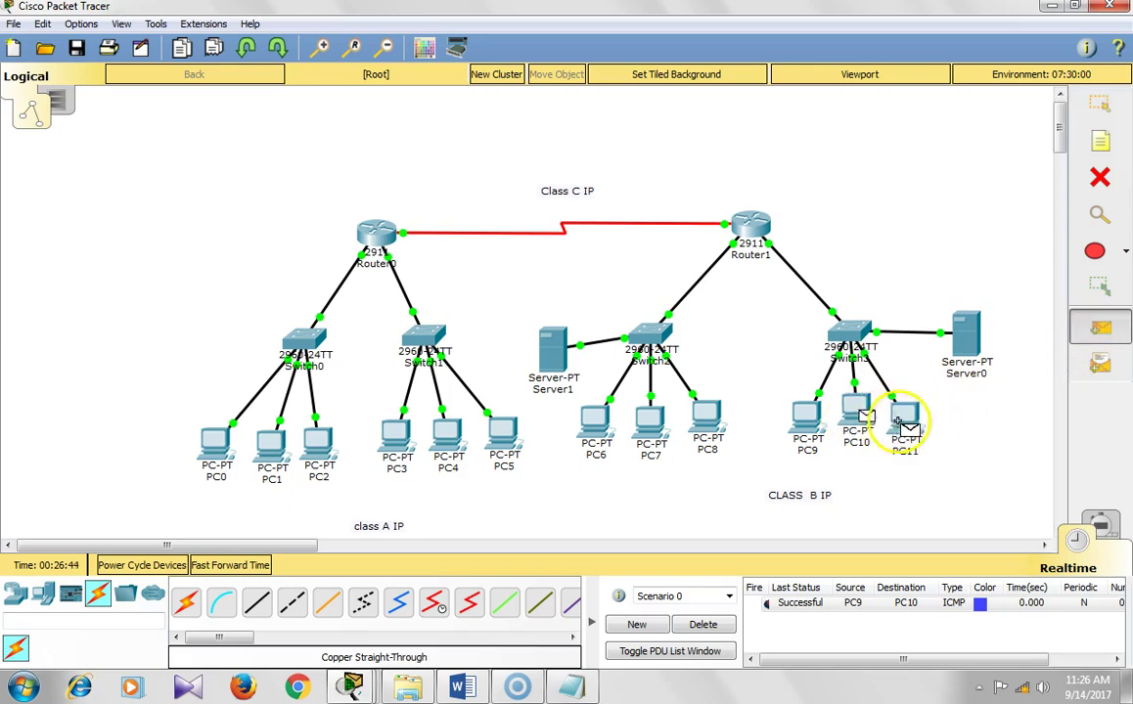
{"action": "left_click", "coordinate": [905, 421]}
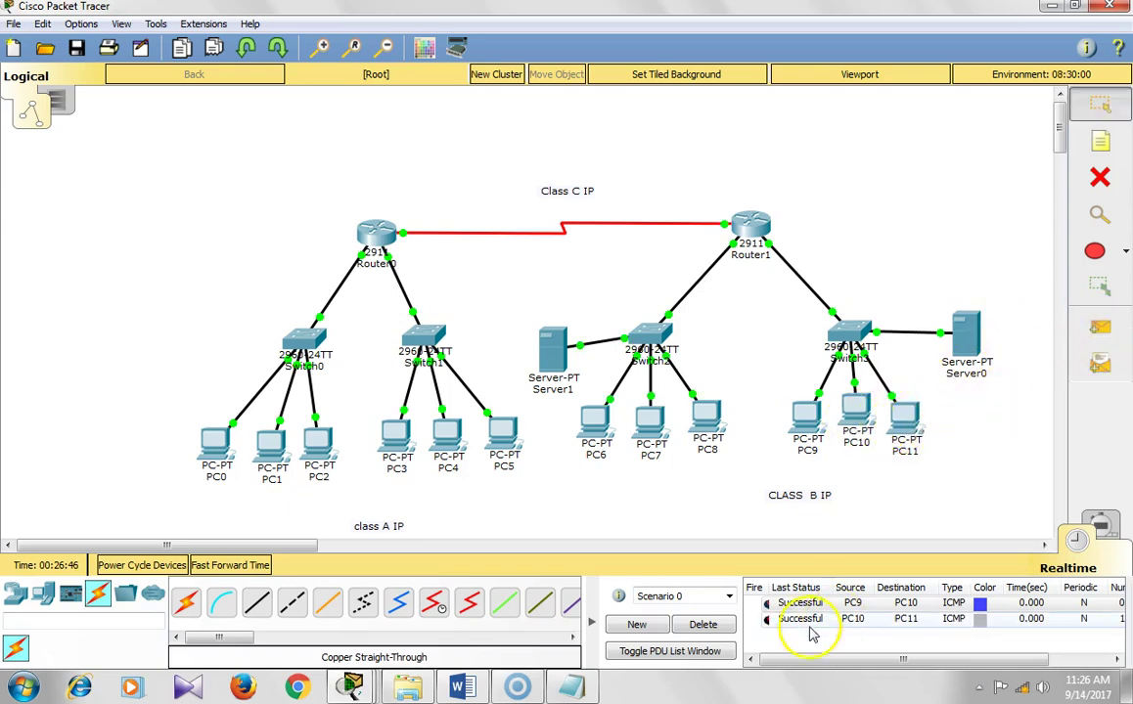
- Delete the current PDU test scenario and send a simple PDU from PC7 to PC9 twice
{"action": "left_click", "coordinate": [705, 626]}
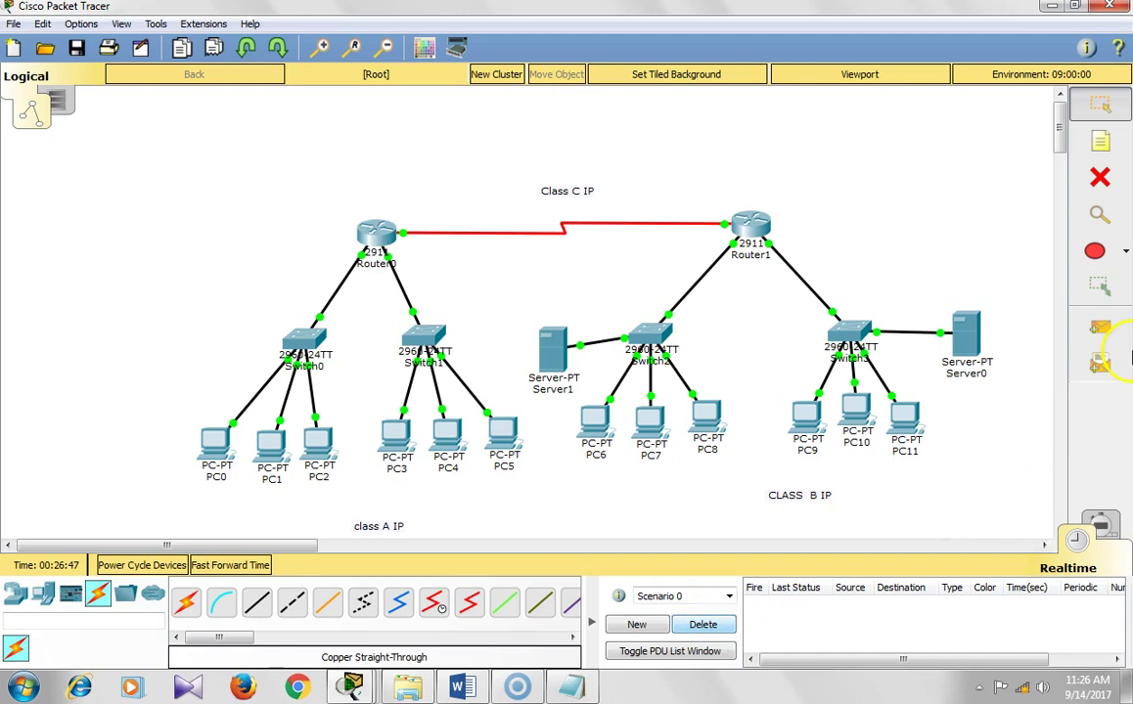
{"action": "left_click", "coordinate": [1098, 327]}
{"action": "left_click", "coordinate": [651, 419]}
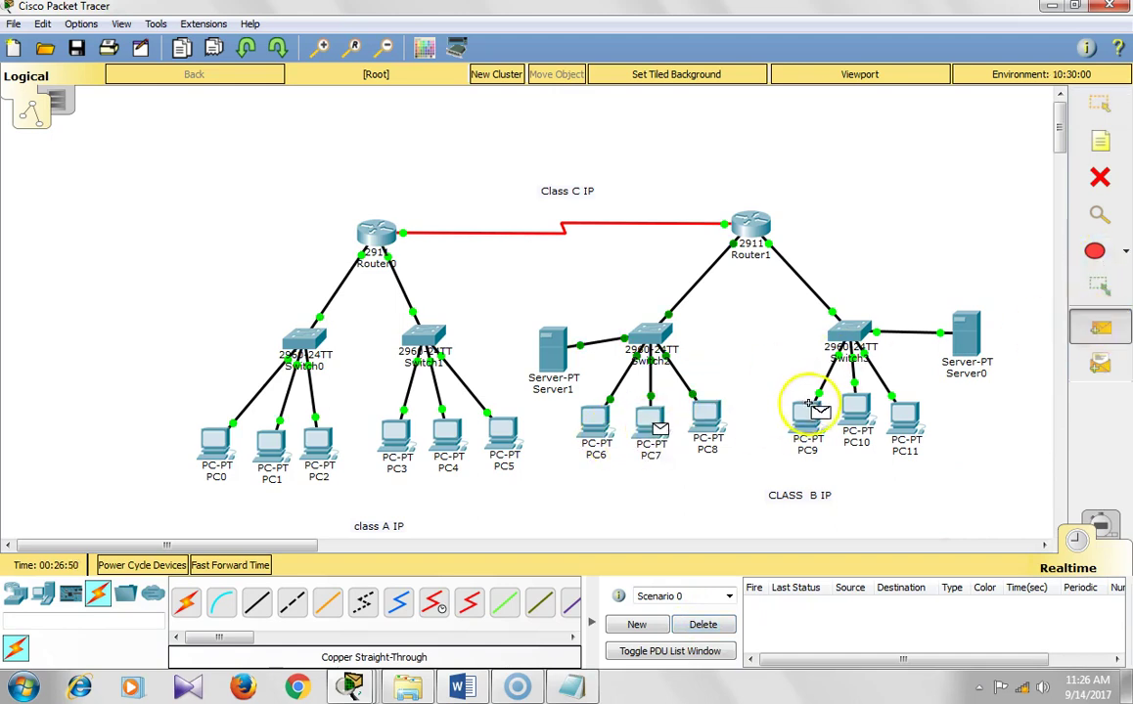
{"action": "left_click", "coordinate": [808, 417]}
{"action": "left_click", "coordinate": [1099, 327]}
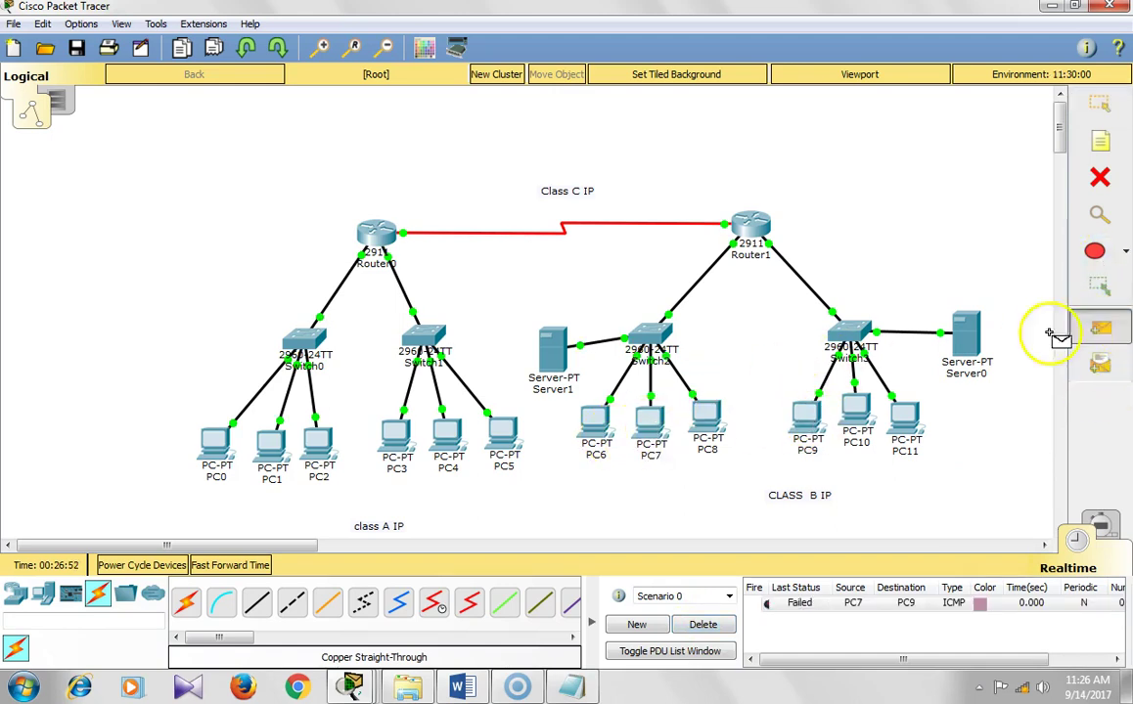
{"action": "left_click", "coordinate": [653, 423]}
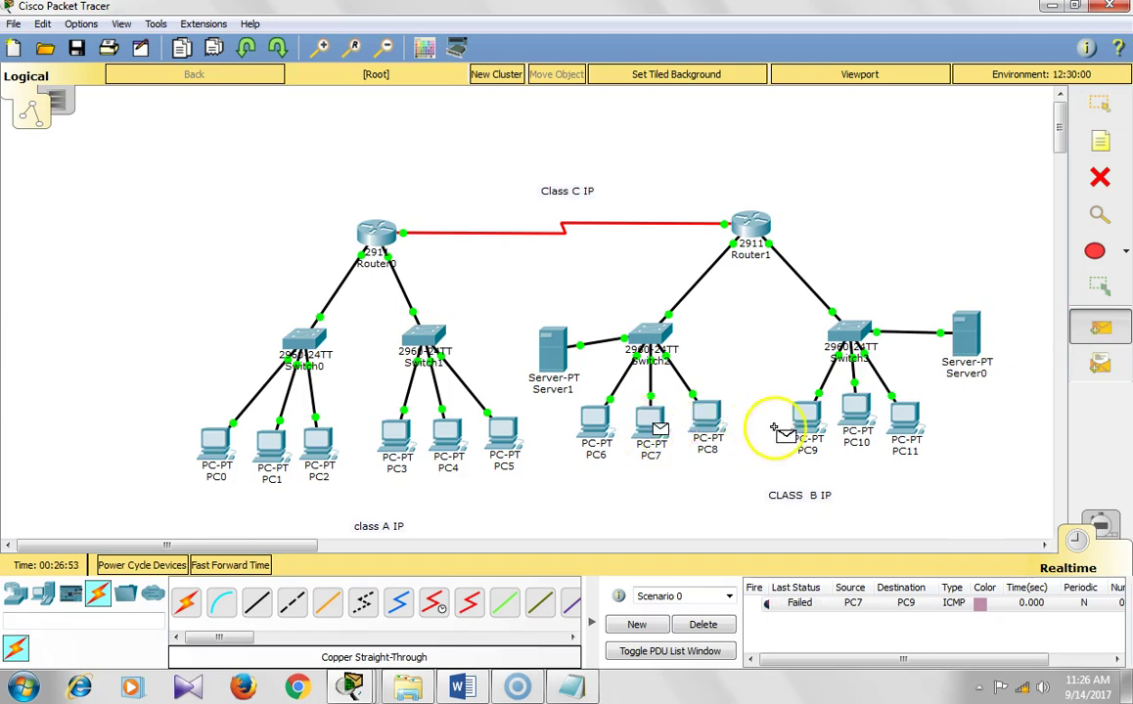
{"action": "left_click", "coordinate": [808, 419]}
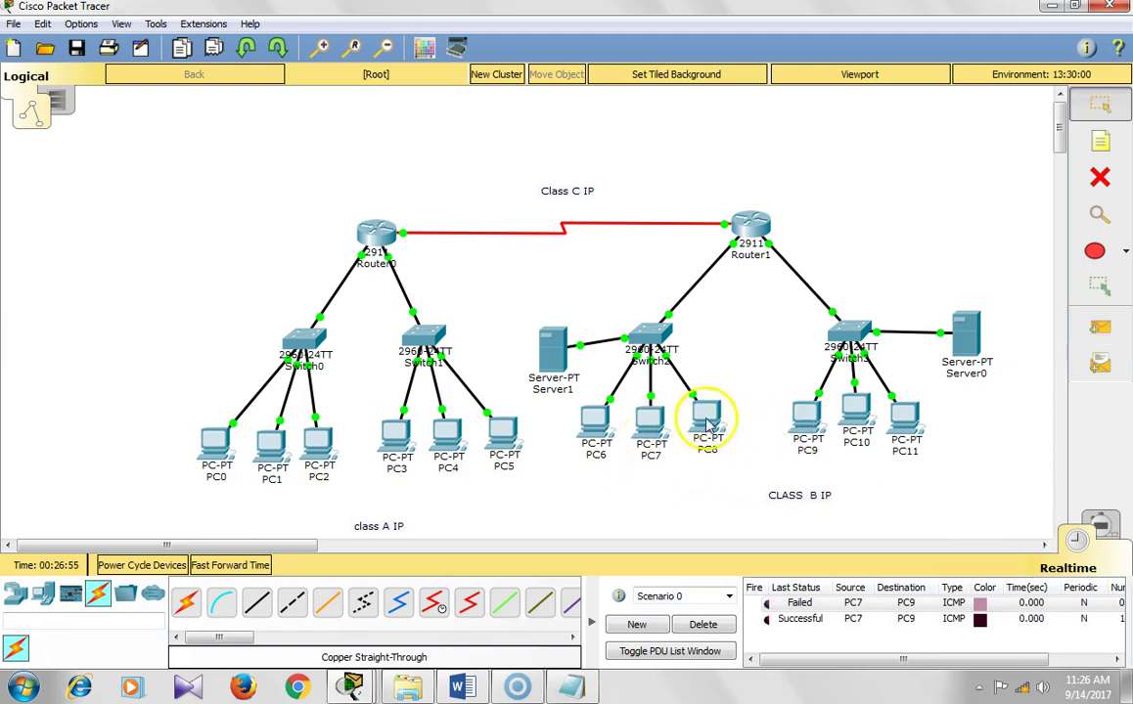
- Test connectivity between the class A and class B sides by sending a simple PDU from PC1 to PC6 twice
{"action": "left_click", "coordinate": [1100, 327]}
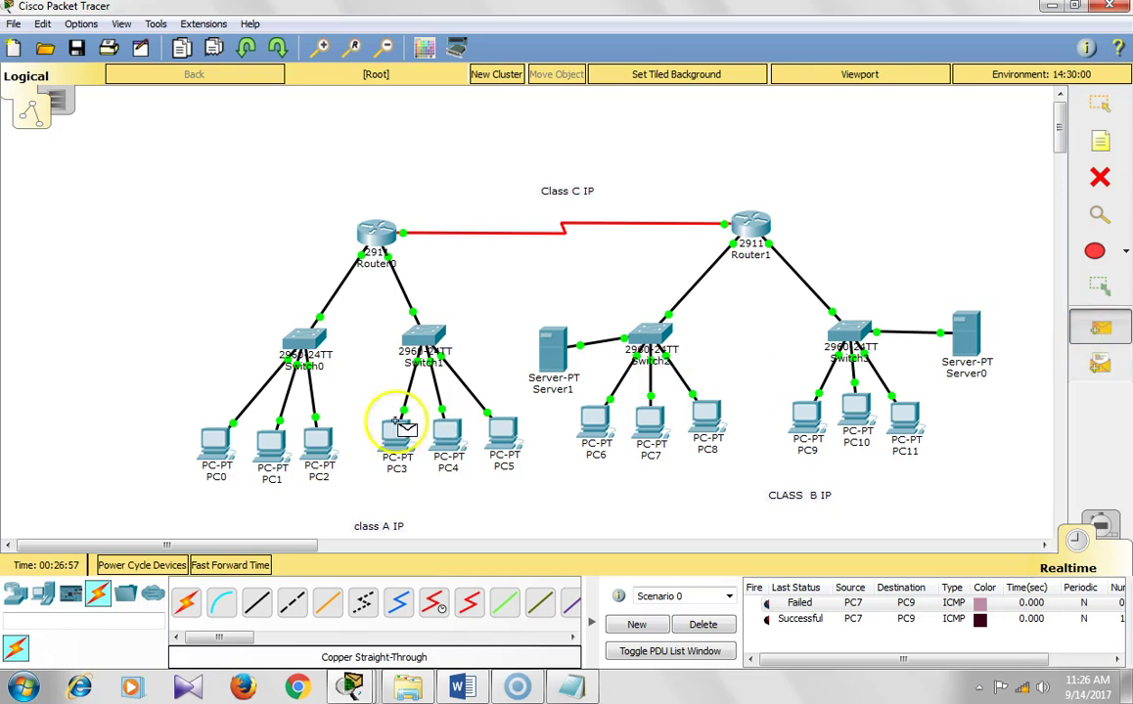
{"action": "left_click", "coordinate": [267, 447]}
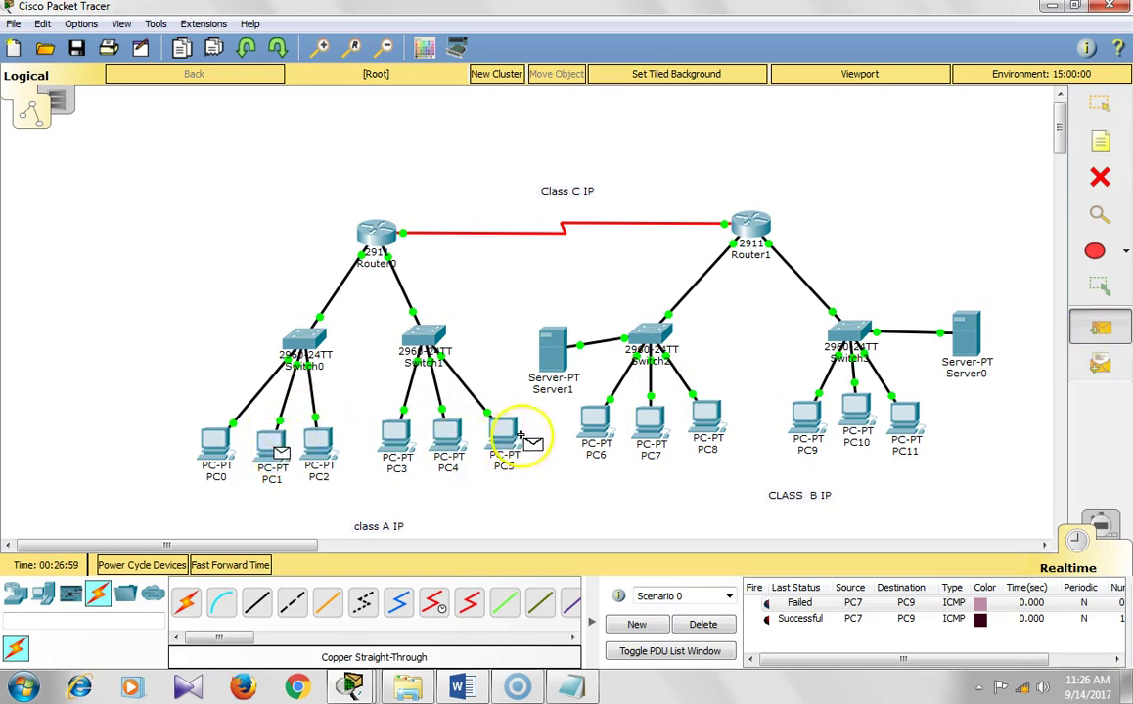
{"action": "left_click", "coordinate": [595, 426]}
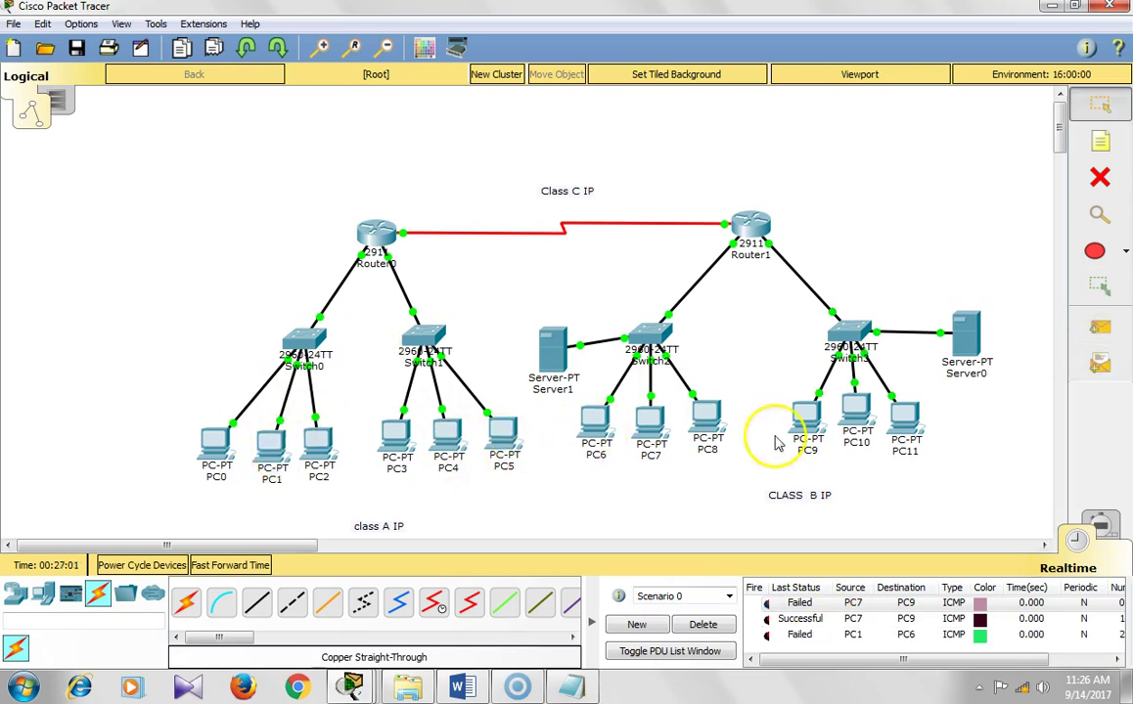
{"action": "left_click", "coordinate": [1100, 327]}
{"action": "left_click", "coordinate": [271, 445]}
{"action": "left_click", "coordinate": [587, 430]}
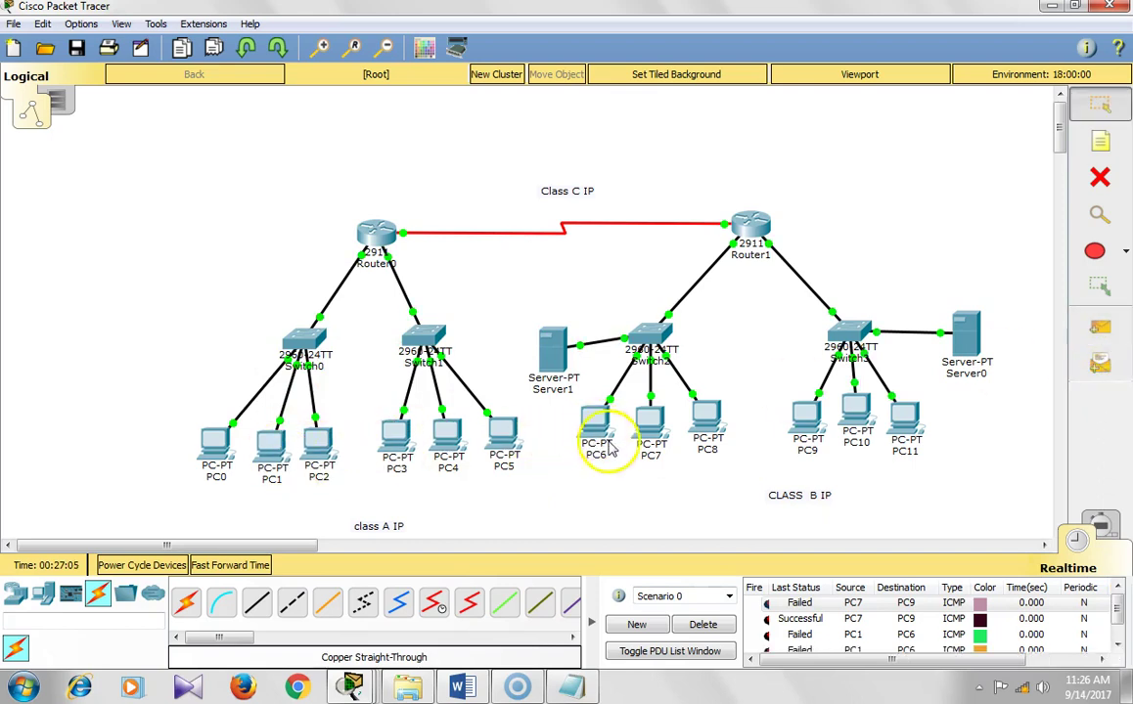
- Switch to Notepad, add the note "we need to do routing RIP for communicate from r1 to r2" and minimize it
{"action": "left_click", "coordinate": [573, 687]}
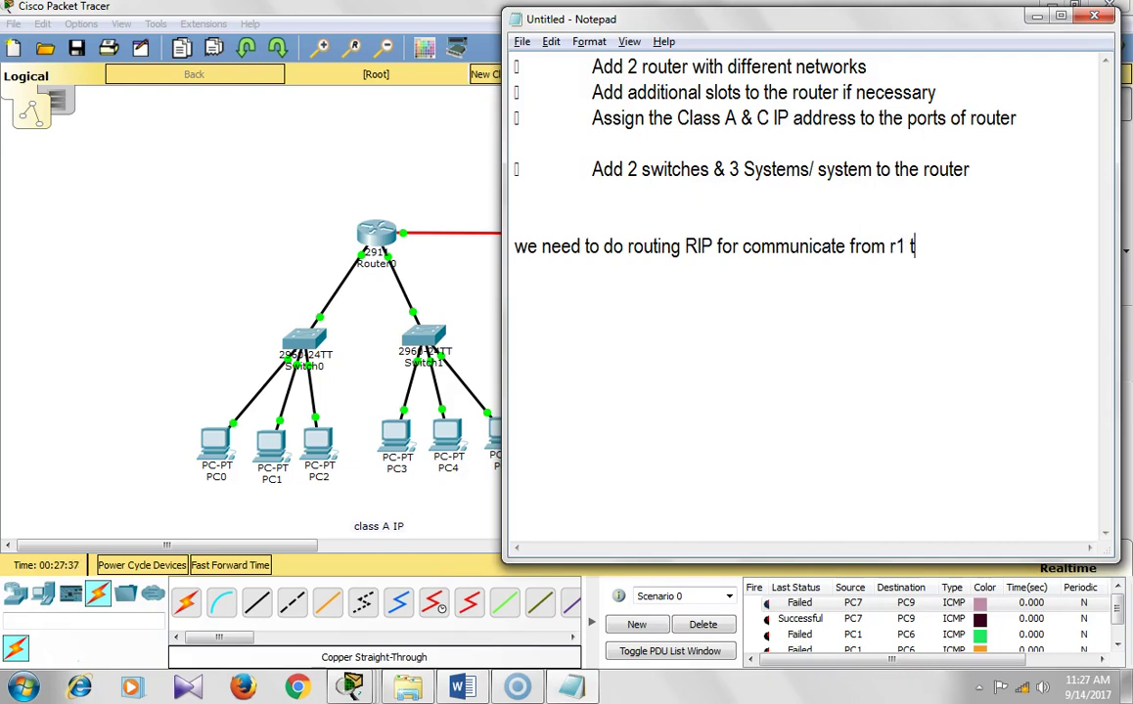
{"action": "key", "text": "BackSpace"}
{"action": "key", "text": "BackSpace"}
{"action": "key", "text": "BackSpace"}
{"action": "key", "text": "BackSpace"}
{"action": "left_click", "coordinate": [1037, 16]}
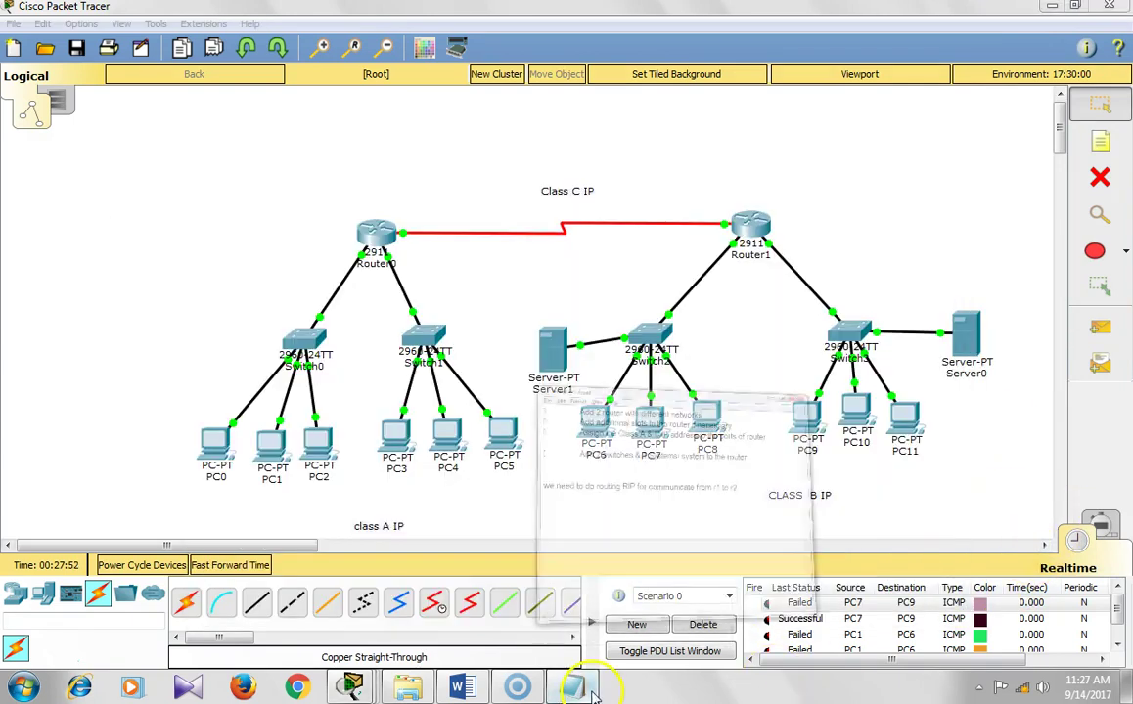
- Reopen the Notepad notes, add the line "we need to implement RIP on R1 and R2" and return to Packet Tracer
{"action": "left_click", "coordinate": [587, 690]}
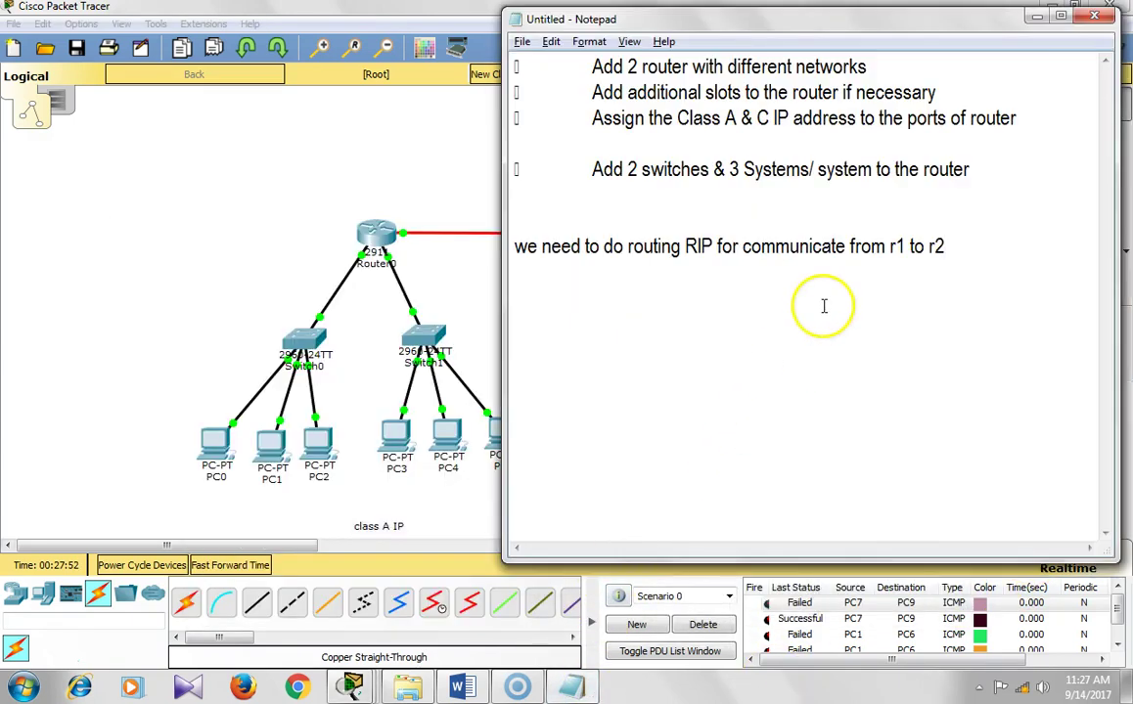
{"action": "key", "text": "Return"}
{"action": "type", "text": "we need to "}
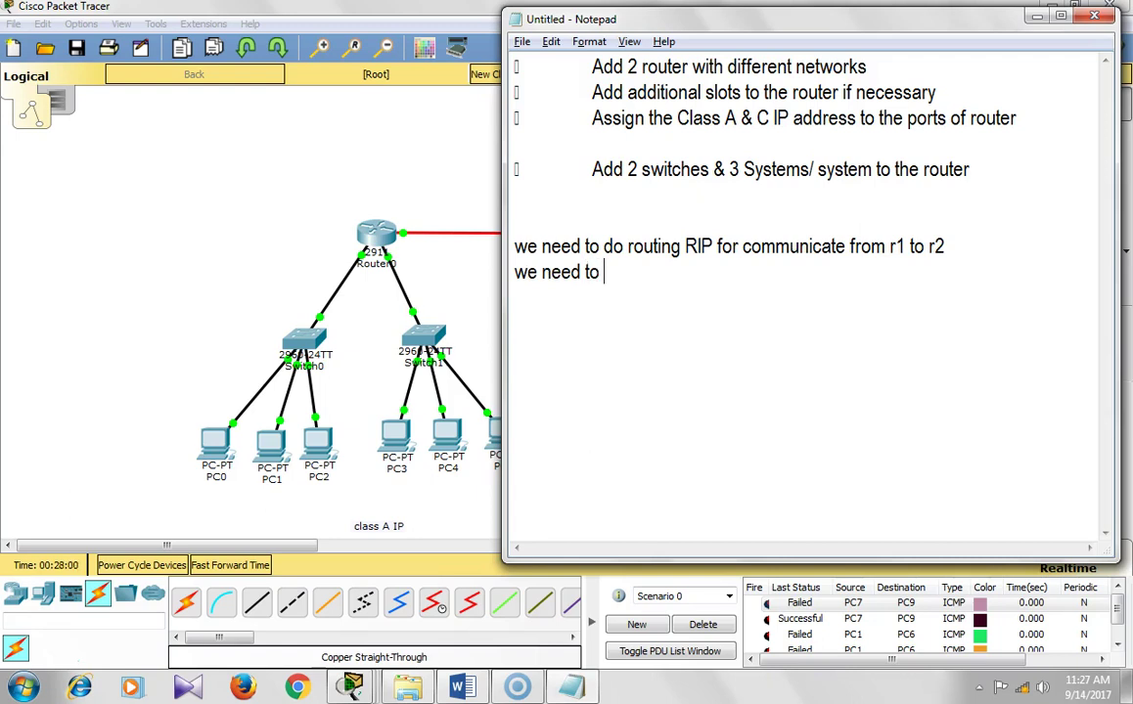
{"action": "type", "text": "implement"}
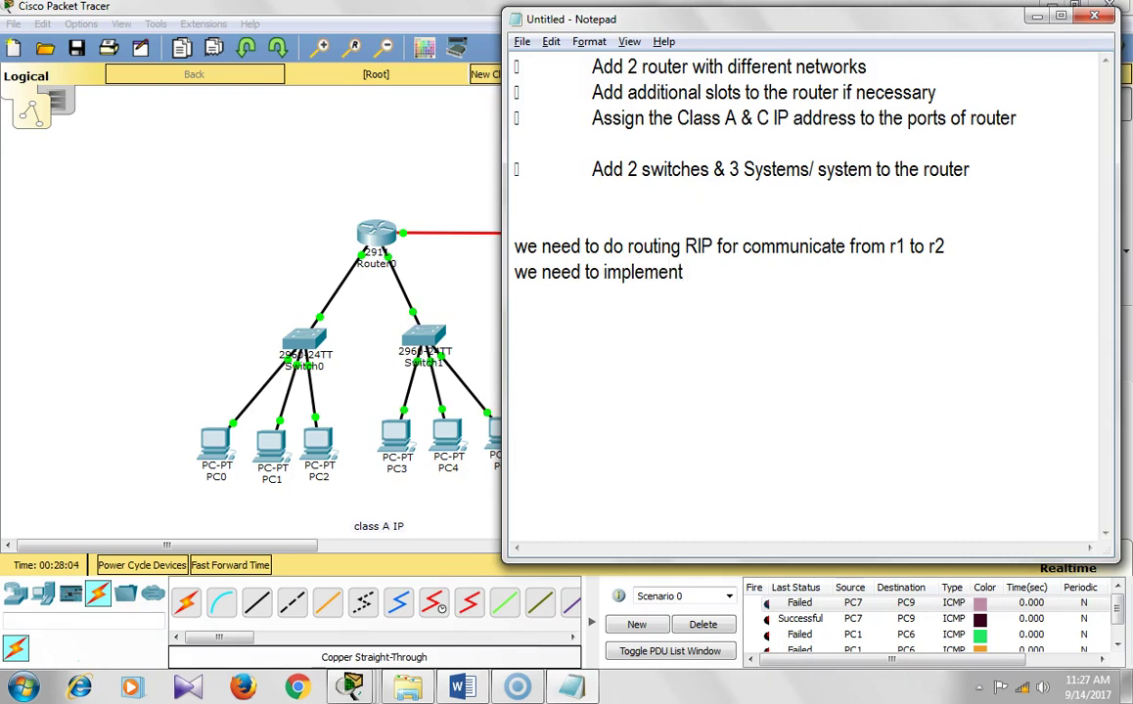
{"action": "type", "text": " RIP on R1 and "}
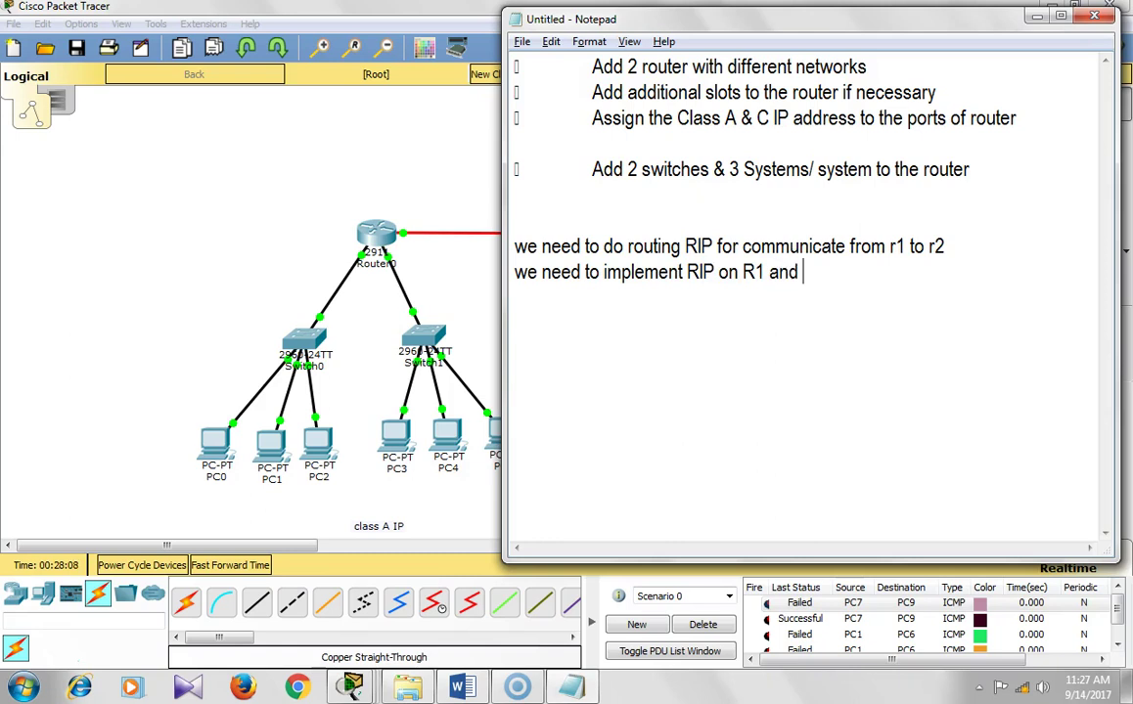
{"action": "type", "text": "R2"}
{"action": "left_click", "coordinate": [1036, 17]}
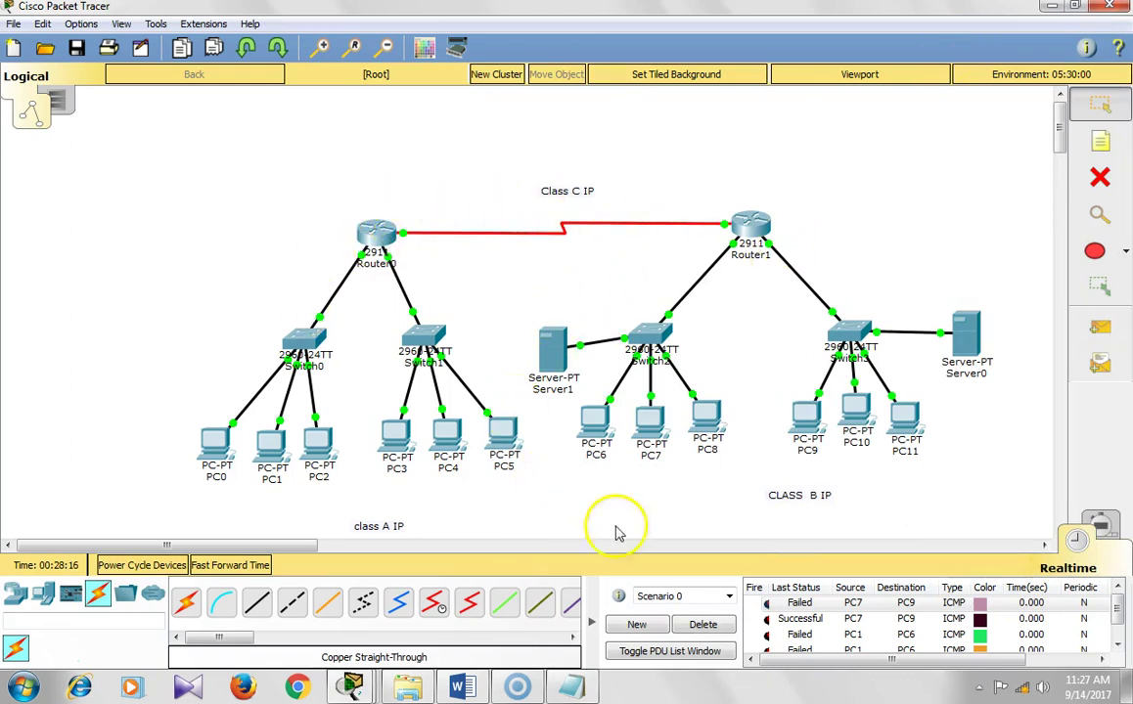
- Add networks 10.0.0.0, 11.0.0.0 and 192.168.2.0 to Router0's RIP routing and close its window
{"action": "left_click", "coordinate": [370, 238]}
{"action": "left_click", "coordinate": [587, 293]}
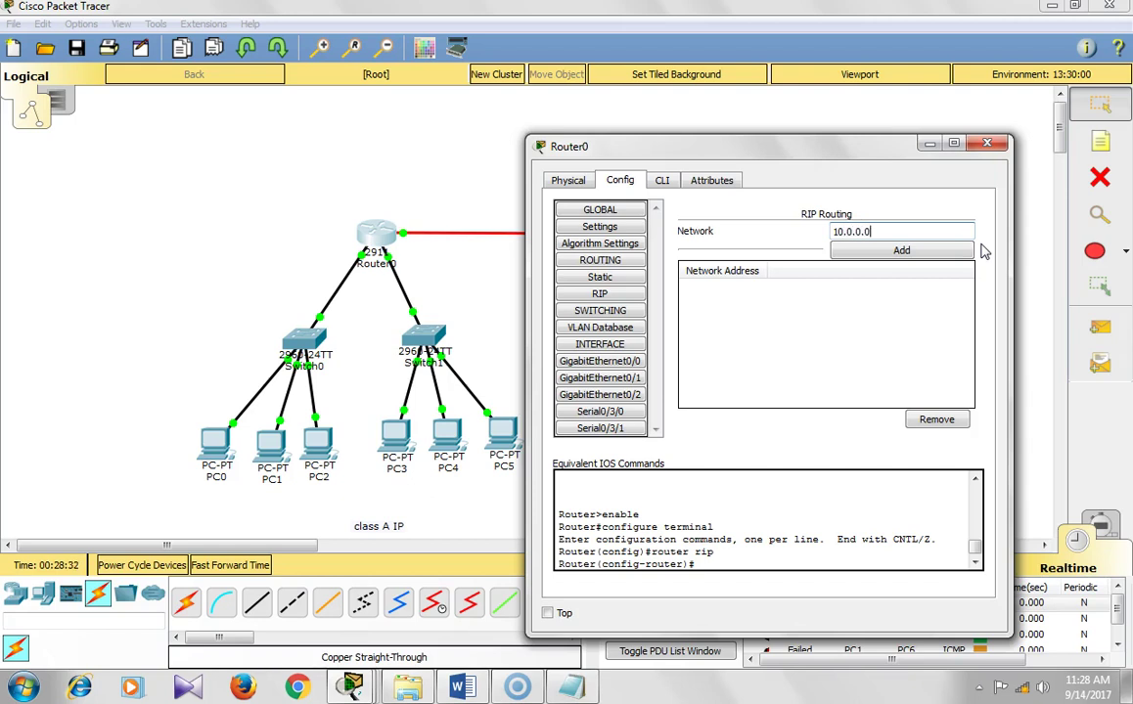
{"action": "left_click", "coordinate": [924, 256]}
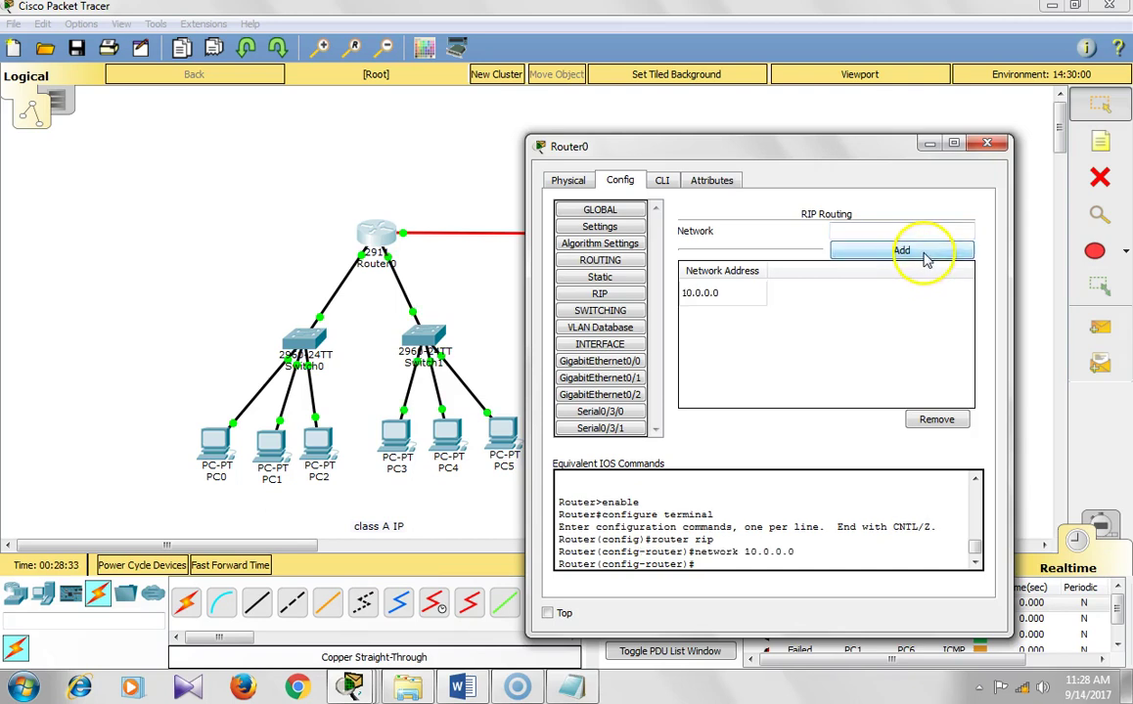
{"action": "left_click", "coordinate": [878, 227]}
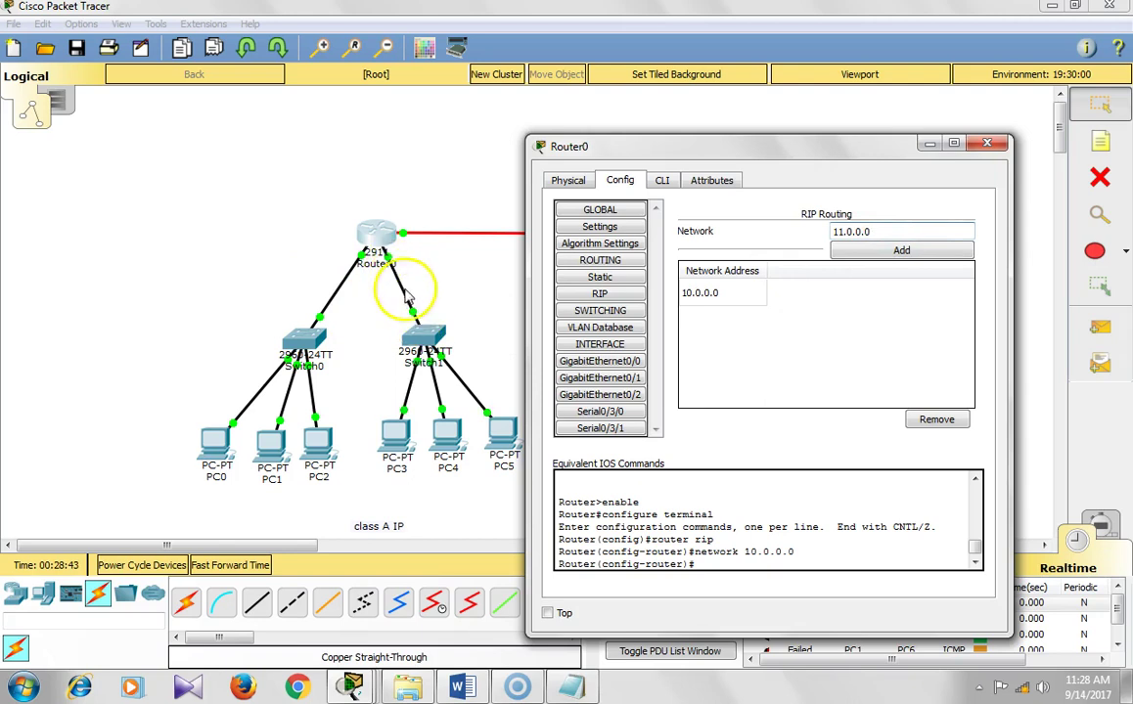
{"action": "left_click", "coordinate": [907, 259]}
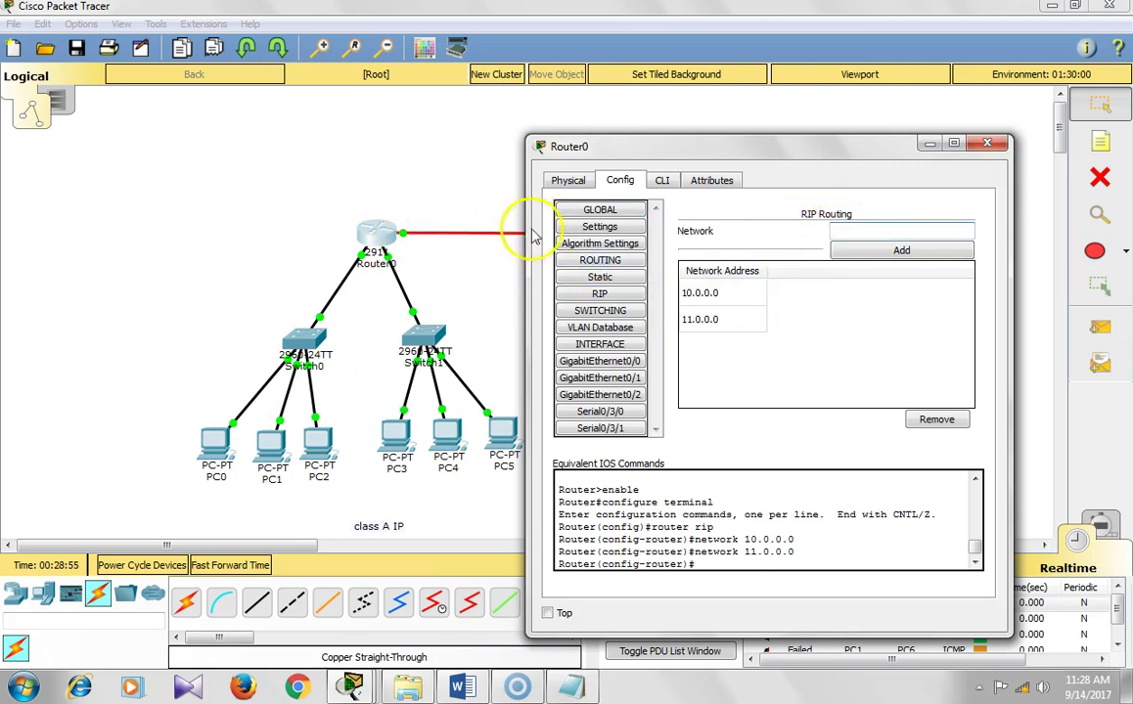
{"action": "left_click", "coordinate": [851, 227]}
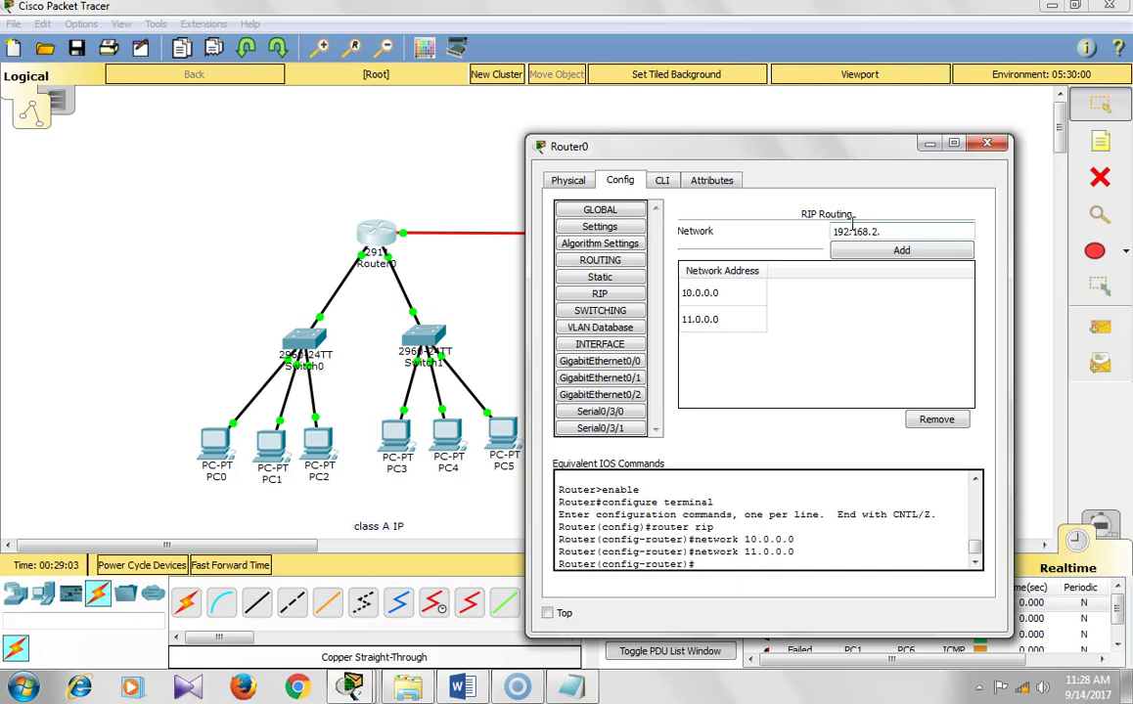
{"action": "left_click", "coordinate": [863, 251]}
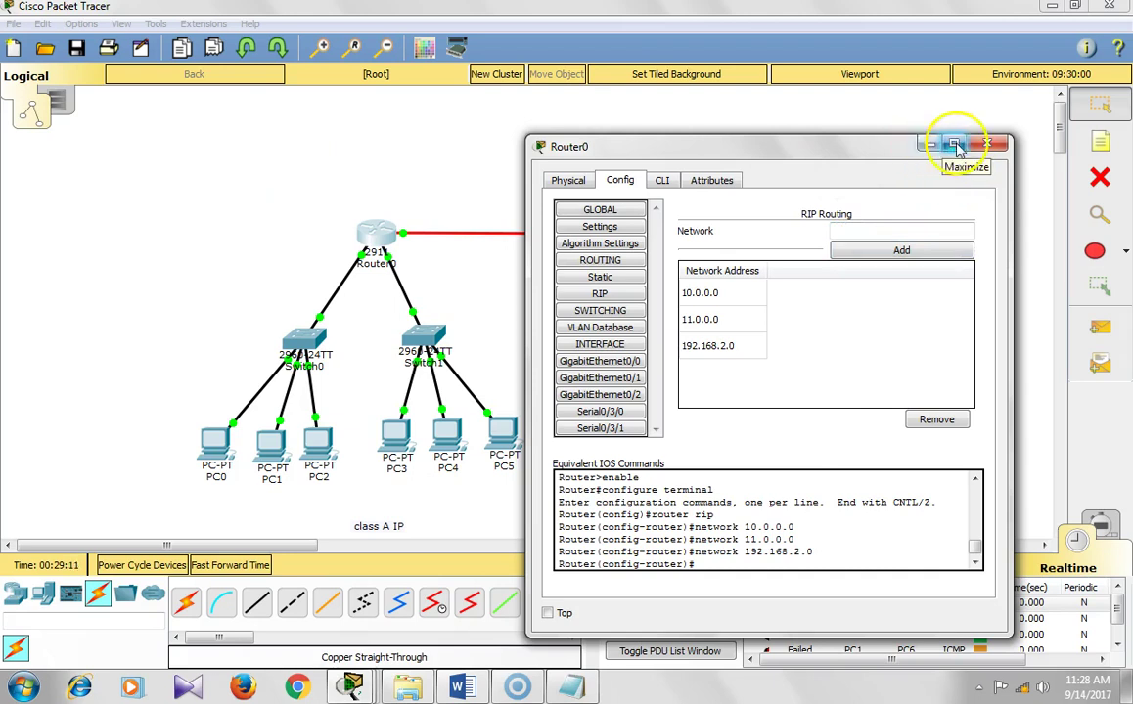
{"action": "left_click", "coordinate": [988, 143]}
- Open Router1's RIP routing settings, move the window clear of the topology and add network 172.16.0.0
{"action": "left_click", "coordinate": [753, 225]}
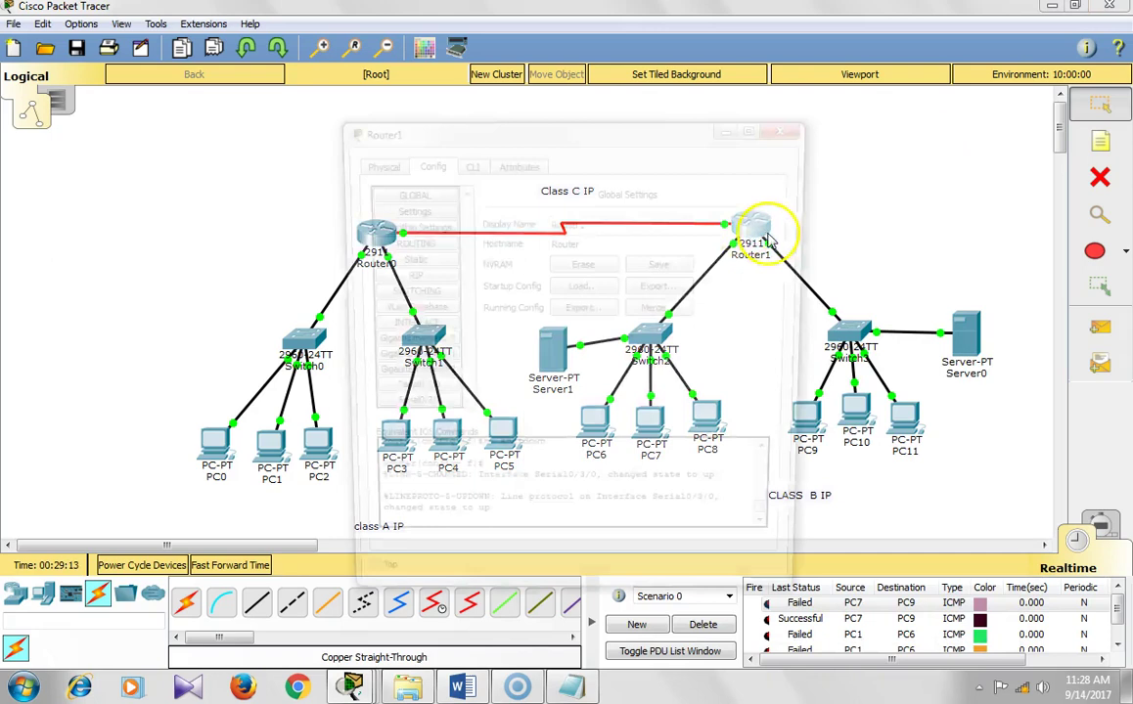
{"action": "left_click", "coordinate": [404, 275]}
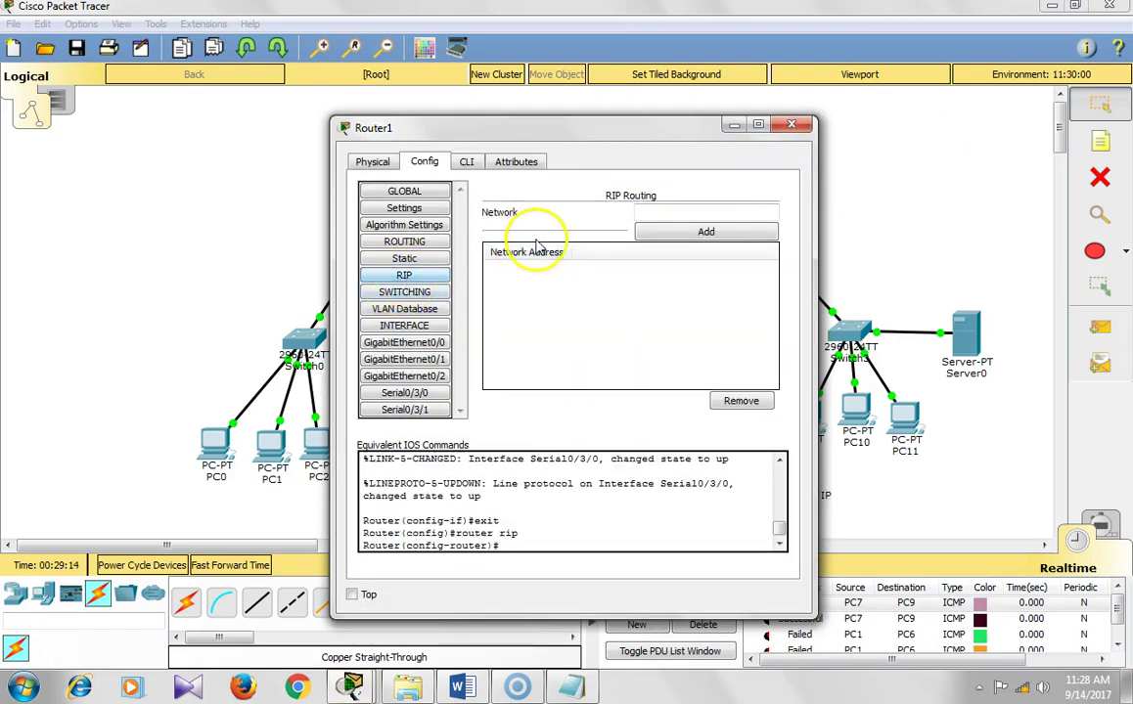
{"action": "left_click_drag", "start_coordinate": [562, 128], "coordinate": [405, 105]}
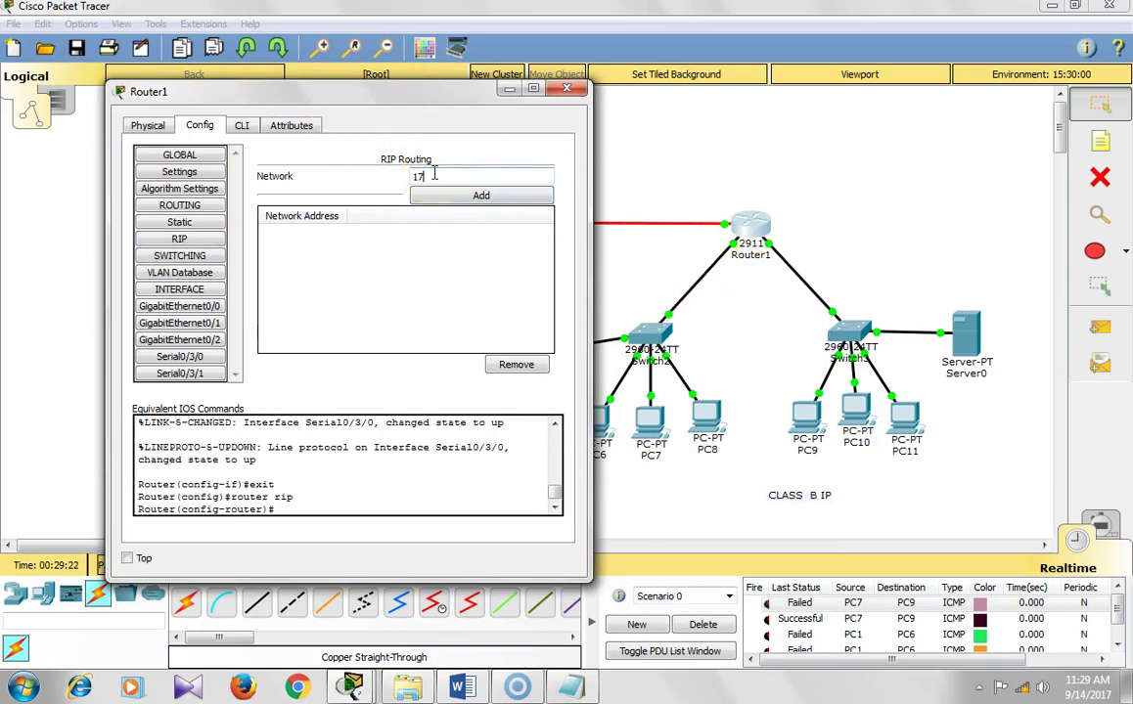
{"action": "type", "text": "16.0.0"}
{"action": "left_click", "coordinate": [482, 198]}
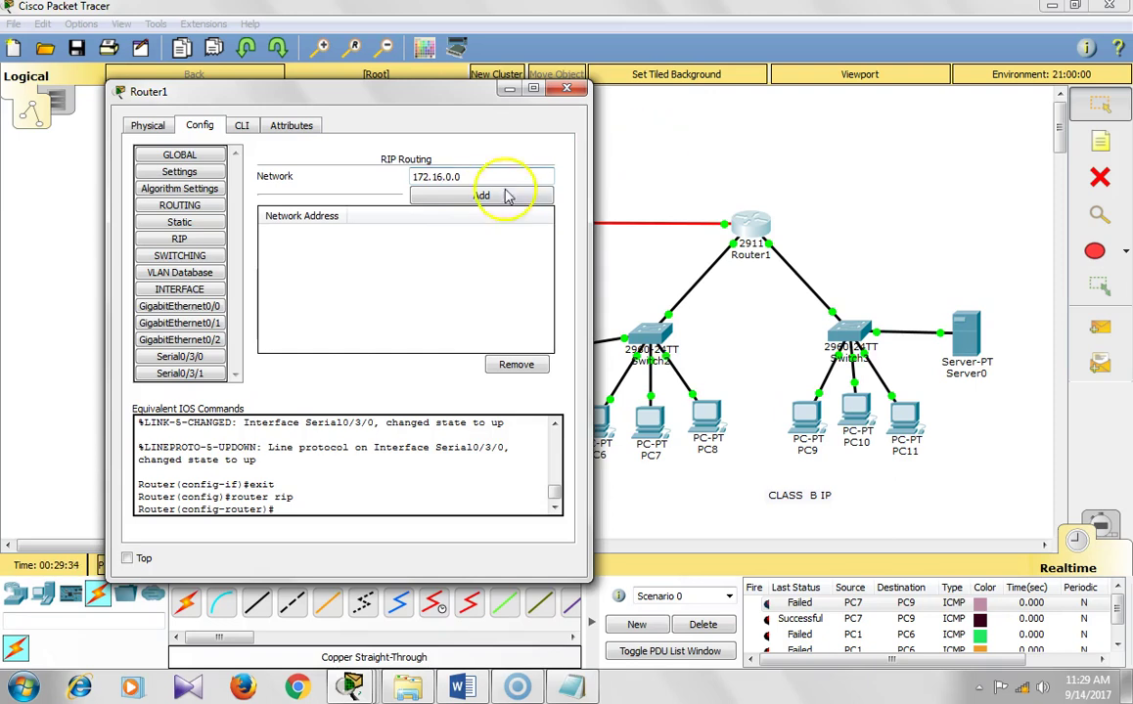
{"action": "left_click", "coordinate": [481, 197]}
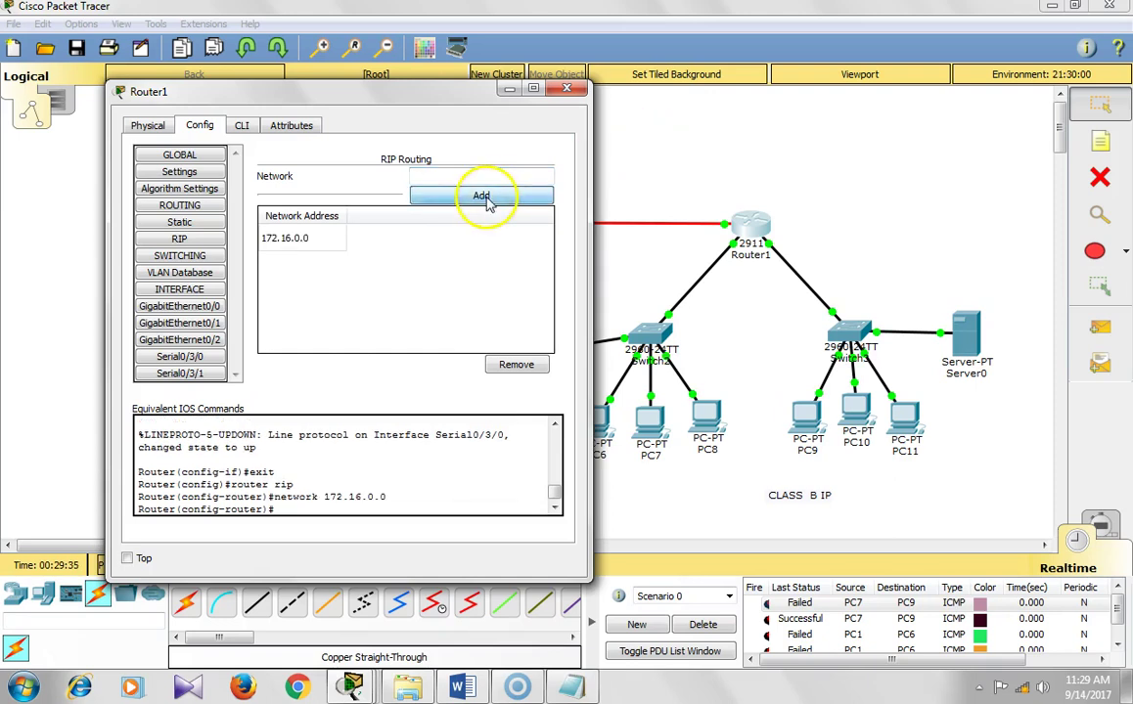
- Add network 172.17.0.0 to Router1's RIP routing
{"action": "left_click", "coordinate": [799, 281]}
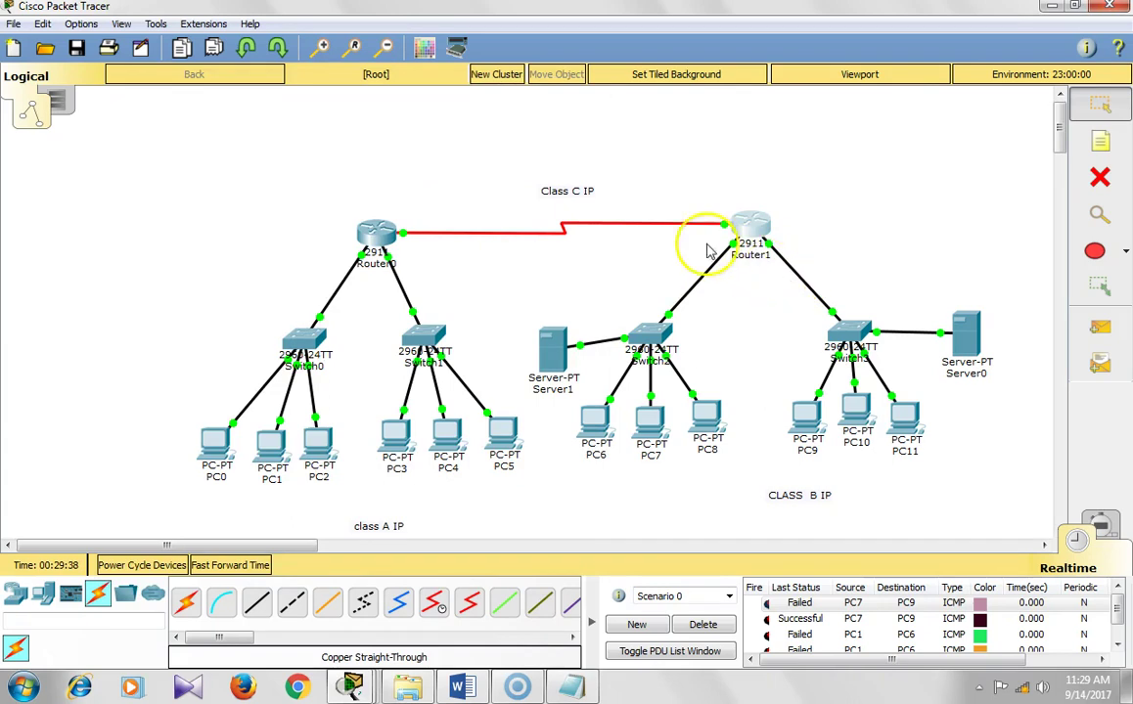
{"action": "left_click", "coordinate": [756, 237]}
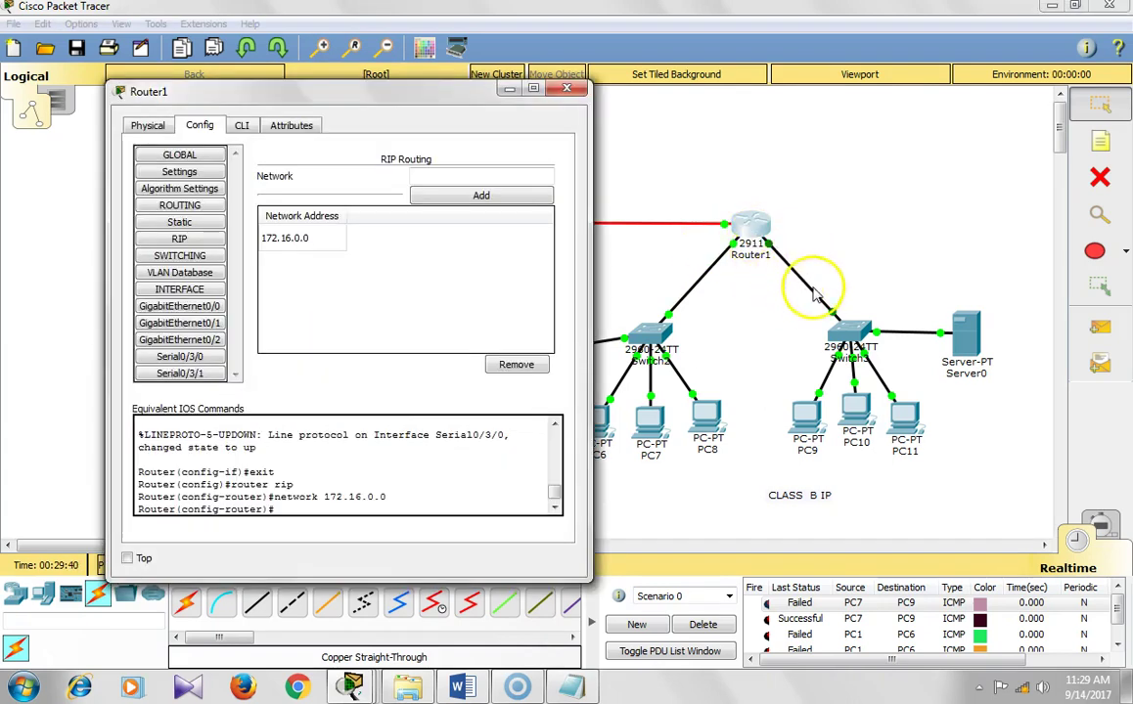
{"action": "left_click", "coordinate": [515, 177]}
{"action": "type", "text": "172.1"}
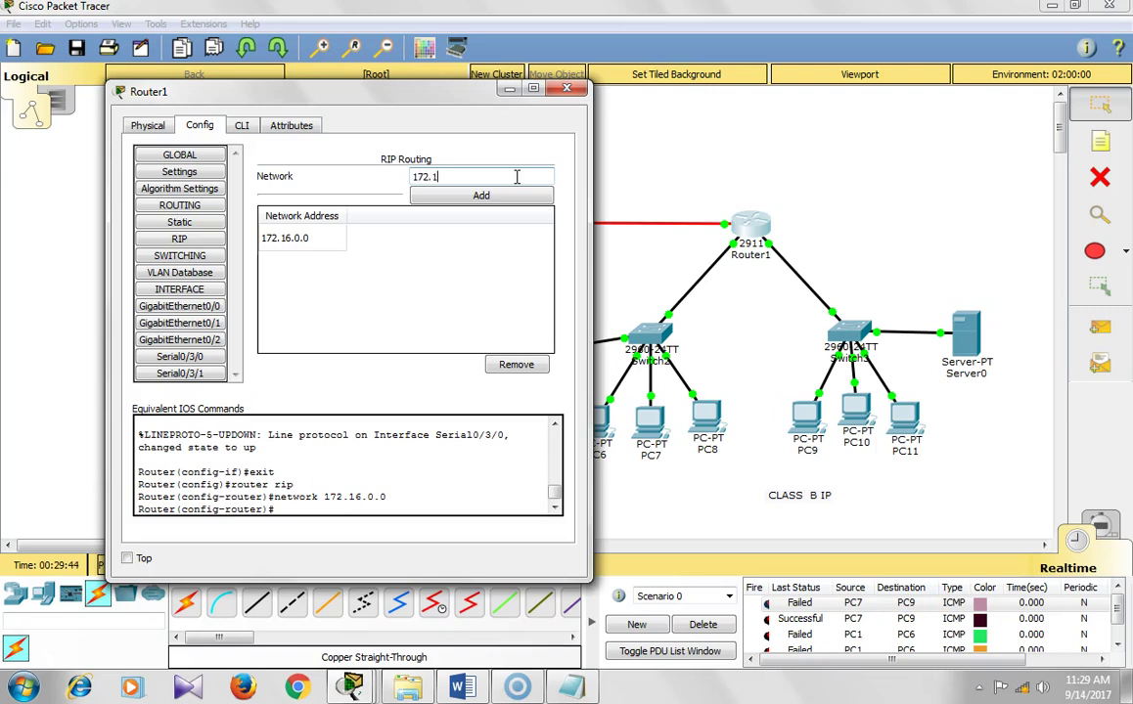
{"action": "type", "text": "7"}
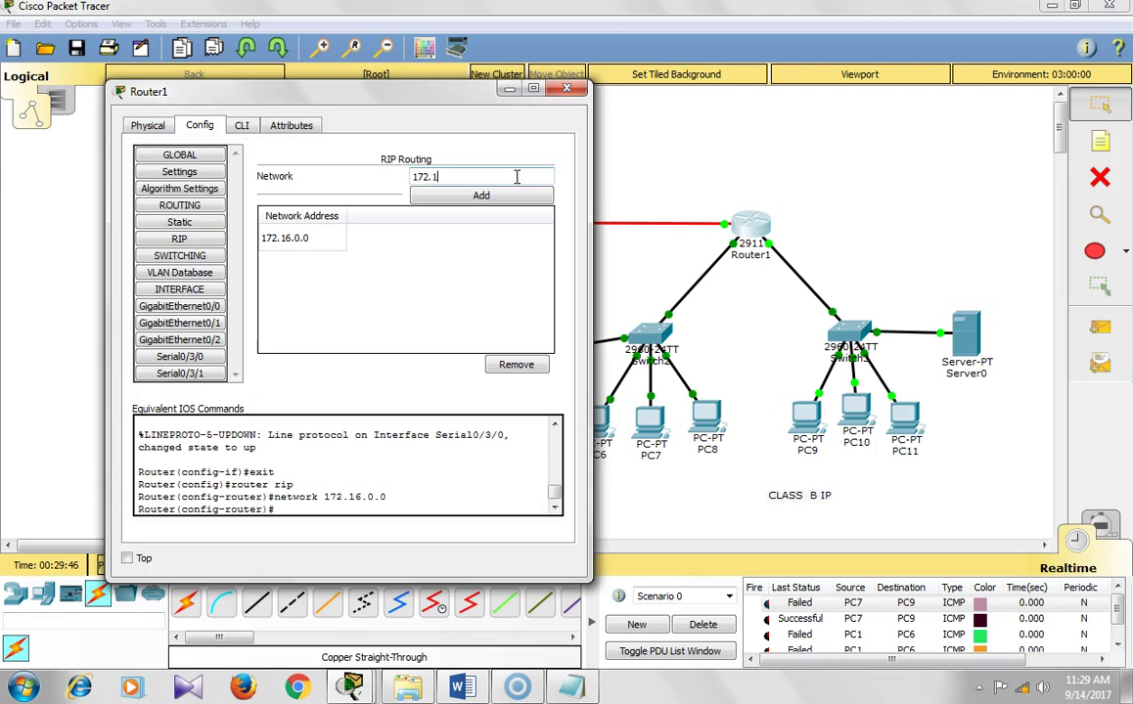
{"action": "type", "text": ".2"}
{"action": "key", "text": "BackSpace"}
{"action": "type", "text": "0.0"}
{"action": "left_click", "coordinate": [518, 196]}
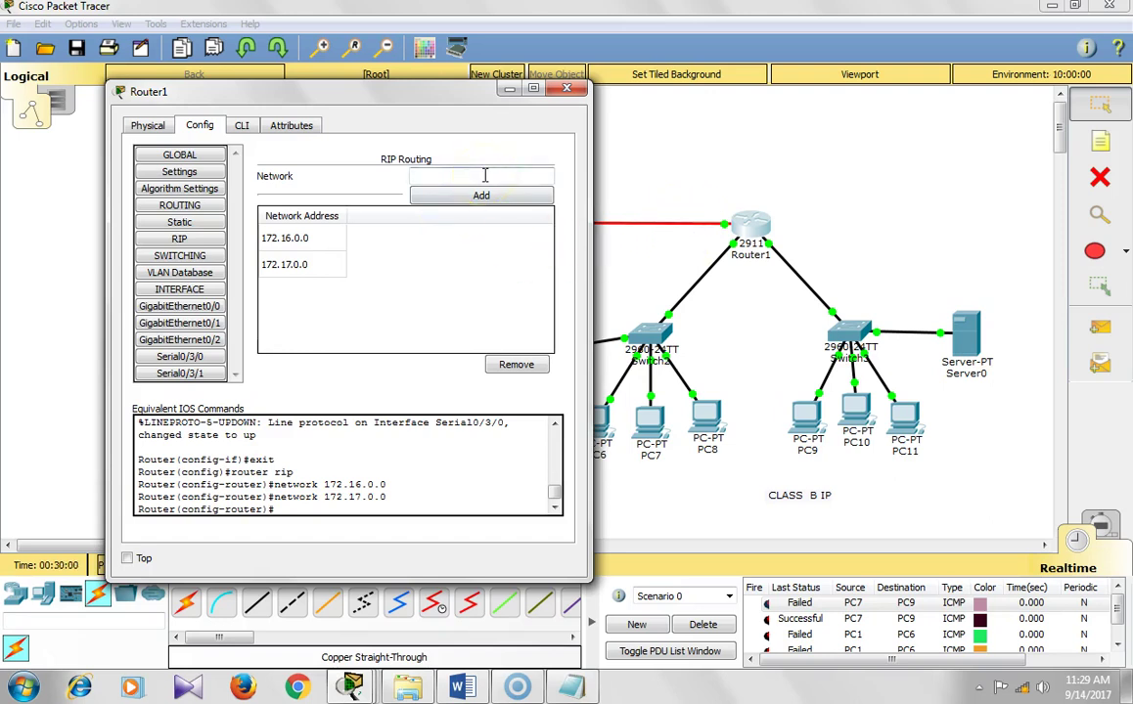
- Add network 192.168.2.0 to Router1's RIP routing and close the router's window
{"action": "type", "text": ".168.2.0"}
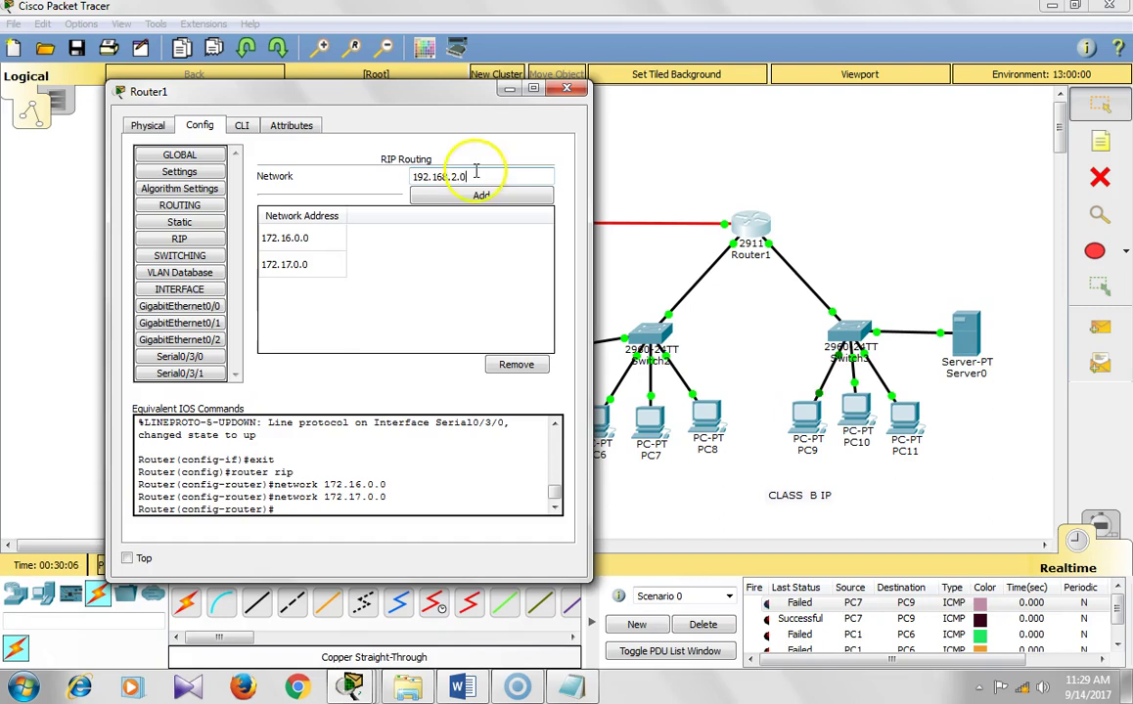
{"action": "left_click", "coordinate": [493, 197]}
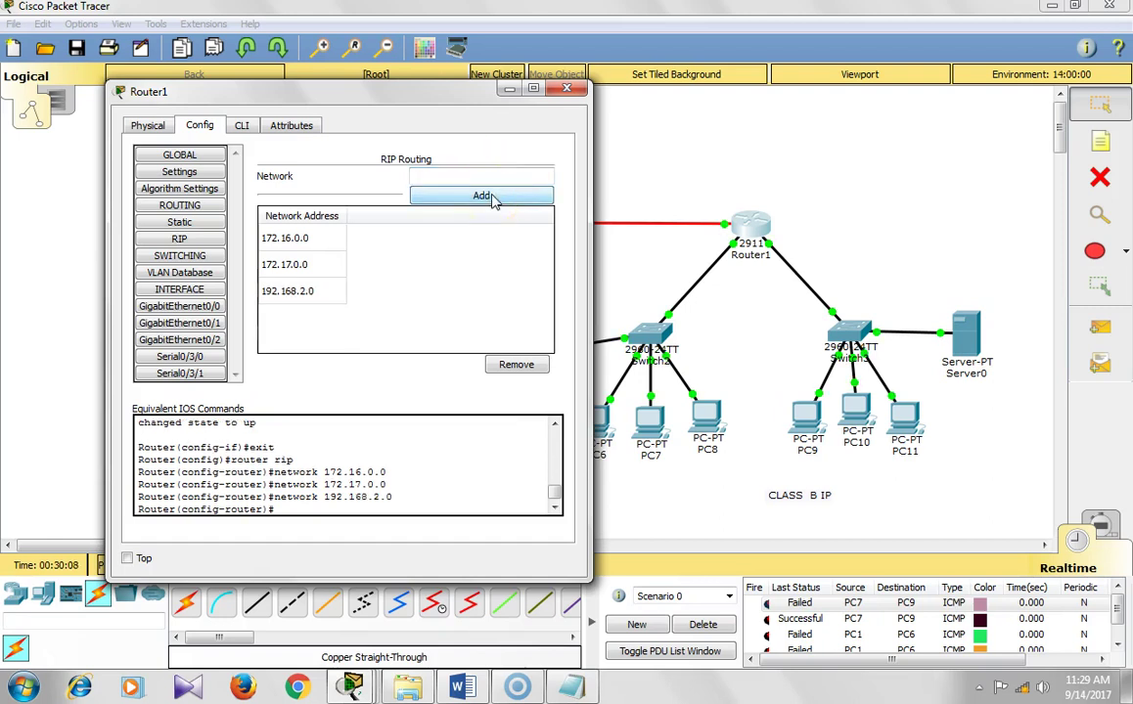
{"action": "left_click", "coordinate": [570, 88]}
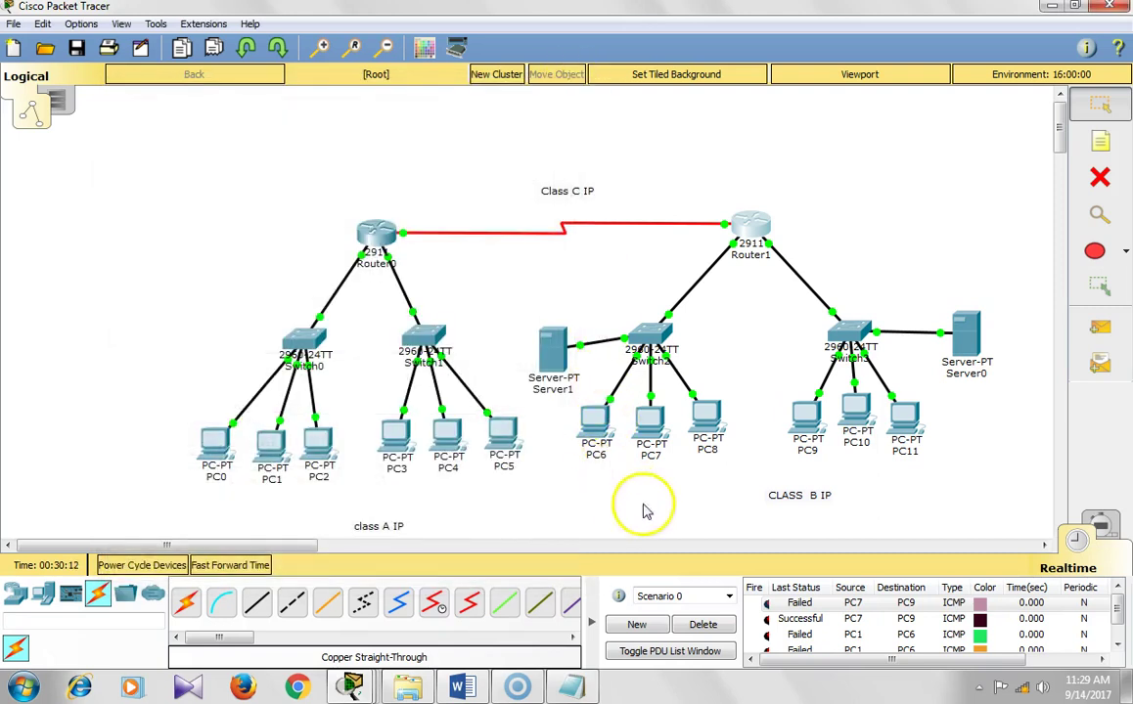
- Add the line "Now we can communicate from node in R1 to node in r2" to the Notepad notes and return to Packet Tracer
{"action": "left_click", "coordinate": [577, 688]}
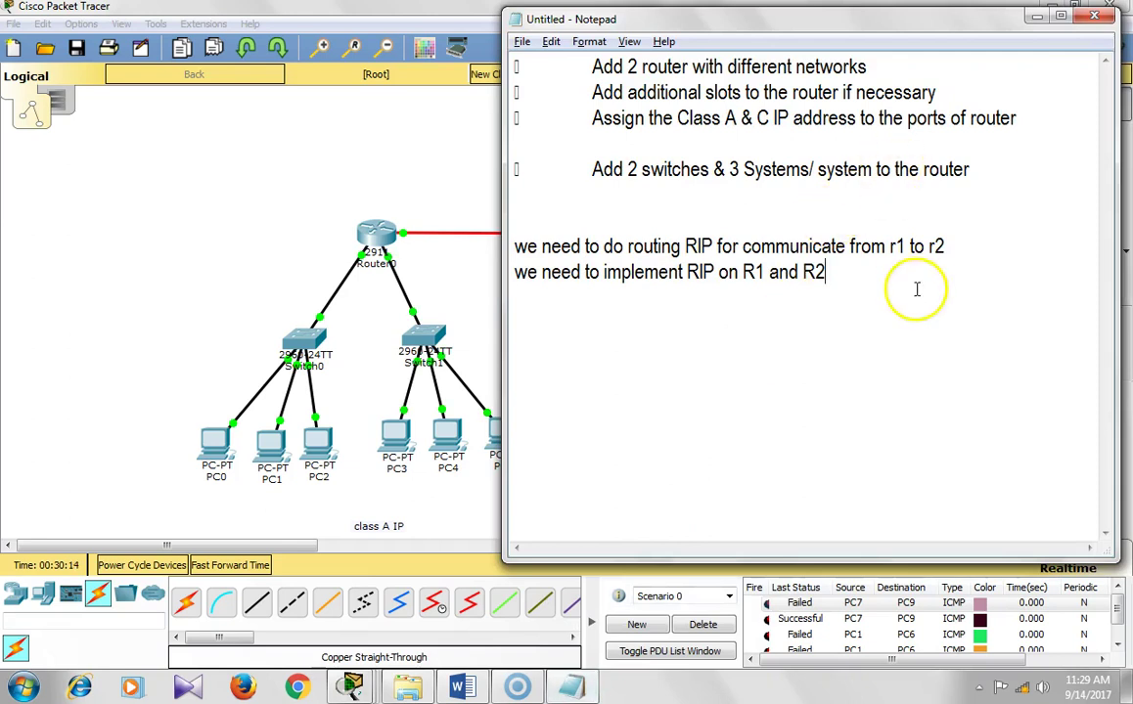
{"action": "type", "text": "Now we can "}
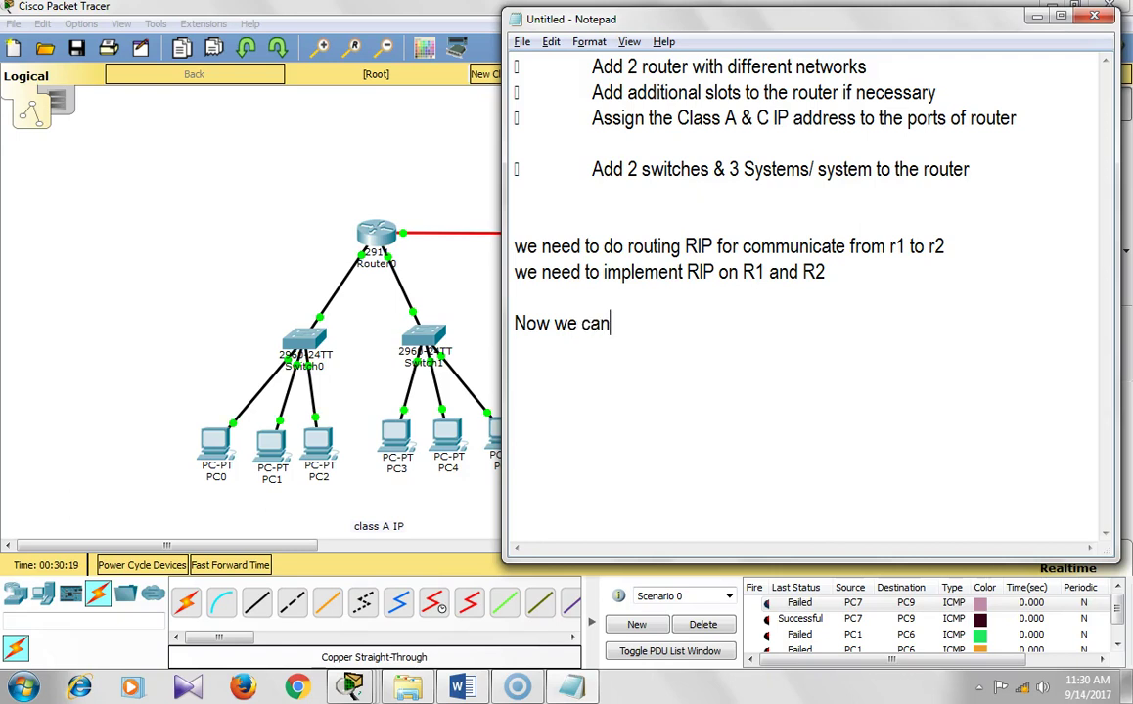
{"action": "type", "text": "commu"}
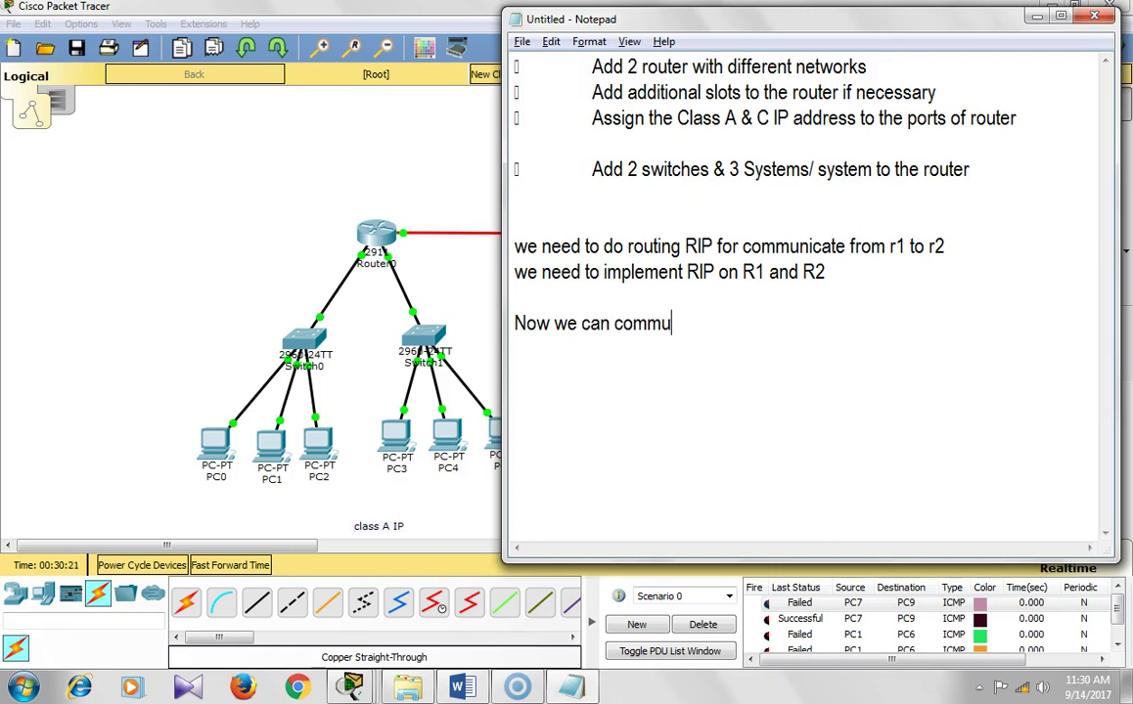
{"action": "type", "text": "nicate from"}
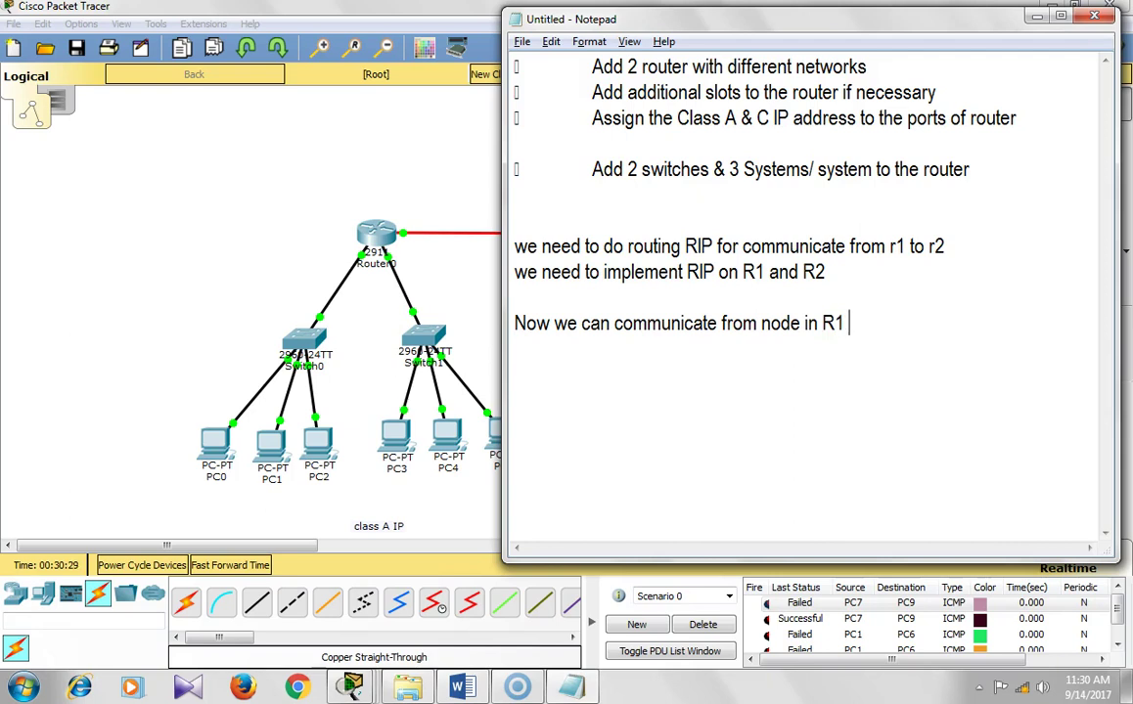
{"action": "type", "text": "node in r2"}
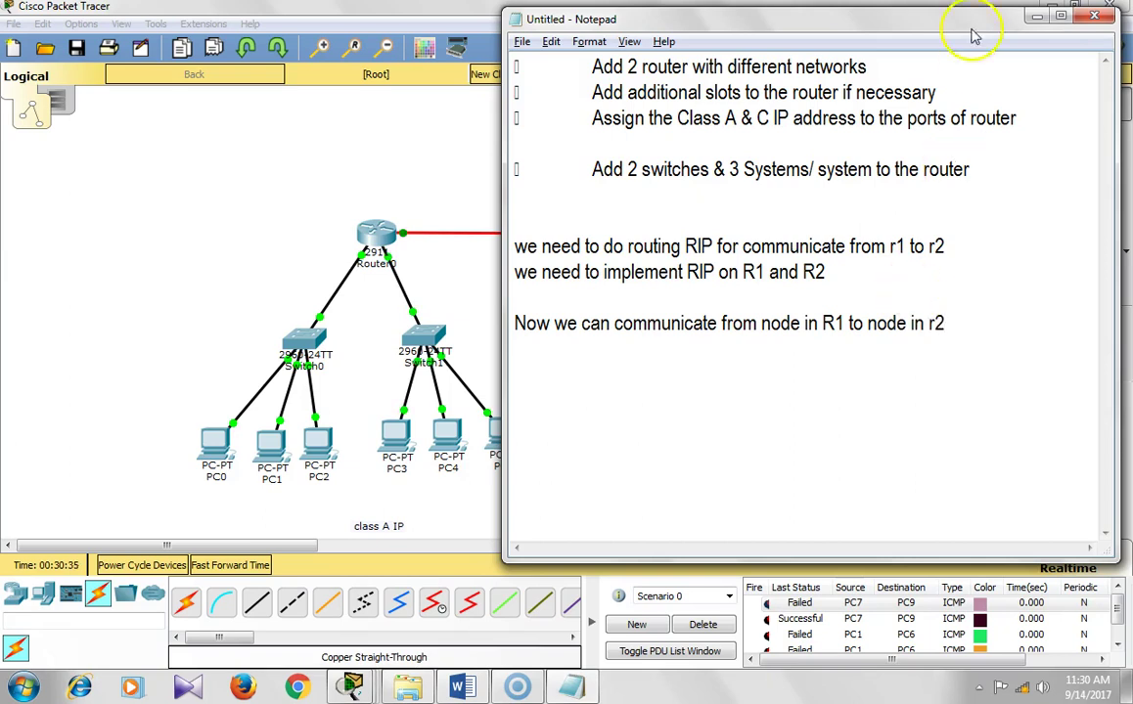
{"action": "left_click", "coordinate": [1037, 17]}
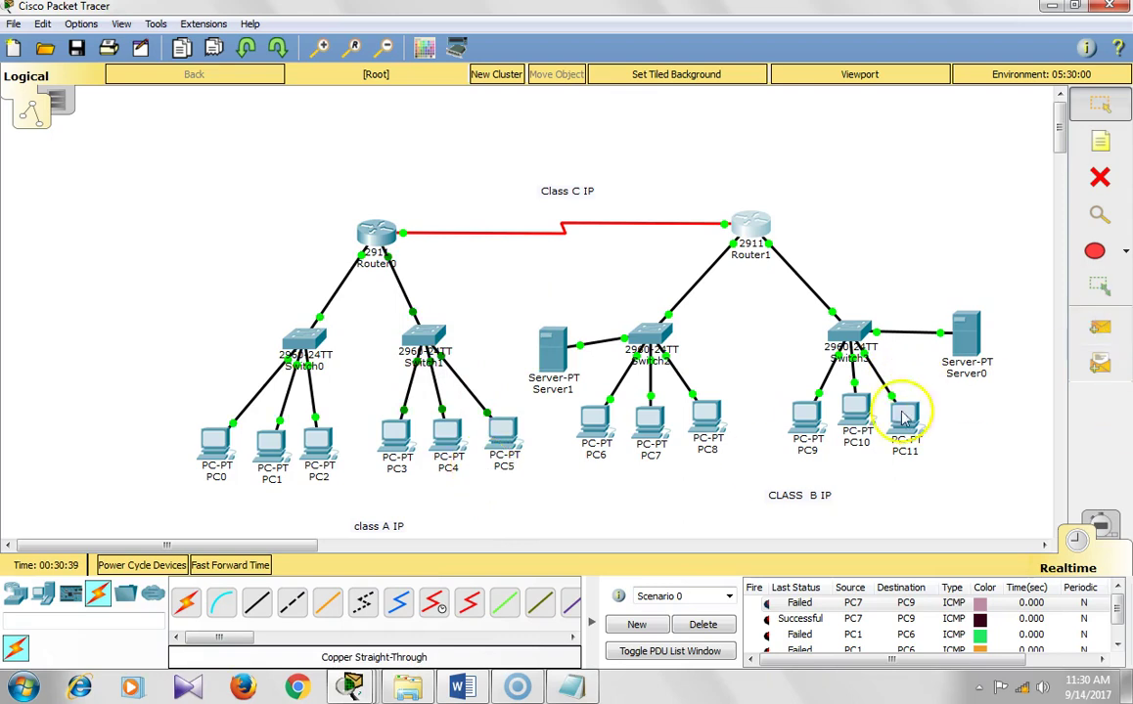
- Delete Scenario 0's earlier PDU tests and send a simple PDU from PC0 to PC6
{"action": "left_click", "coordinate": [702, 625]}
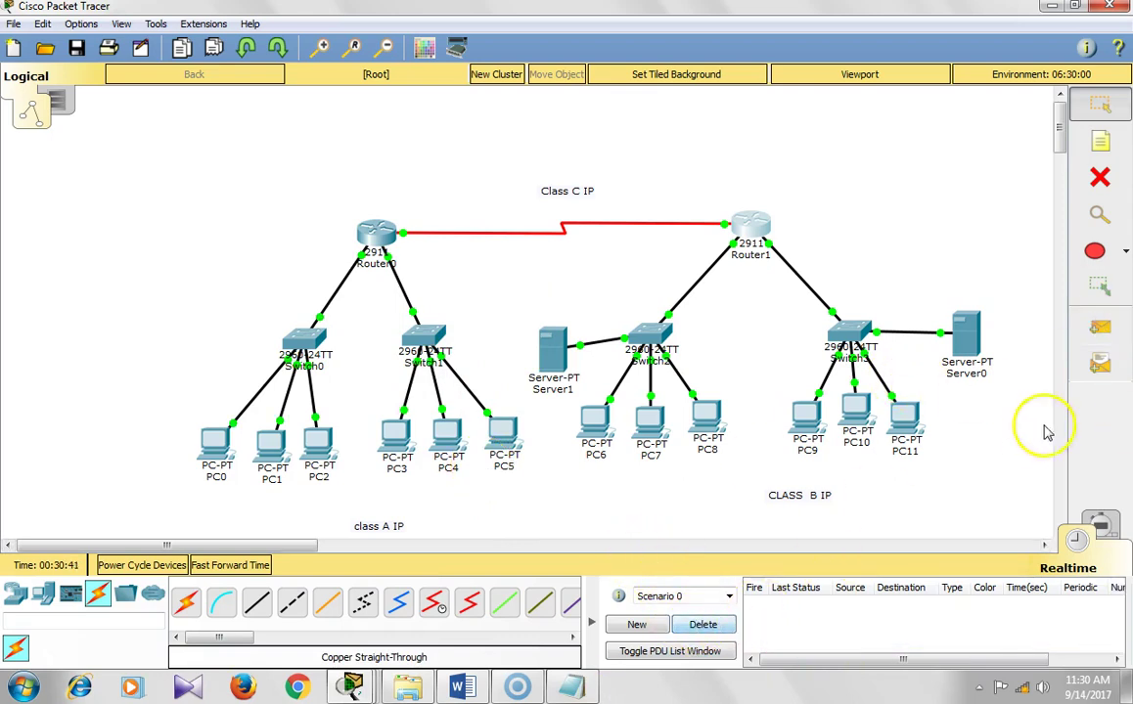
{"action": "left_click", "coordinate": [1100, 328]}
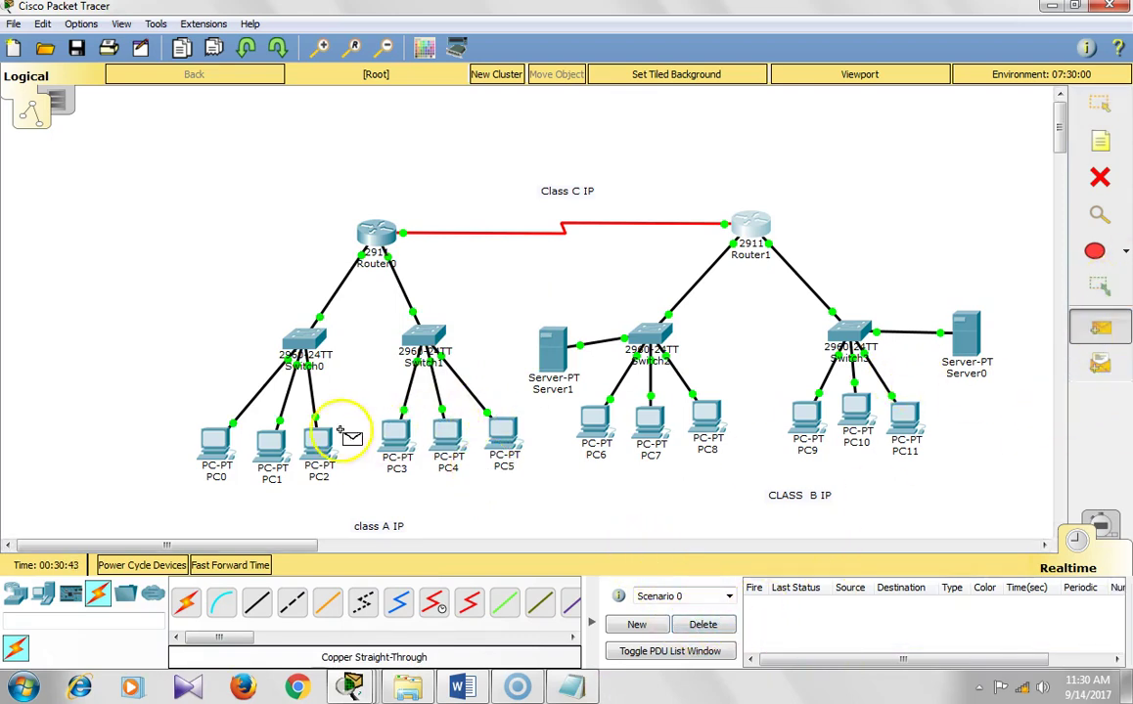
{"action": "left_click", "coordinate": [211, 443]}
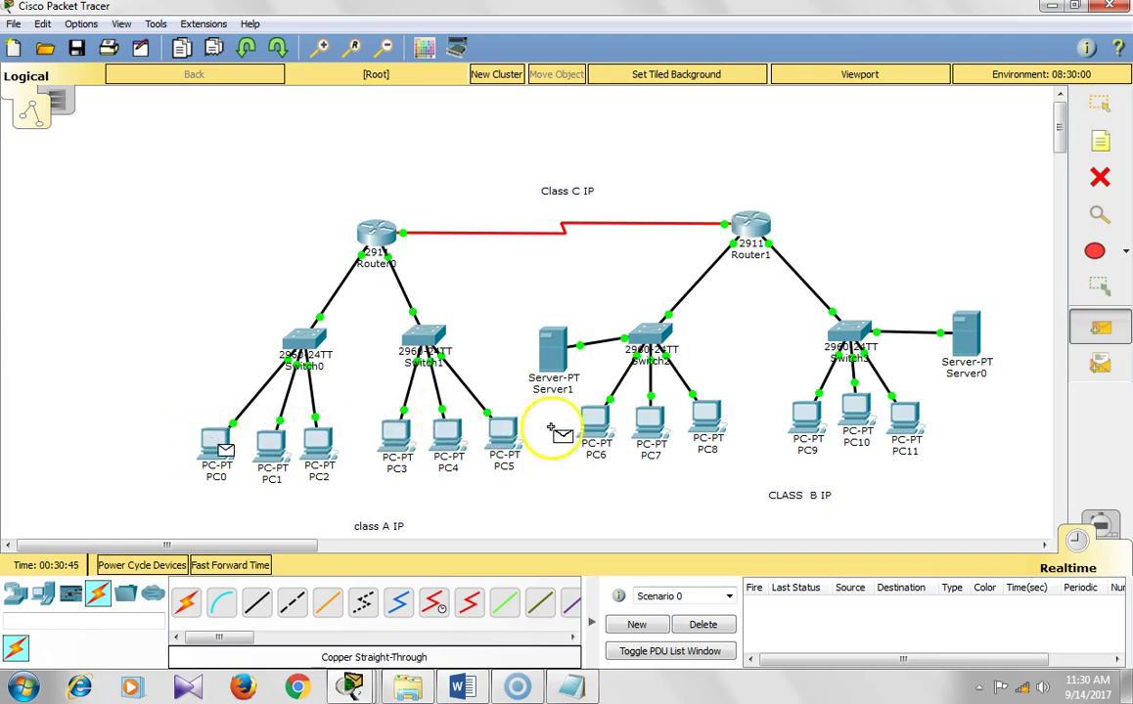
{"action": "left_click", "coordinate": [592, 430]}
- Repeat the connectivity test with another simple PDU from PC0 to PC6
{"action": "left_click", "coordinate": [1103, 328]}
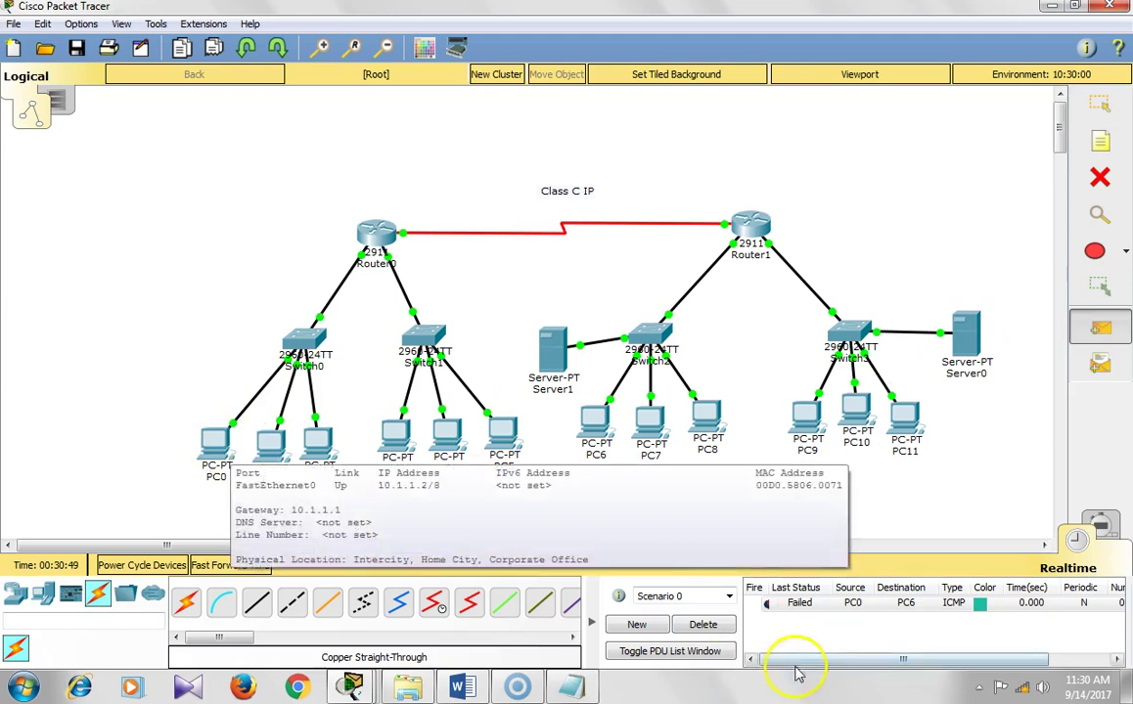
{"action": "left_click", "coordinate": [1109, 339]}
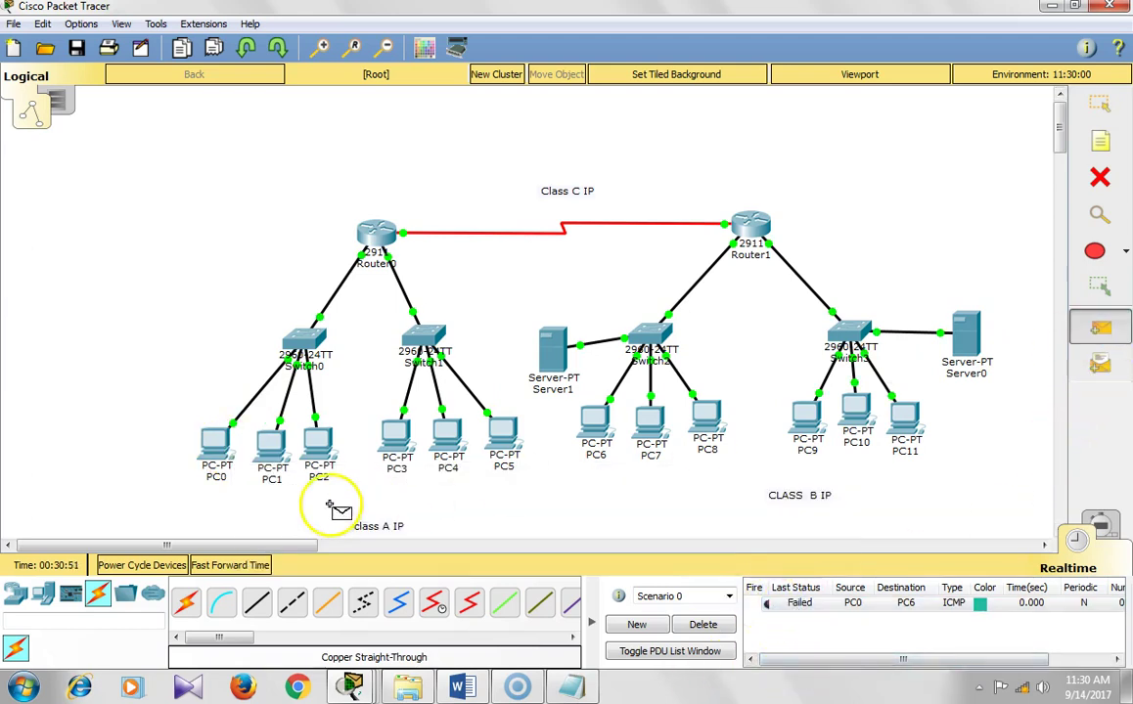
{"action": "left_click", "coordinate": [217, 448]}
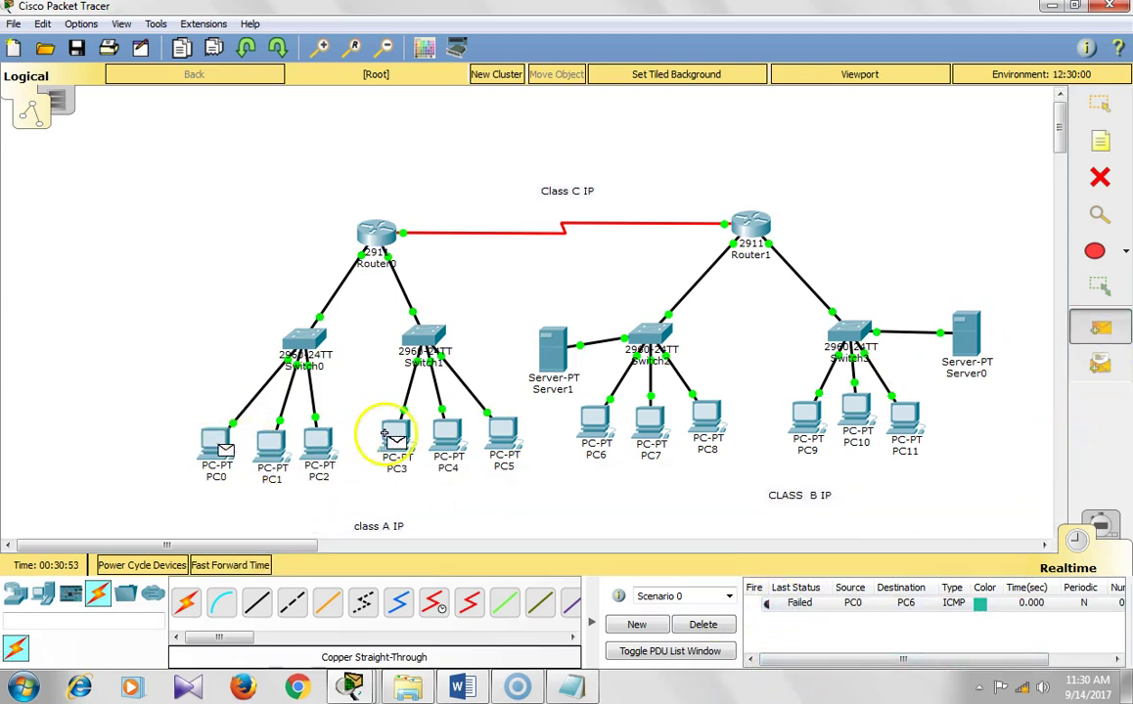
{"action": "left_click", "coordinate": [597, 429]}
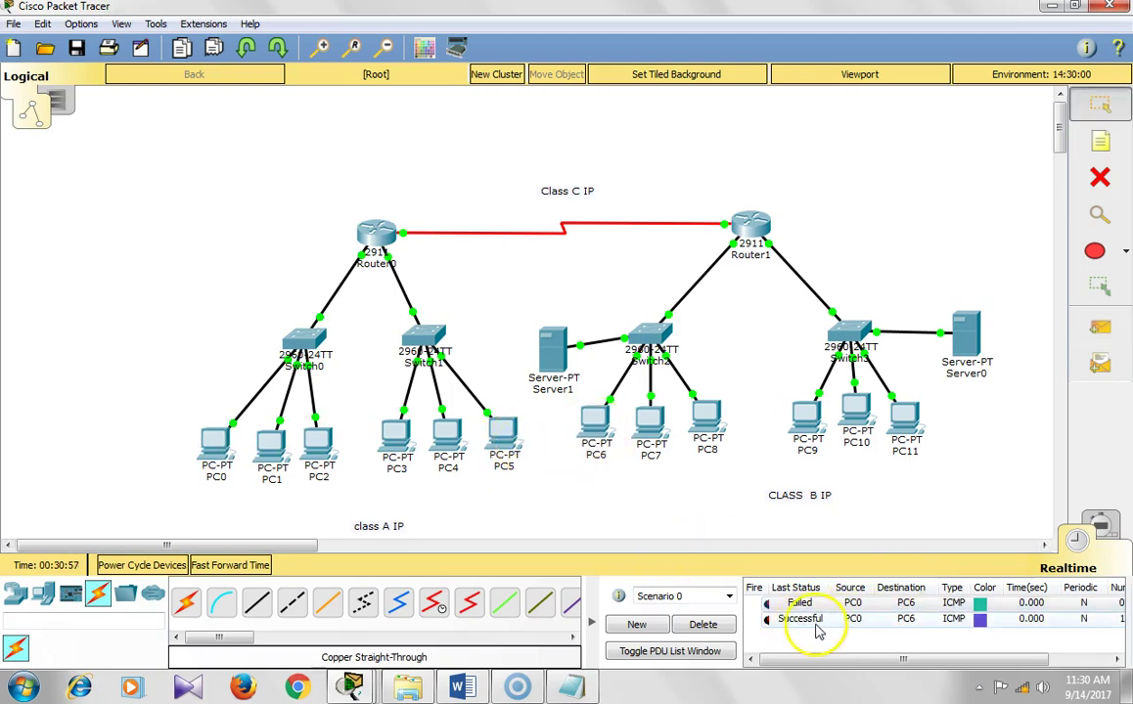
- Test connectivity between the second class A network and PC9 with a simple PDU from PC3
{"action": "left_click", "coordinate": [1099, 335]}
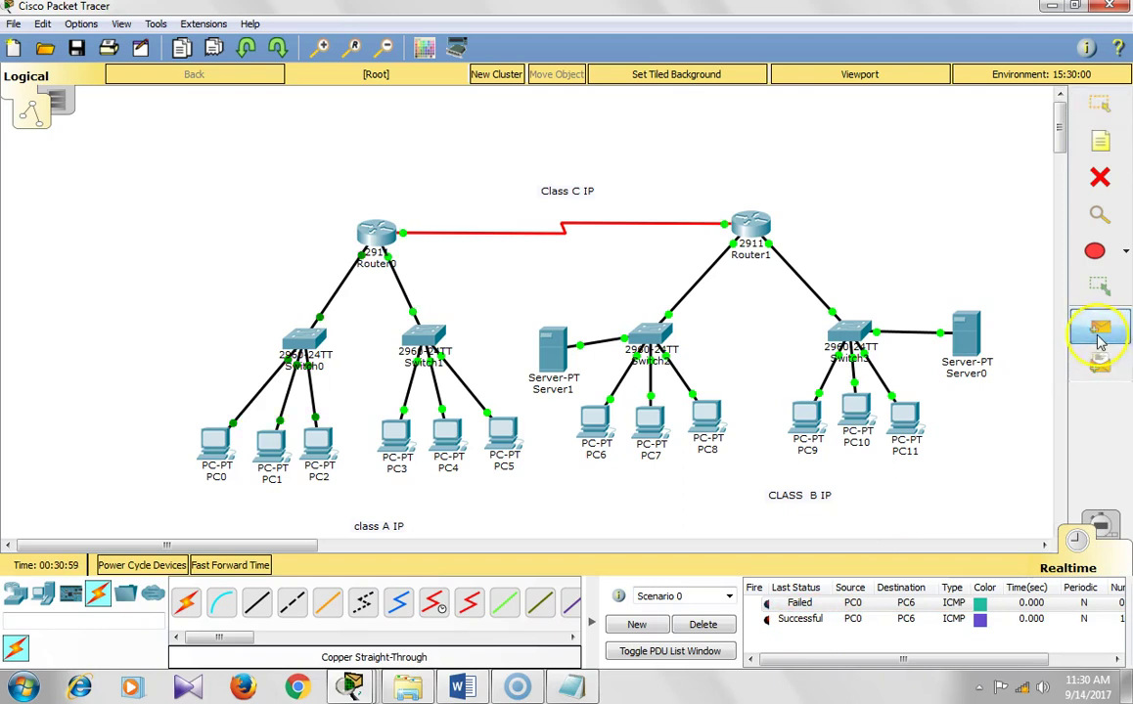
{"action": "left_click", "coordinate": [391, 438]}
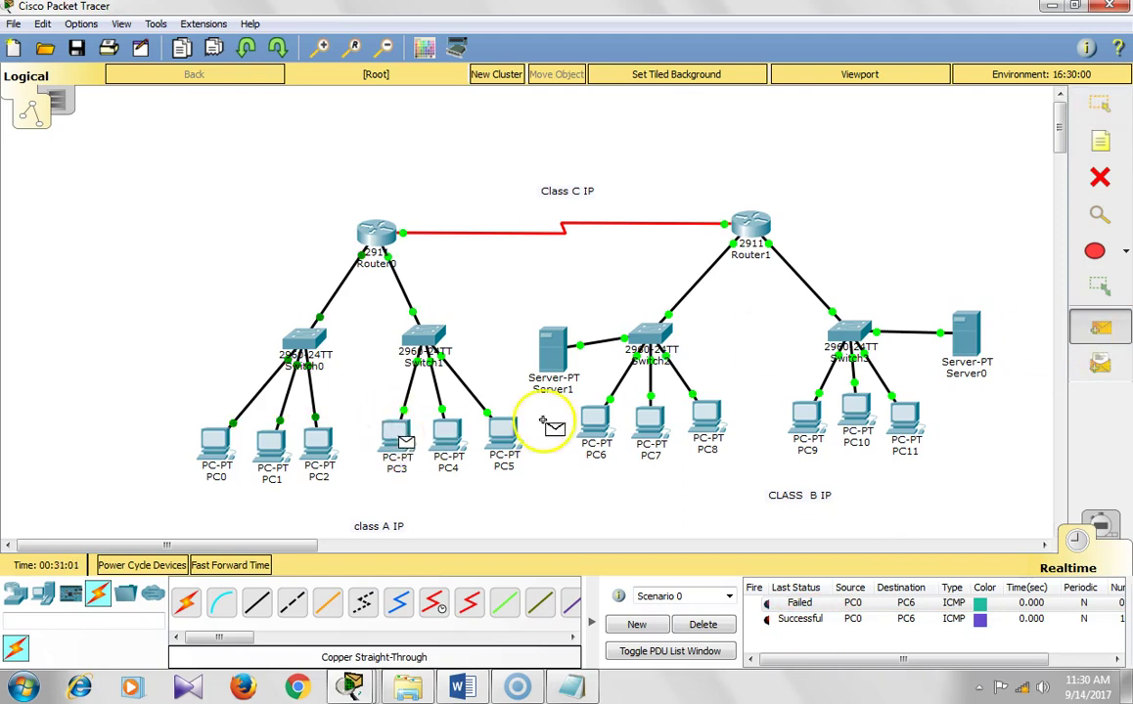
{"action": "left_click", "coordinate": [807, 419]}
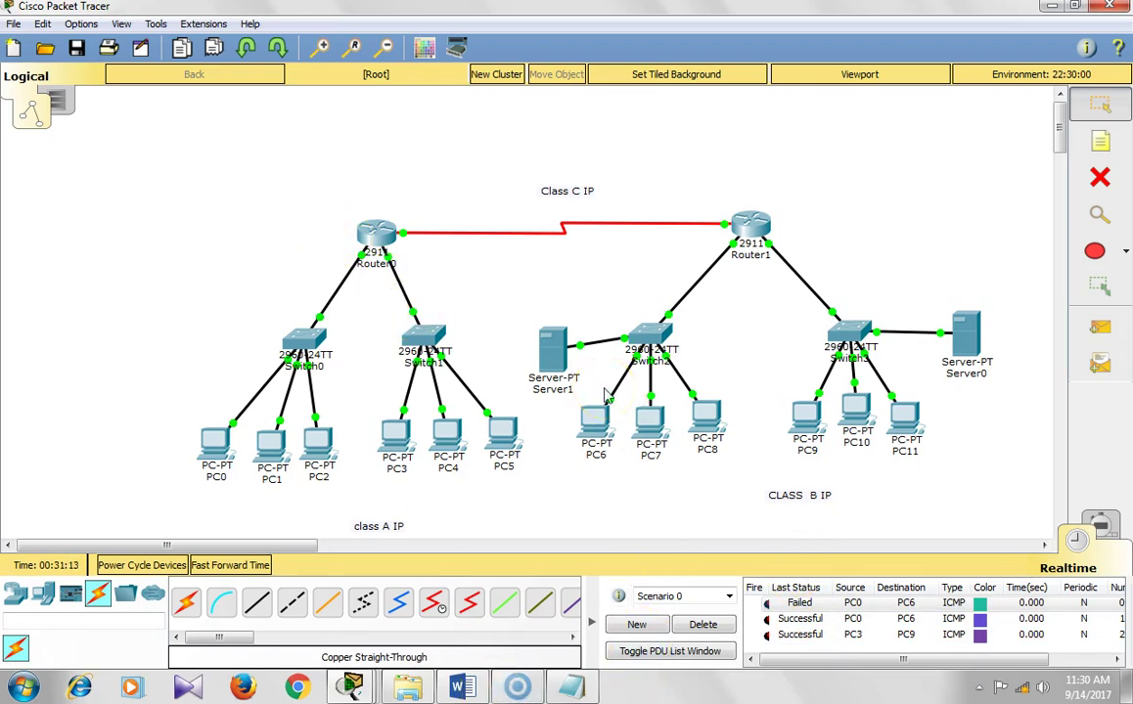
- Switch to the Notepad notes and add the line "Problem statement 2 solution over" a few lines below the existing text
{"action": "left_click", "coordinate": [578, 690]}
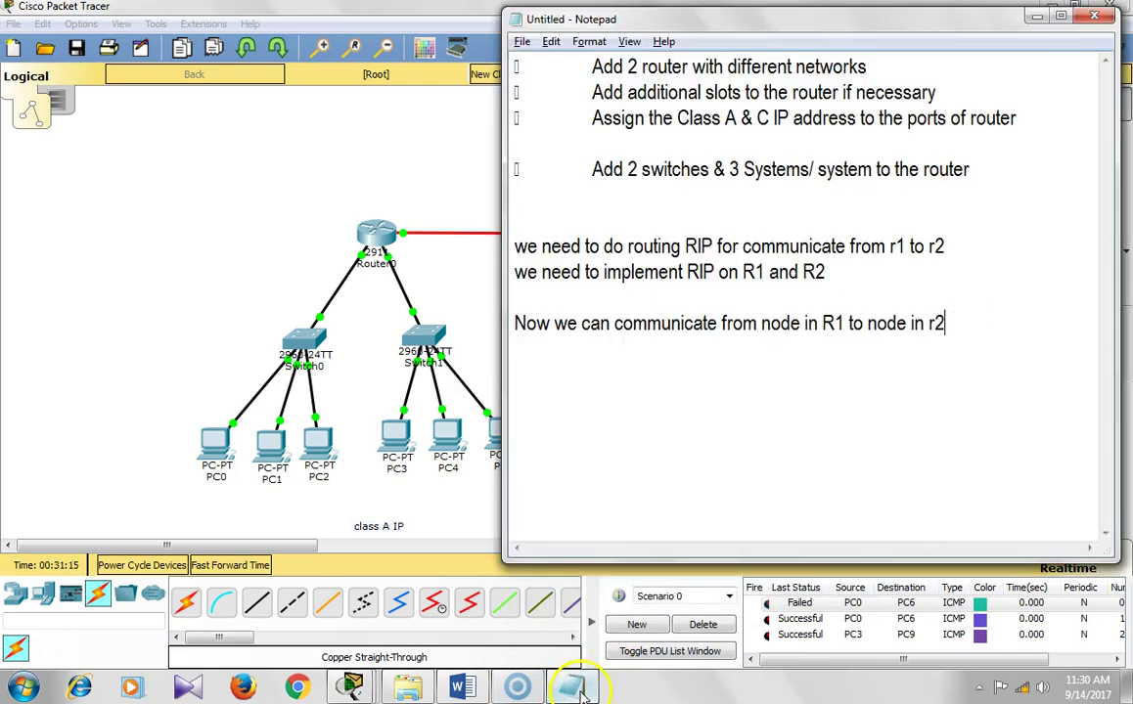
{"action": "key", "text": "Return"}
{"action": "key", "text": "Return"}
{"action": "key", "text": "Return"}
{"action": "type", "text": "P"}
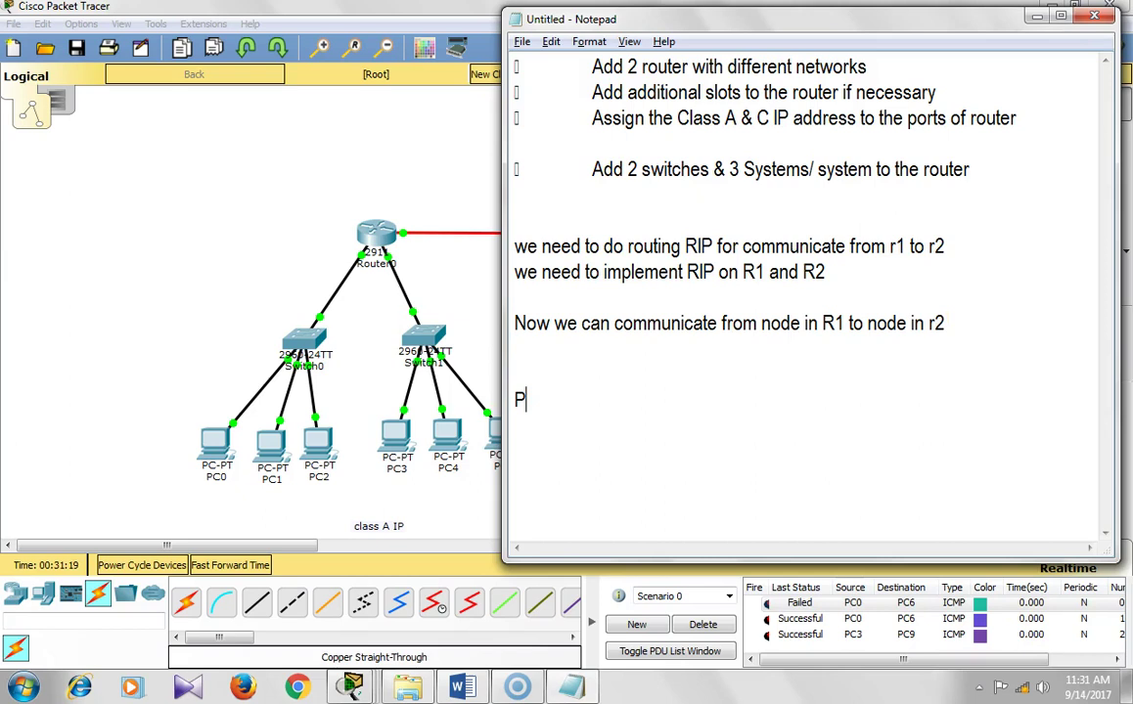
{"action": "type", "text": "roblem"}
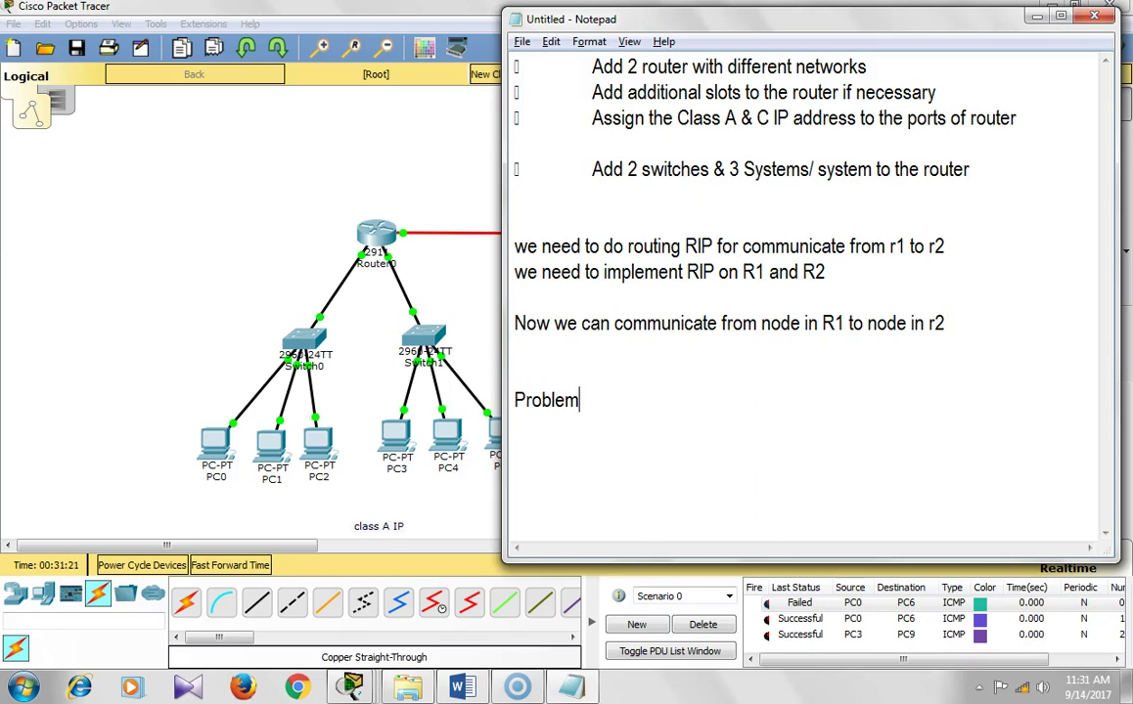
{"action": "type", "text": " statemnet"}
{"action": "key", "text": "BackSpace"}
{"action": "key", "text": "BackSpace"}
{"action": "key", "text": "BackSpace"}
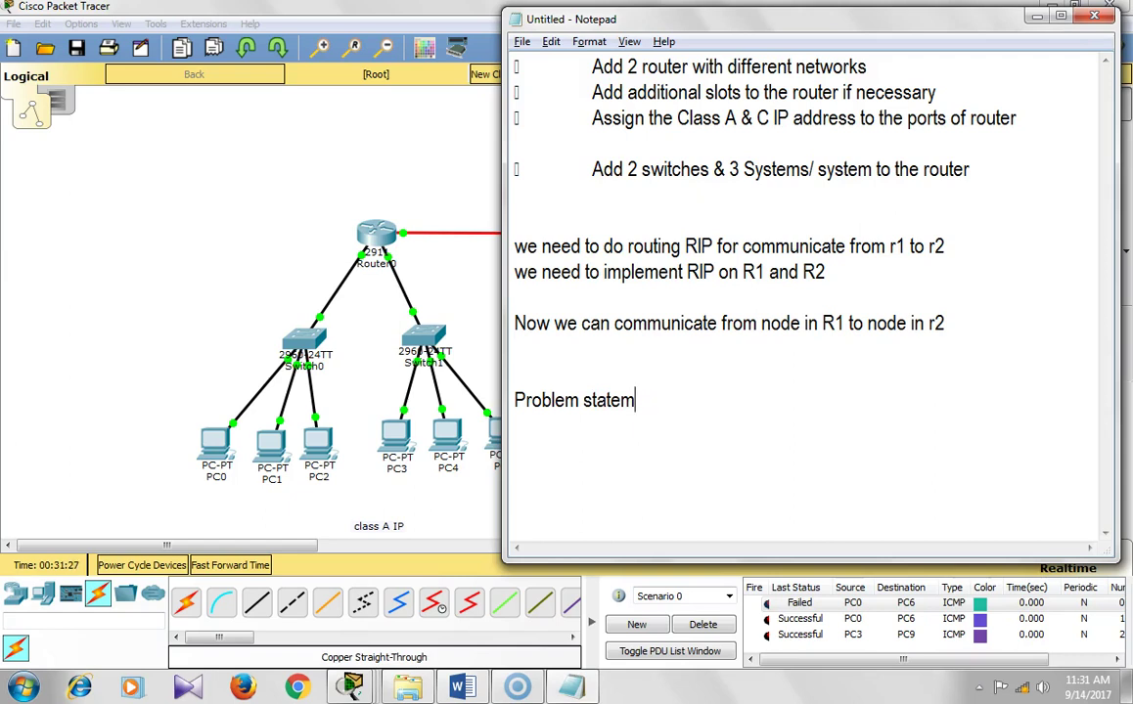
{"action": "type", "text": "ent solut"}
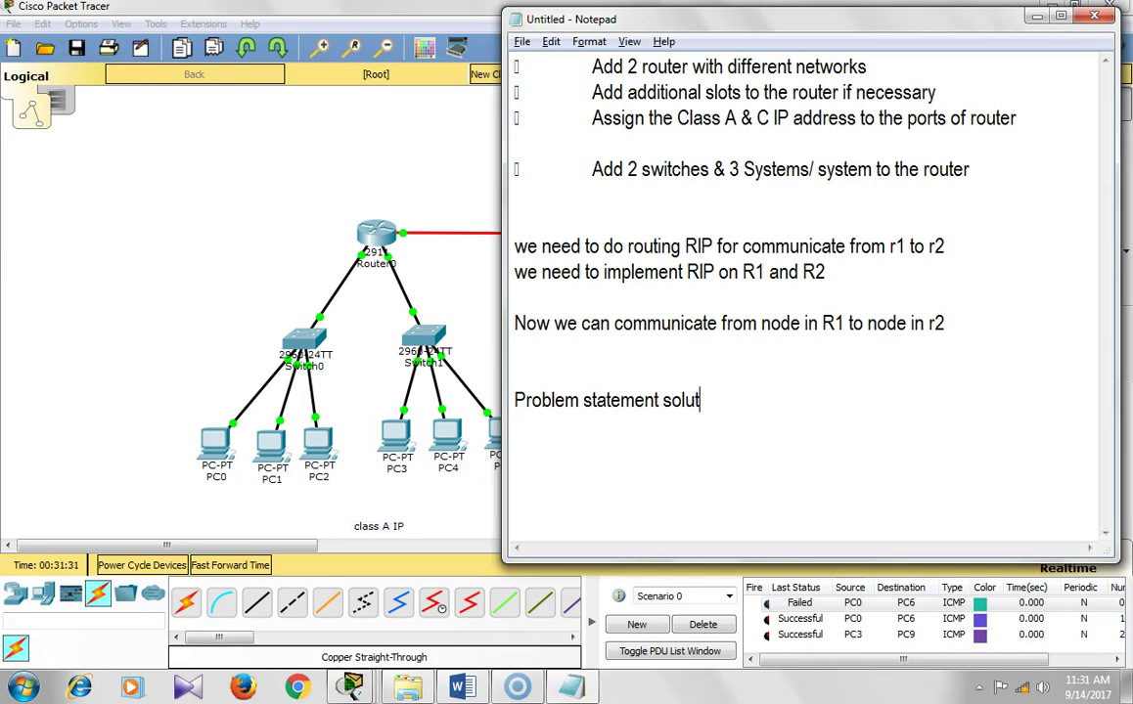
{"action": "type", "text": "ion over"}
{"action": "key", "text": "Return"}
{"action": "key", "text": "Return"}
{"action": "left_click", "coordinate": [662, 405]}
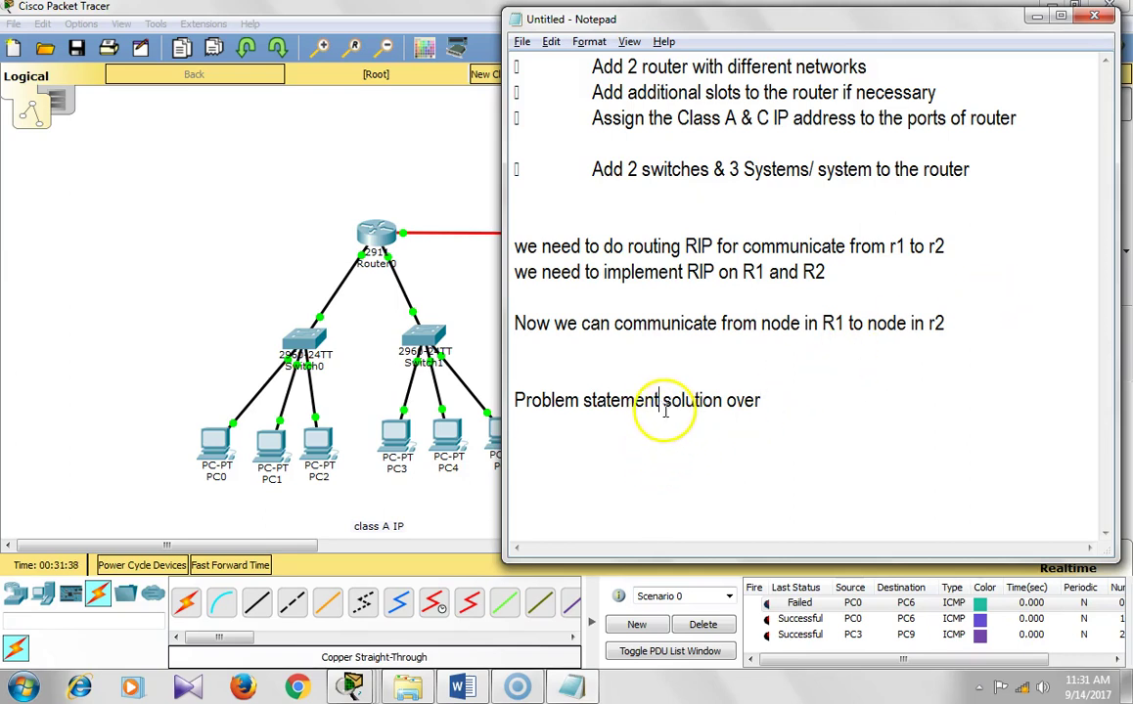
{"action": "type", "text": "2"}
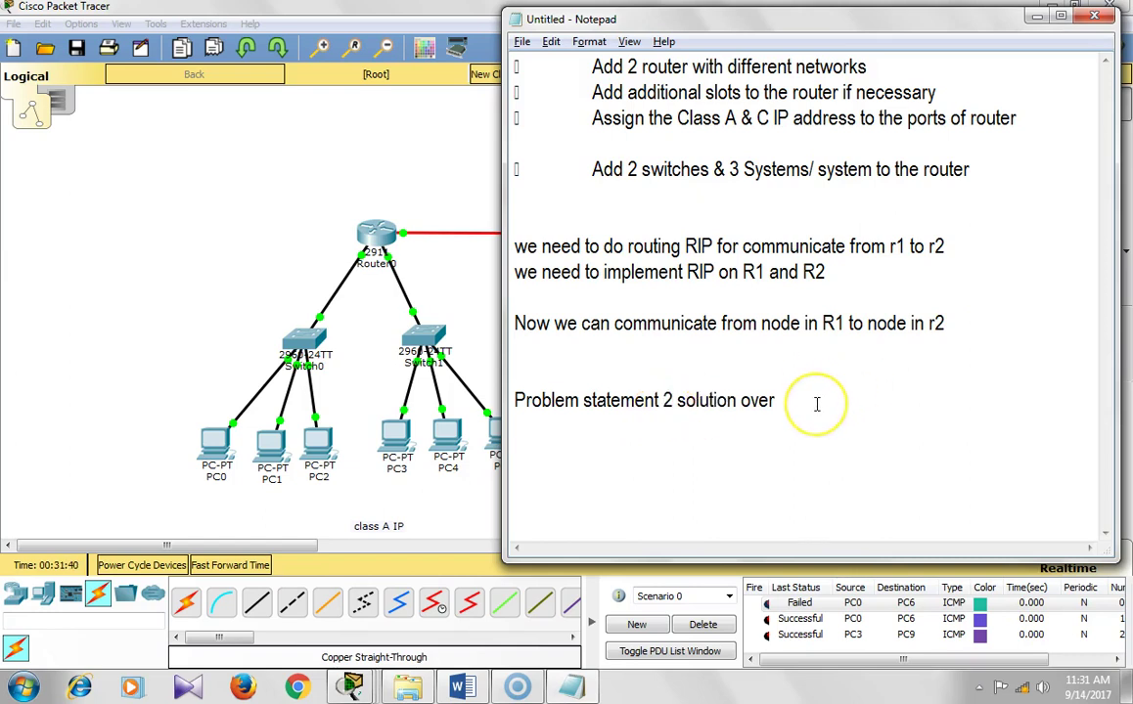
- Add the paragraph "Now we implement DHCP in router directly. I am giving one ex here for Class A IP Address" below the last line
{"action": "left_click", "coordinate": [817, 404]}
{"action": "key", "text": "Return"}
{"action": "key", "text": "Return"}
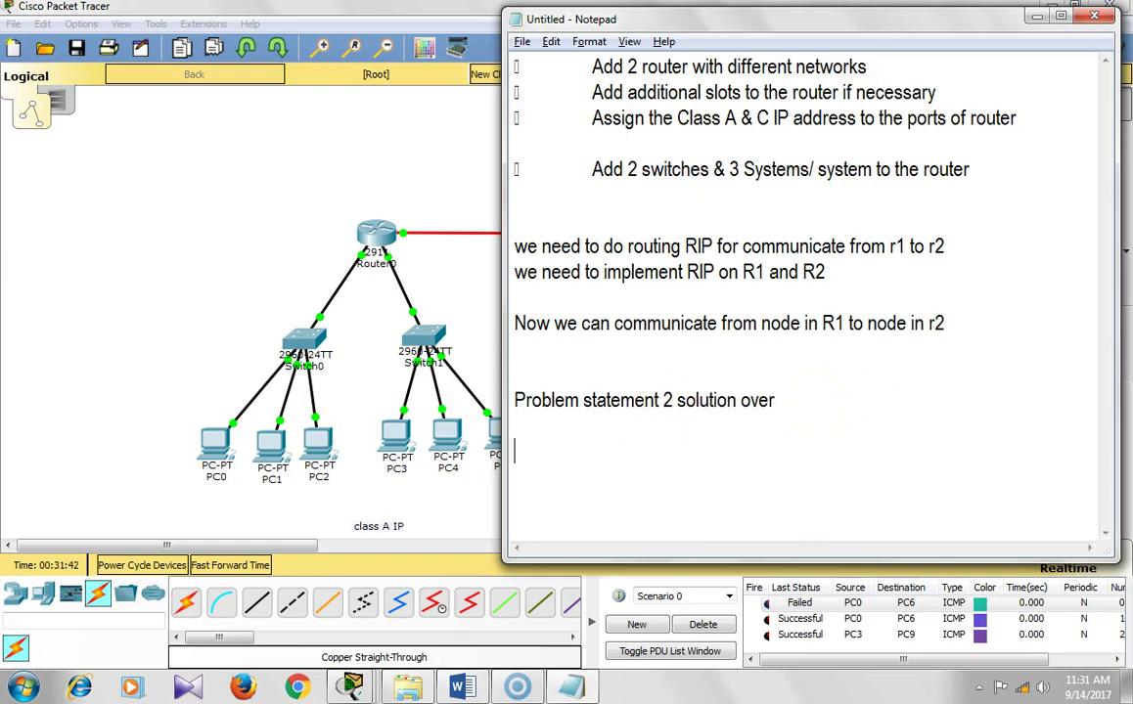
{"action": "type", "text": "Now we im"}
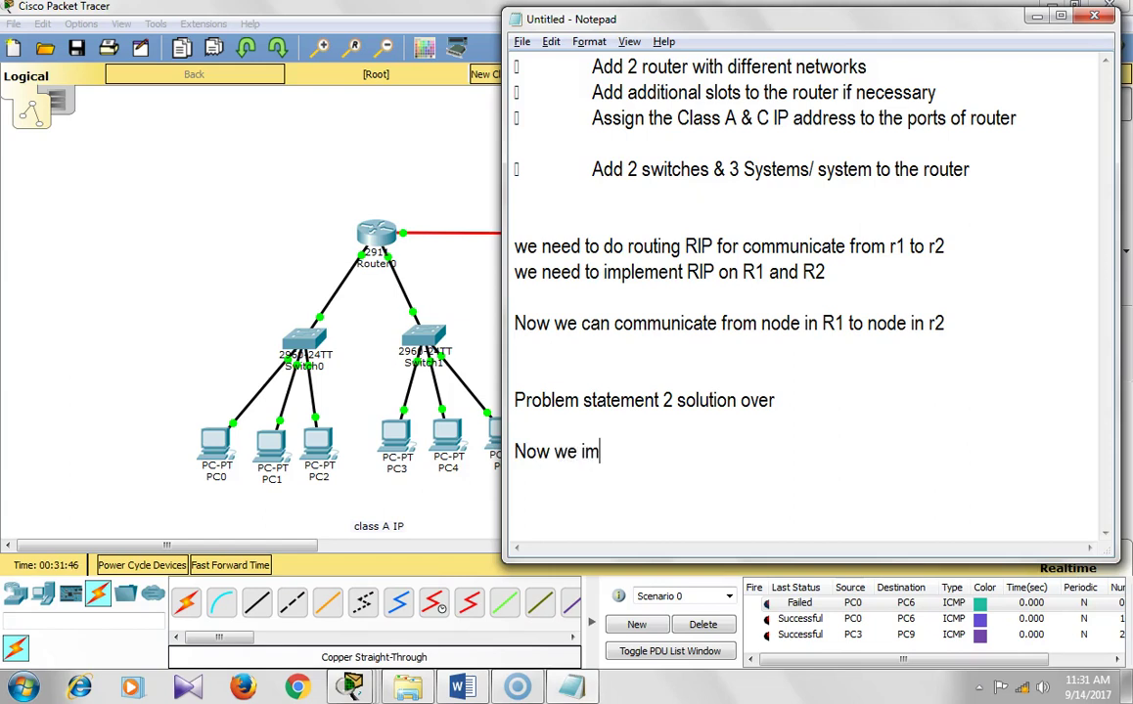
{"action": "type", "text": "plement "}
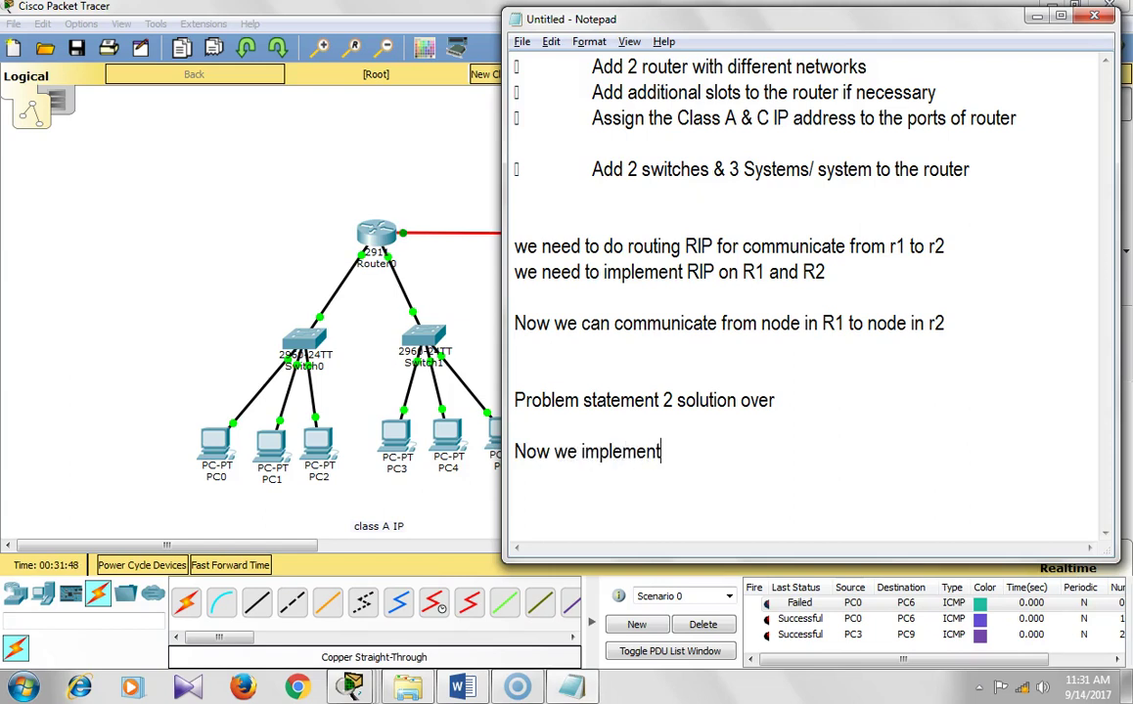
{"action": "type", "text": "DHCP in router"}
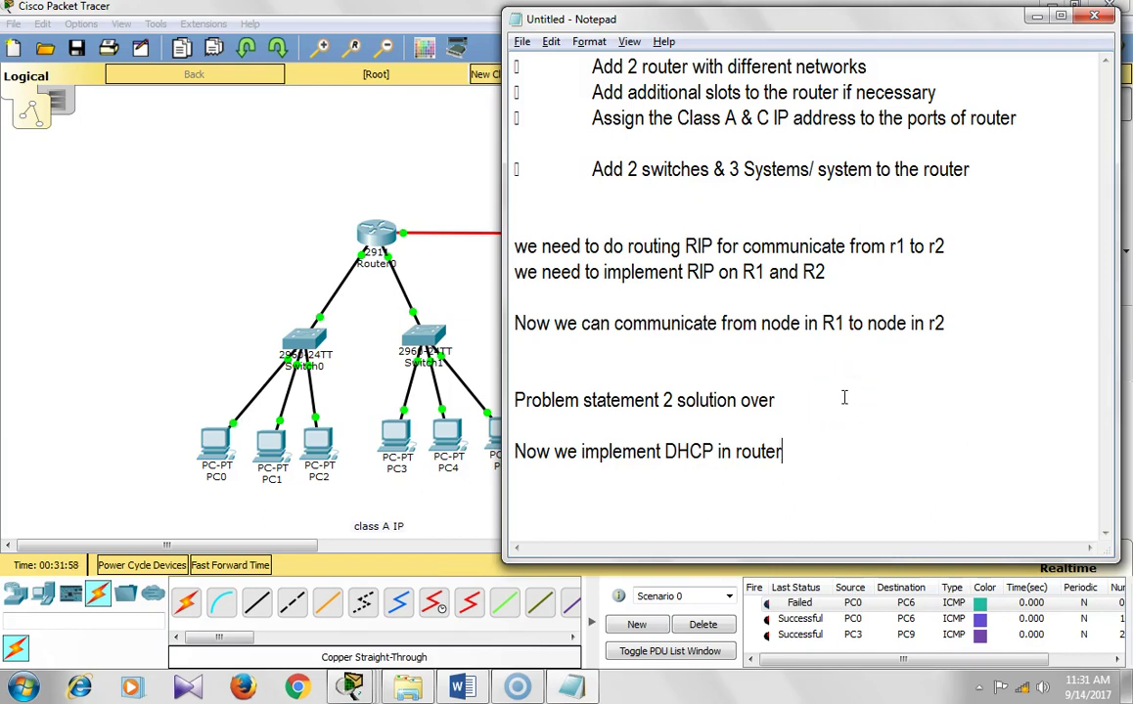
{"action": "type", "text": "directly"}
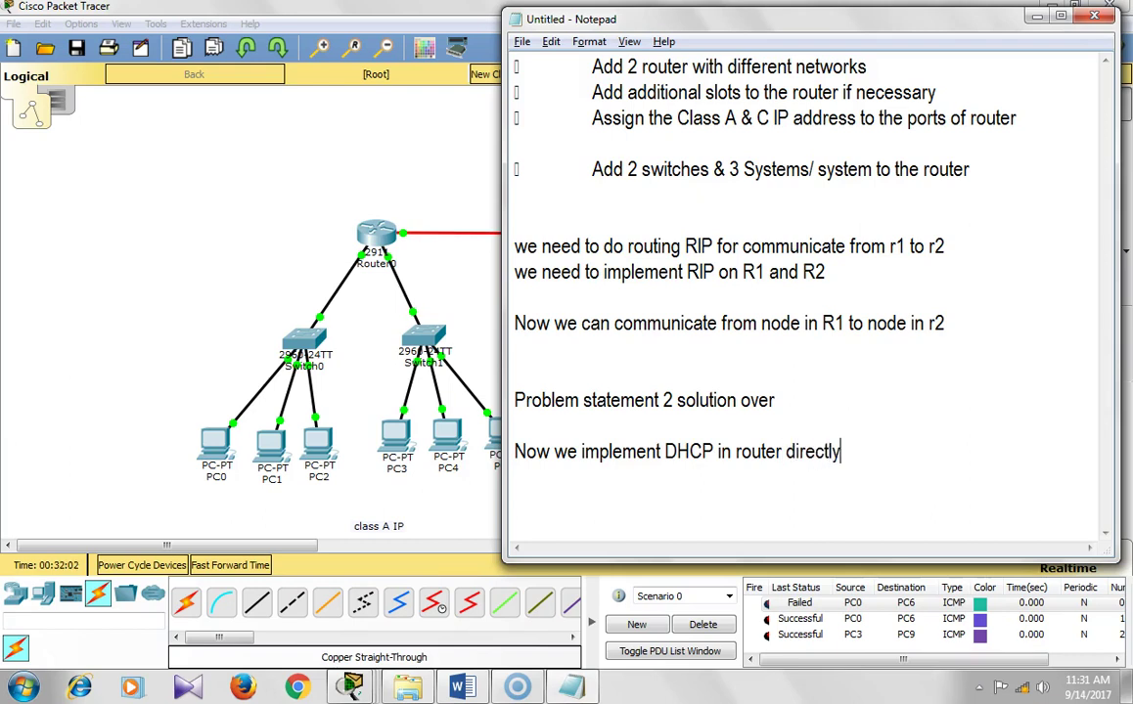
{"action": "type", "text": ". I am gi"}
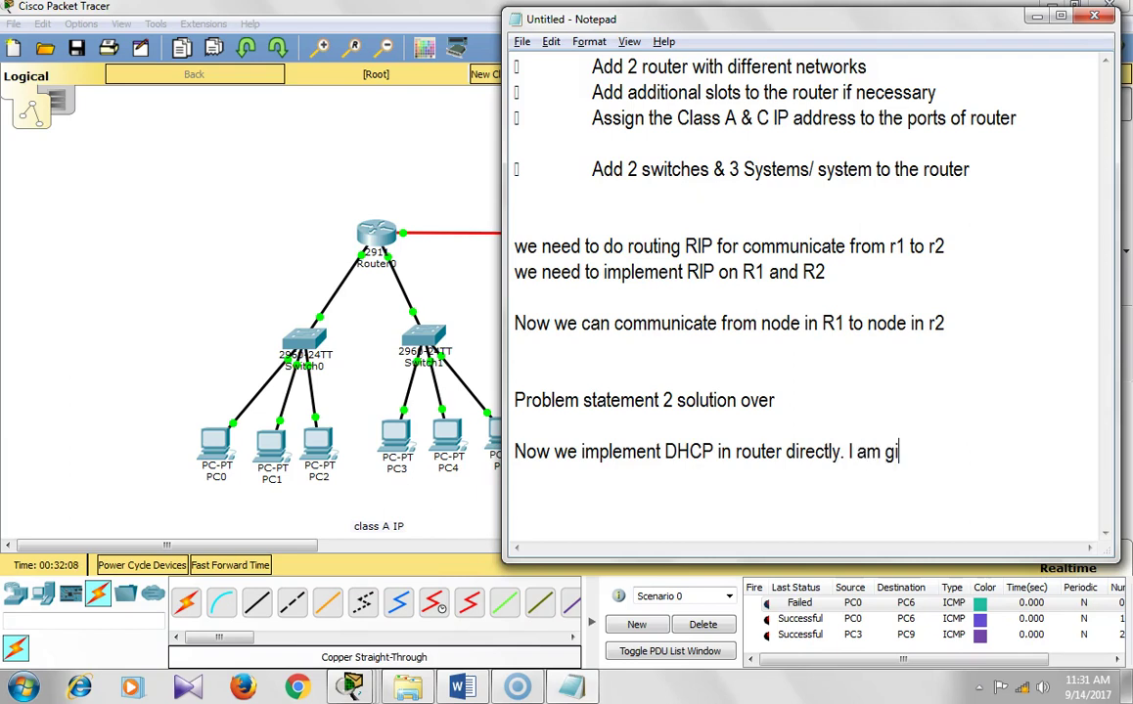
{"action": "type", "text": "ving one ex "}
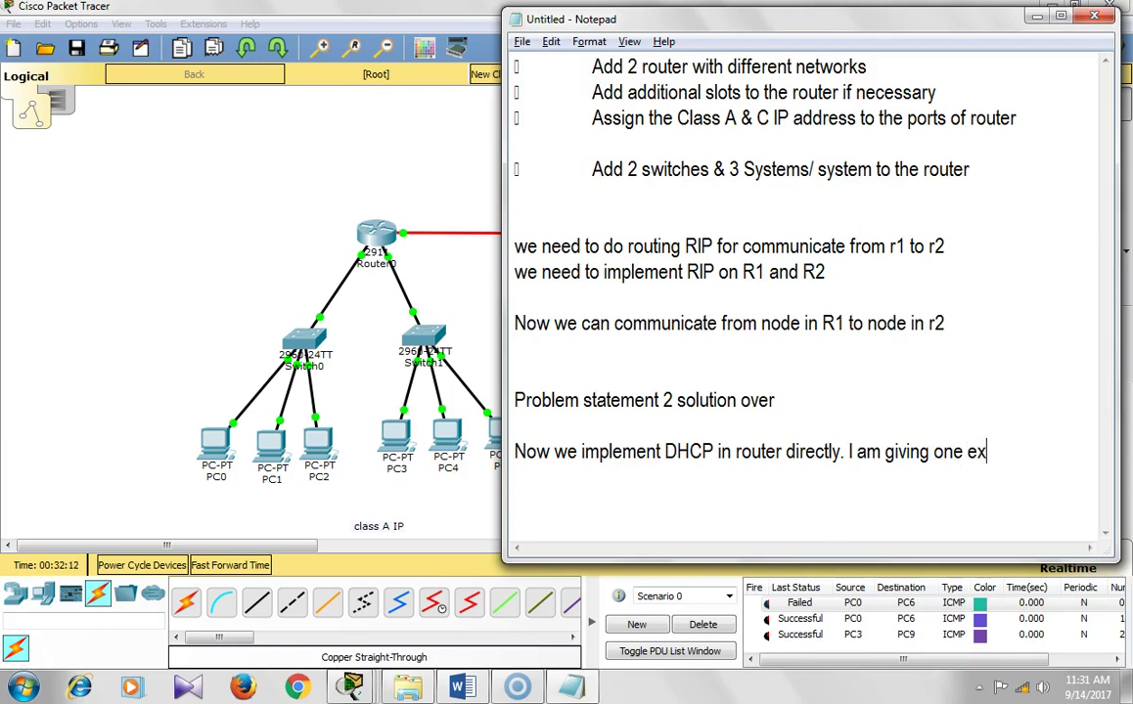
{"action": "type", "text": "here for "}
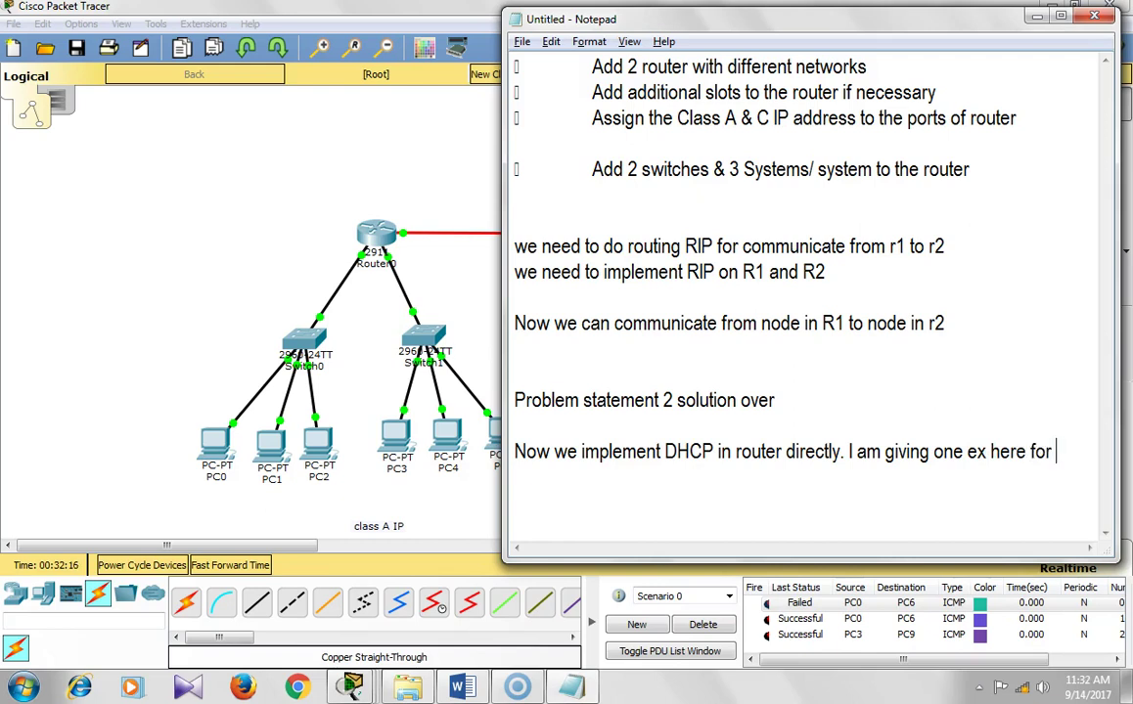
{"action": "type", "text": "Class A IP Address"}
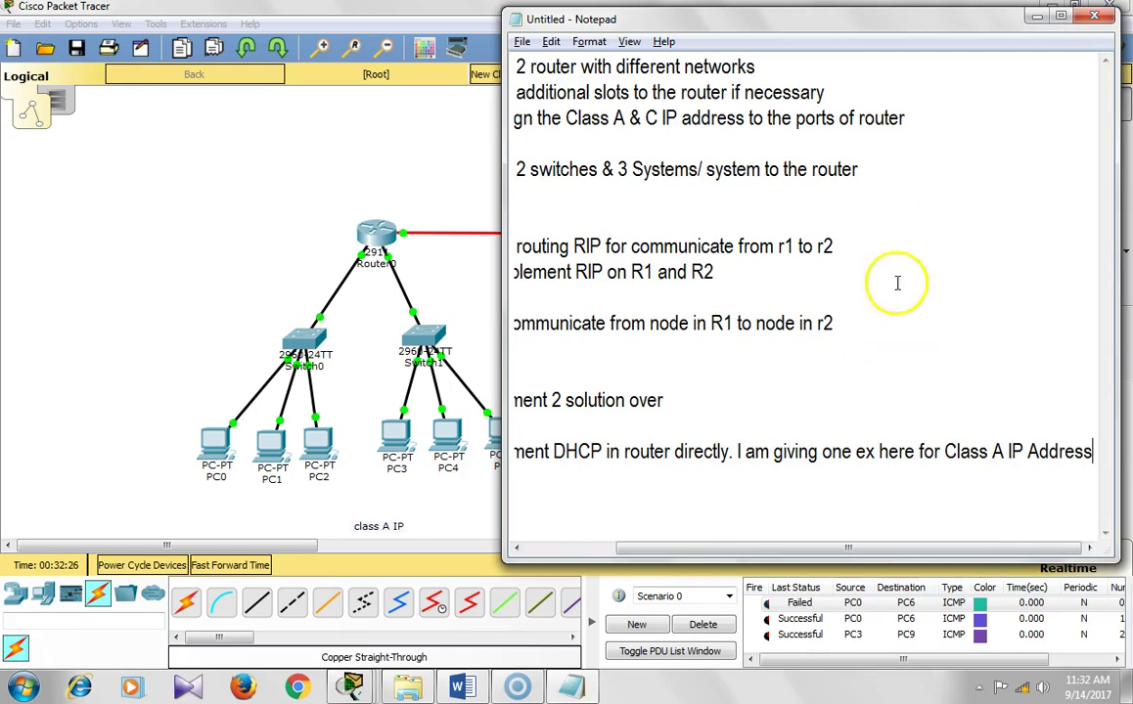
- Widen the Notepad window to show the full lines, highlight the DHCP paragraph, and minimize the notes
{"action": "left_click_drag", "start_coordinate": [500, 365], "coordinate": [298, 336]}
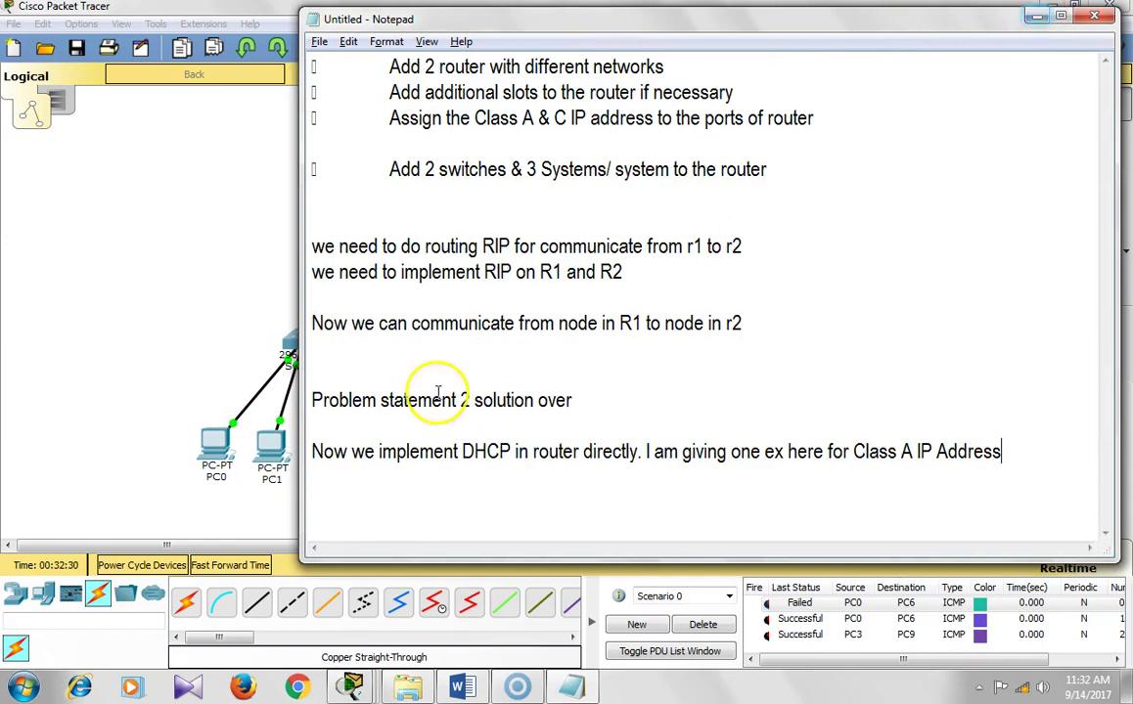
{"action": "left_click_drag", "start_coordinate": [309, 452], "coordinate": [751, 475]}
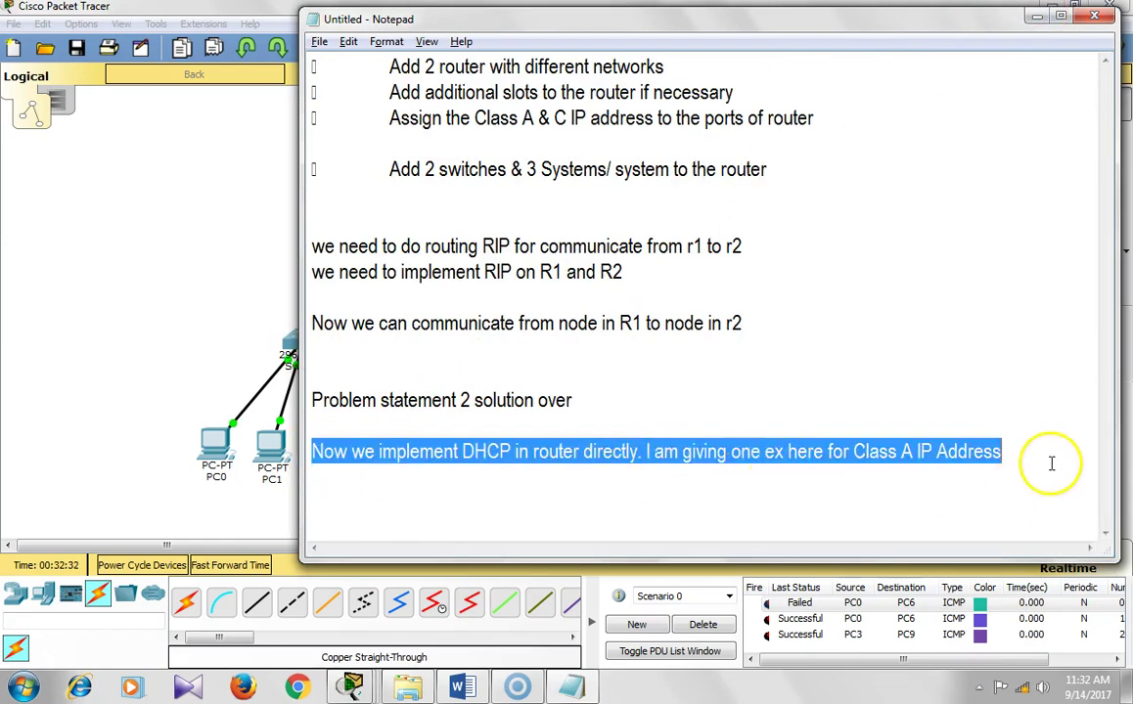
{"action": "left_click", "coordinate": [1036, 16]}
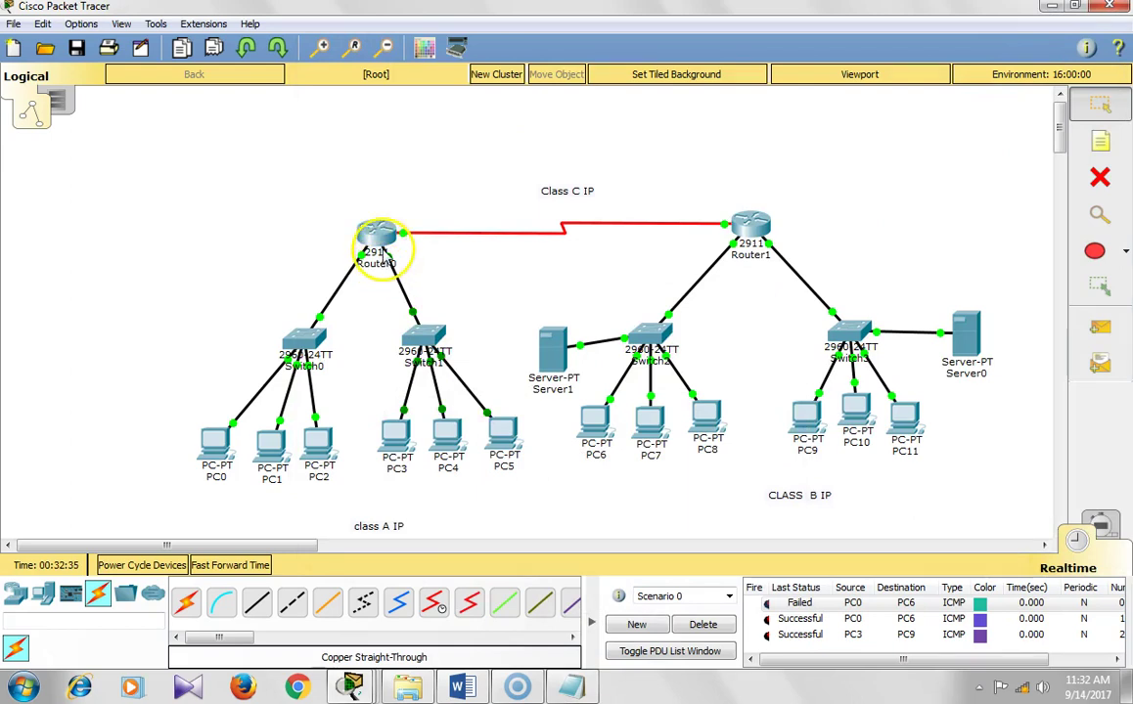
- Open Router0's command line and exit the RIP configuration mode to global configuration
{"action": "left_click", "coordinate": [384, 254]}
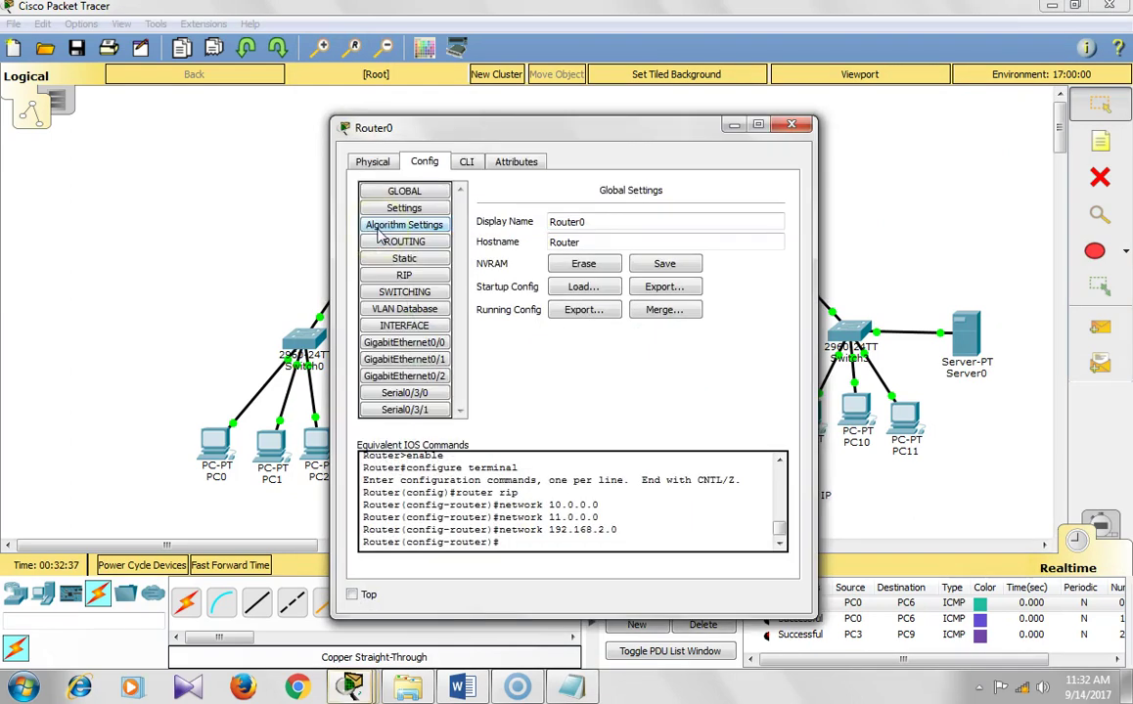
{"action": "left_click", "coordinate": [468, 166]}
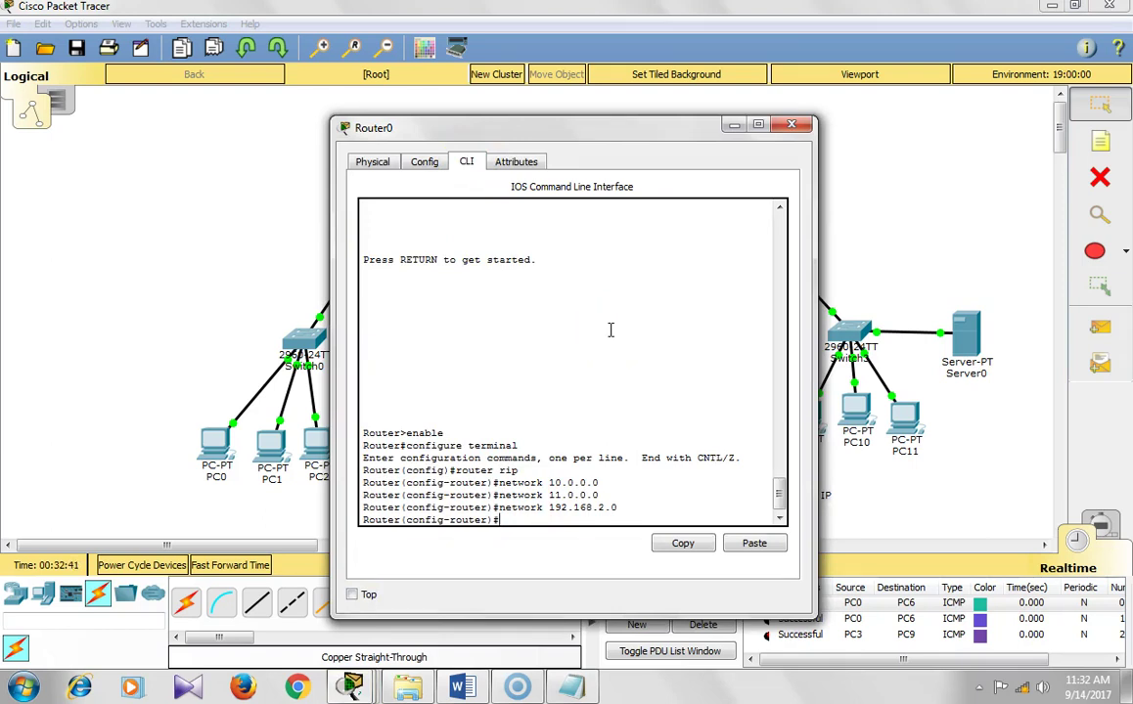
{"action": "key", "text": "Return"}
{"action": "key", "text": "Return"}
{"action": "type", "text": "e"}
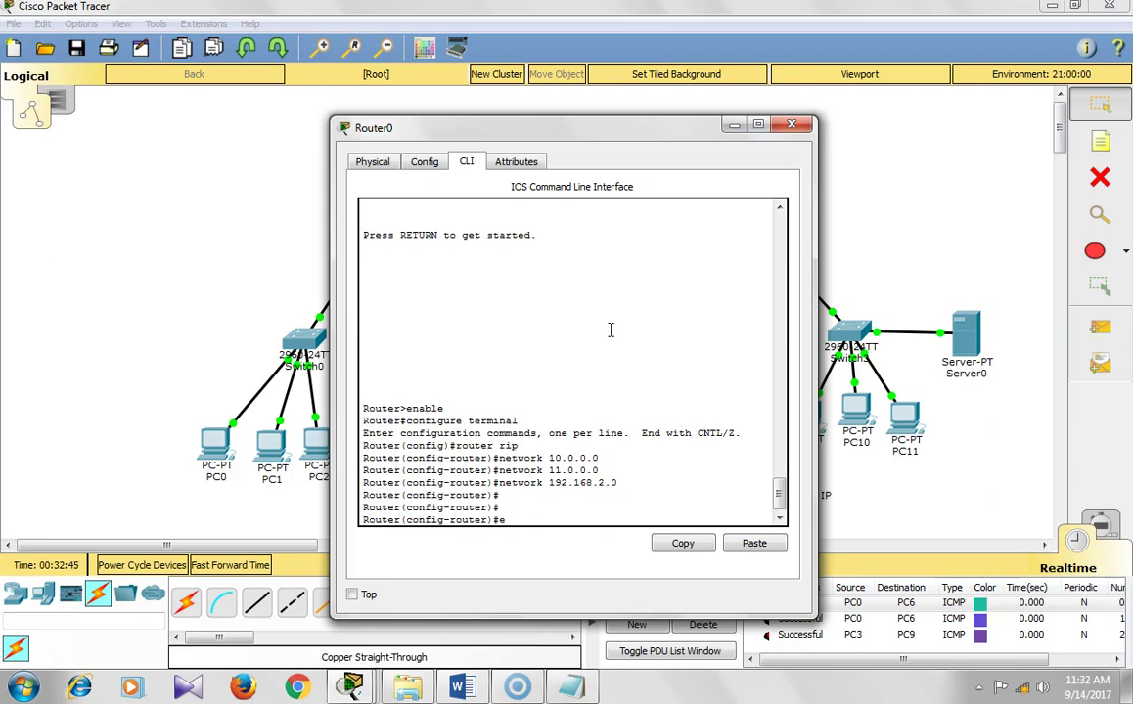
{"action": "type", "text": "xit"}
{"action": "key", "text": "Return"}
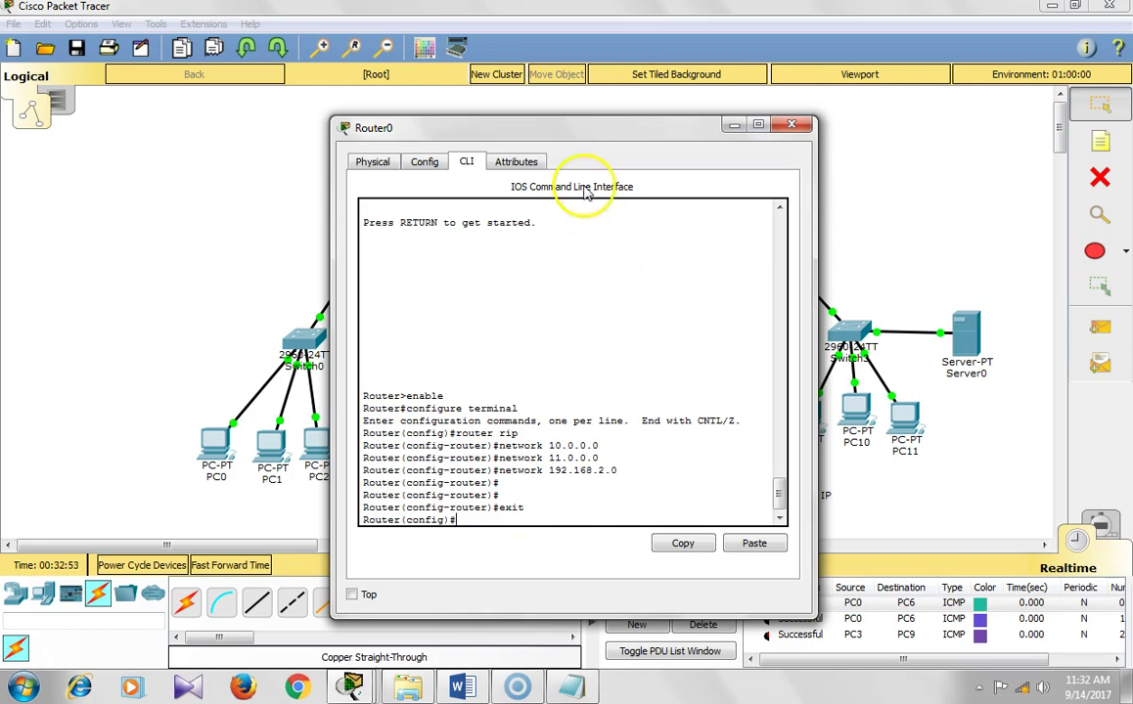
- Exclude the address range 10.0.0.1 to 10.1.1.3 from DHCP on Router0
{"action": "left_click_drag", "start_coordinate": [522, 135], "coordinate": [706, 85]}
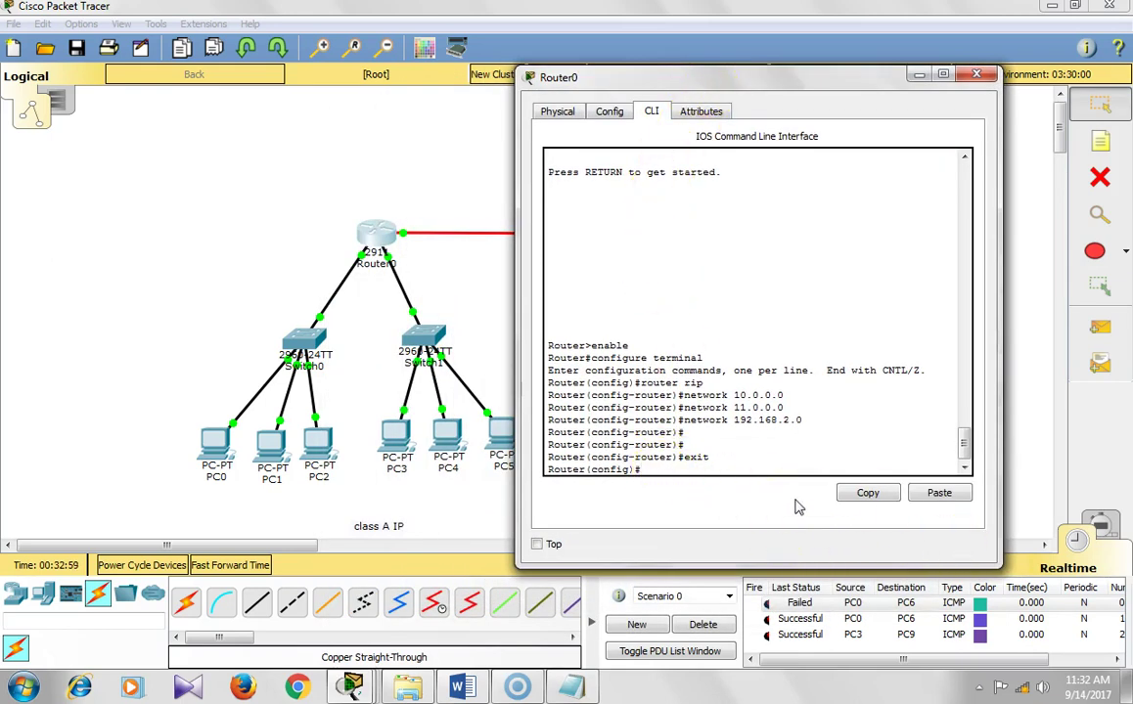
{"action": "type", "text": "ip dh"}
{"action": "key", "text": "Tab"}
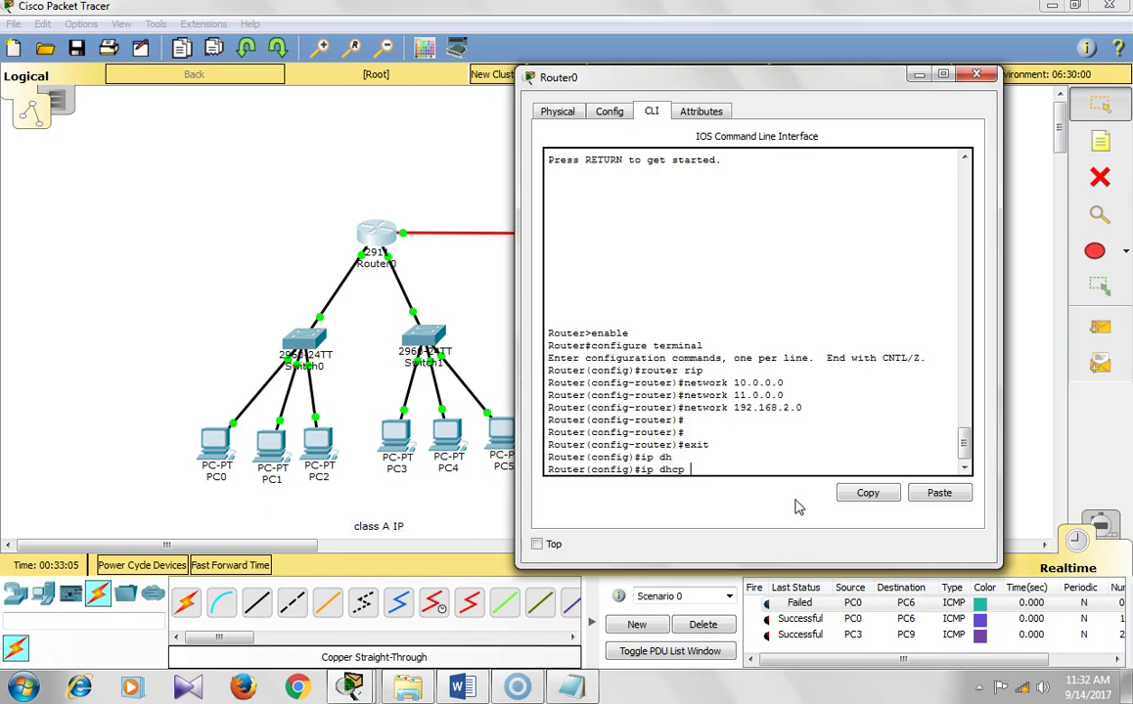
{"action": "type", "text": "exclude"}
{"action": "key", "text": "Tab"}
{"action": "type", "text": "192"}
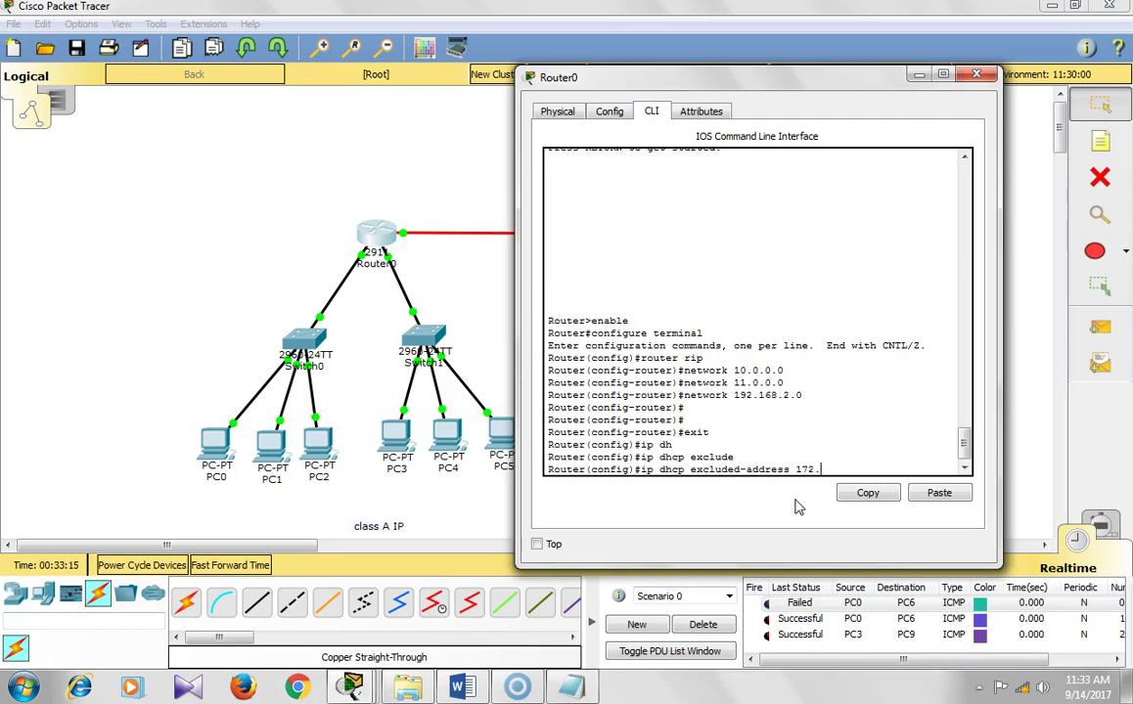
{"action": "type", "text": ".16"}
{"action": "key", "text": "BackSpace"}
{"action": "key", "text": "BackSpace"}
{"action": "key", "text": "BackSpace"}
{"action": "key", "text": "BackSpace"}
{"action": "key", "text": "BackSpace"}
{"action": "type", "text": "0."}
{"action": "type", "text": "0.0"}
{"action": "key", "text": "BackSpace"}
{"action": "type", "text": "1 10.1.1.1"}
{"action": "type", "text": "3"}
{"action": "key", "text": "Return"}
- Exclude the address range 11.0.0.1 to 11.1.1.3 from DHCP as well
{"action": "key", "text": "Up"}
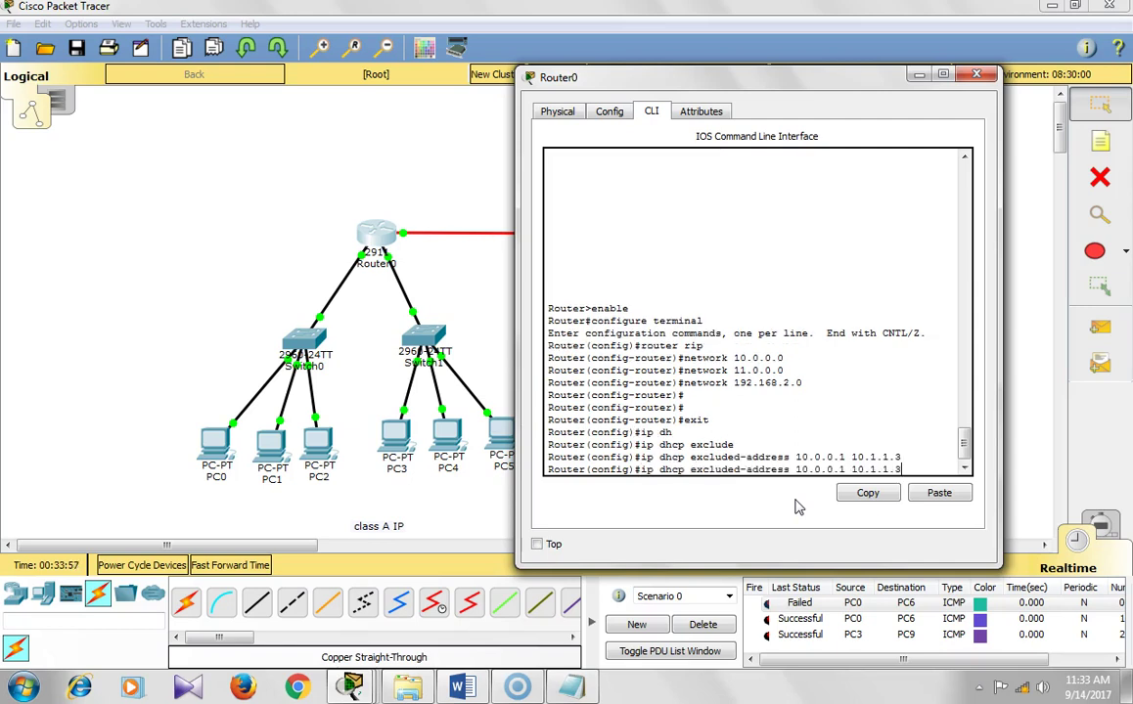
{"action": "key", "text": "Left"}
{"action": "key", "text": "Left"}
{"action": "key", "text": "Left"}
{"action": "key", "text": "Left"}
{"action": "key", "text": "Left"}
{"action": "key", "text": "Left"}
{"action": "key", "text": "Left"}
{"action": "key", "text": "BackSpace"}
{"action": "type", "text": "1"}
{"action": "key", "text": "Right"}
{"action": "key", "text": "Right"}
{"action": "key", "text": "Right"}
{"action": "key", "text": "Right"}
{"action": "key", "text": "Right"}
{"action": "key", "text": "Right"}
{"action": "key", "text": "Right"}
{"action": "key", "text": "Right"}
{"action": "key", "text": "BackSpace"}
{"action": "type", "text": "1"}
{"action": "key", "text": "Return"}
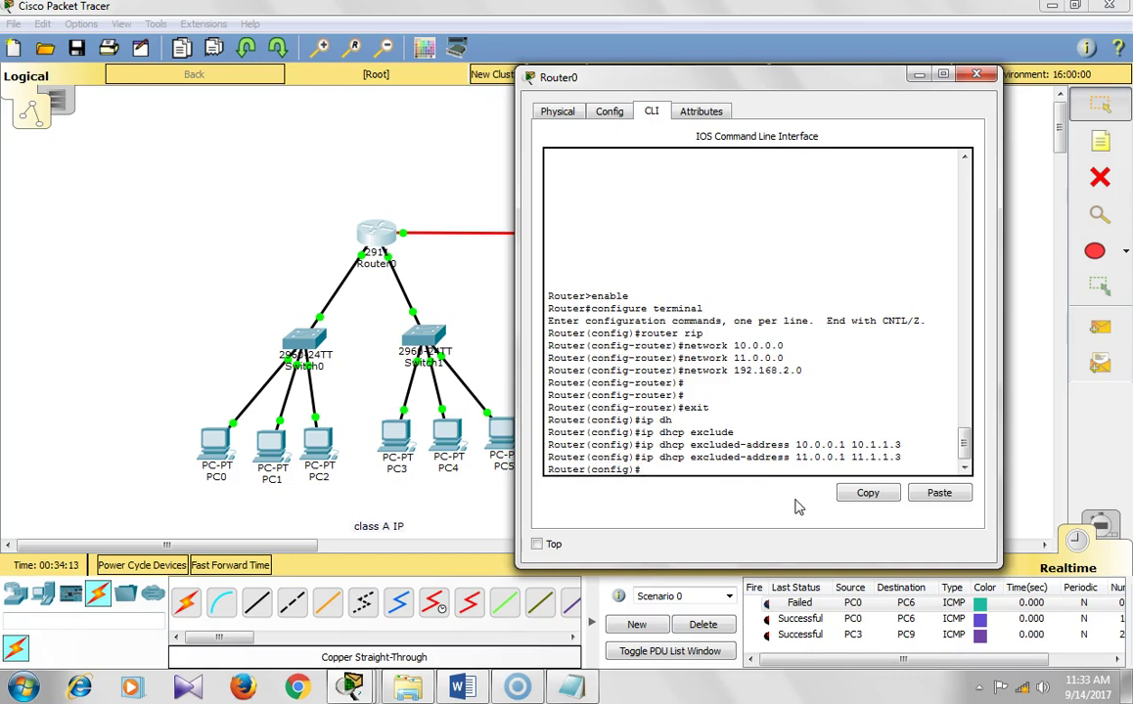
{"action": "type", "text": "net"}
{"action": "key", "text": "Tab"}
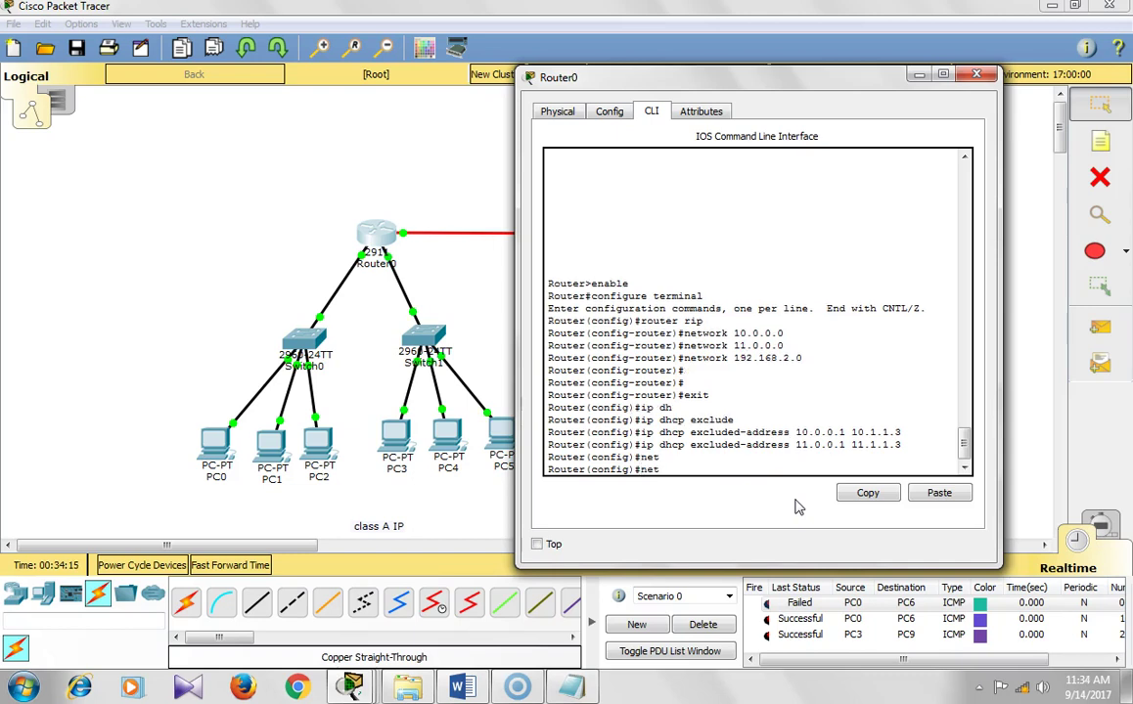
{"action": "type", "text": "work"}
{"action": "key", "text": "Tab"}
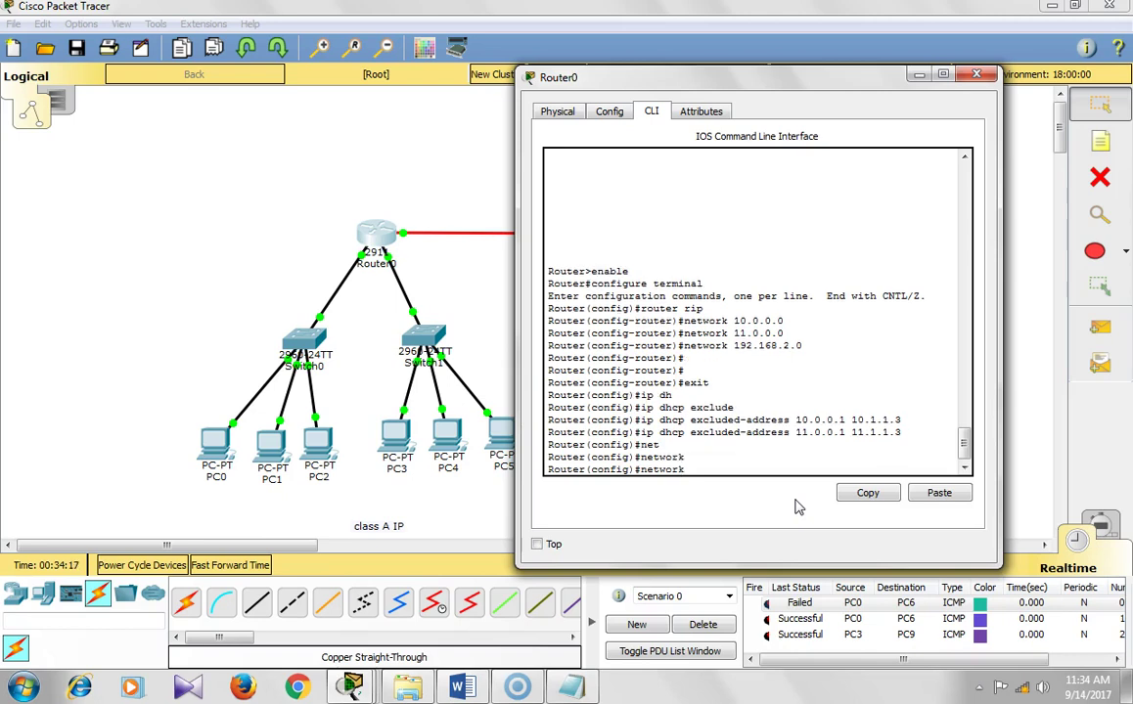
{"action": "key", "text": "BackSpace"}
{"action": "key", "text": "BackSpace"}
{"action": "key", "text": "BackSpace"}
{"action": "key", "text": "BackSpace"}
{"action": "key", "text": "BackSpace"}
{"action": "key", "text": "BackSpace"}
{"action": "key", "text": "BackSpace"}
{"action": "type", "text": "dhc"}
{"action": "key", "text": "Tab"}
{"action": "key", "text": "BackSpace"}
{"action": "key", "text": "BackSpace"}
{"action": "key", "text": "BackSpace"}
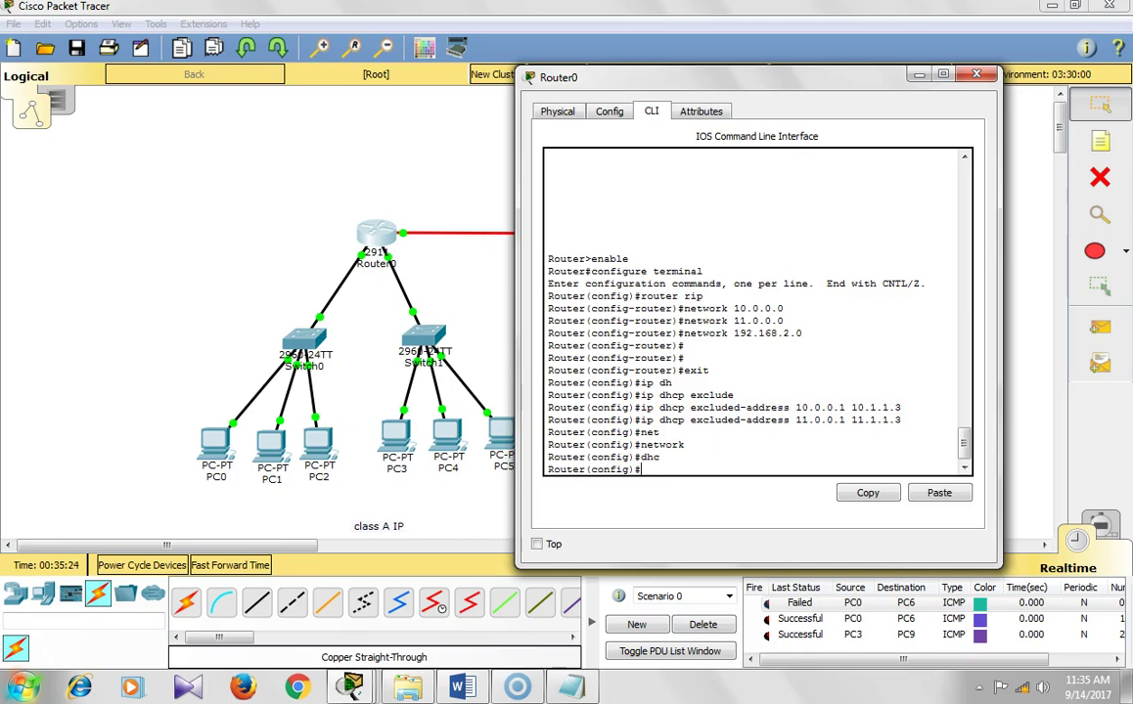
{"action": "type", "text": "de"}
{"action": "key", "text": "Tab"}
{"action": "type", "text": "f"}
{"action": "key", "text": "Tab"}
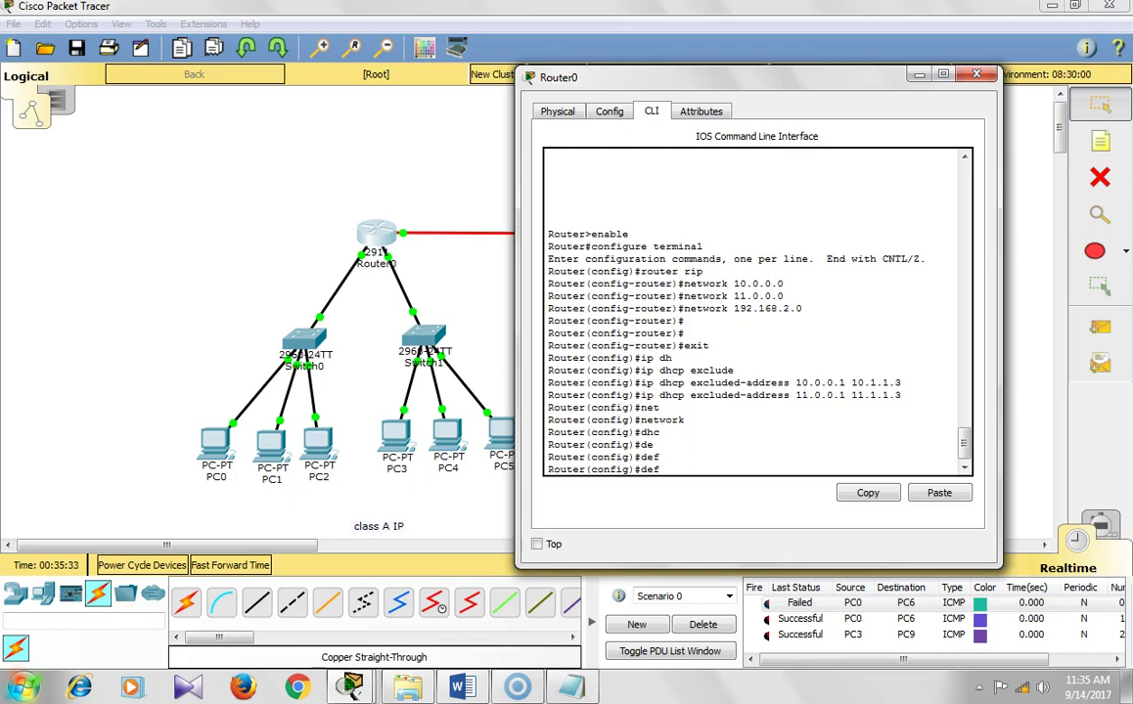
{"action": "key", "text": "BackSpace"}
{"action": "key", "text": "BackSpace"}
{"action": "key", "text": "BackSpace"}
- Create a DHCP pool named nsm on Router0 and enter its configuration mode
{"action": "type", "text": "ip"}
{"action": "key", "text": "Tab"}
{"action": "type", "text": "dhcp"}
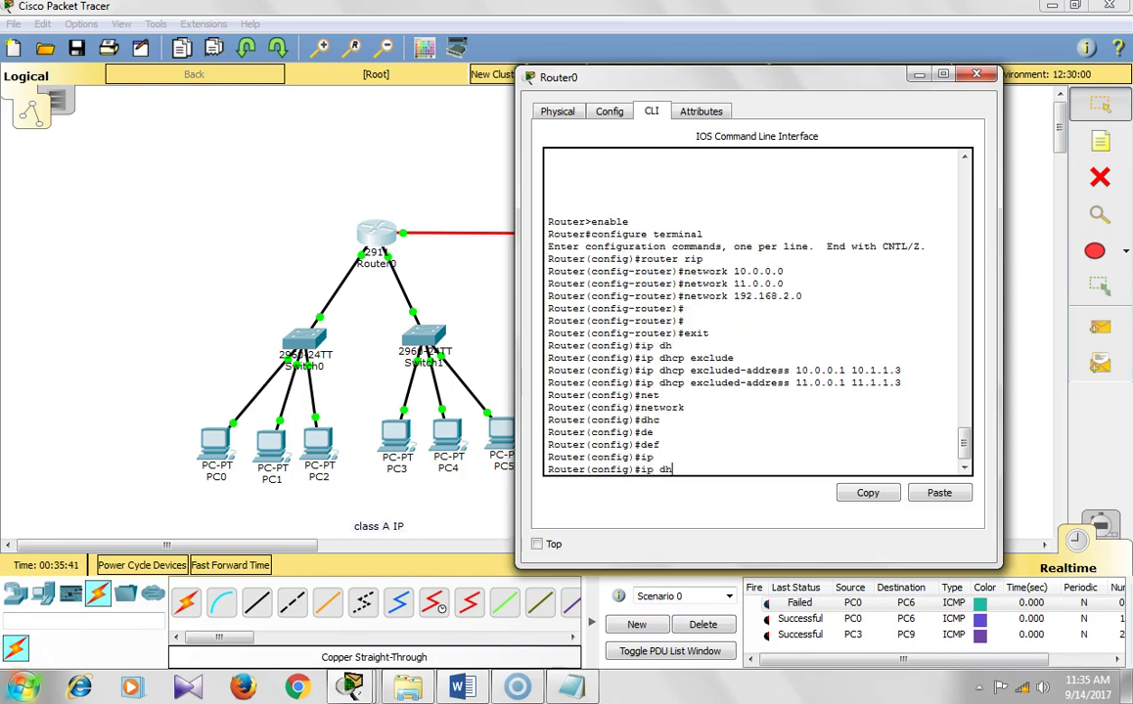
{"action": "key", "text": "Tab"}
{"action": "type", "text": "p"}
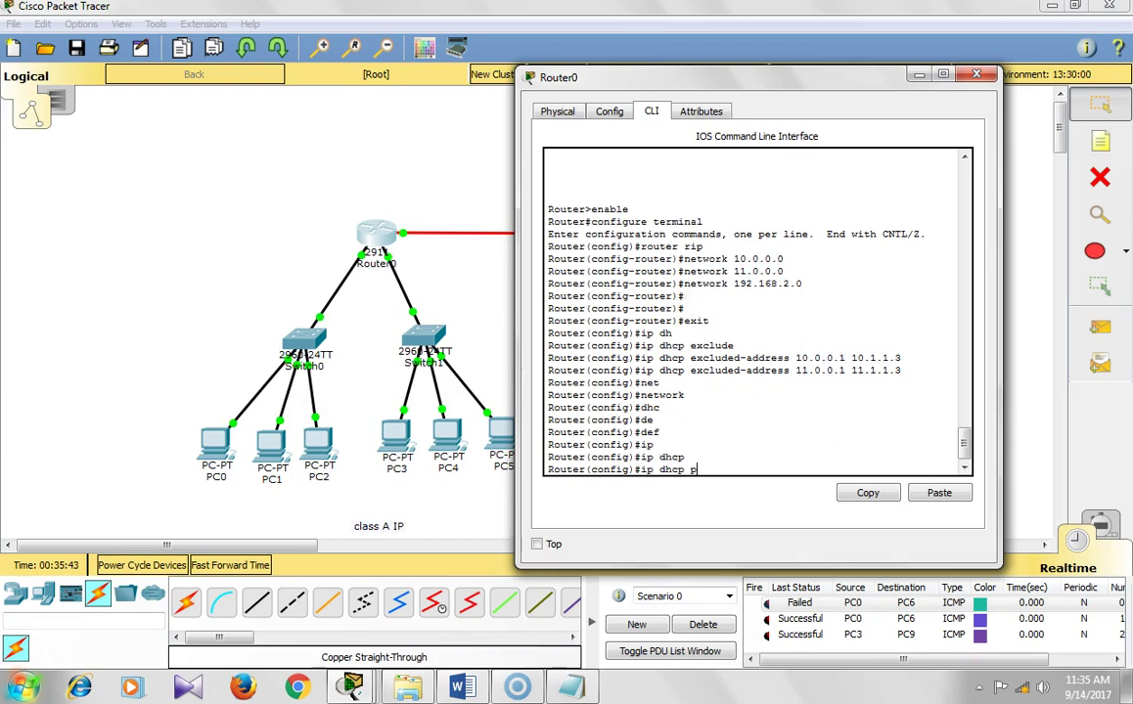
{"action": "key", "text": "Tab"}
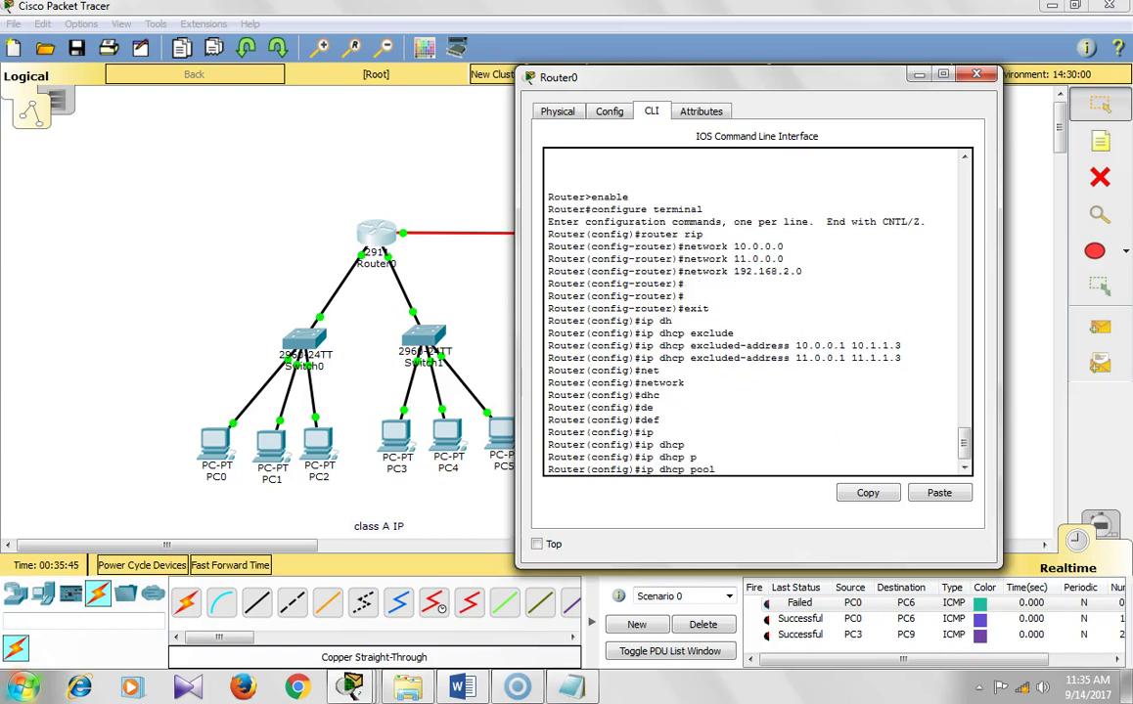
{"action": "type", "text": "nsm"}
{"action": "key", "text": "Return"}
- Set the default router of the nsm pool to 10.1.1.1
{"action": "type", "text": "defa"}
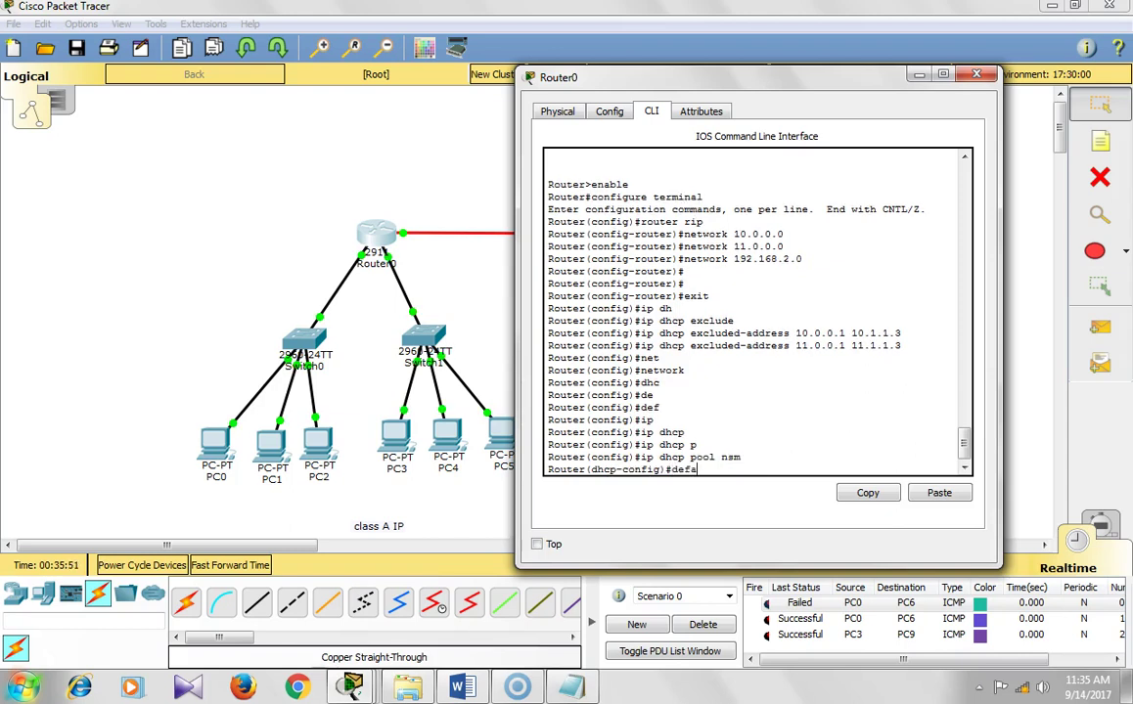
{"action": "type", "text": "u"}
{"action": "key", "text": "Tab"}
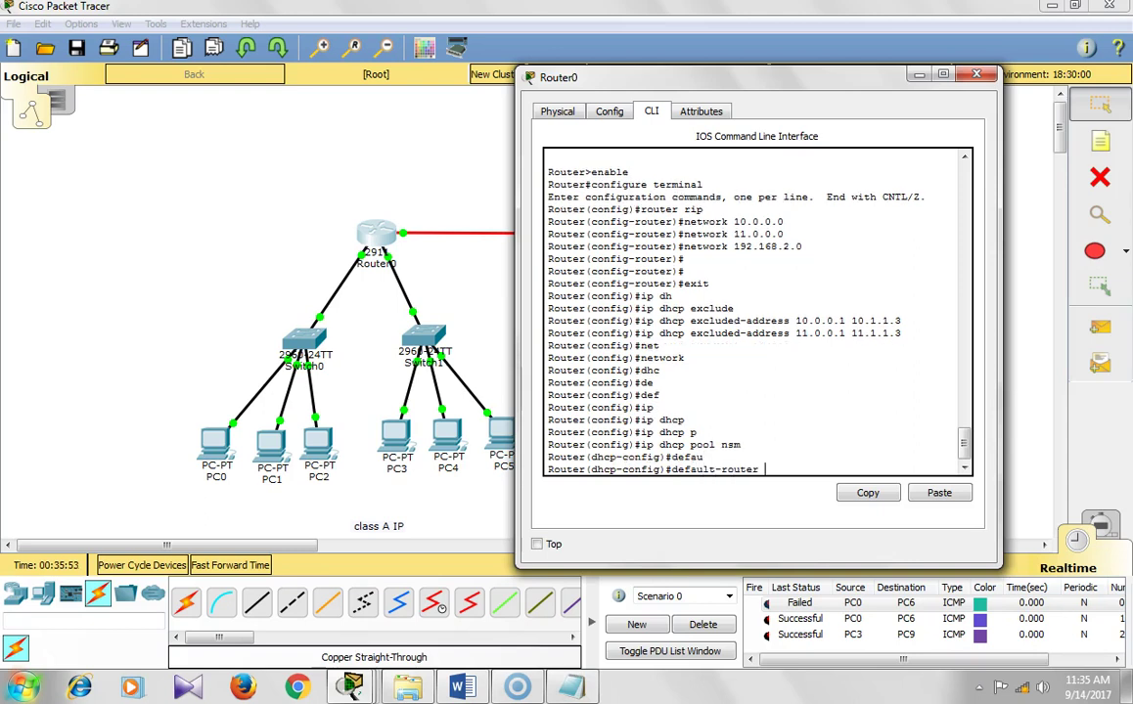
{"action": "type", "text": "10.1.1.1"}
{"action": "key", "text": "Return"}
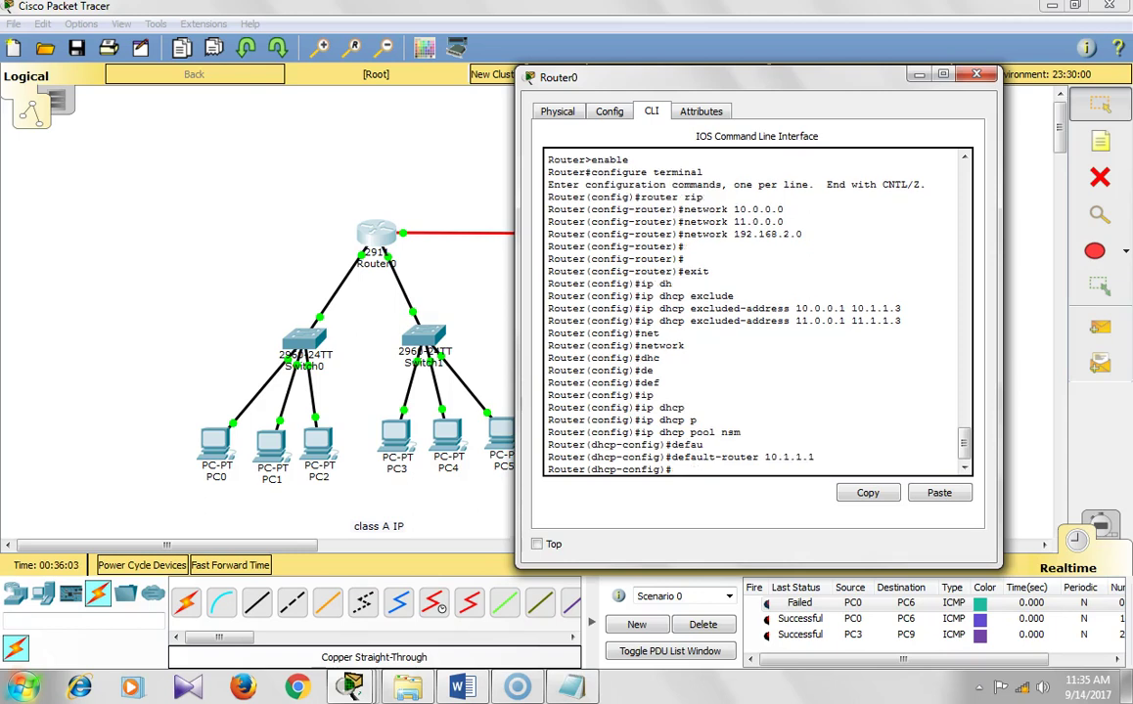
- Enter 11.1.1.1 as default router of the nsm pool for the second class A network
{"action": "type", "text": "defau"}
{"action": "key", "text": "Tab"}
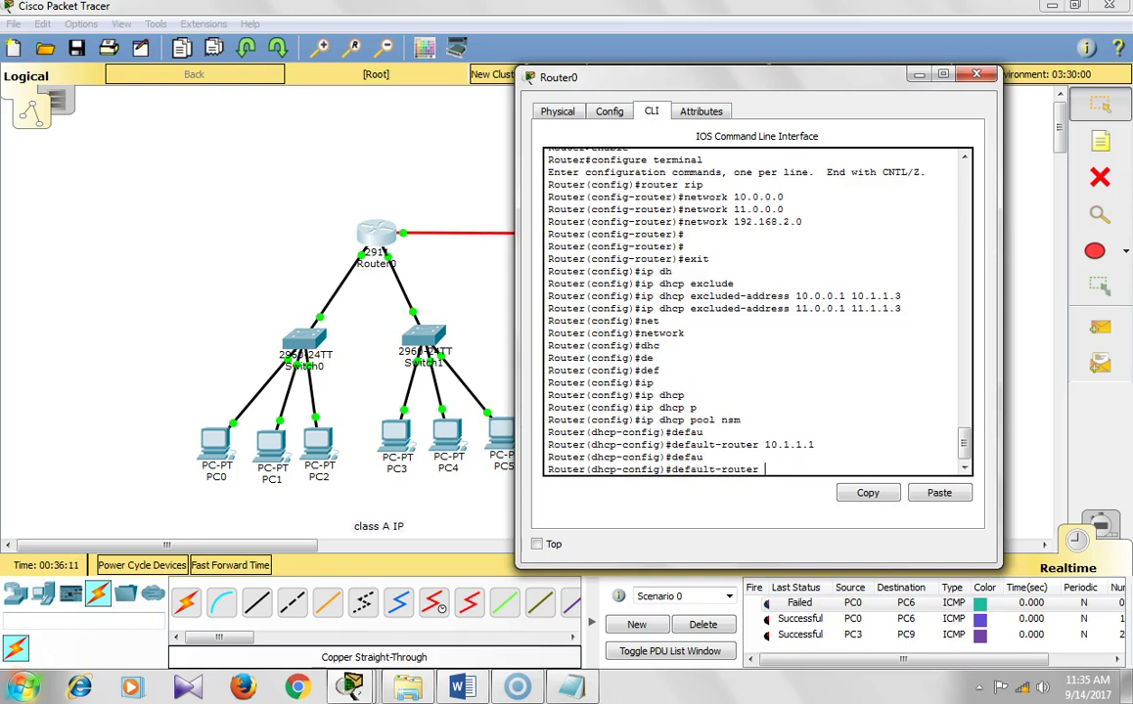
{"action": "type", "text": "11.1.1.1"}
{"action": "key", "text": "Return"}
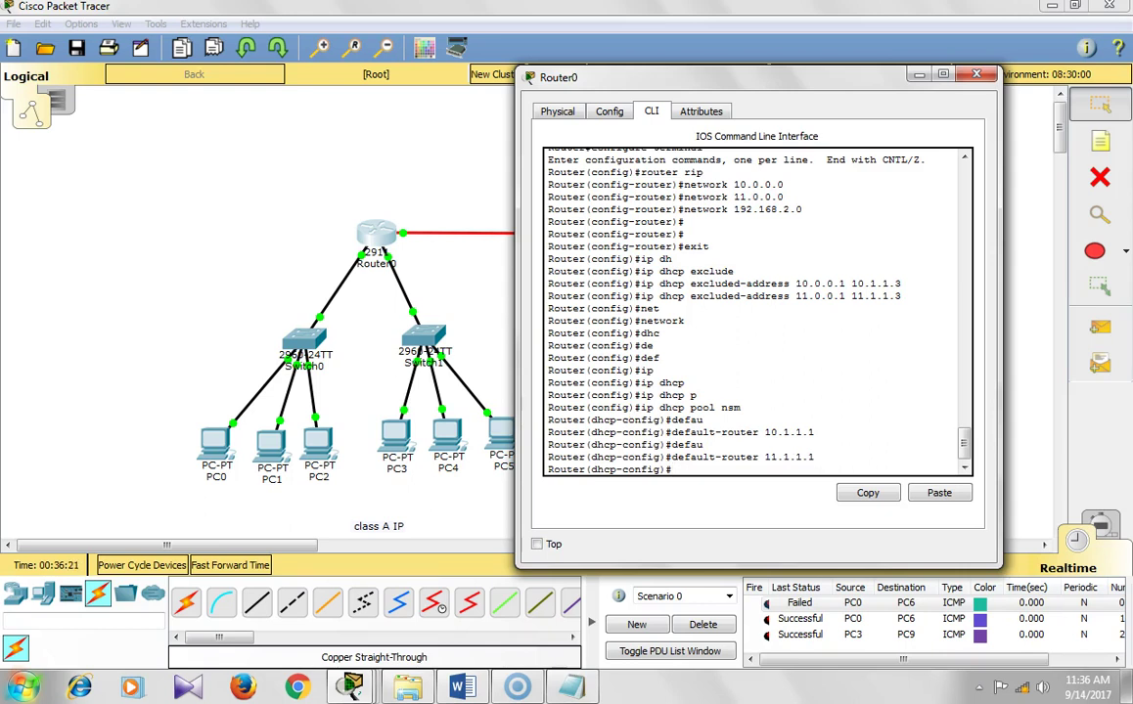
- Assign network 10.0.0.0 with subnet mask 255.0.0.0 to the nsm pool
{"action": "type", "text": "et"}
{"action": "key", "text": "Tab"}
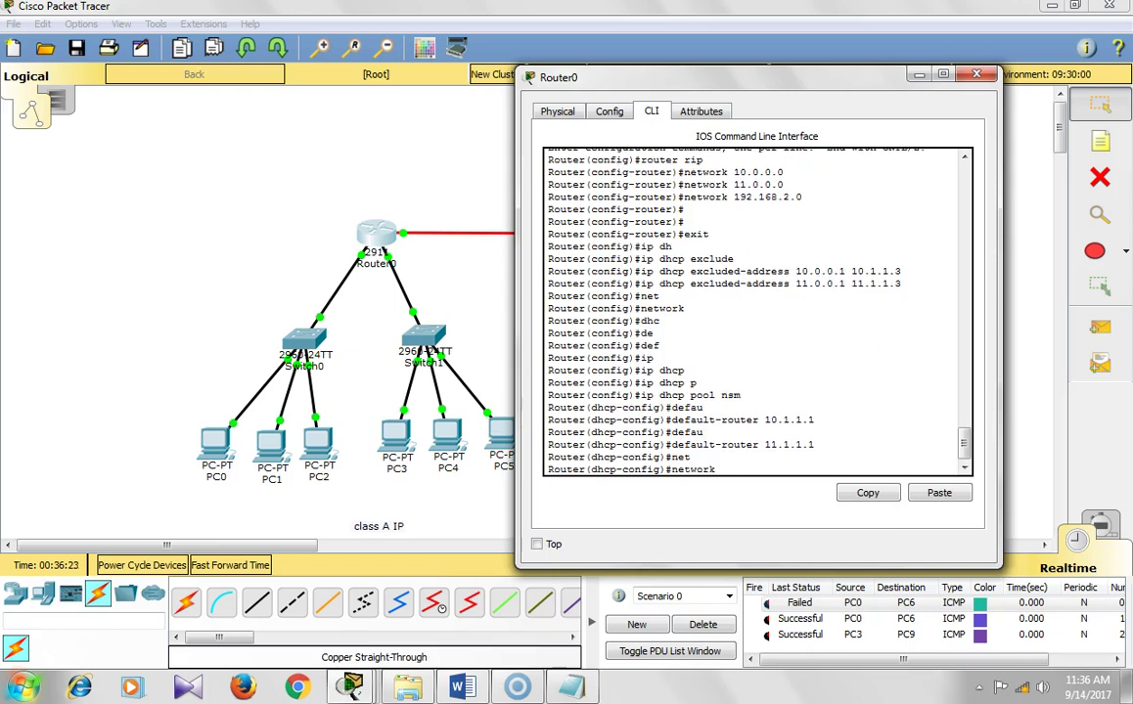
{"action": "type", "text": "10.0.0.0"}
{"action": "key", "text": "Return"}
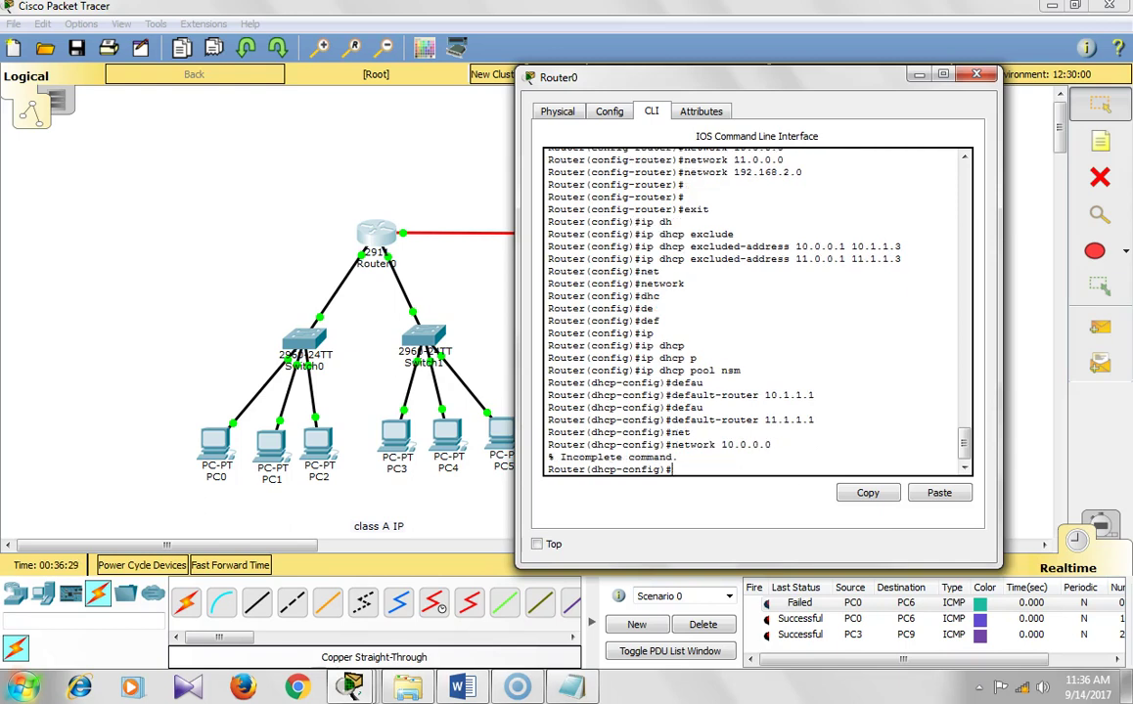
{"action": "key", "text": "Up"}
{"action": "type", "text": "255.0.0.0"}
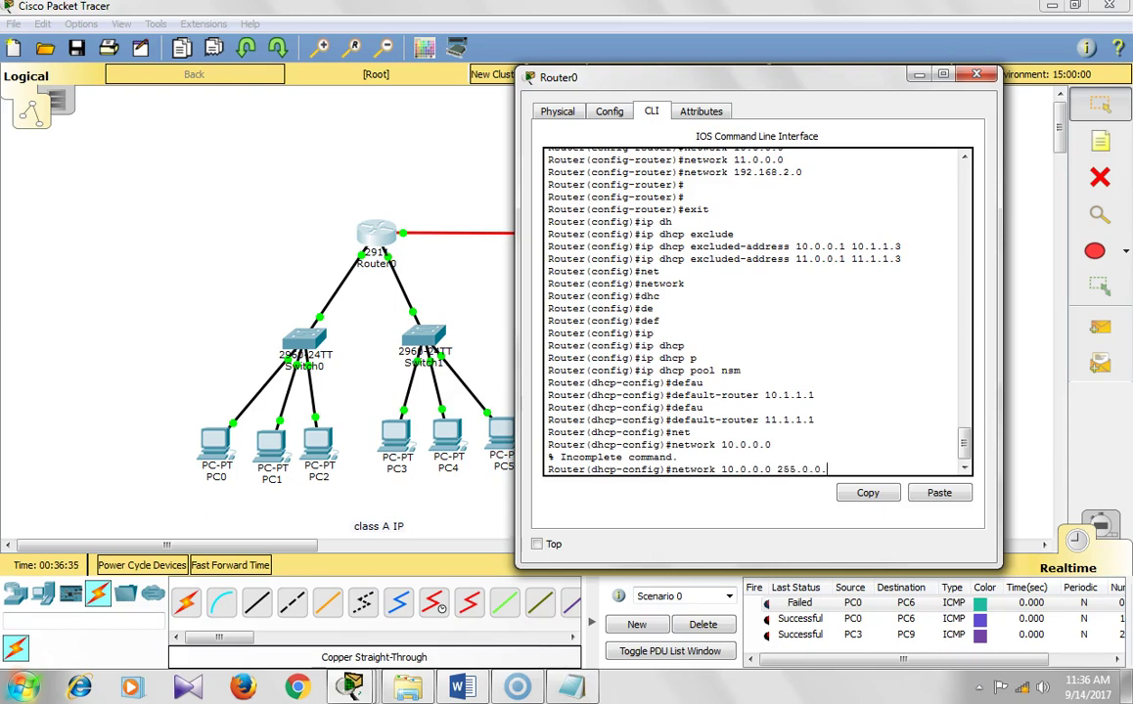
{"action": "key", "text": "Return"}
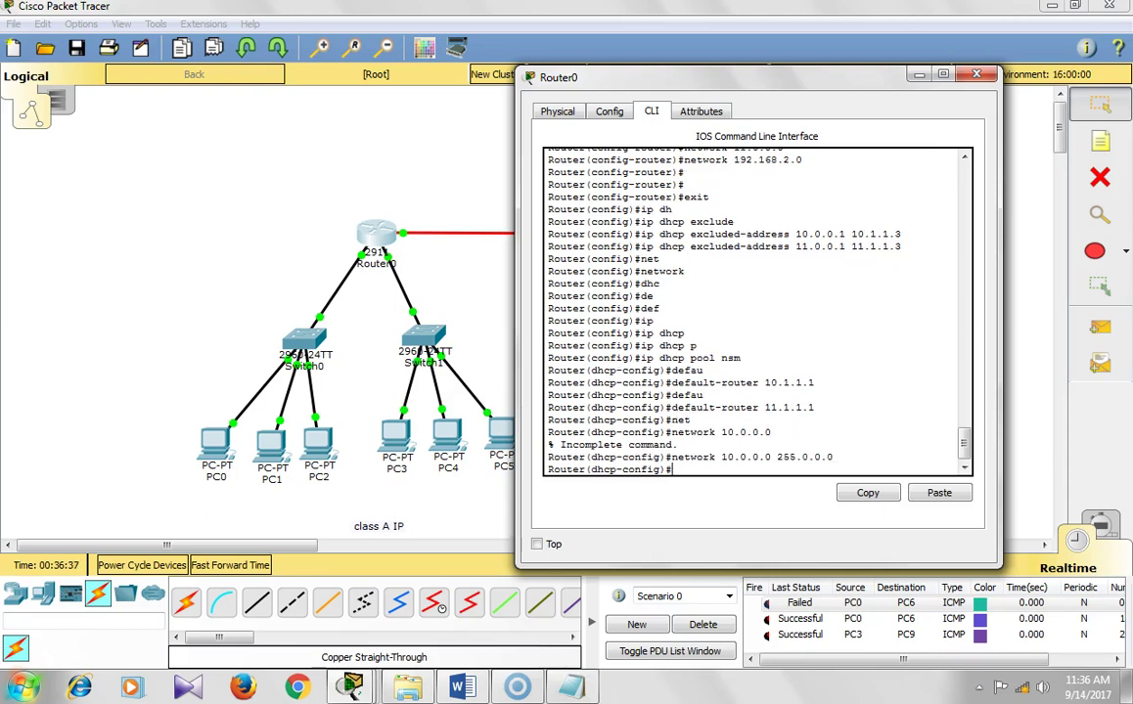
- Enter network 11.0.0.0 with subnet mask 255.0.0.0 for the nsm pool
{"action": "key", "text": "Up"}
{"action": "key", "text": "Left"}
{"action": "key", "text": "Left"}
{"action": "key", "text": "Left"}
{"action": "key", "text": "Left"}
{"action": "key", "text": "Left"}
{"action": "key", "text": "BackSpace"}
{"action": "type", "text": "1"}
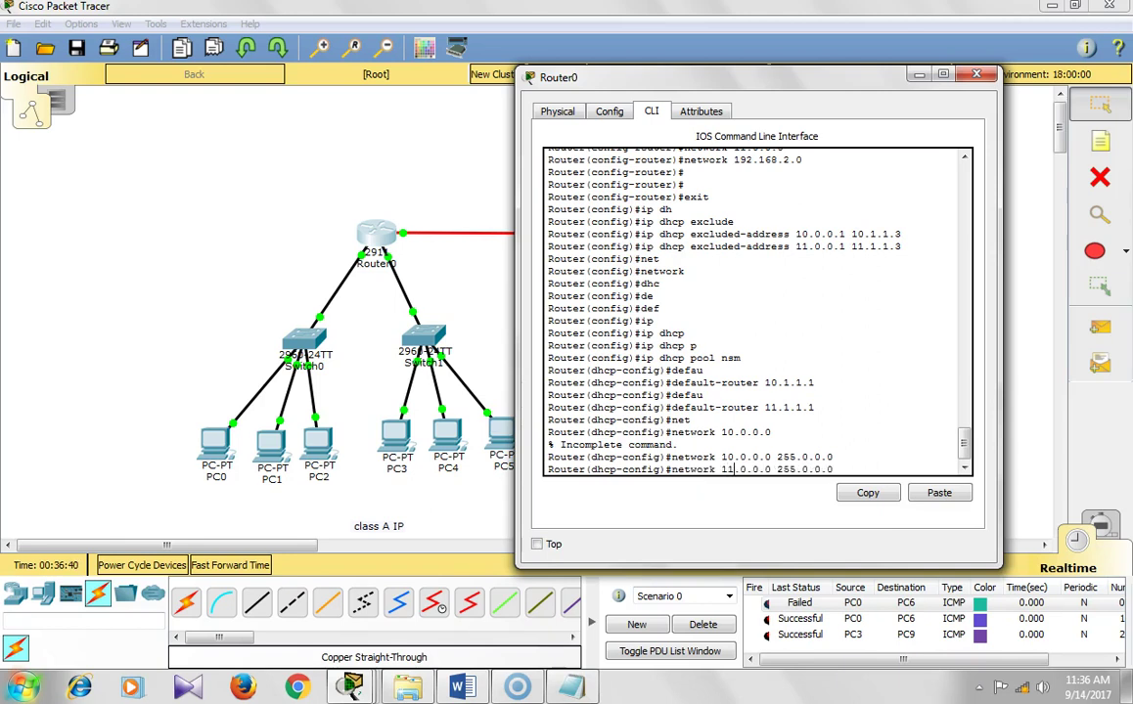
{"action": "key", "text": "Return"}
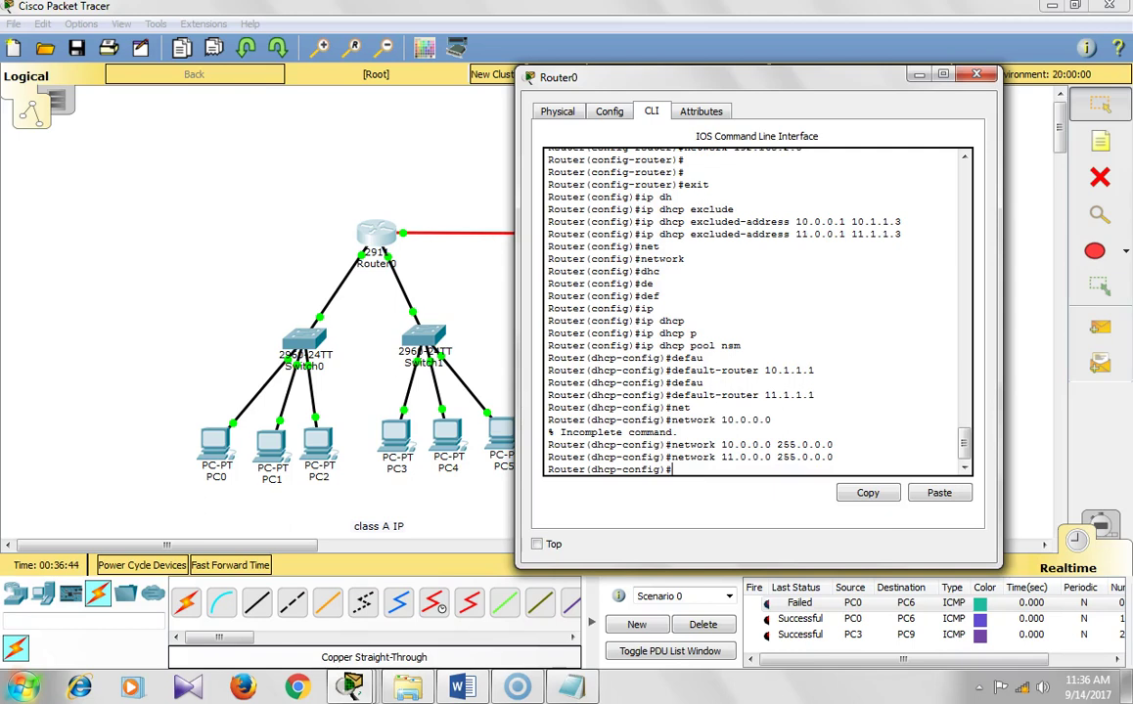
- Set the DNS server of the nsm pool to 10.1.1.2
{"action": "type", "text": "dns"}
{"action": "key", "text": "Tab"}
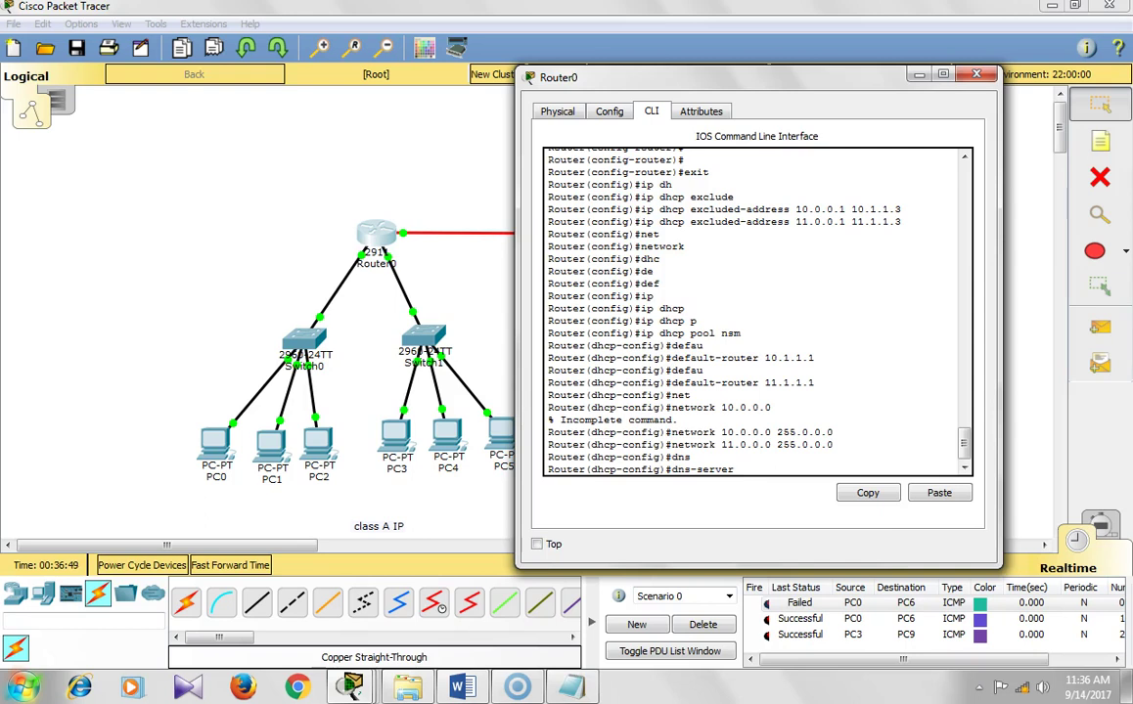
{"action": "type", "text": "10.1.1."}
{"action": "type", "text": "2"}
{"action": "key", "text": "Return"}
- Query the command help for arguments following dns-server 10.1.1.2 in the nsm pool and re-enter that command
{"action": "key", "text": "Up"}
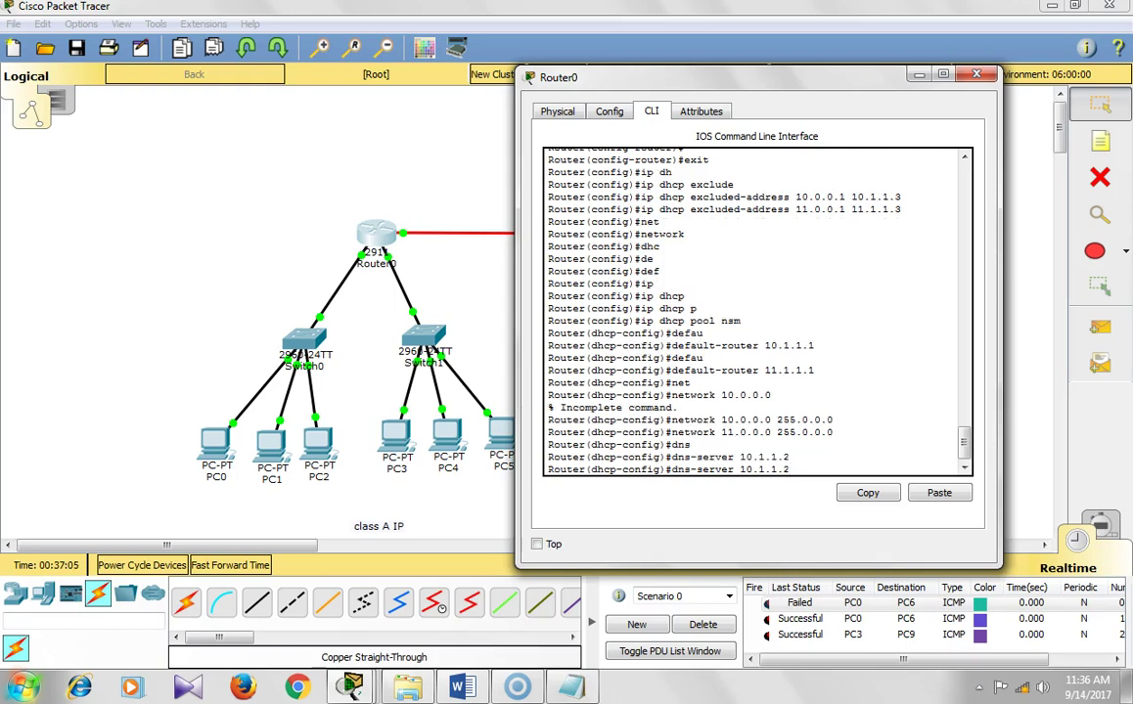
{"action": "type", "text": "?"}
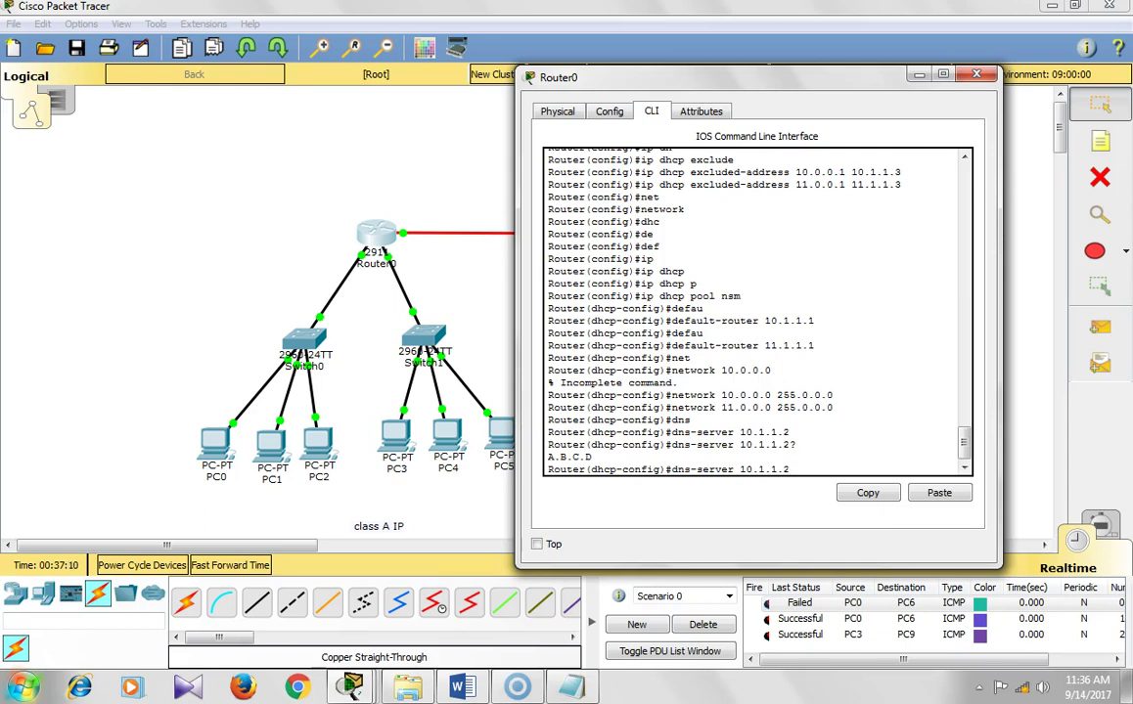
{"action": "type", "text": " ?"}
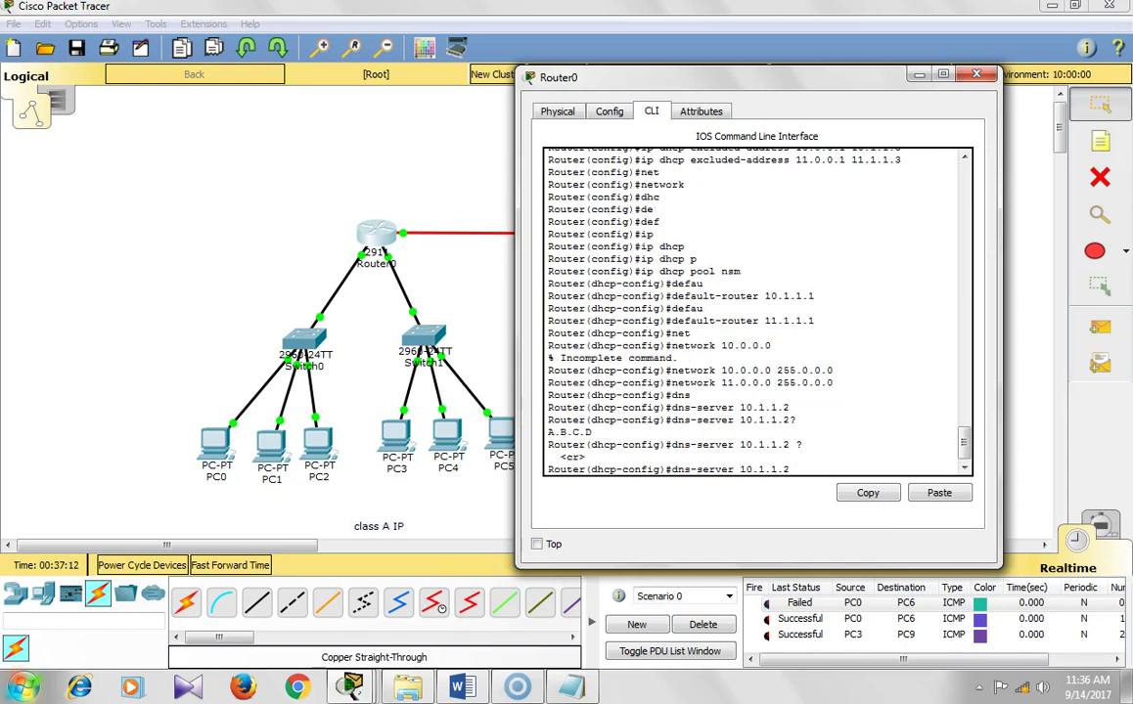
{"action": "key", "text": "Return"}
- Set the DNS server of the nsm pool to 11.1.1.2 for the second class A network
{"action": "key", "text": "Up"}
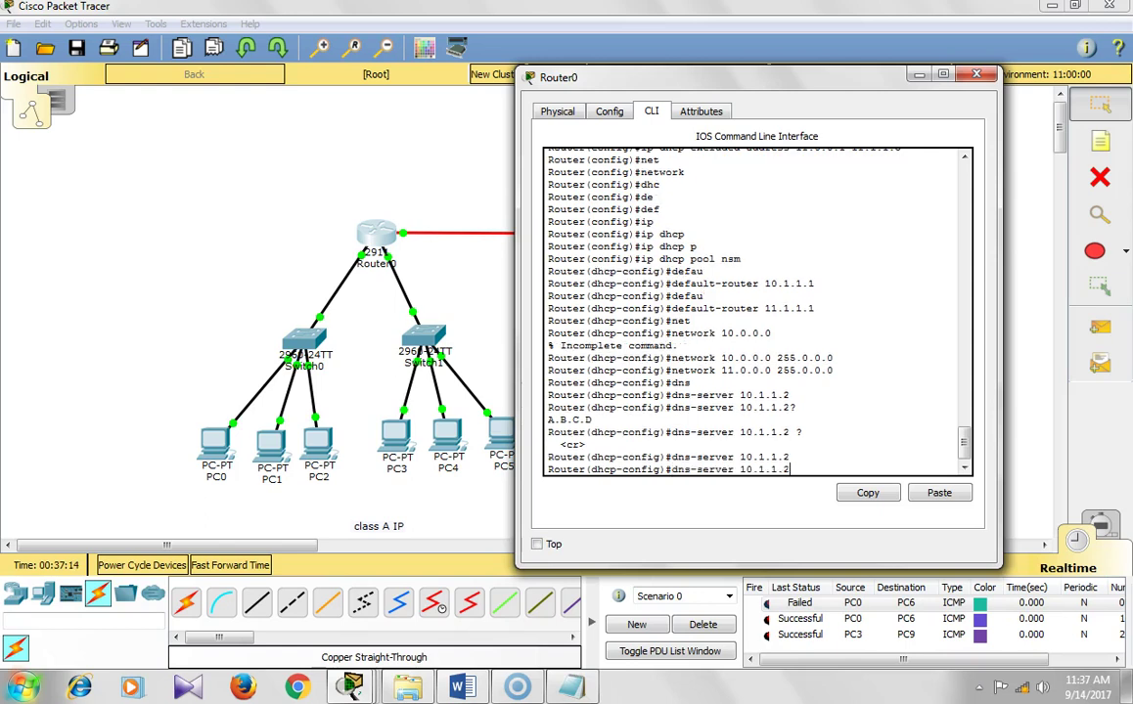
{"action": "key", "text": "Left"}
{"action": "key", "text": "Left"}
{"action": "key", "text": "Left"}
{"action": "key", "text": "Left"}
{"action": "key", "text": "Left"}
{"action": "key", "text": "Left"}
{"action": "key", "text": "BackSpace"}
{"action": "type", "text": "1"}
{"action": "key", "text": "Return"}
{"action": "key", "text": "Return"}
{"action": "key", "text": "Return"}
{"action": "key", "text": "Return"}
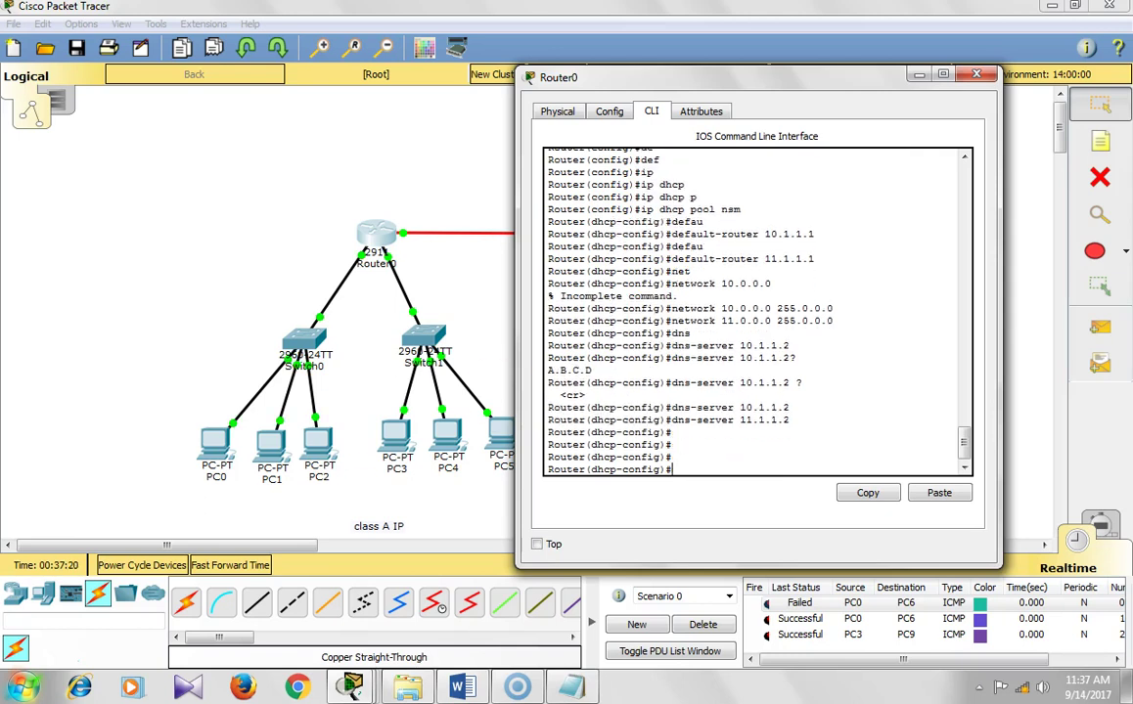
- Move the Router0 window clear of the topology and switch PC0's IPv4 configuration from static to DHCP
{"action": "left_click_drag", "start_coordinate": [644, 77], "coordinate": [867, 147]}
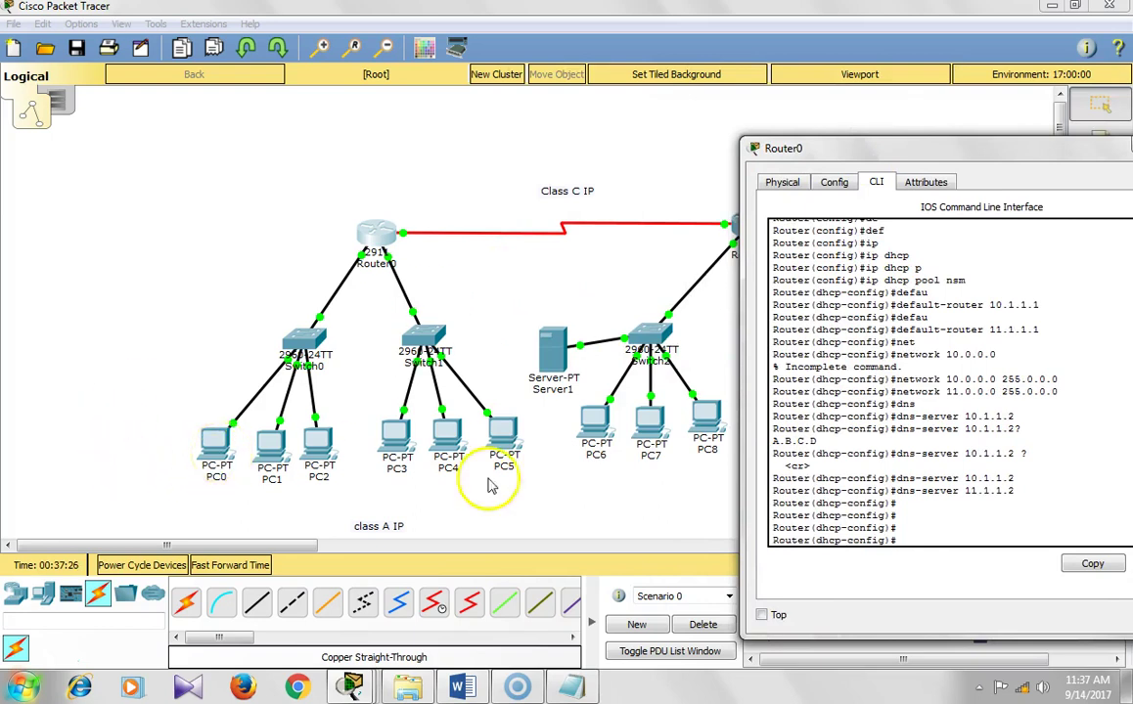
{"action": "left_click", "coordinate": [215, 437]}
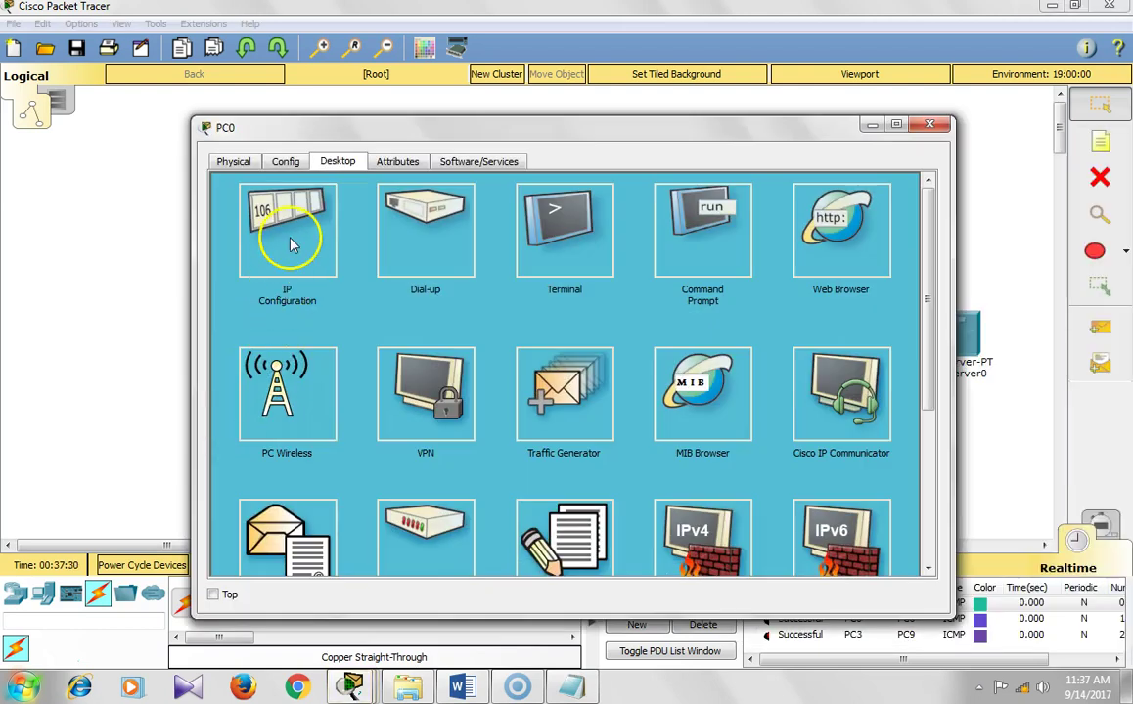
{"action": "left_click", "coordinate": [294, 243]}
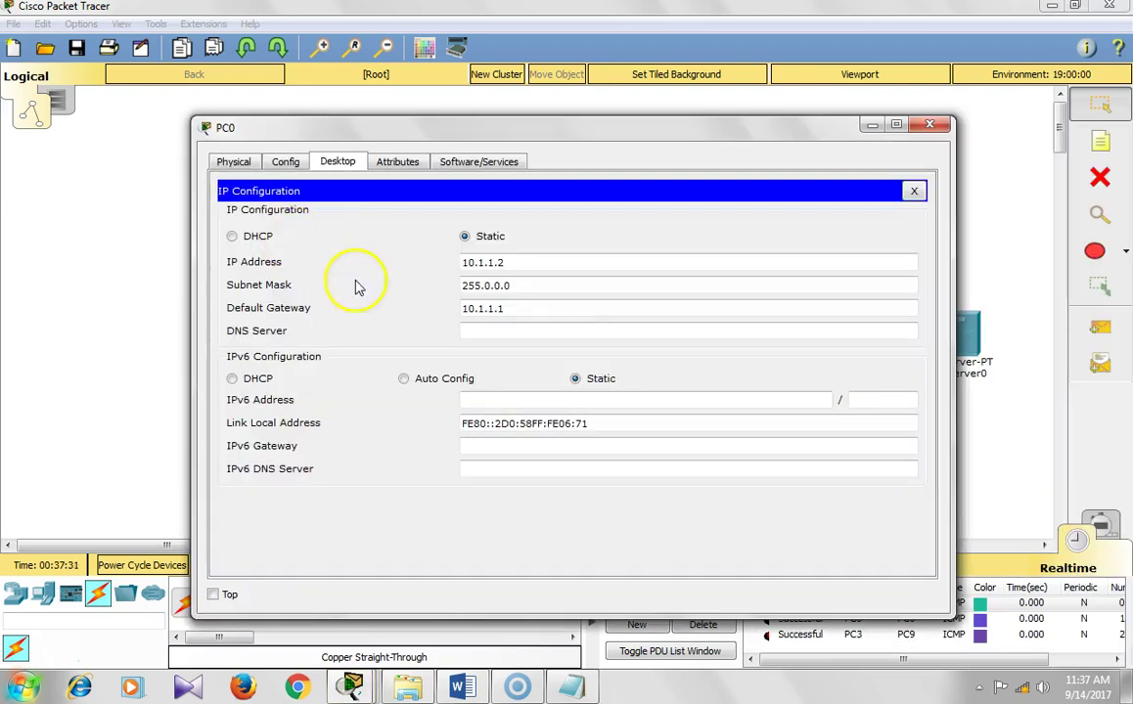
{"action": "left_click", "coordinate": [233, 235]}
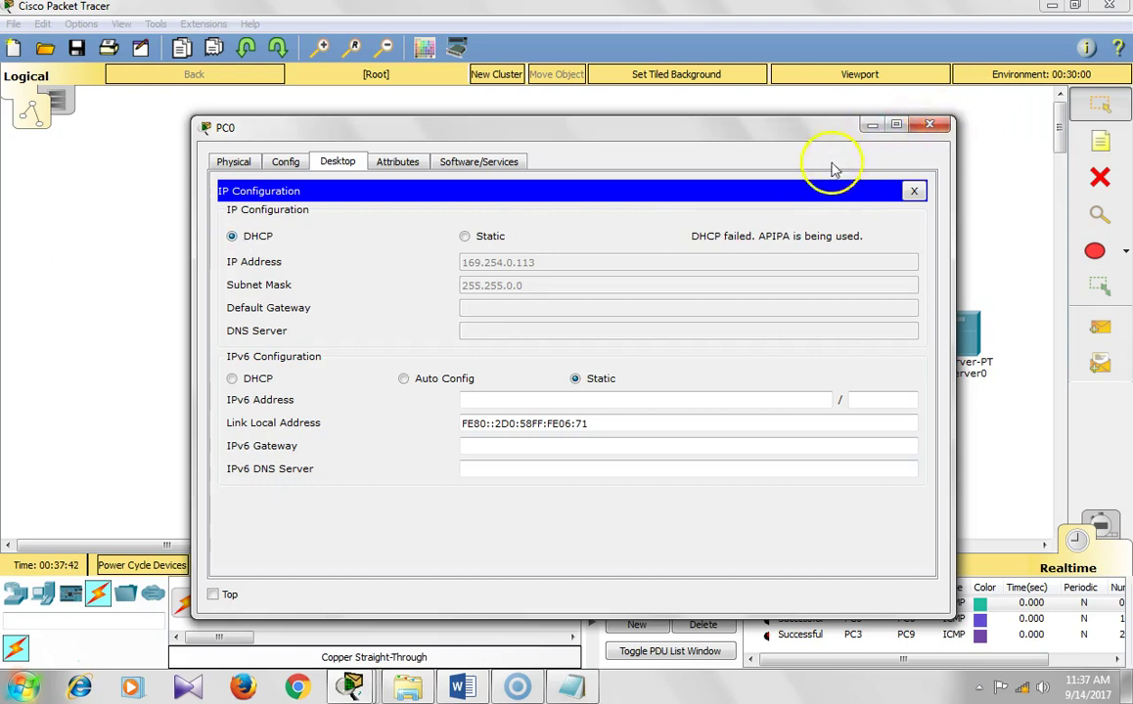
{"action": "left_click", "coordinate": [931, 126]}
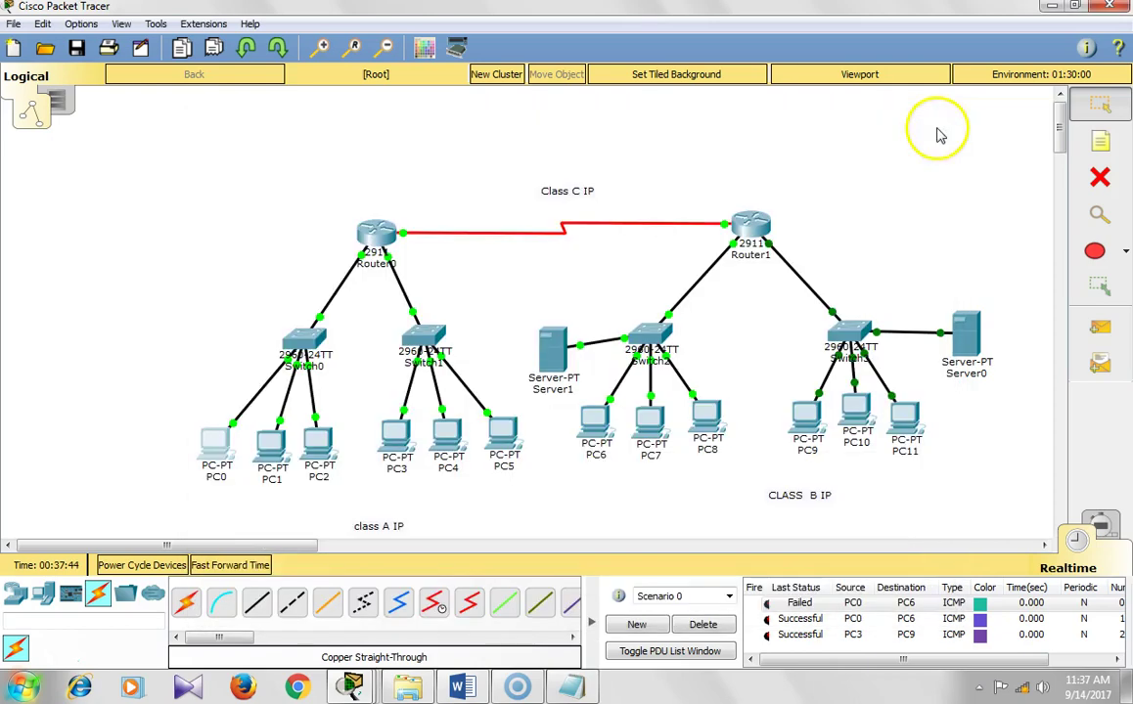
- Switch PC3's IPv4 configuration from static to DHCP and close its window
{"action": "left_click", "coordinate": [392, 443]}
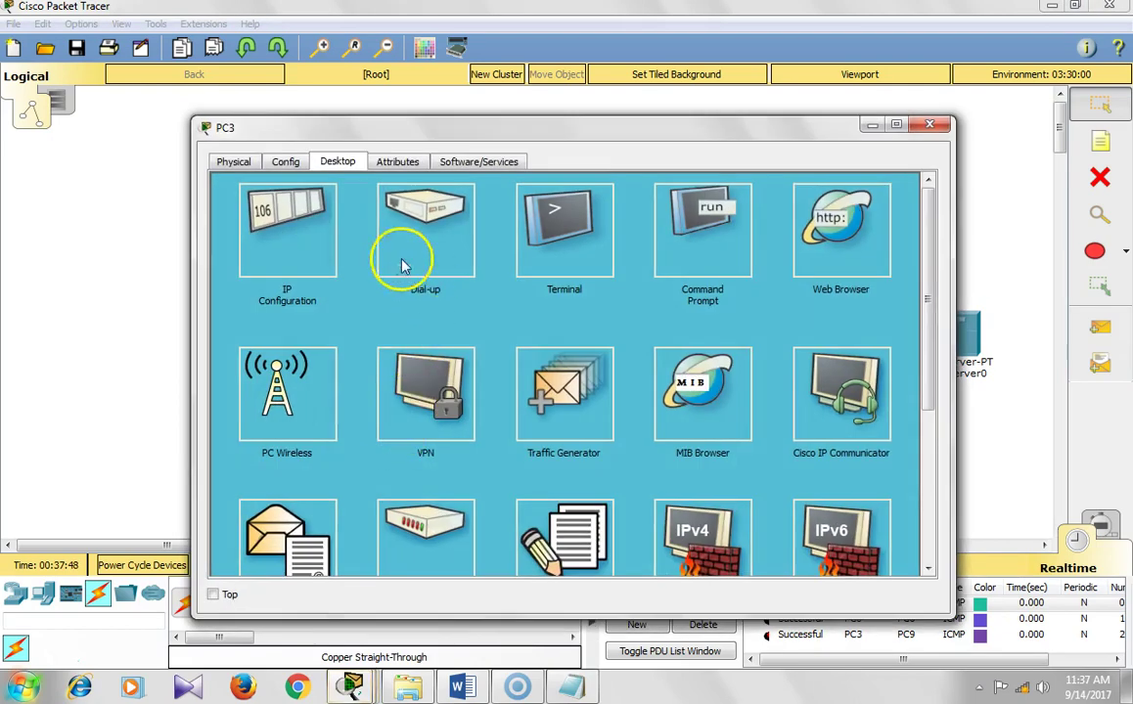
{"action": "left_click", "coordinate": [301, 246]}
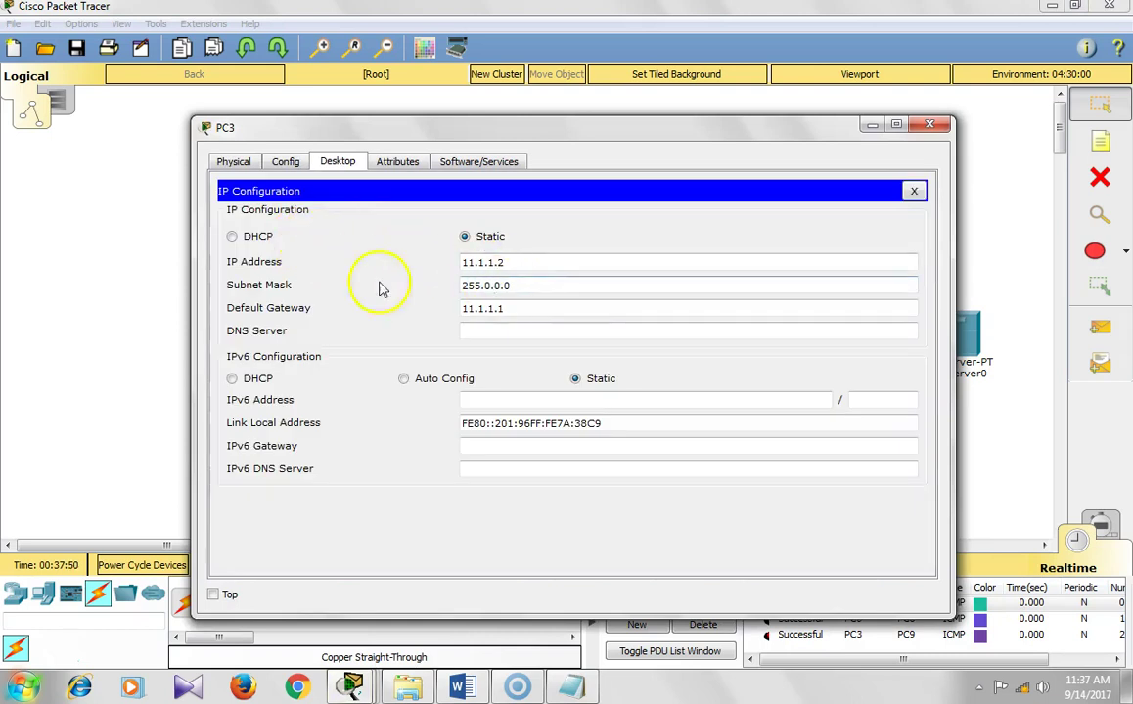
{"action": "left_click", "coordinate": [233, 236]}
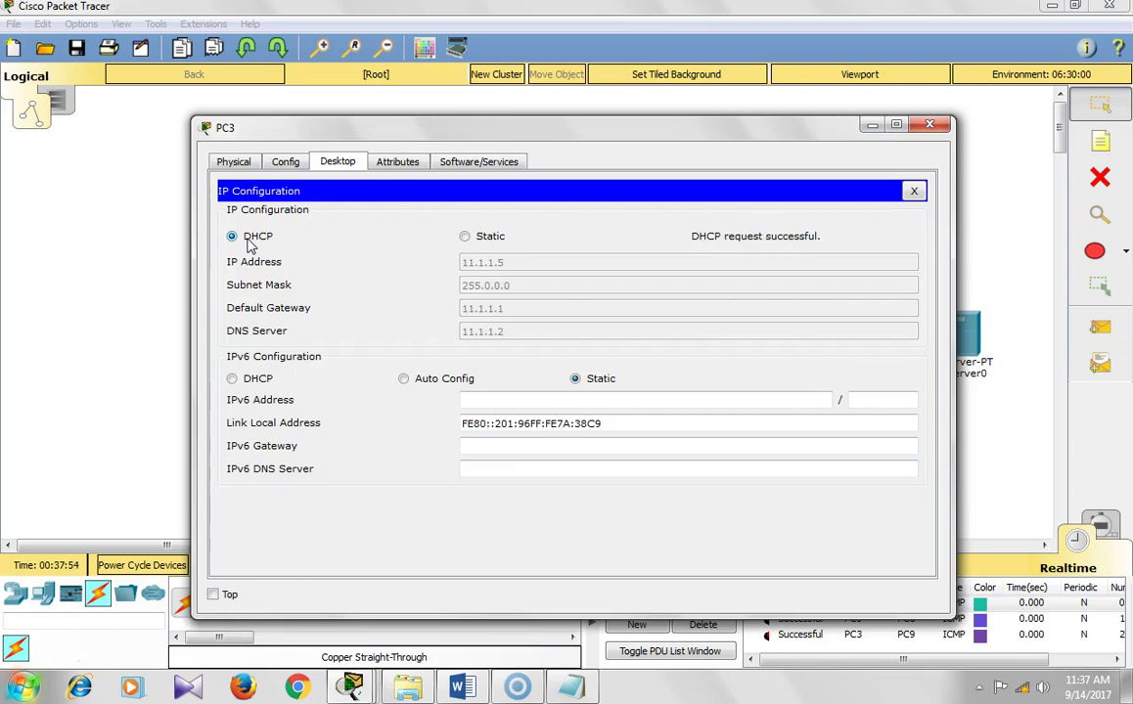
{"action": "left_click", "coordinate": [939, 125]}
- Switch PC4's IPv4 configuration from static to DHCP and close its window
{"action": "left_click", "coordinate": [445, 440]}
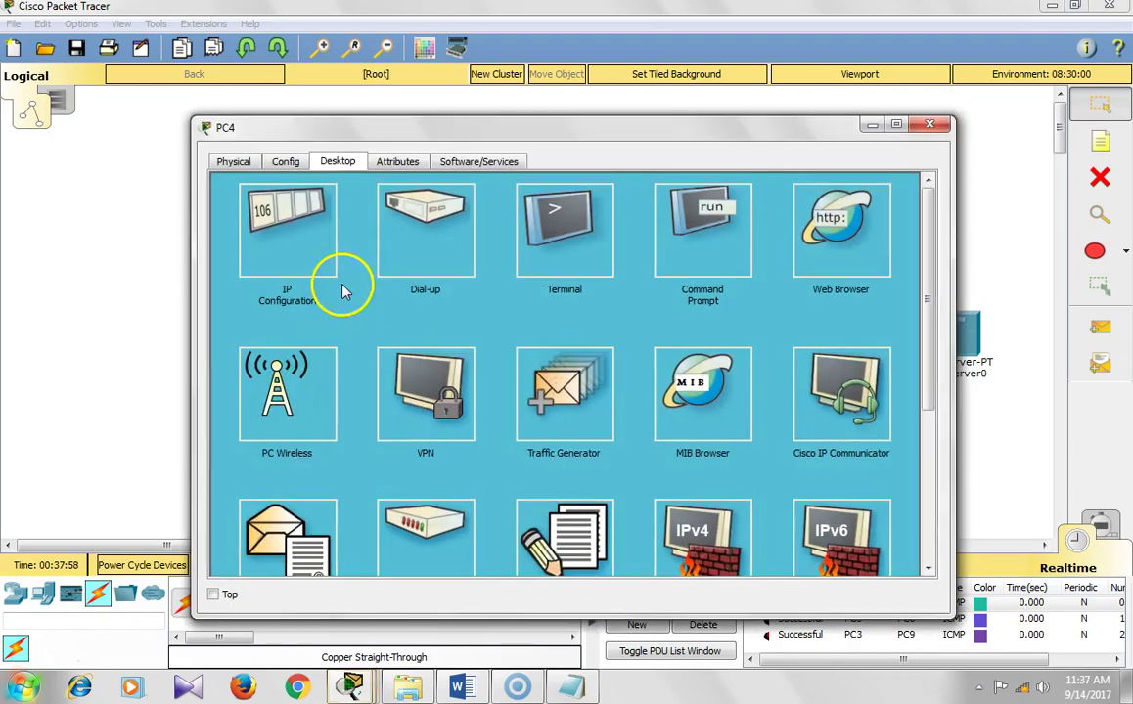
{"action": "left_click", "coordinate": [343, 289]}
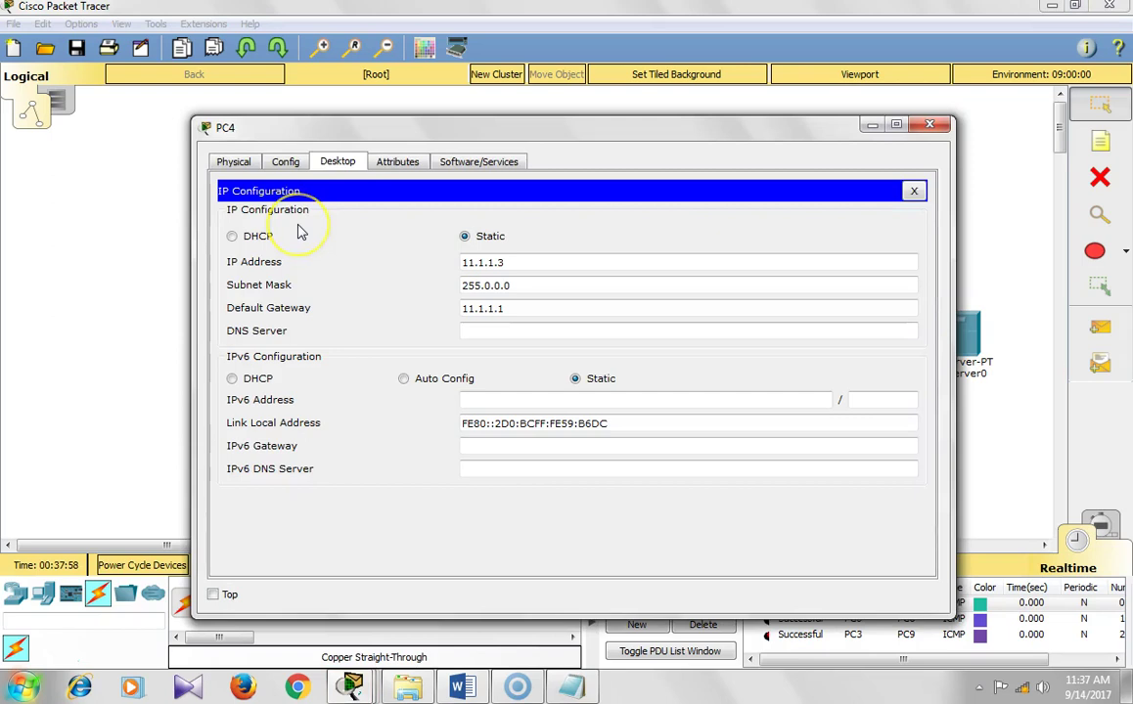
{"action": "left_click", "coordinate": [234, 238]}
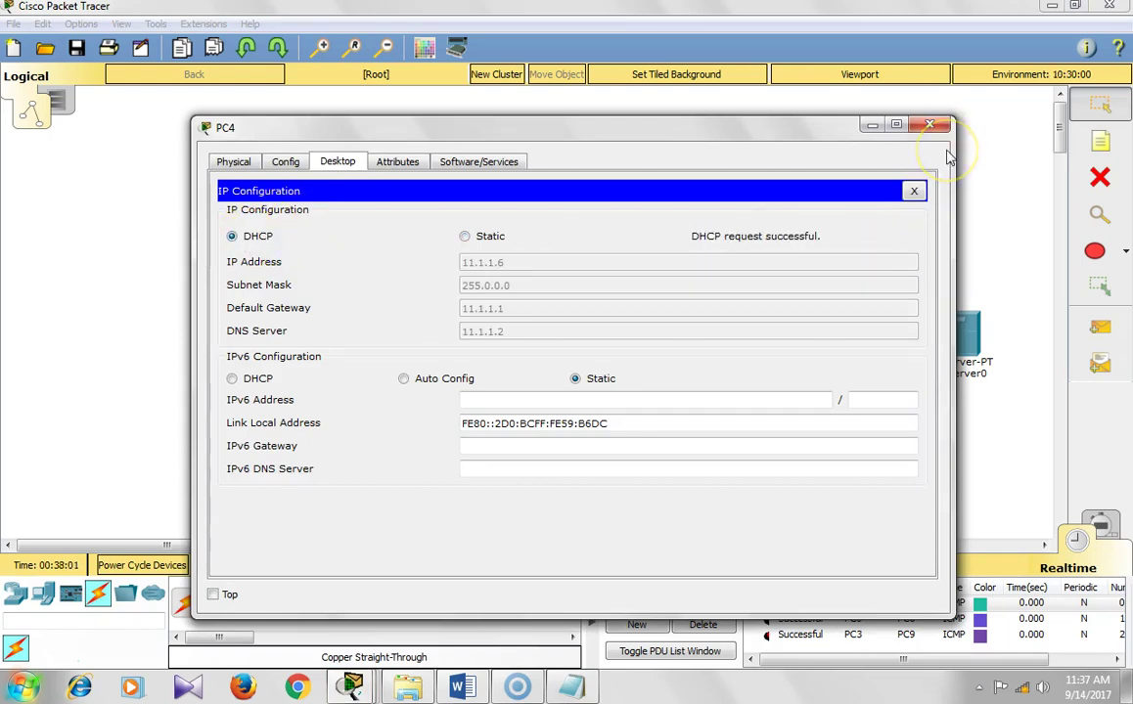
{"action": "left_click", "coordinate": [930, 124]}
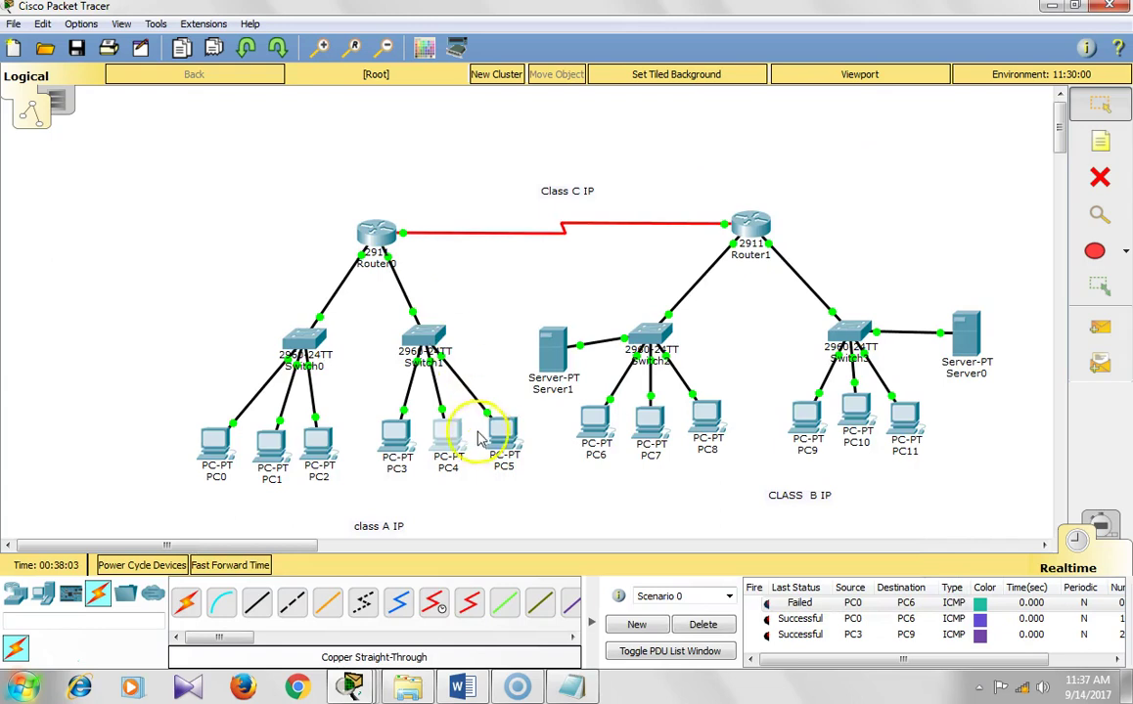
- Switch PC5's IPv4 configuration from static to DHCP and close its window
{"action": "left_click", "coordinate": [506, 442]}
{"action": "left_click", "coordinate": [283, 233]}
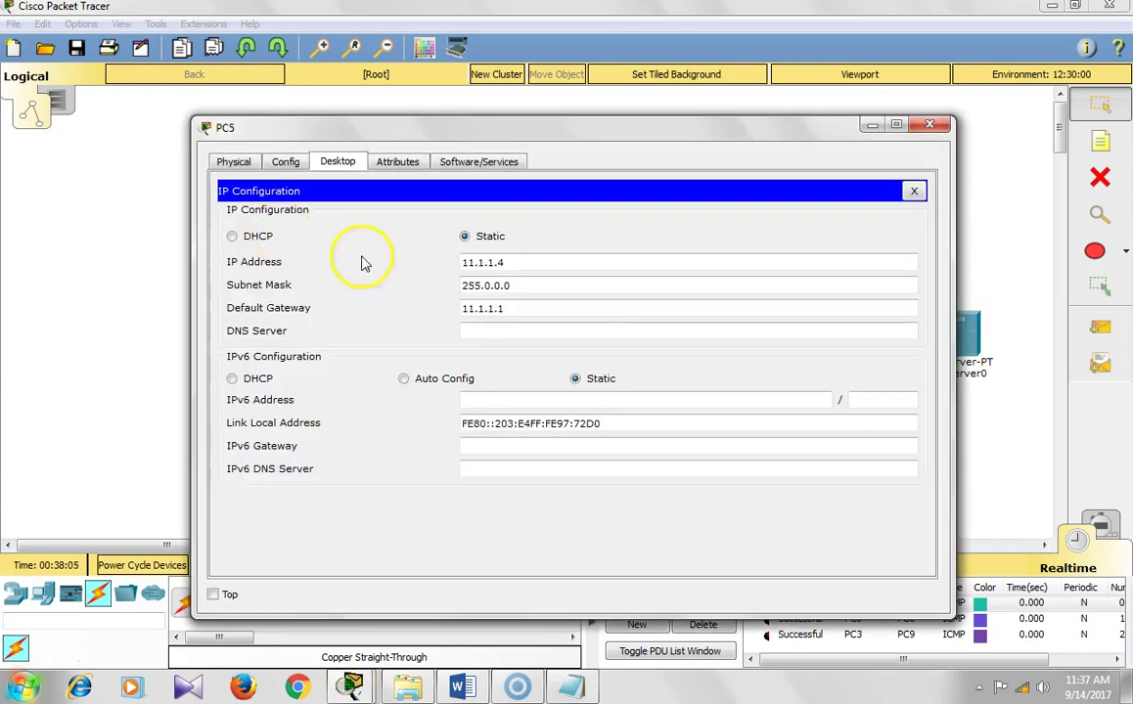
{"action": "left_click", "coordinate": [275, 239]}
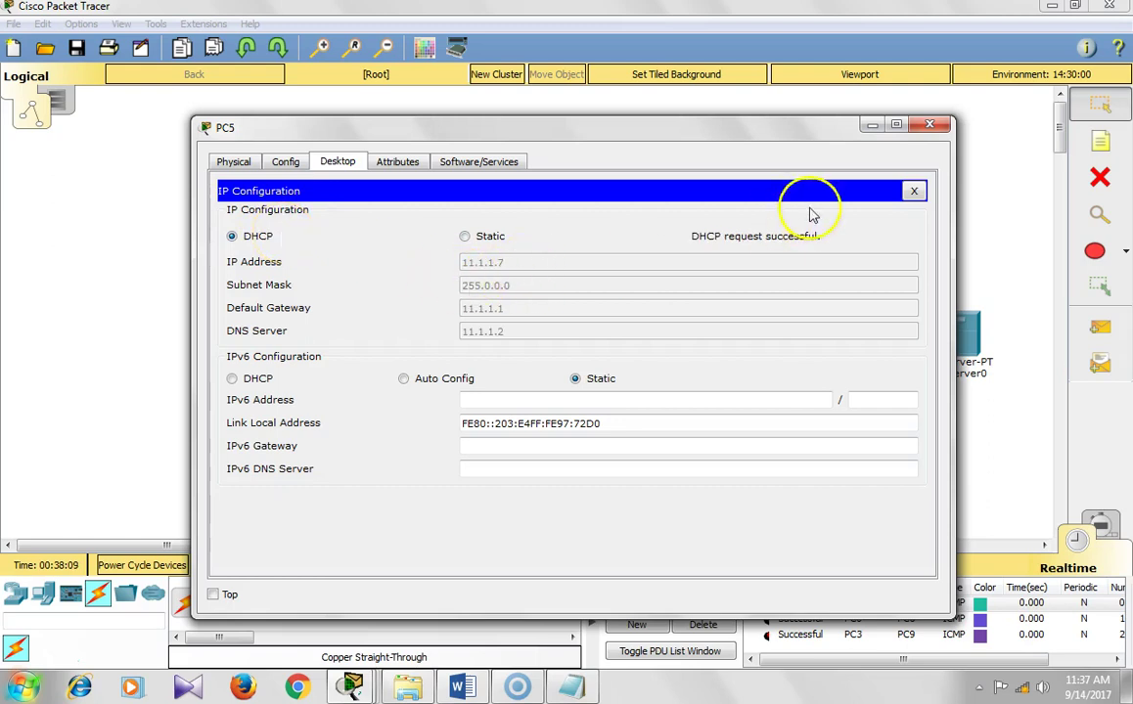
{"action": "left_click", "coordinate": [930, 128]}
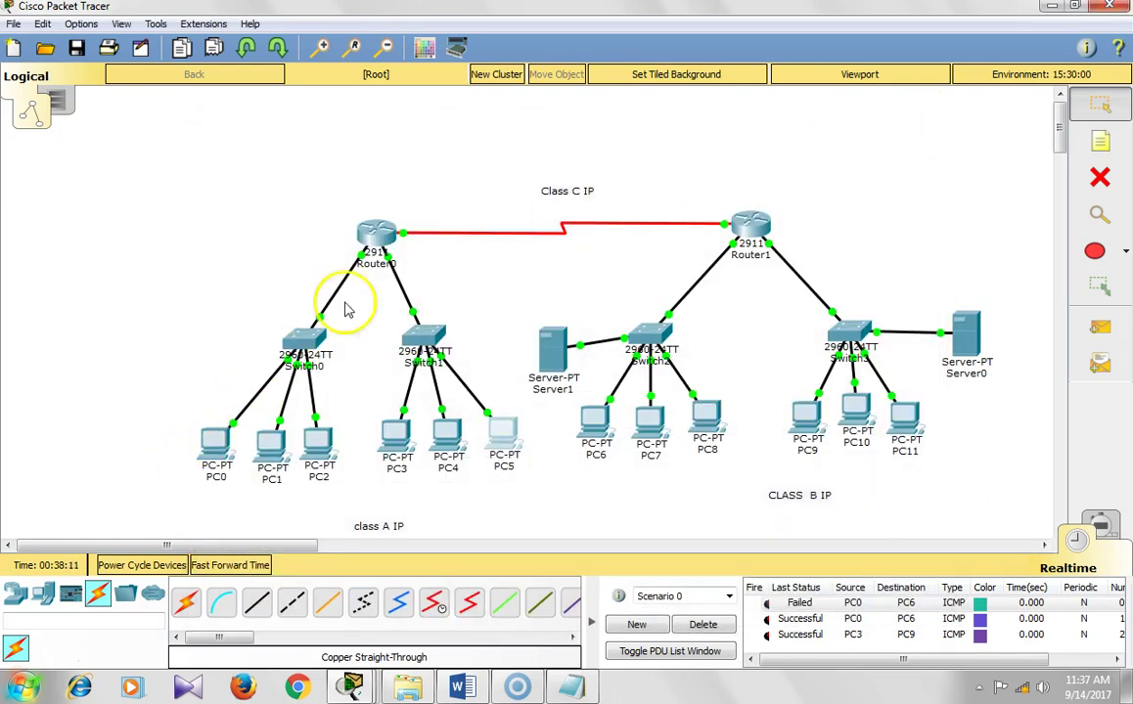
- Switch PC1's IPv4 configuration from static to DHCP and close its window
{"action": "left_click", "coordinate": [269, 445]}
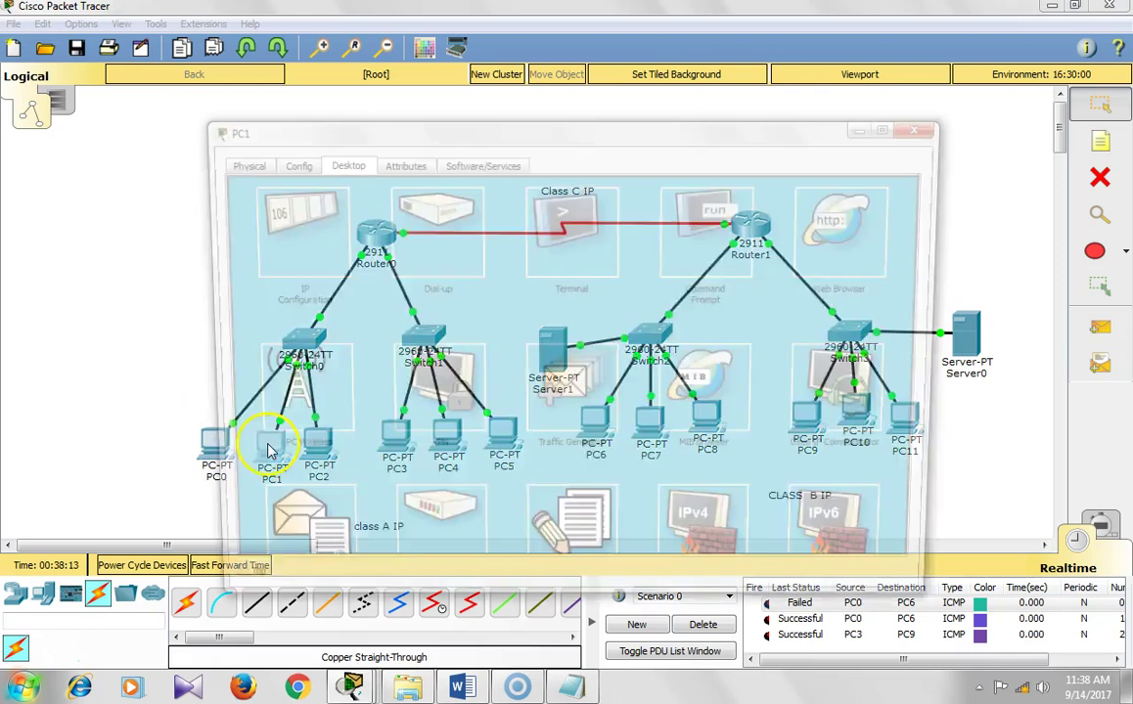
{"action": "left_click", "coordinate": [324, 225]}
{"action": "left_click", "coordinate": [274, 238]}
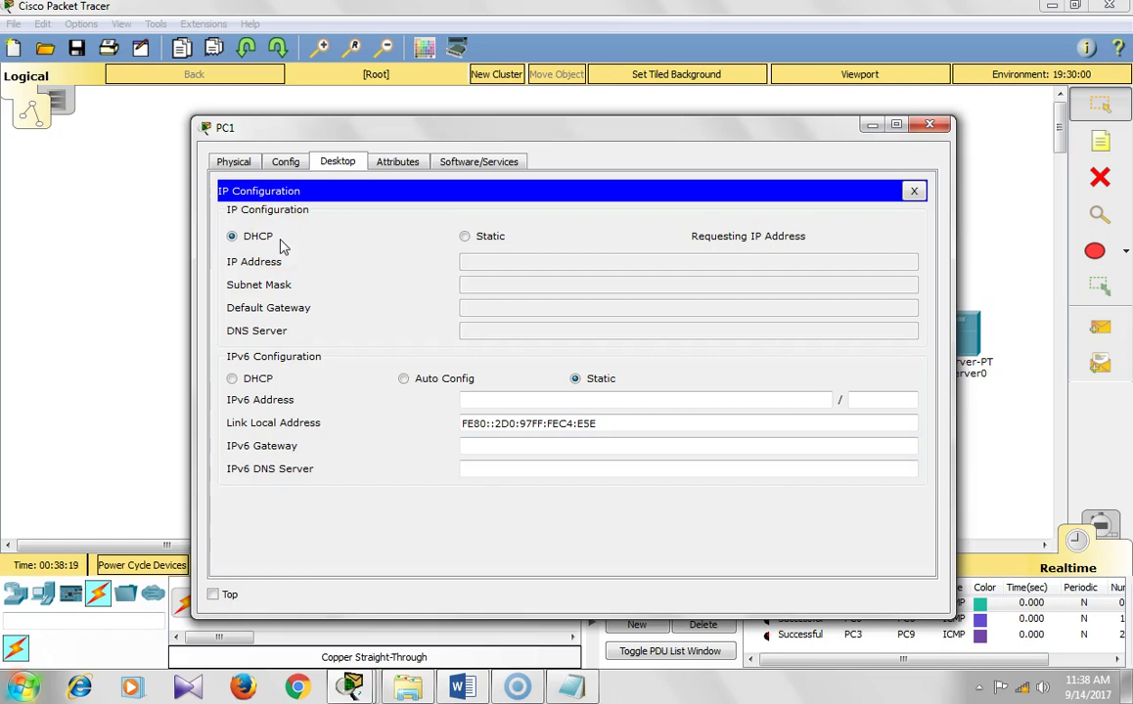
{"action": "left_click", "coordinate": [931, 125]}
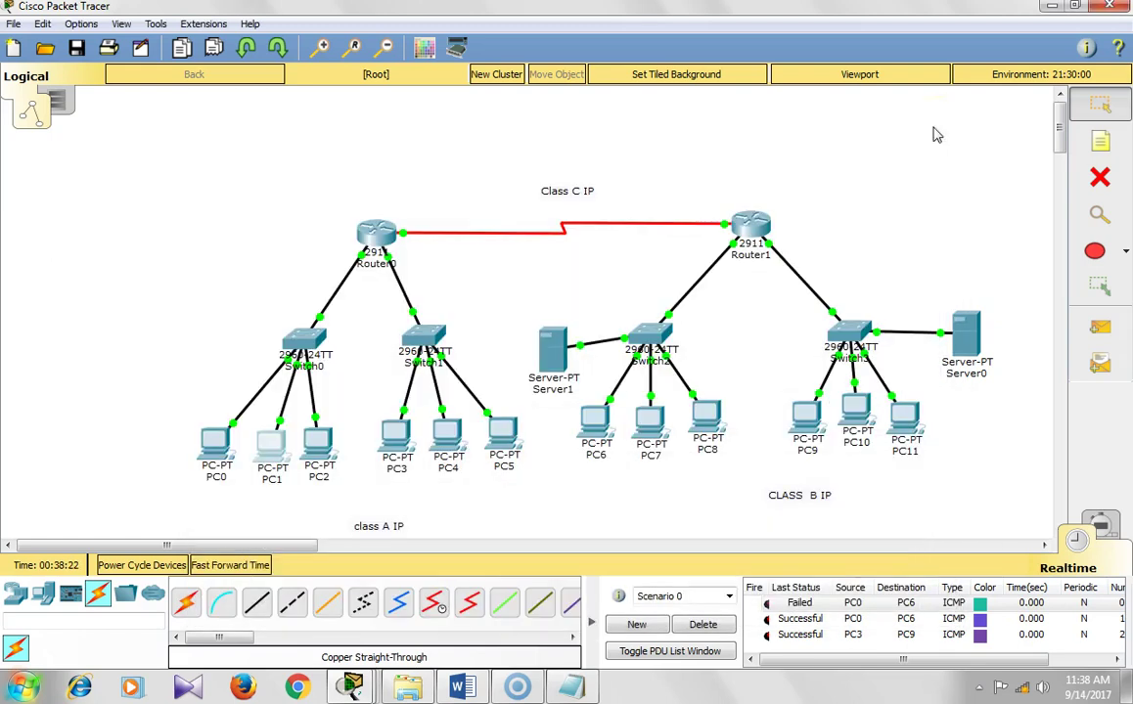
- Switch PC2's IPv4 configuration from static to DHCP and close its window
{"action": "left_click", "coordinate": [312, 446]}
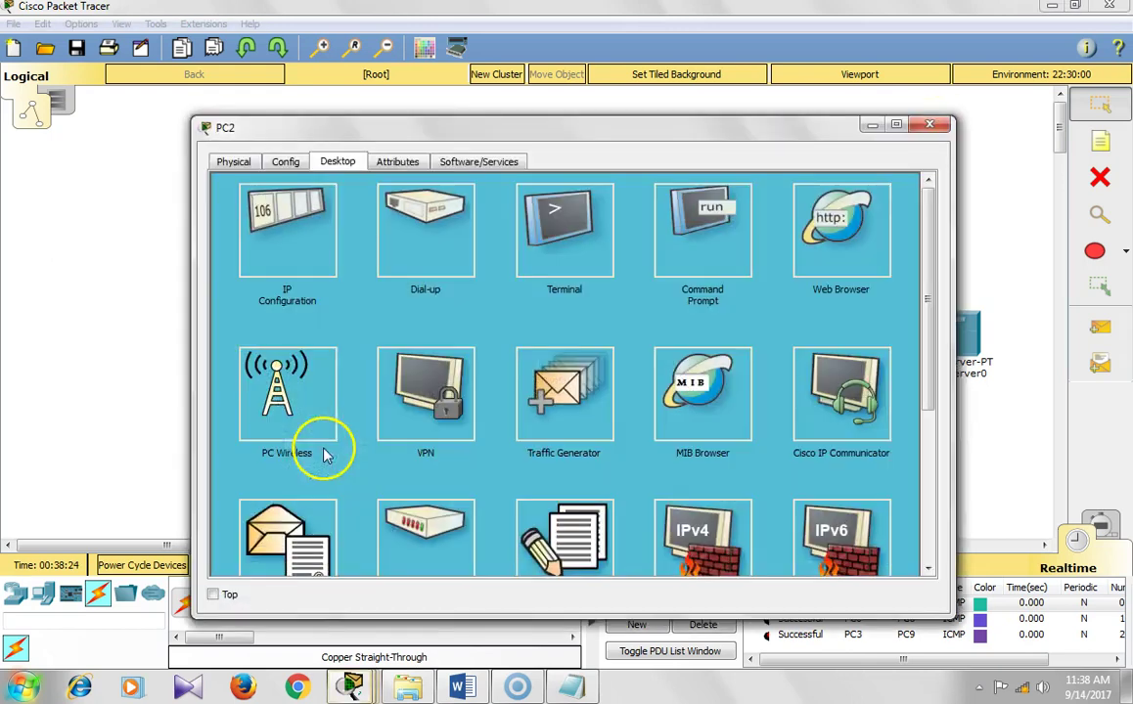
{"action": "left_click", "coordinate": [278, 205]}
{"action": "left_click", "coordinate": [266, 236]}
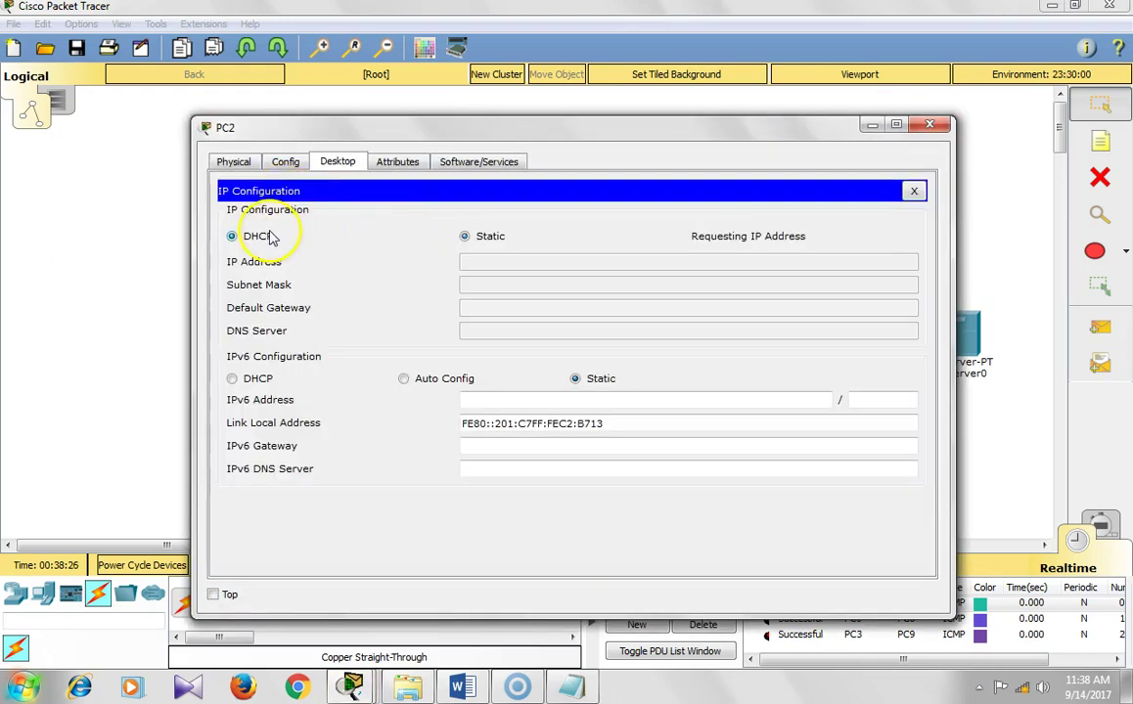
{"action": "left_click", "coordinate": [929, 126]}
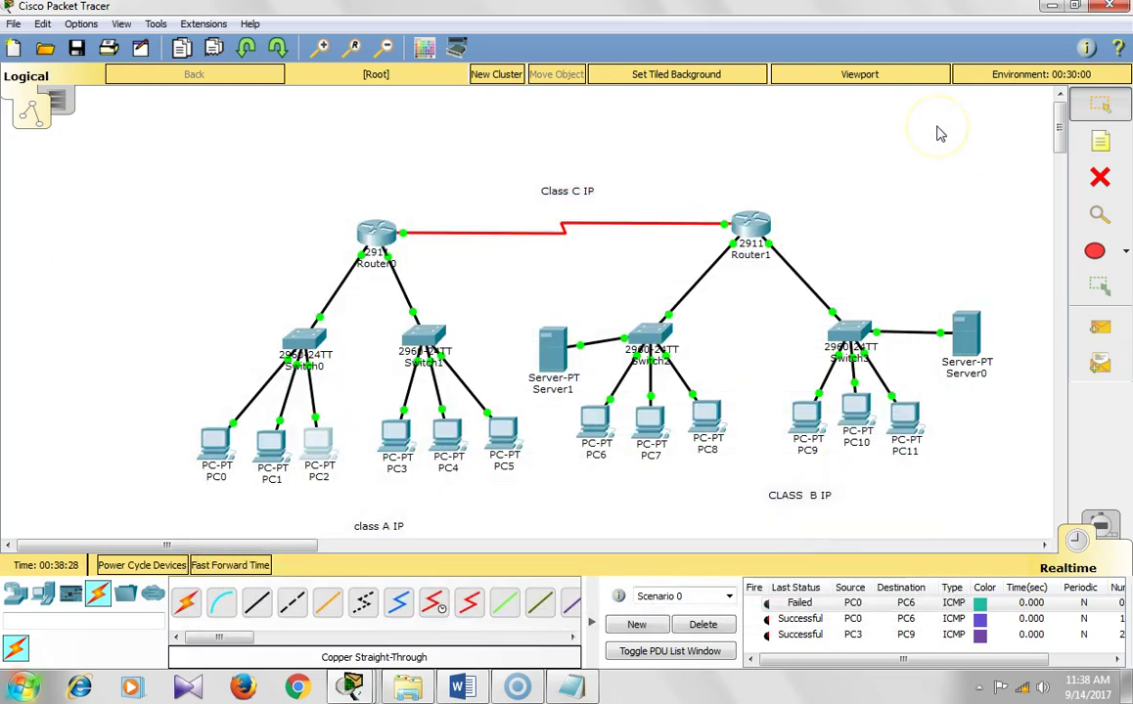
- Reopen Router0's command line and review the entered DHCP exclusions, default routers, networks and DNS servers of the nsm pool
{"action": "left_click", "coordinate": [390, 239]}
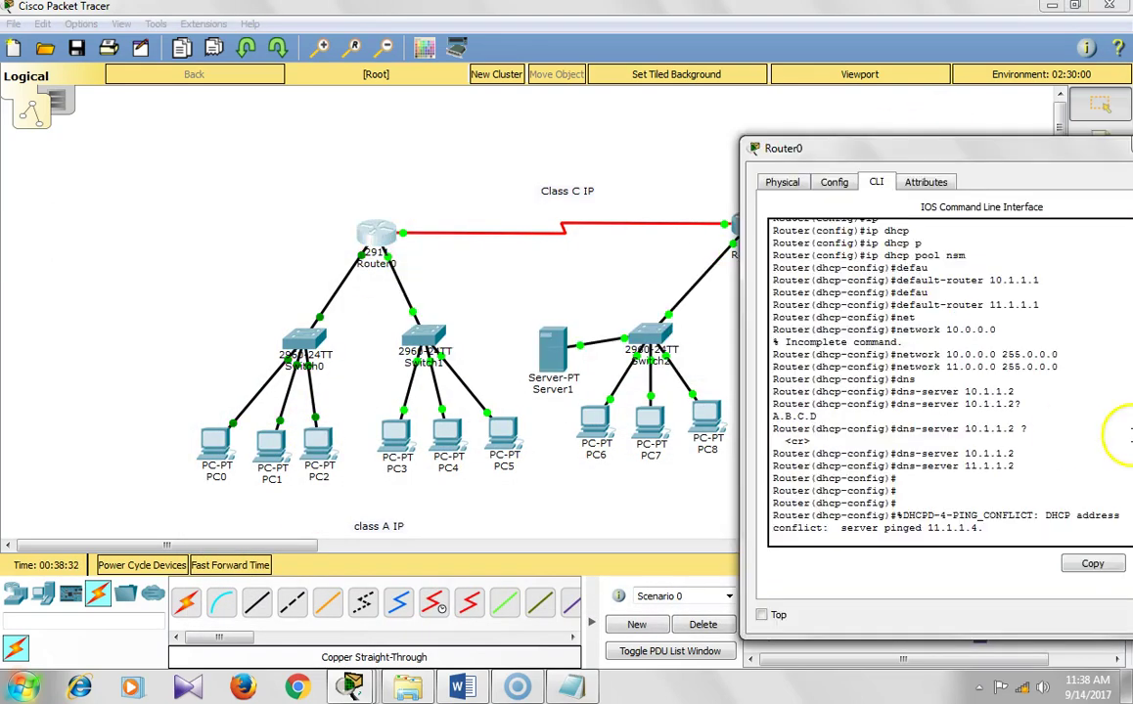
{"action": "left_click_drag", "start_coordinate": [996, 159], "coordinate": [608, 73]}
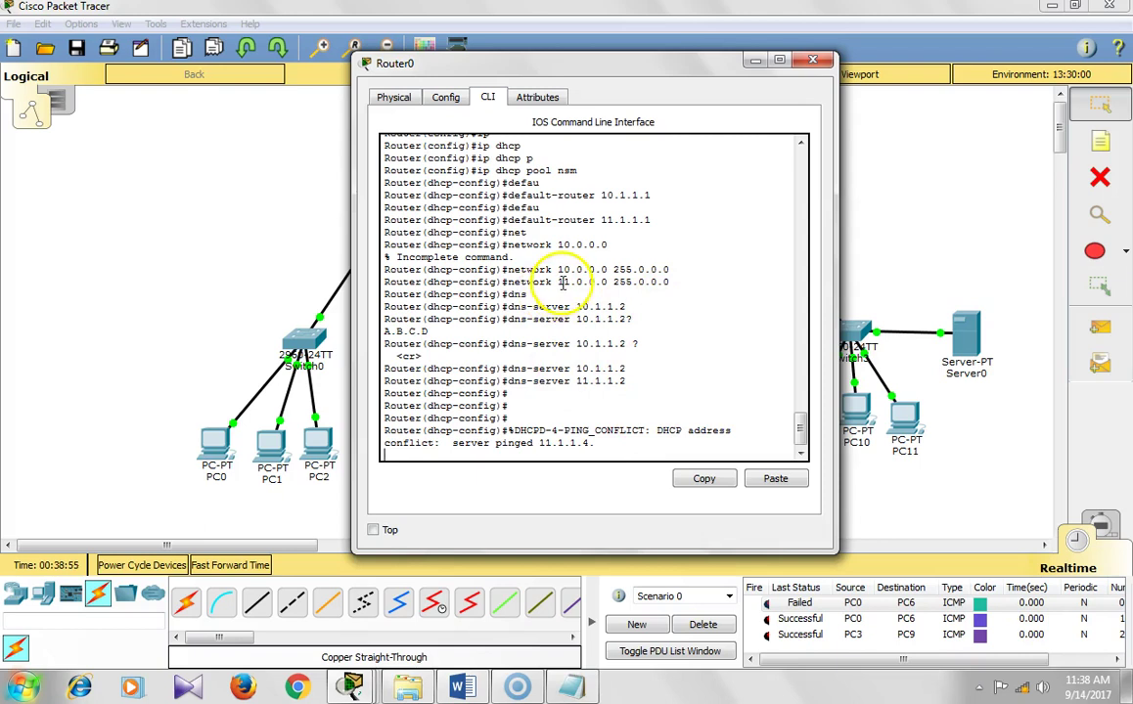
{"action": "scroll", "coordinate": [563, 201], "scroll_direction": "up", "scroll_amount": 3}
{"action": "scroll", "coordinate": [582, 209], "scroll_direction": "up", "scroll_amount": 2}
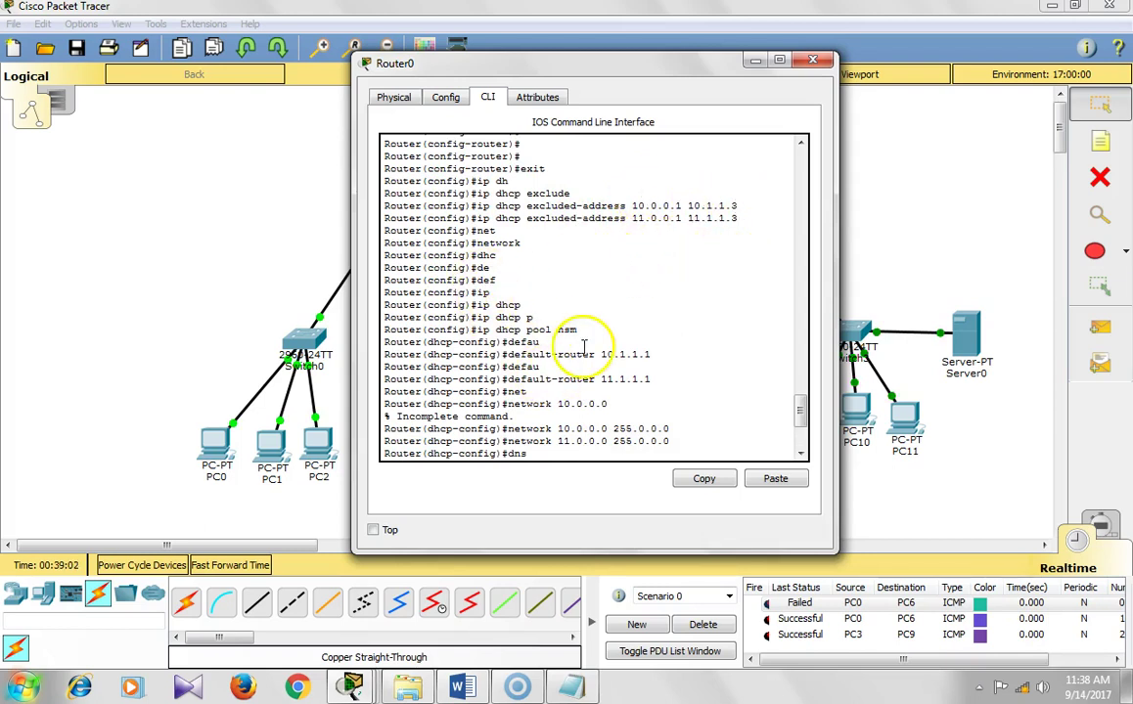
{"action": "scroll", "coordinate": [529, 333], "scroll_direction": "down", "scroll_amount": 3}
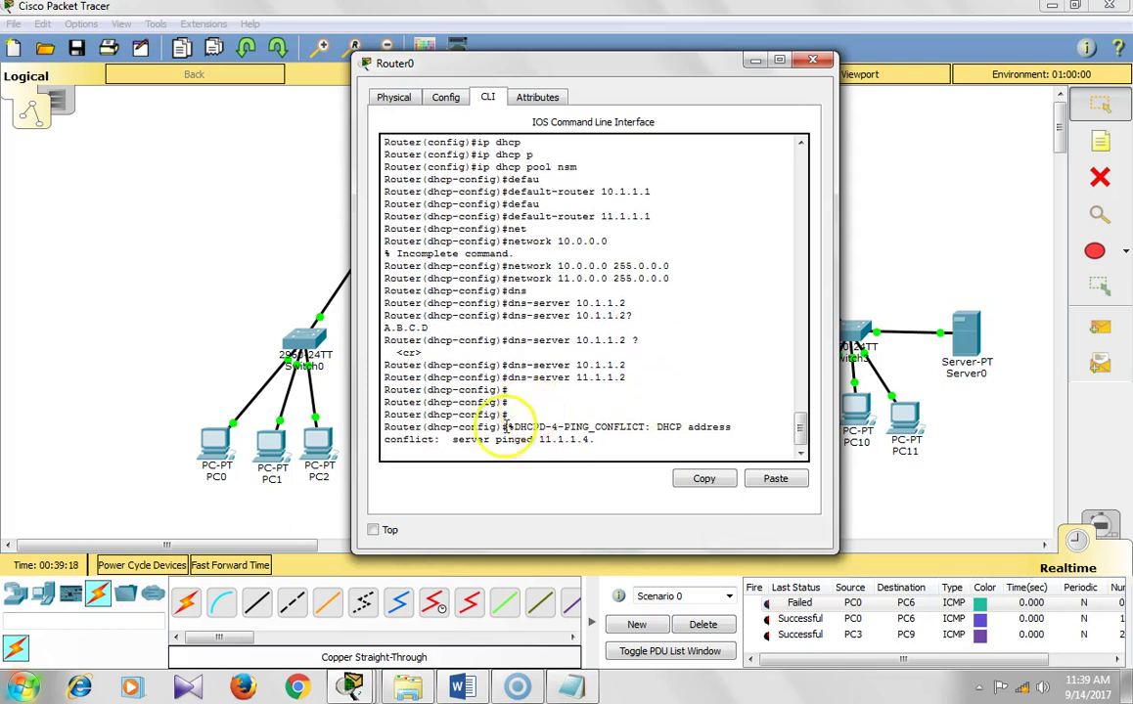
{"action": "key", "text": "Return"}
{"action": "key", "text": "Return"}
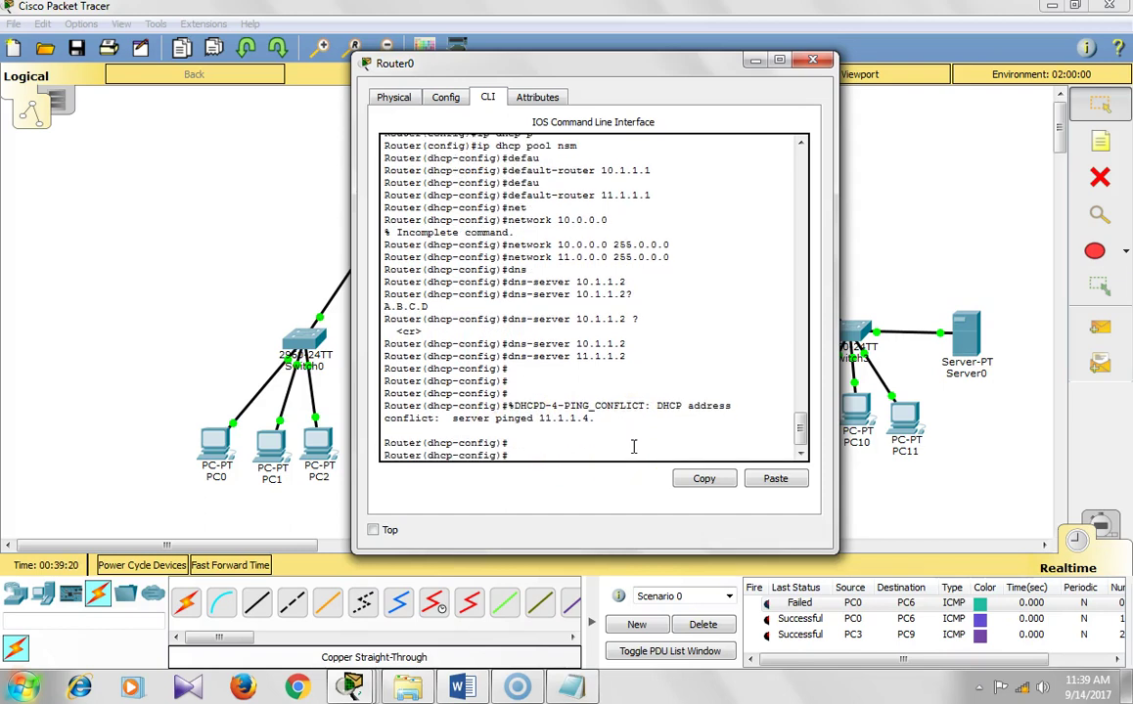
{"action": "key", "text": "Up"}
{"action": "key", "text": "Up"}
{"action": "key", "text": "Up"}
{"action": "key", "text": "Up"}
{"action": "key", "text": "Up"}
{"action": "key", "text": "Up"}
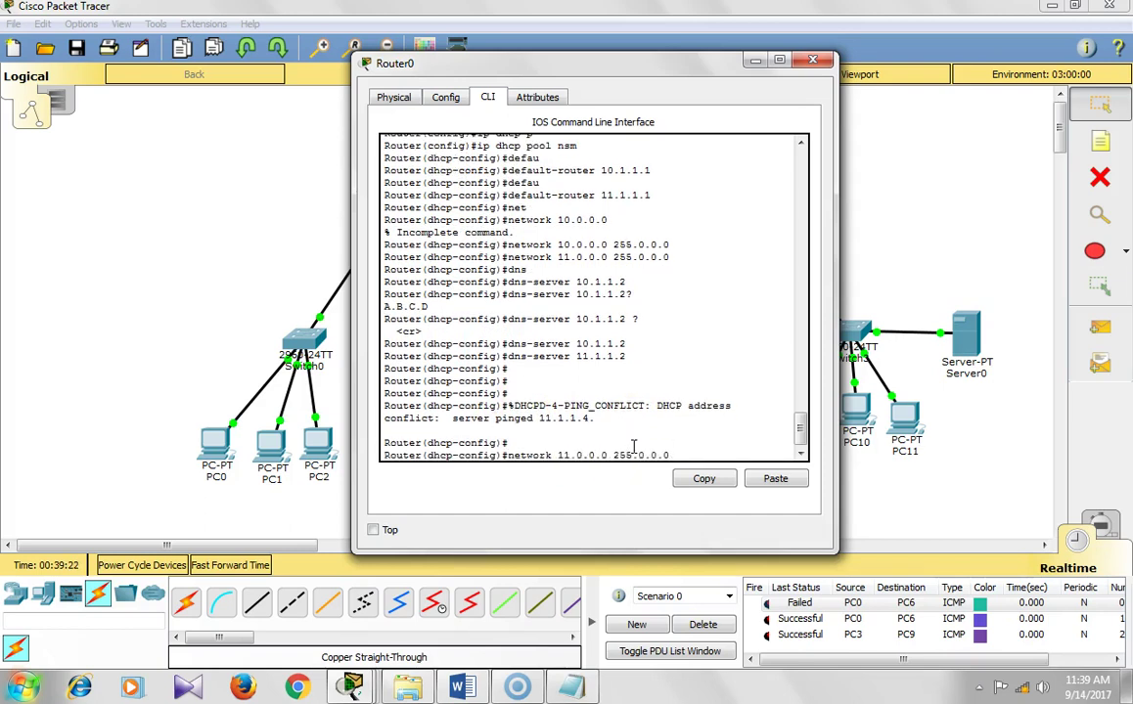
{"action": "key", "text": "BackSpace"}
{"action": "key", "text": "BackSpace"}
{"action": "key", "text": "BackSpace"}
{"action": "key", "text": "BackSpace"}
{"action": "key", "text": "BackSpace"}
{"action": "key", "text": "BackSpace"}
{"action": "key", "text": "BackSpace"}
{"action": "key", "text": "BackSpace"}
{"action": "key", "text": "BackSpace"}
{"action": "key", "text": "BackSpace"}
{"action": "key", "text": "BackSpace"}
{"action": "key", "text": "BackSpace"}
{"action": "key", "text": "BackSpace"}
{"action": "key", "text": "BackSpace"}
{"action": "key", "text": "BackSpace"}
{"action": "key", "text": "BackSpace"}
{"action": "key", "text": "BackSpace"}
{"action": "key", "text": "BackSpace"}
{"action": "key", "text": "BackSpace"}
{"action": "key", "text": "BackSpace"}
- Exit the current DHCP pool configuration and create a second DHCP pool named nsm1 on Router0
{"action": "type", "text": "exit"}
{"action": "key", "text": "Return"}
{"action": "key", "text": "Up"}
{"action": "key", "text": "Up"}
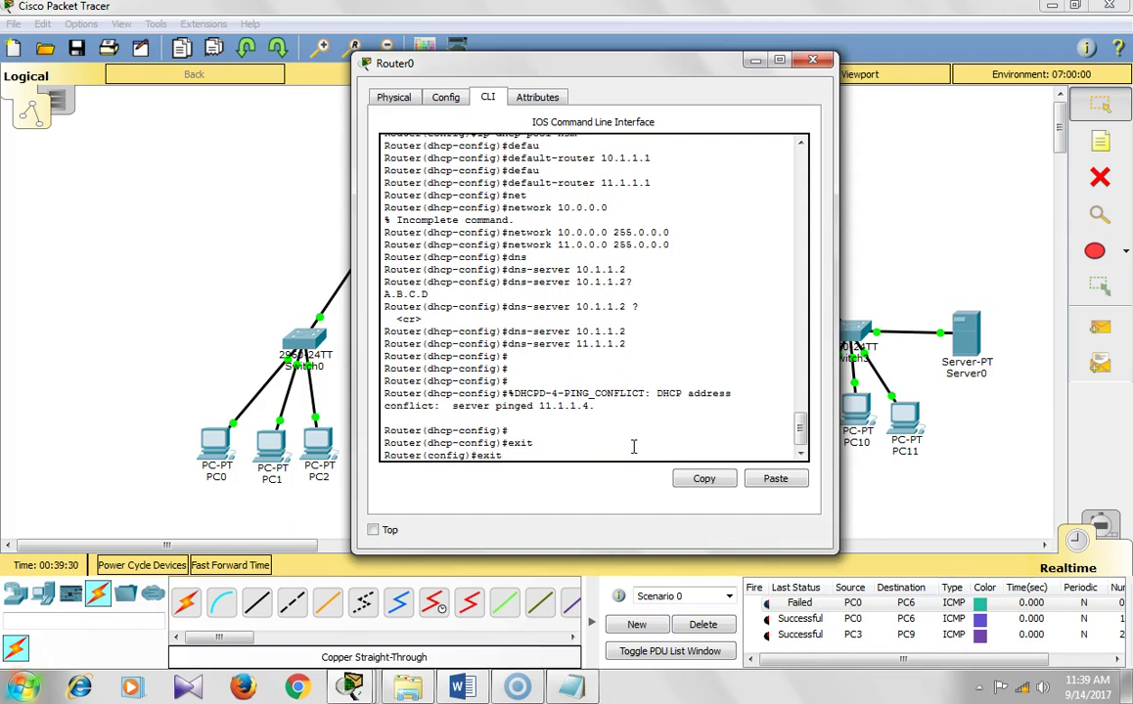
{"action": "key", "text": "Up"}
{"action": "key", "text": "Up"}
{"action": "key", "text": "Up"}
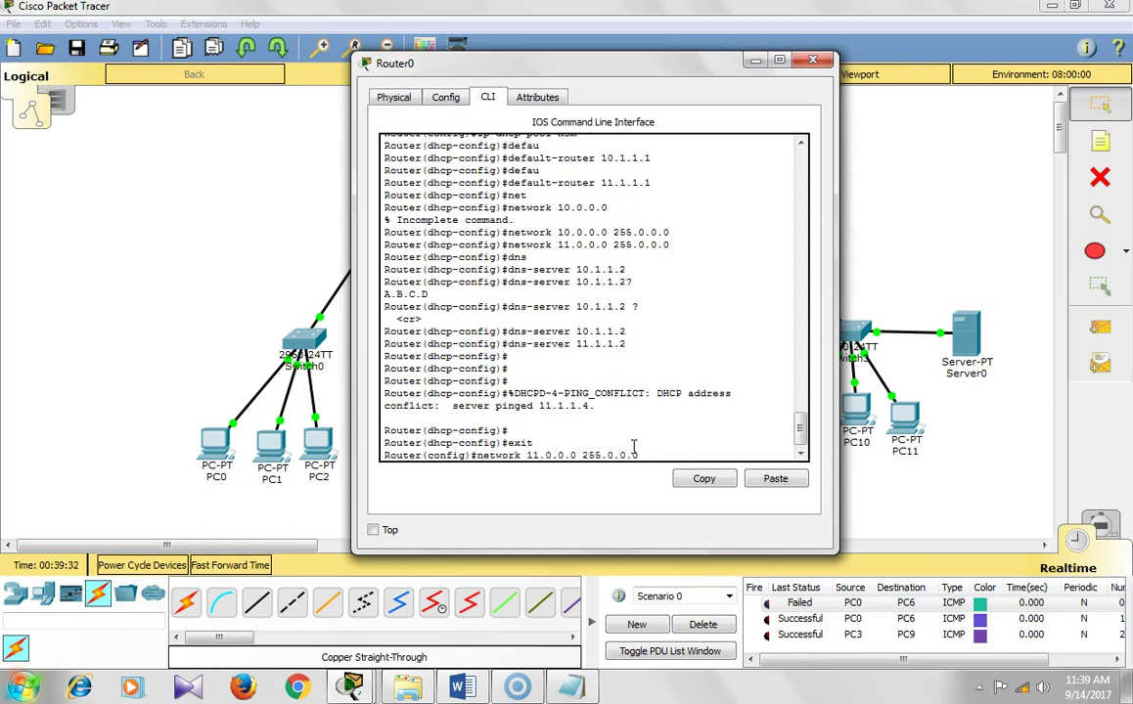
{"action": "key", "text": "Up"}
{"action": "key", "text": "Up"}
{"action": "key", "text": "Up"}
{"action": "key", "text": "Up"}
{"action": "key", "text": "Up"}
{"action": "key", "text": "Up"}
{"action": "key", "text": "Up"}
{"action": "key", "text": "Up"}
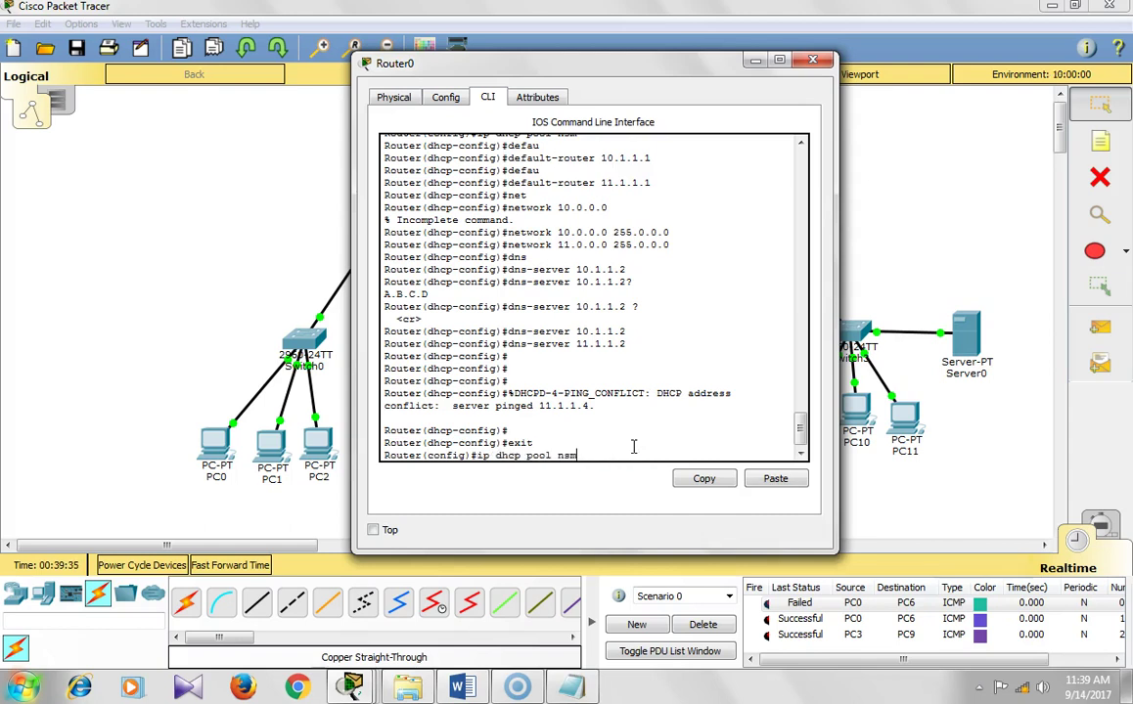
{"action": "key", "text": "Return"}
- Assign network 10.0.0.0 with mask 255.0.0.0 to the nsm1 DHCP pool
{"action": "key", "text": "Up"}
{"action": "key", "text": "Up"}
{"action": "key", "text": "Up"}
{"action": "key", "text": "Up"}
{"action": "key", "text": "Up"}
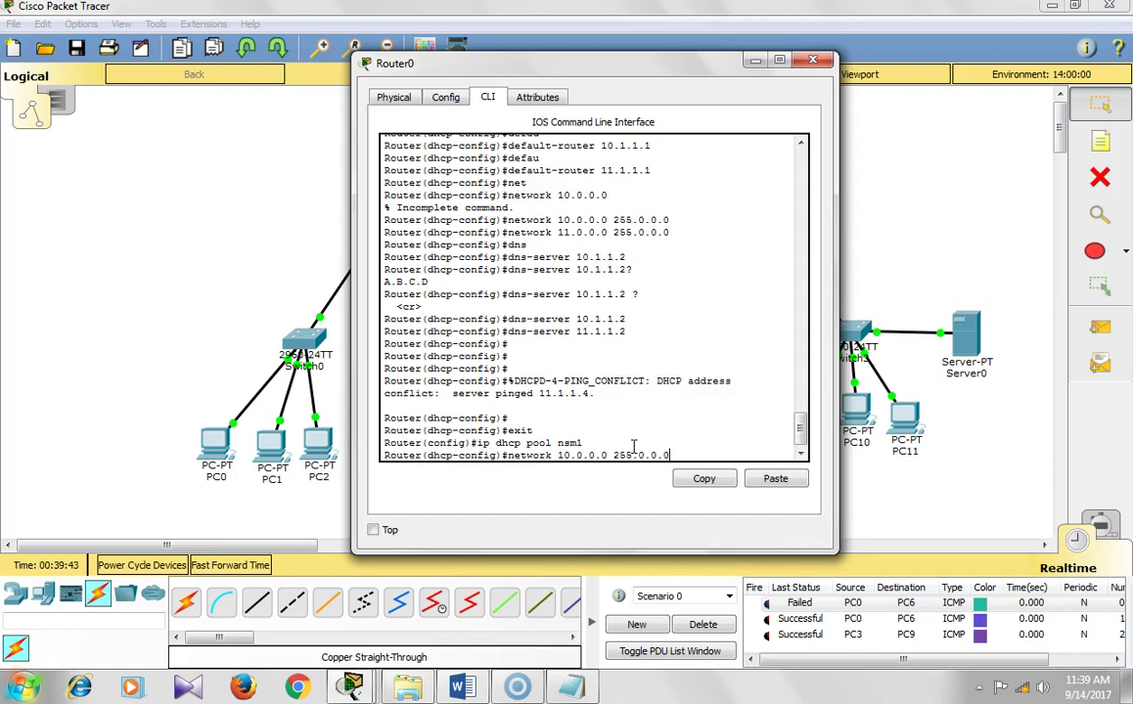
{"action": "key", "text": "Return"}
- Set 10.1.1.1 as the default router of the nsm1 DHCP pool
{"action": "key", "text": "Up"}
{"action": "key", "text": "Up"}
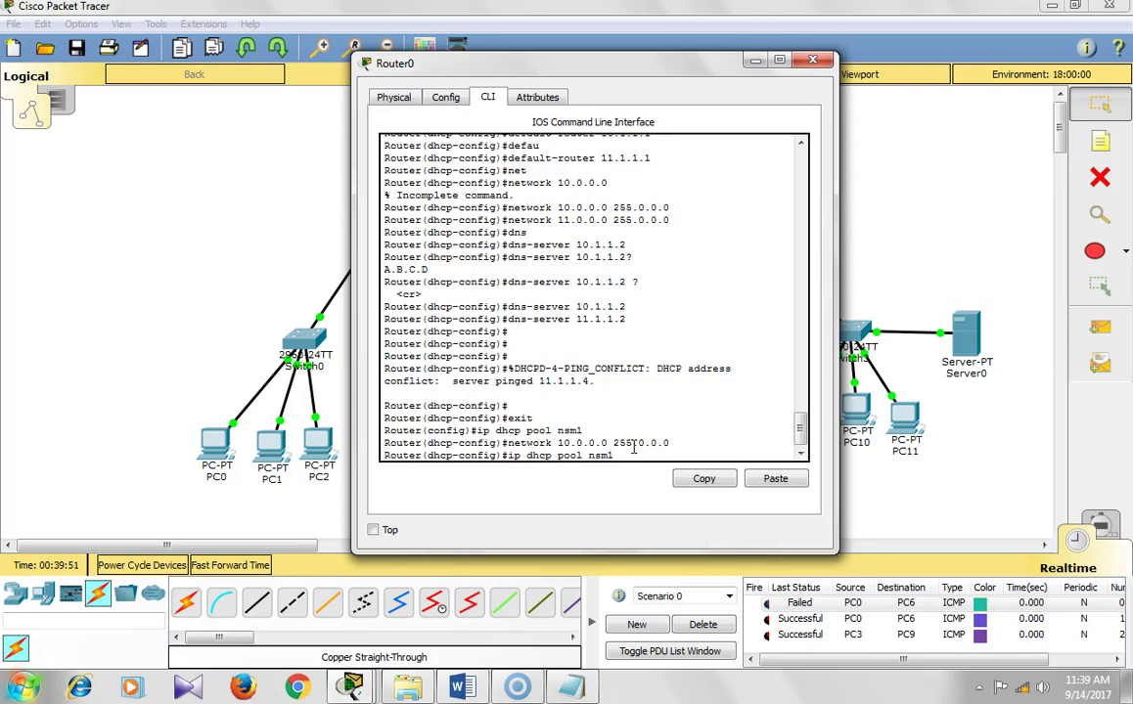
{"action": "key", "text": "Up"}
{"action": "key", "text": "Up"}
{"action": "key", "text": "Up"}
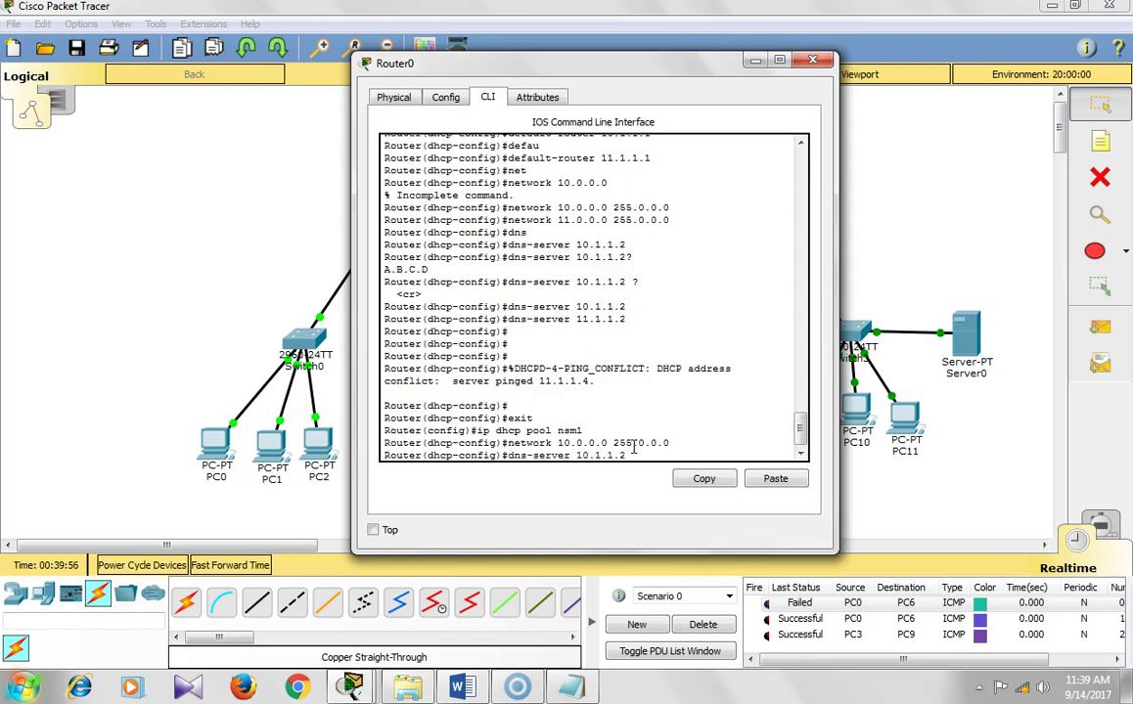
{"action": "key", "text": "Down"}
{"action": "key", "text": "Down"}
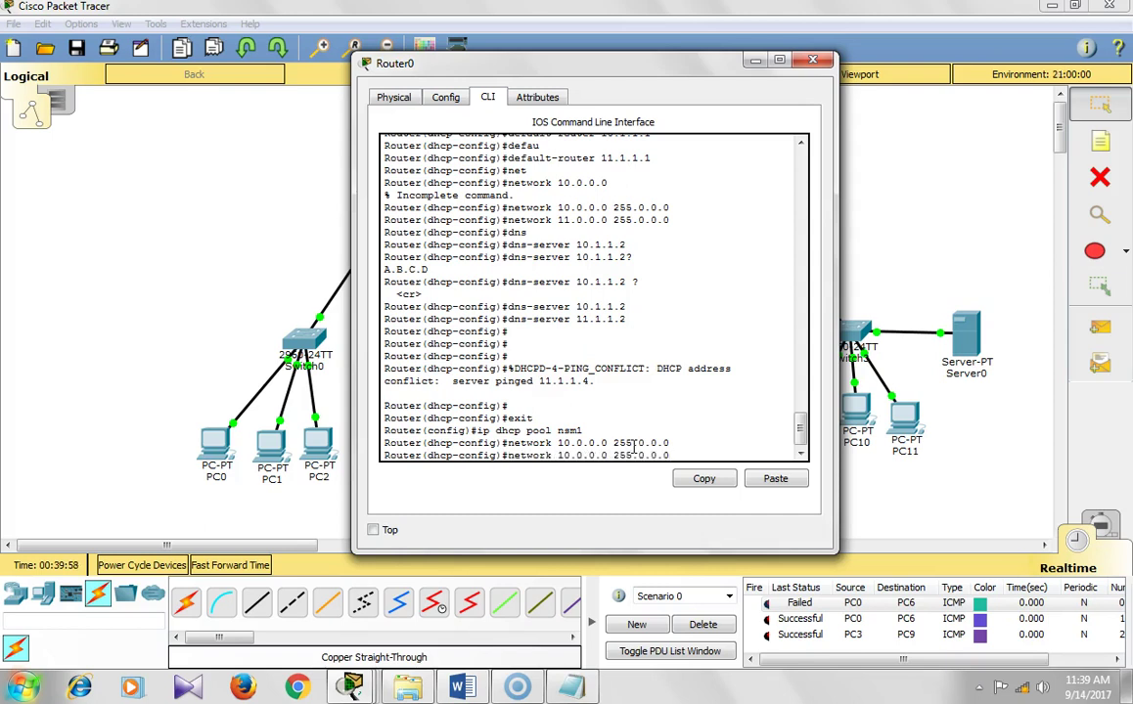
{"action": "key", "text": "Up"}
{"action": "key", "text": "Up"}
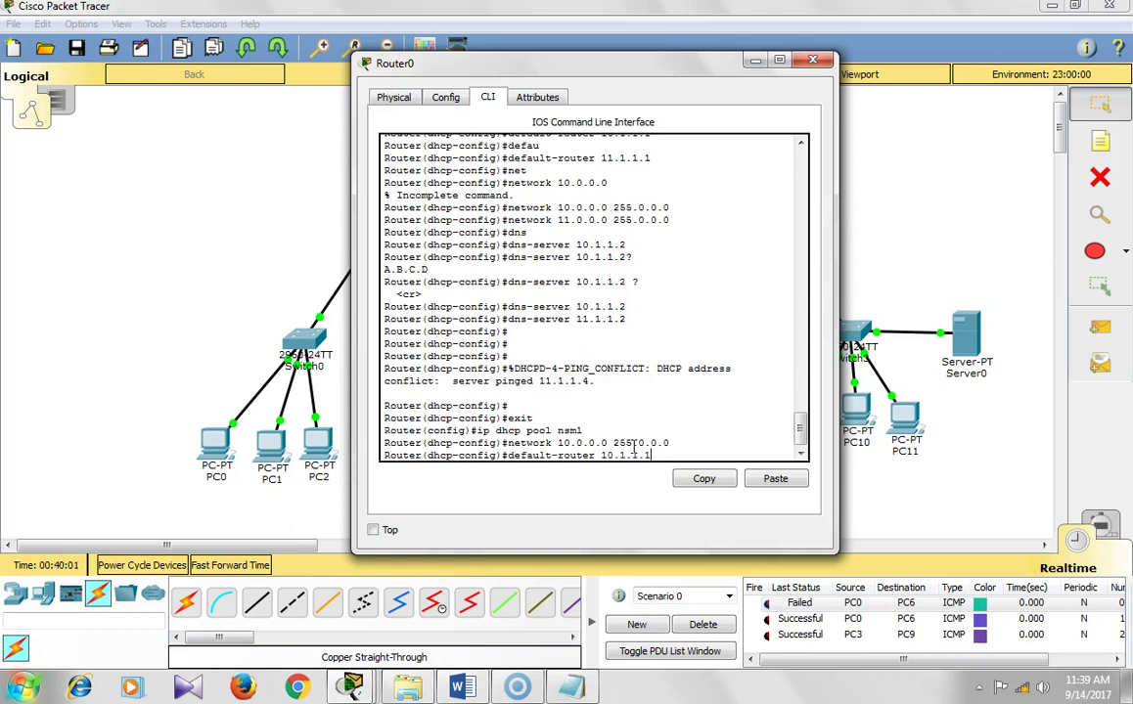
{"action": "key", "text": "Return"}
- Set 10.1.1.2 as the DNS server of the nsm1 DHCP pool and return to the topology
{"action": "key", "text": "Up"}
{"action": "key", "text": "Up"}
{"action": "key", "text": "Up"}
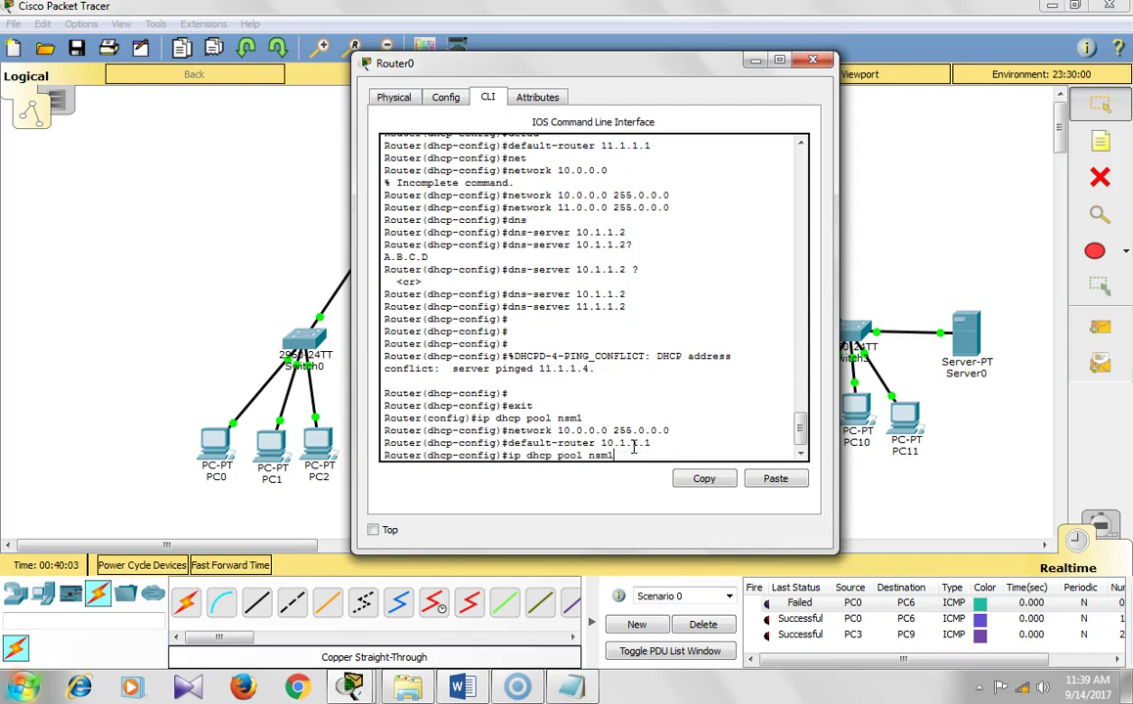
{"action": "key", "text": "Up"}
{"action": "key", "text": "Up"}
{"action": "key", "text": "Up"}
{"action": "key", "text": "Up"}
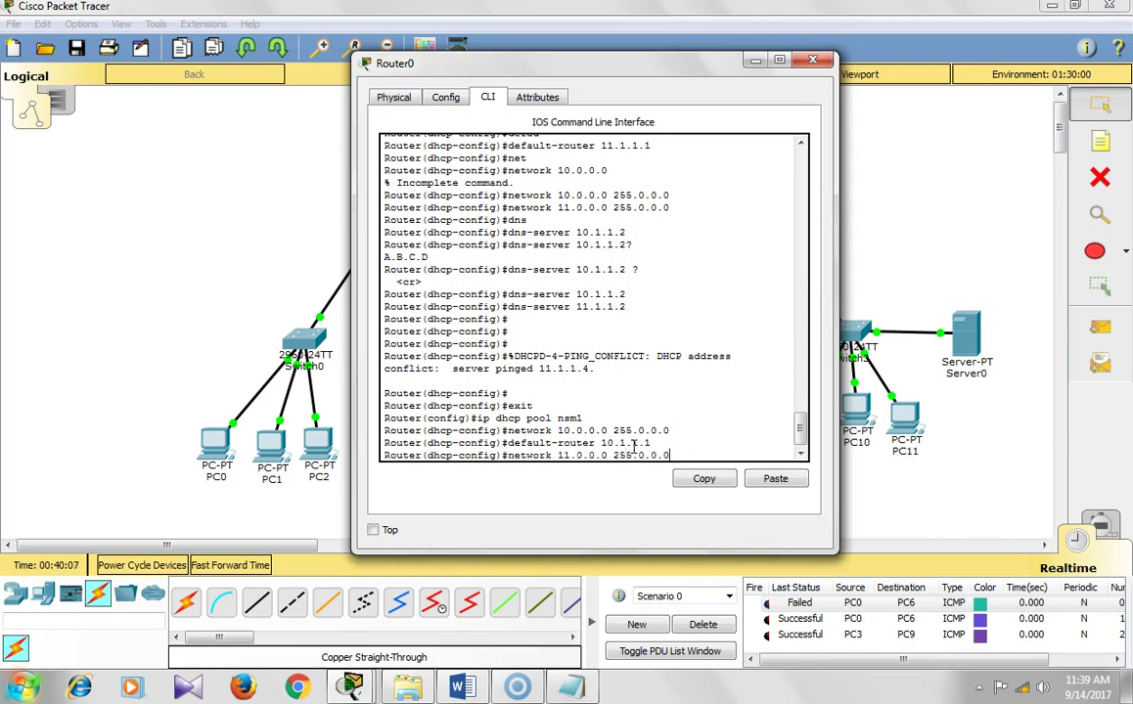
{"action": "key", "text": "Up"}
{"action": "key", "text": "Up"}
{"action": "key", "text": "Up"}
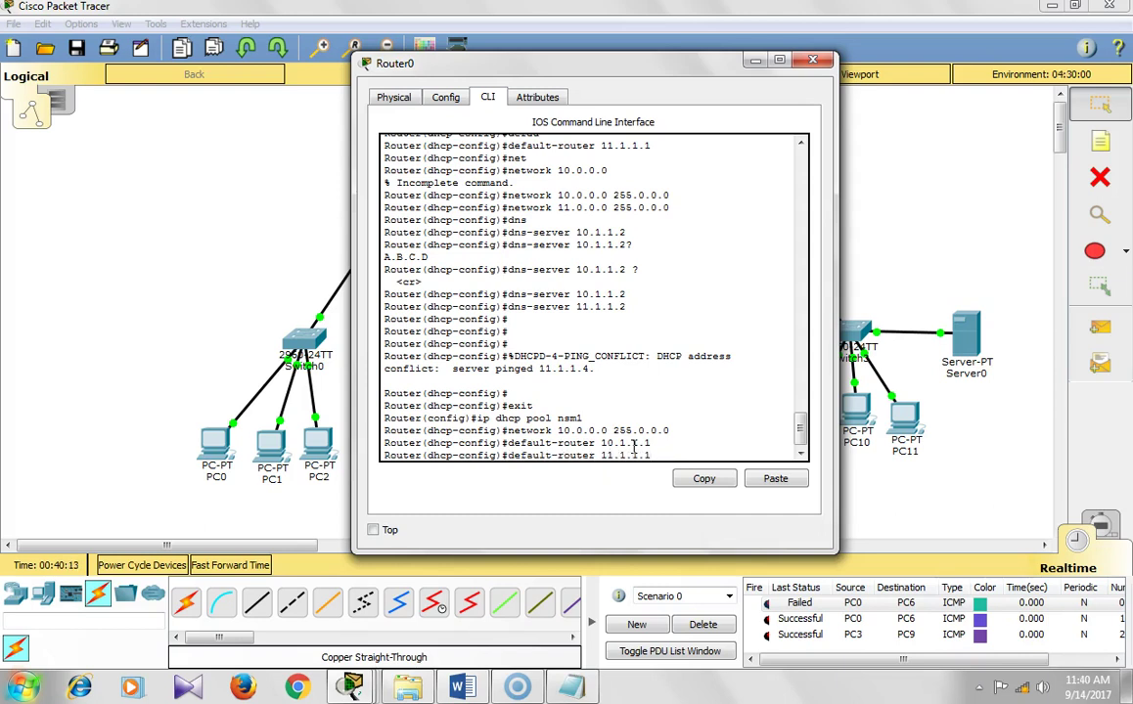
{"action": "key", "text": "Down"}
{"action": "key", "text": "Down"}
{"action": "key", "text": "Down"}
{"action": "key", "text": "Down"}
{"action": "key", "text": "Down"}
{"action": "key", "text": "Down"}
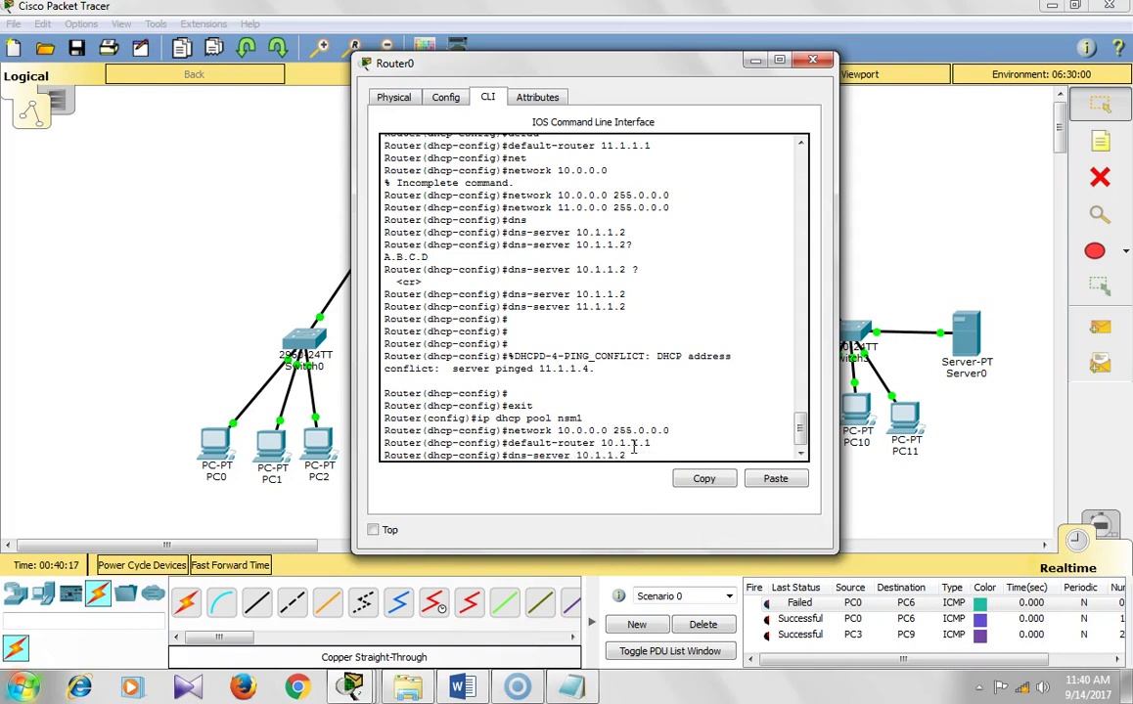
{"action": "key", "text": "Return"}
{"action": "key", "text": "Up"}
{"action": "key", "text": "Up"}
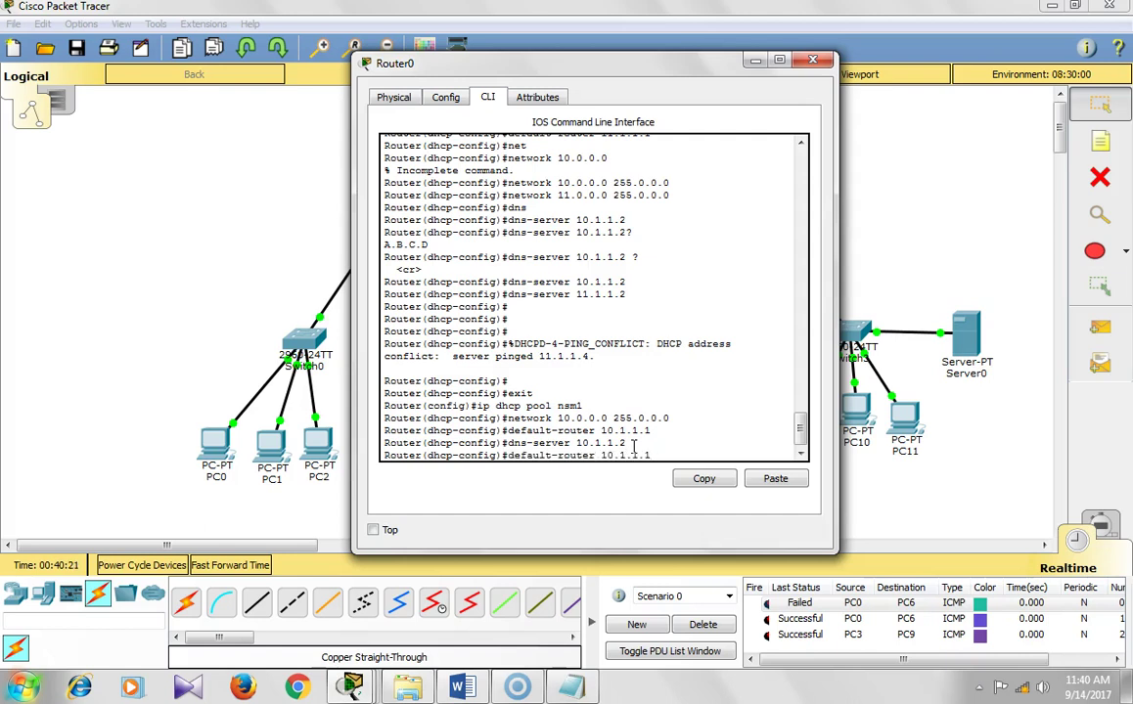
{"action": "left_click", "coordinate": [127, 431]}
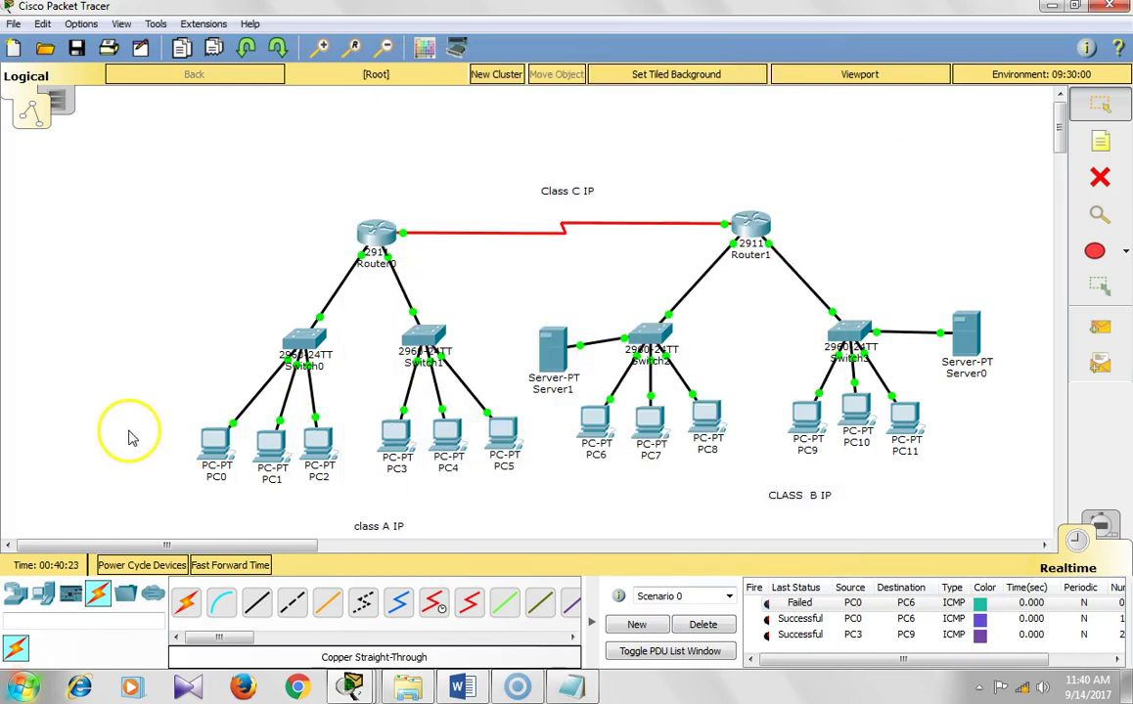
- Renew PC0's IPv4 address by switching it to static and back to DHCP, and close its window
{"action": "left_click", "coordinate": [215, 458]}
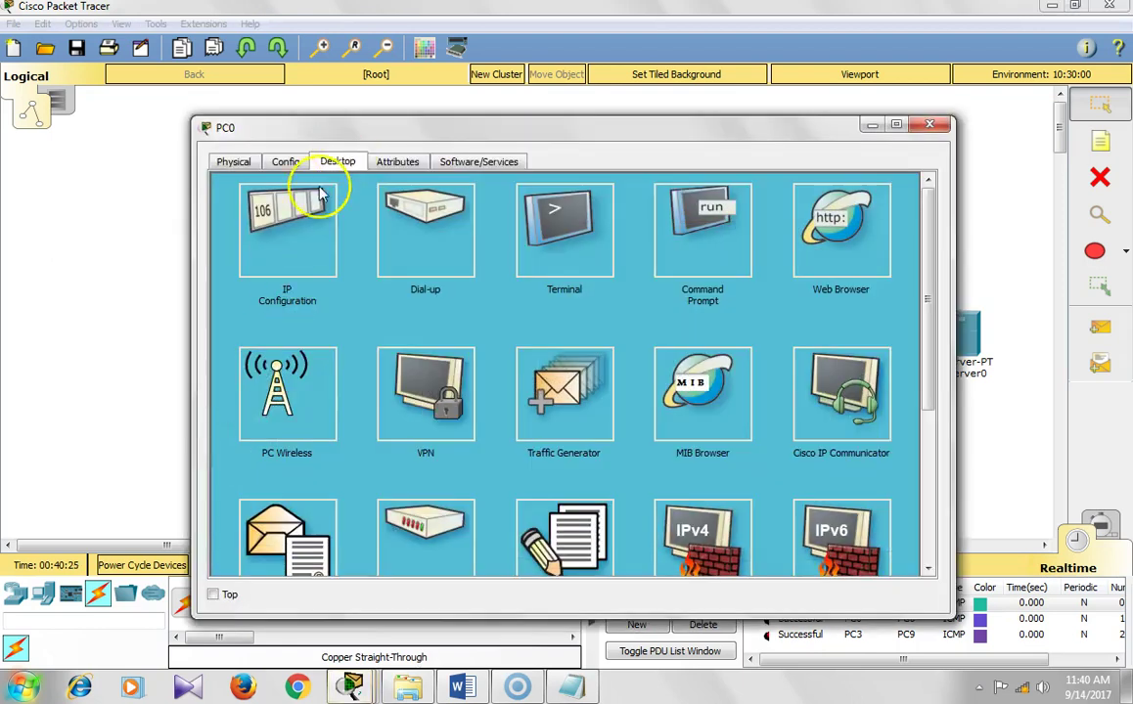
{"action": "left_click", "coordinate": [316, 270]}
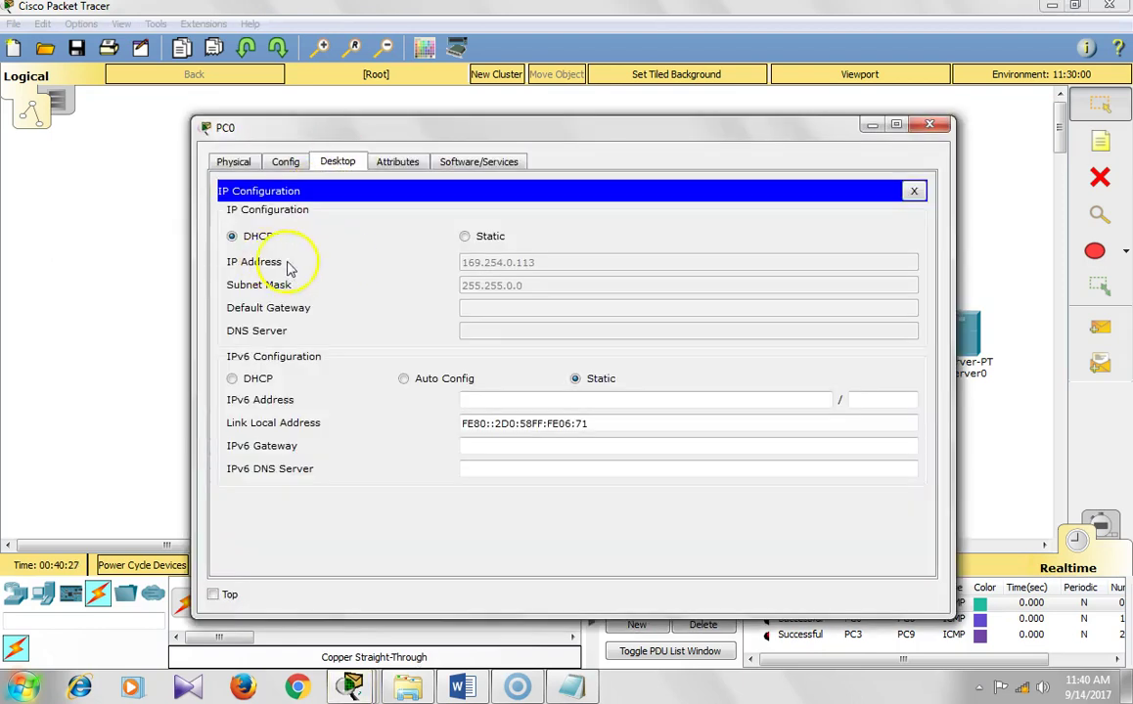
{"action": "left_click", "coordinate": [465, 236]}
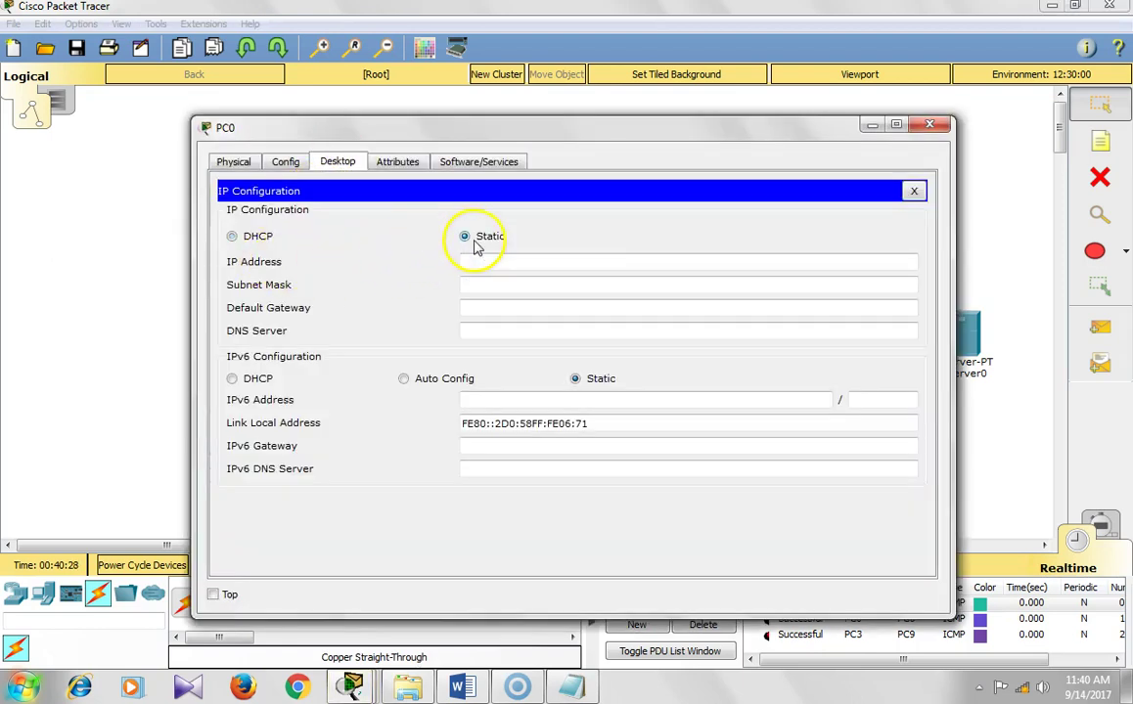
{"action": "left_click", "coordinate": [232, 238]}
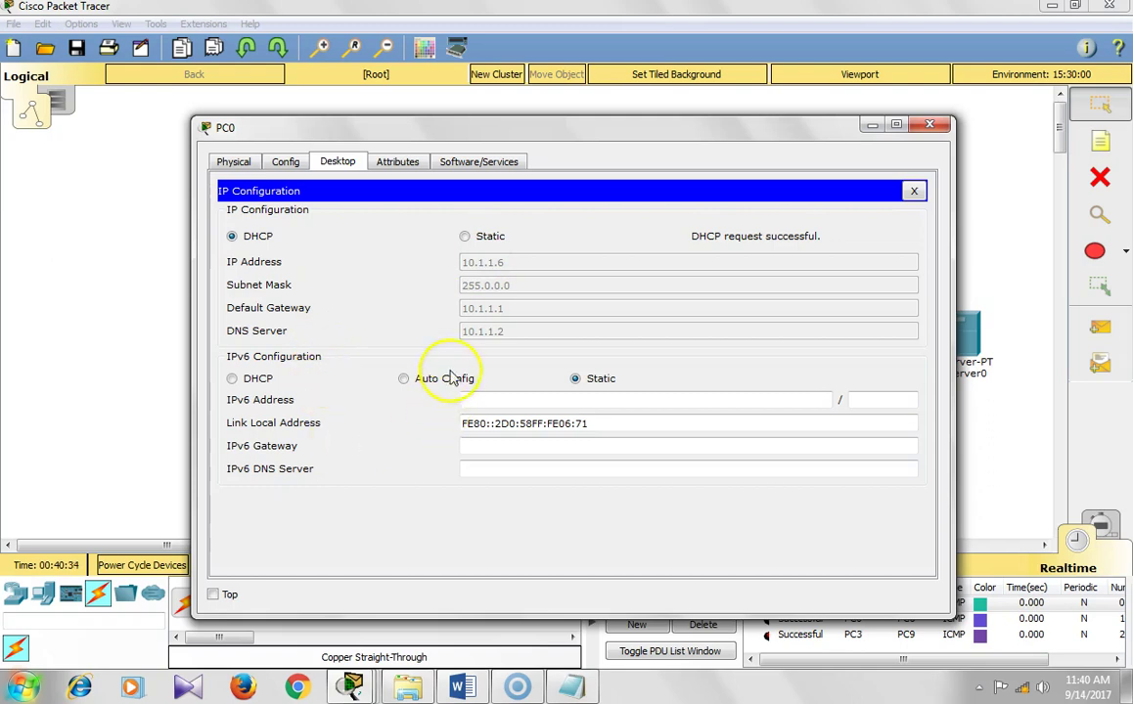
{"action": "left_click", "coordinate": [929, 124]}
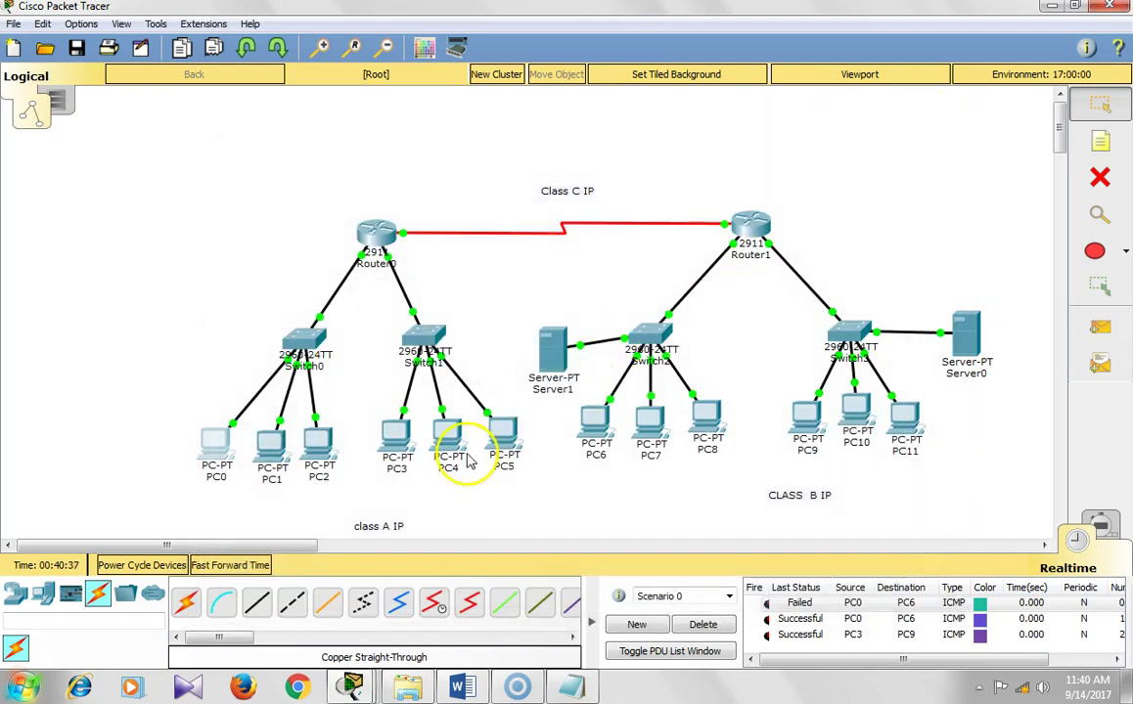
- Renew PC1's IPv4 address by switching it to static and back to DHCP, and close its window
{"action": "left_click", "coordinate": [267, 448]}
{"action": "left_click", "coordinate": [313, 242]}
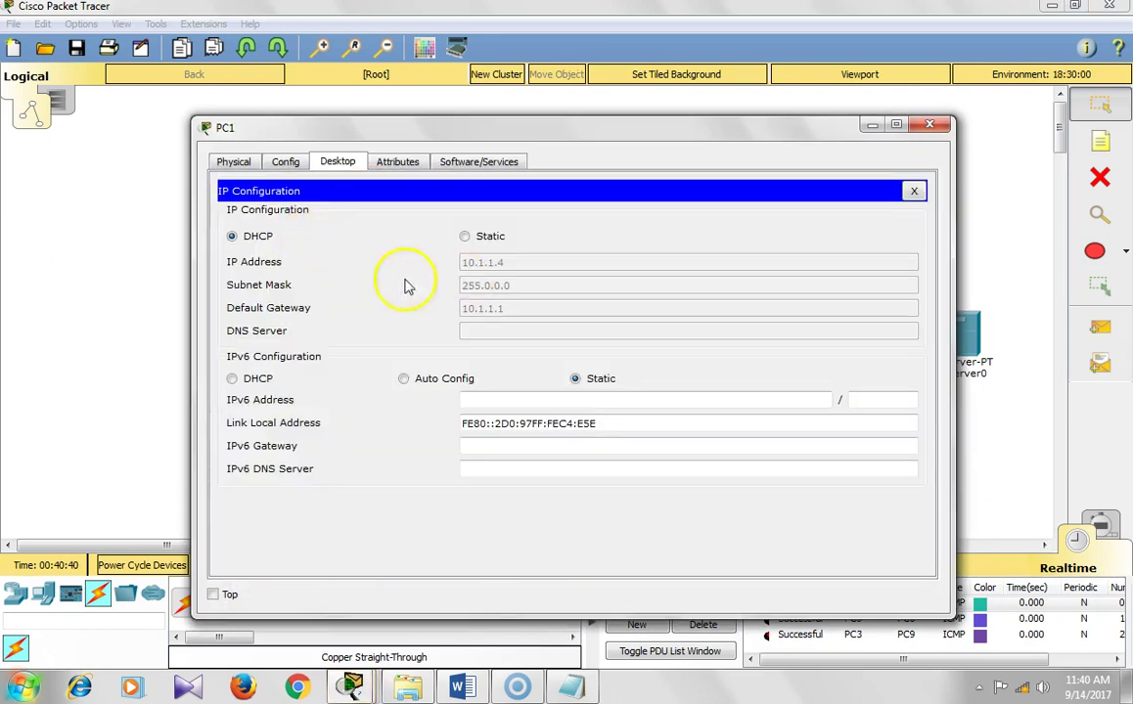
{"action": "left_click", "coordinate": [465, 240]}
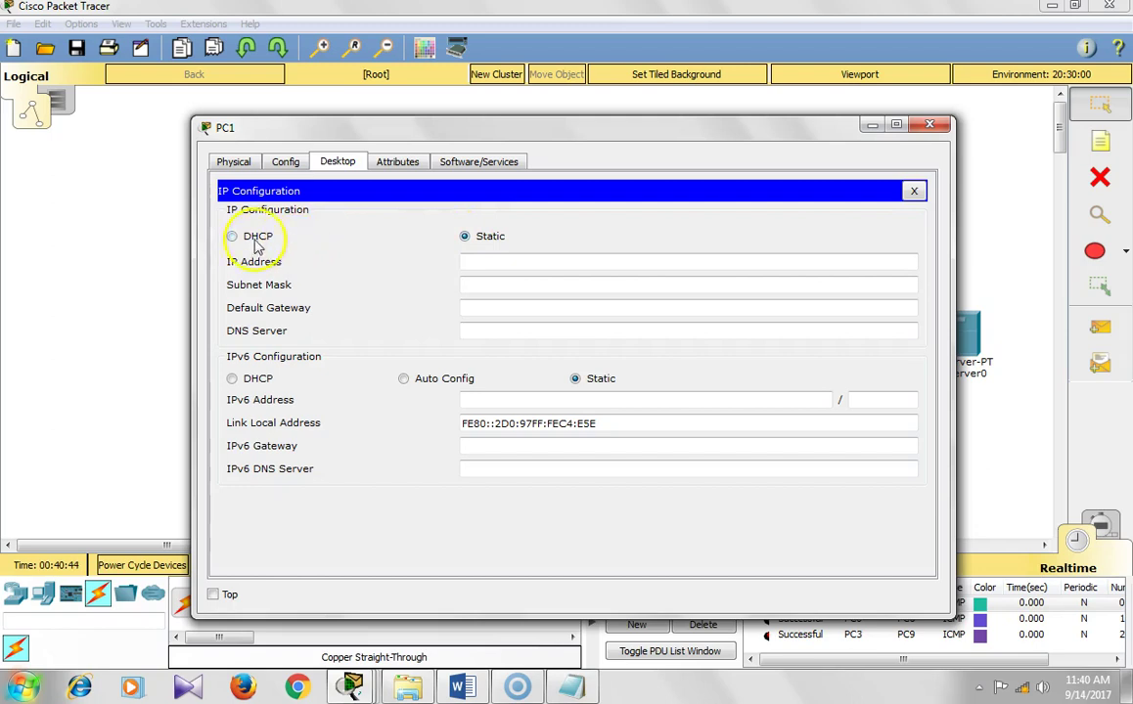
{"action": "left_click", "coordinate": [256, 240]}
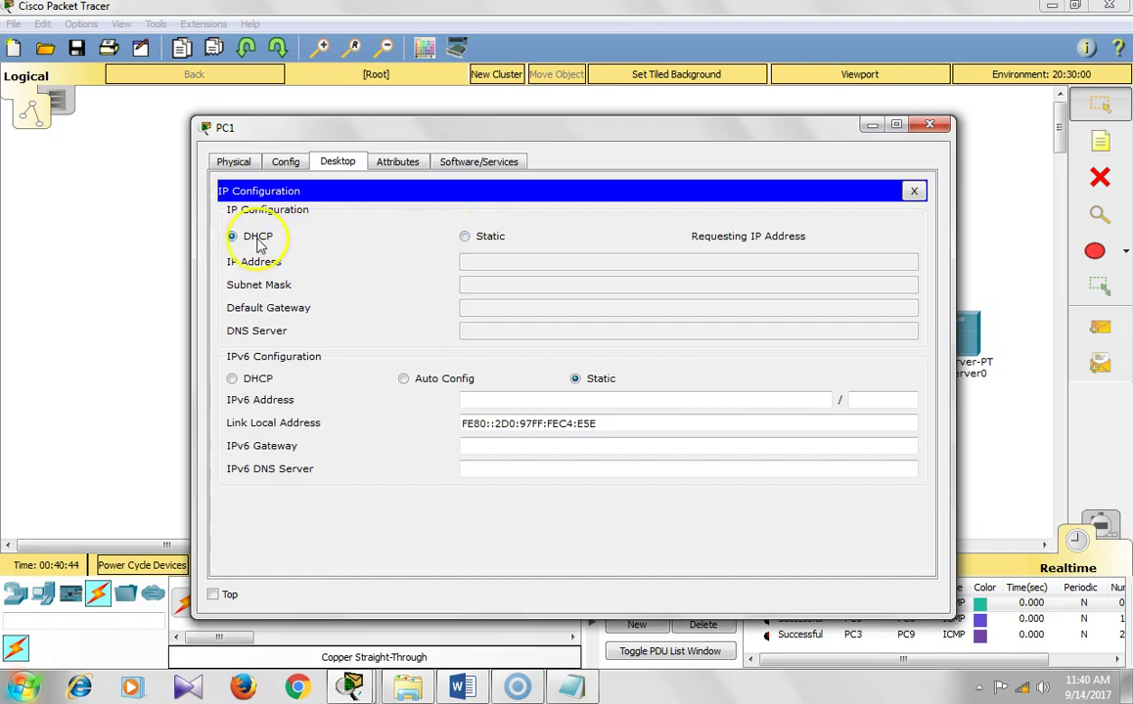
{"action": "left_click", "coordinate": [929, 127]}
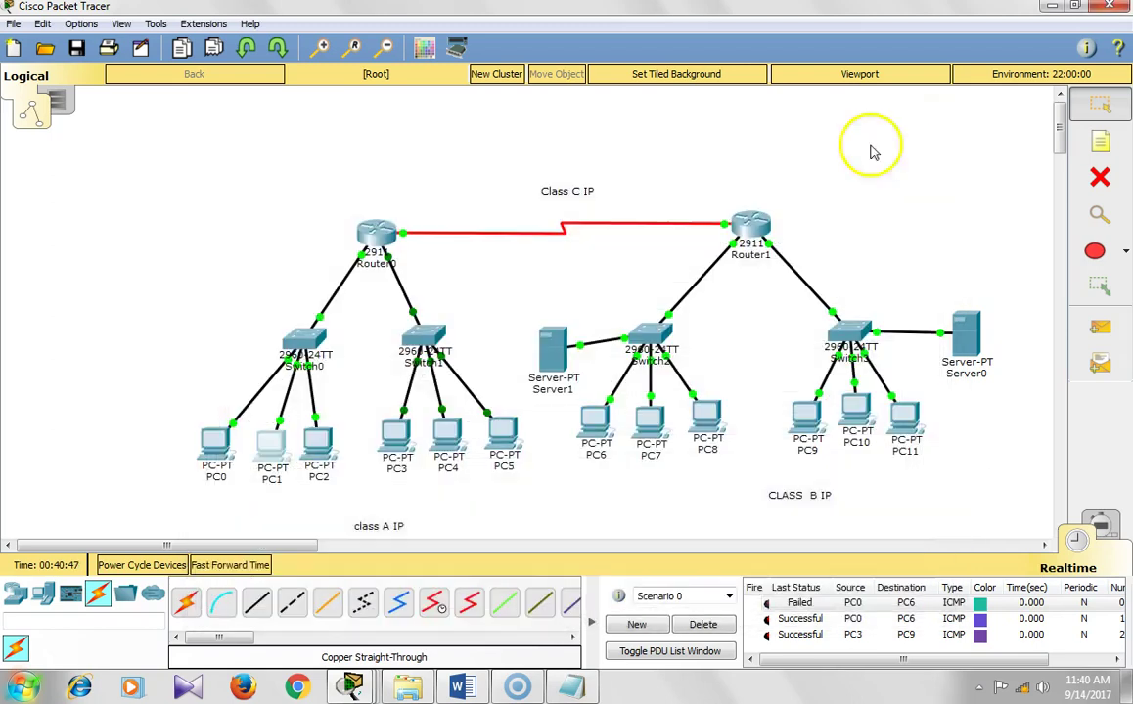
- Renew PC2's IPv4 address by switching it to static and back to DHCP, and close its window
{"action": "left_click", "coordinate": [330, 445]}
{"action": "left_click", "coordinate": [296, 257]}
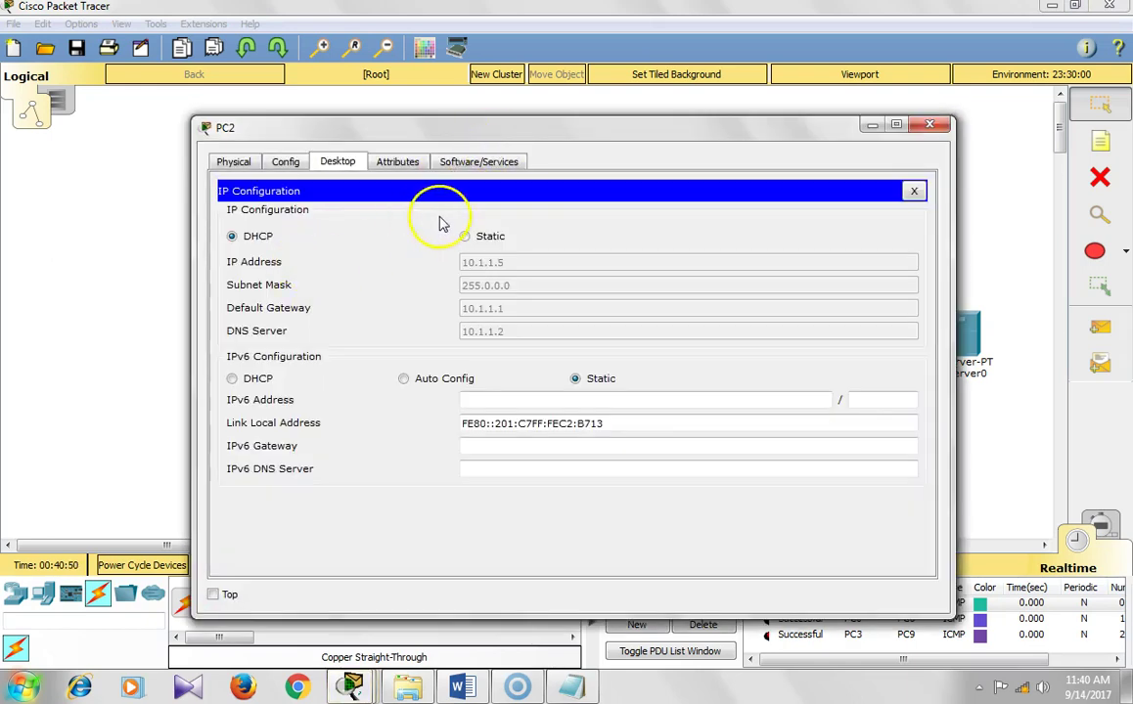
{"action": "left_click", "coordinate": [479, 240]}
{"action": "left_click", "coordinate": [262, 241]}
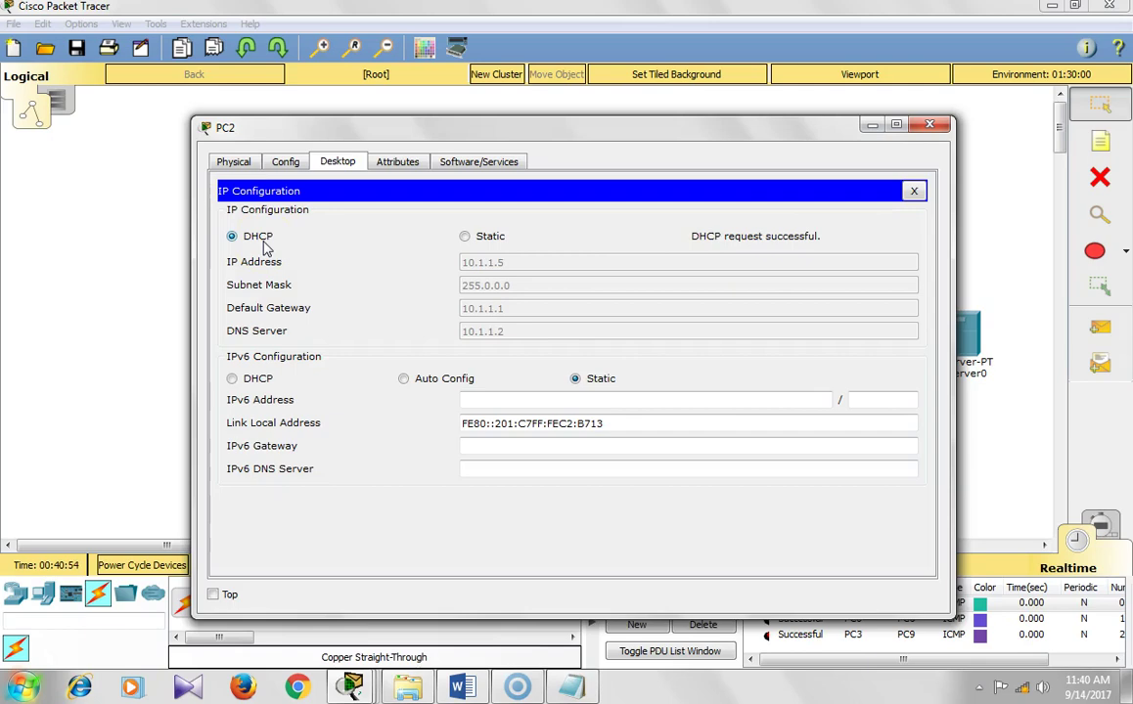
{"action": "left_click", "coordinate": [945, 129]}
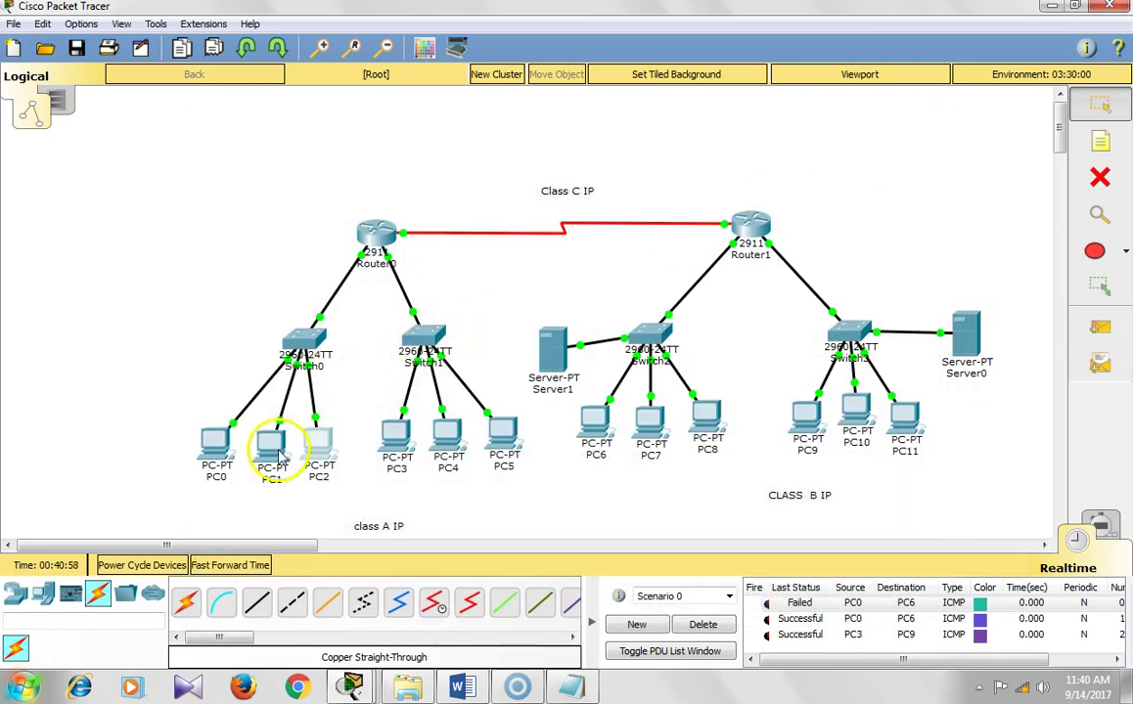
- Check the DHCP-assigned address, gateway and DNS server in the IP configurations of PC1 and PC0
{"action": "left_click", "coordinate": [275, 448]}
{"action": "left_click", "coordinate": [299, 274]}
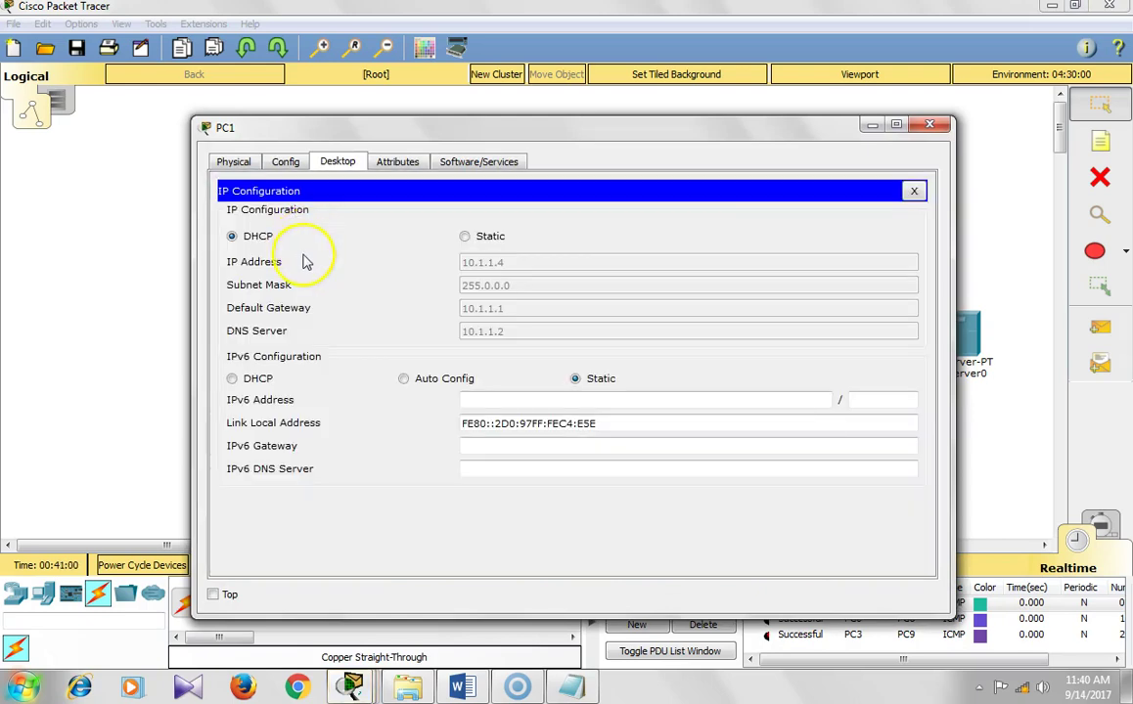
{"action": "left_click", "coordinate": [929, 125]}
{"action": "left_click", "coordinate": [200, 445]}
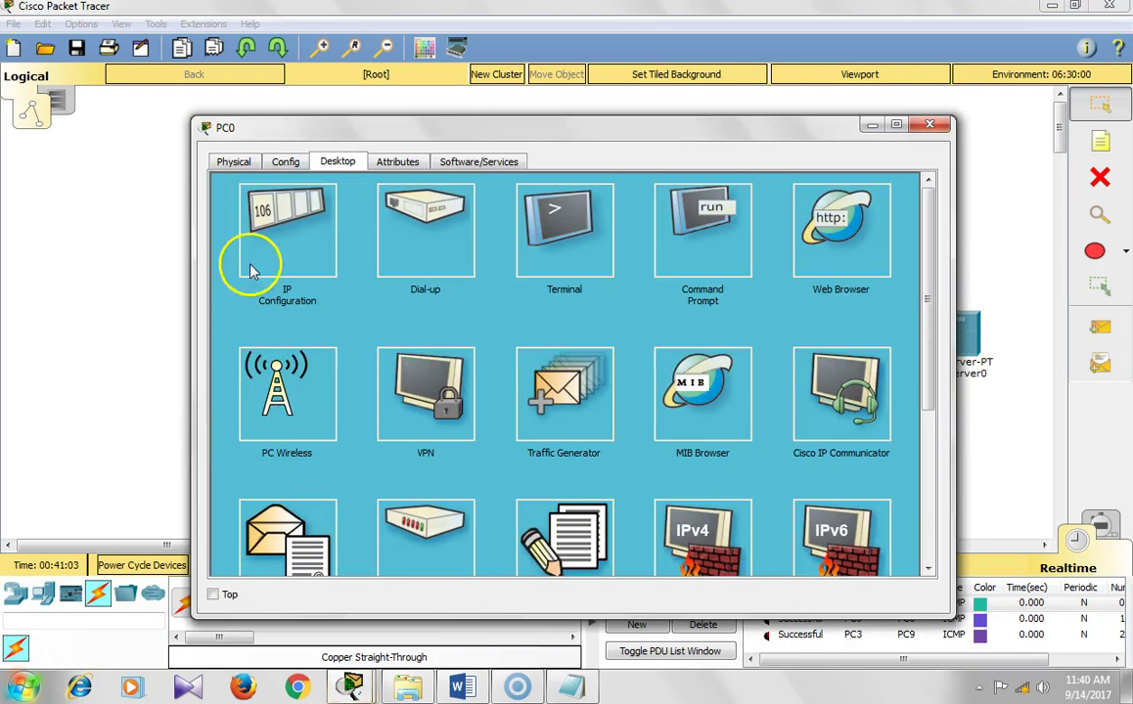
{"action": "left_click", "coordinate": [276, 243]}
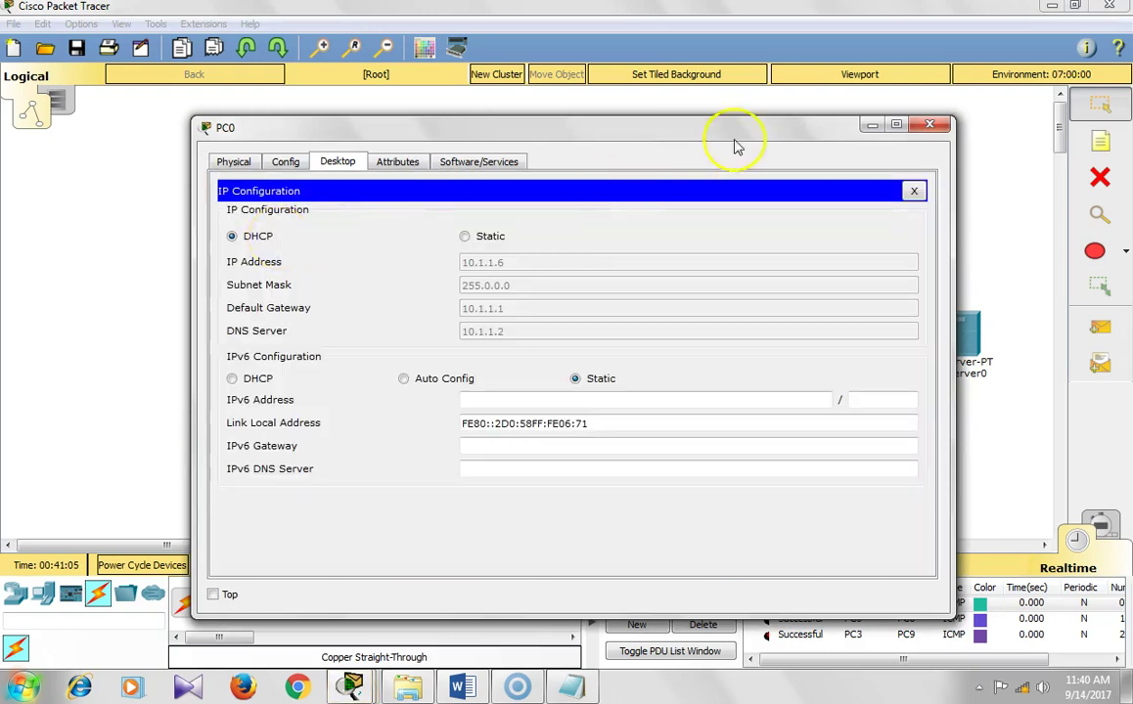
{"action": "left_click", "coordinate": [930, 125]}
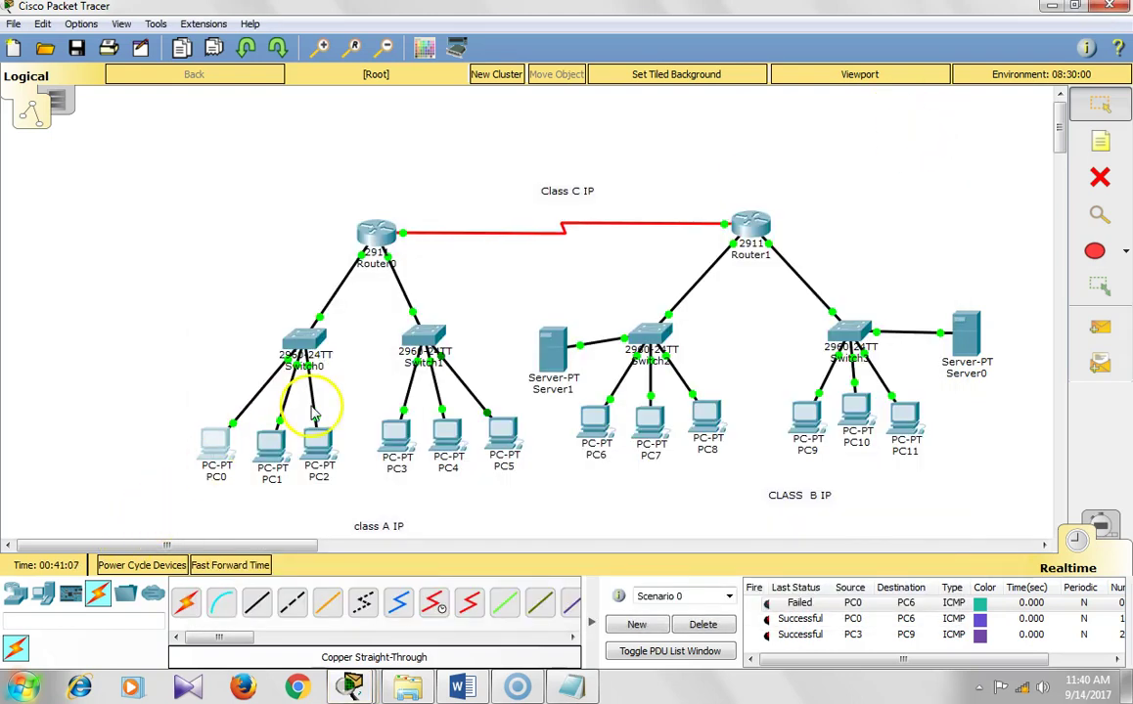
- Try to send a simple PDU from PC0 to PC3
{"action": "left_click", "coordinate": [1115, 335]}
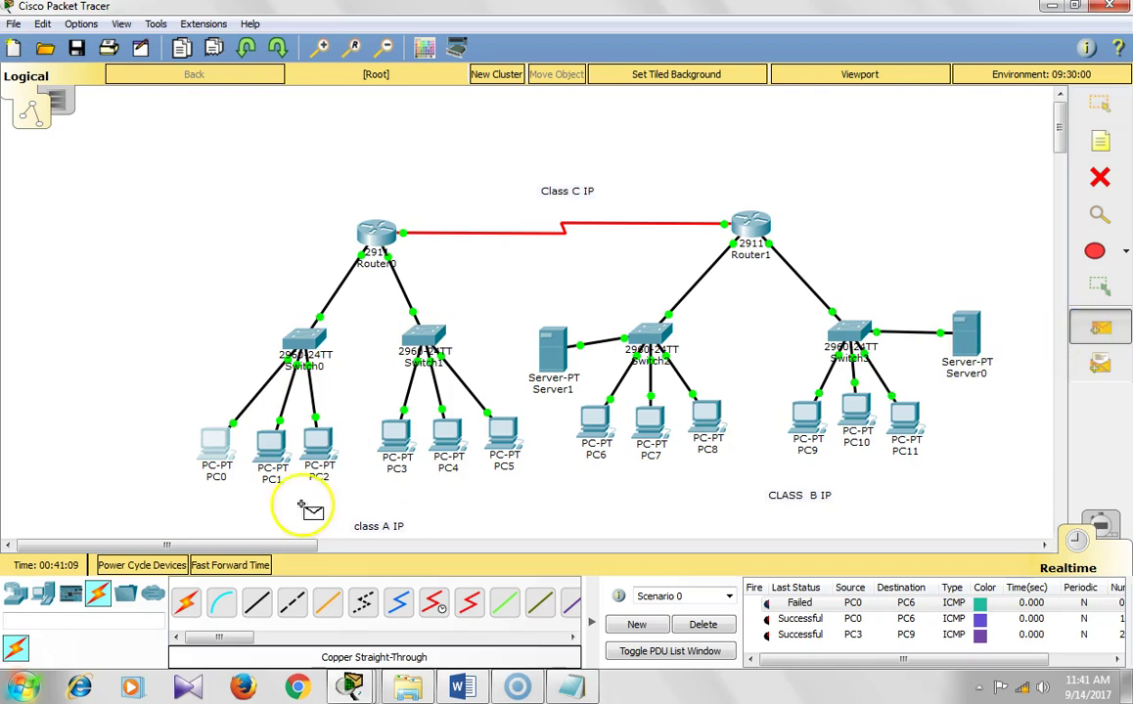
{"action": "left_click", "coordinate": [217, 446]}
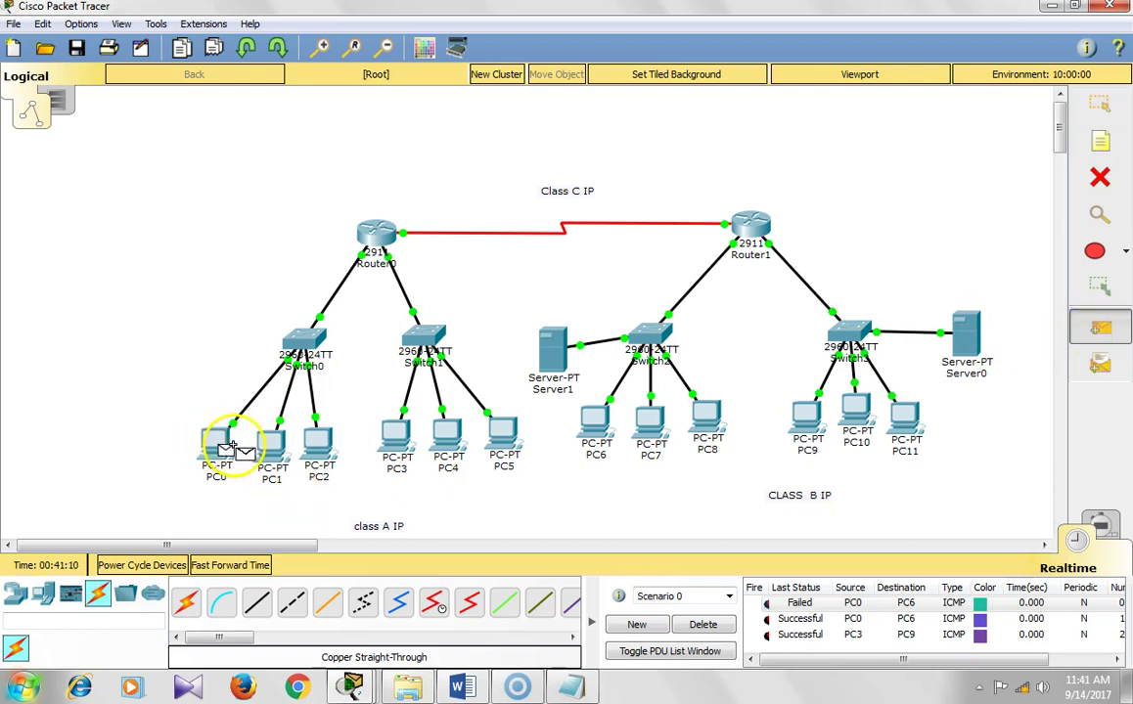
{"action": "left_click", "coordinate": [395, 445]}
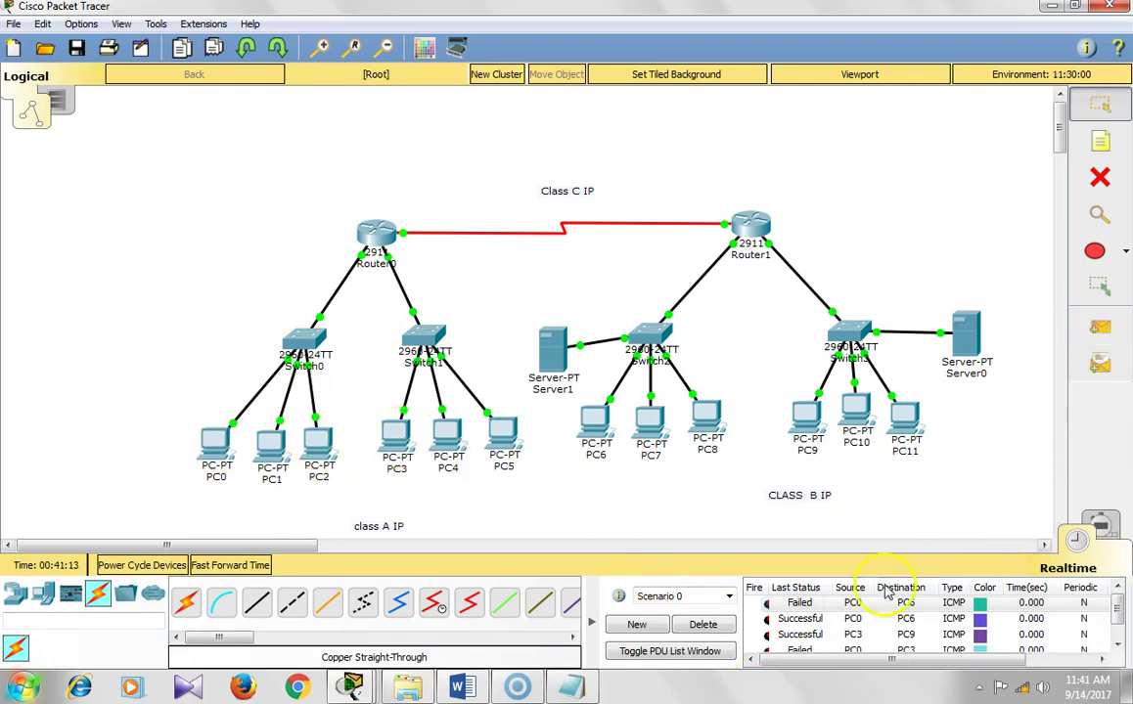
- Clear the PDUs of Scenario 0 and send a new simple PDU from PC0 to PC3
{"action": "left_click", "coordinate": [704, 624]}
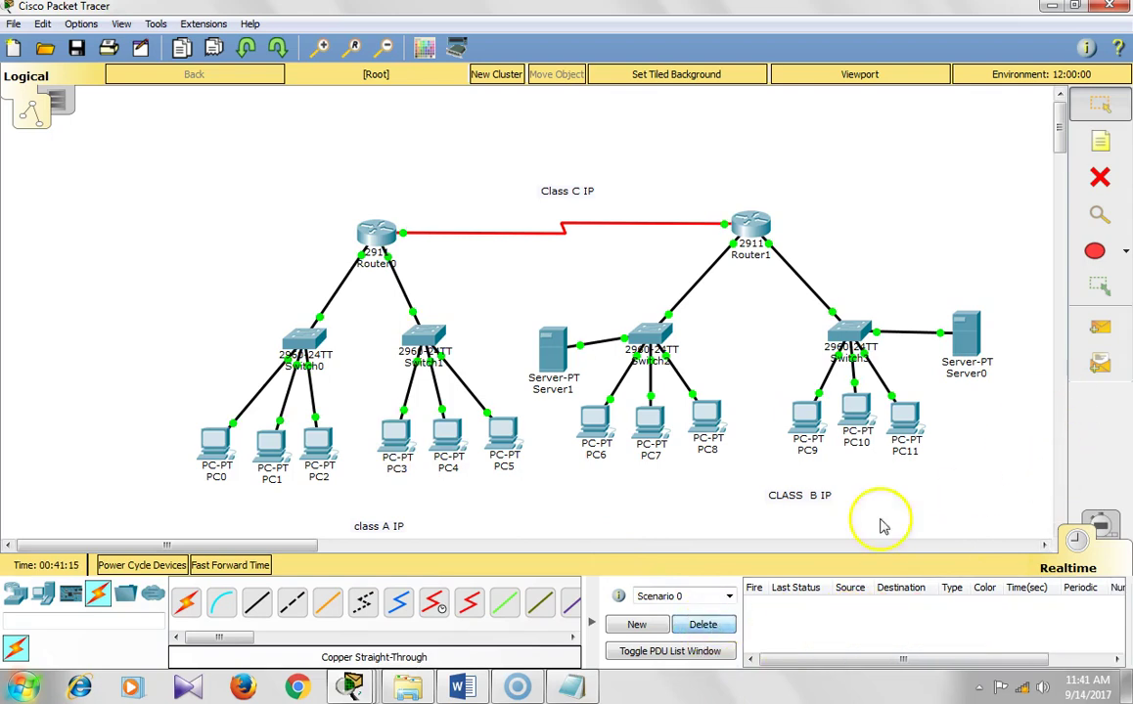
{"action": "left_click", "coordinate": [1099, 329]}
{"action": "left_click", "coordinate": [215, 445]}
{"action": "left_click", "coordinate": [393, 438]}
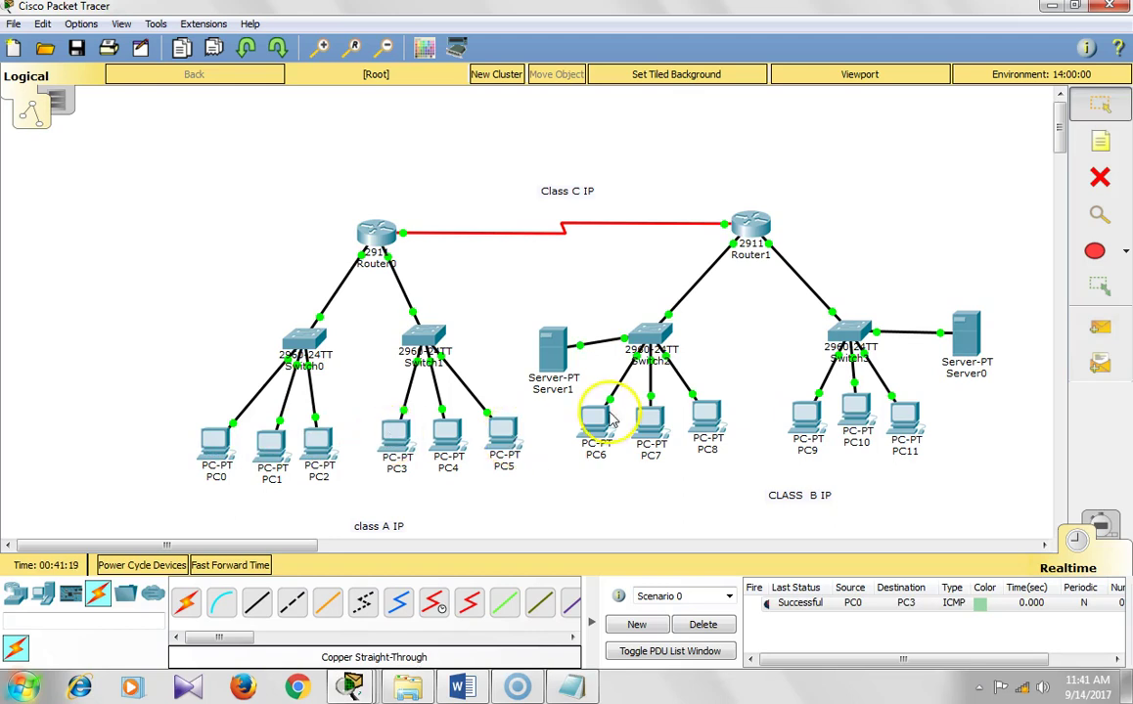
- Send a simple PDU from PC2 to PC4, and send it a second time between the same two PCs
{"action": "left_click", "coordinate": [1088, 333]}
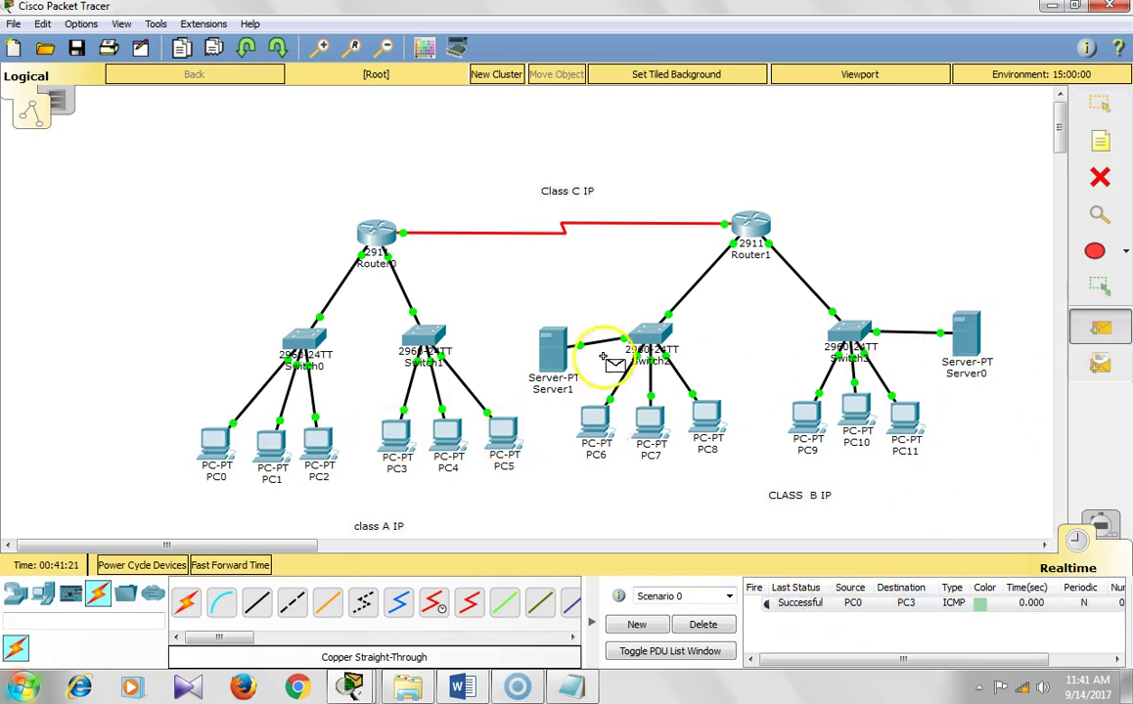
{"action": "left_click", "coordinate": [318, 447]}
{"action": "left_click", "coordinate": [439, 437]}
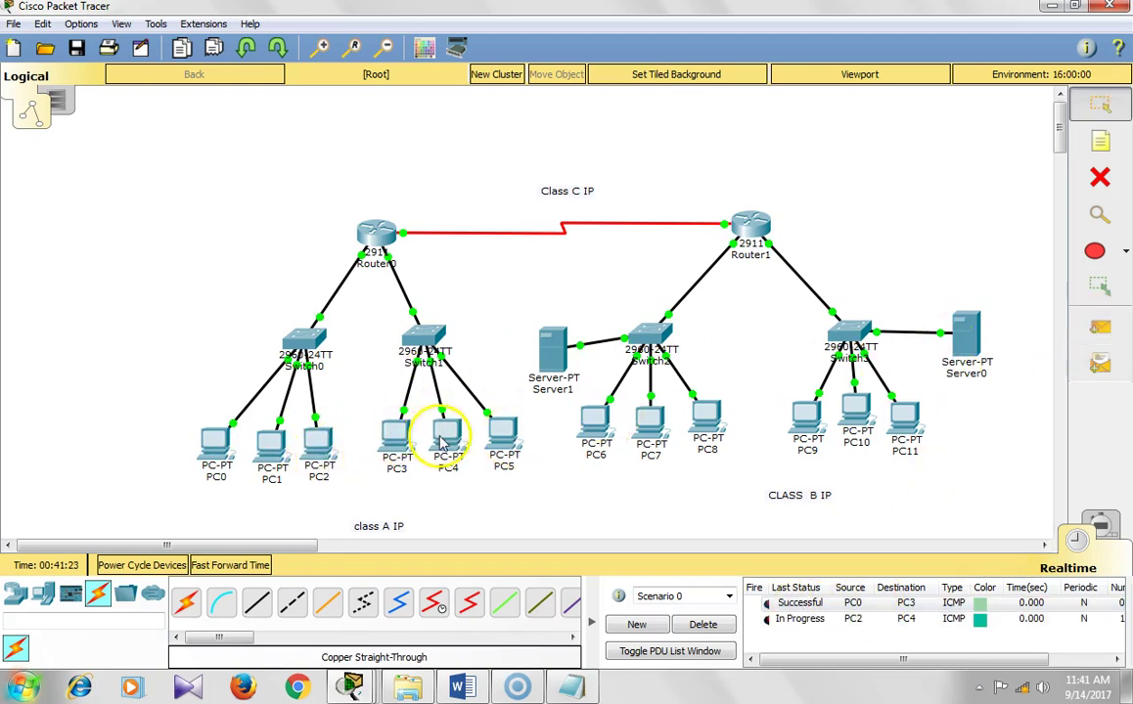
{"action": "left_click", "coordinate": [320, 443]}
{"action": "left_click", "coordinate": [445, 437]}
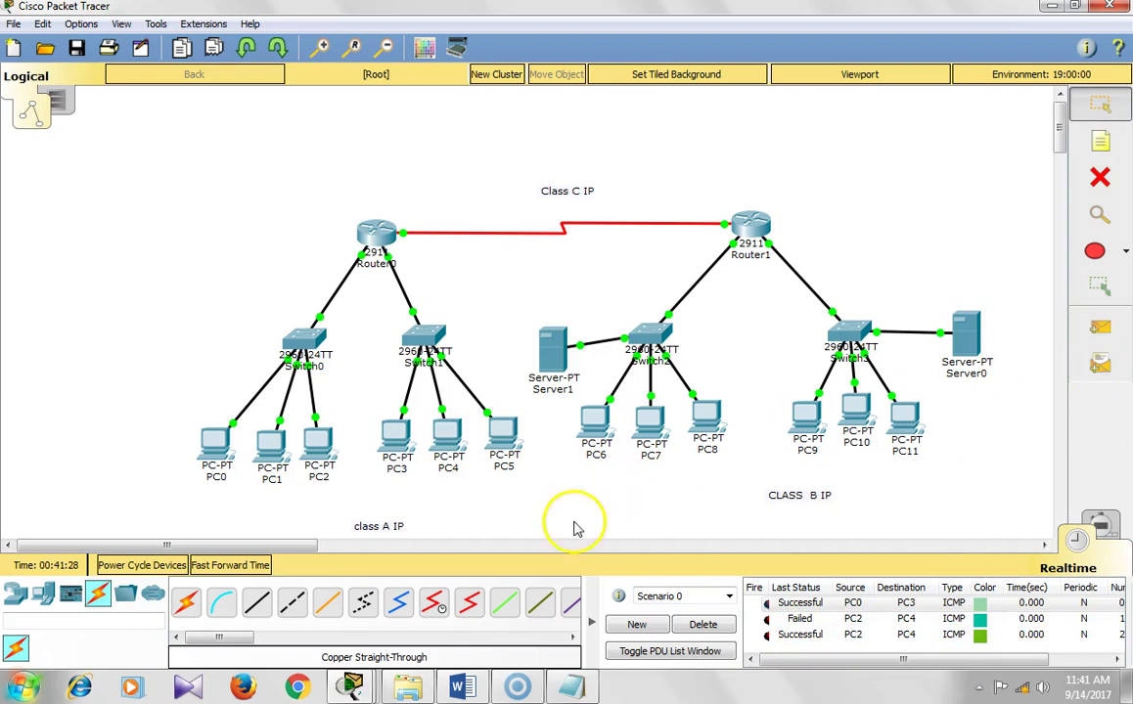
- Clear the PDUs of Scenario 0 and send a simple PDU from PC3 to PC6
{"action": "left_click", "coordinate": [703, 625]}
{"action": "left_click", "coordinate": [1099, 327]}
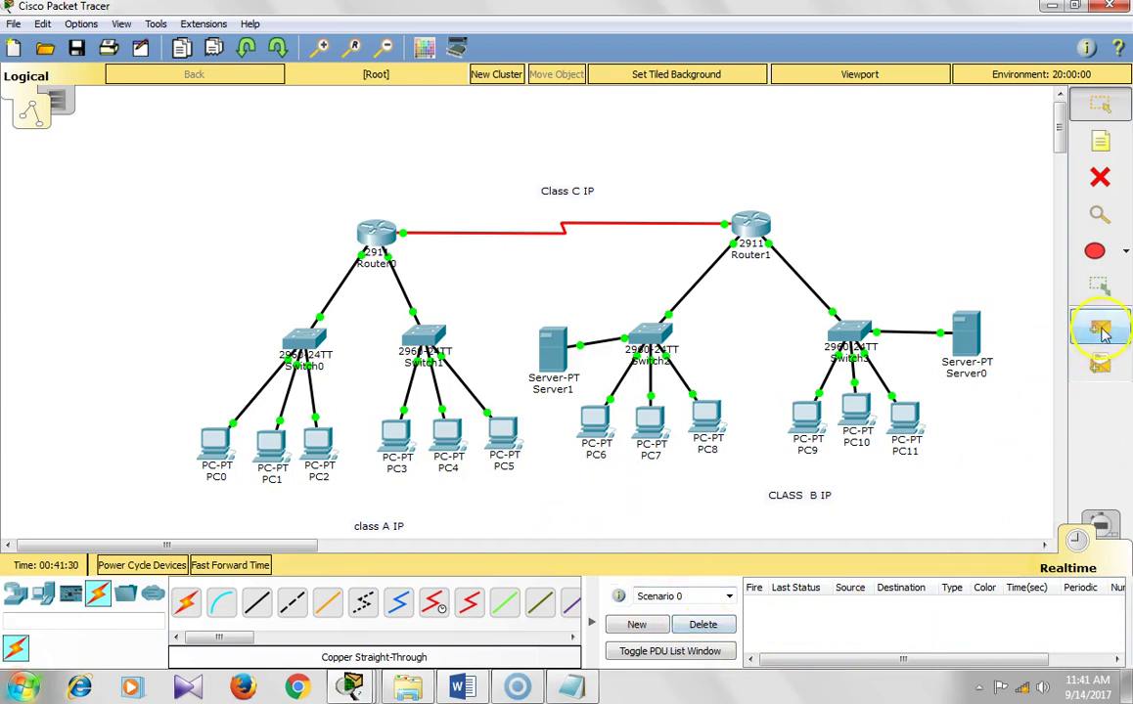
{"action": "left_click", "coordinate": [398, 431]}
{"action": "left_click", "coordinate": [596, 423]}
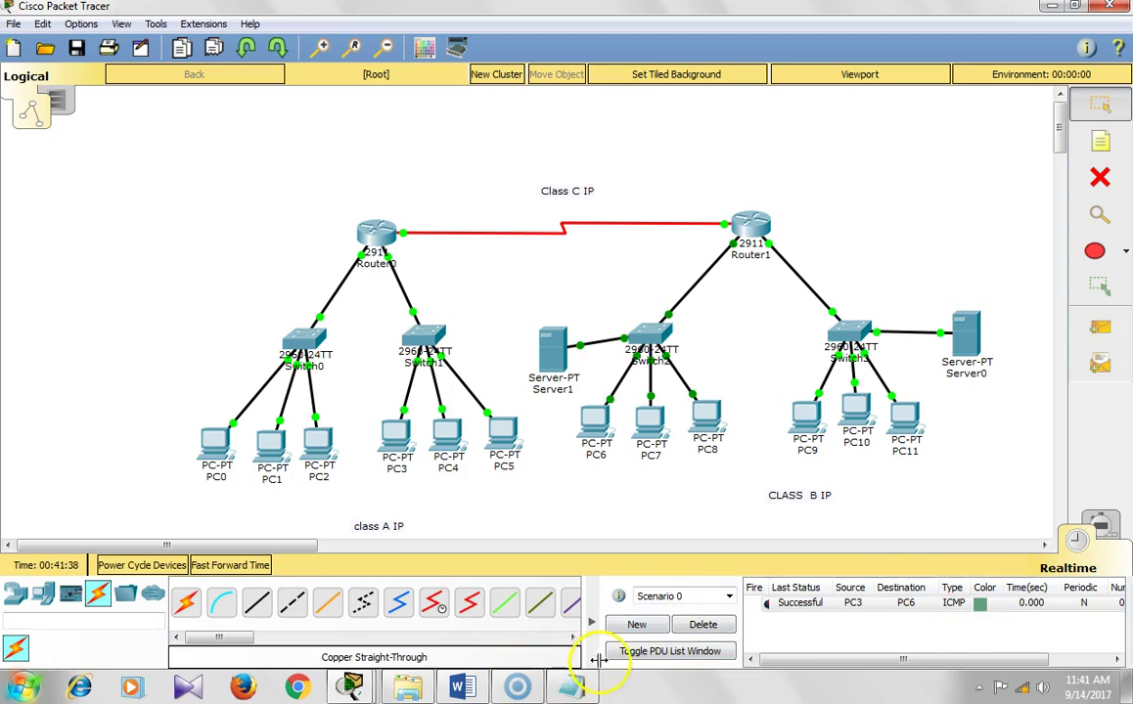
- Switch to the Notepad notes and add the closing lines "Now all ok" and "Thanks for seeing the video" below the DHCP line
{"action": "left_click", "coordinate": [579, 688]}
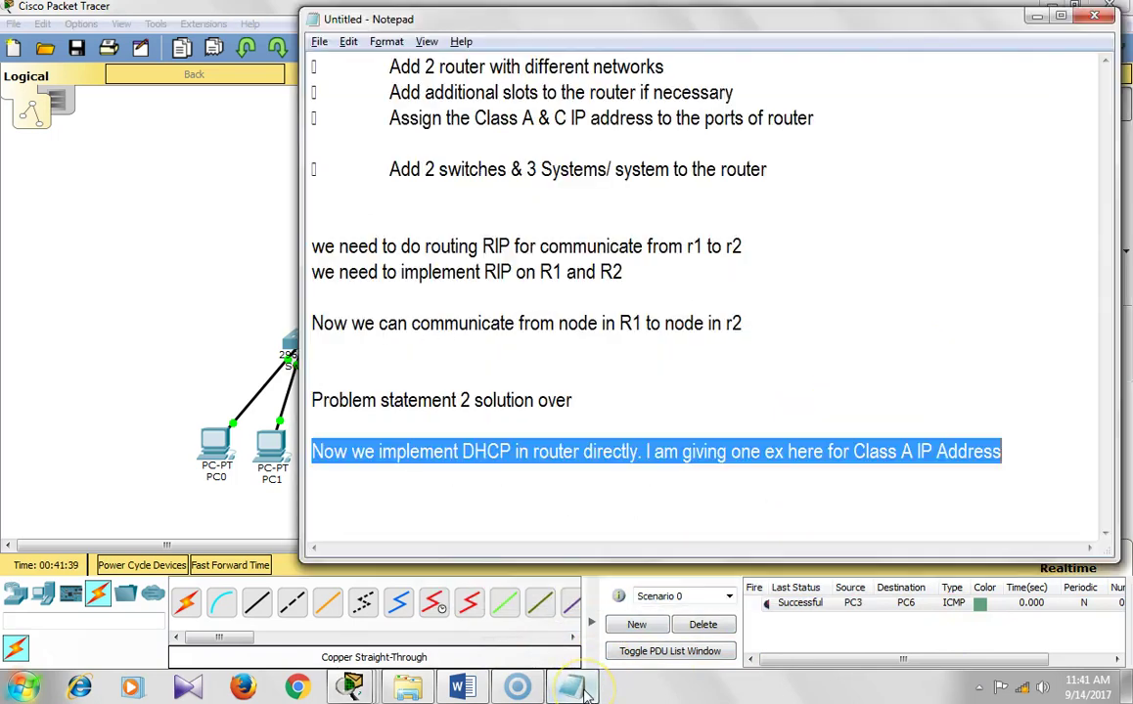
{"action": "left_click", "coordinate": [761, 493]}
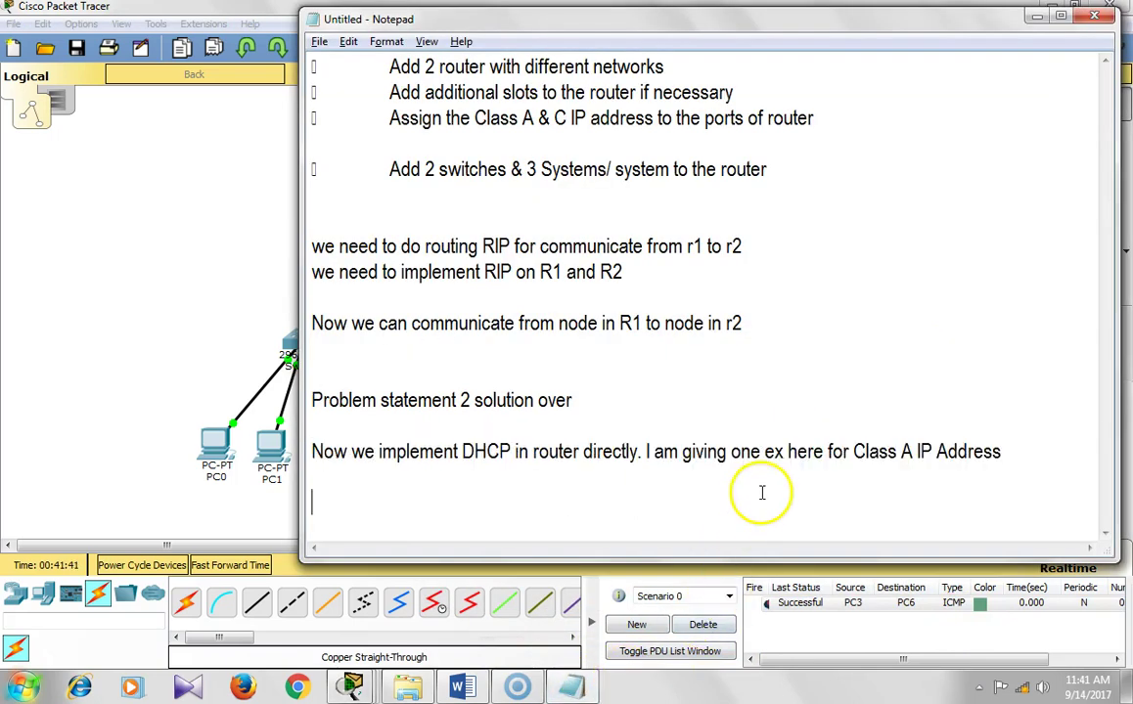
{"action": "left_click", "coordinate": [1024, 451]}
{"action": "key", "text": "Return"}
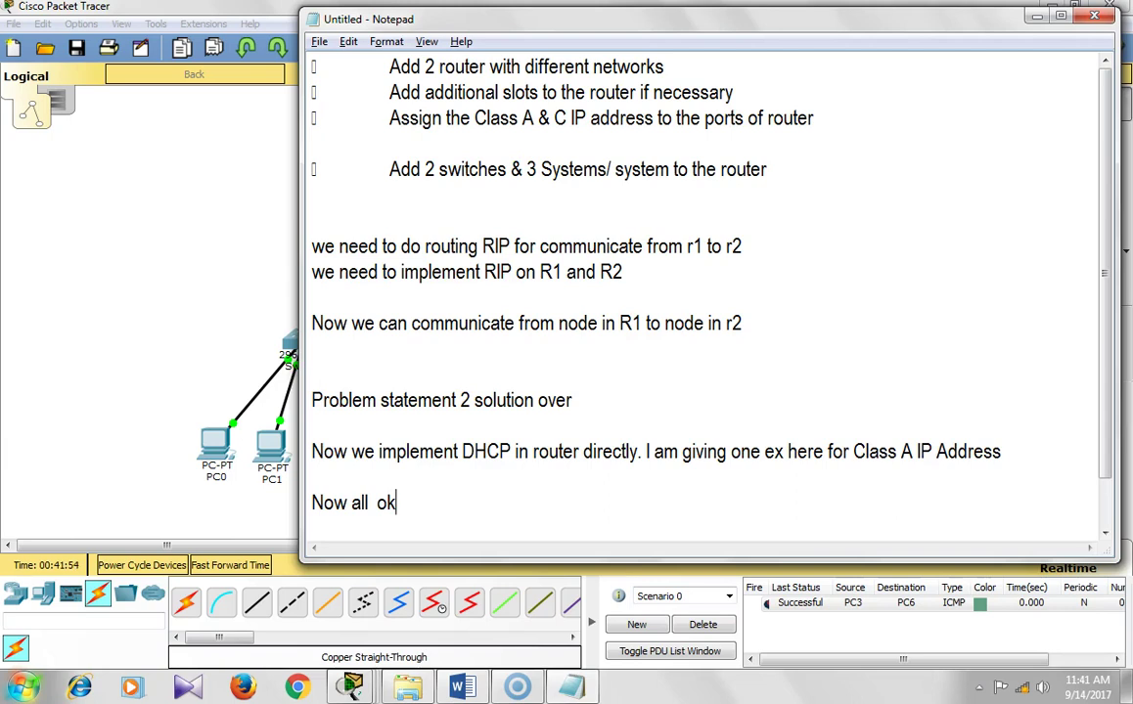
{"action": "key", "text": "Return"}
{"action": "key", "text": "Return"}
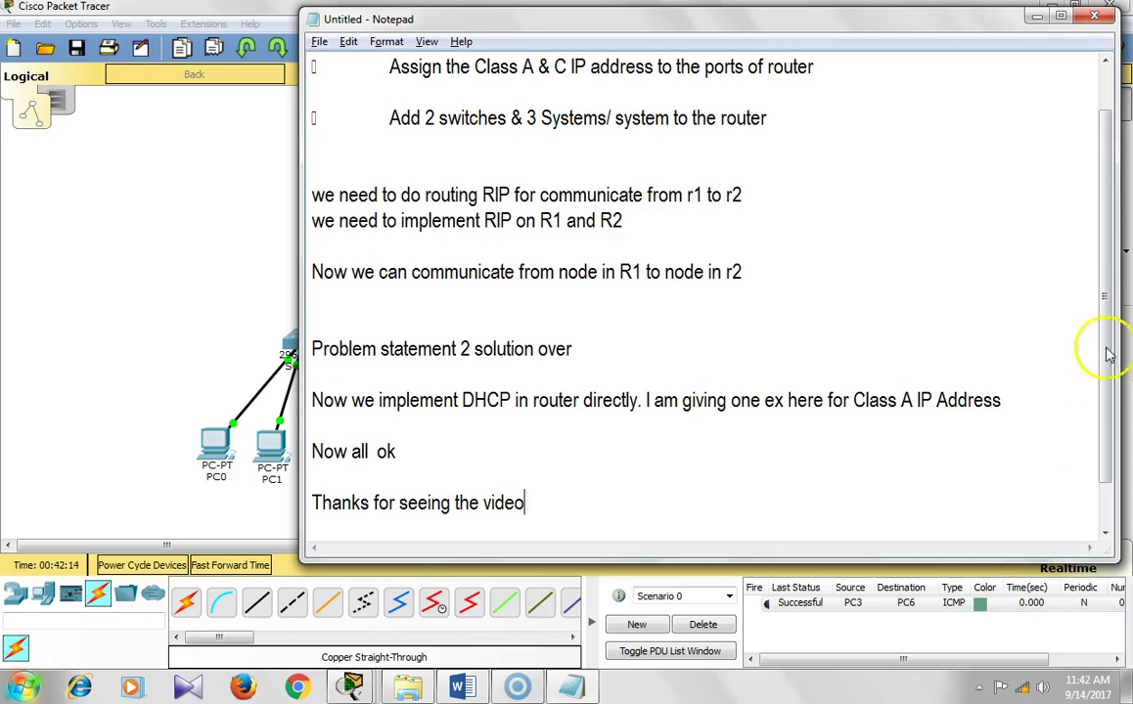
{"action": "left_click", "coordinate": [1094, 17]}
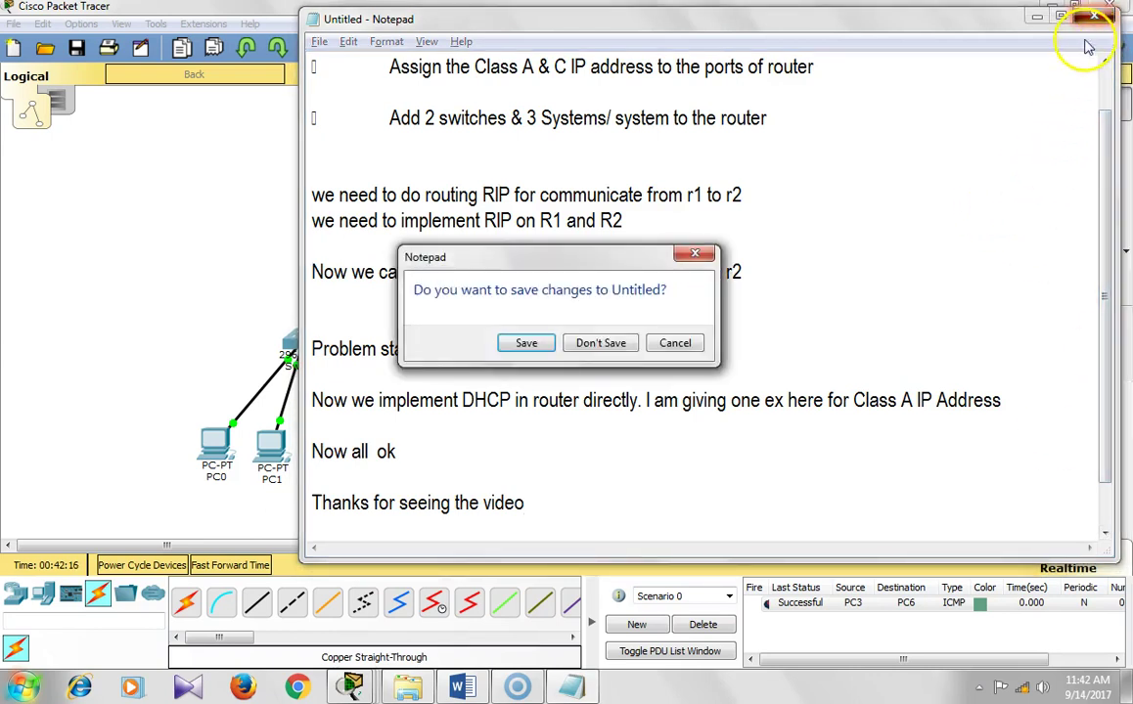
{"action": "left_click", "coordinate": [526, 343]}
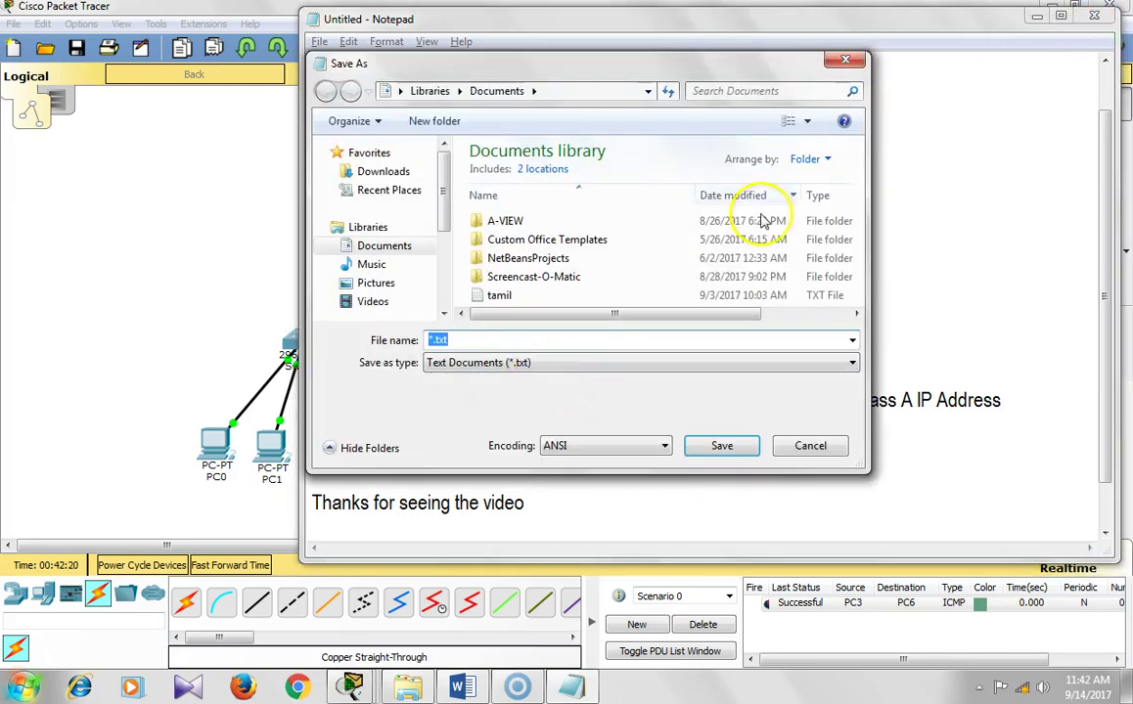
{"action": "left_click", "coordinate": [842, 59]}
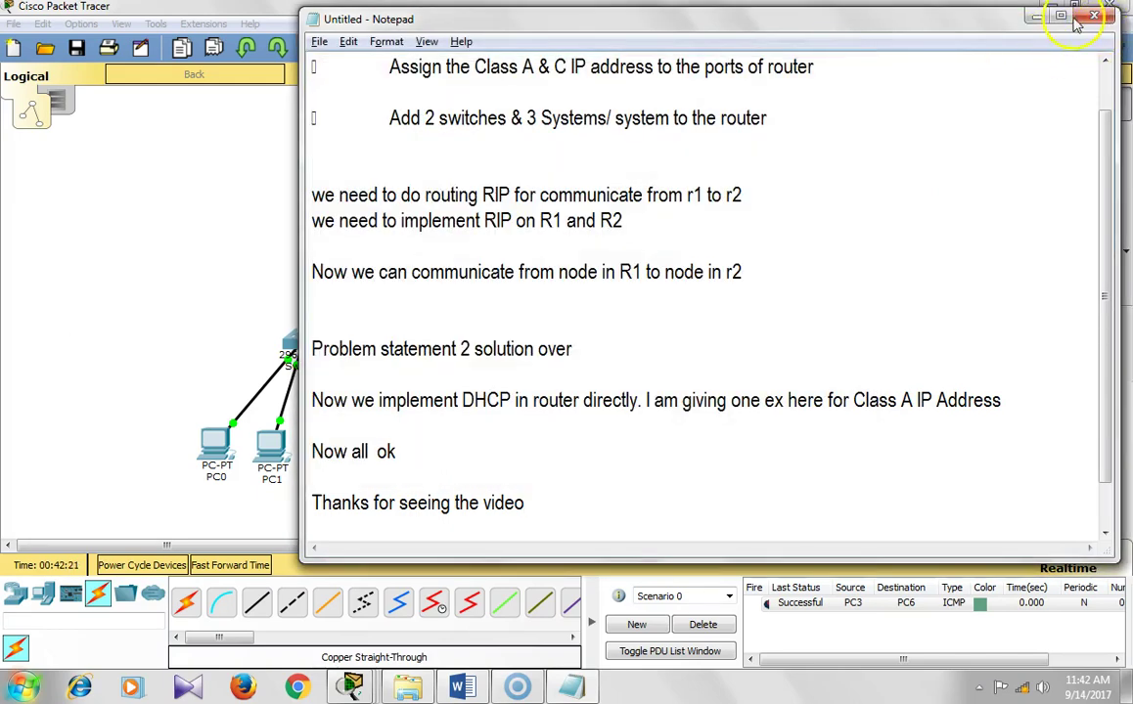